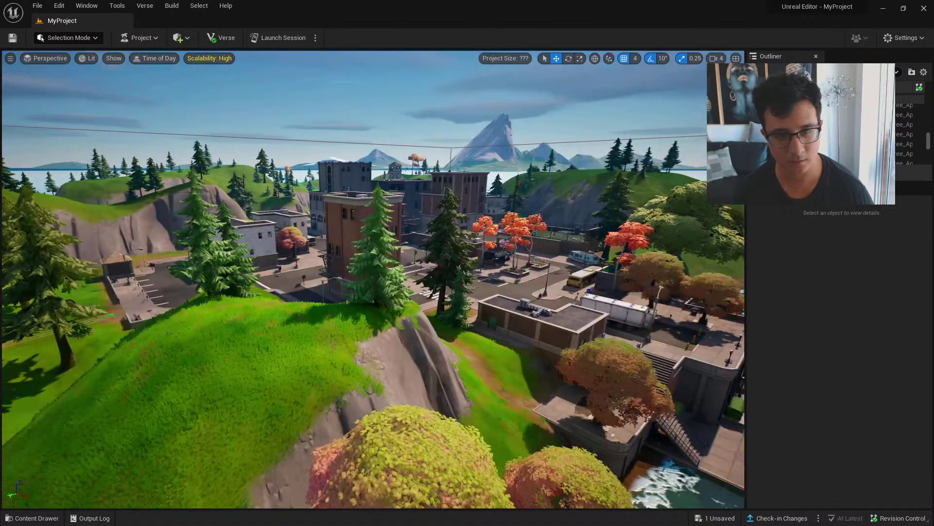
# Look over the island level from the grassy hill down to the street beside the white brick building
pyautogui.scroll(2, 373, 279)
pyautogui.press('w')
pyautogui.moveTo(373, 280); pyautogui.dragTo(435, 298, button='right')
pyautogui.press('w')
pyautogui.press('d')
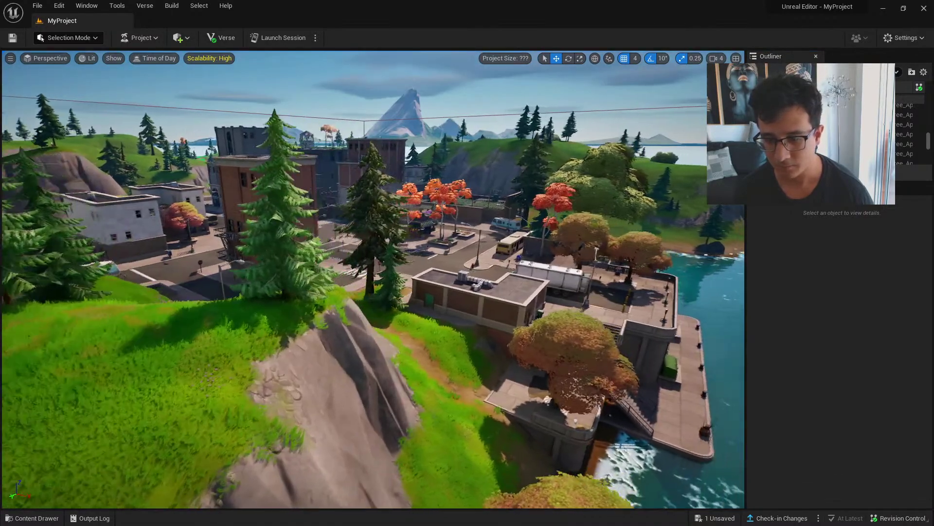
pyautogui.moveTo(372, 279); pyautogui.dragTo(506, 306, button='right')
pyautogui.press('w')
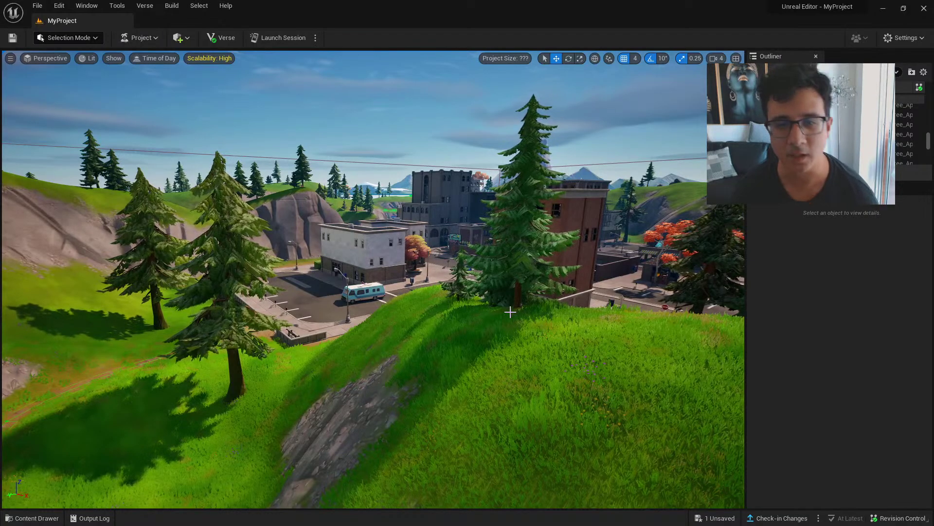
pyautogui.moveTo(506, 335)
pyautogui.mouseDown(button='right')
pyautogui.moveTo(534, 333)
pyautogui.moveTo(502, 334)
pyautogui.mouseUp(button='right')
pyautogui.press('w')
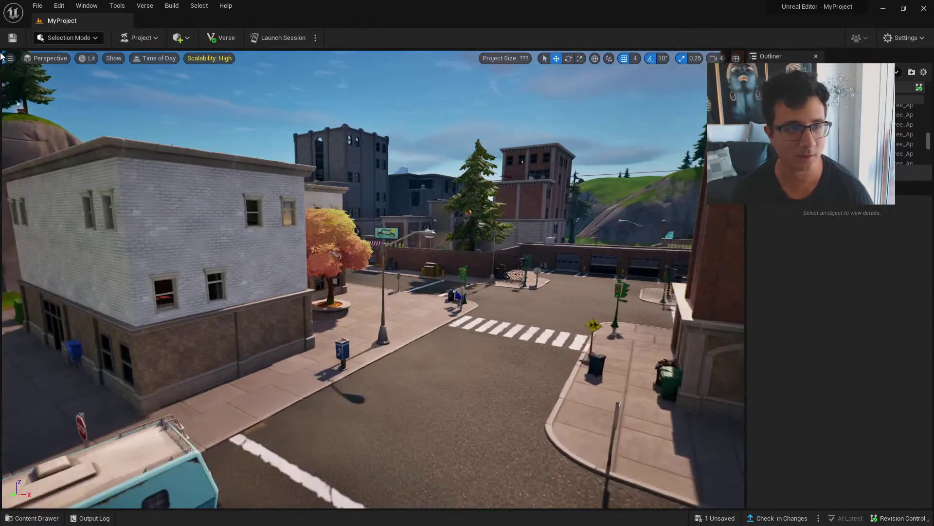
# Turn on the frames-per-second display for the level viewport
pyautogui.click(9, 58)
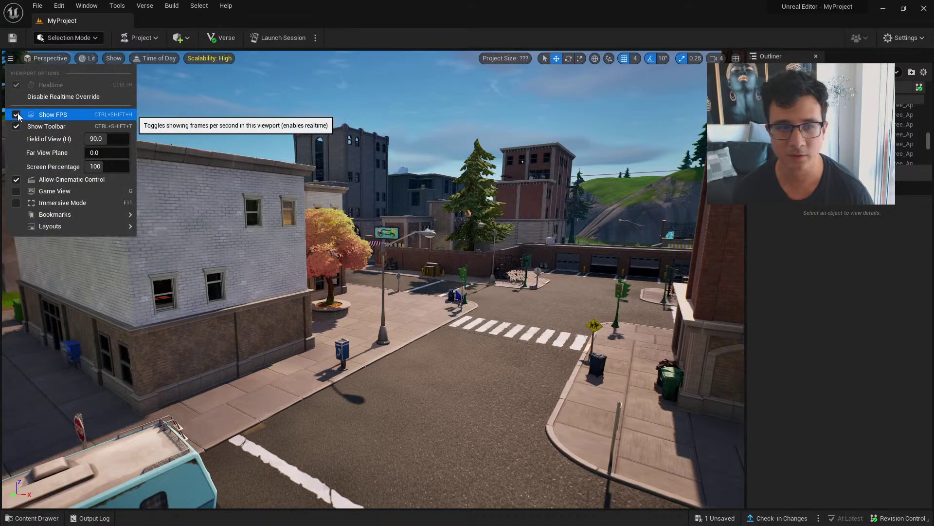
pyautogui.click(18, 114)
pyautogui.moveTo(346, 141); pyautogui.dragTo(90, 86, button='right')
# Look through the project browser's Island Templates, Feature Examples and My Projects categories, and close it without opening a project
pyautogui.click(38, 5)
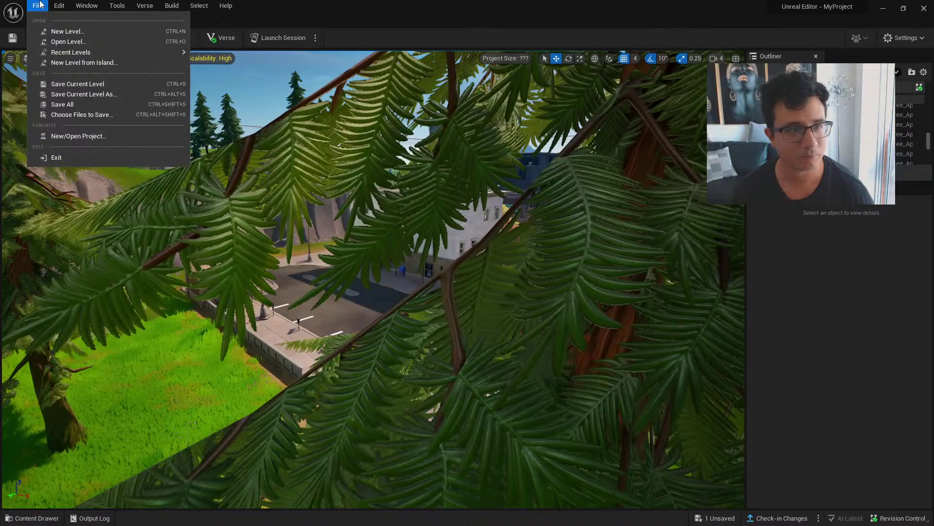
pyautogui.click(113, 138)
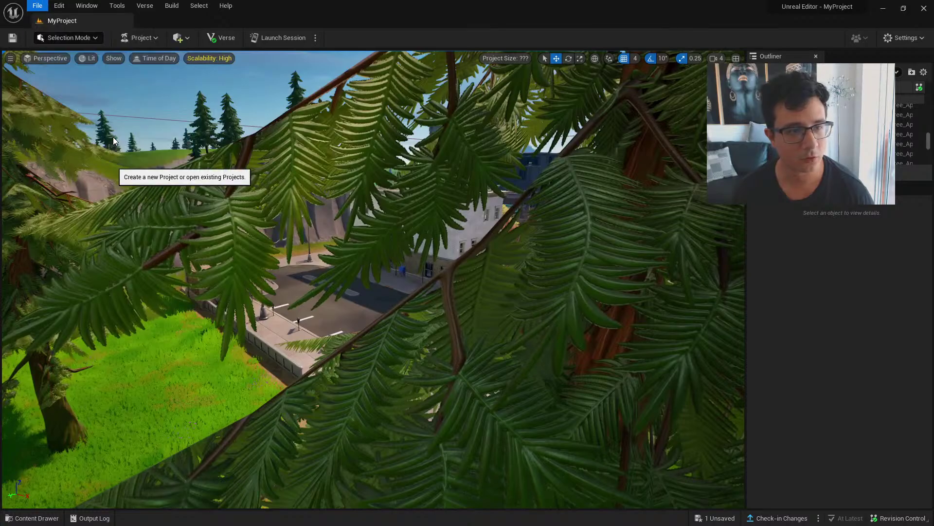
pyautogui.moveTo(150, 142); pyautogui.dragTo(171, 141, button='right')
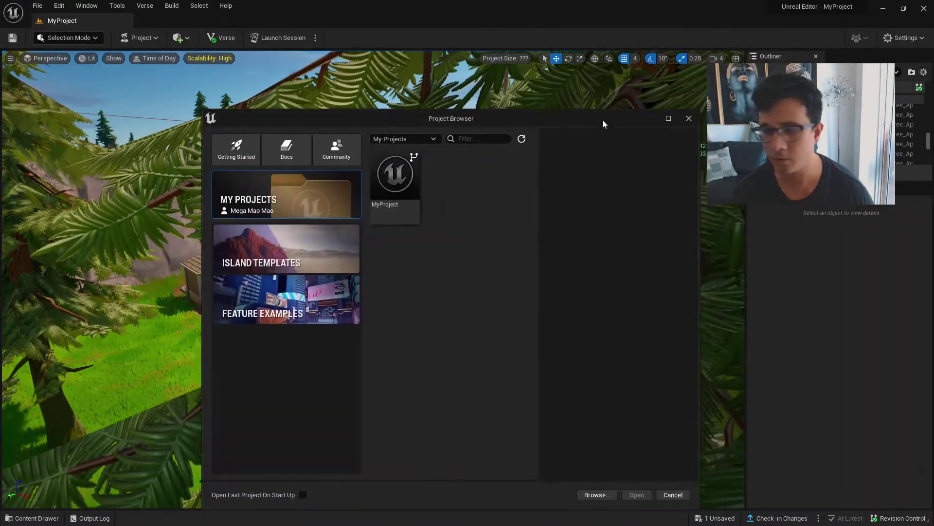
pyautogui.click(249, 214)
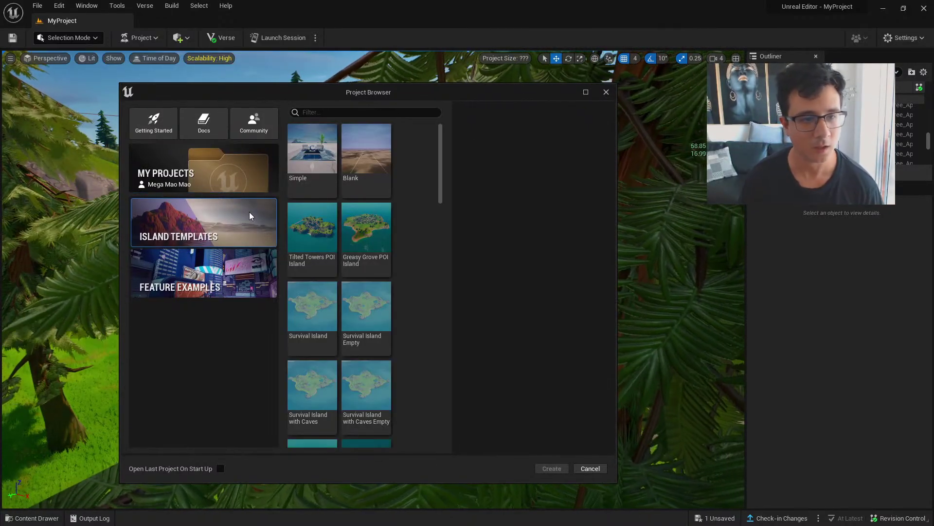
pyautogui.click(248, 270)
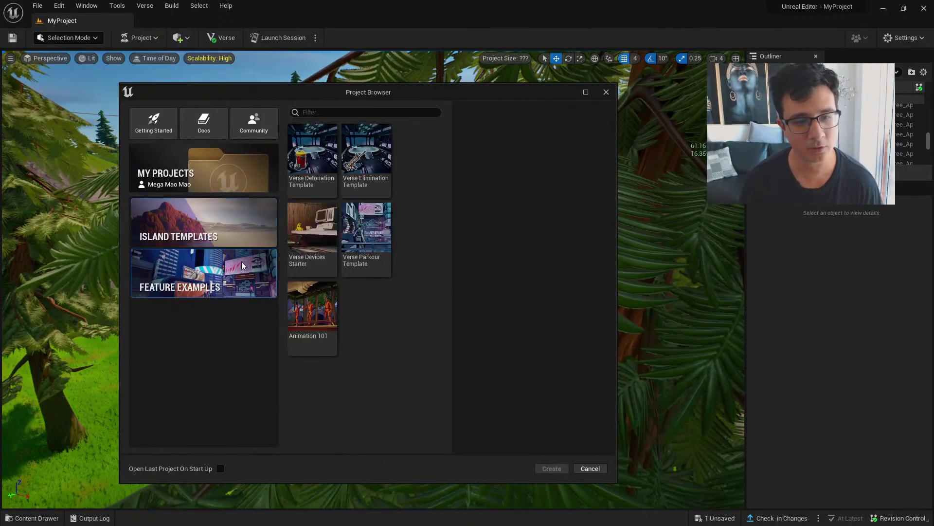
pyautogui.click(233, 227)
pyautogui.click(243, 168)
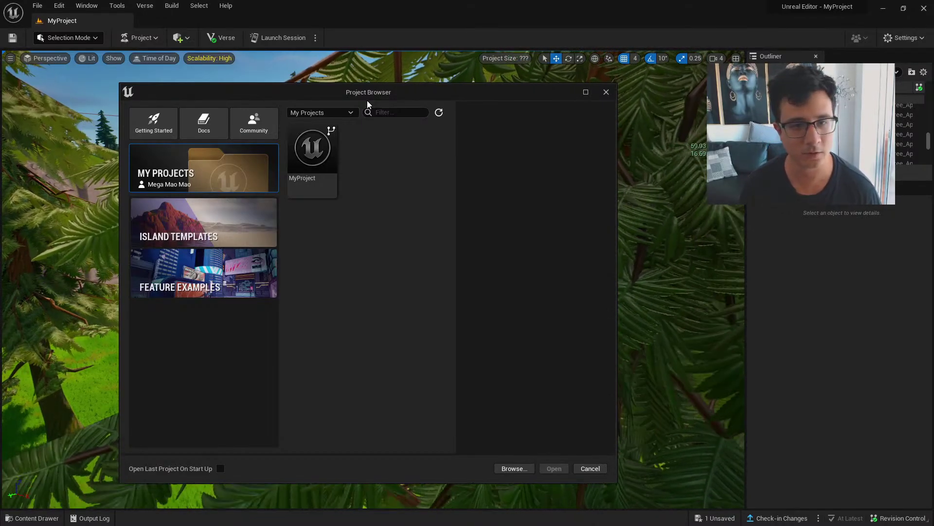
pyautogui.moveTo(357, 100); pyautogui.dragTo(323, 91)
pyautogui.click(220, 218)
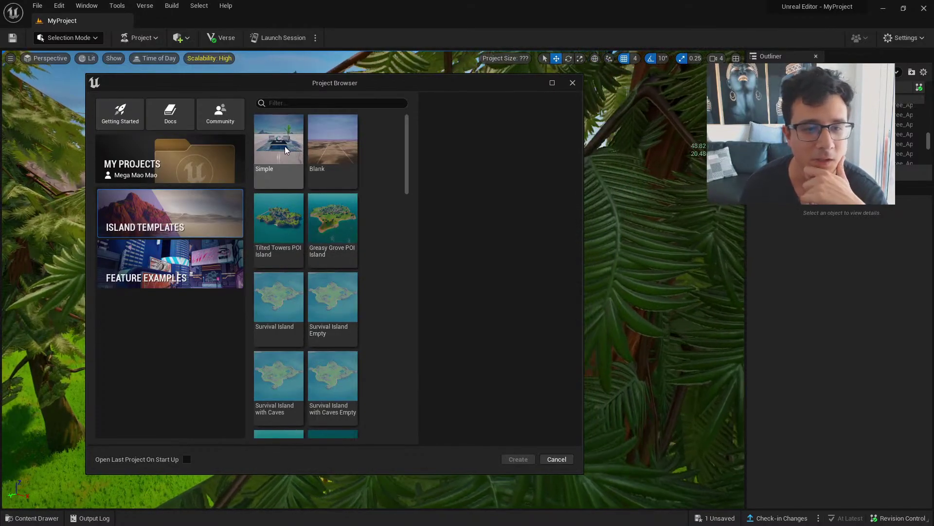
pyautogui.click(572, 83)
# Launch an edit session for MyProject, saving the unsaved changes
pyautogui.scroll(6, 450, 165)
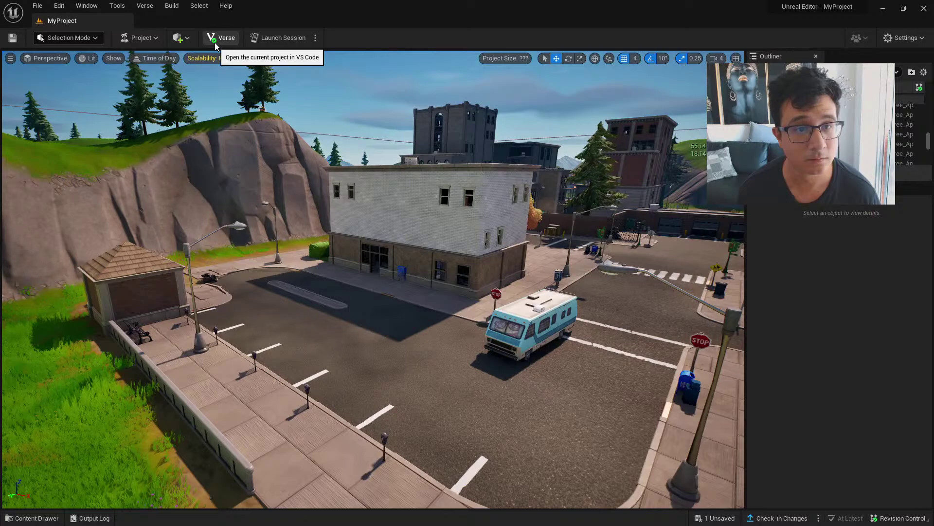
pyautogui.click(268, 43)
pyautogui.click(541, 380)
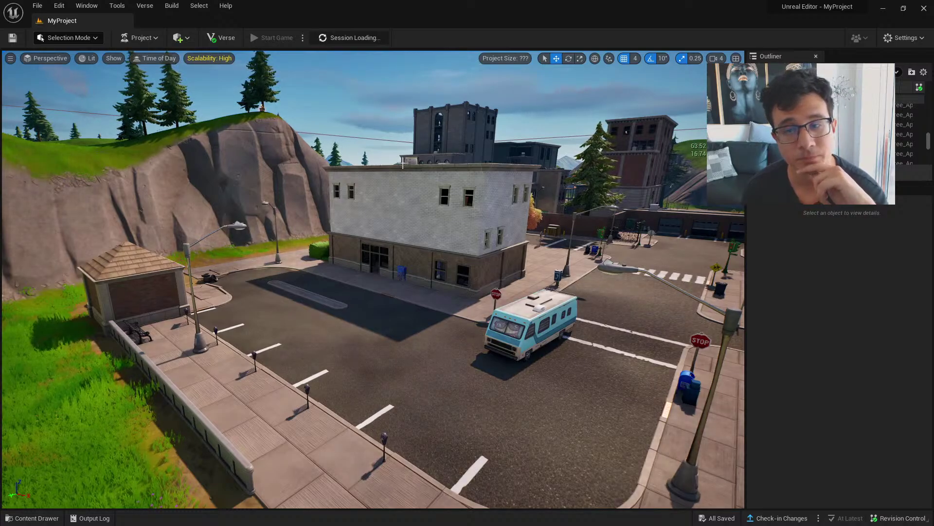
# Examine the town's streets from the parked blue camper past the crosswalk to the yellow bus and orange trees
pyautogui.moveTo(403, 163); pyautogui.dragTo(419, 189, button='right')
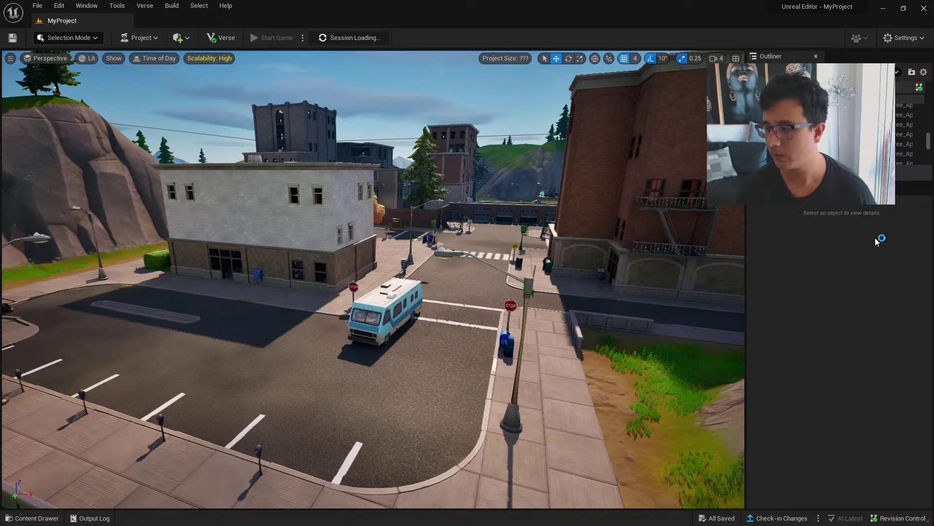
pyautogui.moveTo(528, 269); pyautogui.dragTo(543, 245, button='right')
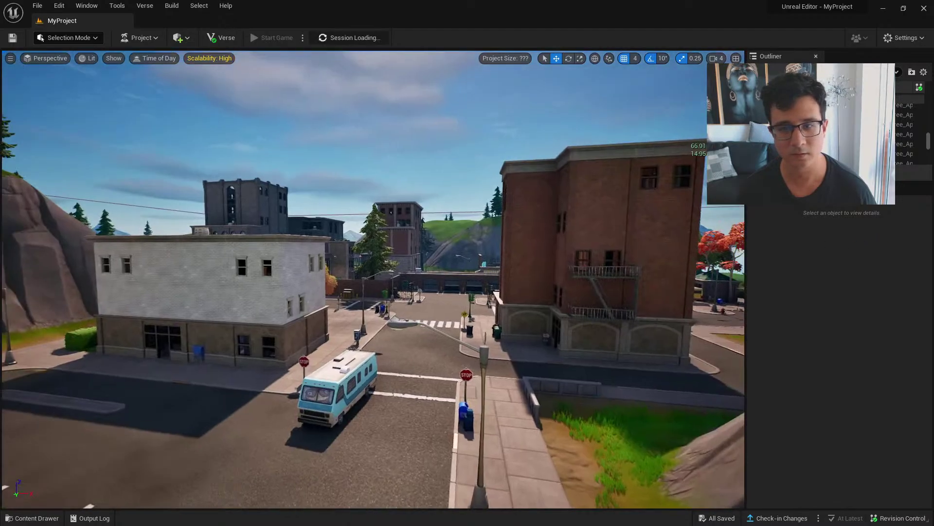
pyautogui.press('w')
pyautogui.press('s')
pyautogui.press('w')
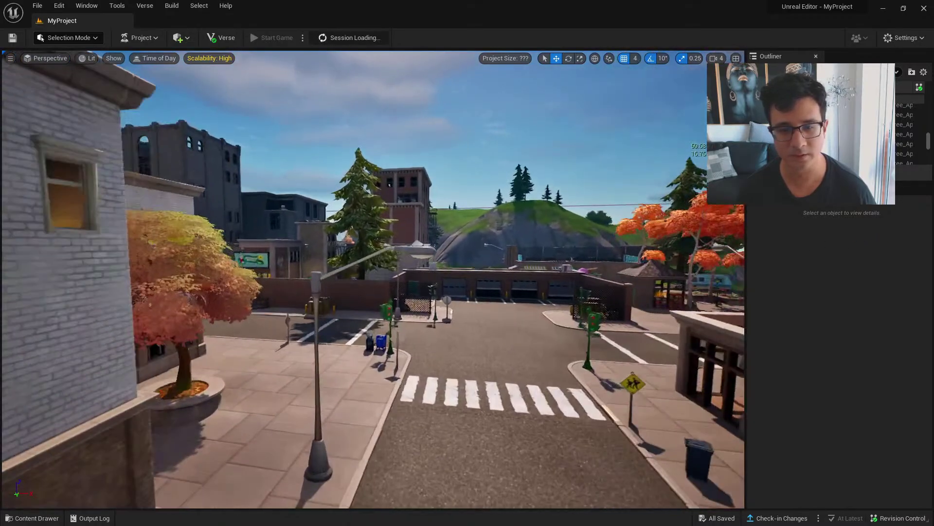
pyautogui.moveTo(487, 251); pyautogui.dragTo(536, 229, button='right')
pyautogui.press('w')
pyautogui.press('w')
pyautogui.press('w')
pyautogui.press('w')
pyautogui.press('w')
pyautogui.press('s')
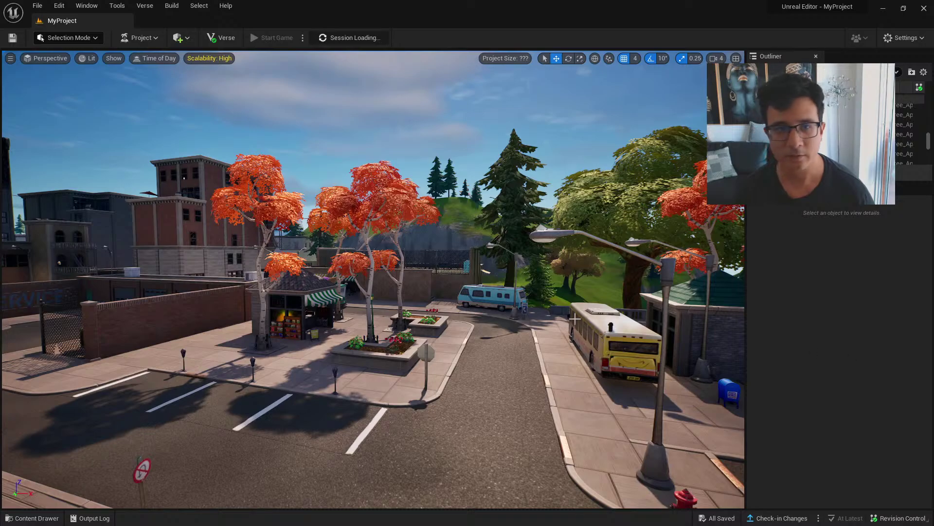
pyautogui.moveTo(87, 92); pyautogui.dragTo(224, 141, button='right')
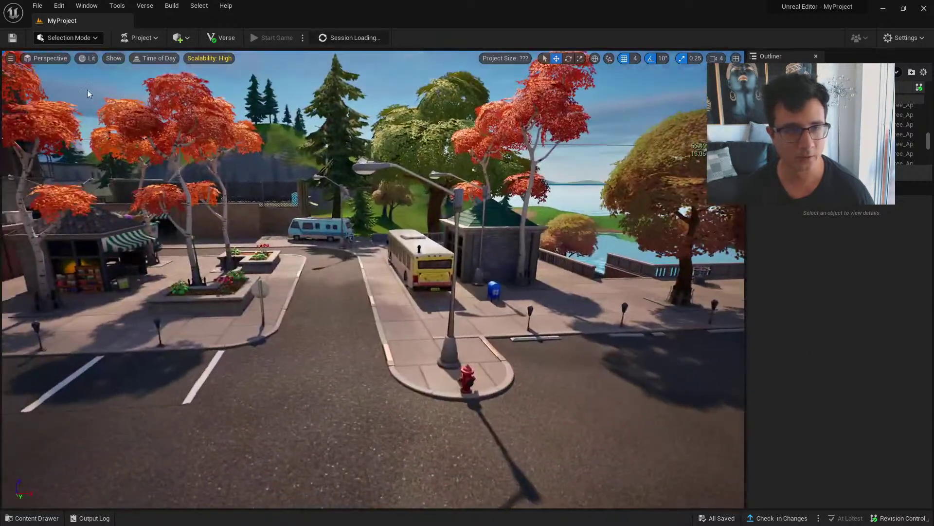
pyautogui.click(186, 38)
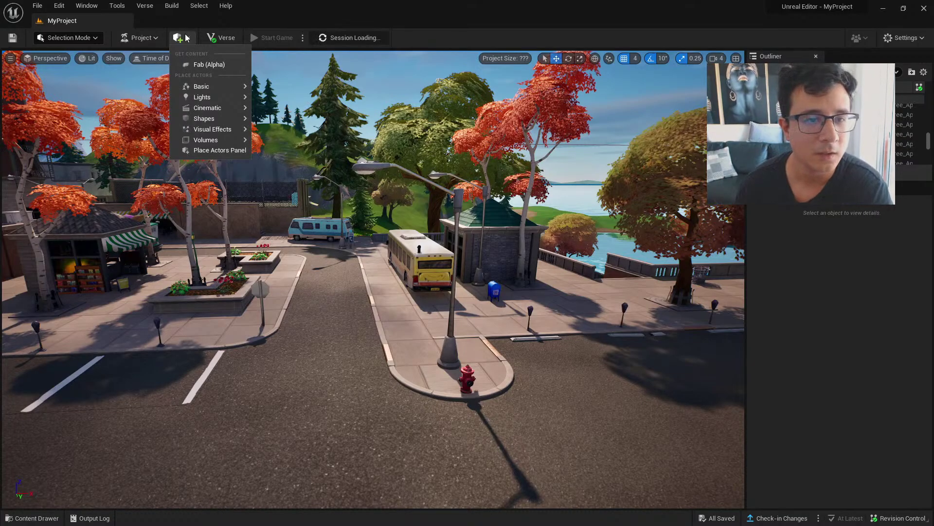
pyautogui.moveTo(218, 132)
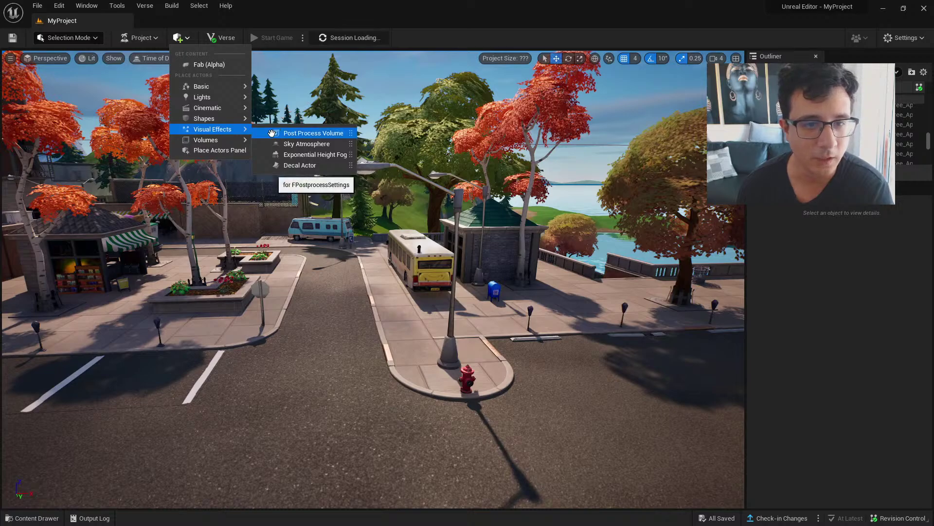
pyautogui.moveTo(220, 90)
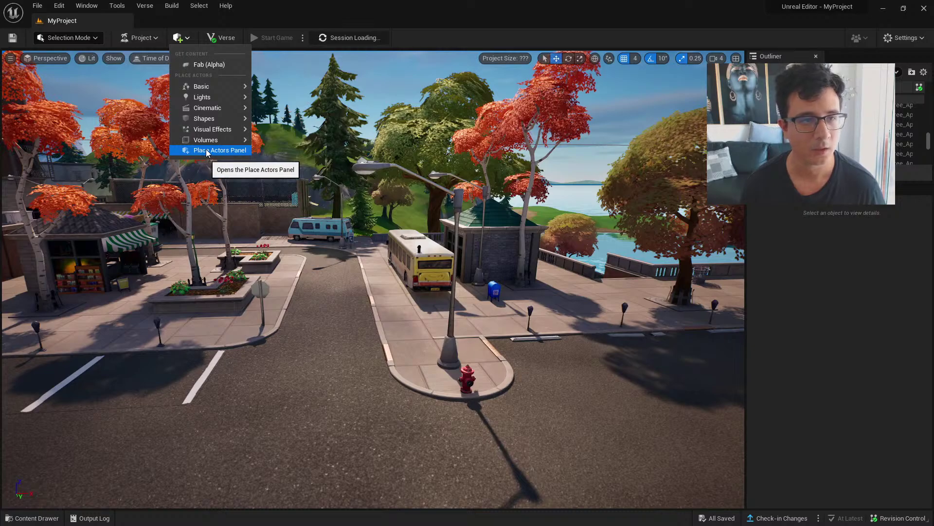
pyautogui.click(292, 24)
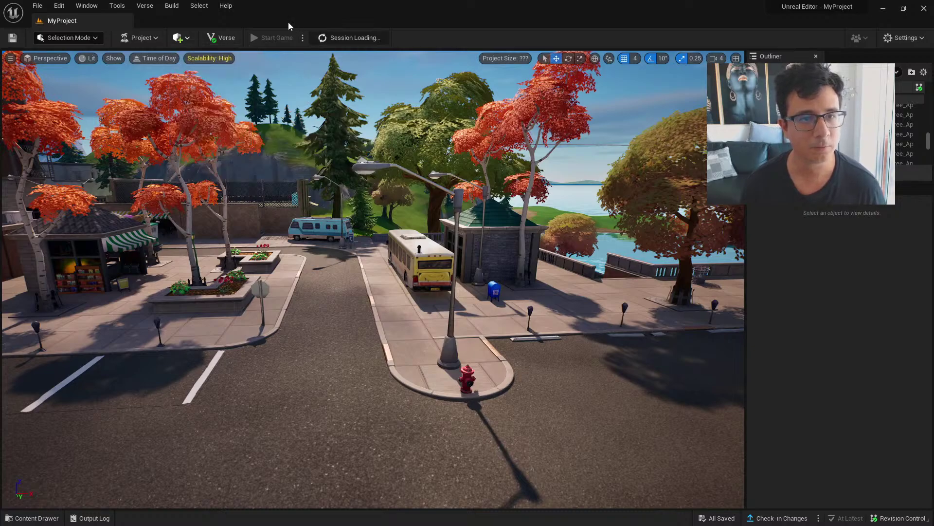
# Open the Editor Preferences, look through the settings categories, and close the window
pyautogui.click(63, 7)
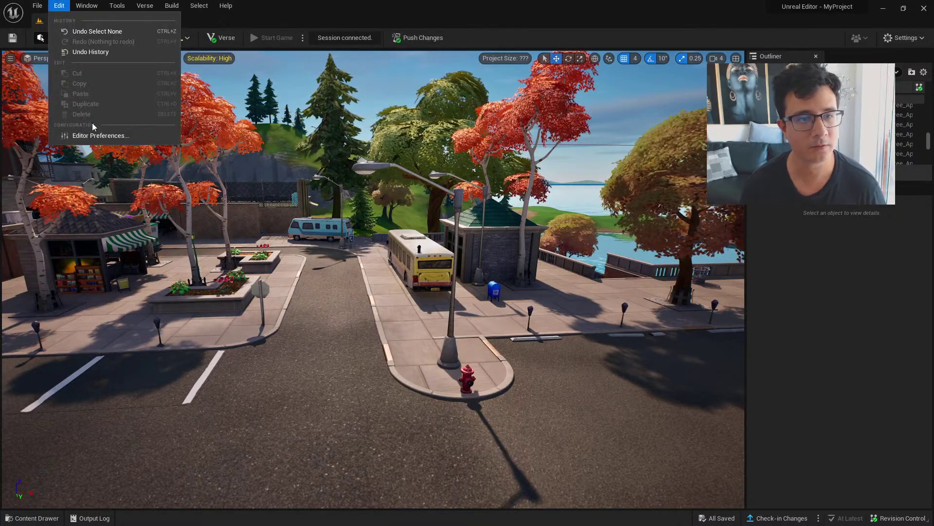
pyautogui.click(91, 133)
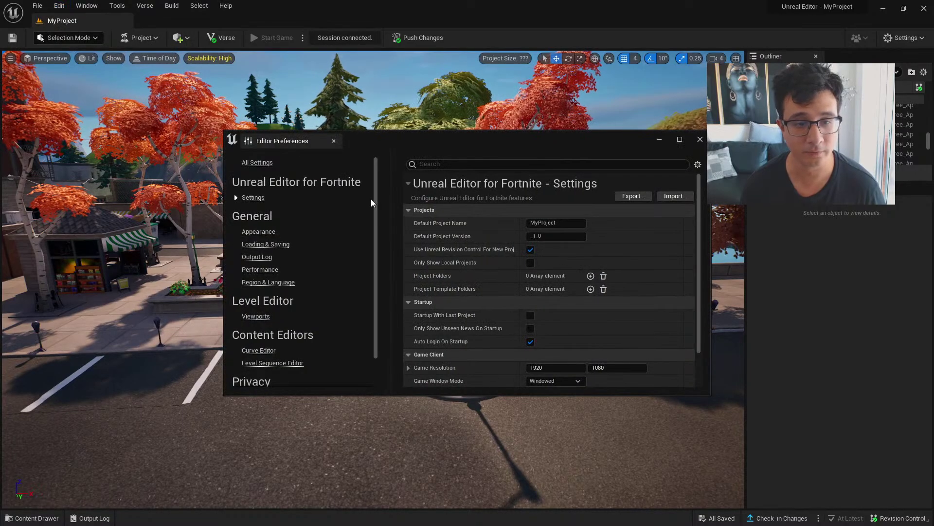
pyautogui.scroll(-2, 331, 270)
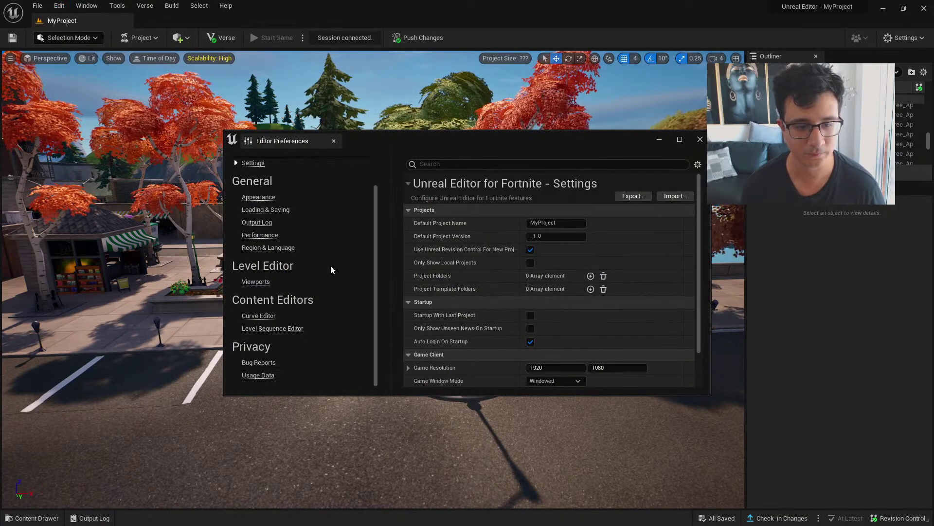
pyautogui.scroll(2, 323, 248)
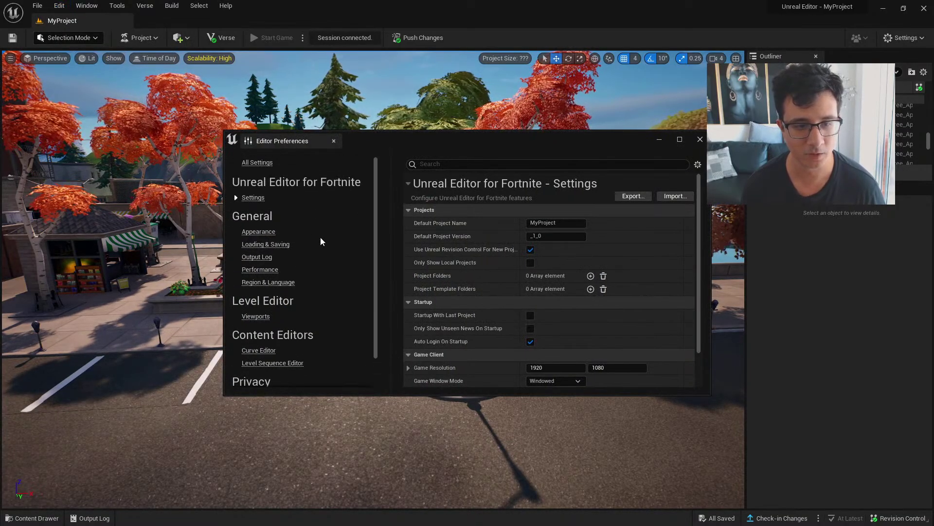
pyautogui.click(701, 140)
# Look around the town's brick buildings, billboard and intersections, and check the available project and session commands
pyautogui.moveTo(700, 145); pyautogui.dragTo(699, 149, button='right')
pyautogui.moveTo(530, 225); pyautogui.dragTo(521, 221, button='right')
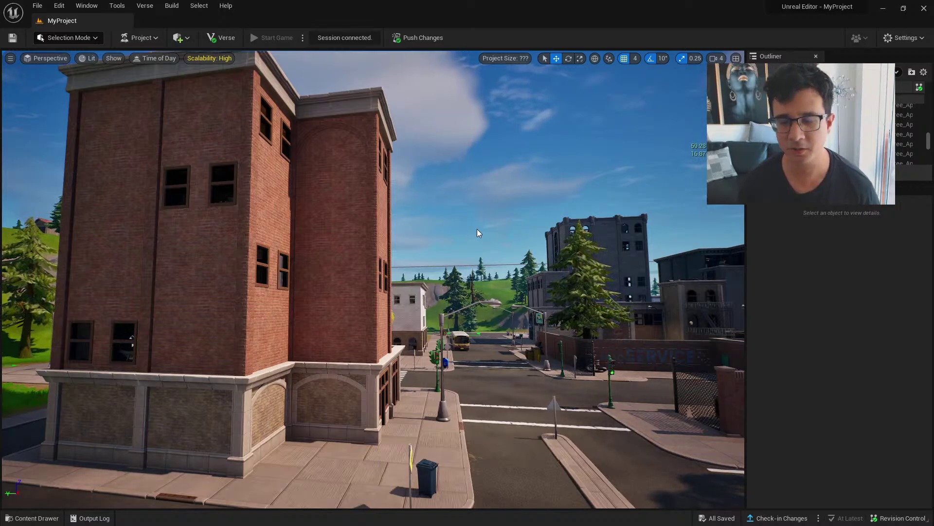
pyautogui.moveTo(477, 229)
pyautogui.mouseDown(button='right')
pyautogui.moveTo(491, 228)
pyautogui.moveTo(470, 228)
pyautogui.mouseUp(button='right')
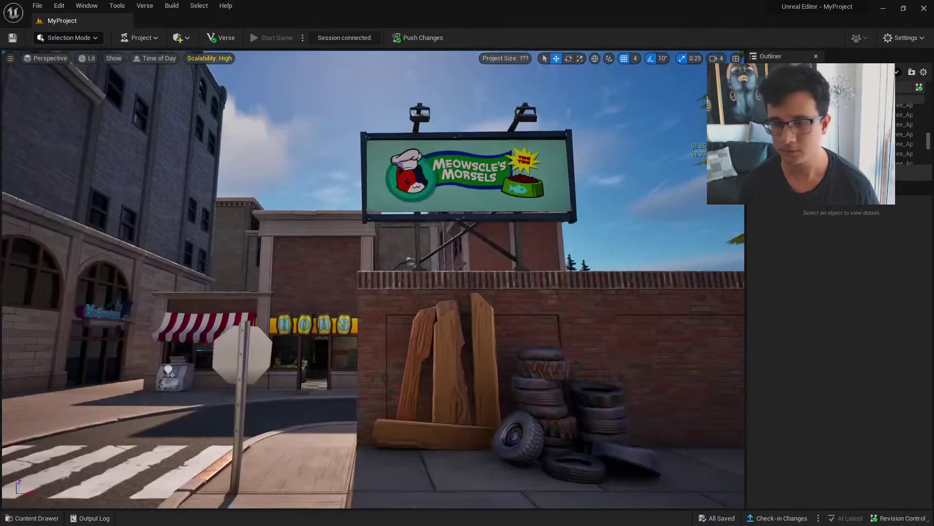
pyautogui.moveTo(470, 228); pyautogui.dragTo(491, 228, button='right')
pyautogui.moveTo(42, 56); pyautogui.dragTo(142, 38, button='right')
pyautogui.click(142, 39)
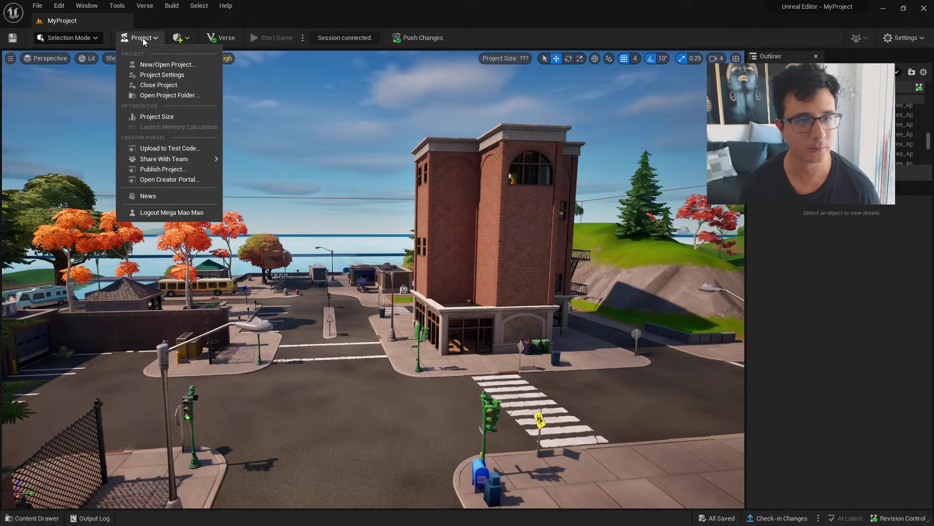
pyautogui.click(142, 38)
pyautogui.moveTo(146, 97); pyautogui.dragTo(214, 102, button='right')
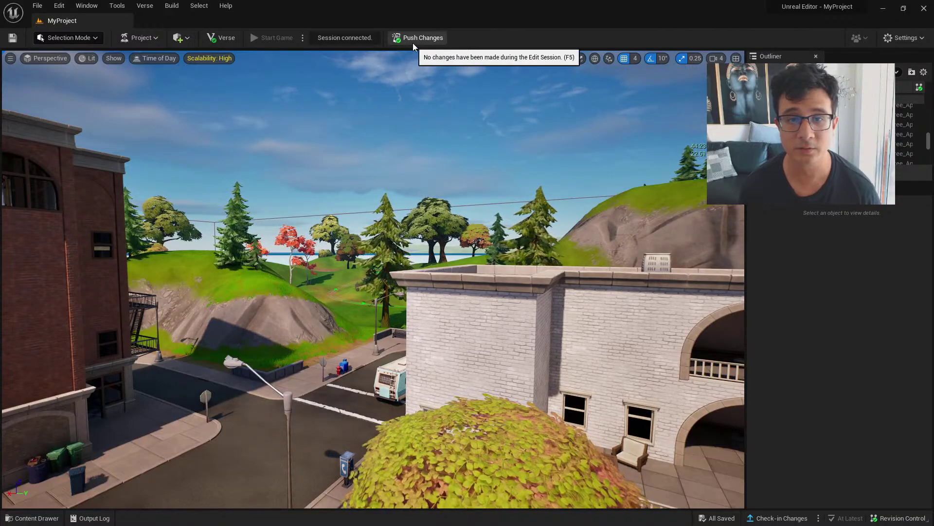
pyautogui.moveTo(399, 146); pyautogui.dragTo(331, 163, button='right')
pyautogui.press('w')
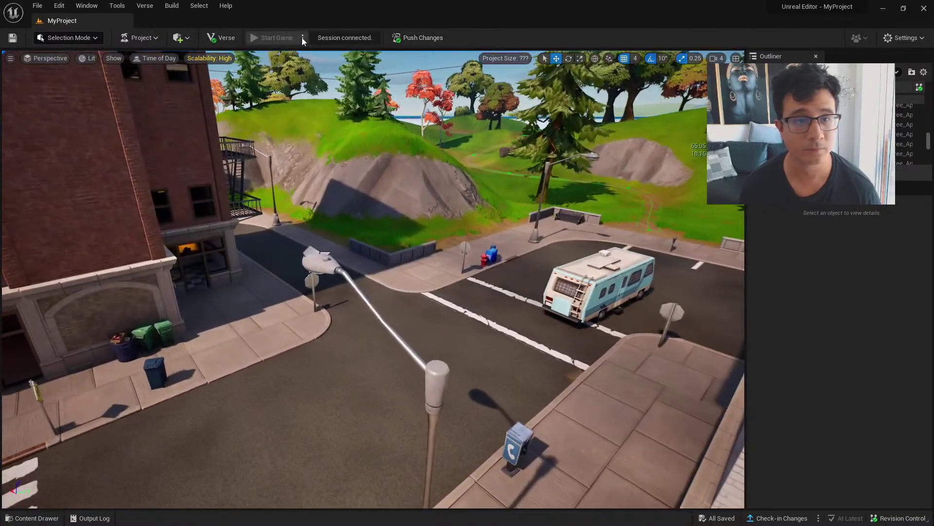
pyautogui.click(303, 38)
pyautogui.moveTo(167, 91); pyautogui.dragTo(132, 73, button='right')
# Open the Fab asset library, dock it alongside the MyProject level, and browse its featured packs and Megascans
pyautogui.click(188, 39)
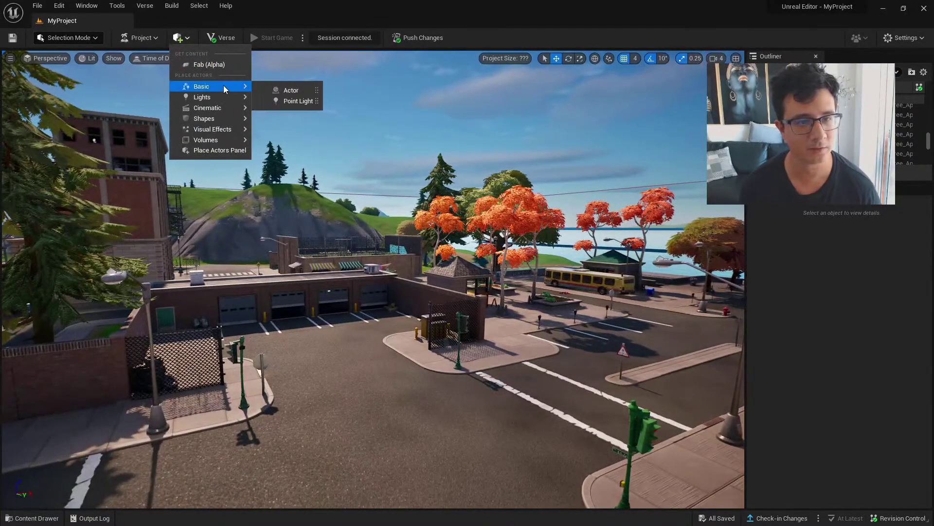
pyautogui.click(211, 64)
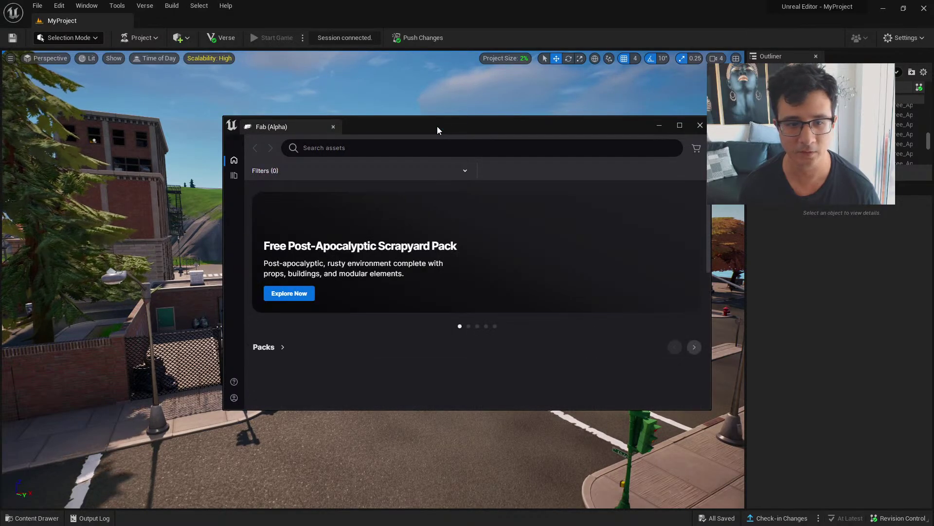
pyautogui.moveTo(273, 124); pyautogui.dragTo(214, 22)
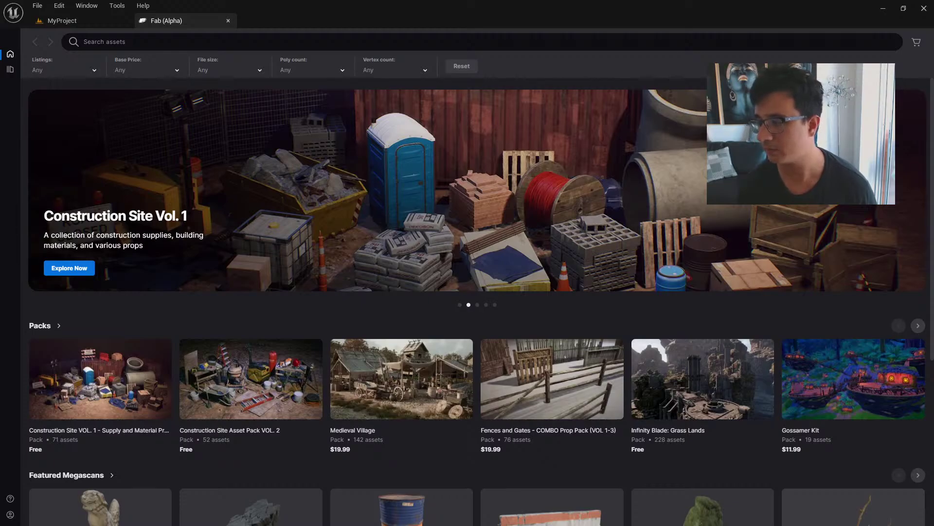
pyautogui.scroll(-2, 364, 326)
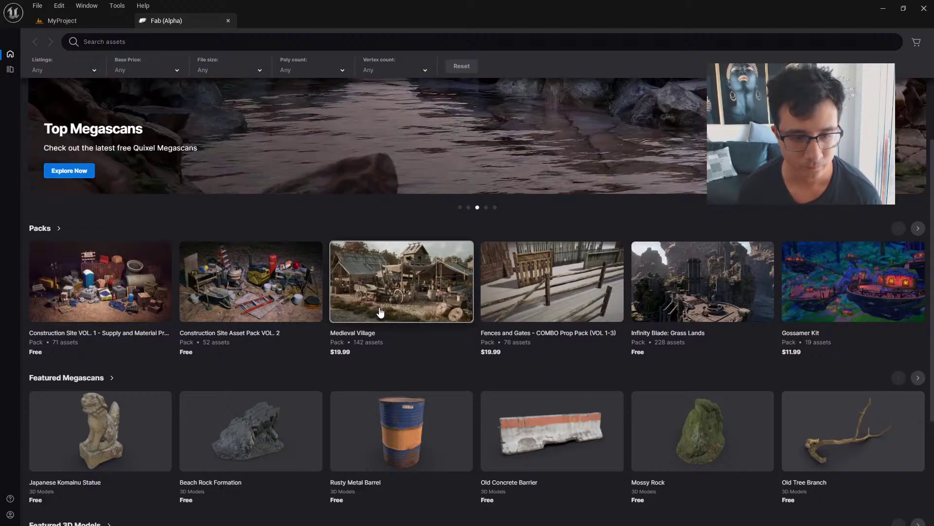
# Browse the Fab home page's Packs, Featured Megascans and Featured 3D Models sections, and return to the top banner
pyautogui.scroll(-2, 380, 312)
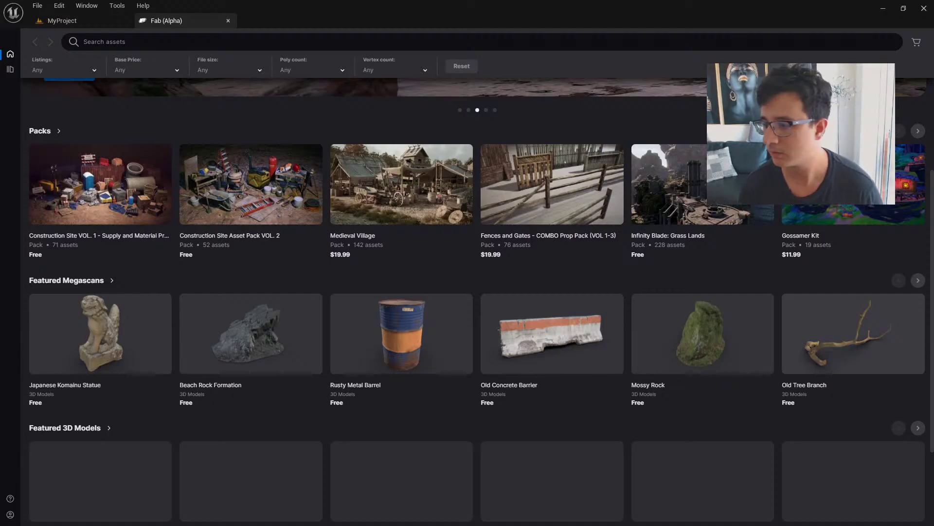
pyautogui.scroll(-1, 705, 266)
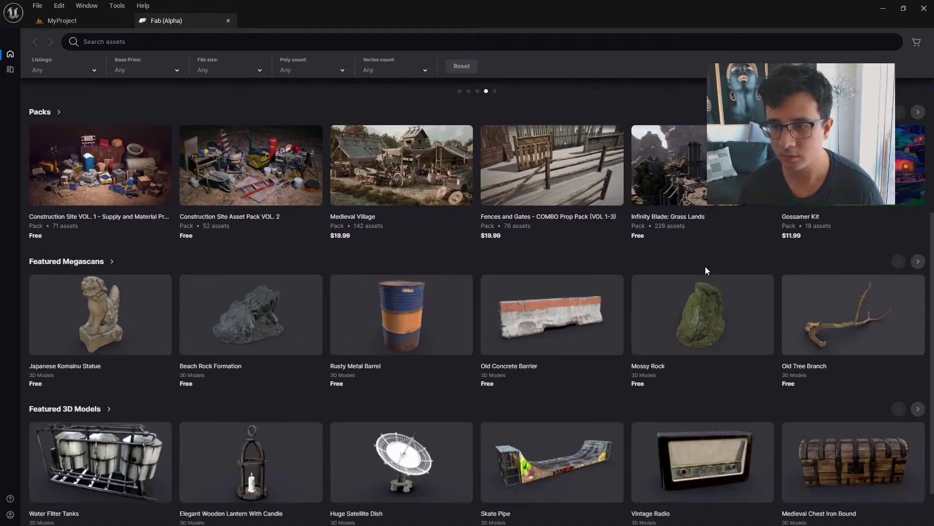
pyautogui.scroll(-2, 705, 271)
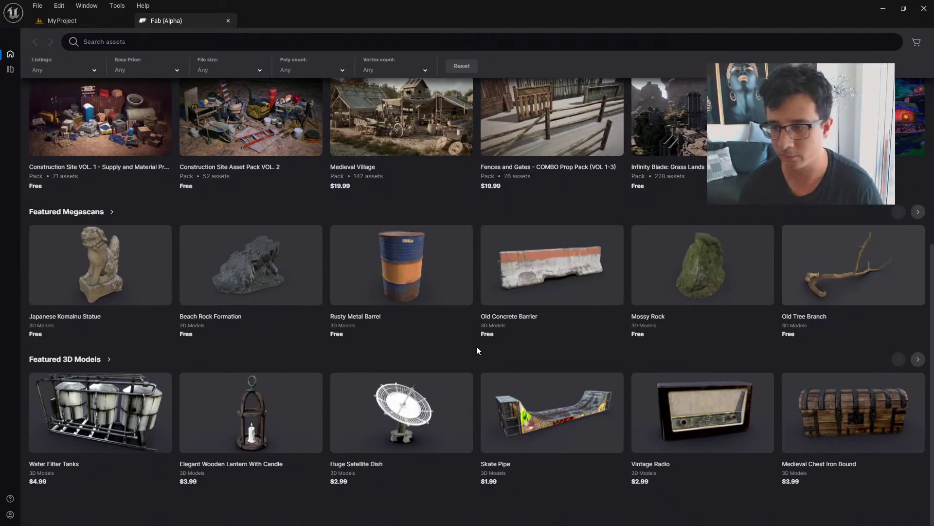
pyautogui.scroll(5, 477, 346)
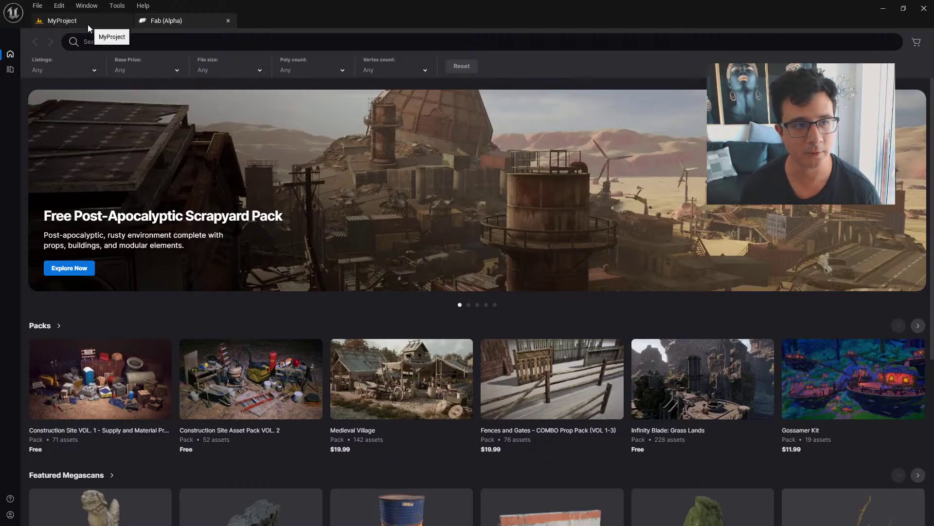
# Open Fab's 3D Models category and browse through its assets
pyautogui.moveTo(9, 77)
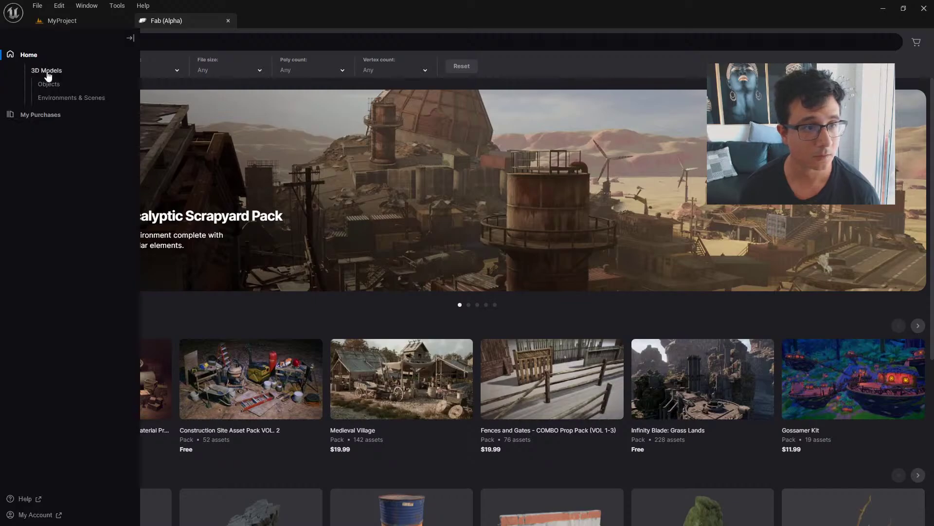
pyautogui.click(47, 74)
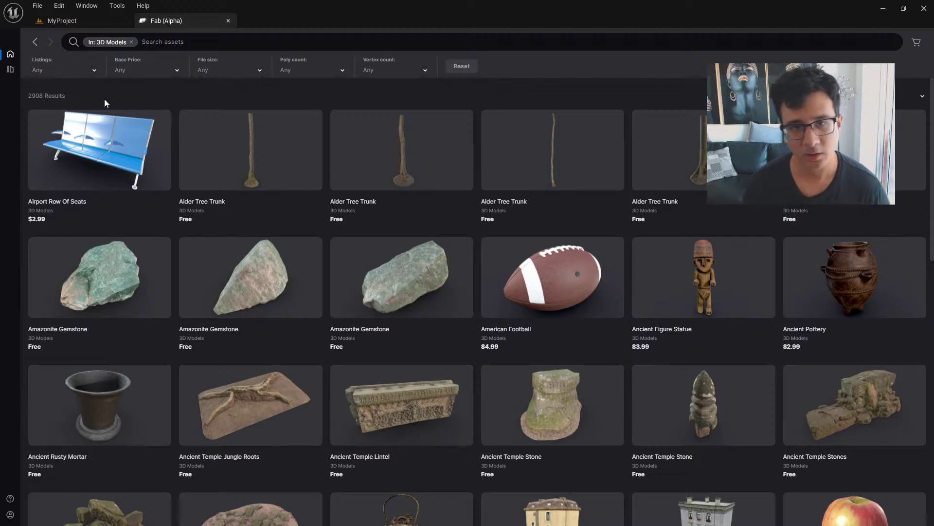
pyautogui.scroll(-4, 562, 264)
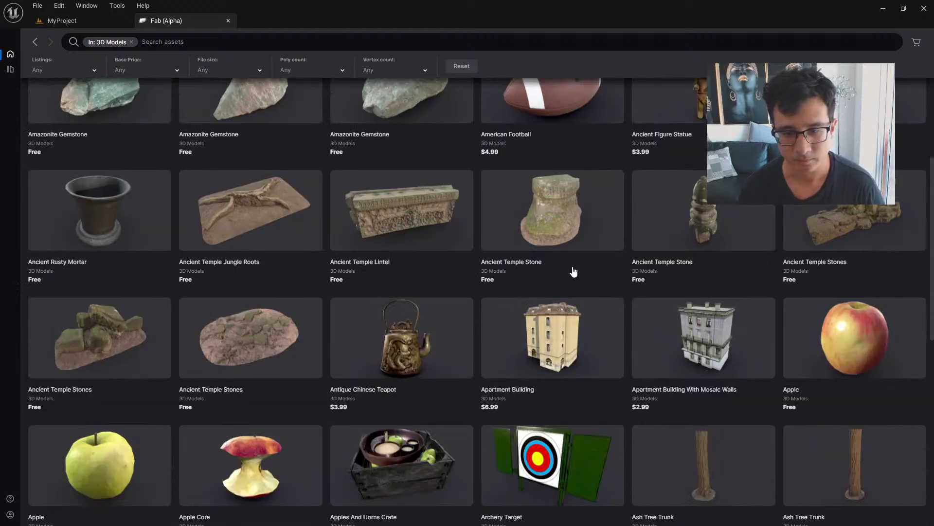
pyautogui.scroll(-10, 573, 271)
pyautogui.scroll(13, 573, 271)
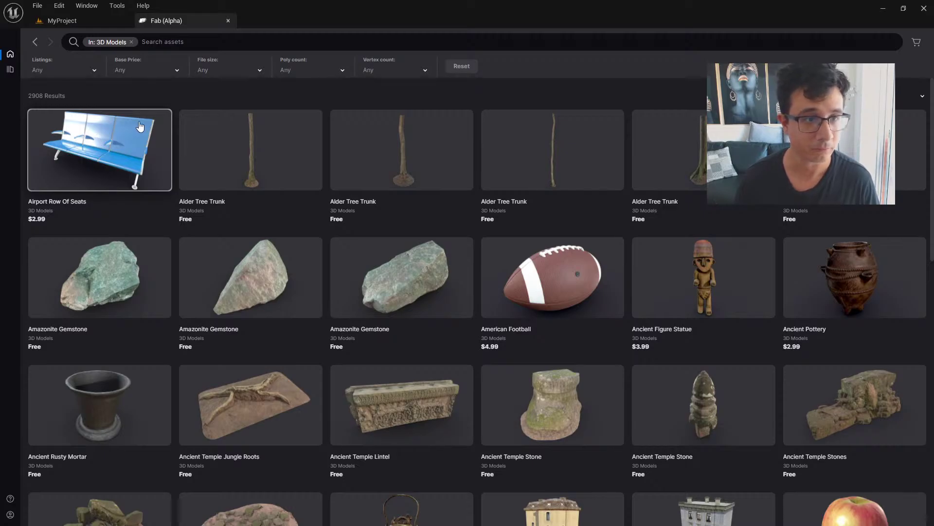
# Filter the 3D models to a base price of Free, and open the Asphalt Rubble asset's page, dismissing its tip
pyautogui.click(124, 71)
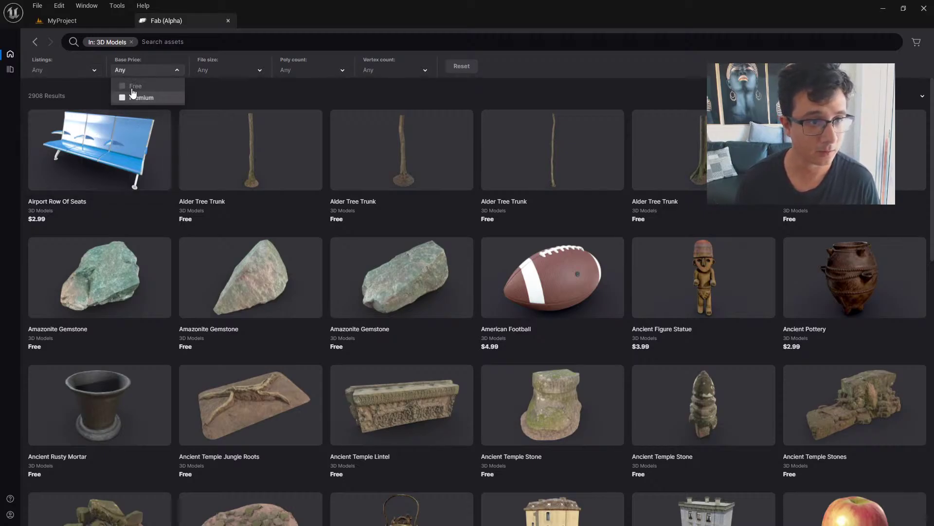
pyautogui.click(174, 87)
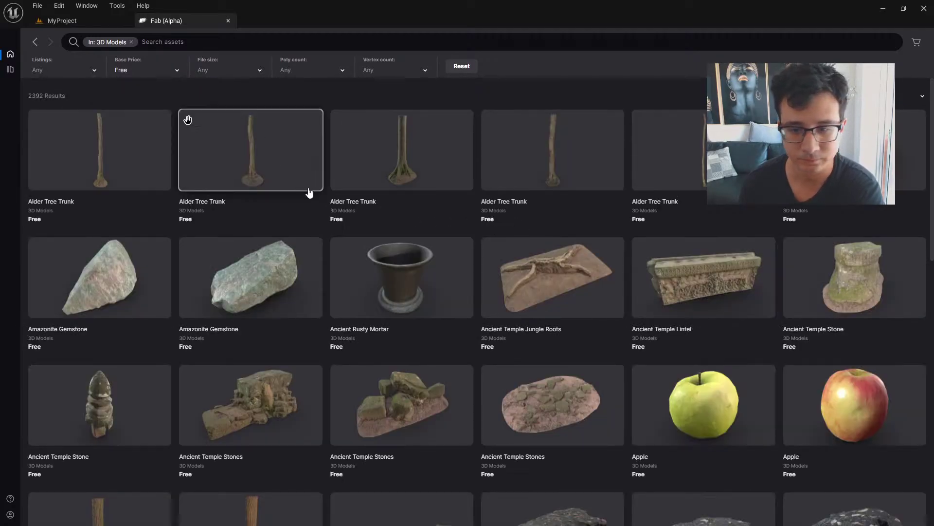
pyautogui.scroll(-5, 330, 212)
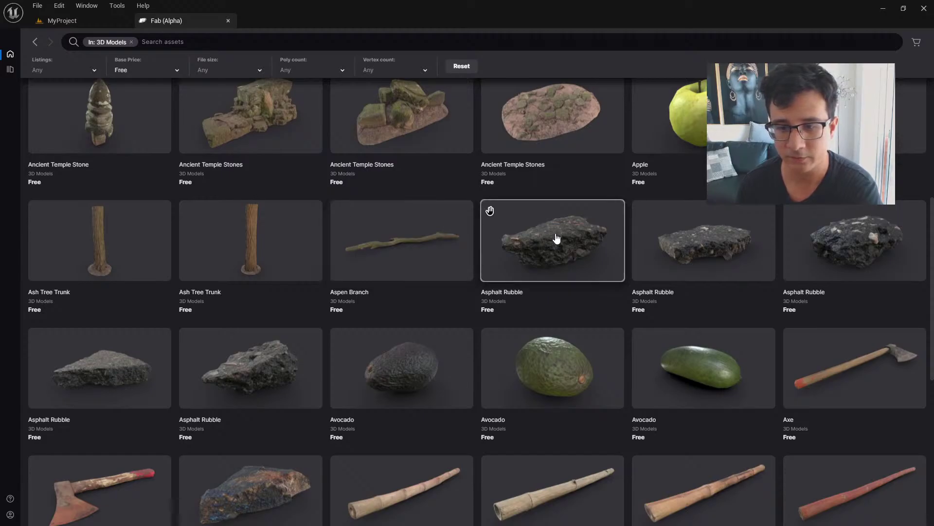
pyautogui.click(555, 249)
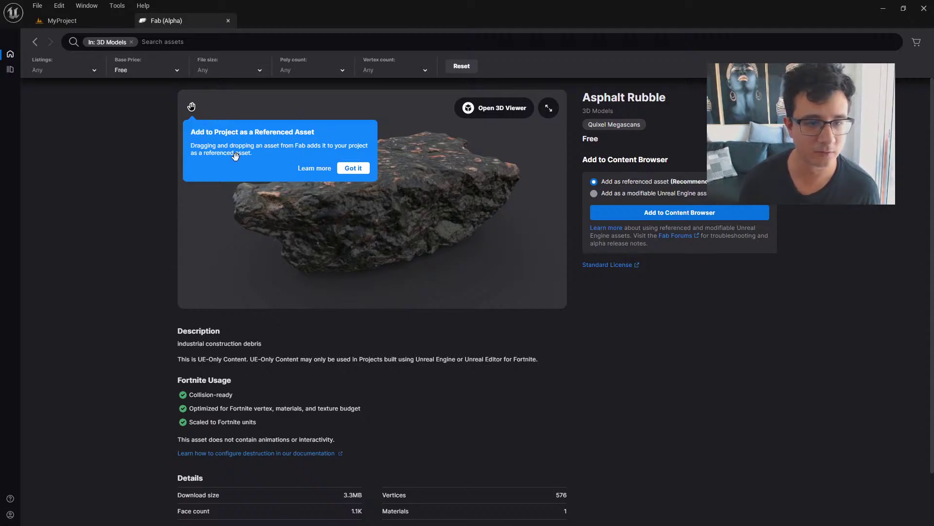
pyautogui.click(354, 169)
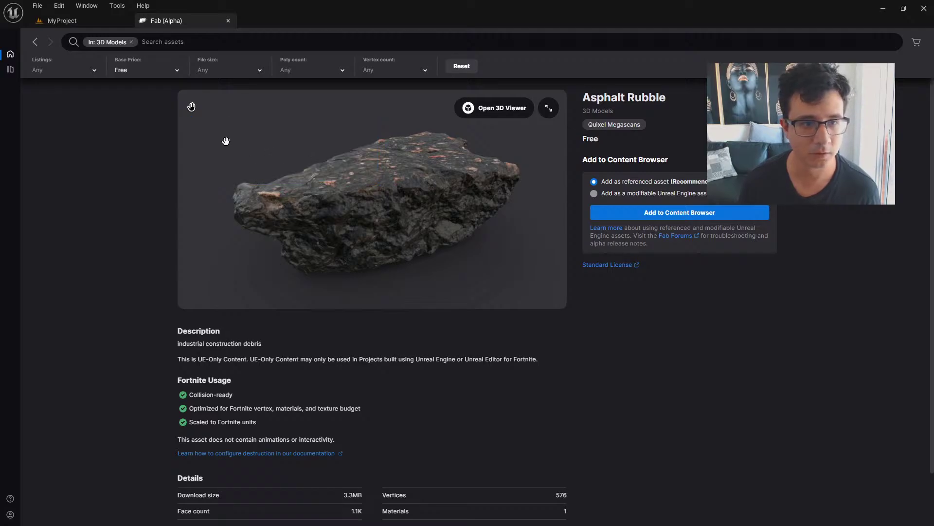
# Place the Asphalt Rubble asset on the road before the garages in the MyProject level, lift it slightly and frame it
pyautogui.click(80, 21)
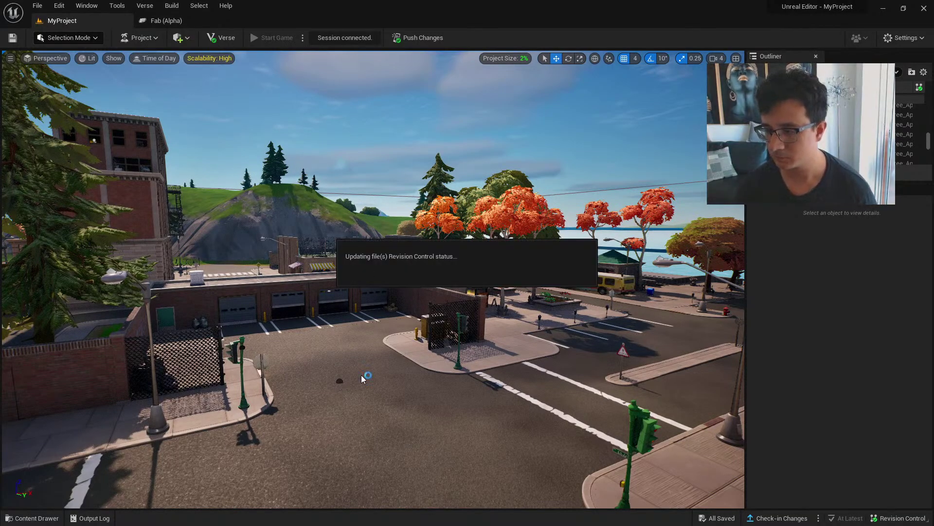
pyautogui.click(341, 380)
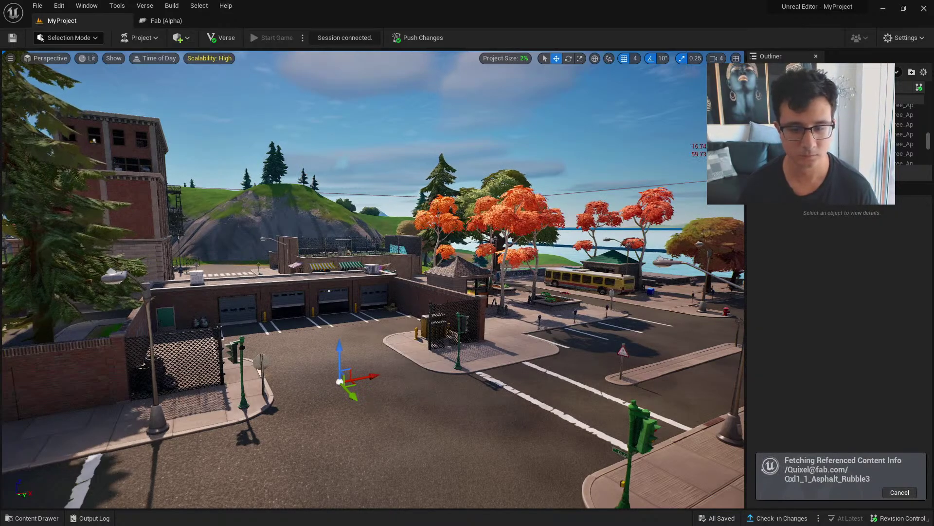
pyautogui.press('f')
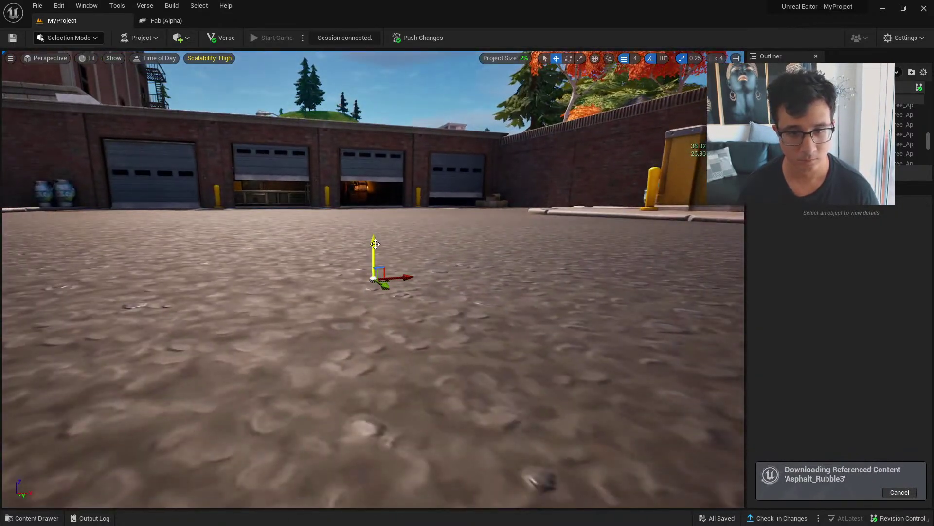
pyautogui.moveTo(375, 244); pyautogui.dragTo(375, 194)
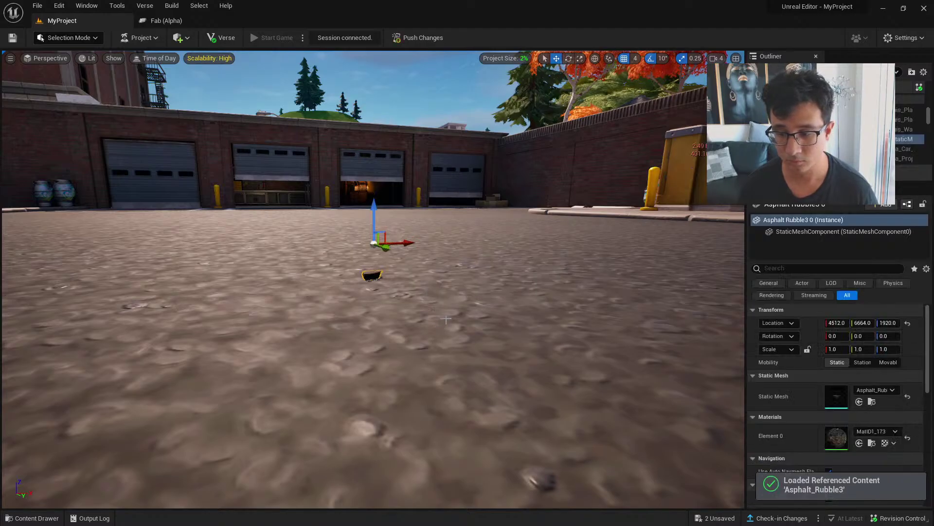
pyautogui.moveTo(375, 194); pyautogui.dragTo(394, 195, button='right')
pyautogui.press('f')
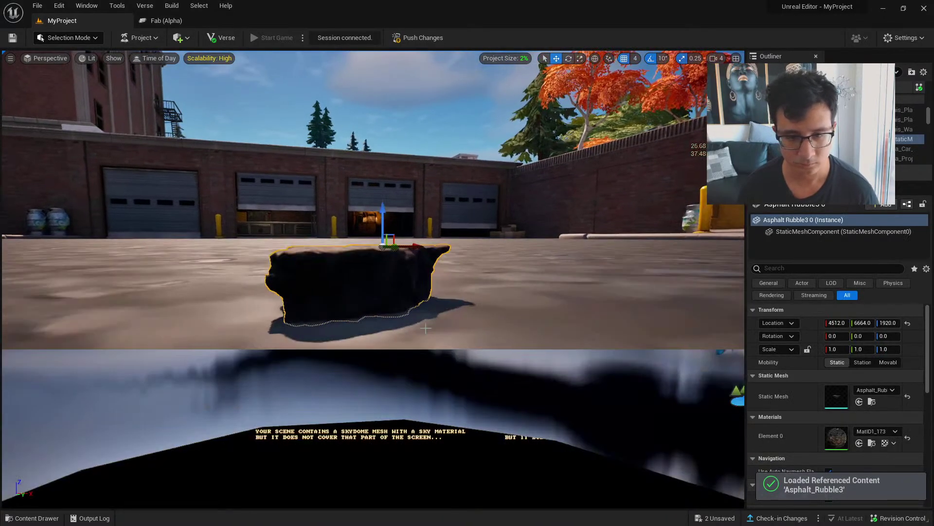
# Examine the rubble from several angles in the Unlit and Wireframe view modes, and return to Lit
pyautogui.hotkey('alt', '3')
pyautogui.hotkey('alt', '2')
pyautogui.keyDown('alt'); pyautogui.moveTo(419, 329); pyautogui.dragTo(475, 329); pyautogui.keyUp('alt')
pyautogui.hotkey('alt', '4')
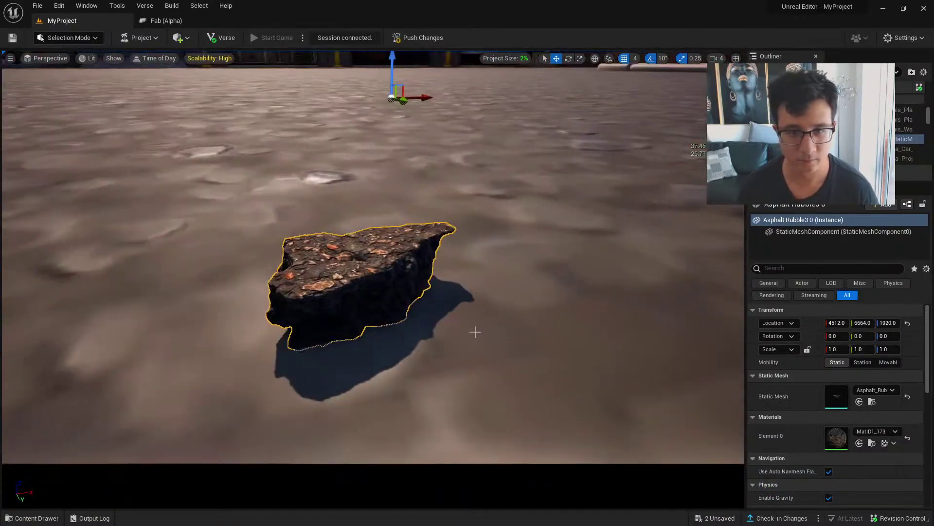
pyautogui.keyDown('alt'); pyautogui.moveTo(476, 330); pyautogui.dragTo(438, 333, button='right'); pyautogui.keyUp('alt')
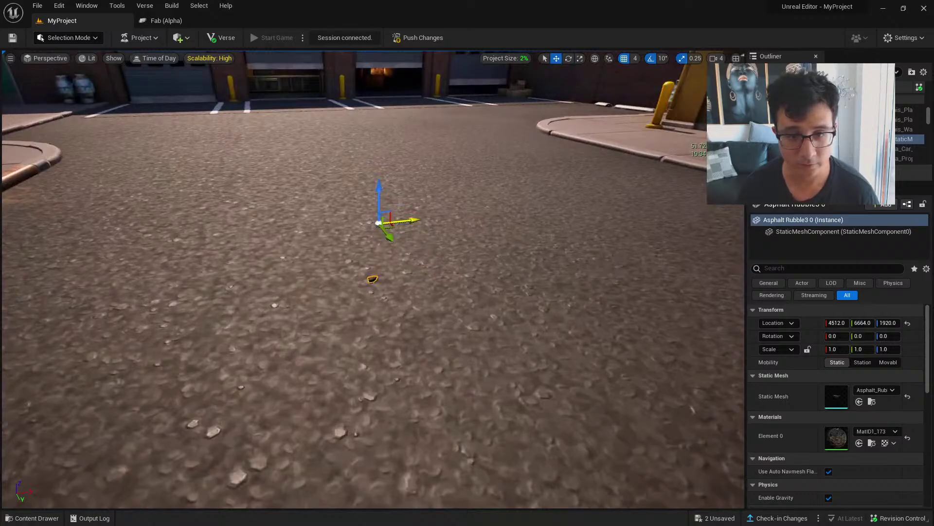
# Raise the rubble above the road to a vertical location of 2008
pyautogui.moveTo(385, 184); pyautogui.dragTo(604, 68)
pyautogui.press('f')
pyautogui.keyDown('alt'); pyautogui.moveTo(385, 326); pyautogui.dragTo(506, 380); pyautogui.keyUp('alt')
pyautogui.keyDown('alt'); pyautogui.moveTo(385, 326); pyautogui.dragTo(331, 336, button='right'); pyautogui.keyUp('alt')
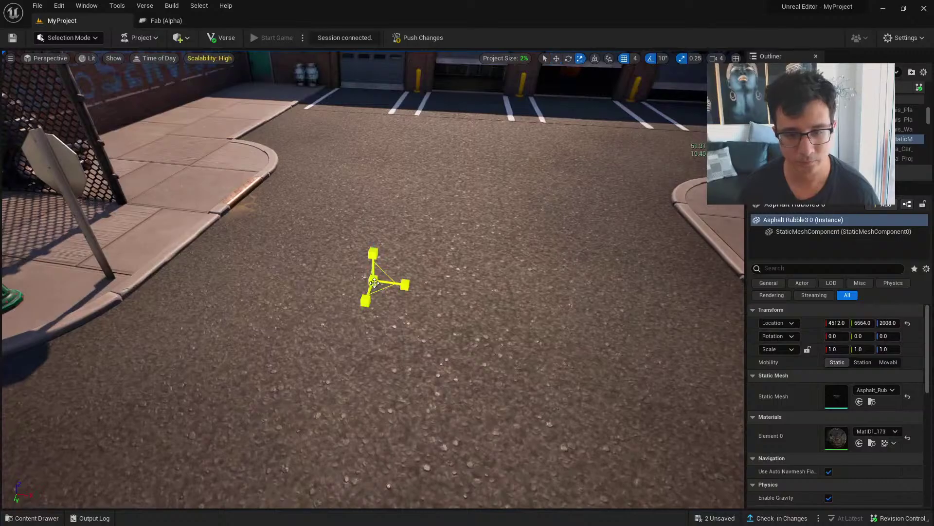
# Lock the rubble's scale proportions and enlarge it uniformly, trying 10 first and settling on 50
pyautogui.click(808, 349)
pyautogui.click(833, 349)
pyautogui.write('10')
pyautogui.press('Return')
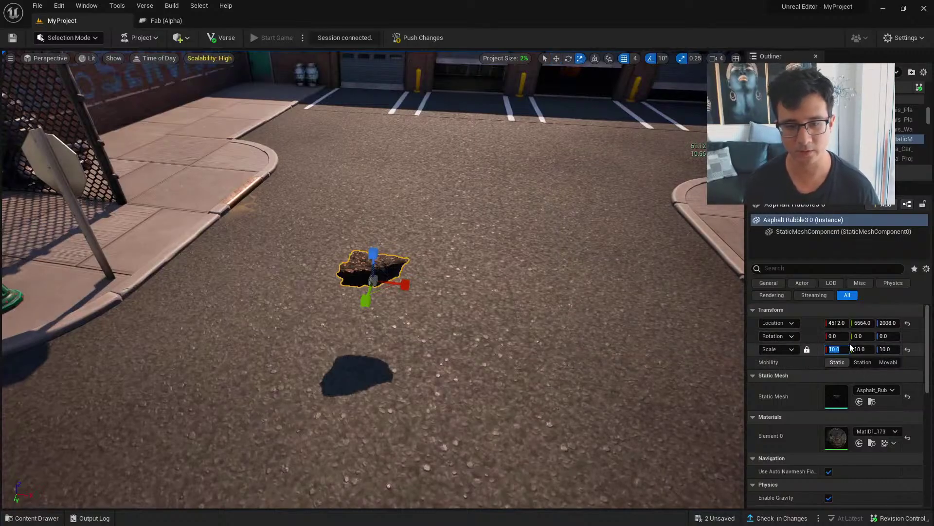
pyautogui.write('50')
pyautogui.press('Return')
# Rotate the enlarged rubble, lower it onto the road and deselect it
pyautogui.moveTo(358, 334)
pyautogui.keyDown('alt'); pyautogui.mouseDown()
pyautogui.moveTo(362, 292)
pyautogui.moveTo(369, 323)
pyautogui.mouseUp(); pyautogui.keyUp('alt')
pyautogui.press('e')
pyautogui.moveTo(429, 207); pyautogui.dragTo(457, 194)
pyautogui.press('w')
pyautogui.moveTo(452, 234); pyautogui.dragTo(449, 295)
pyautogui.press('Escape')
# Look over the giant rubble's surface and the surrounding intersection with its brick buildings
pyautogui.press('a')
pyautogui.moveTo(384, 300)
pyautogui.mouseDown(button='right')
pyautogui.moveTo(516, 287)
pyautogui.moveTo(581, 292)
pyautogui.moveTo(388, 311)
pyautogui.mouseUp(button='right')
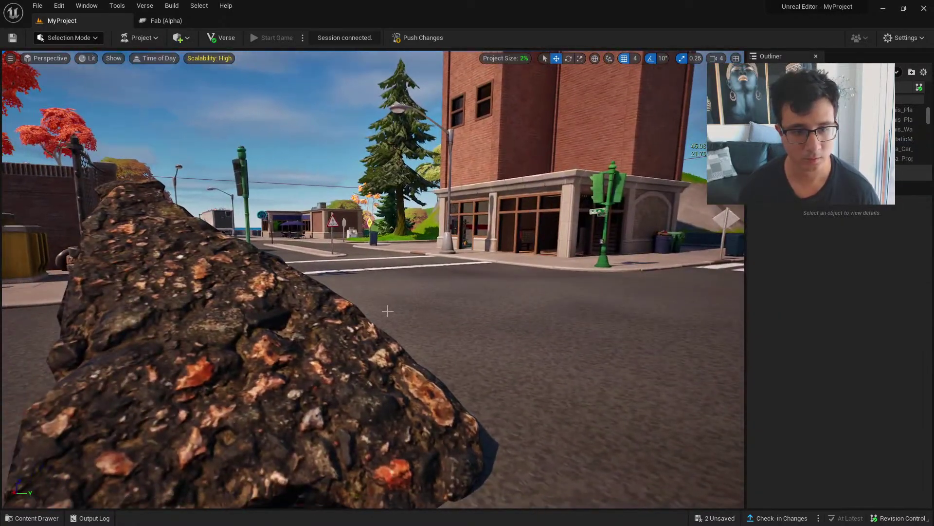
pyautogui.moveTo(351, 345); pyautogui.dragTo(339, 336, button='right')
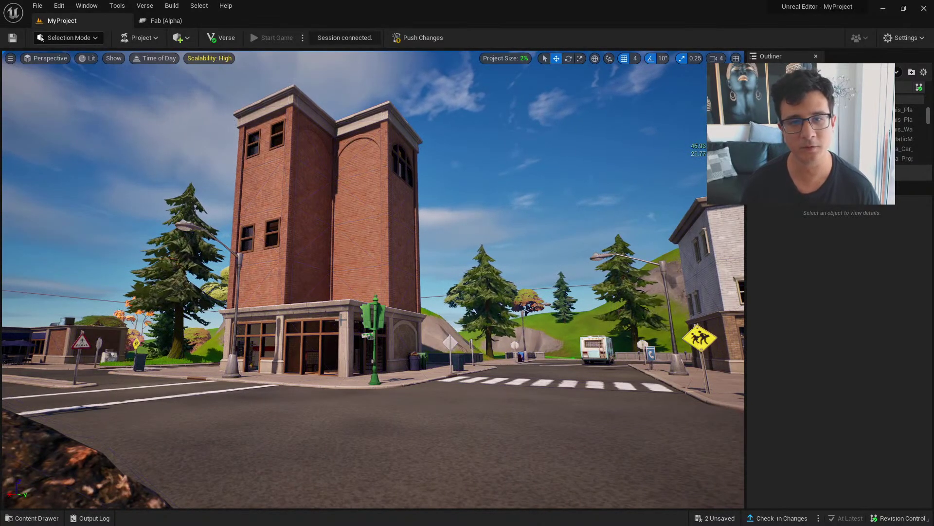
pyautogui.moveTo(389, 195); pyautogui.dragTo(311, 241, button='right')
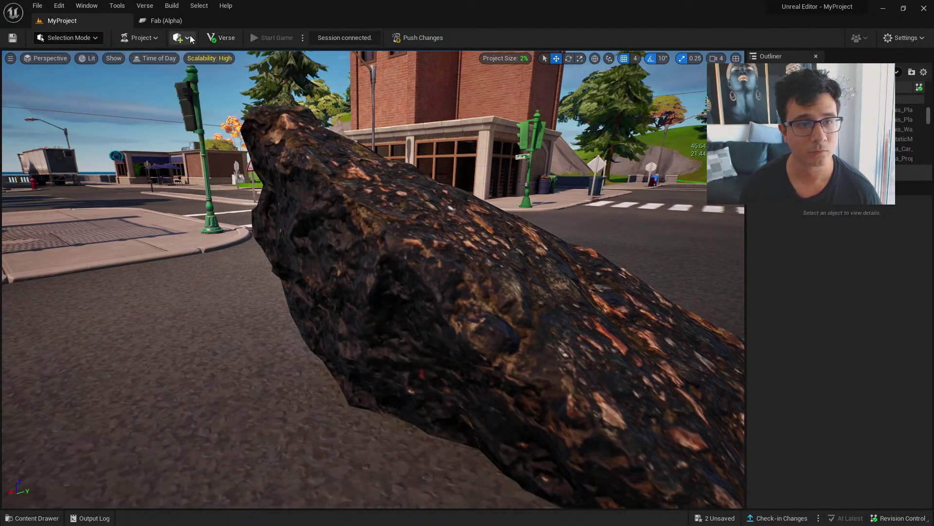
pyautogui.press('e')
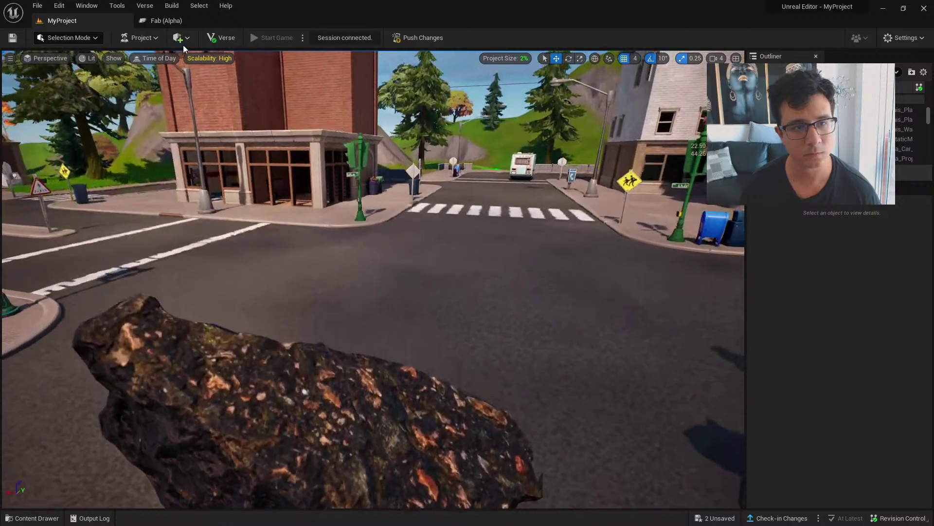
pyautogui.moveTo(132, 58); pyautogui.dragTo(98, 63, button='right')
# Review the viewport's show flags, view modes with their landscape and Nanite visualizations, and the perspective and orthographic options
pyautogui.click(109, 59)
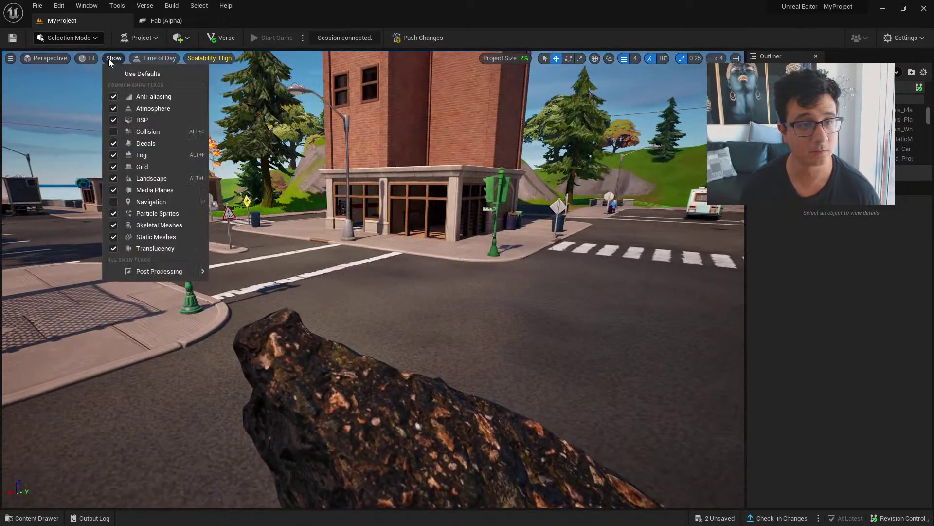
pyautogui.click(86, 59)
pyautogui.moveTo(122, 202)
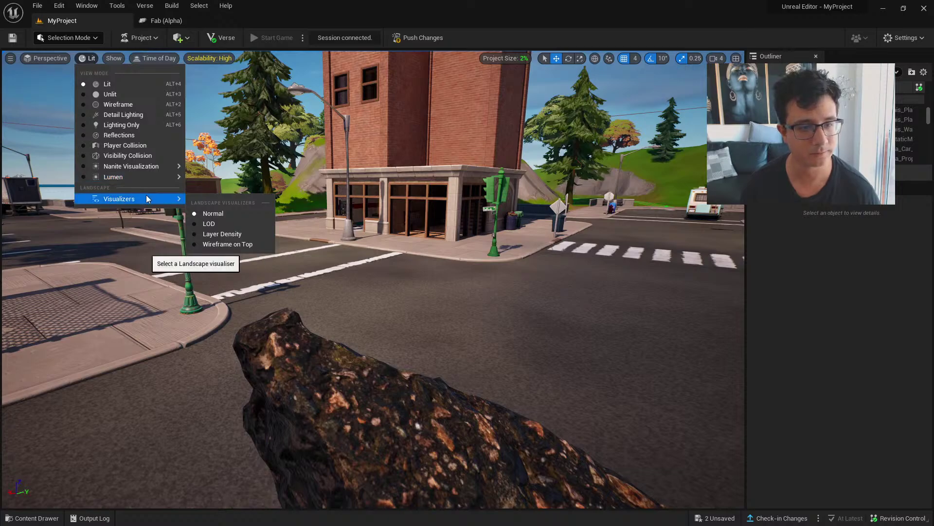
pyautogui.moveTo(154, 168)
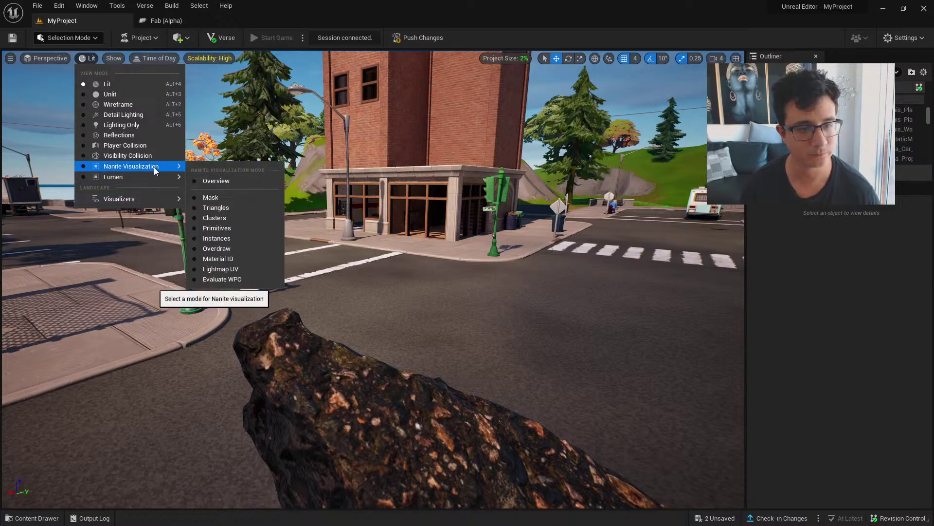
pyautogui.click(48, 59)
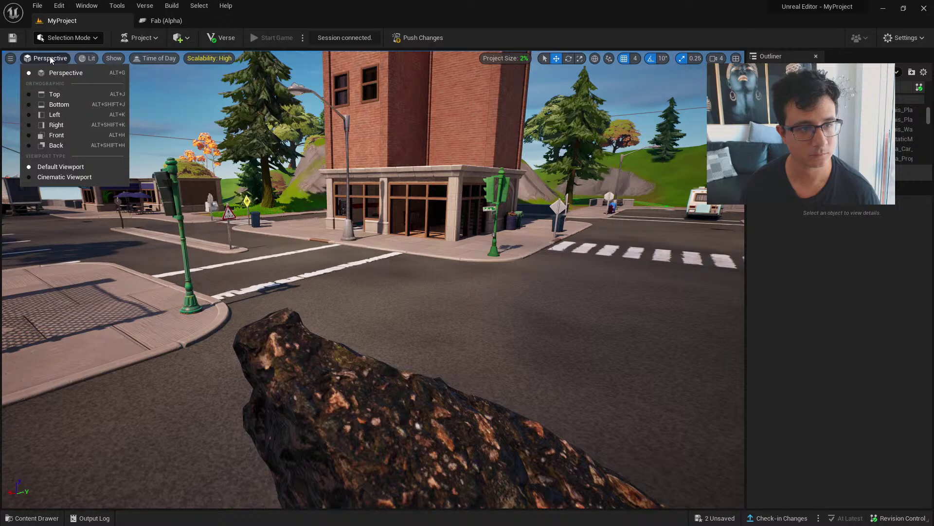
# Turn off the FPS display in the viewport
pyautogui.click(12, 59)
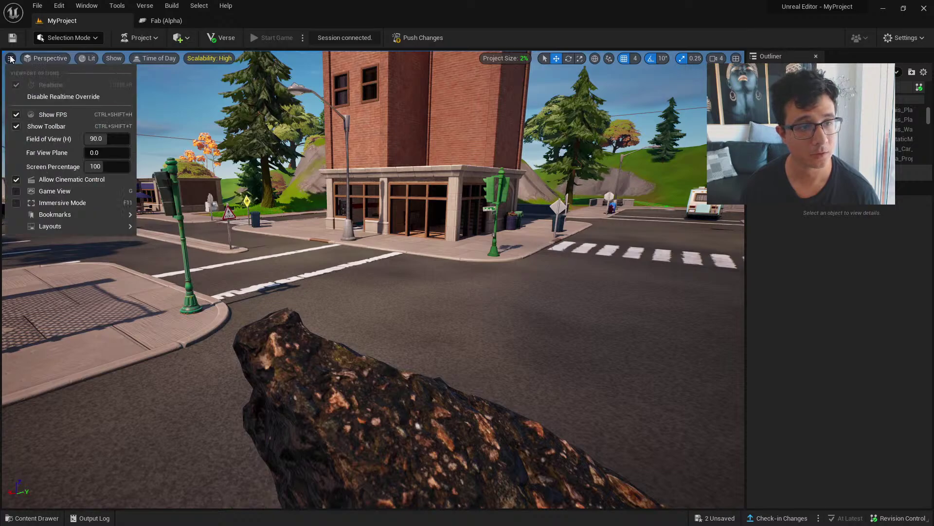
pyautogui.click(18, 116)
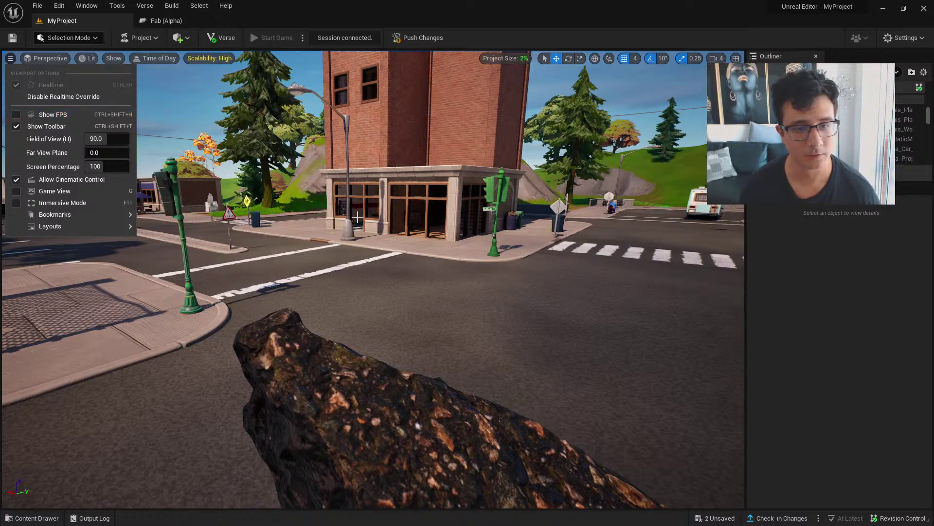
pyautogui.moveTo(292, 234); pyautogui.dragTo(341, 230, button='right')
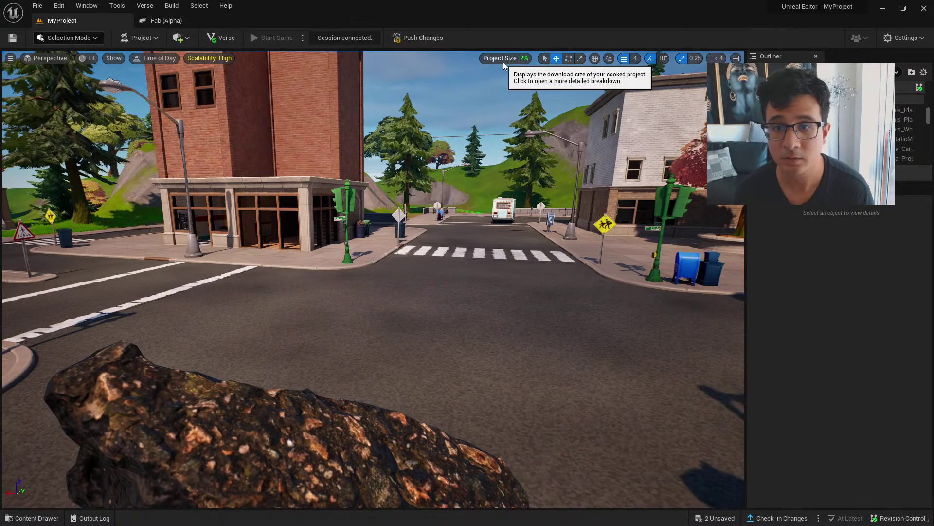
# Open the detailed Project Size breakdown and reposition its window to review upload, download and item sizes
pyautogui.click(503, 60)
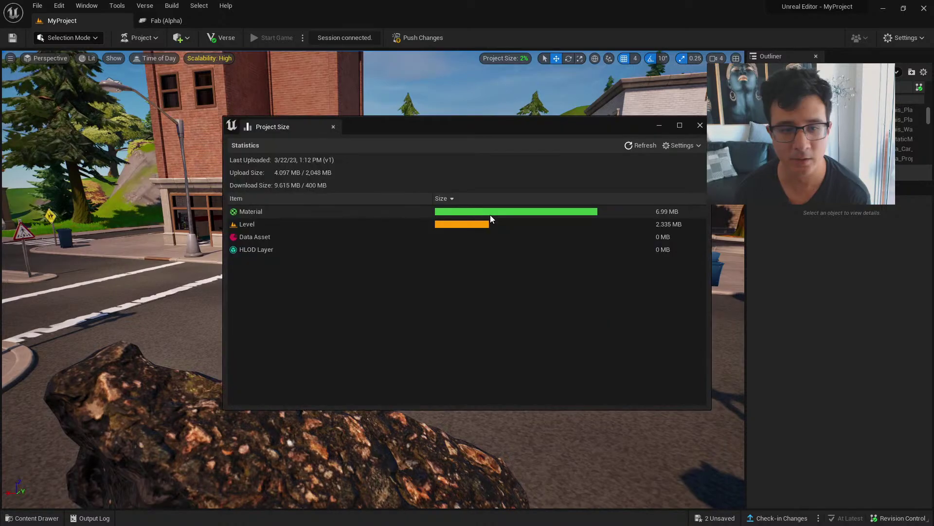
pyautogui.moveTo(434, 138); pyautogui.dragTo(369, 136)
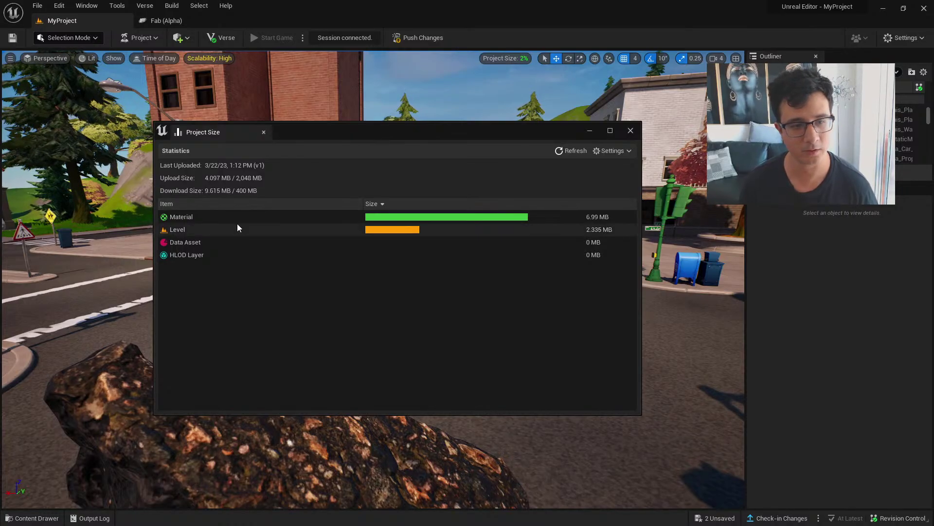
# Select the giant rubble on the street and review its asset, view, edit and transform actor options
pyautogui.moveTo(413, 125); pyautogui.dragTo(400, 127)
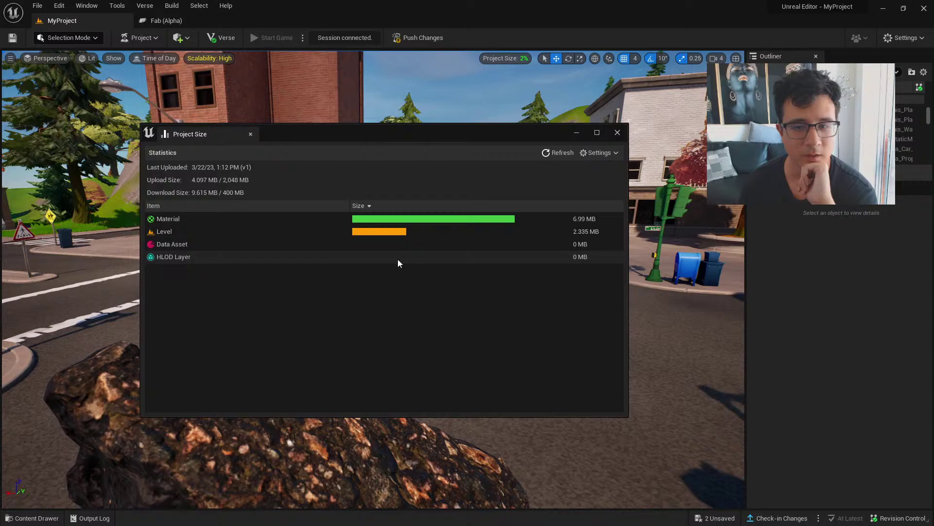
pyautogui.click(244, 438)
pyautogui.rightClick(207, 413)
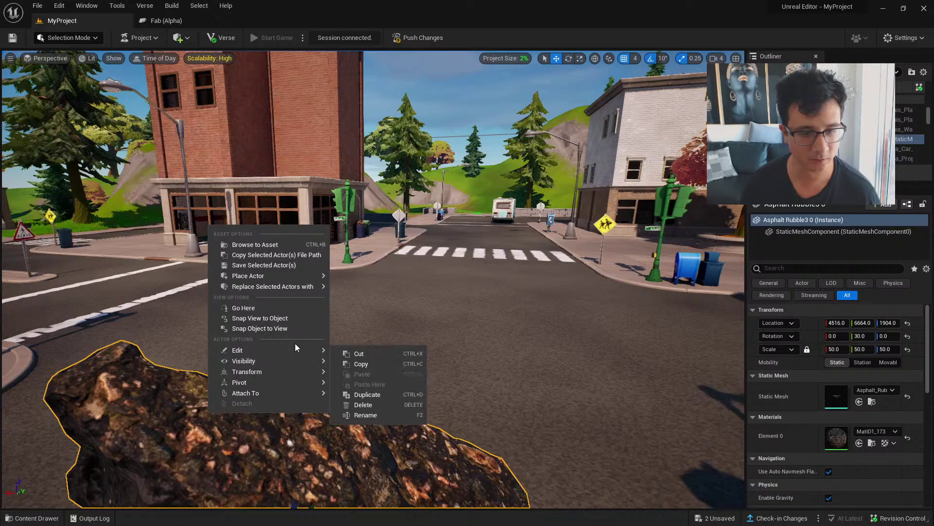
pyautogui.moveTo(276, 388)
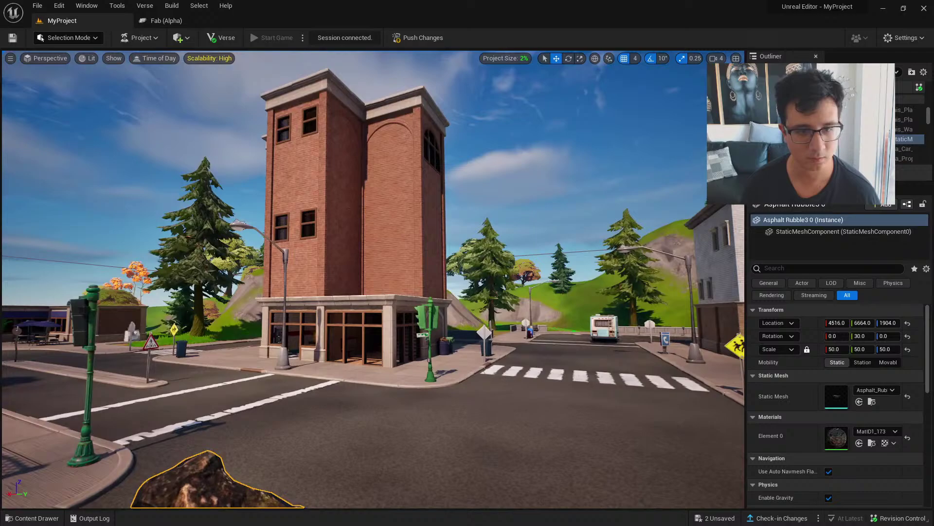
# Select a brick wall piece of the tower and browse the content drawer down to the referenced Asphalt_Rubble3 Content folder
pyautogui.click(358, 219)
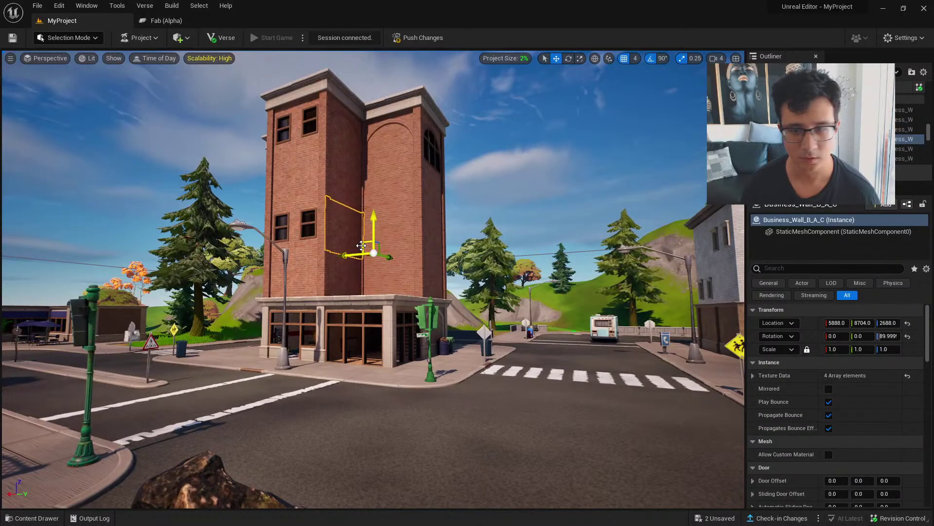
pyautogui.scroll(-3, 423, 292)
pyautogui.hotkey('ctrl', 'space')
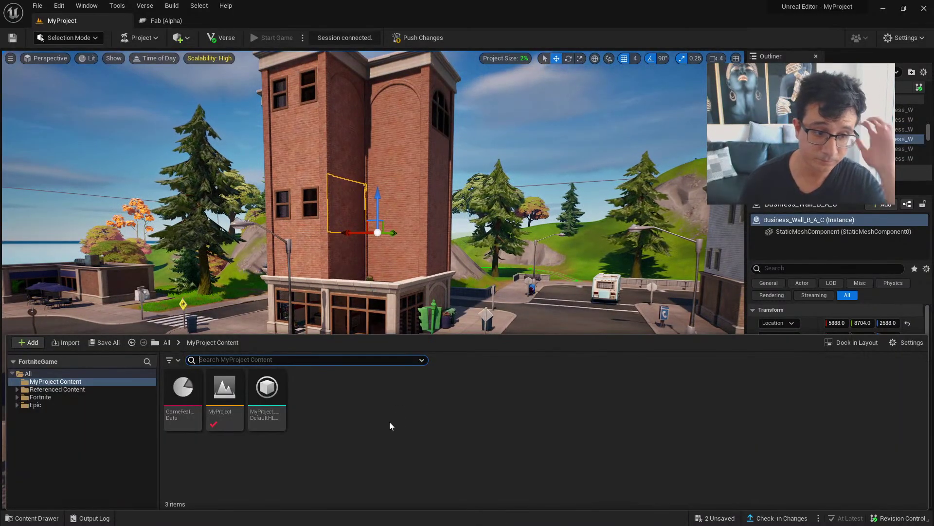
pyautogui.click(89, 388)
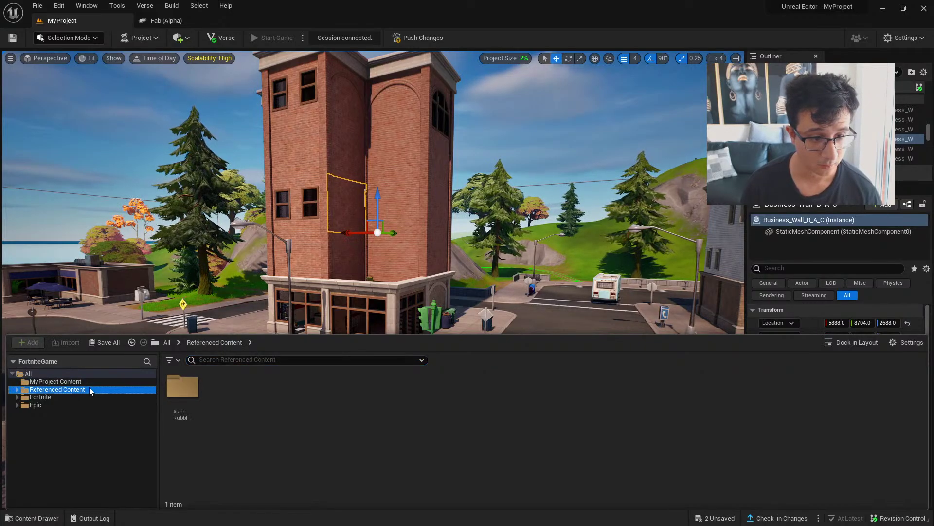
pyautogui.doubleClick(183, 388)
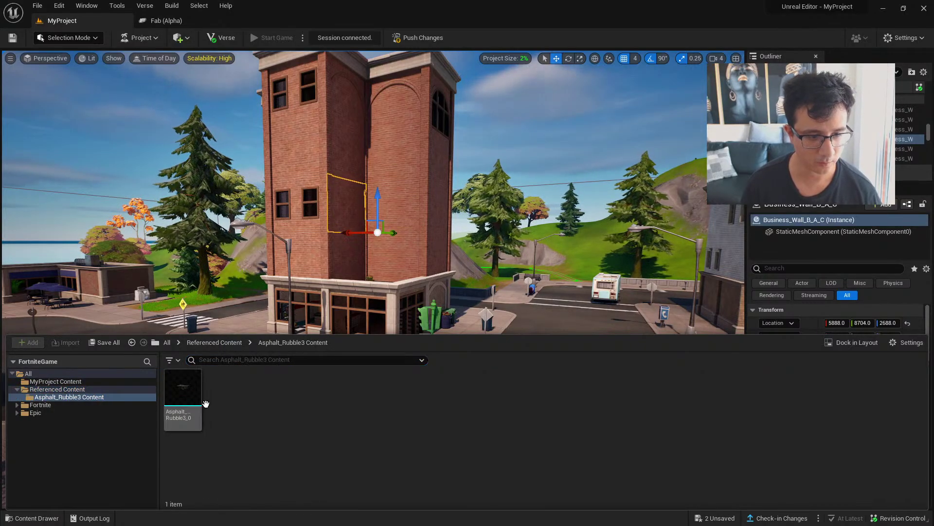
pyautogui.moveTo(187, 396)
# Show the Fortnite content folder and filter its assets to Blueprint Class only
pyautogui.click(63, 406)
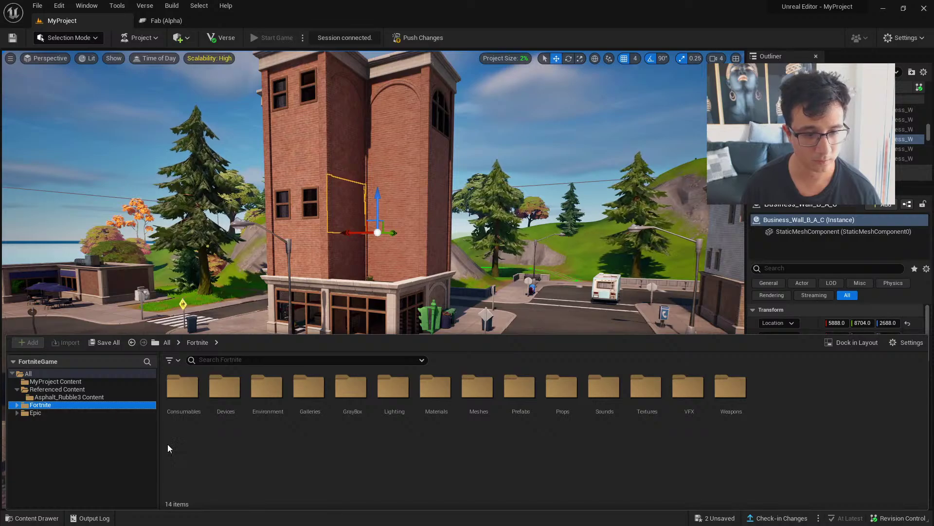
pyautogui.click(177, 361)
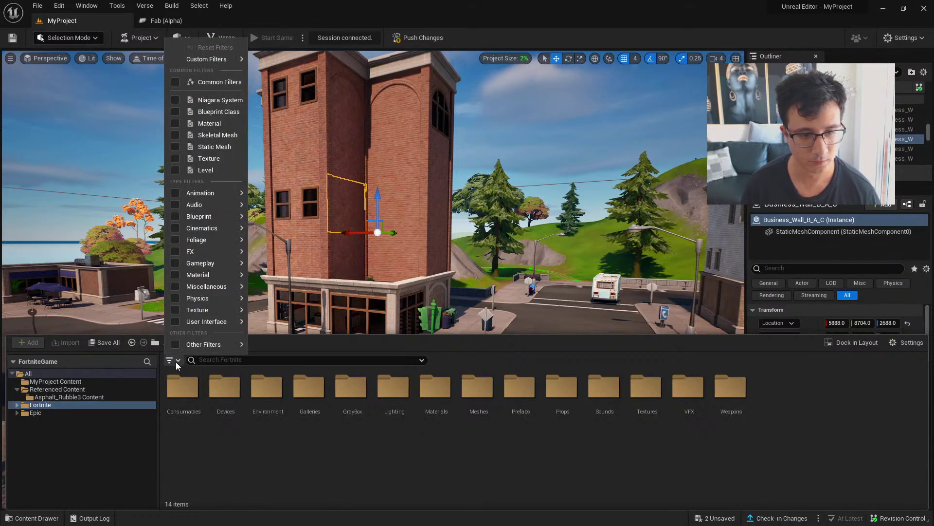
pyautogui.click(209, 112)
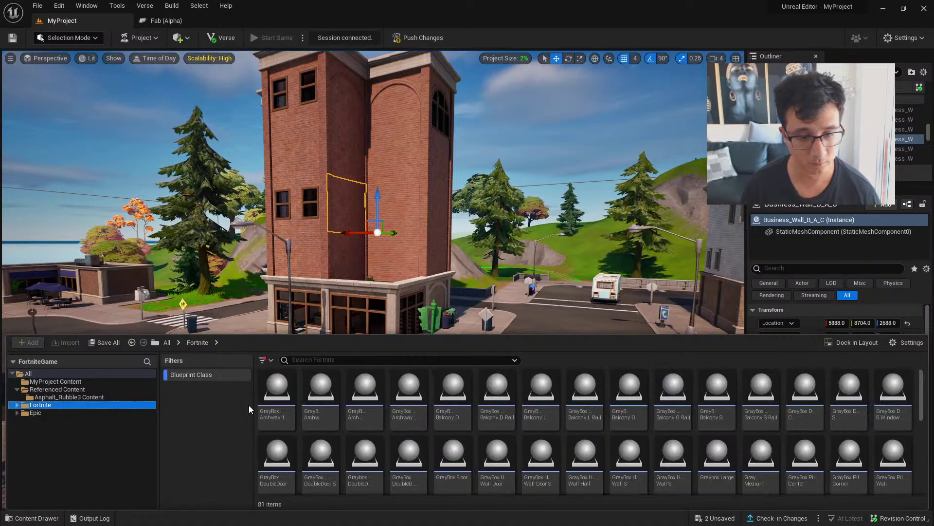
# Place a GrayBox Balcony O Rail on the road near the crosswalk and focus the view on it
pyautogui.moveTo(340, 243); pyautogui.dragTo(467, 323, button='right')
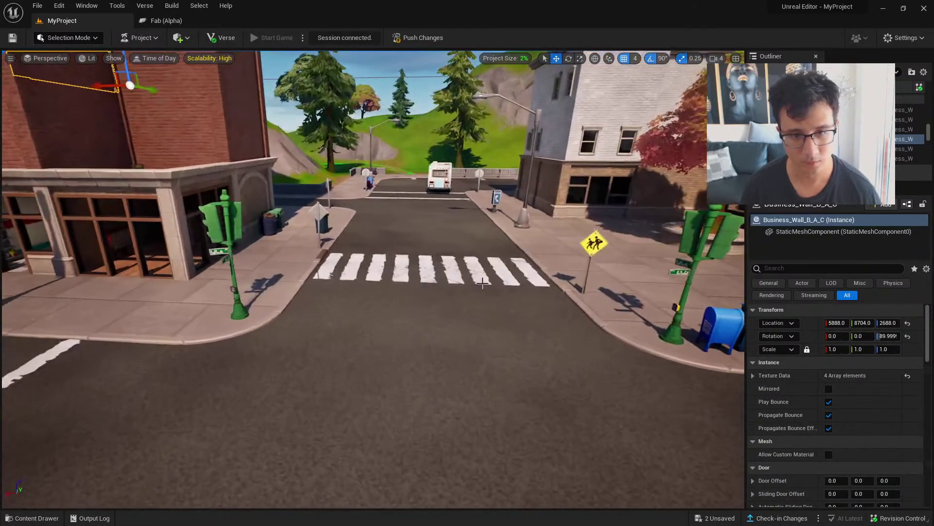
pyautogui.press('Escape')
pyautogui.hotkey('ctrl', 'space')
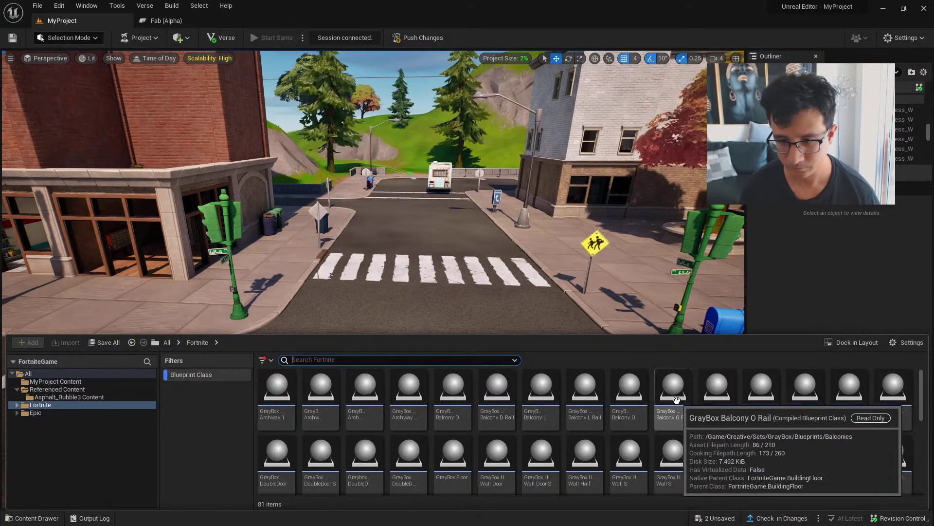
pyautogui.moveTo(673, 392); pyautogui.dragTo(339, 426)
pyautogui.press('f')
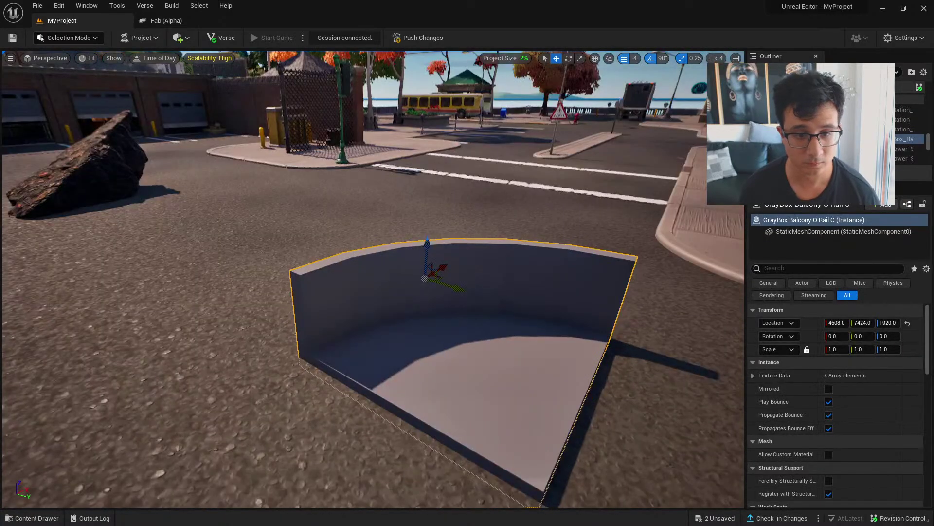
pyautogui.moveTo(428, 278); pyautogui.dragTo(294, 290, button='right')
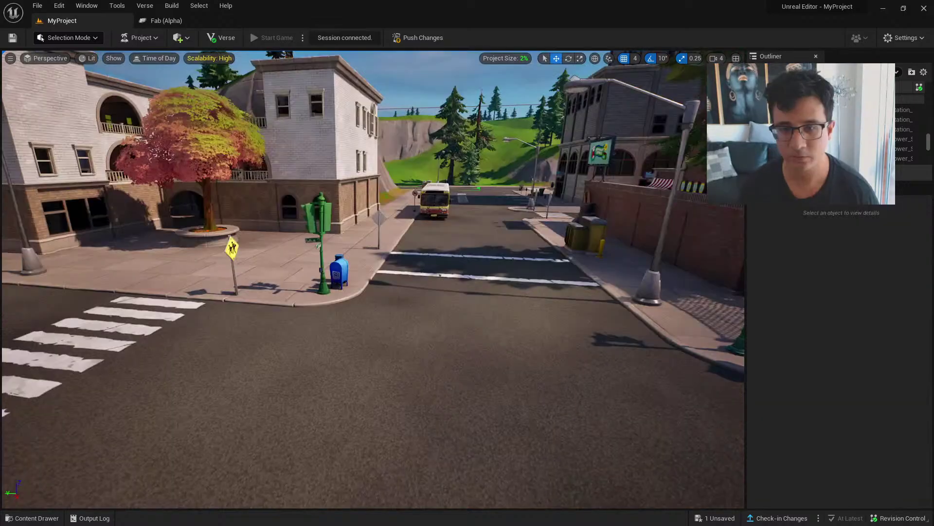
# Look through the remaining Fortnite blueprint classes and the Asphalt_Rubble3 Content folder in the content drawer
pyautogui.hotkey('ctrl', 'space')
pyautogui.scroll(-5, 653, 461)
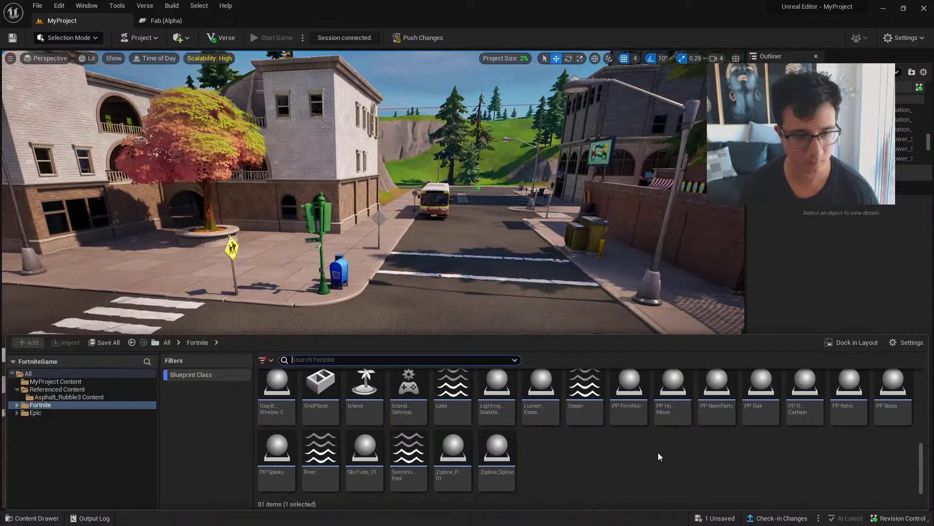
pyautogui.click(97, 396)
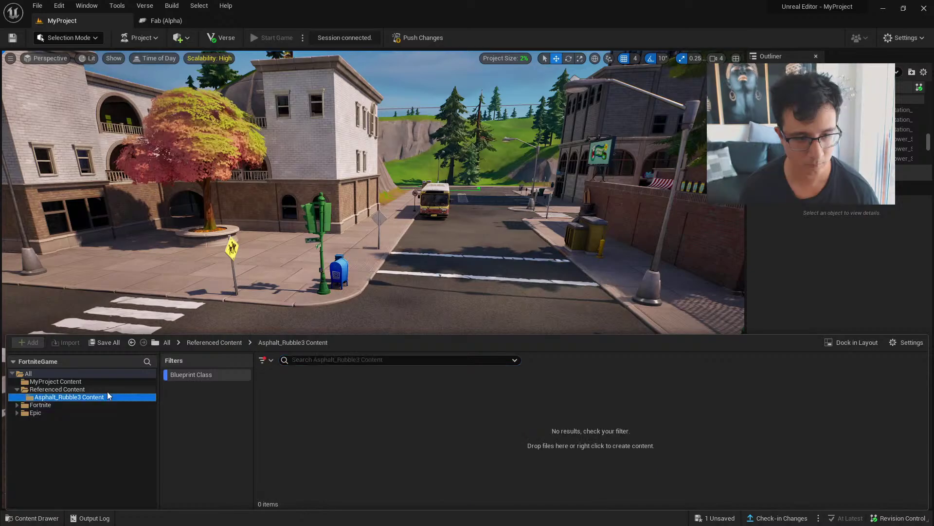
pyautogui.press('Down')
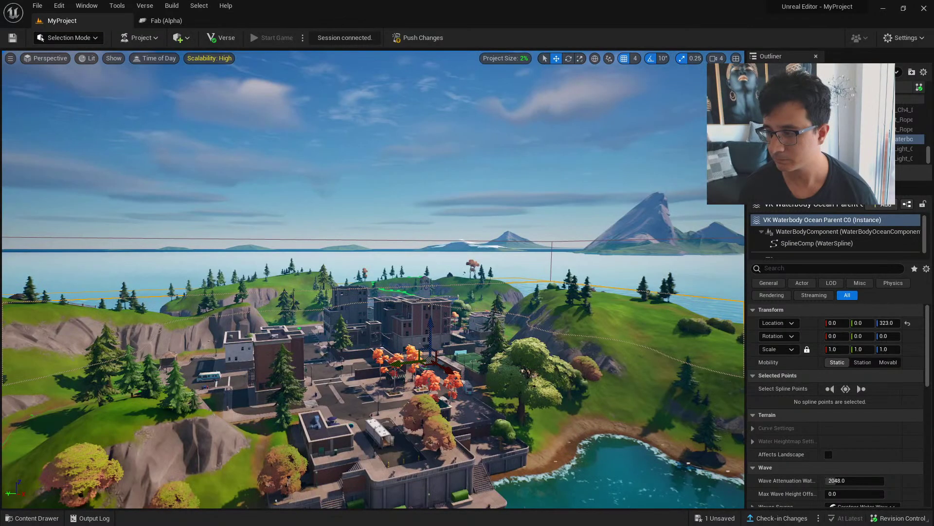
# Survey the whole island from above and the brick tower at the intersection, clearing the ocean selection
pyautogui.moveTo(402, 320); pyautogui.dragTo(399, 319, button='right')
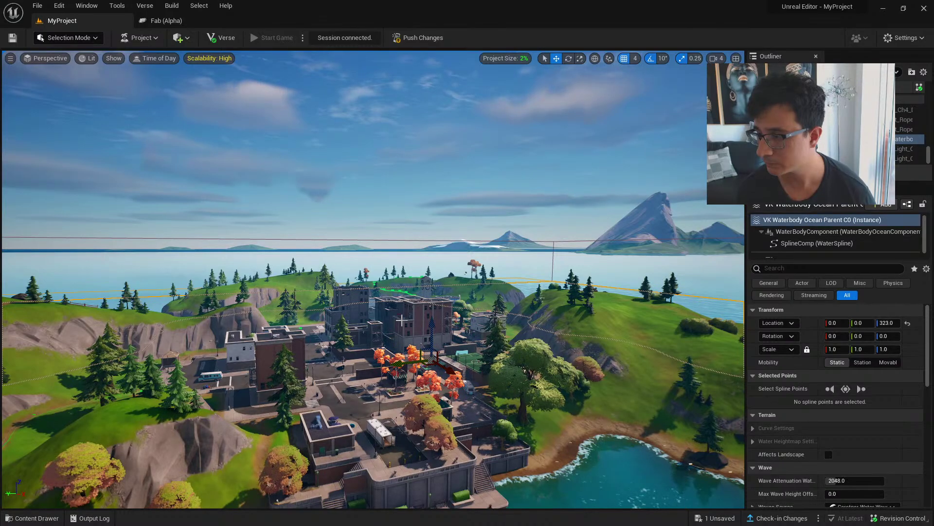
pyautogui.moveTo(401, 319); pyautogui.dragTo(277, 343, button='right')
pyautogui.press('w')
pyautogui.press('w')
pyautogui.press('Escape')
pyautogui.press('w')
pyautogui.press('s')
pyautogui.click(37, 6)
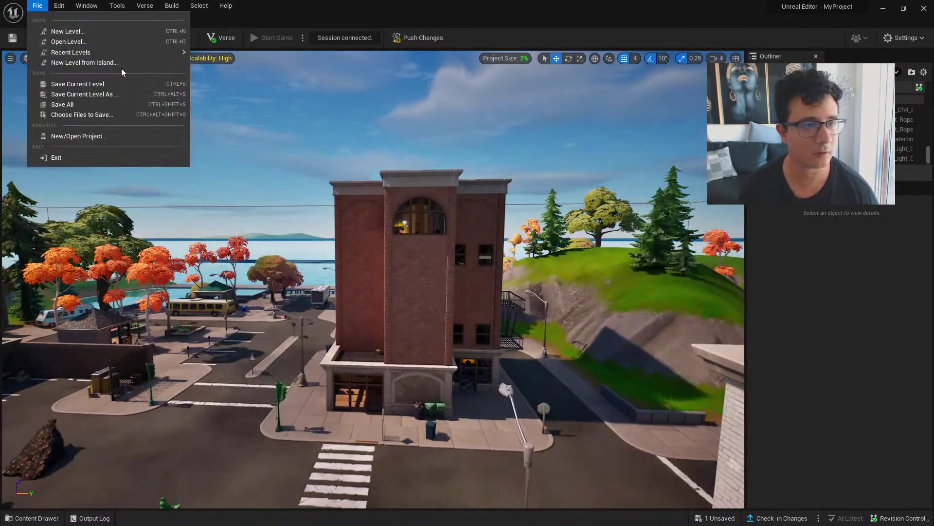
pyautogui.click(99, 138)
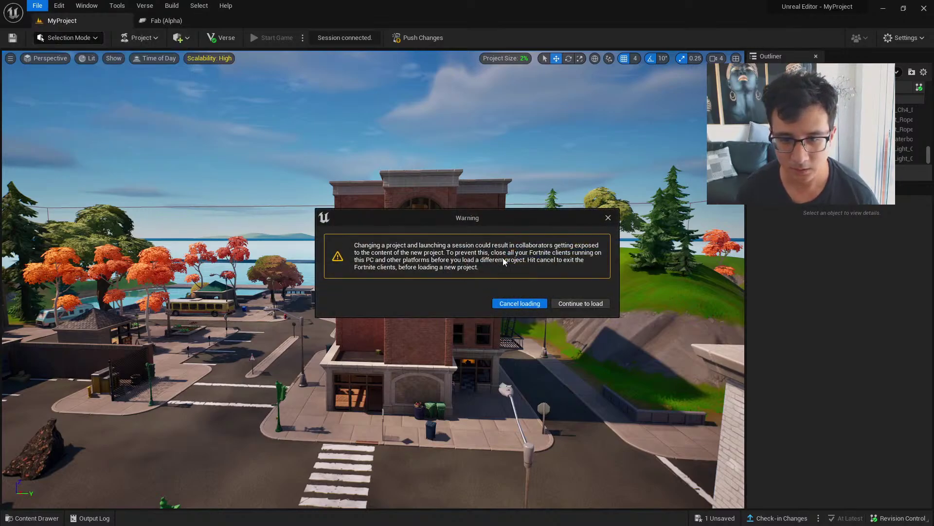
pyautogui.click(509, 302)
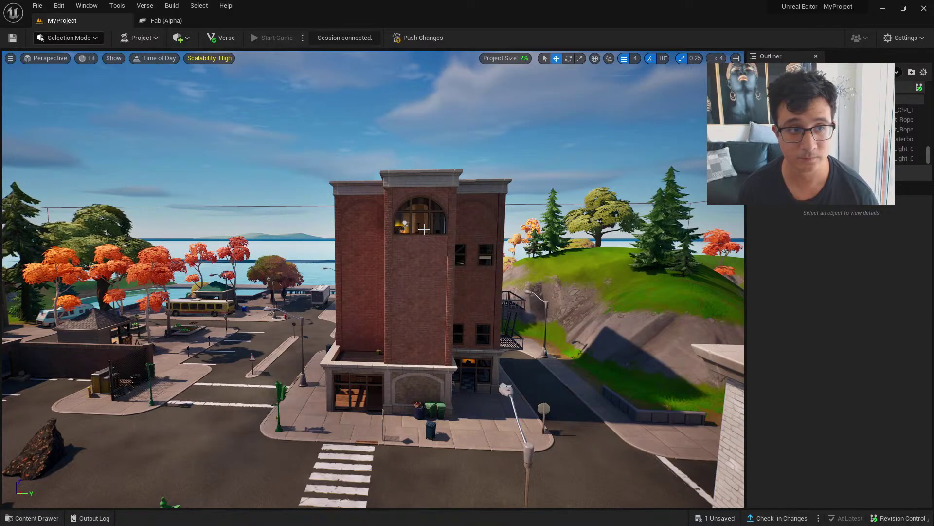
# Open the Project Browser for a new or existing project, choosing to continue loading
pyautogui.click(40, 6)
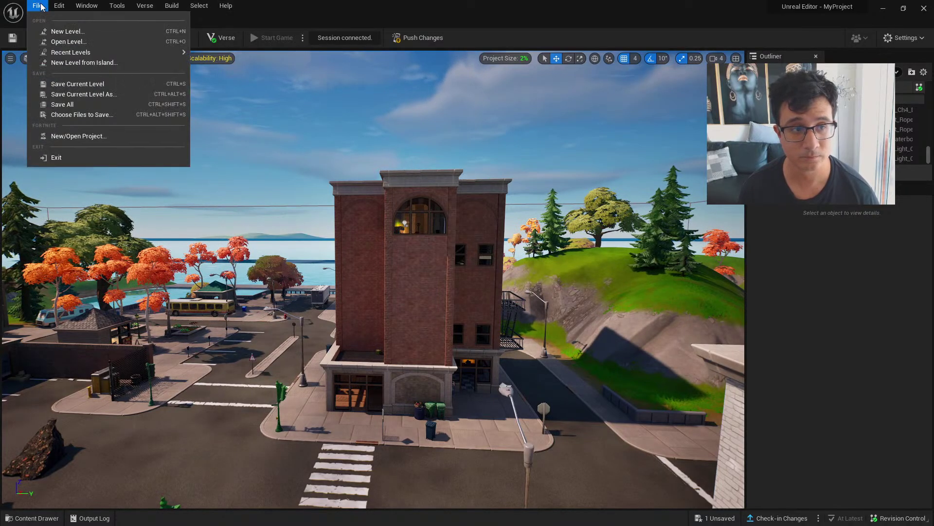
pyautogui.moveTo(59, 6)
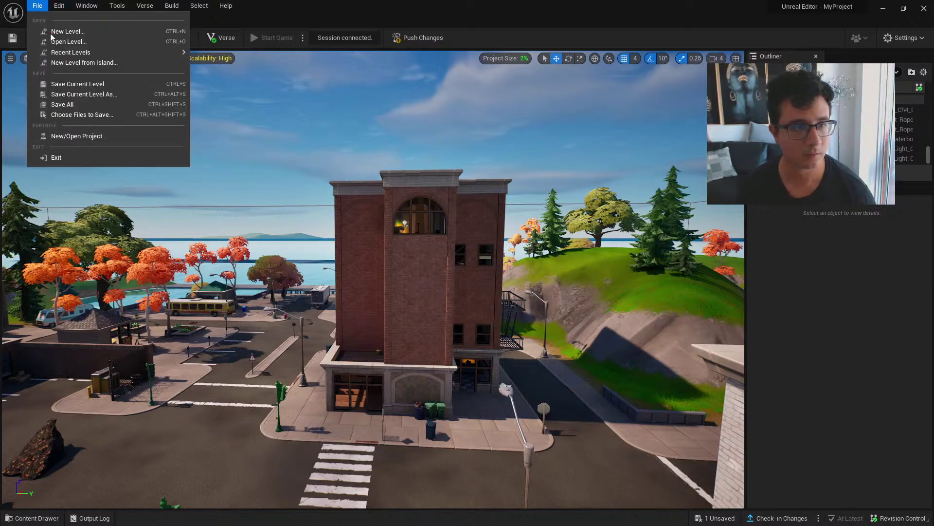
pyautogui.click(89, 136)
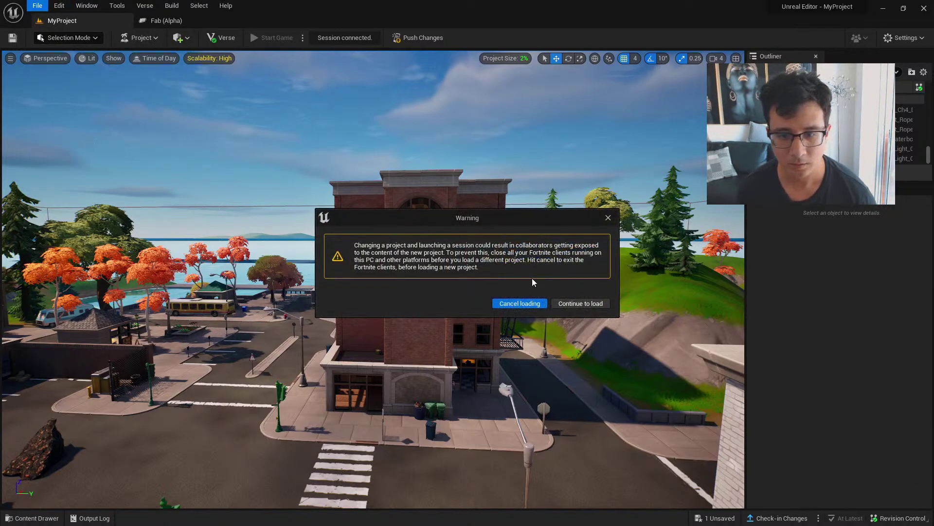
pyautogui.moveTo(553, 228); pyautogui.dragTo(484, 210)
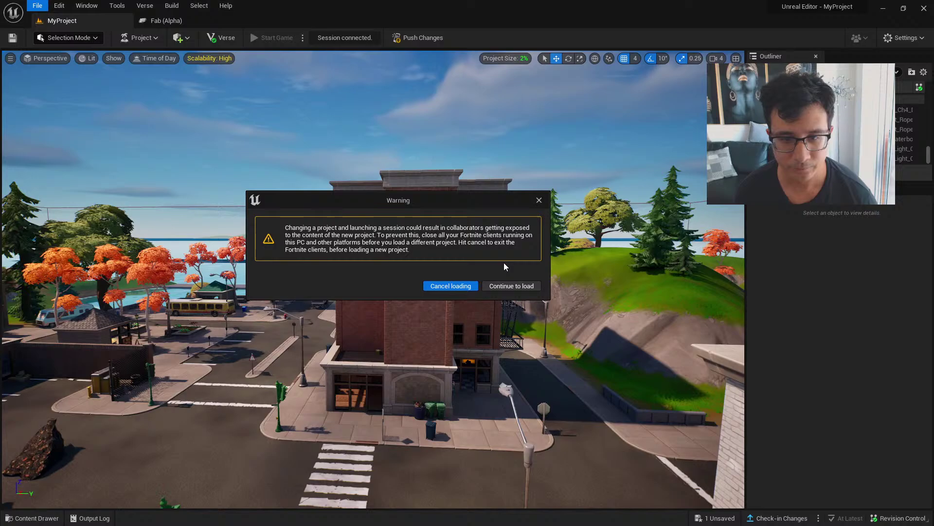
pyautogui.click(513, 287)
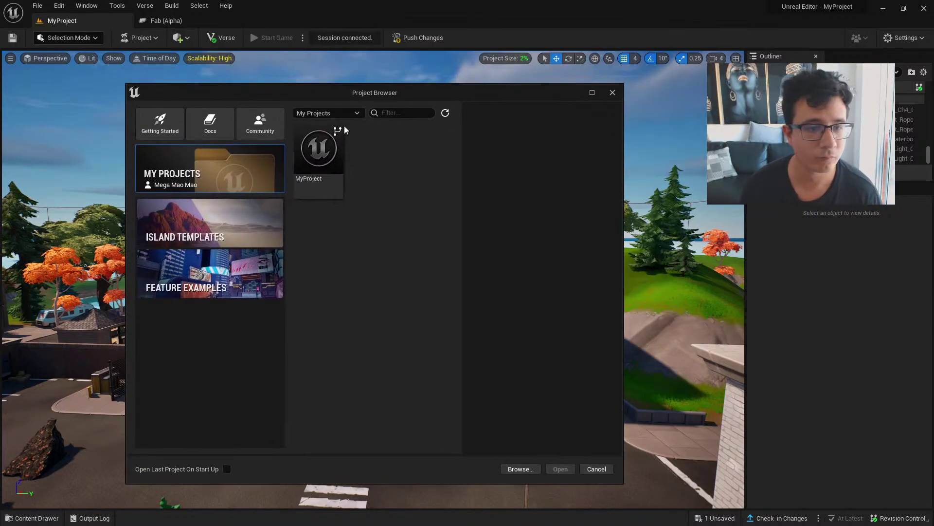
# Browse the feature example projects and select the Verse Parkour Template to view its description and project defaults
pyautogui.click(245, 218)
pyautogui.click(254, 282)
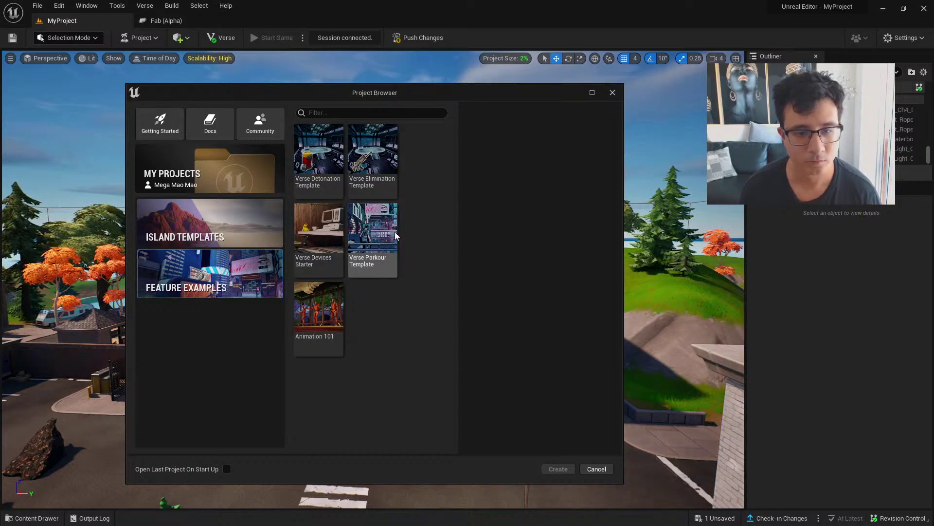
pyautogui.click(377, 234)
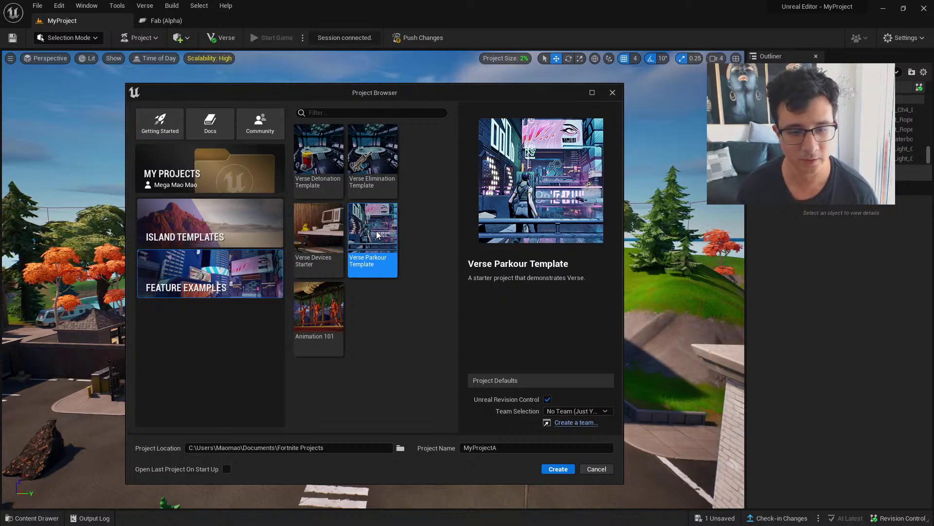
# Browse the available island templates and select the Simple template
pyautogui.click(255, 236)
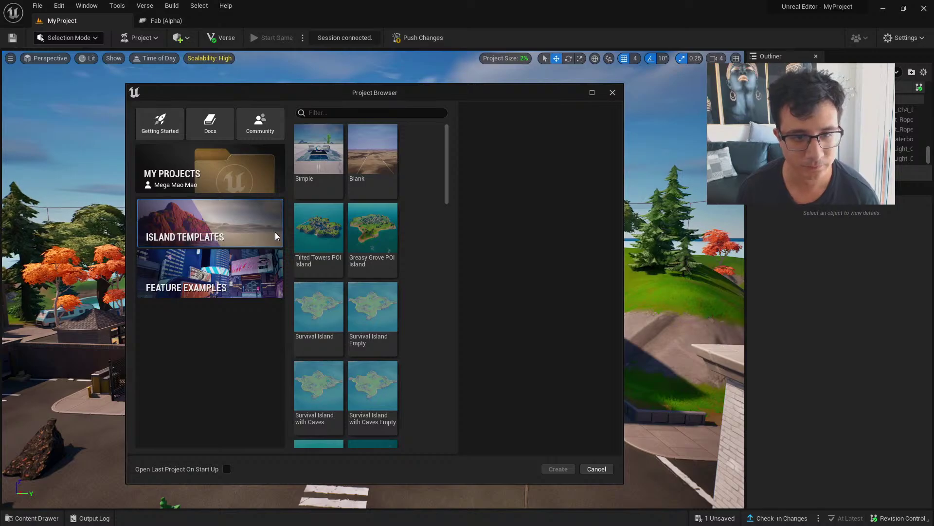
pyautogui.scroll(-2, 433, 197)
pyautogui.moveTo(444, 179); pyautogui.dragTo(445, 128)
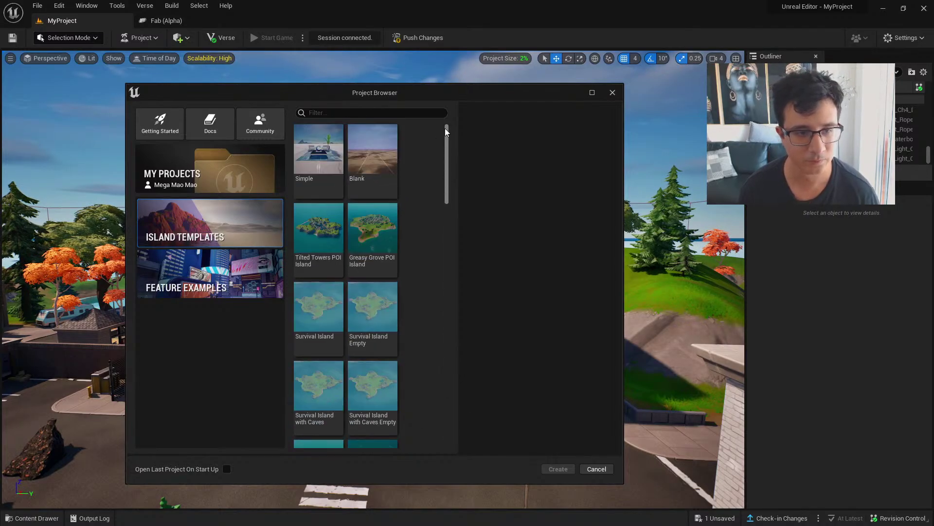
pyautogui.click(271, 175)
pyautogui.click(221, 217)
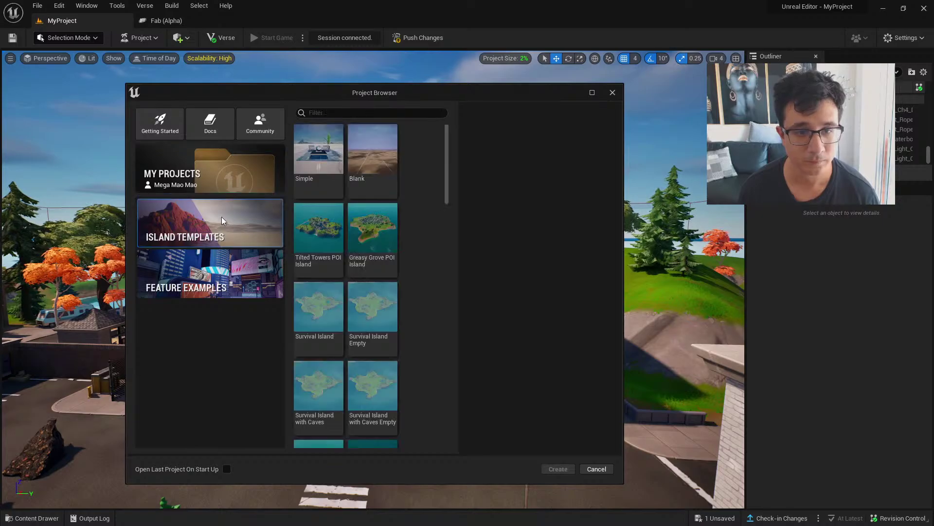
pyautogui.click(324, 163)
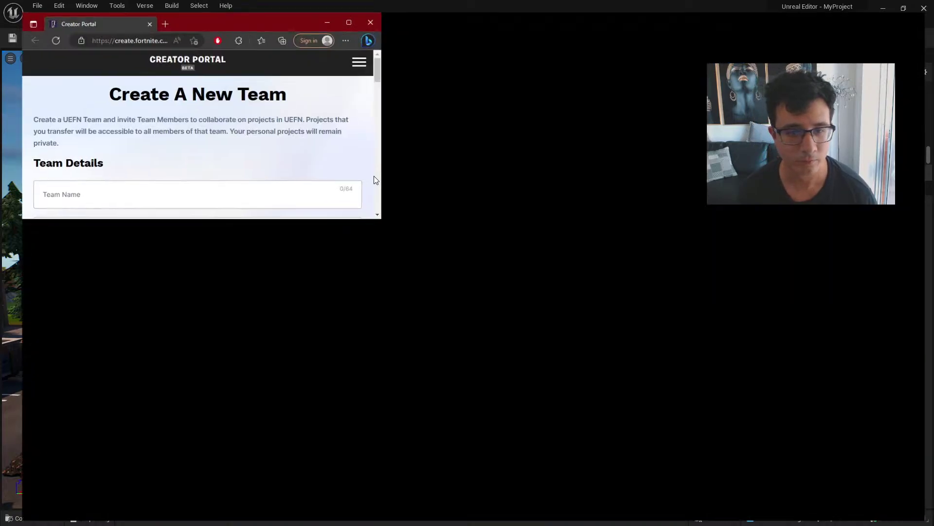
# Review the Creator Portal's Create A New Team page, including team details, project transfer, member invitations and role permissions
pyautogui.scroll(-3, 392, 206)
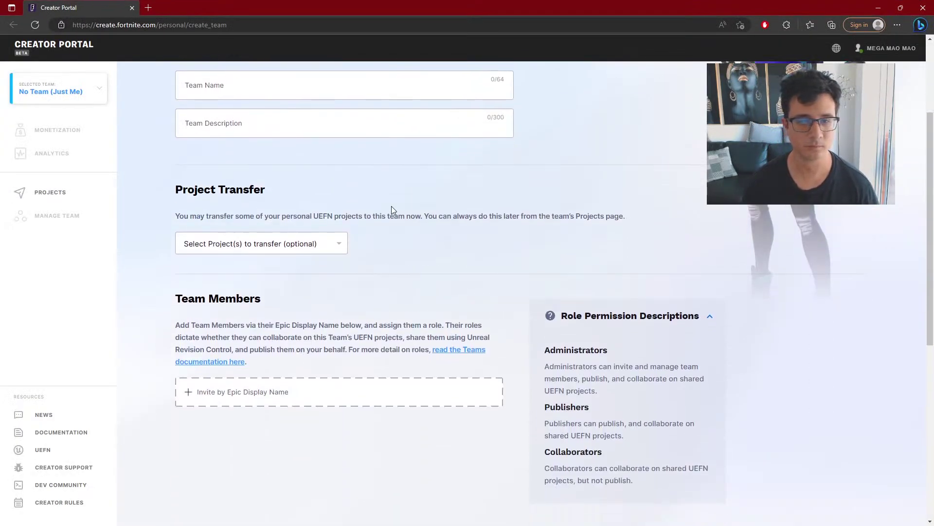
pyautogui.scroll(3, 391, 206)
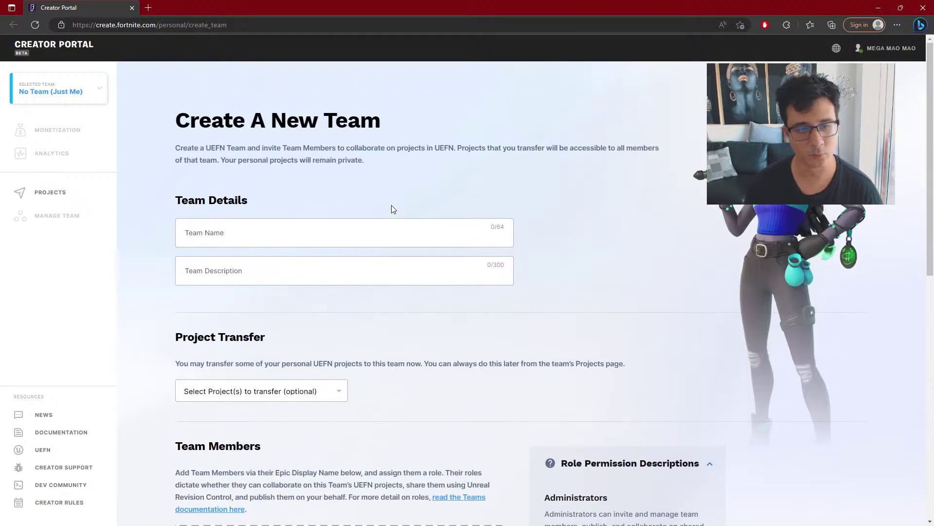
pyautogui.scroll(-4, 397, 411)
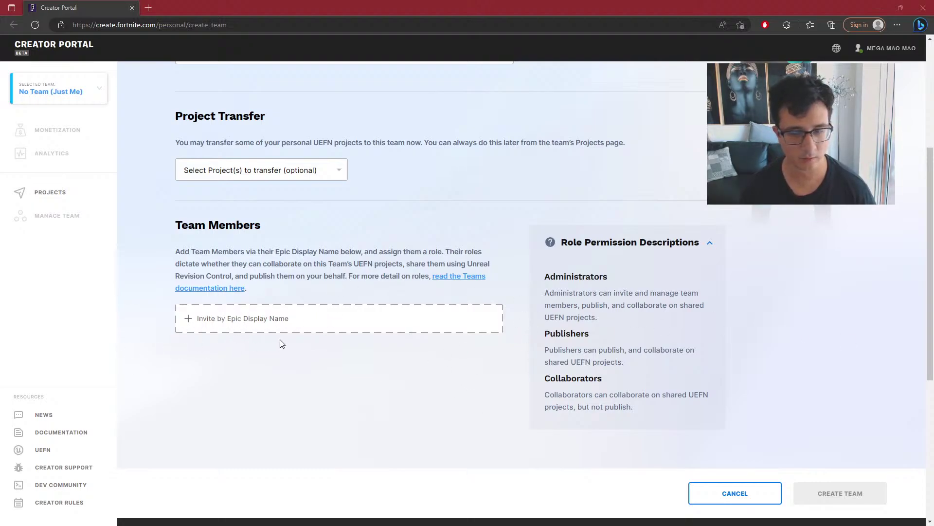
# Check the optional list of projects to transfer on the Create A New Team page
pyautogui.scroll(4, 326, 328)
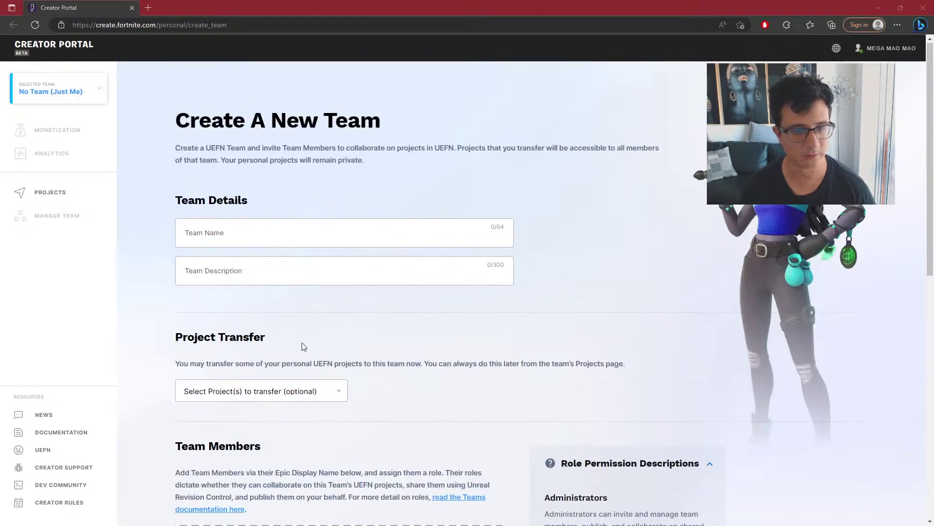
pyautogui.click(278, 390)
pyautogui.click(389, 391)
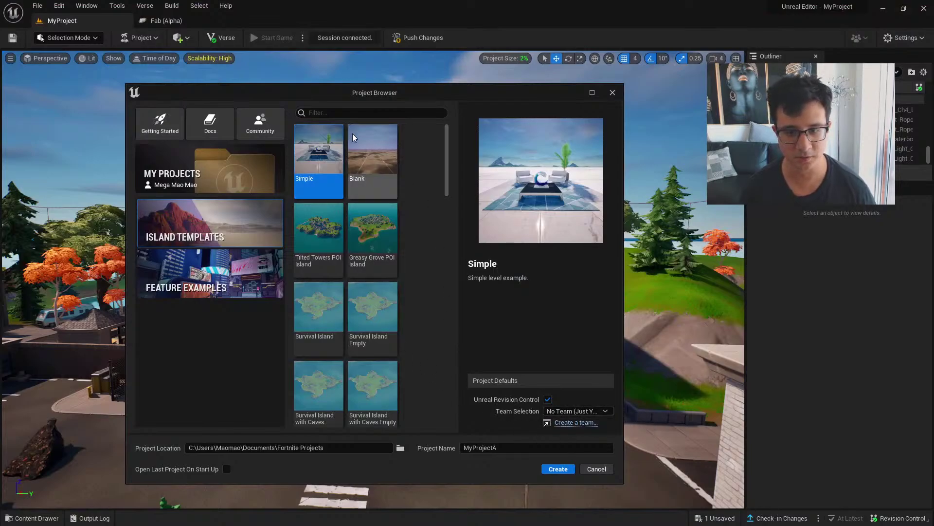
# Create the project MyProjectA from the Simple template with Unreal Revision Control turned off
pyautogui.click(547, 400)
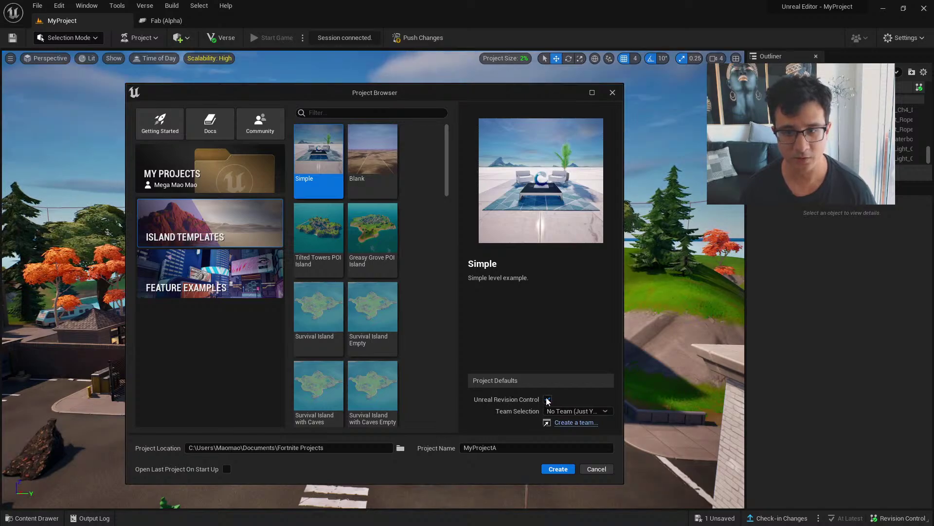
pyautogui.click(555, 467)
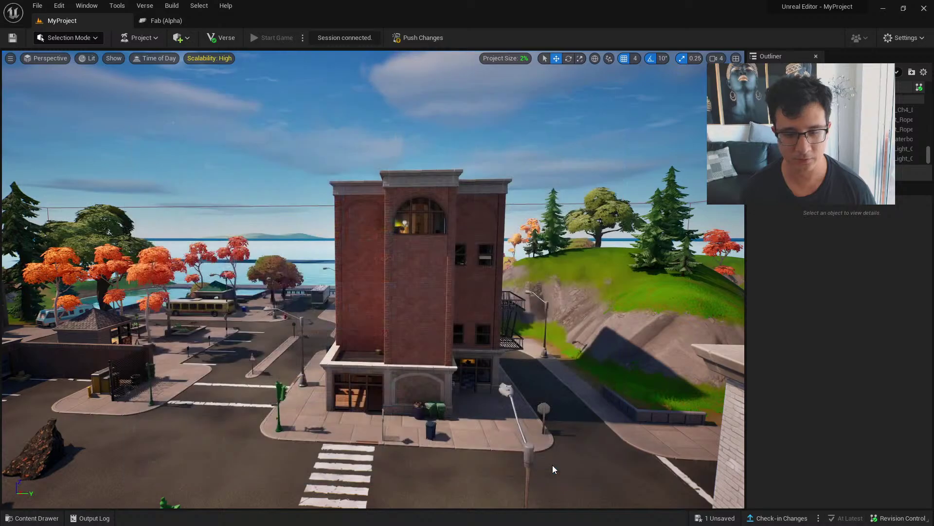
pyautogui.click(543, 379)
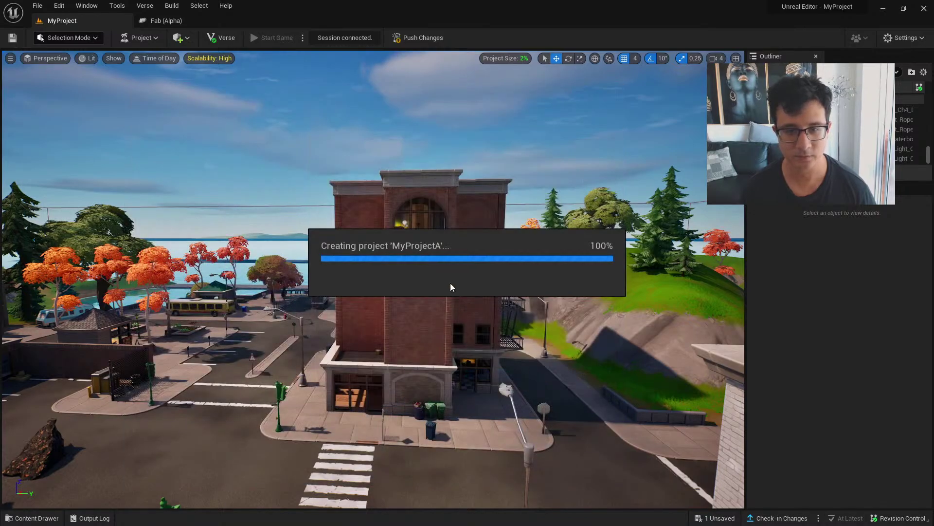
pyautogui.click(567, 377)
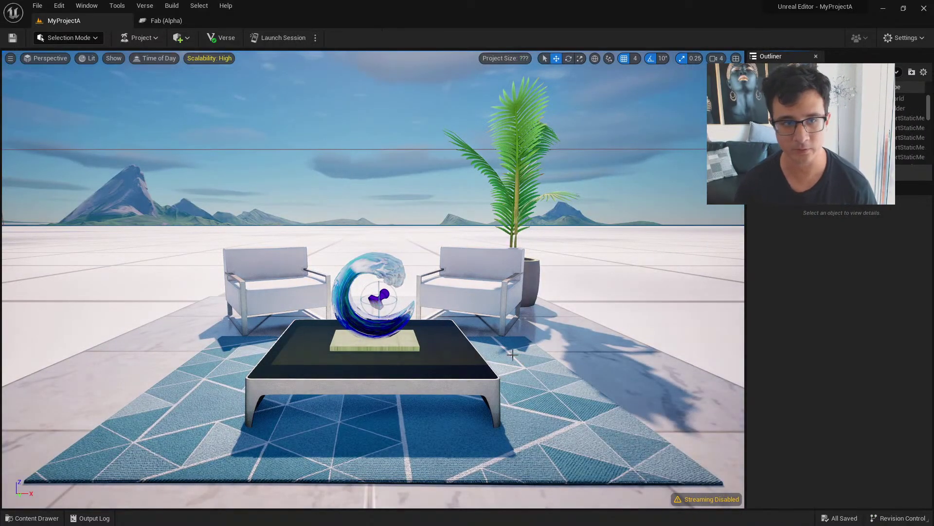
# Select the glass wave sculpture on the table and focus the viewport on it
pyautogui.moveTo(513, 354); pyautogui.dragTo(643, 366, button='right')
pyautogui.press('s')
pyautogui.press('a')
pyautogui.press('w')
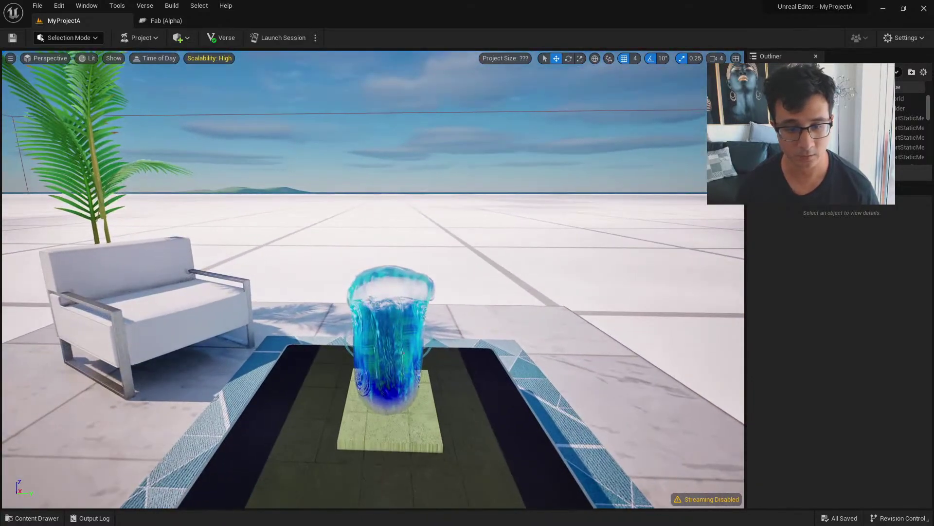
pyautogui.click(403, 353)
pyautogui.press('d')
pyautogui.moveTo(403, 353); pyautogui.dragTo(244, 361, button='right')
pyautogui.press('w')
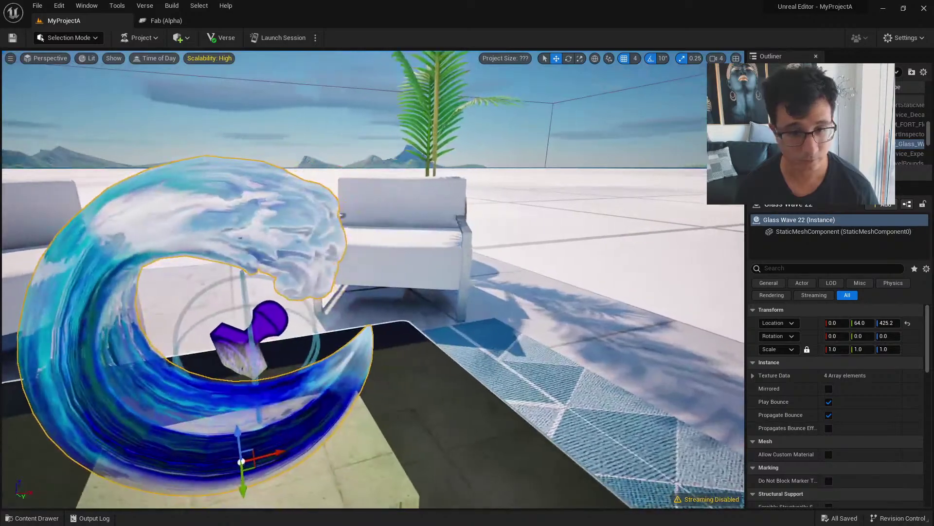
pyautogui.press('f')
pyautogui.scroll(2, 595, 351)
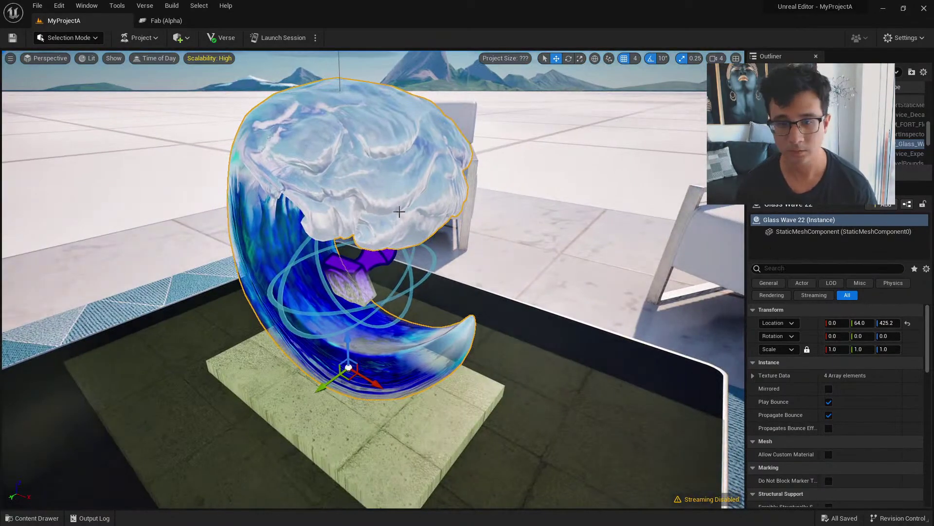
pyautogui.moveTo(597, 237); pyautogui.dragTo(590, 214, button='right')
# Select the glass wave's StaticMeshComponent and inspect its mesh and Element 0 material
pyautogui.click(797, 232)
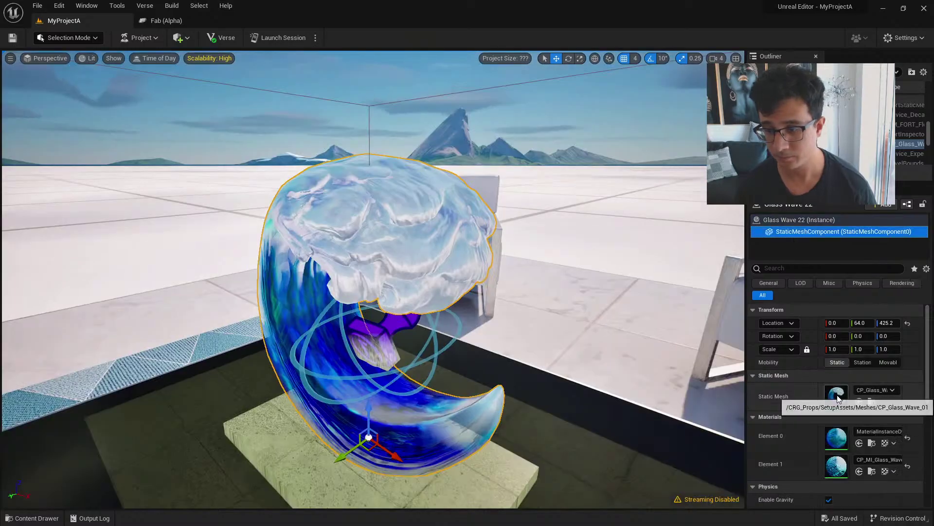
pyautogui.doubleClick(838, 444)
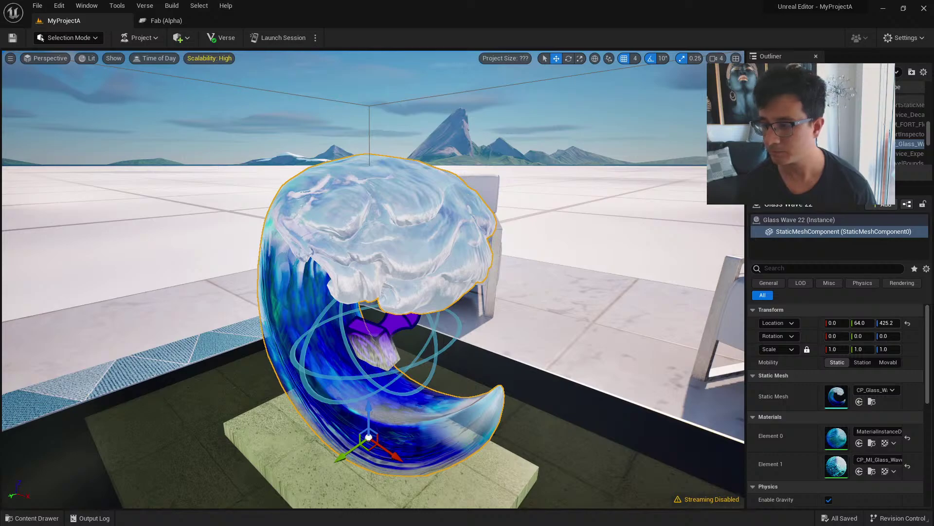
pyautogui.scroll(-10, 564, 246)
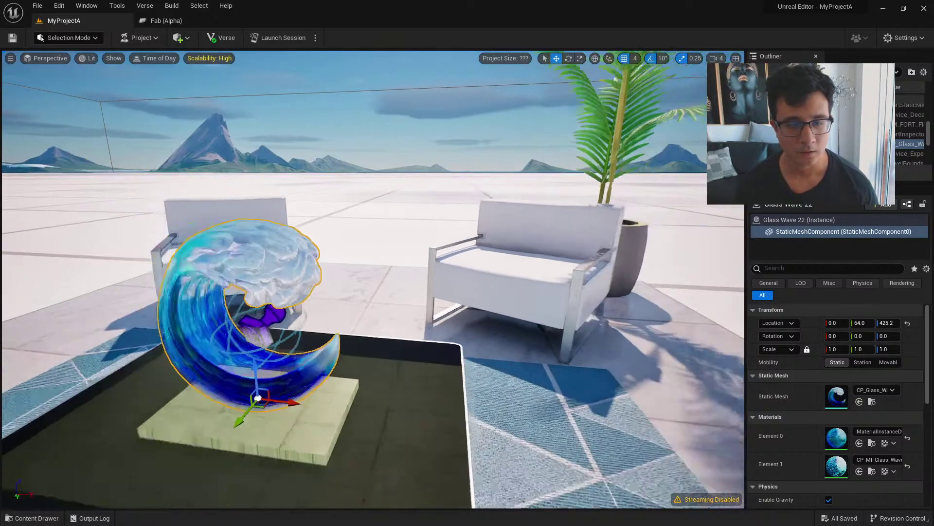
# Launch an edit session for MyProjectA
pyautogui.click(277, 37)
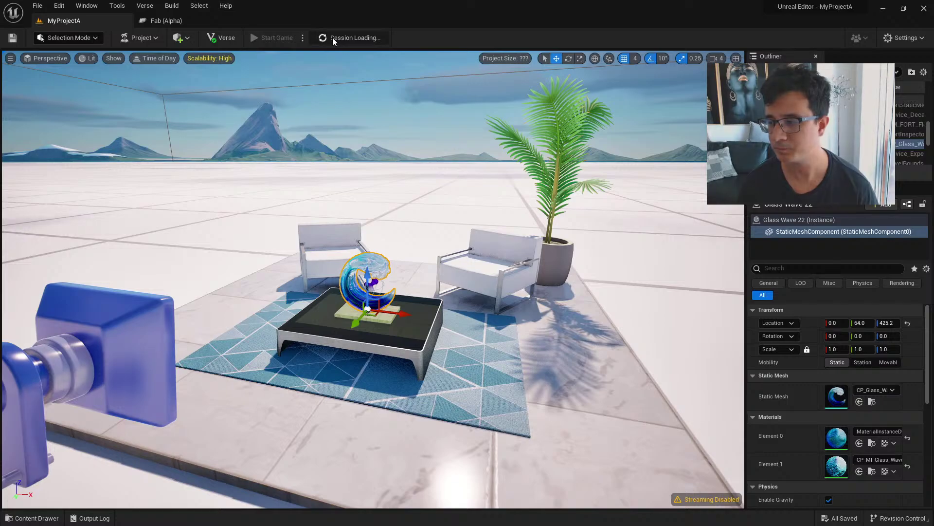
pyautogui.moveTo(423, 240); pyautogui.dragTo(467, 252, button='right')
pyautogui.press('s')
pyautogui.press('a')
pyautogui.press('w')
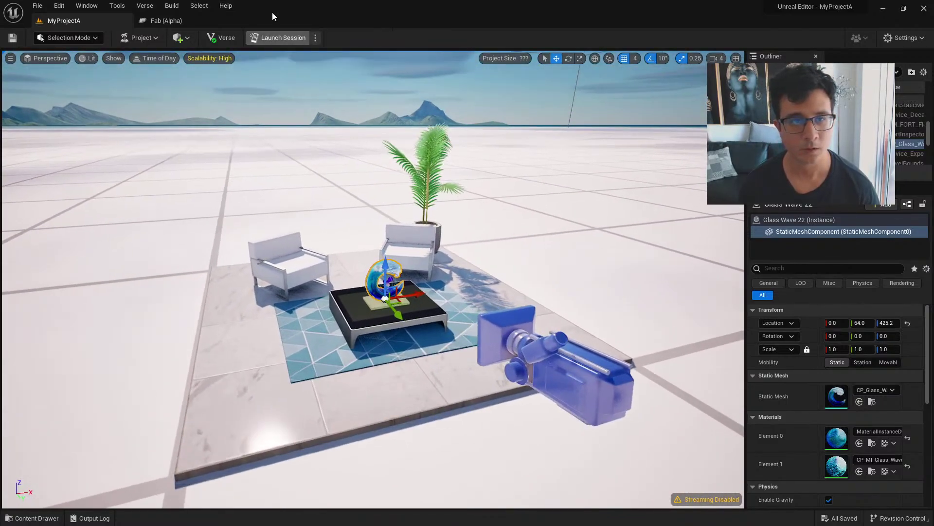
pyautogui.click(267, 36)
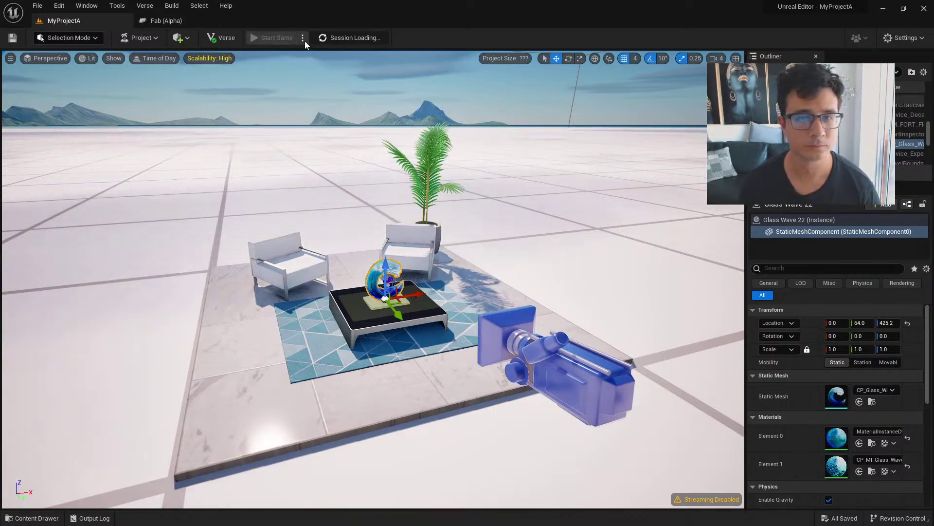
# Look through the categories of placeable actors, including Volumes and Basic
pyautogui.click(180, 37)
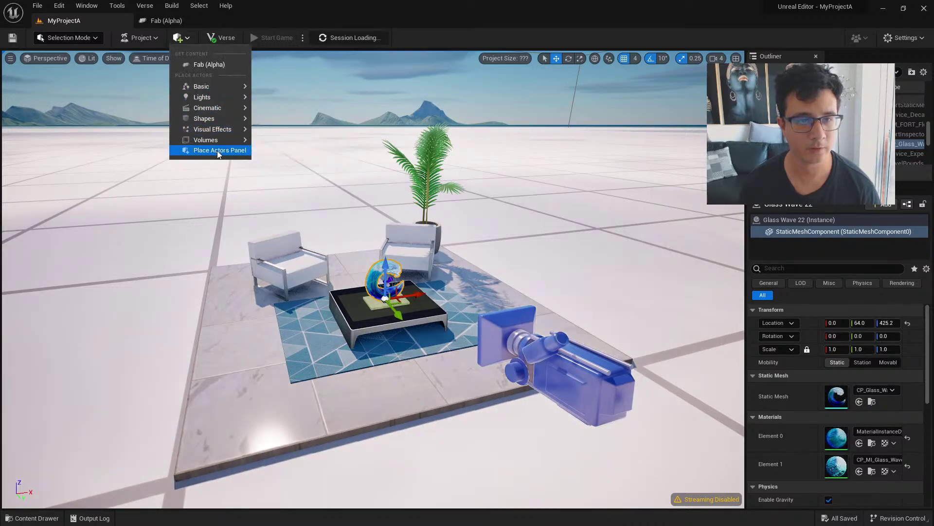
pyautogui.moveTo(222, 139)
pyautogui.moveTo(209, 87)
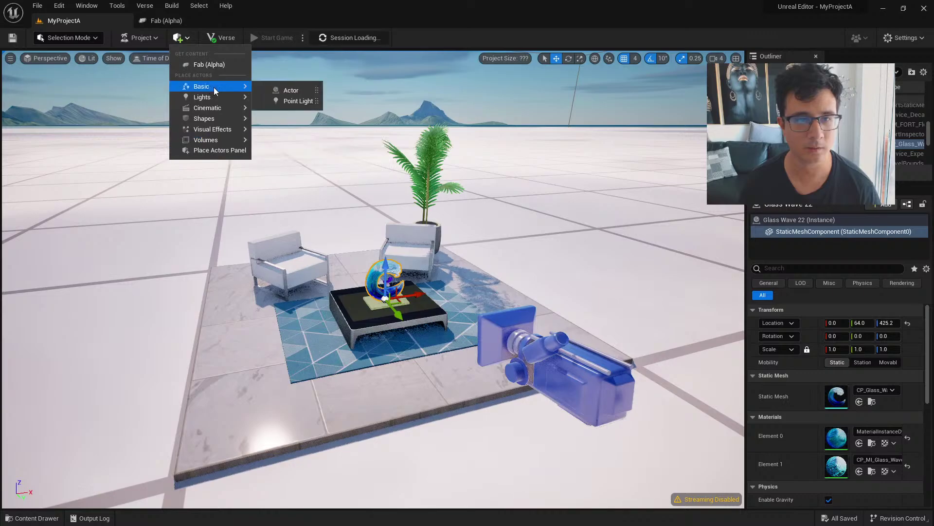
# Select the player spawn pad beyond the lounge area and view it from several sides
pyautogui.moveTo(408, 294); pyautogui.dragTo(539, 290, button='right')
pyautogui.press('w')
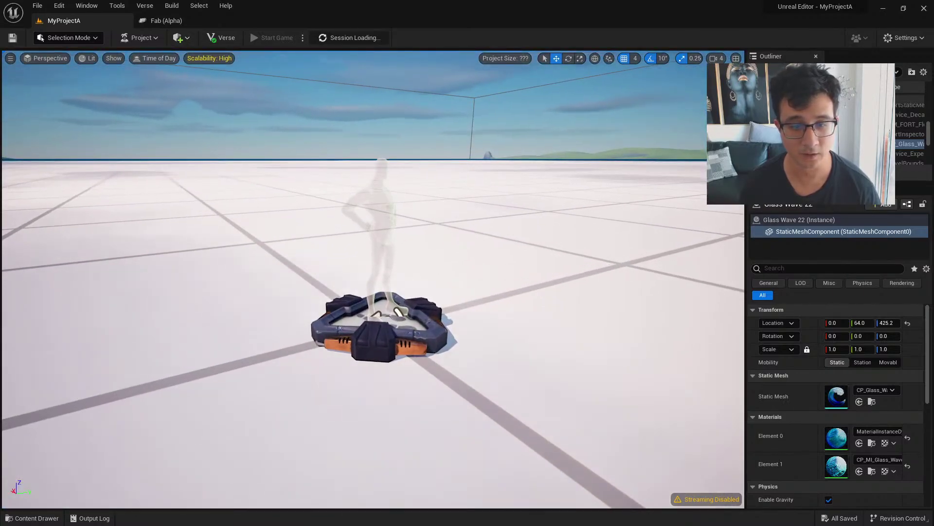
pyautogui.click(396, 319)
pyautogui.press('d')
pyautogui.moveTo(396, 319); pyautogui.dragTo(350, 320, button='right')
pyautogui.press('s')
pyautogui.press('d')
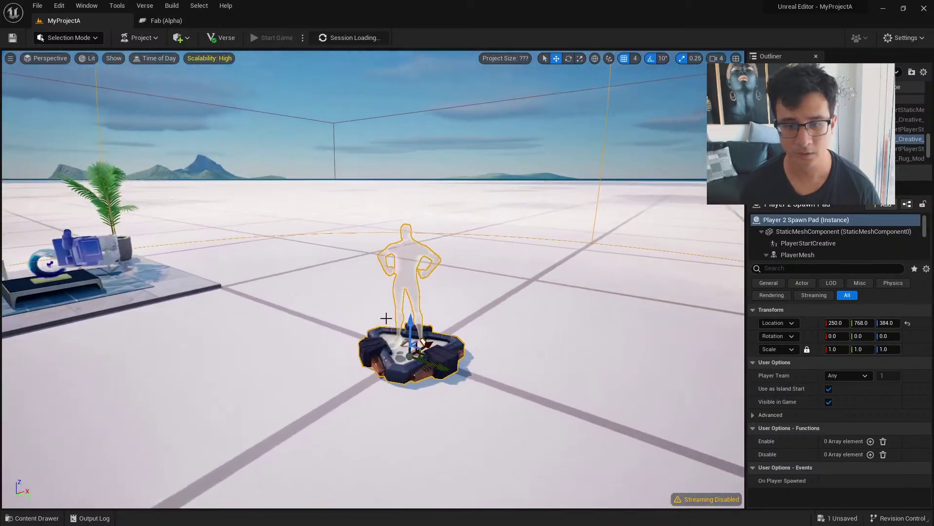
# Turn off the Blueprint Class filter in the content drawer to list all of MyProjectA's content
pyautogui.hotkey('ctrl', 'space')
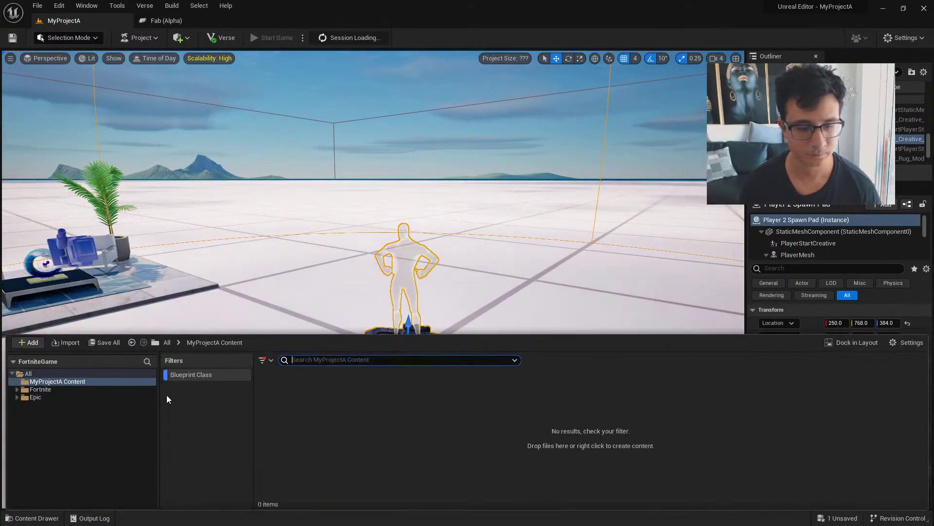
pyautogui.click(190, 375)
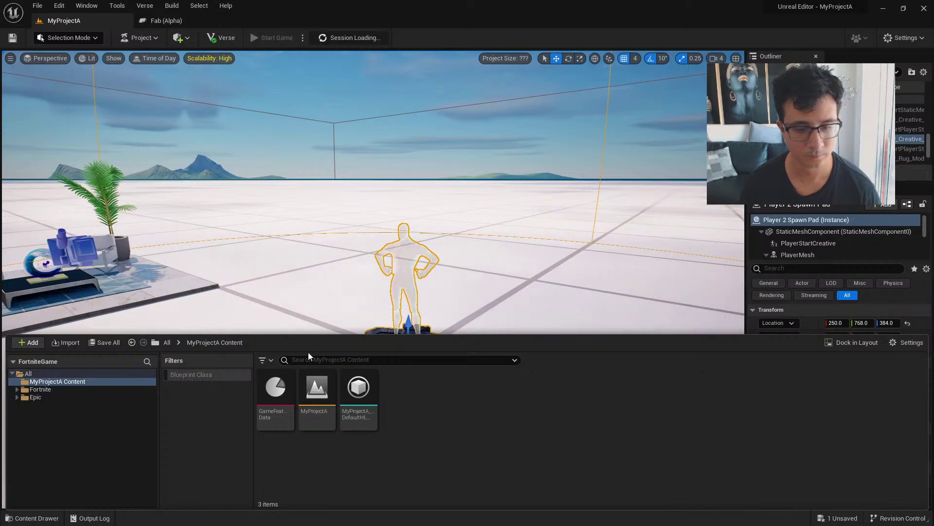
pyautogui.moveTo(281, 386)
pyautogui.moveTo(282, 292); pyautogui.dragTo(288, 242, button='right')
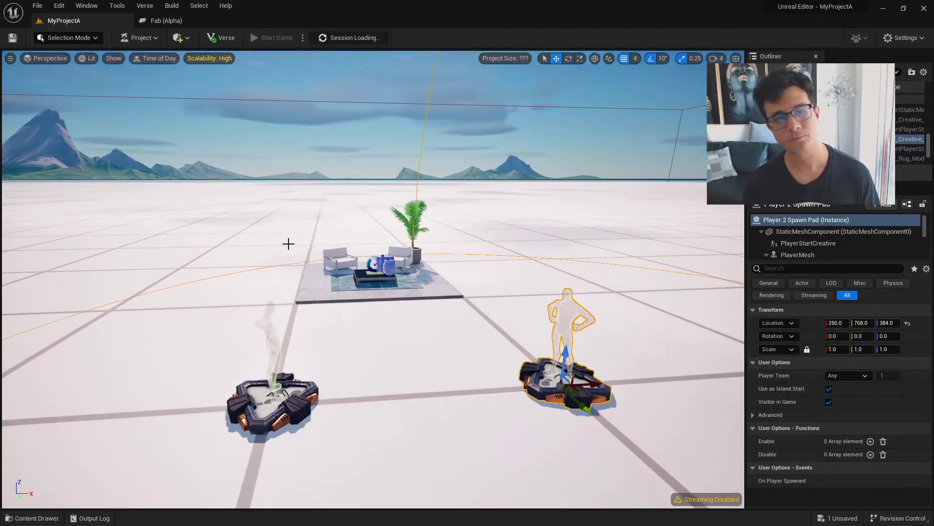
# Preview the viewport lighting at time of day 15.03 and 0, then settle on about 7.06
pyautogui.click(154, 57)
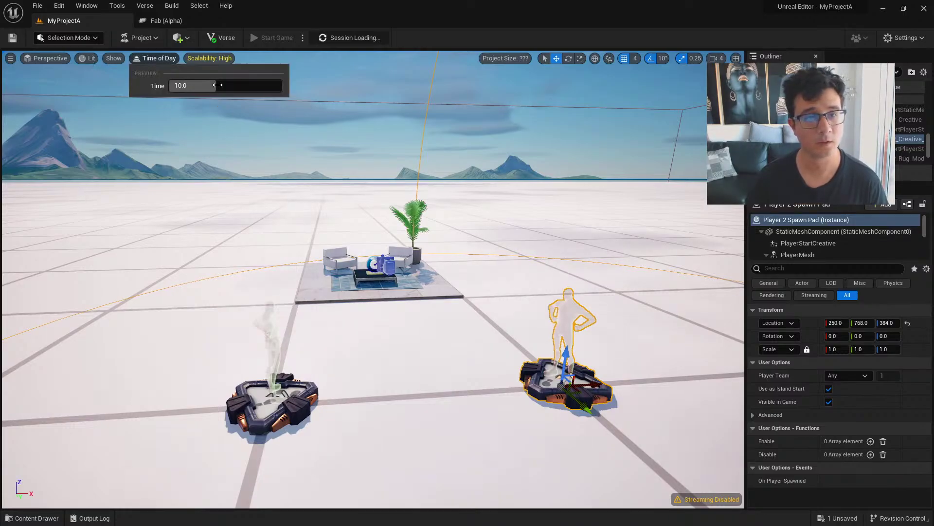
pyautogui.click(192, 86)
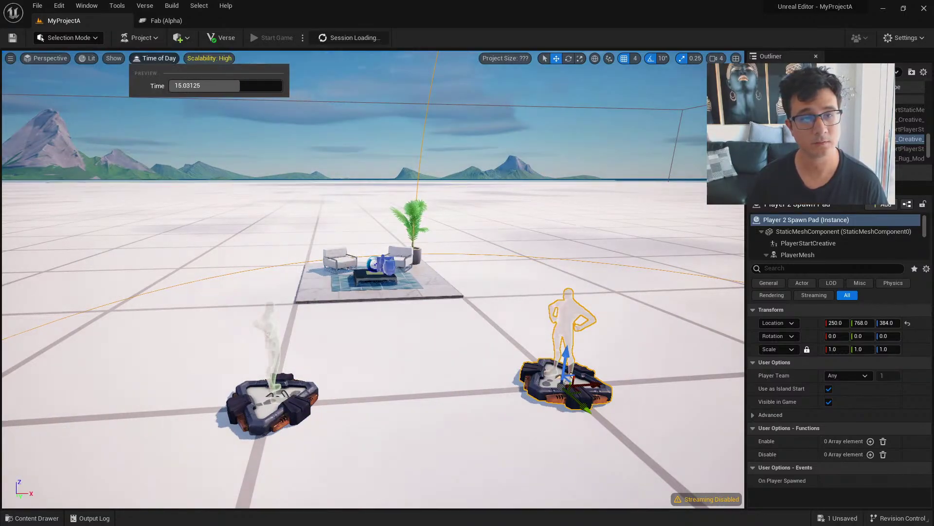
pyautogui.write('0')
pyautogui.press('Return')
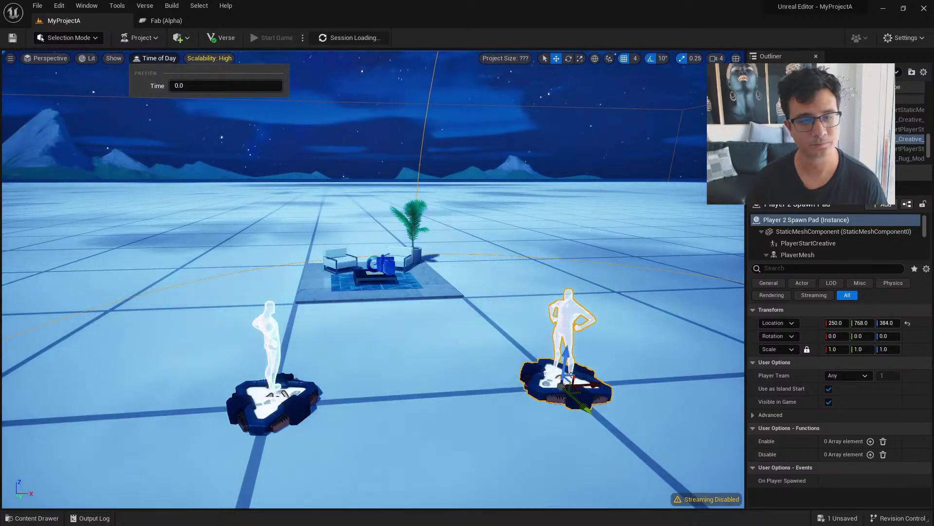
pyautogui.moveTo(193, 86)
pyautogui.mouseDown()
pyautogui.moveTo(205, 86)
pyautogui.moveTo(171, 86)
pyautogui.moveTo(202, 85)
pyautogui.mouseUp()
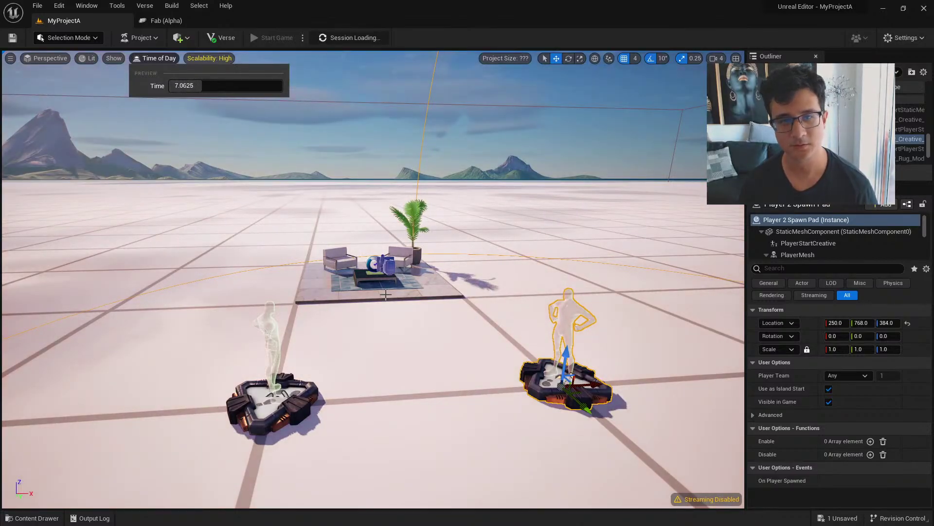
# Examine the spawn pads and the lounge furniture in the level from several viewpoints
pyautogui.moveTo(359, 236); pyautogui.dragTo(396, 218, button='right')
pyautogui.press('a')
pyautogui.press('q')
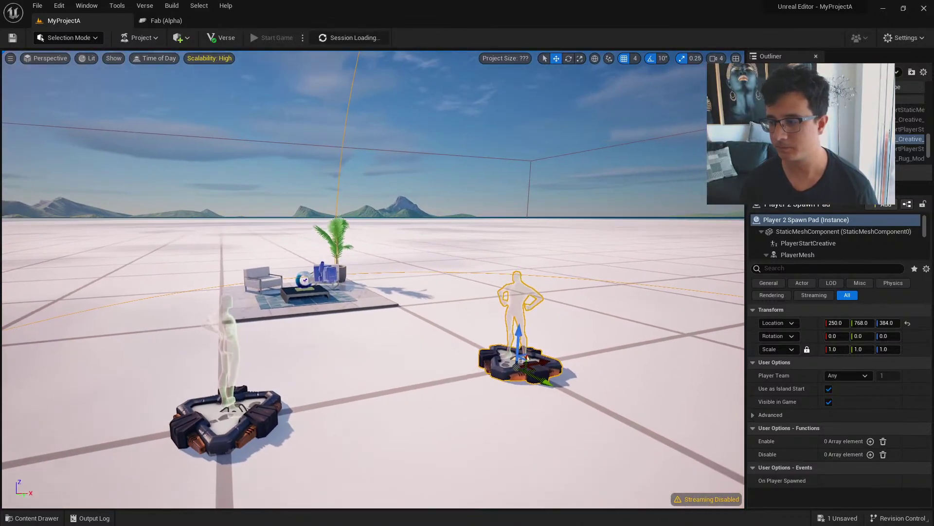
pyautogui.press('a')
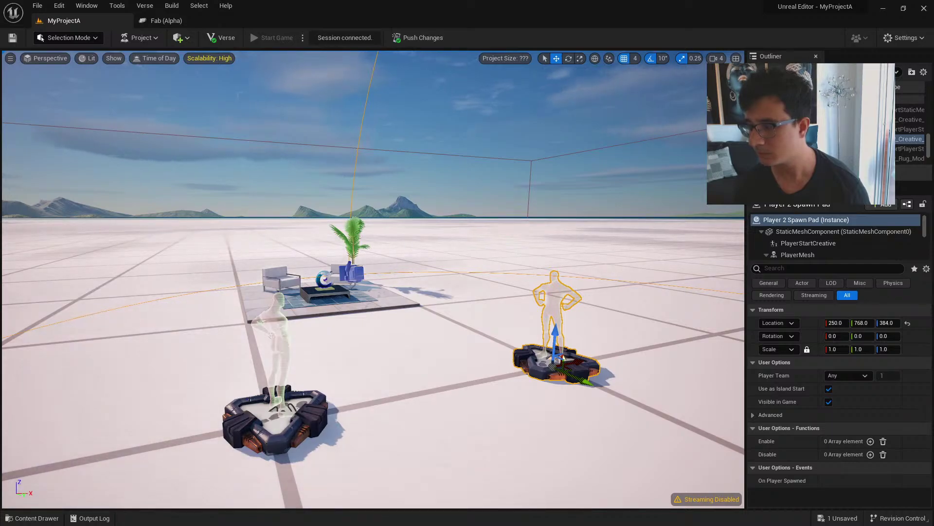
pyautogui.moveTo(591, 258); pyautogui.dragTo(497, 212, button='right')
pyautogui.press('w')
pyautogui.press('s')
pyautogui.press('q')
pyautogui.press('d')
pyautogui.press('w')
pyautogui.press('w')
pyautogui.press('s')
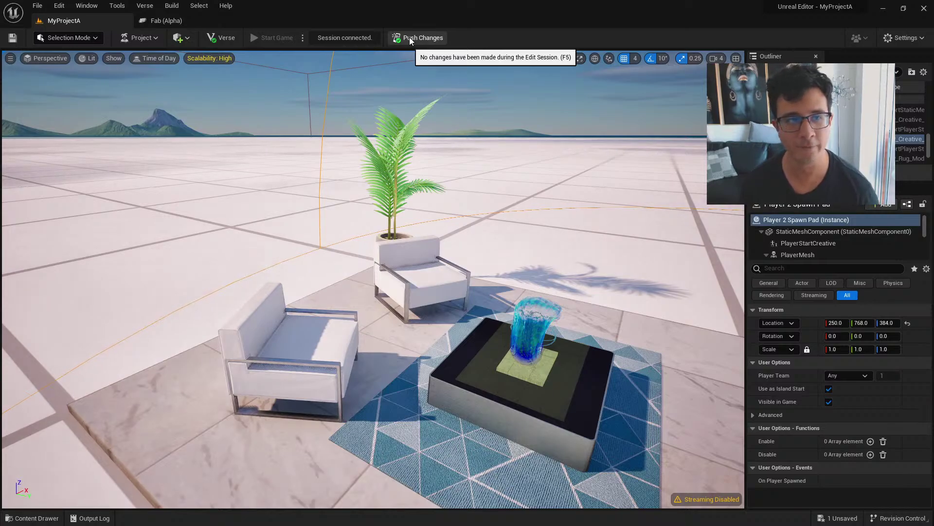
pyautogui.press('f')
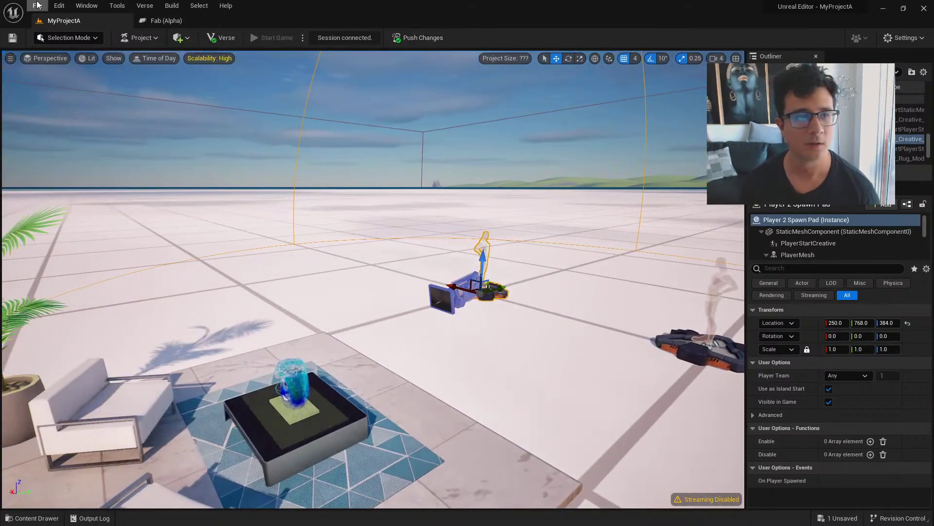
pyautogui.click(37, 5)
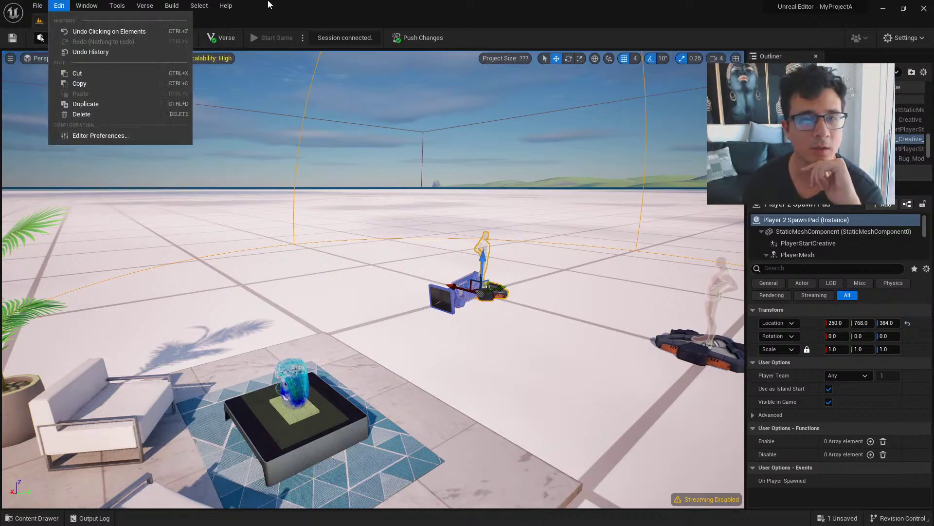
pyautogui.click(59, 5)
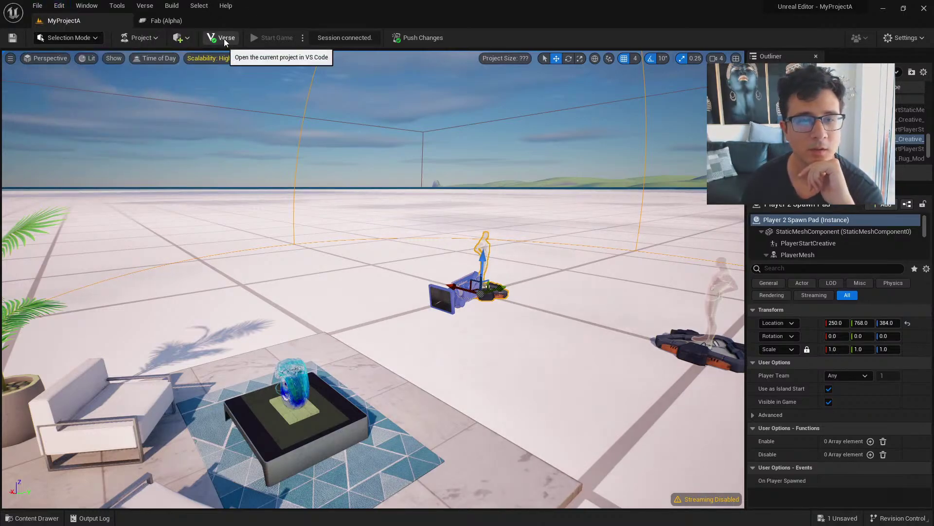
# Try to open the project's Verse code in VS Code, declining the Visual Studio Code installation
pyautogui.click(224, 39)
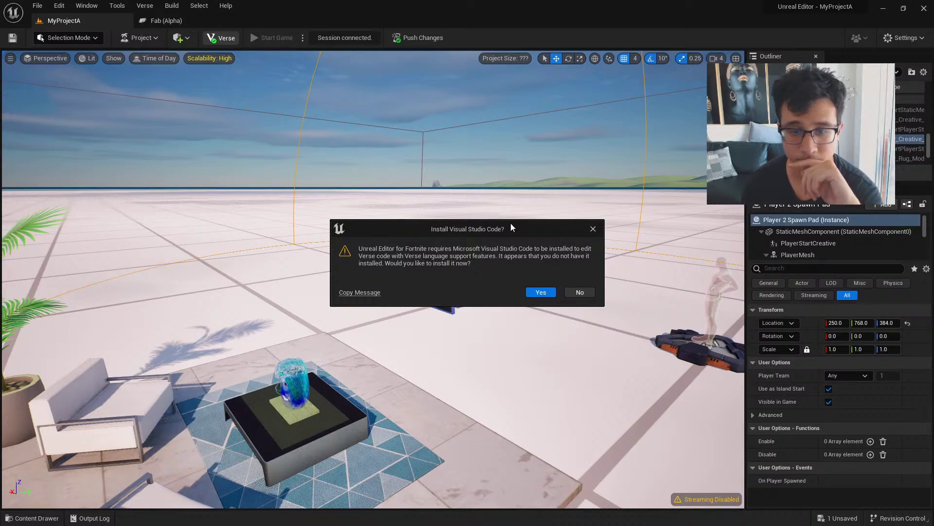
pyautogui.moveTo(511, 224); pyautogui.dragTo(483, 210)
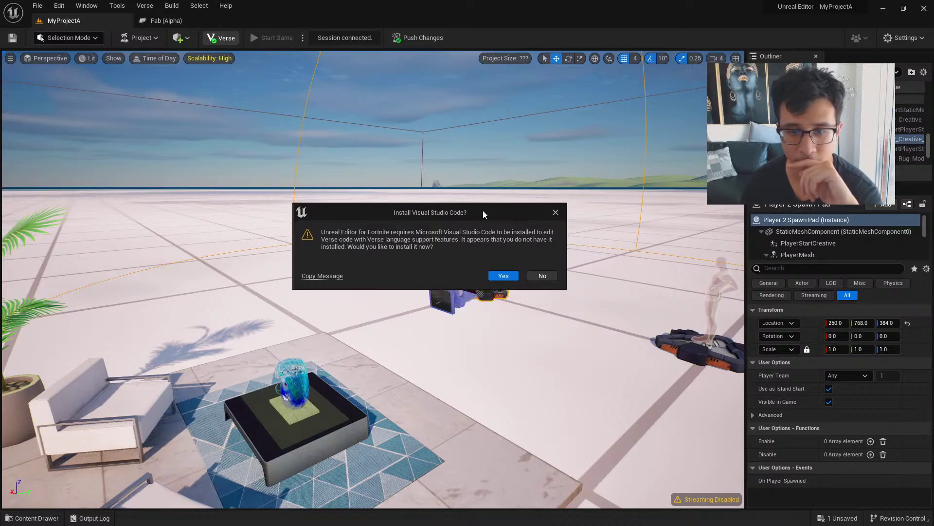
pyautogui.click(547, 274)
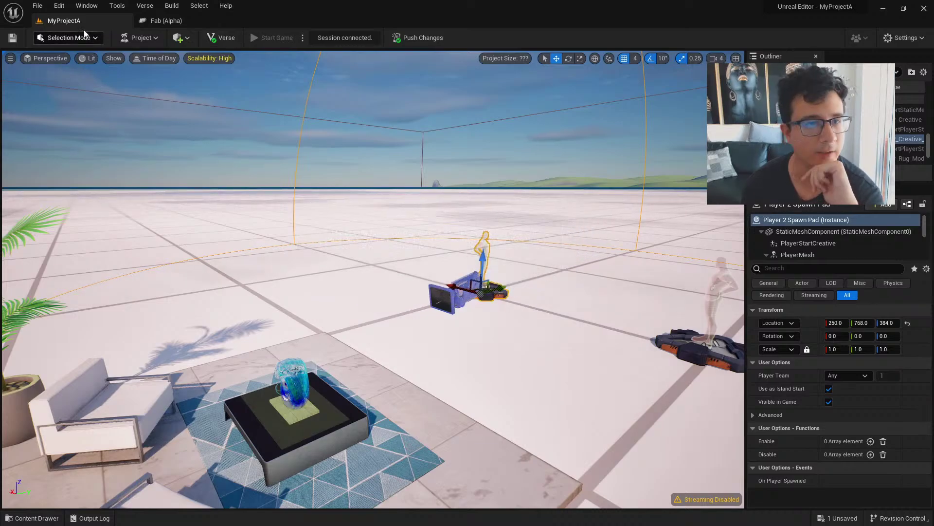
# Open the project browser, continuing past the warning about loading a different project
pyautogui.click(37, 5)
pyautogui.click(84, 136)
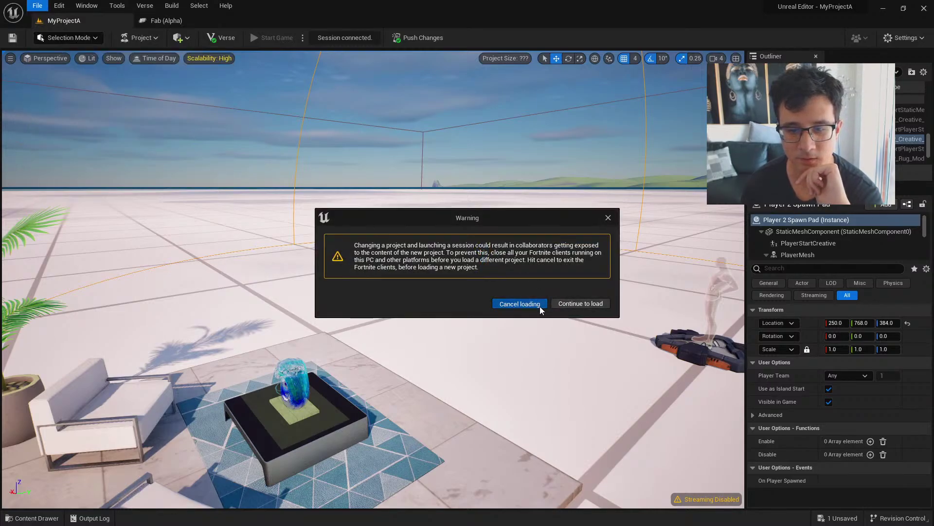
pyautogui.click(580, 306)
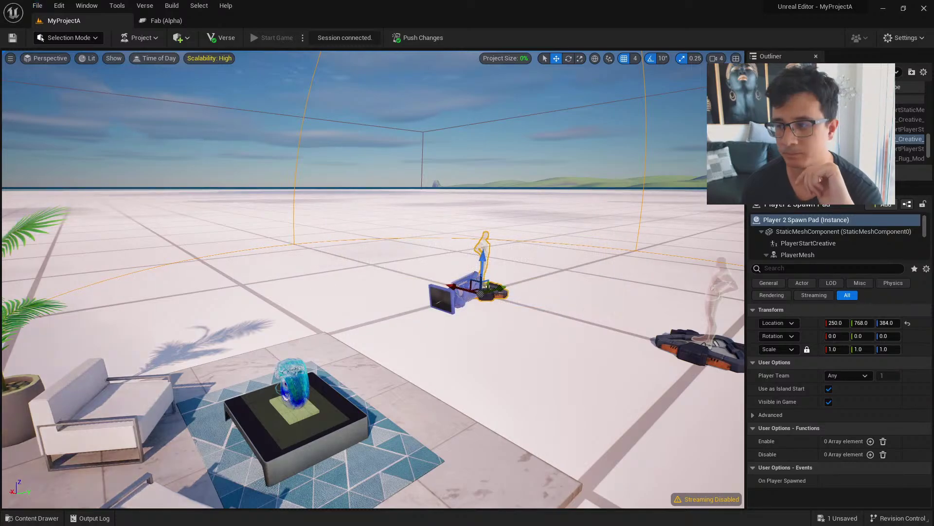
pyautogui.moveTo(933, 24); pyautogui.dragTo(383, 46)
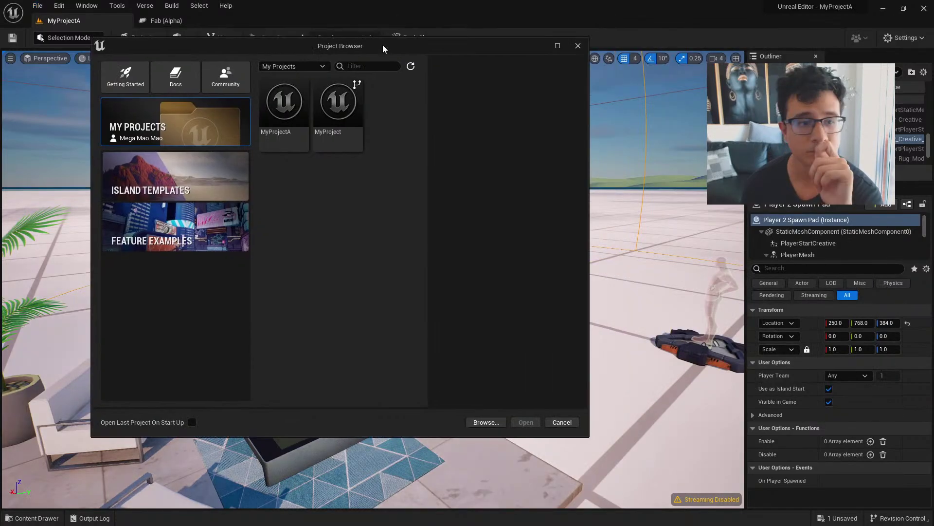
# Create MyProjectB from the Verse Parkour Template feature example, without saving the Player 2 Spawn Pad changes
pyautogui.click(211, 225)
pyautogui.click(353, 187)
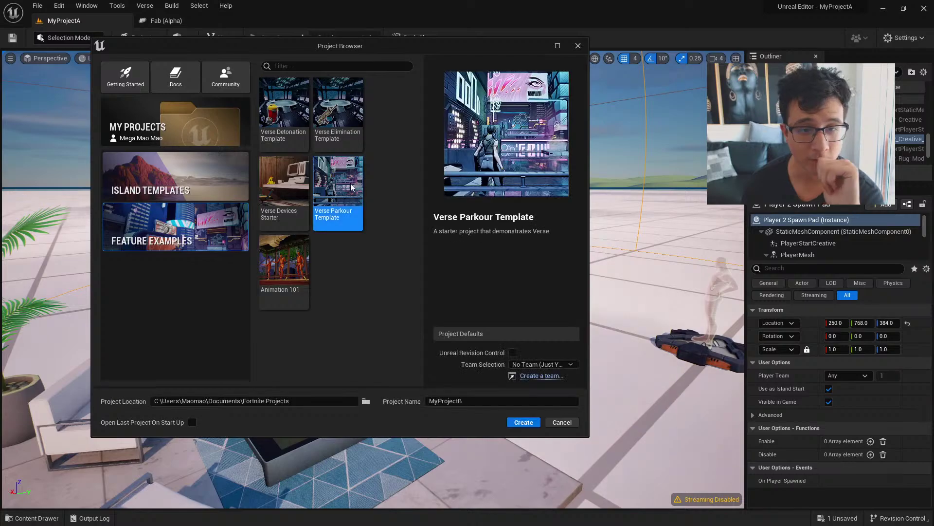
pyautogui.click(518, 423)
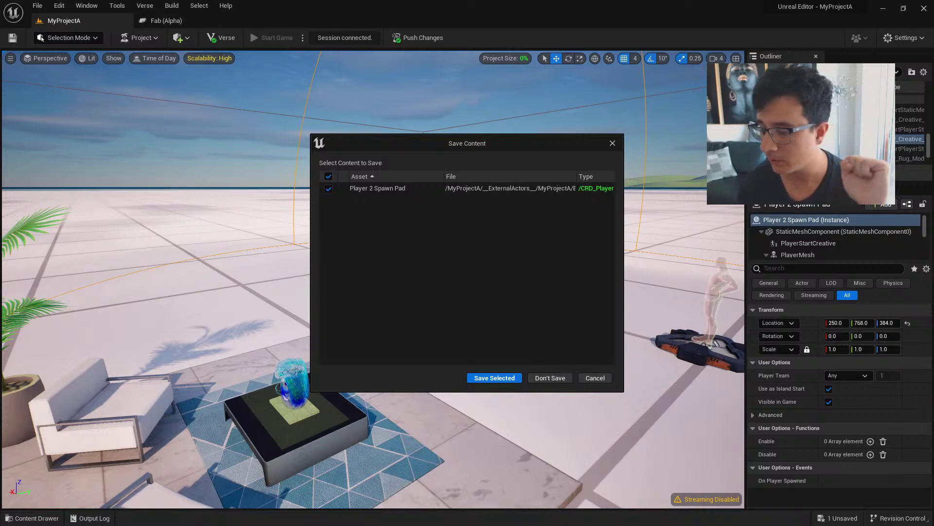
pyautogui.moveTo(524, 142); pyautogui.dragTo(484, 130)
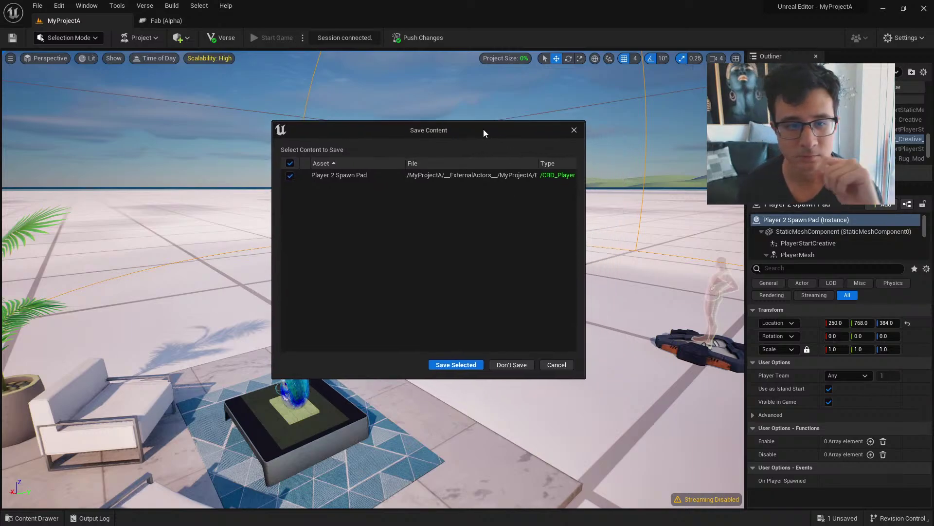
pyautogui.click(512, 368)
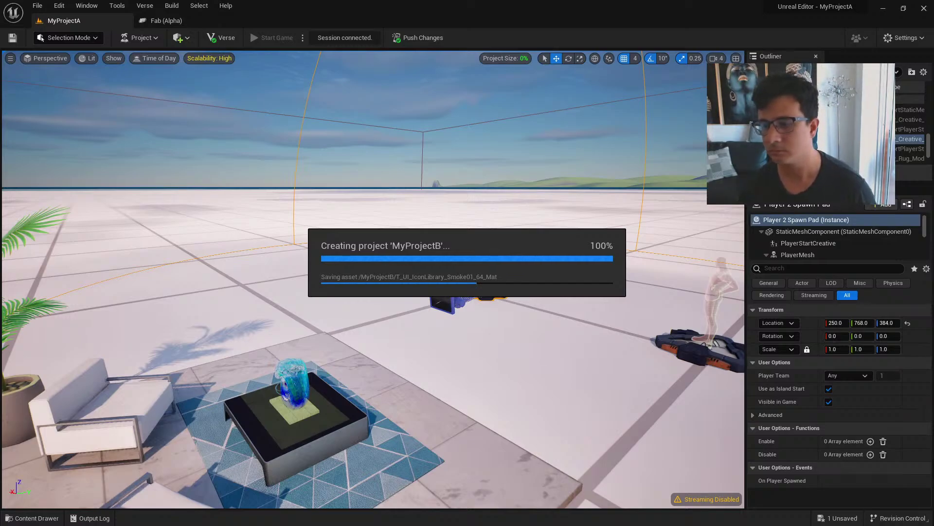
# Switch to the Unreal Editor for Fortnite documentation in the browser and read through its main page
pyautogui.doubleClick(446, 171)
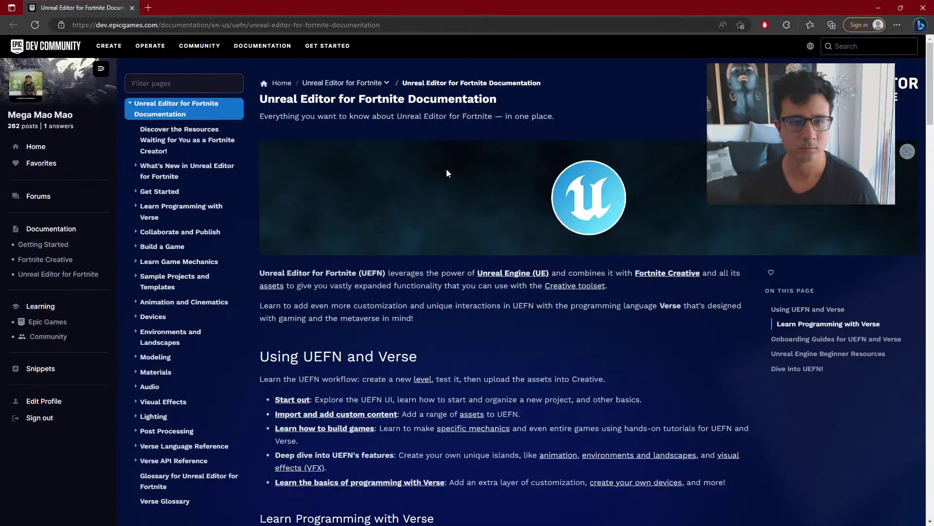
pyautogui.scroll(-5, 579, 341)
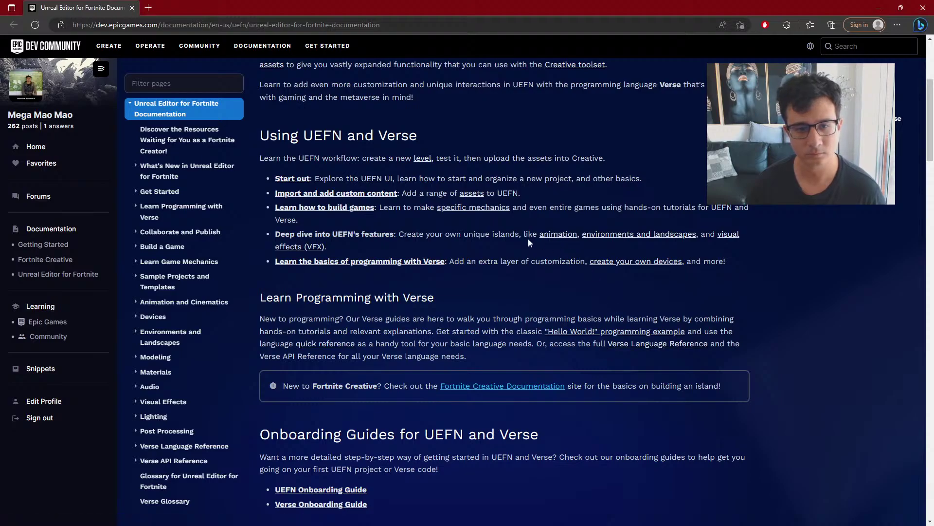
pyautogui.scroll(5, 529, 247)
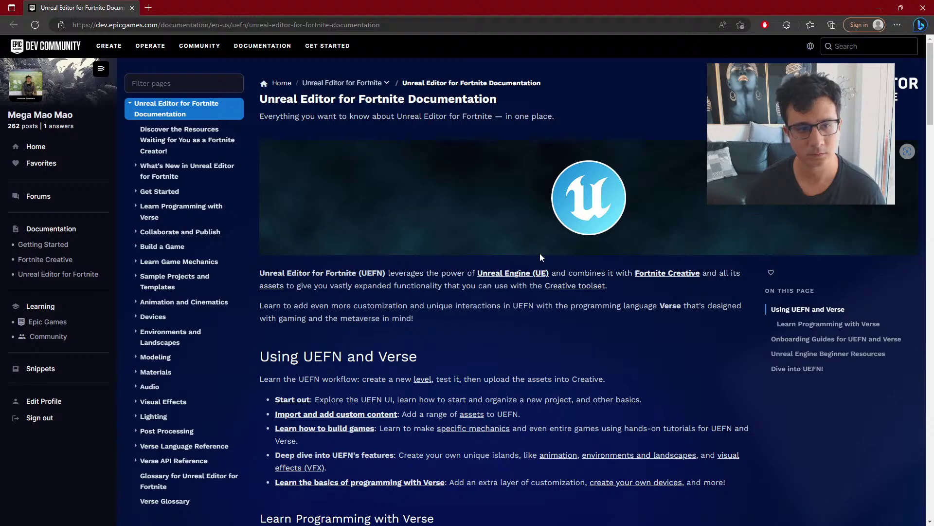
pyautogui.scroll(-9, 541, 258)
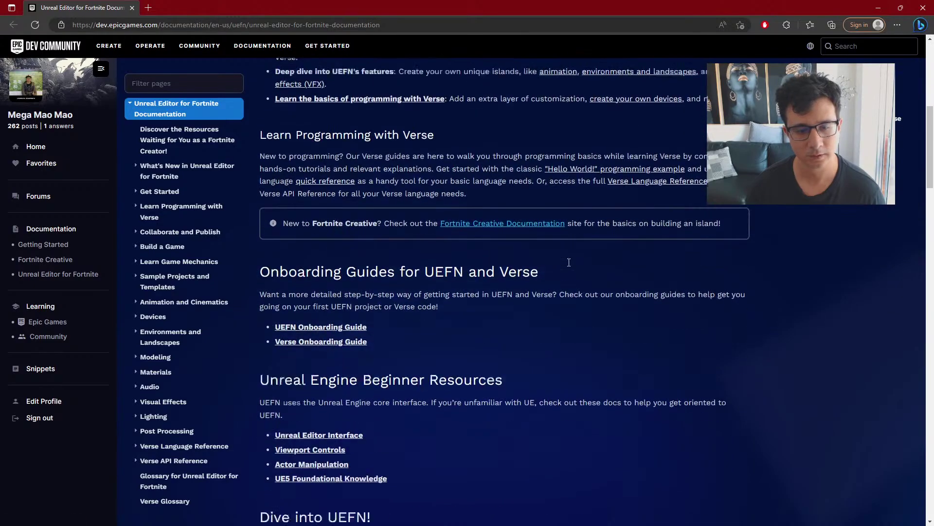
pyautogui.scroll(-5, 651, 300)
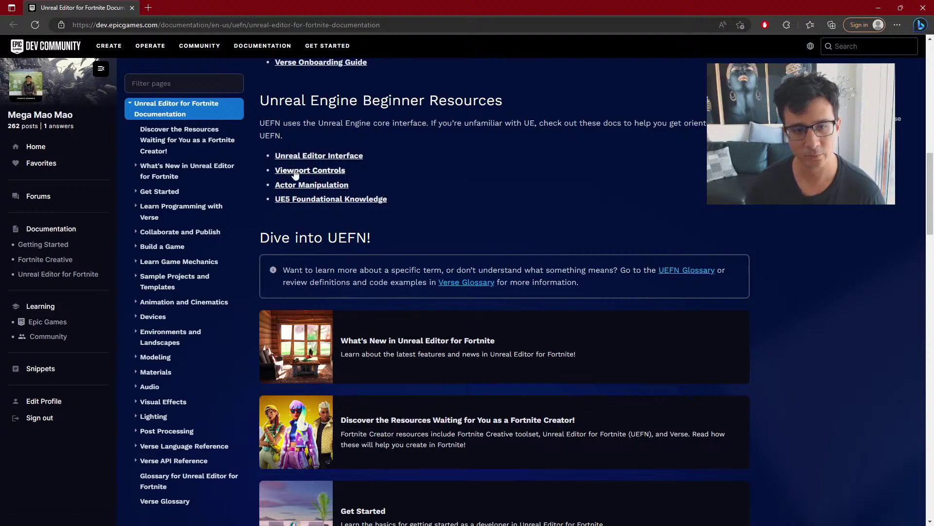
pyautogui.scroll(-3, 390, 203)
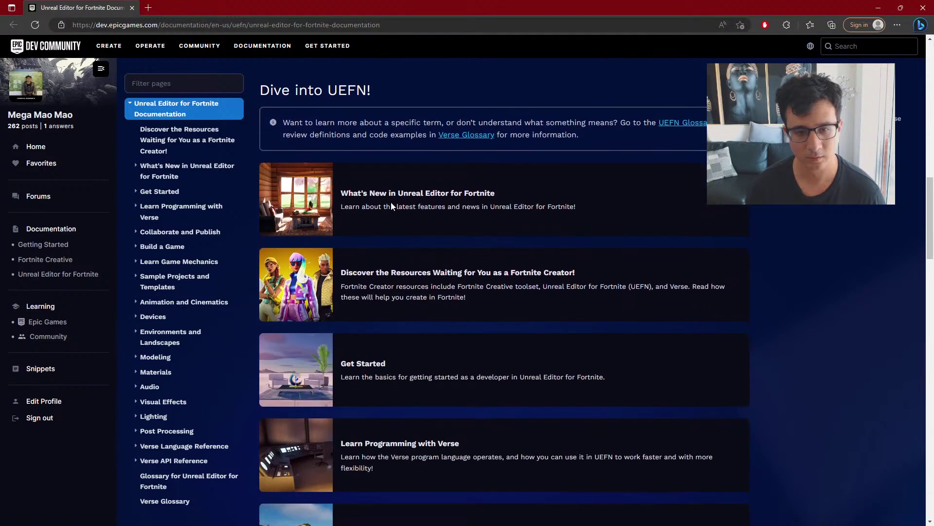
# Open the What's New in Unreal Editor for Fortnite and Get Started pages in new tabs and view Get Started
pyautogui.middleClick(431, 195)
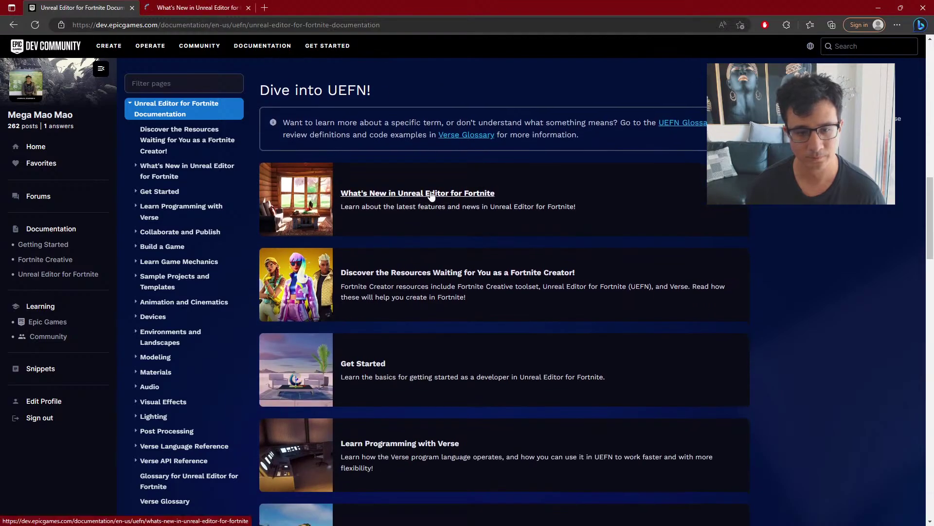
pyautogui.middleClick(378, 366)
pyautogui.click(333, 6)
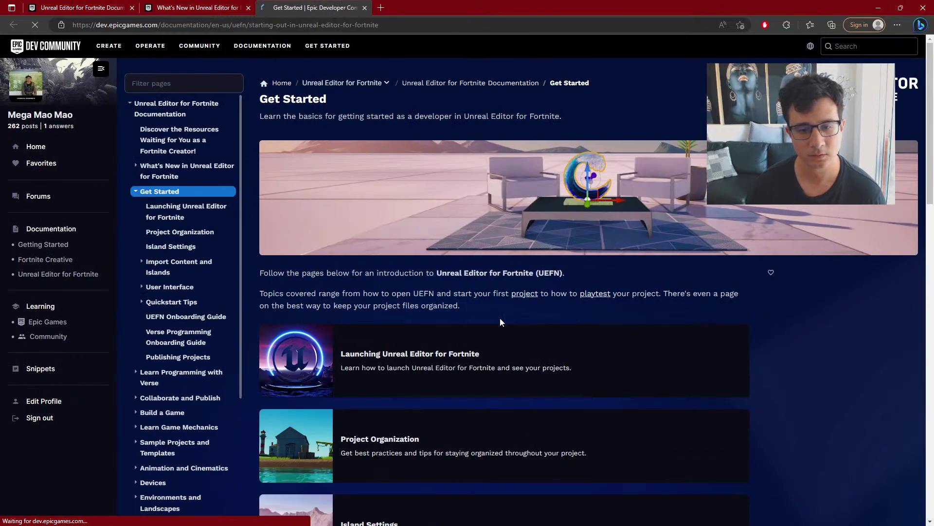
# Open the Island Settings page from the Get Started topics in a new tab and view it
pyautogui.scroll(-3, 511, 319)
pyautogui.scroll(-2, 438, 304)
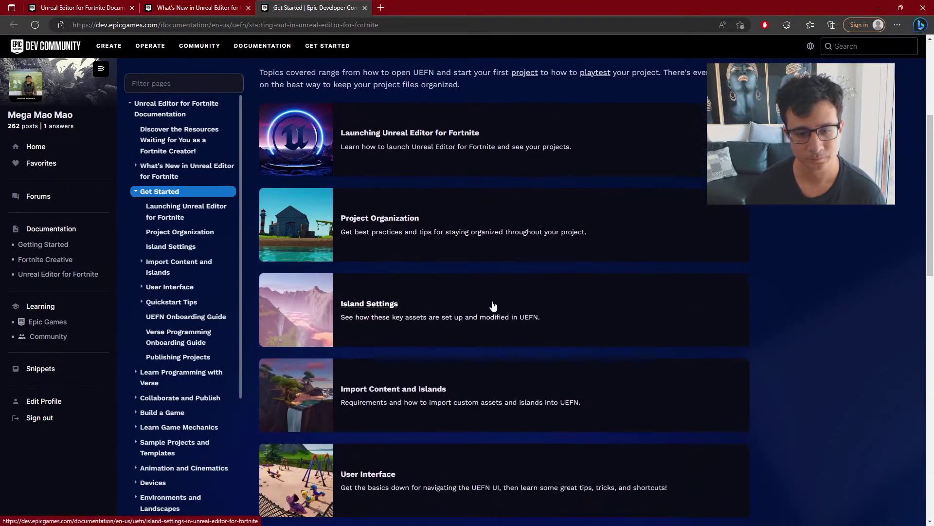
pyautogui.middleClick(416, 294)
pyautogui.click(433, 6)
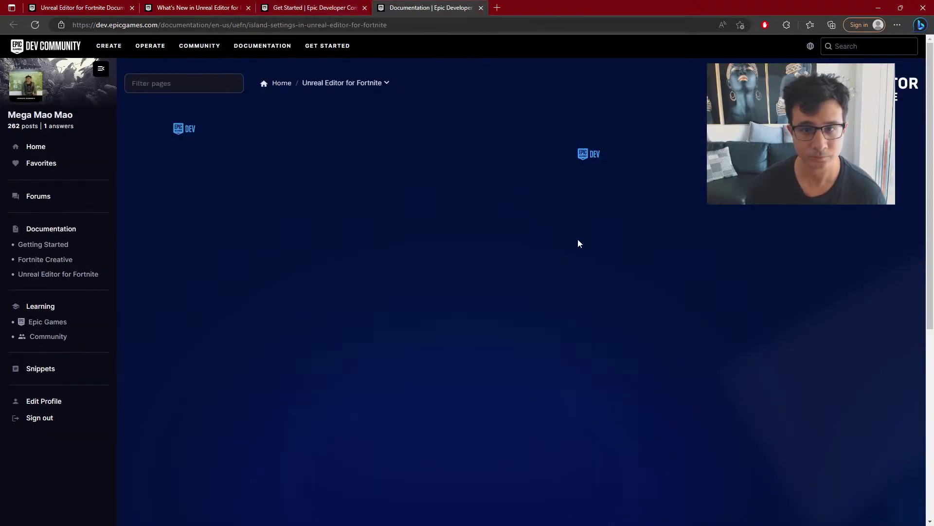
# Read the Island Settings device description and open its My Island menu link in a new tab
pyautogui.scroll(-3, 639, 305)
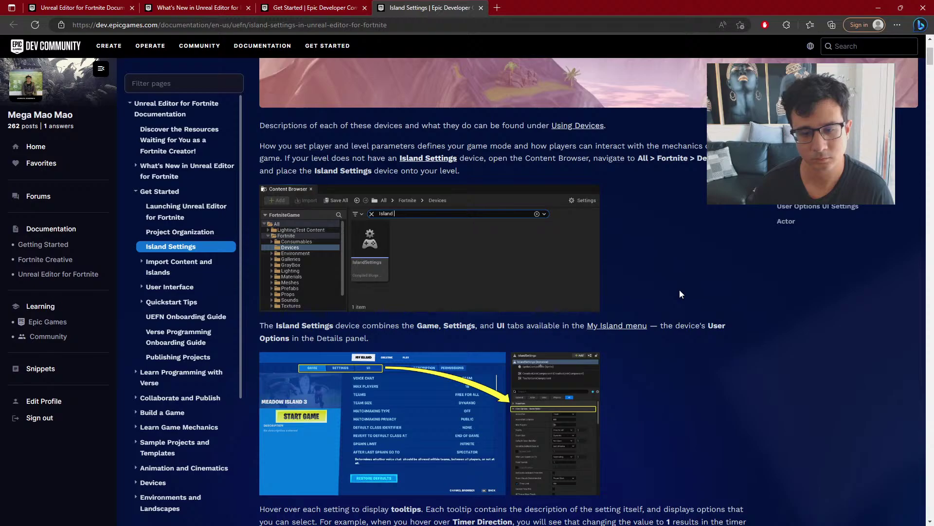
pyautogui.scroll(-3, 679, 290)
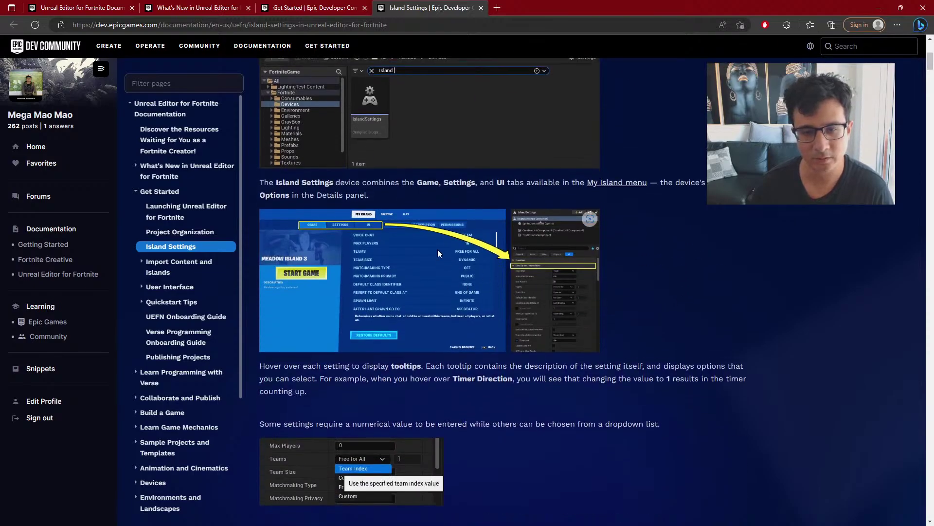
pyautogui.scroll(3, 437, 249)
pyautogui.scroll(-3, 425, 247)
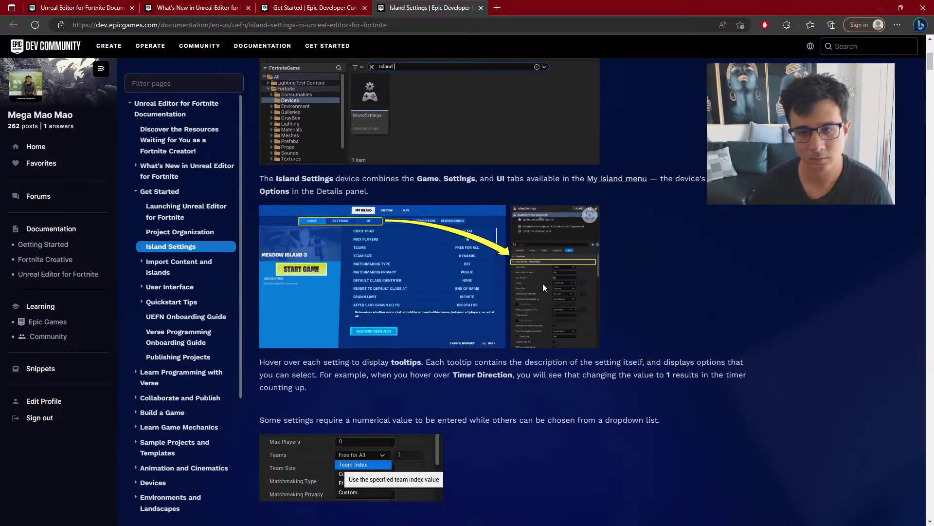
pyautogui.middleClick(613, 183)
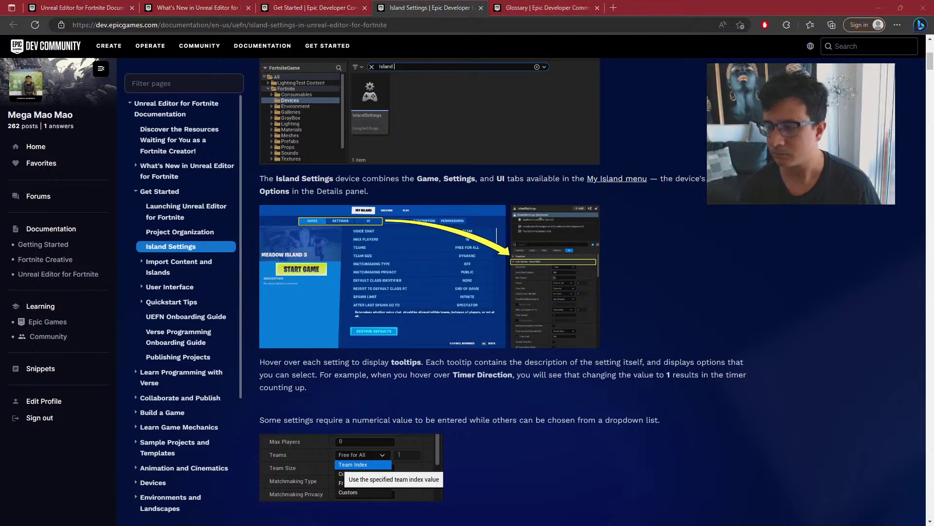
pyautogui.click(552, 7)
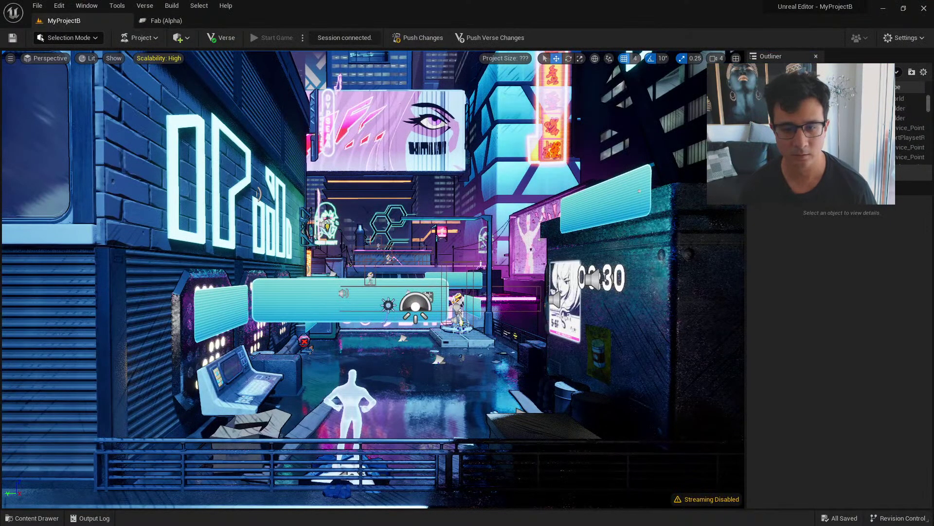
# Switch to the Unreal Editor and examine MyProjectB's neon street from several viewpoints
pyautogui.moveTo(517, 321); pyautogui.dragTo(518, 341, button='right')
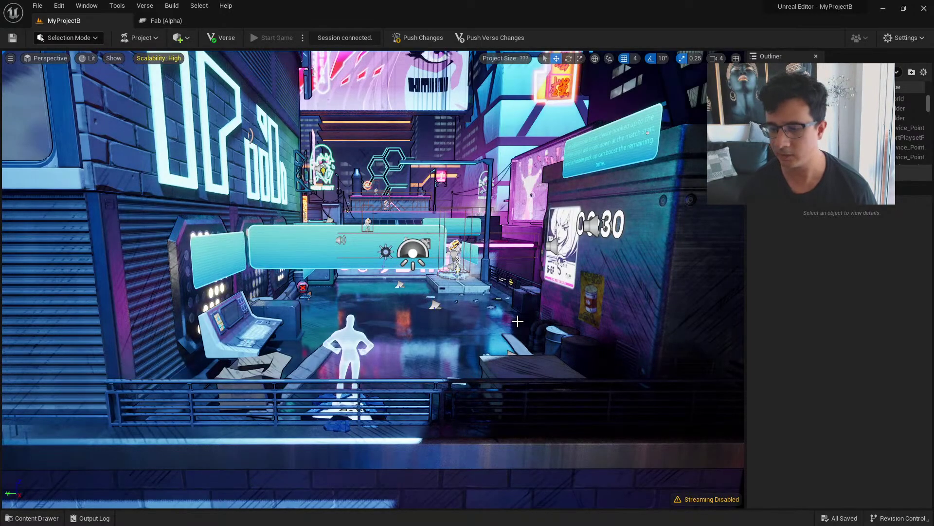
pyautogui.moveTo(512, 321); pyautogui.dragTo(513, 300, button='right')
pyautogui.press('w')
pyautogui.press('s')
pyautogui.press('w')
pyautogui.press('w')
pyautogui.press('s')
# Preview the parkour level in the Unlit view mode, then return the viewport to Lit
pyautogui.hotkey('alt', '3')
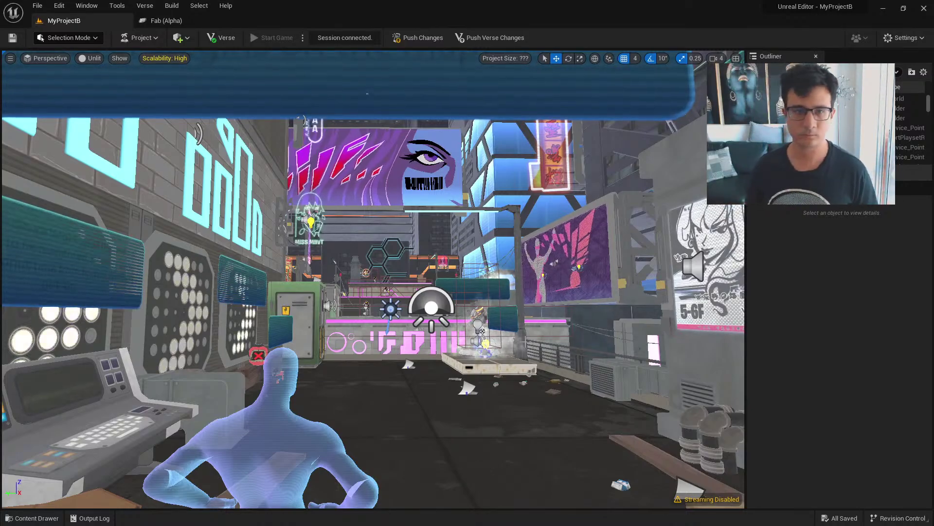
pyautogui.moveTo(512, 310); pyautogui.dragTo(501, 342, button='right')
pyautogui.hotkey('alt', '4')
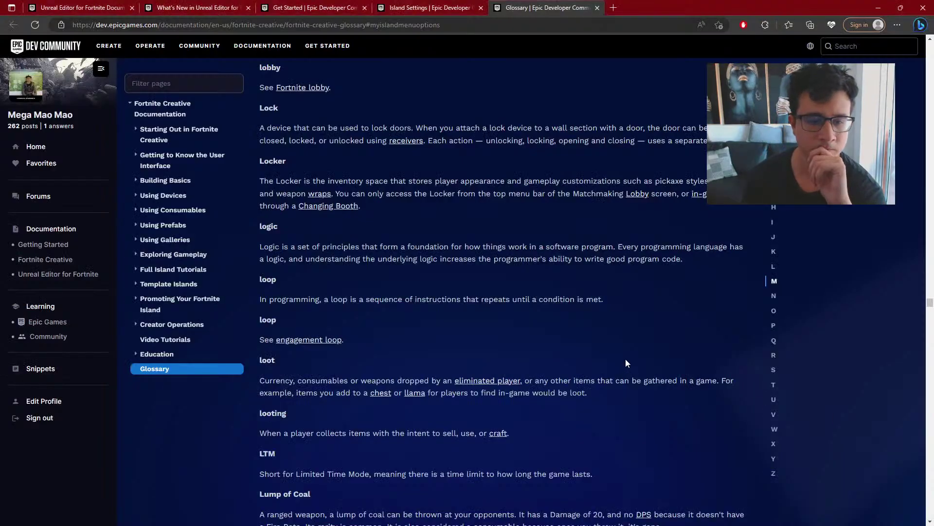
# Switch to the Fortnite Creative glossary in the browser and read through its entries under L
pyautogui.scroll(12, 626, 359)
pyautogui.scroll(-7, 595, 278)
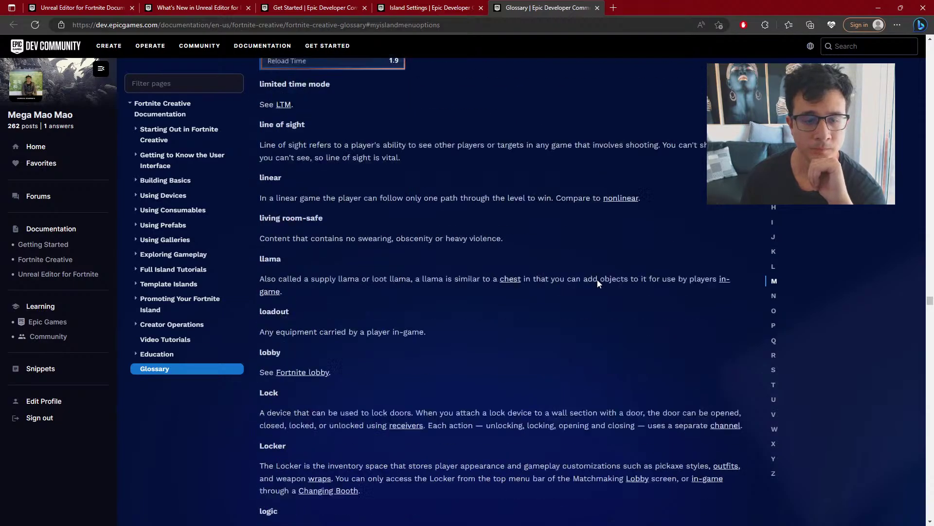
pyautogui.scroll(-1, 599, 279)
pyautogui.scroll(-3, 601, 279)
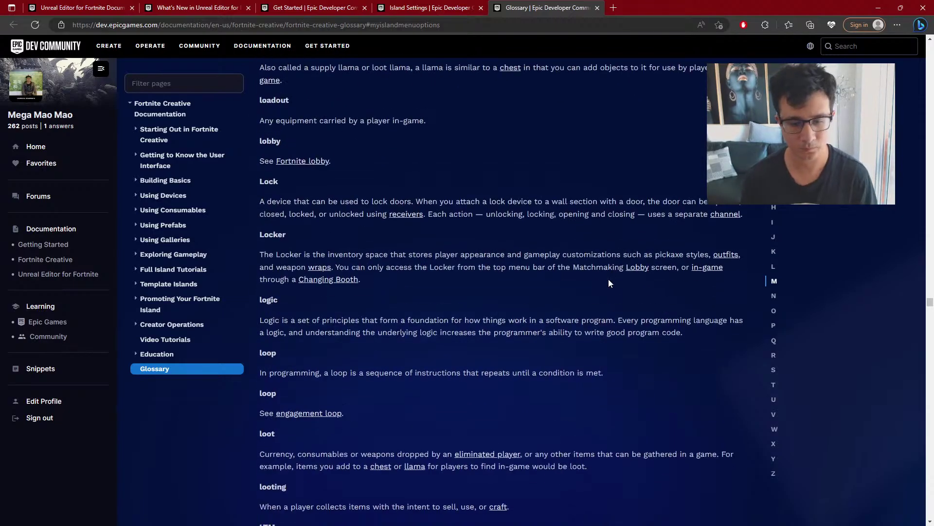
# Search the glossary page for "island" and step through the first matches
pyautogui.hotkey('ctrl', 'f')
pyautogui.write('island')
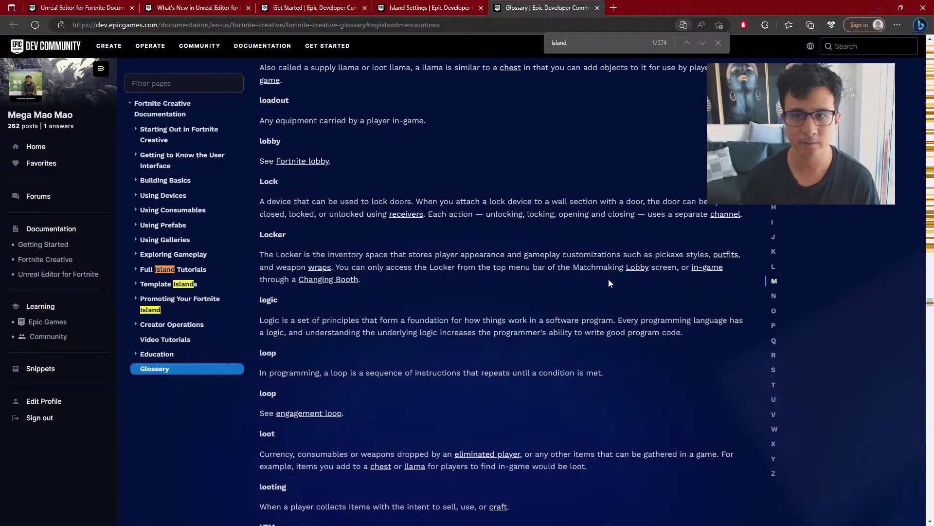
pyautogui.click(696, 42)
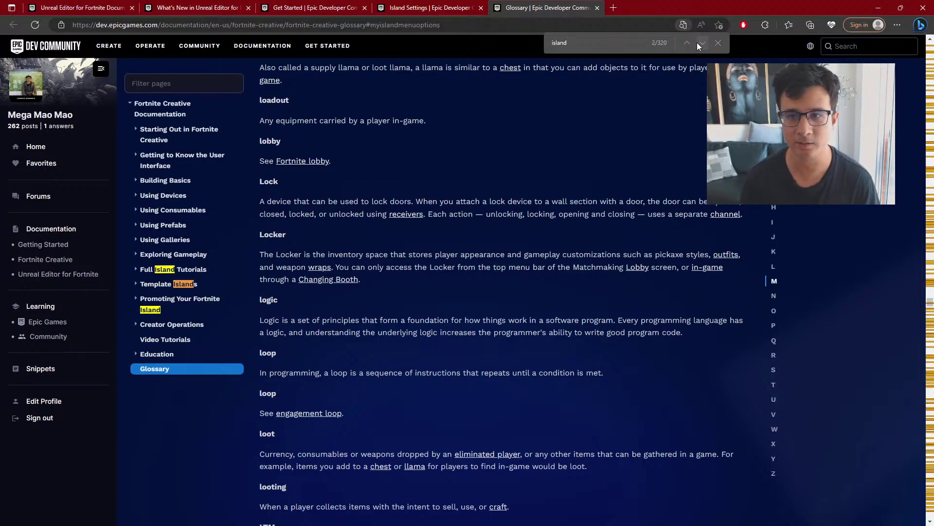
pyautogui.click(697, 43)
pyautogui.click(697, 43)
pyautogui.click(697, 42)
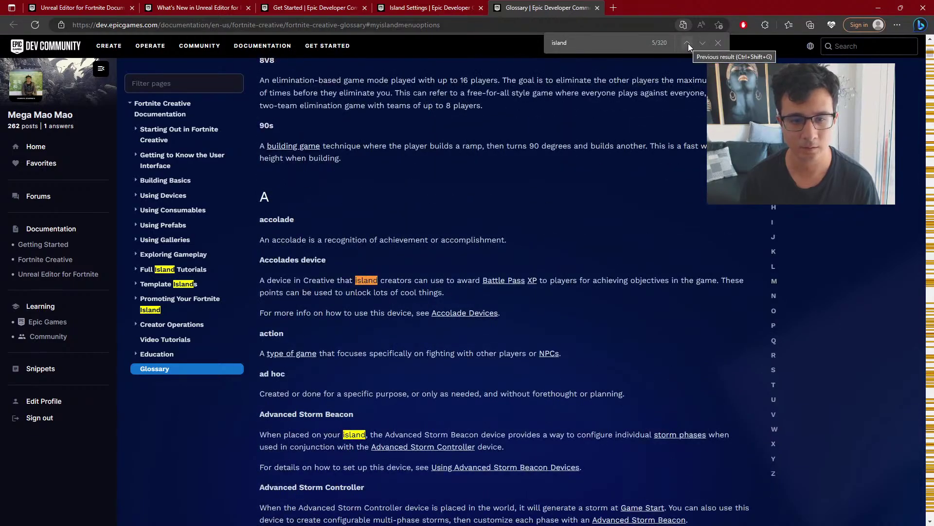
pyautogui.click(689, 43)
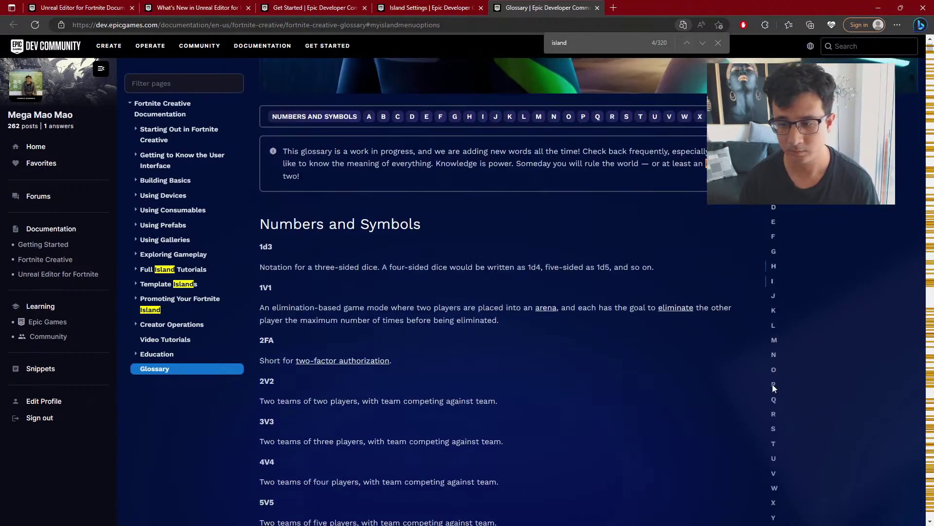
# Go to the glossary's I section, close the page search and read the island entries
pyautogui.scroll(-1, 774, 387)
pyautogui.click(773, 226)
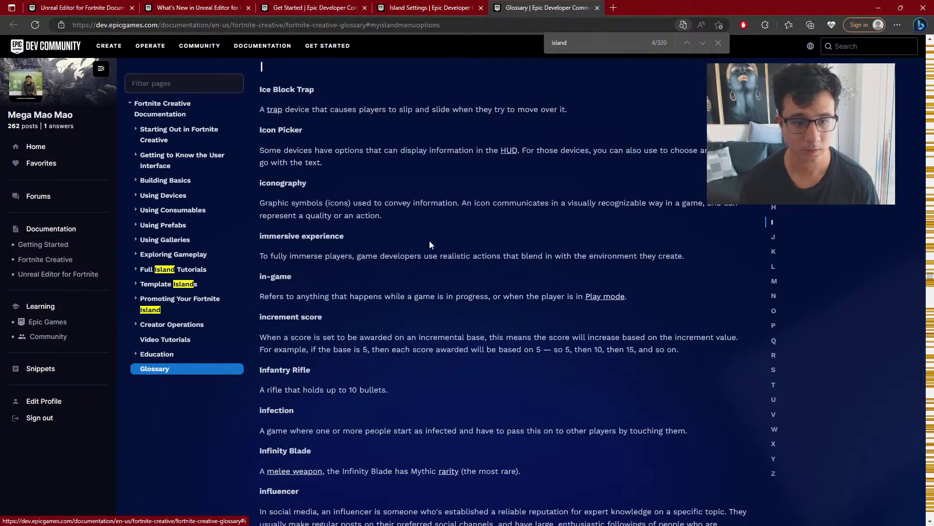
pyautogui.scroll(-7, 374, 372)
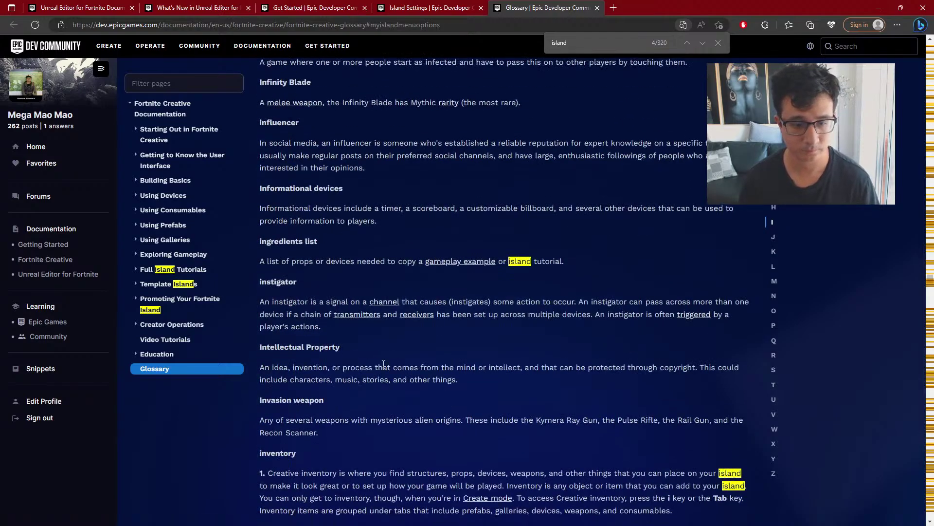
pyautogui.press('Escape')
pyautogui.scroll(-11, 384, 362)
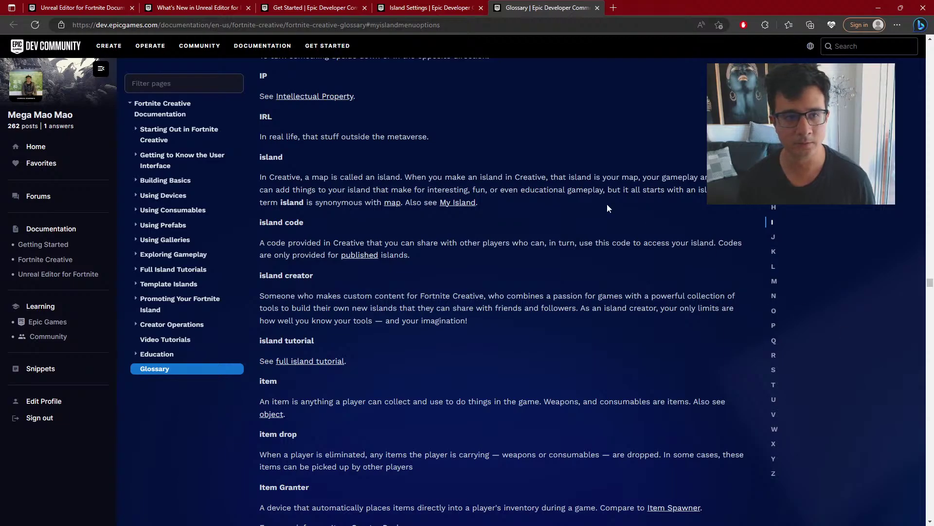
pyautogui.scroll(-4, 731, 308)
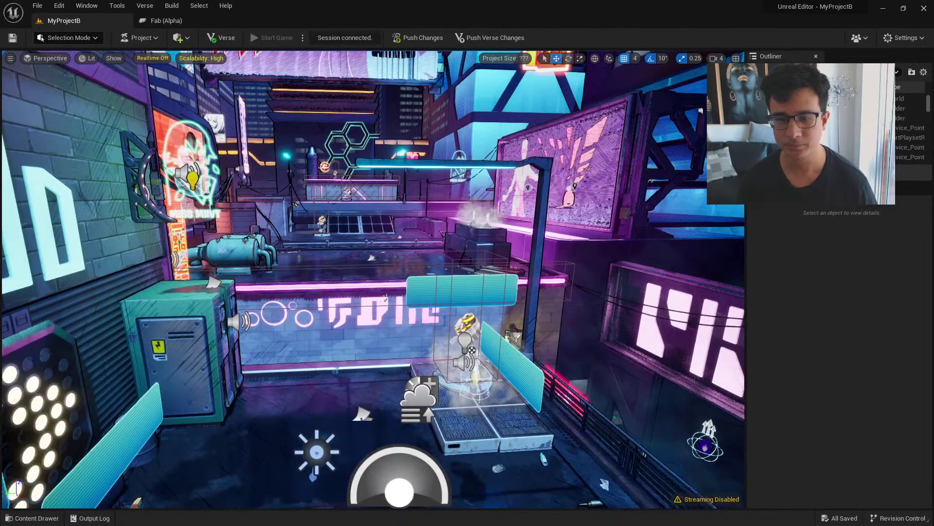
# Select the Player Spawn Pad in the level to examine its transform and user options
pyautogui.moveTo(386, 297); pyautogui.dragTo(216, 357, button='right')
pyautogui.click(476, 352)
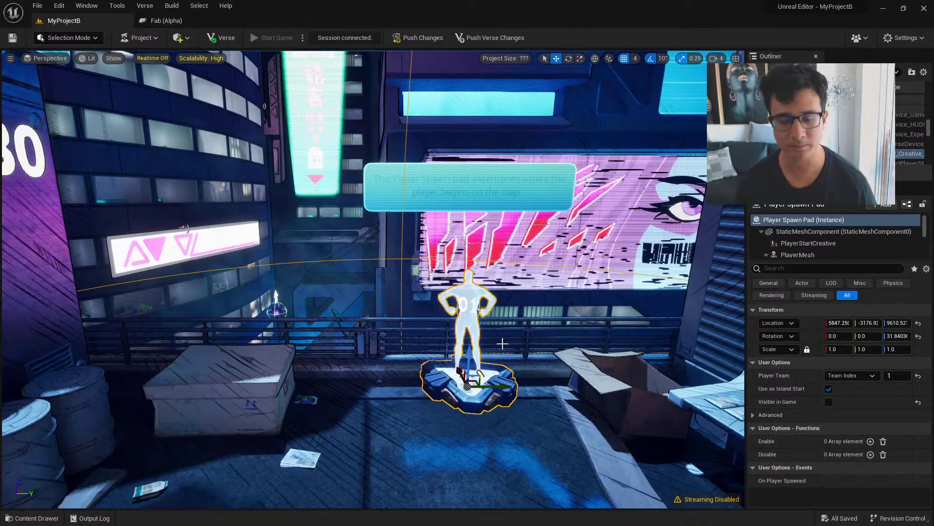
pyautogui.press('Escape')
pyautogui.click(468, 382)
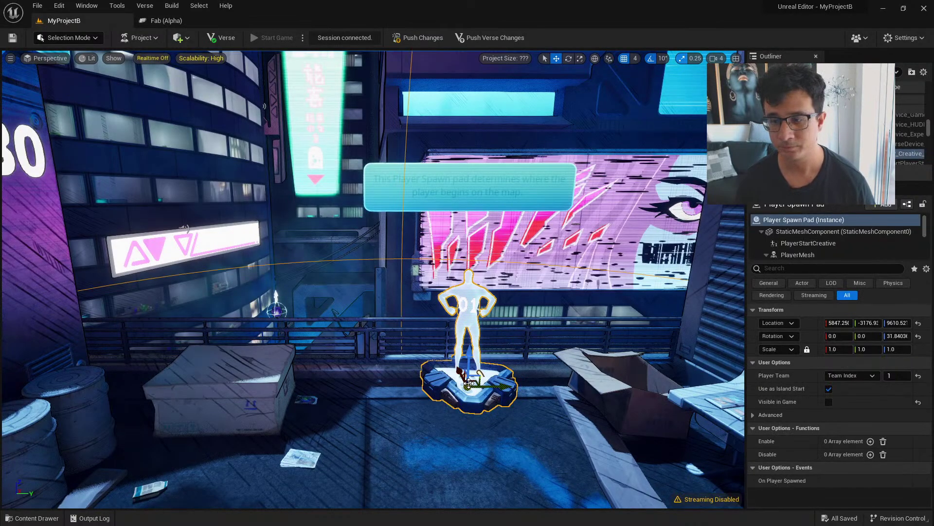
# Browse the project's Assets, CreativeDevices and Sequences content folders, plus the Fortnite and Epic folders
pyautogui.hotkey('ctrl', 'space')
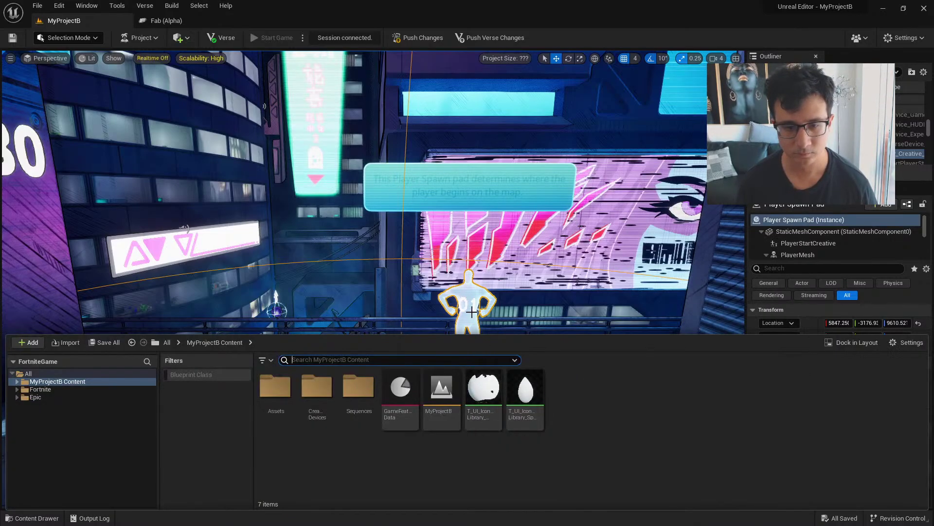
pyautogui.moveTo(472, 310); pyautogui.dragTo(537, 354, button='right')
pyautogui.hotkey('ctrl', 'space')
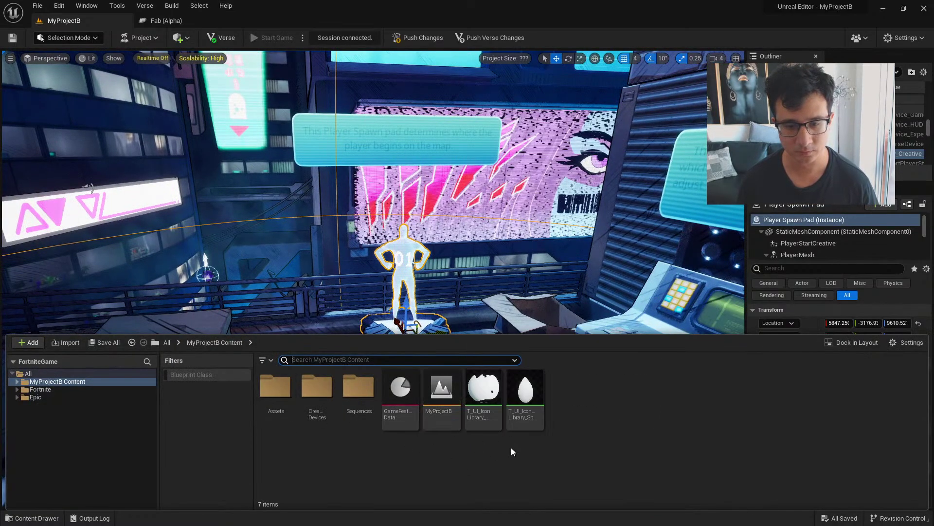
pyautogui.doubleClick(272, 394)
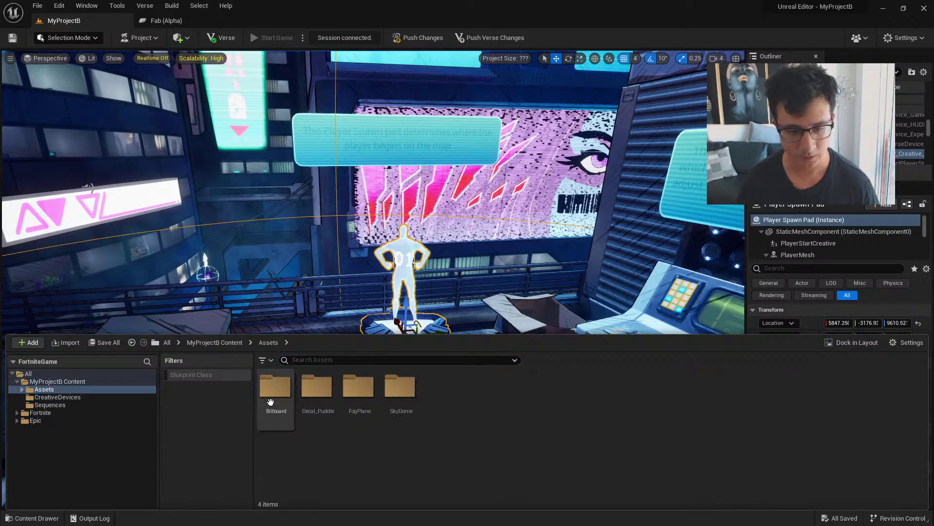
pyautogui.click(76, 397)
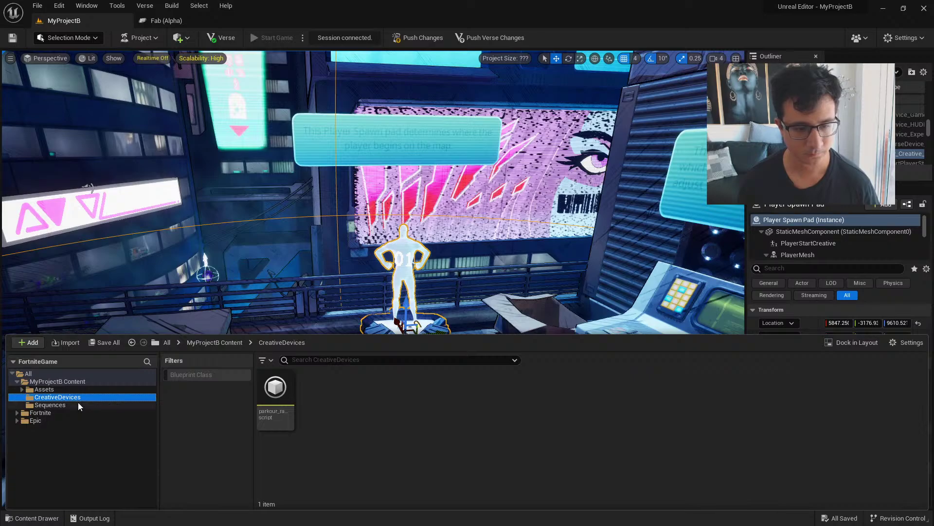
pyautogui.click(78, 407)
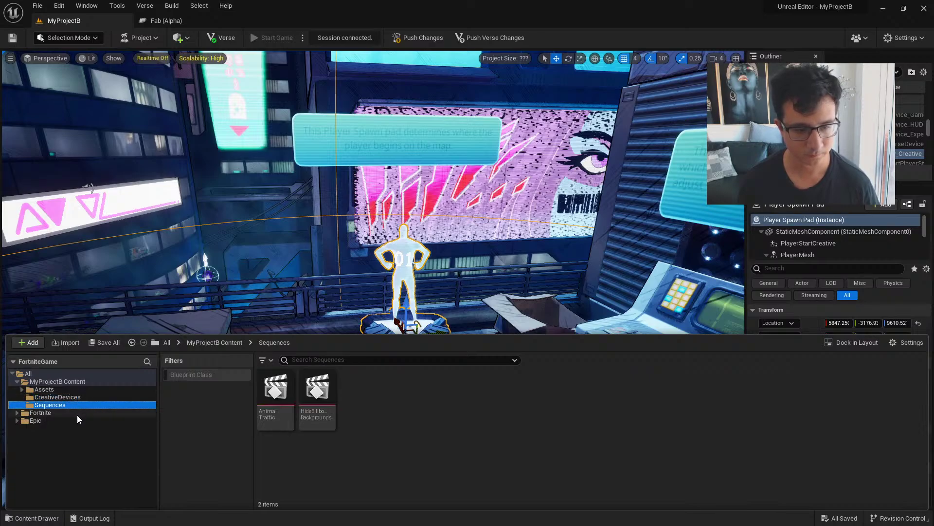
pyautogui.click(77, 414)
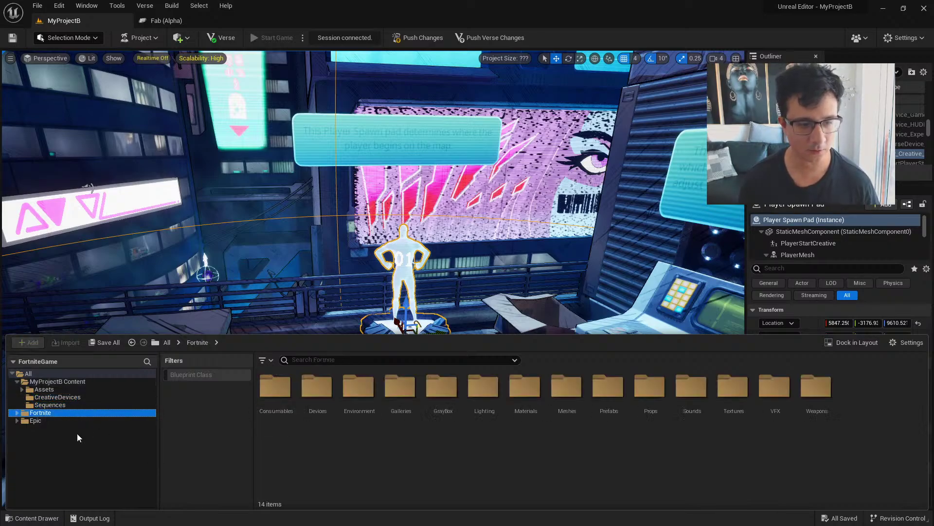
pyautogui.click(43, 420)
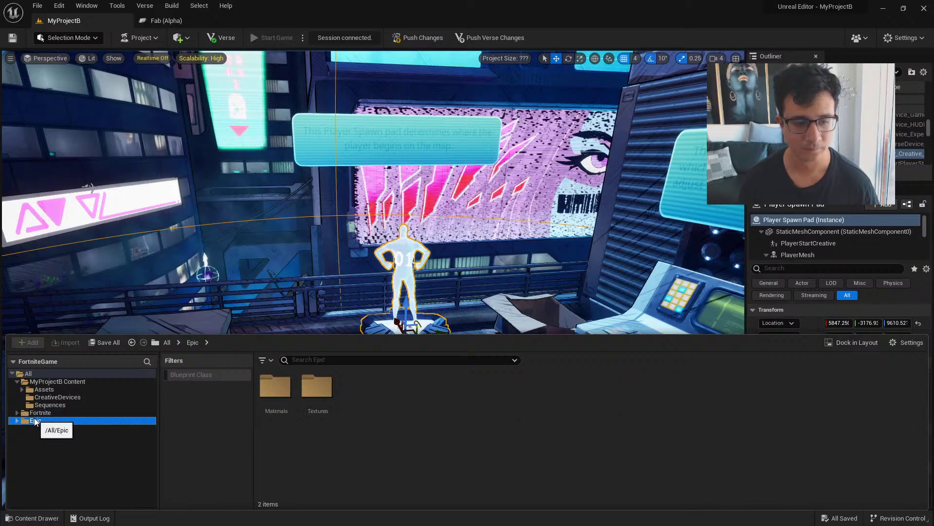
pyautogui.click(43, 413)
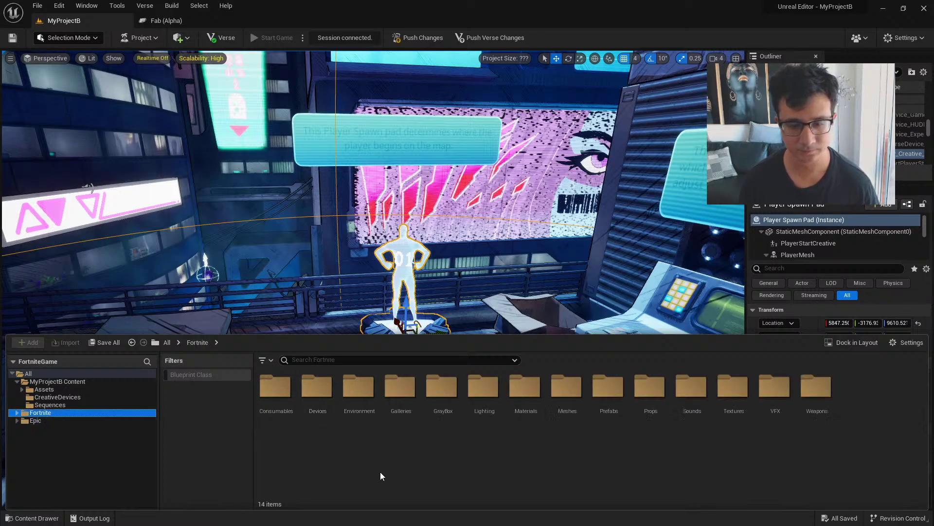
# Open the SimpleColors folder within Fortnite's Materials and FortniteBase content
pyautogui.doubleClick(525, 397)
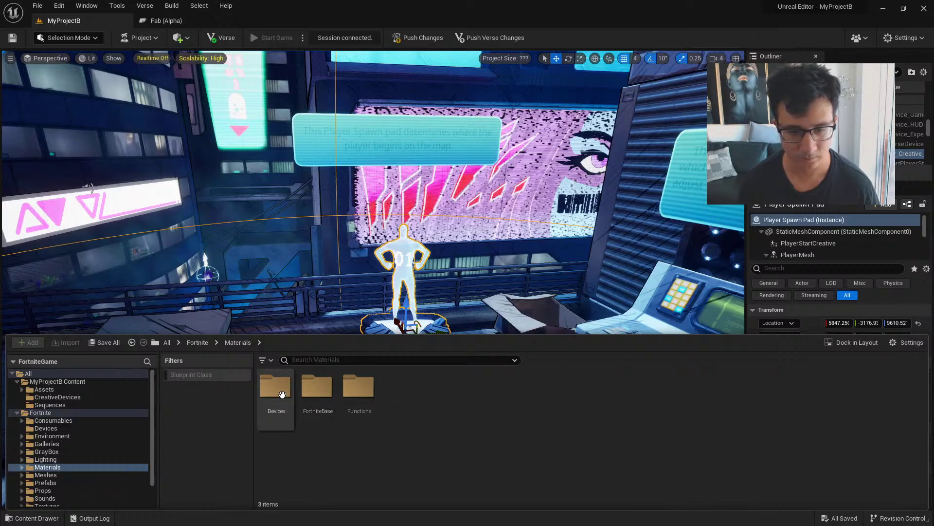
pyautogui.doubleClick(317, 390)
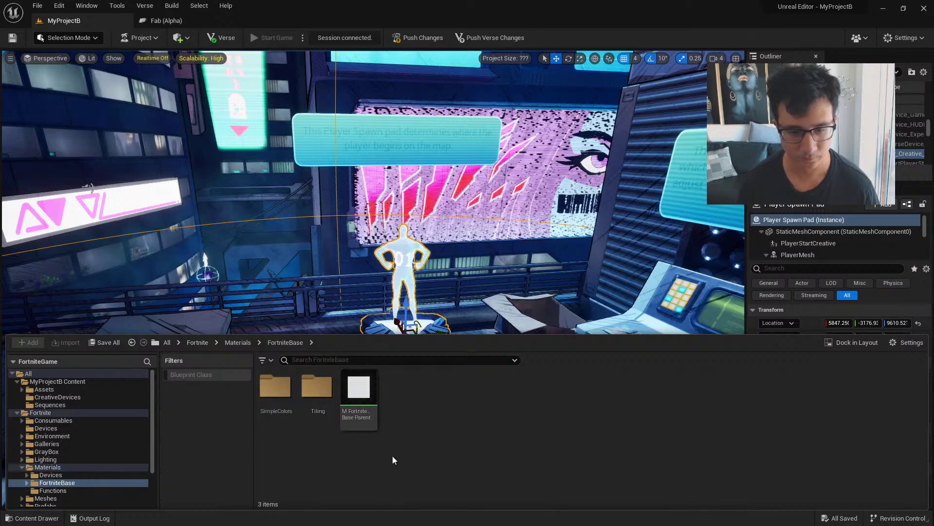
pyautogui.doubleClick(276, 390)
# Select the parkour race script console in the level and examine its components and device references
pyautogui.moveTo(506, 281); pyautogui.dragTo(596, 298, button='right')
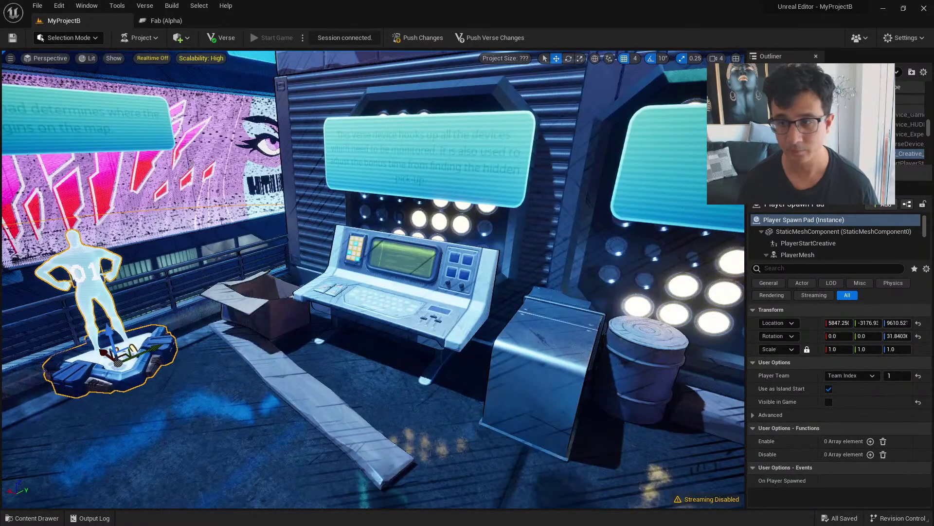
pyautogui.click(401, 325)
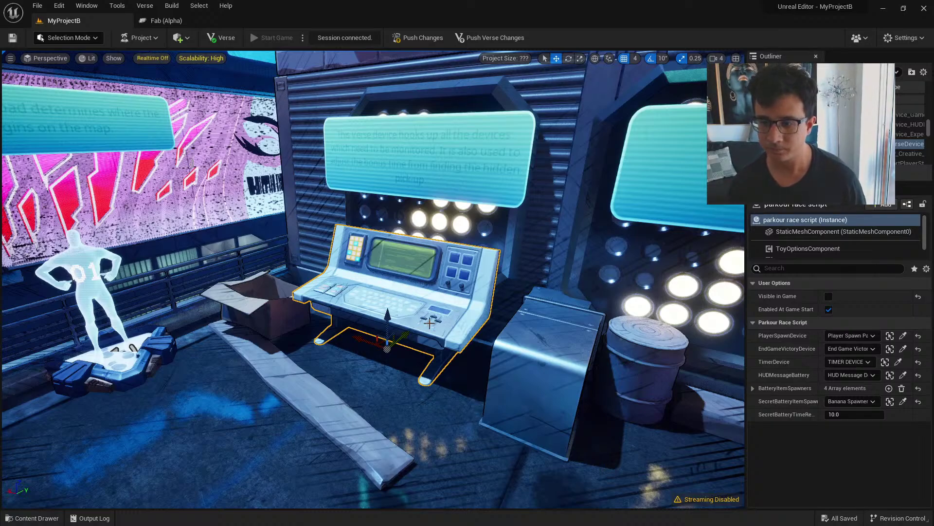
pyautogui.click(834, 250)
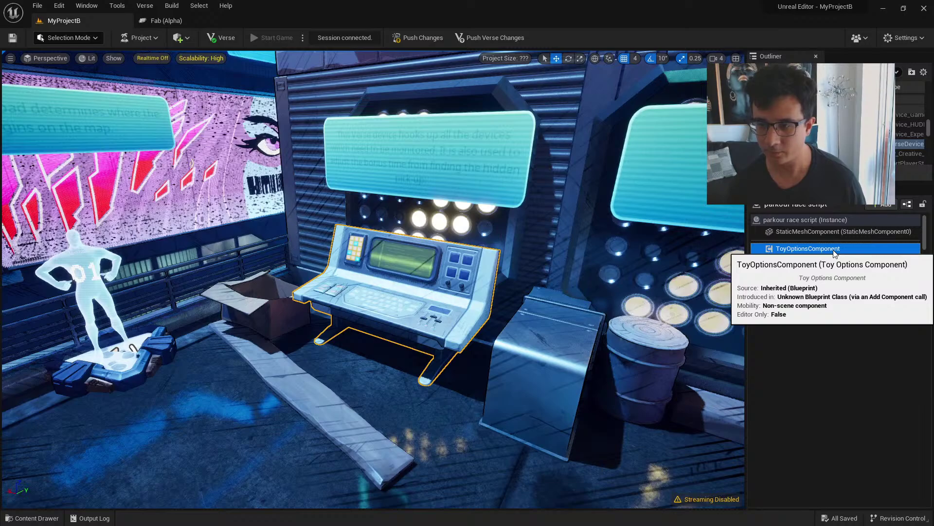
pyautogui.scroll(-1, 833, 250)
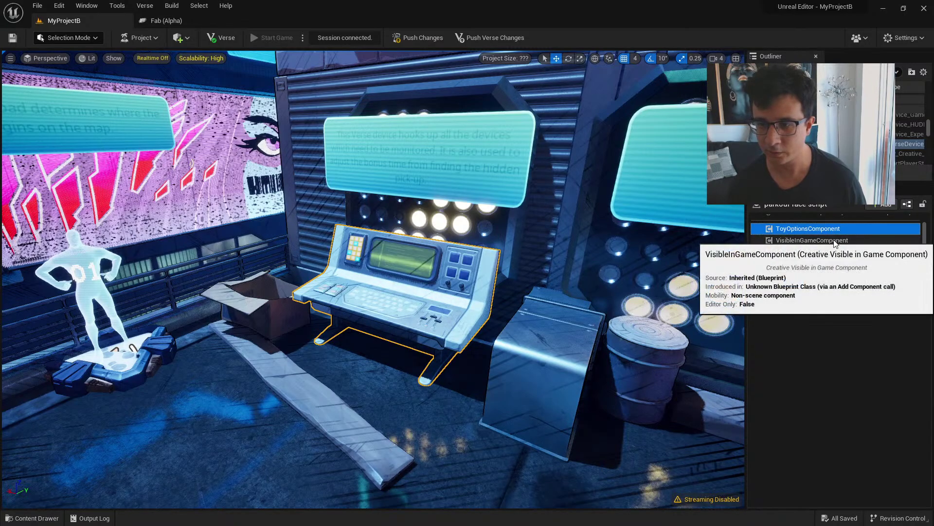
pyautogui.click(814, 252)
pyautogui.scroll(2, 814, 252)
pyautogui.click(812, 220)
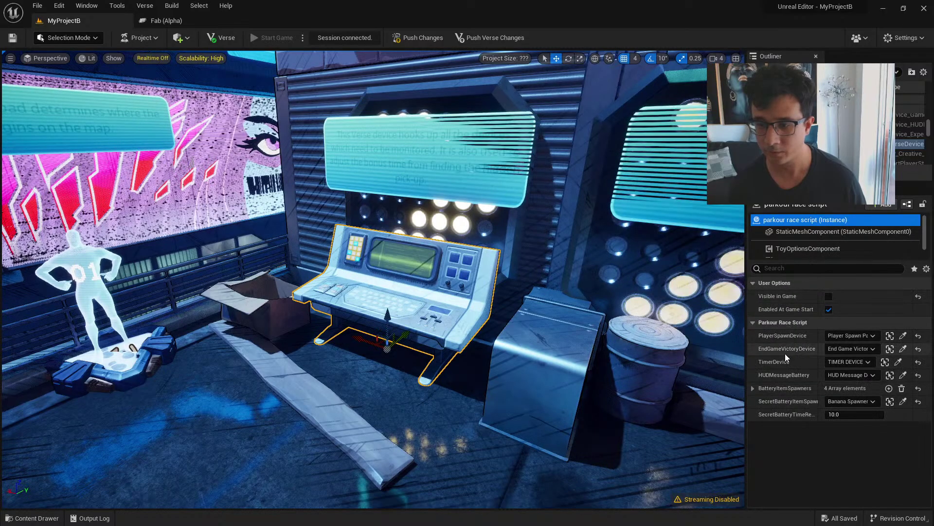
# Select the brick wall and the sci-fi city building in the level to examine their details
pyautogui.click(583, 396)
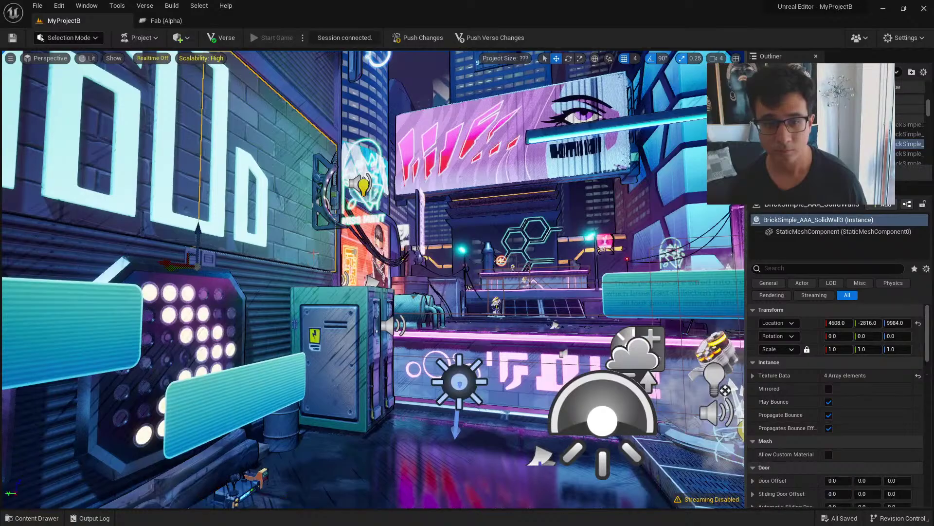
pyautogui.moveTo(360, 282); pyautogui.dragTo(467, 302, button='right')
pyautogui.hotkey('ctrl', 'space')
pyautogui.click(437, 308)
pyautogui.click(440, 274)
pyautogui.moveTo(440, 274); pyautogui.dragTo(414, 302, button='right')
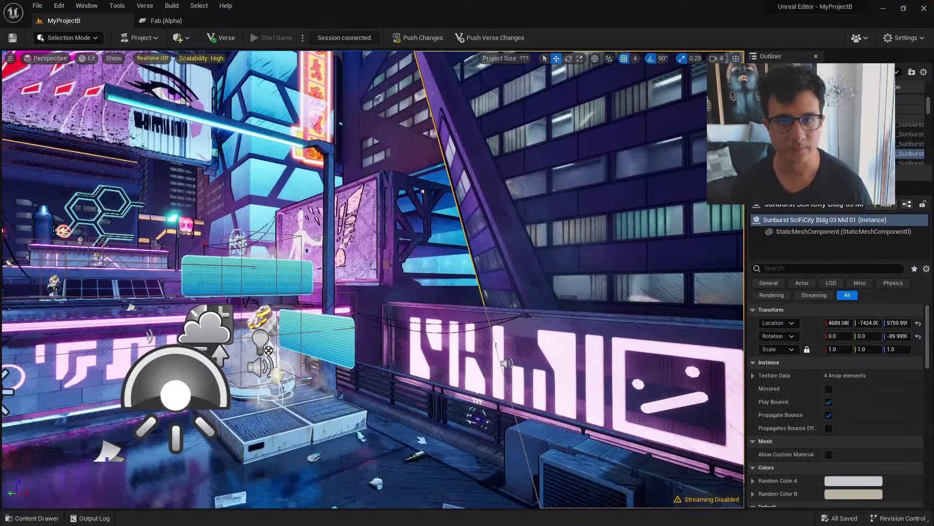
pyautogui.moveTo(373, 279); pyautogui.dragTo(314, 298, button='right')
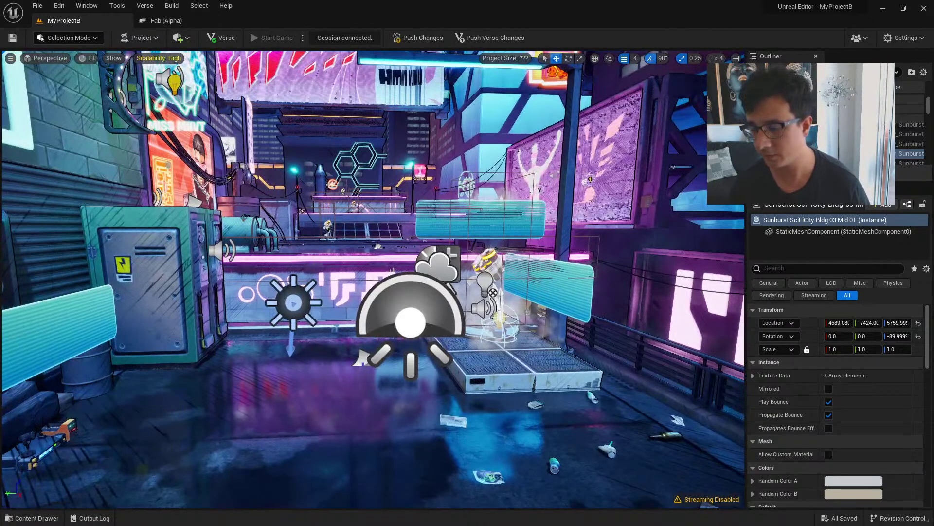
# Launch a new play session for the parkour project
pyautogui.hotkey('alt', 'Tab')
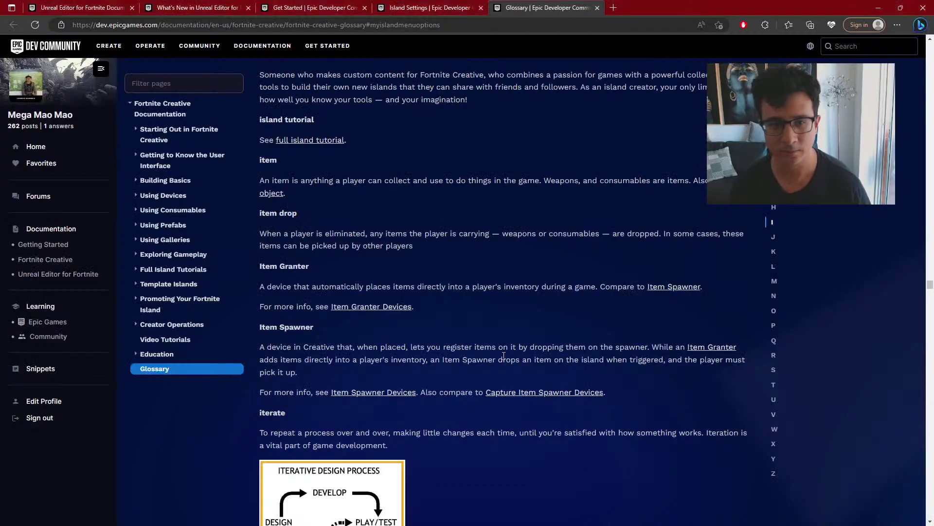
pyautogui.hotkey('alt', 'Tab')
pyautogui.scroll(-2, 392, 286)
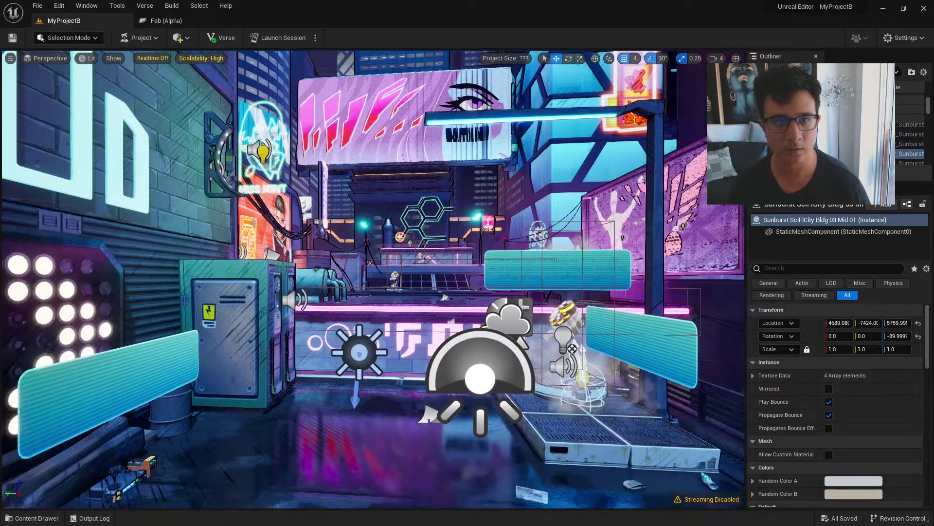
pyautogui.scroll(3, 392, 286)
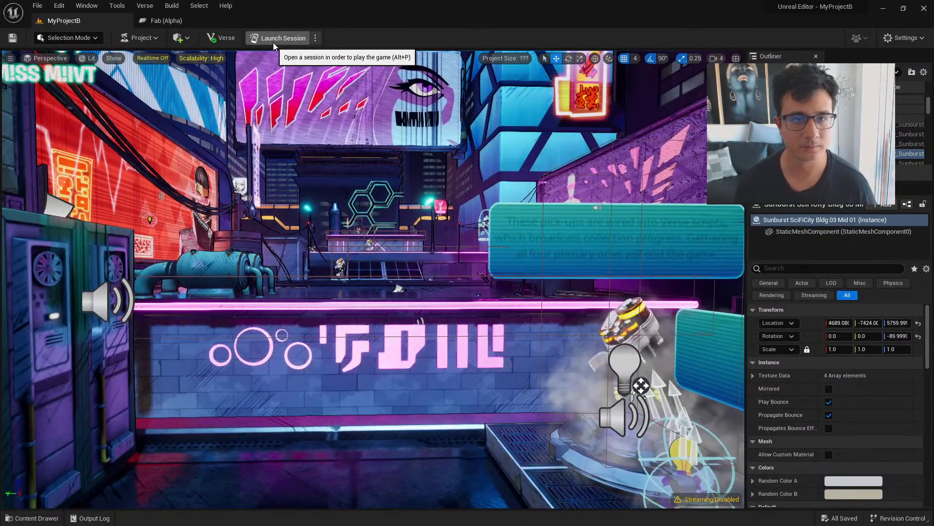
pyautogui.click(273, 42)
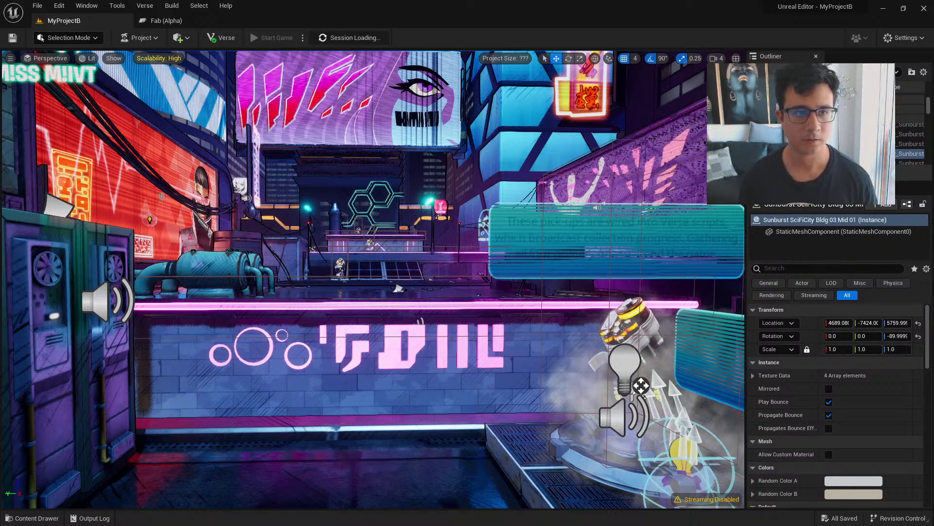
# Set the overall viewport scalability quality to Medium
pyautogui.click(161, 58)
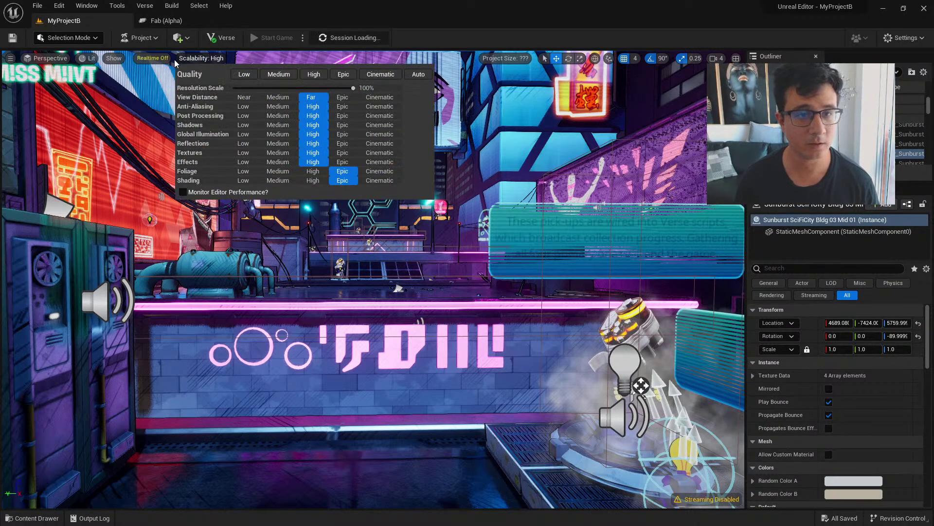
pyautogui.click(280, 75)
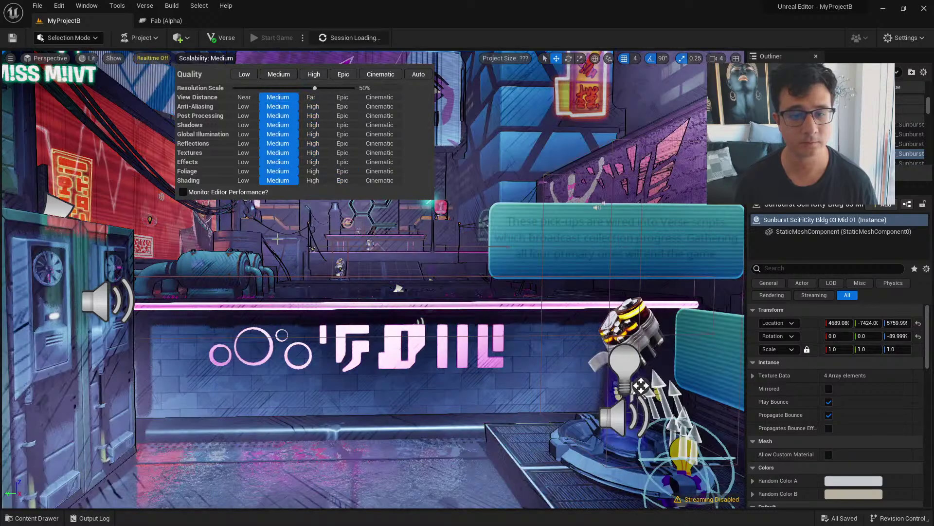
pyautogui.moveTo(277, 238); pyautogui.dragTo(284, 268, button='right')
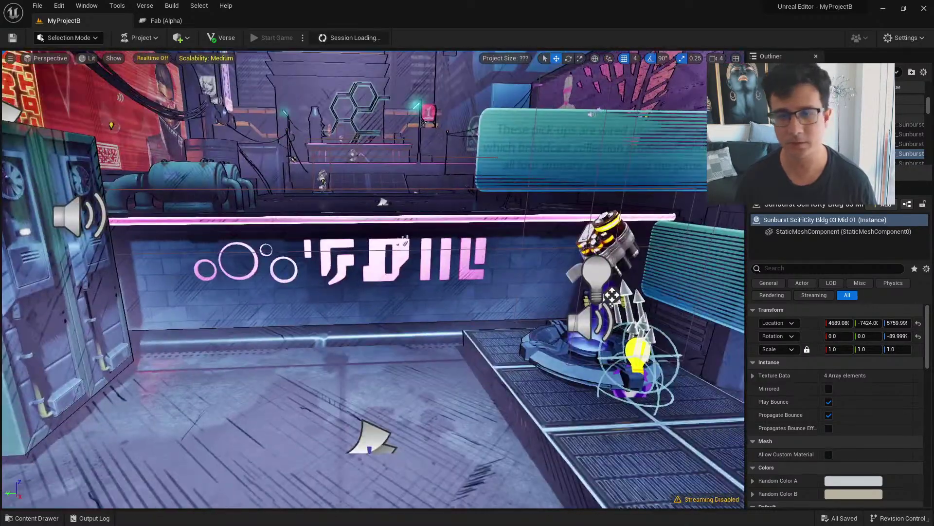
# Try to switch on realtime rendering in the viewport
pyautogui.click(155, 59)
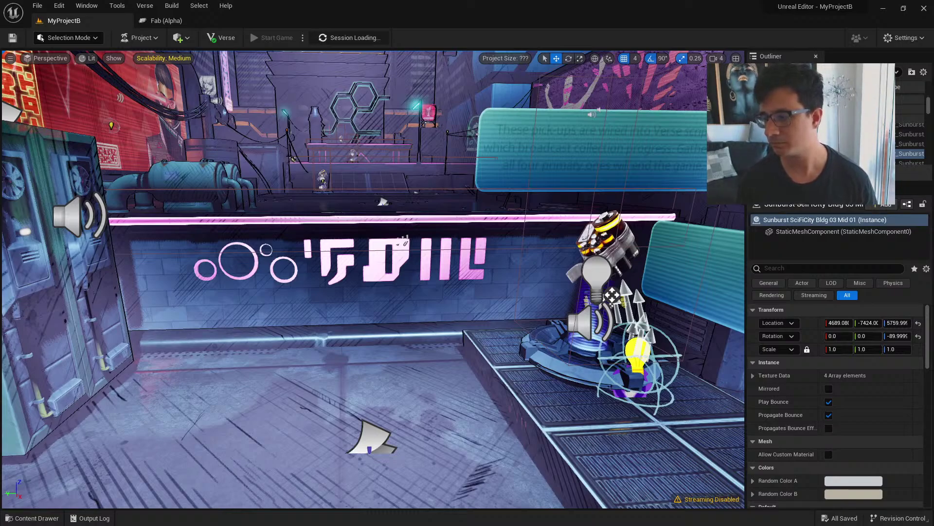
pyautogui.moveTo(603, 355); pyautogui.dragTo(659, 322, button='right')
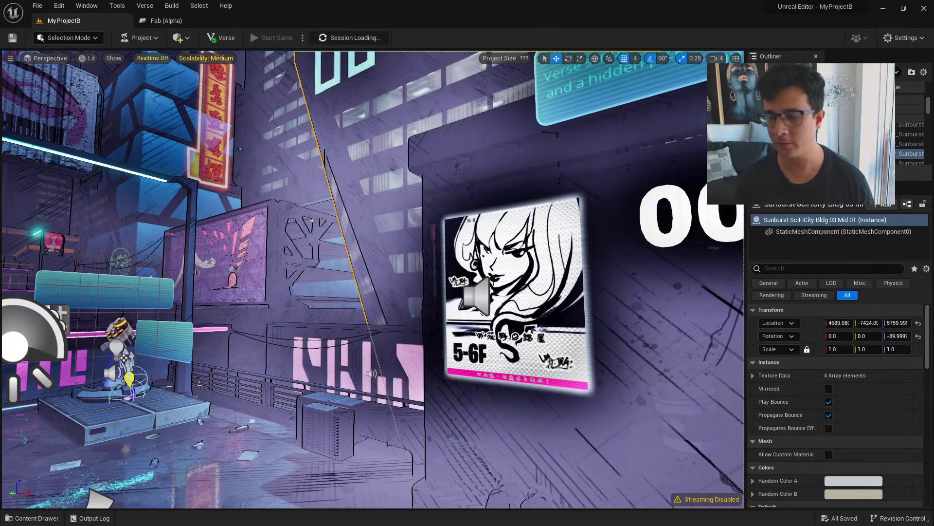
pyautogui.hotkey('ctrl', 'r')
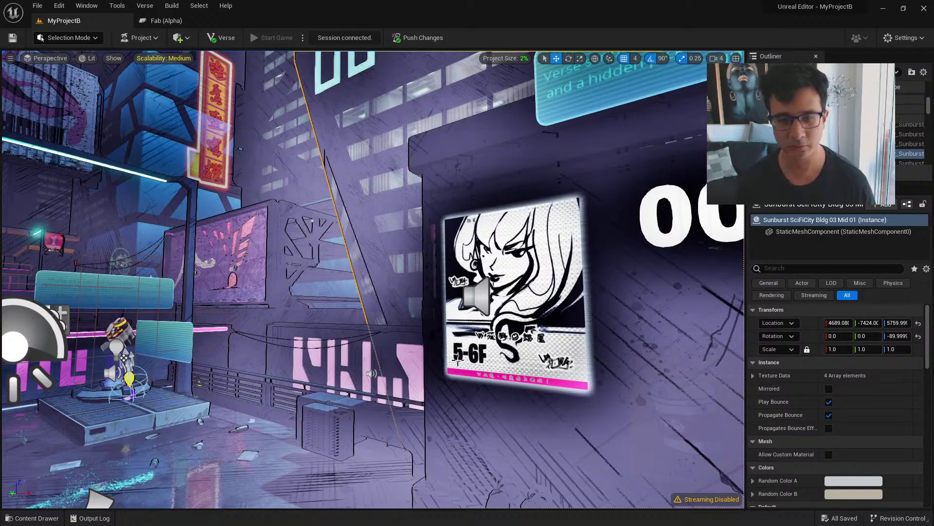
pyautogui.moveTo(373, 279); pyautogui.dragTo(296, 277, button='right')
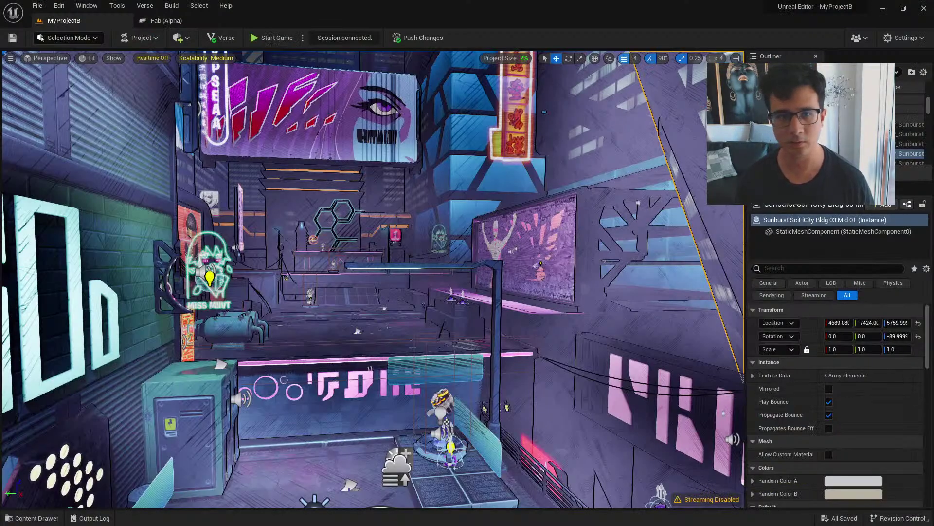
# Start the game in the connected session
pyautogui.moveTo(441, 254)
pyautogui.mouseDown(button='right')
pyautogui.moveTo(446, 287)
pyautogui.moveTo(443, 253)
pyautogui.mouseUp(button='right')
pyautogui.press('s')
pyautogui.press('w')
pyautogui.press('s')
pyautogui.press('s')
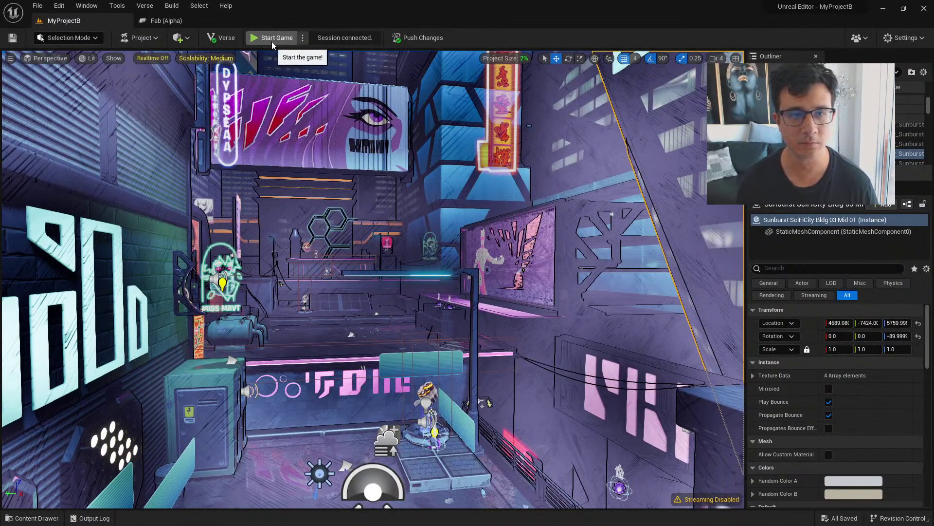
pyautogui.click(272, 42)
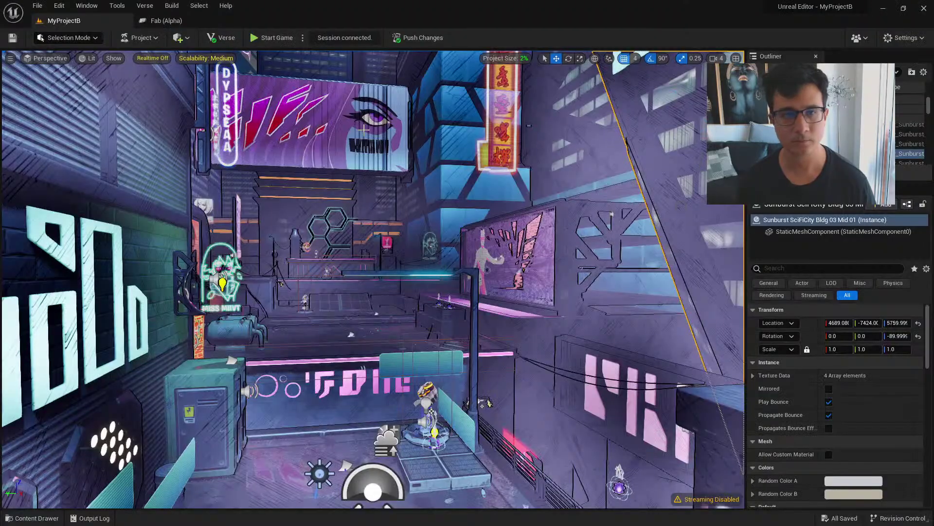
pyautogui.moveTo(340, 219); pyautogui.dragTo(302, 258, button='right')
pyautogui.press('w')
pyautogui.press('s')
pyautogui.press('q')
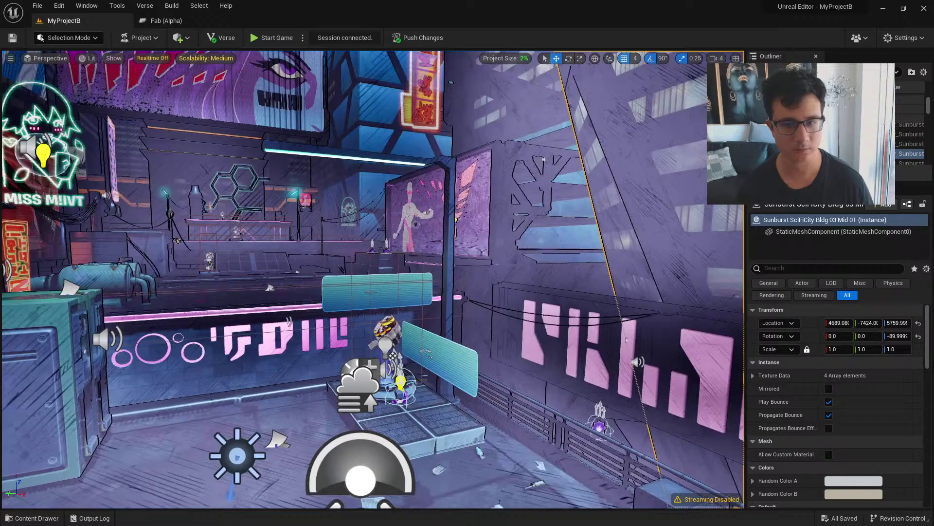
pyautogui.moveTo(373, 279); pyautogui.dragTo(353, 268, button='right')
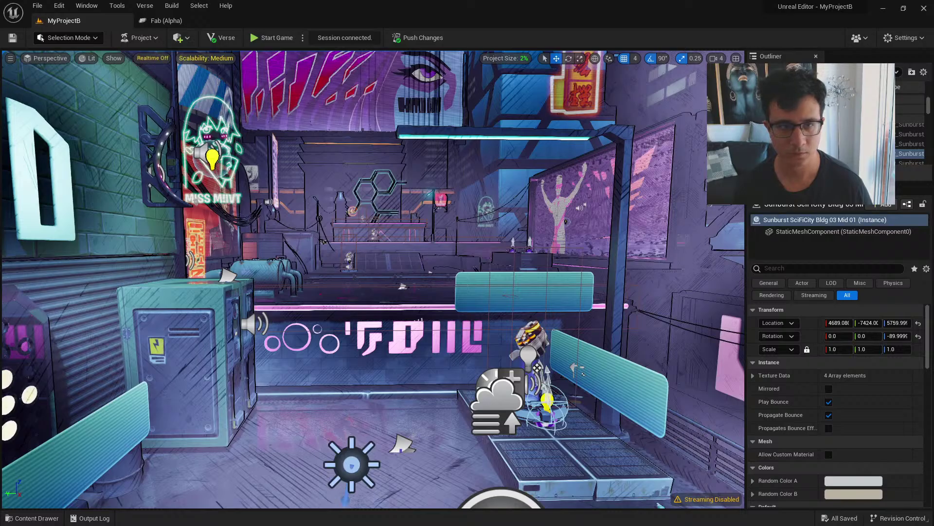
# Review the session options for live editing, automatic game start and launch platform
pyautogui.moveTo(347, 300); pyautogui.dragTo(347, 301, button='right')
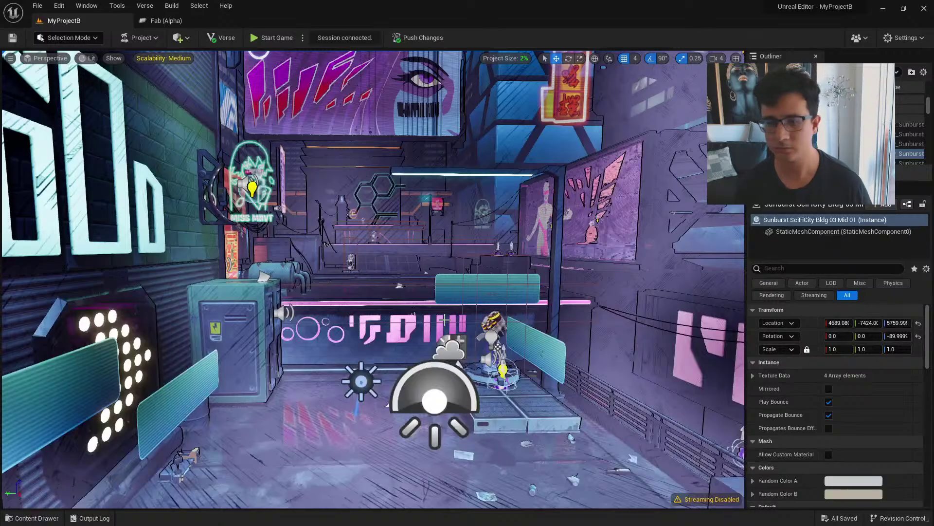
pyautogui.moveTo(283, 277); pyautogui.dragTo(244, 42, button='right')
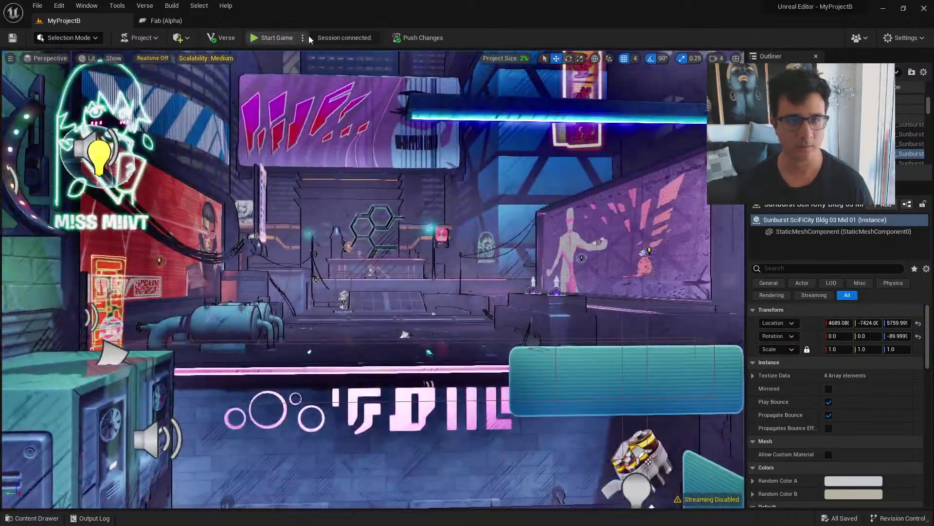
pyautogui.click(302, 38)
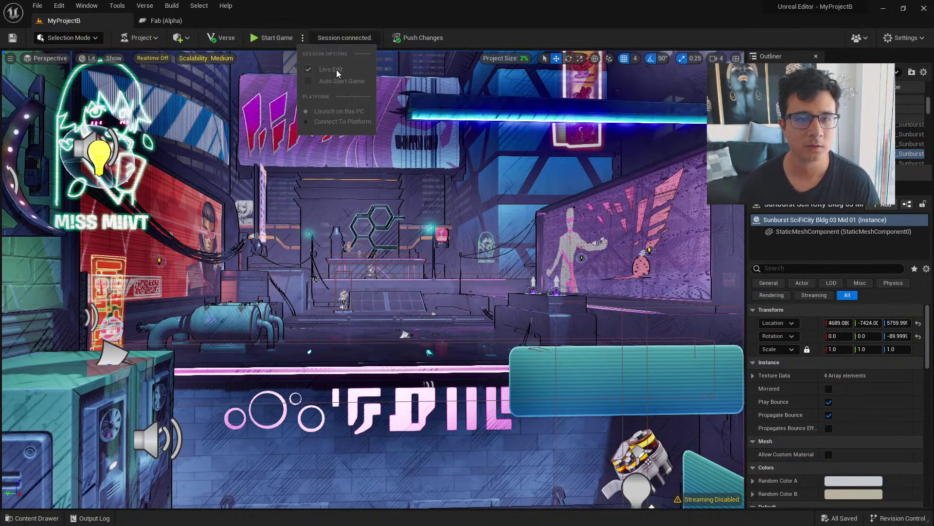
pyautogui.click(283, 40)
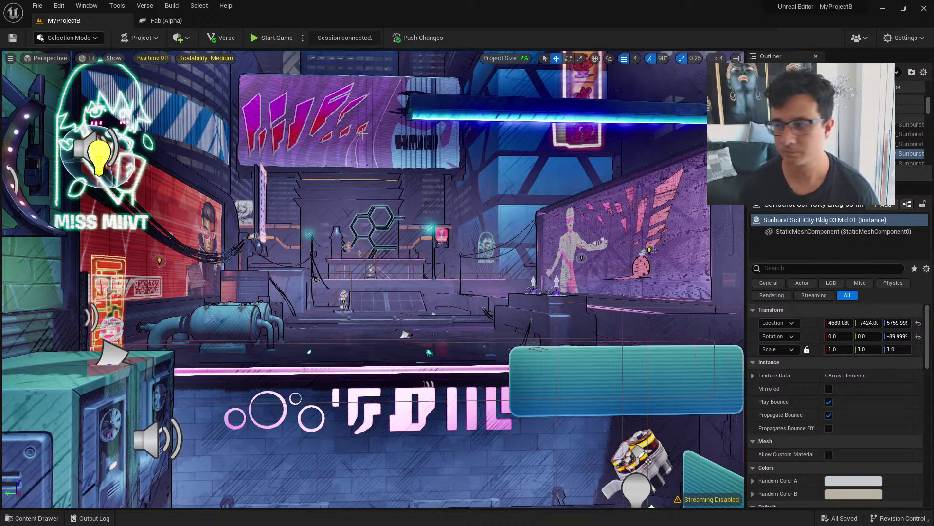
# Open the Fab asset library and remove the 3D Models restriction from its asset search
pyautogui.moveTo(395, 219); pyautogui.dragTo(155, 177, button='right')
pyautogui.rightClick(351, 388)
pyautogui.press('Escape')
pyautogui.press('w')
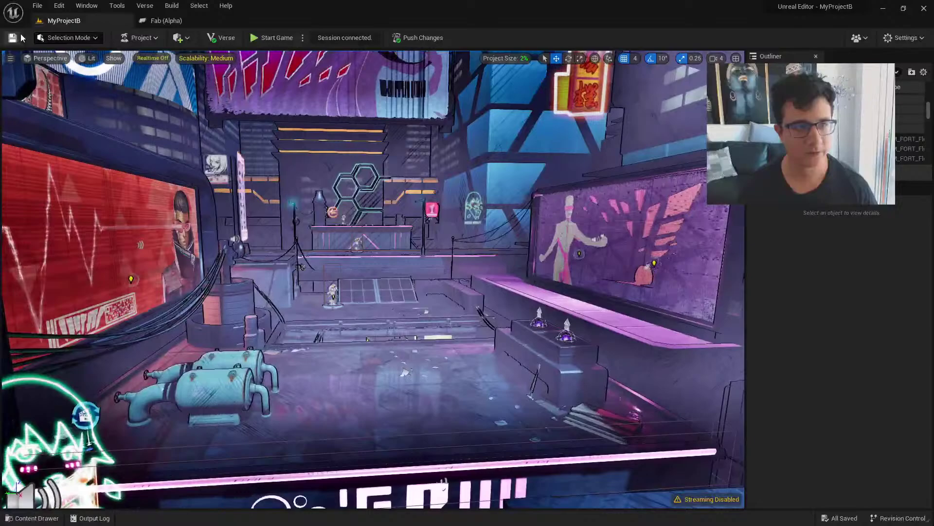
pyautogui.click(178, 38)
pyautogui.click(223, 69)
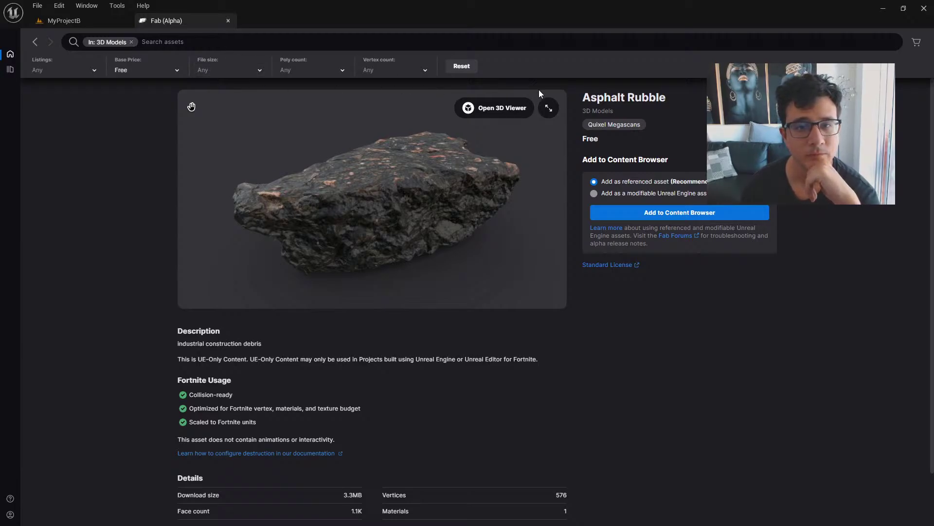
pyautogui.click(131, 42)
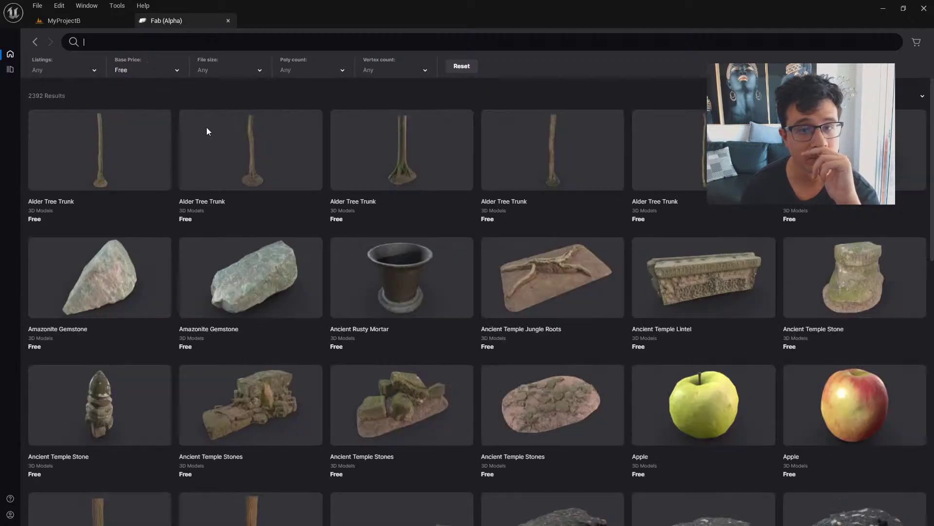
# Check which choices the listing, base price and file size filters offer in Fab
pyautogui.click(87, 75)
pyautogui.click(158, 72)
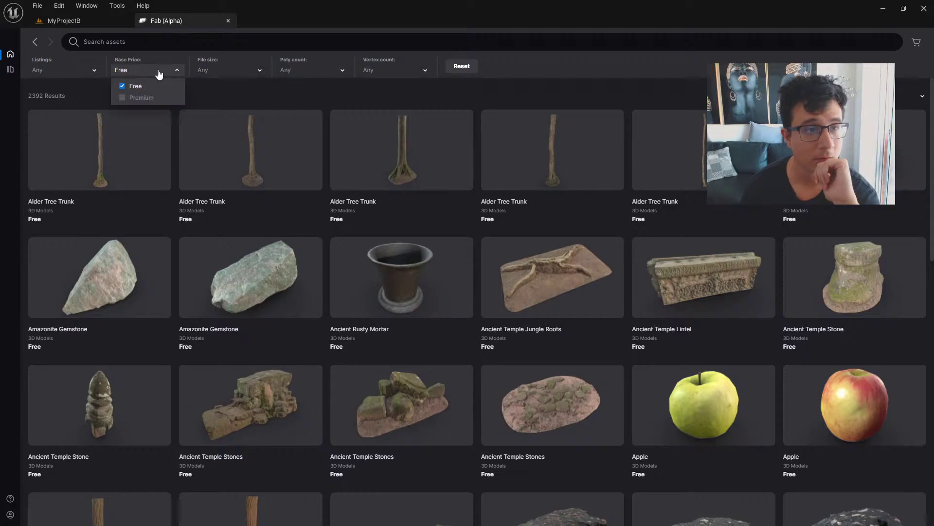
pyautogui.click(225, 74)
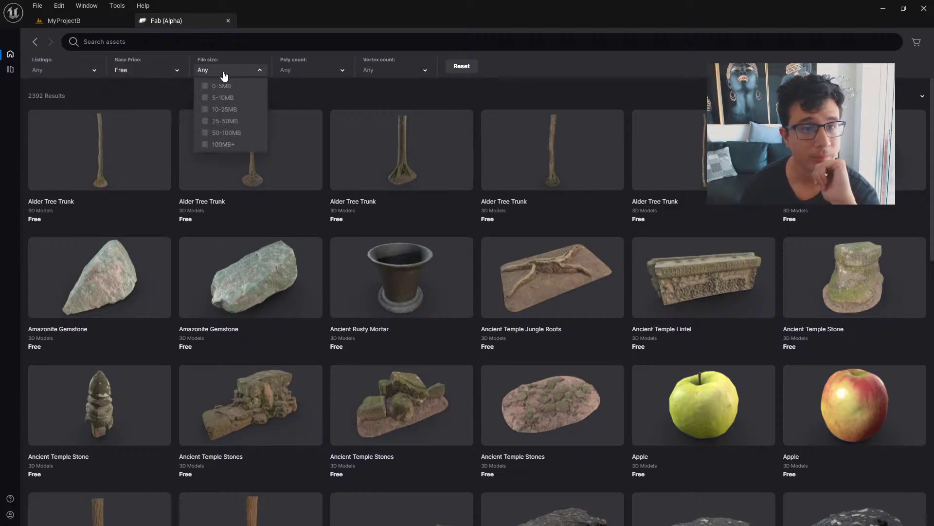
# Browse the free Fab assets page by page, from the first page through to page 4
pyautogui.scroll(-12, 528, 175)
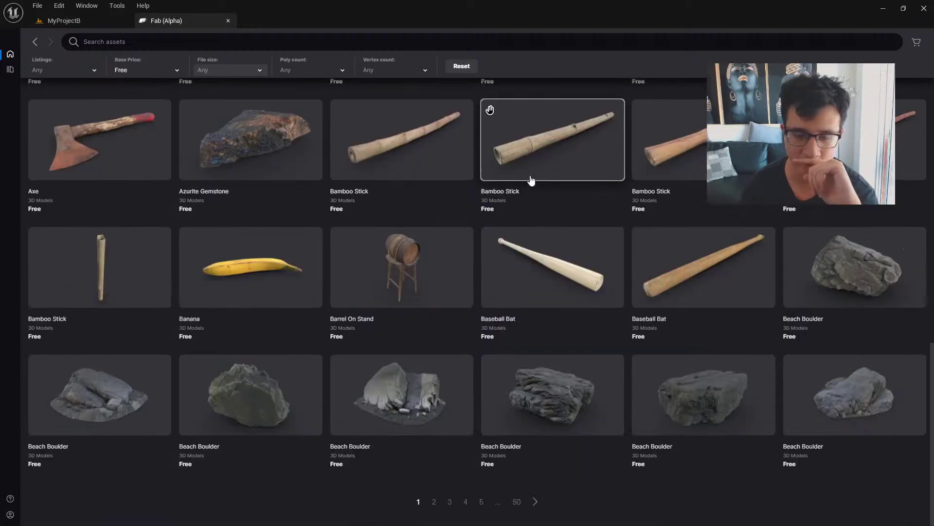
pyautogui.click(535, 501)
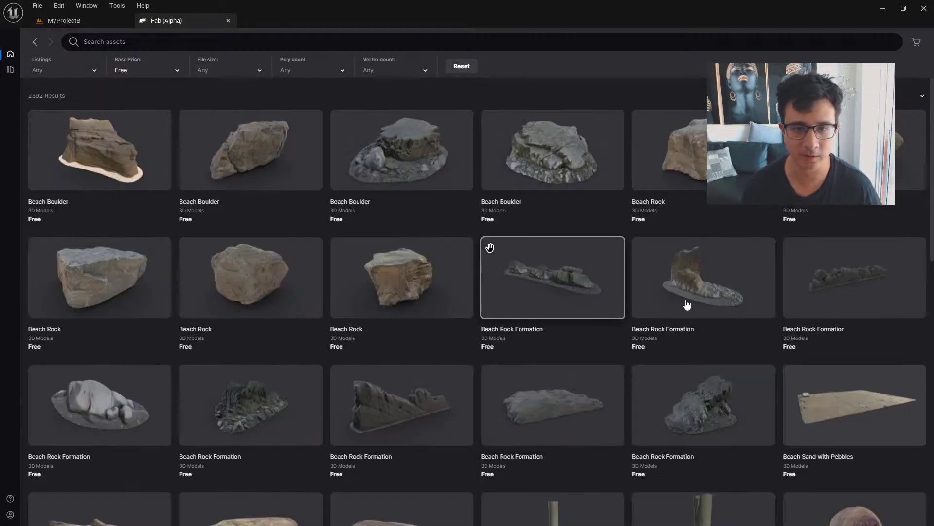
pyautogui.scroll(-10, 691, 318)
pyautogui.scroll(-5, 691, 317)
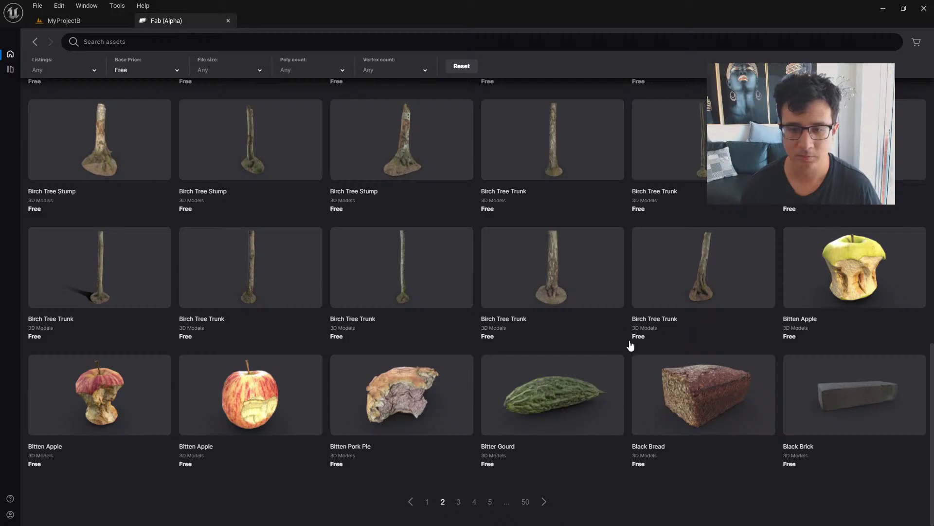
pyautogui.click(548, 504)
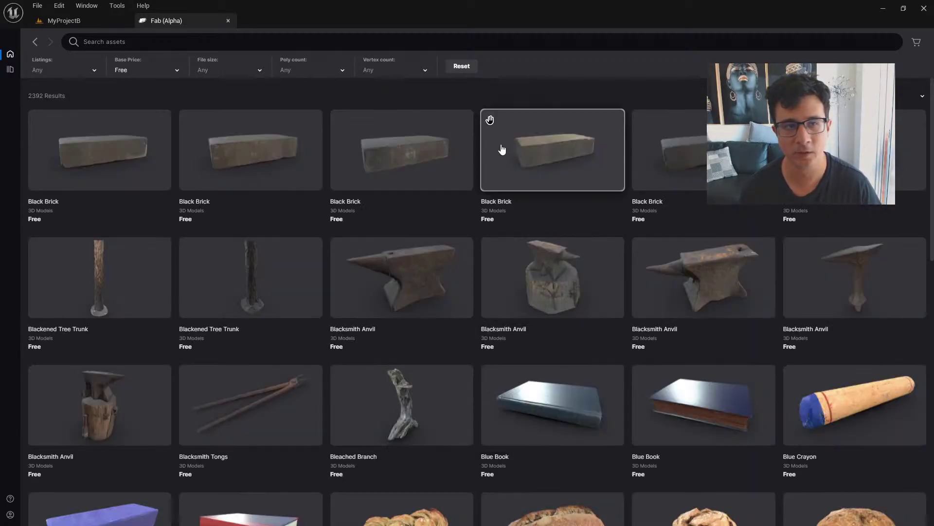
pyautogui.moveTo(15, 71)
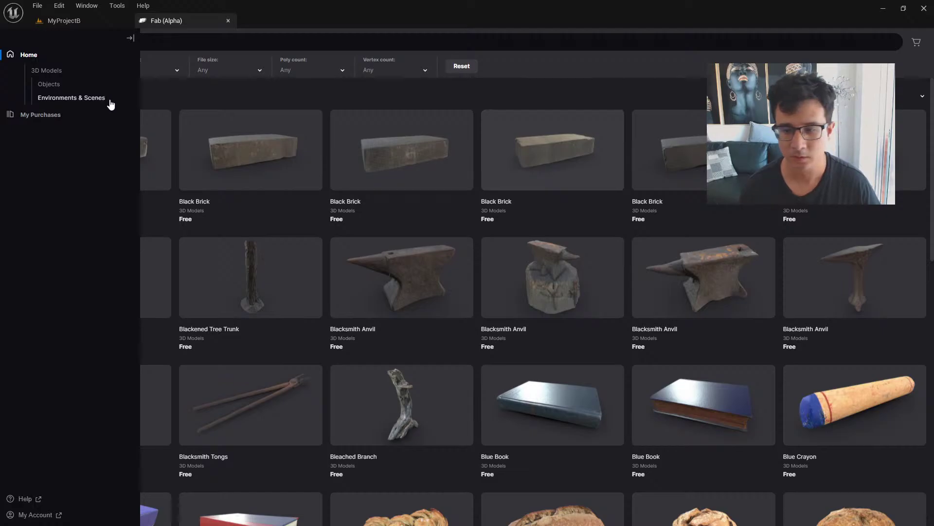
pyautogui.scroll(-12, 577, 303)
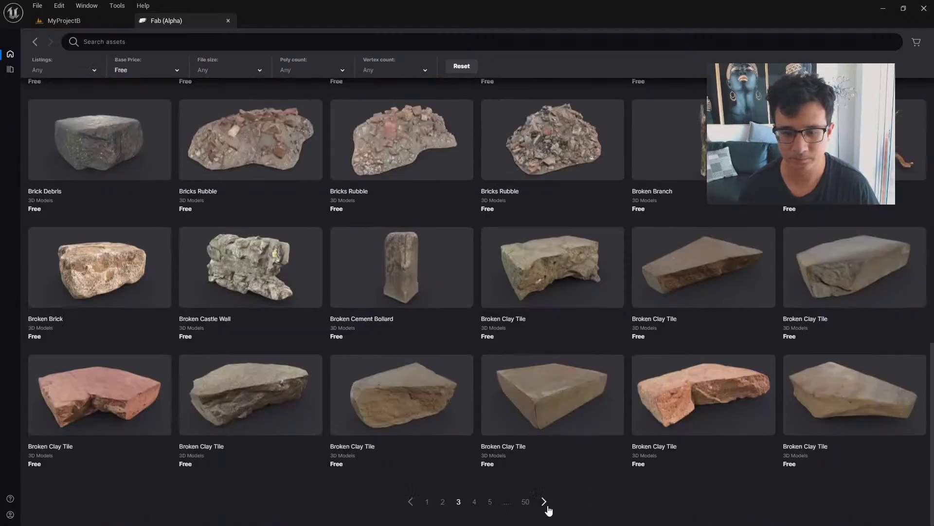
pyautogui.click(545, 505)
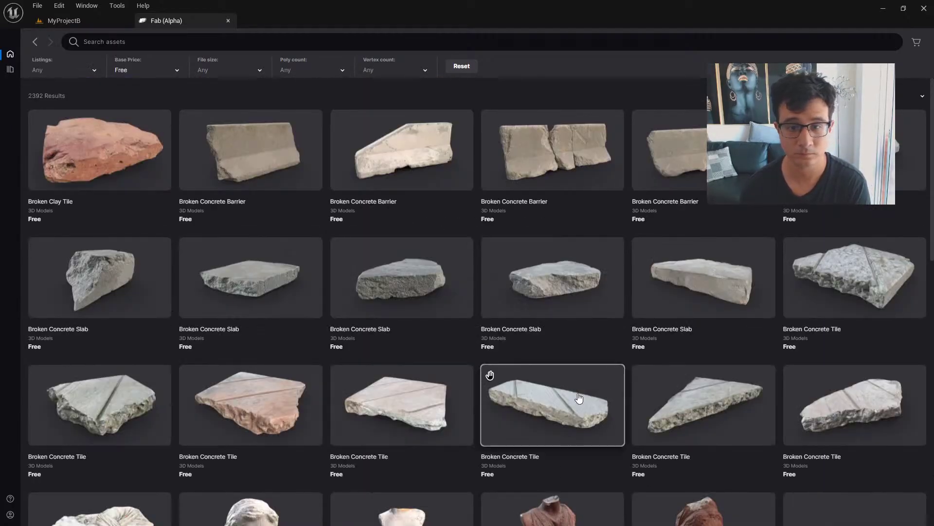
# Place the Broken Concrete Barrier made of cracked sections from Fab onto the open floor of the MyProjectB level
pyautogui.scroll(-4, 597, 298)
pyautogui.scroll(4, 596, 298)
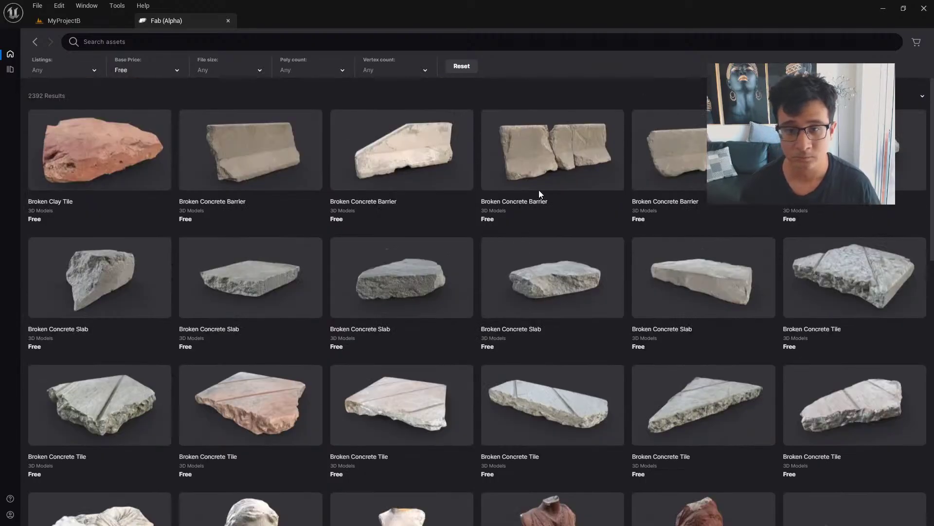
pyautogui.click(552, 167)
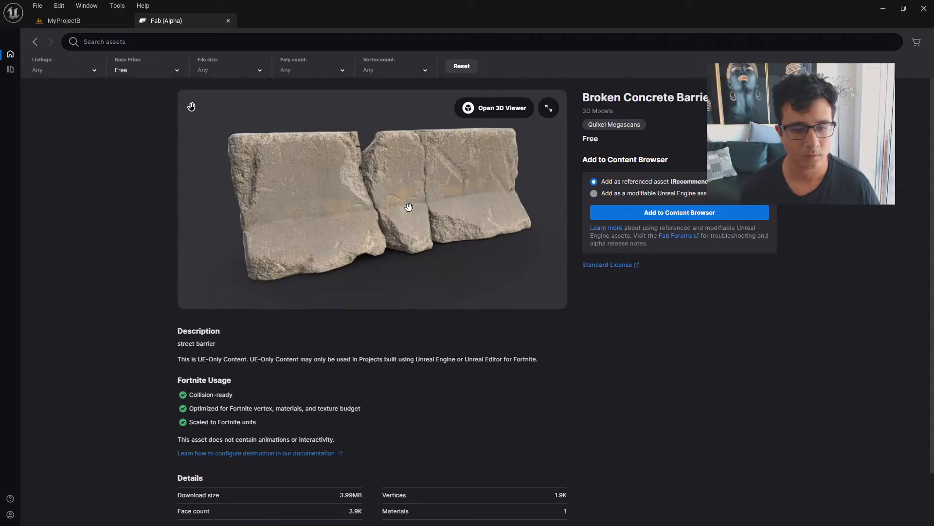
pyautogui.moveTo(167, 115); pyautogui.dragTo(100, 22)
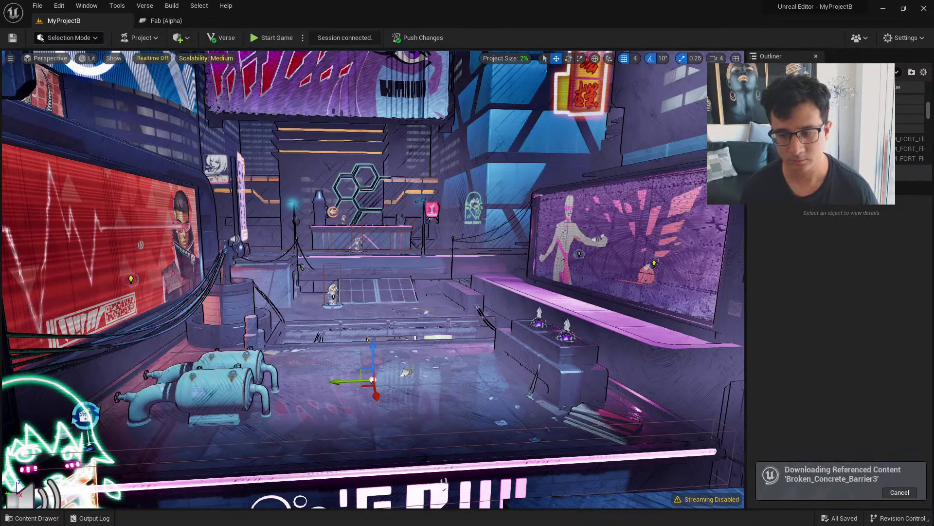
# Scale the placed concrete barrier uniformly to 2.25
pyautogui.press('s')
pyautogui.moveTo(373, 280)
pyautogui.mouseDown(button='right')
pyautogui.moveTo(384, 389)
pyautogui.moveTo(377, 341)
pyautogui.moveTo(387, 273)
pyautogui.moveTo(386, 331)
pyautogui.moveTo(423, 333)
pyautogui.moveTo(417, 338)
pyautogui.moveTo(457, 323)
pyautogui.moveTo(316, 344)
pyautogui.mouseUp(button='right')
pyautogui.press('w')
pyautogui.press('w')
pyautogui.press('s')
pyautogui.press('r')
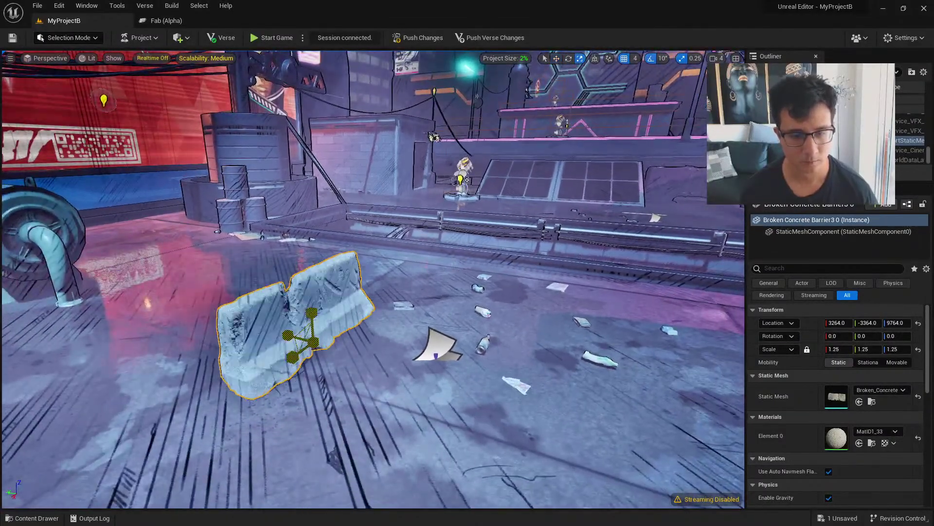
pyautogui.moveTo(292, 358); pyautogui.dragTo(335, 329)
pyautogui.moveTo(336, 331); pyautogui.dragTo(419, 331, button='right')
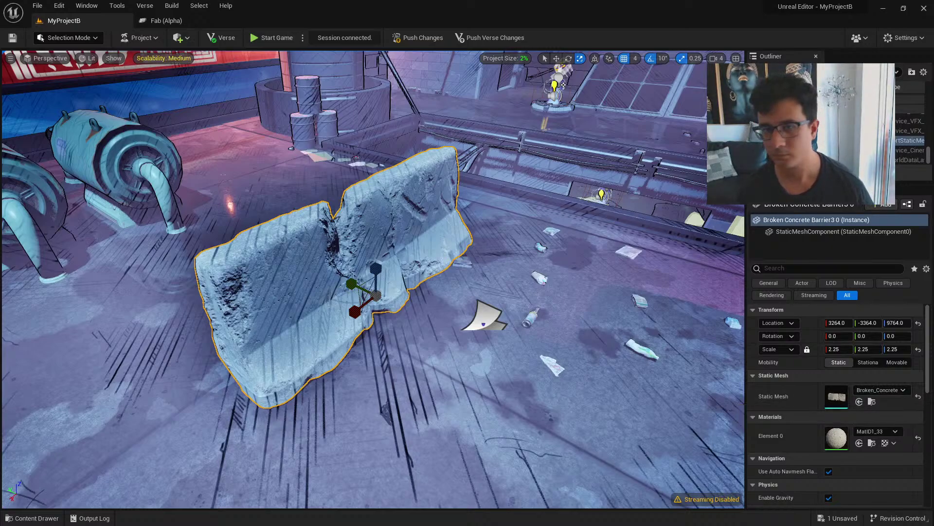
# Rotate the concrete barrier 90 degrees about its vertical axis
pyautogui.moveTo(356, 372); pyautogui.dragTo(422, 366, button='right')
pyautogui.press('e')
pyautogui.moveTo(306, 382); pyautogui.dragTo(266, 346)
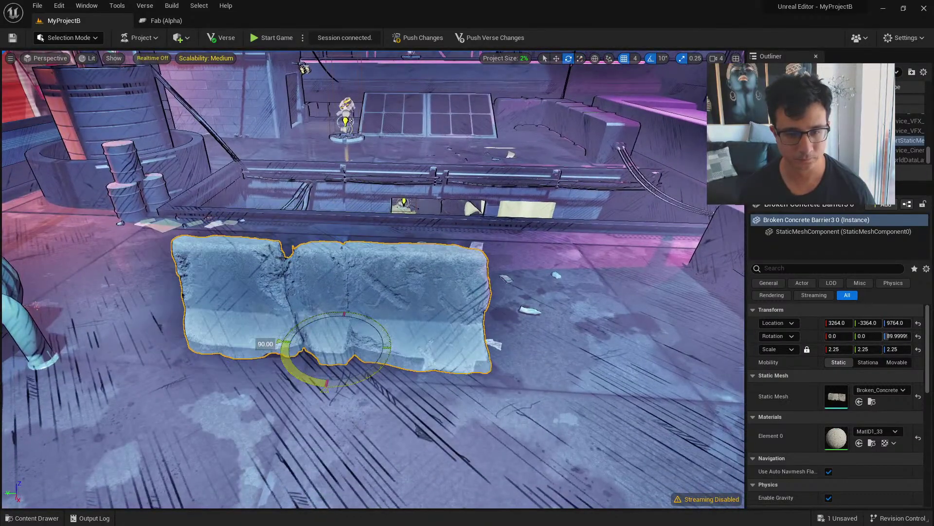
# Start the game in the connected session and run the character to the floating pink device beside the light panels
pyautogui.moveTo(479, 376); pyautogui.dragTo(536, 363, button='right')
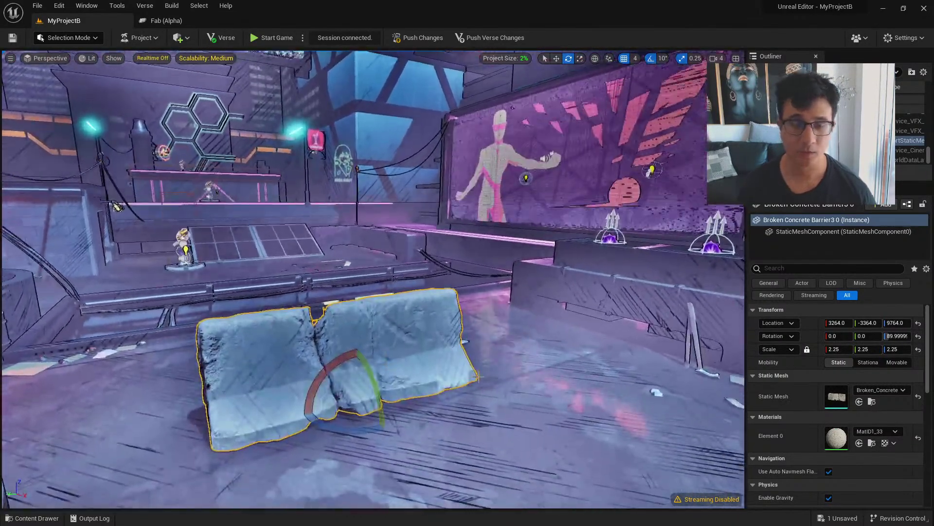
pyautogui.hotkey('alt', 'p')
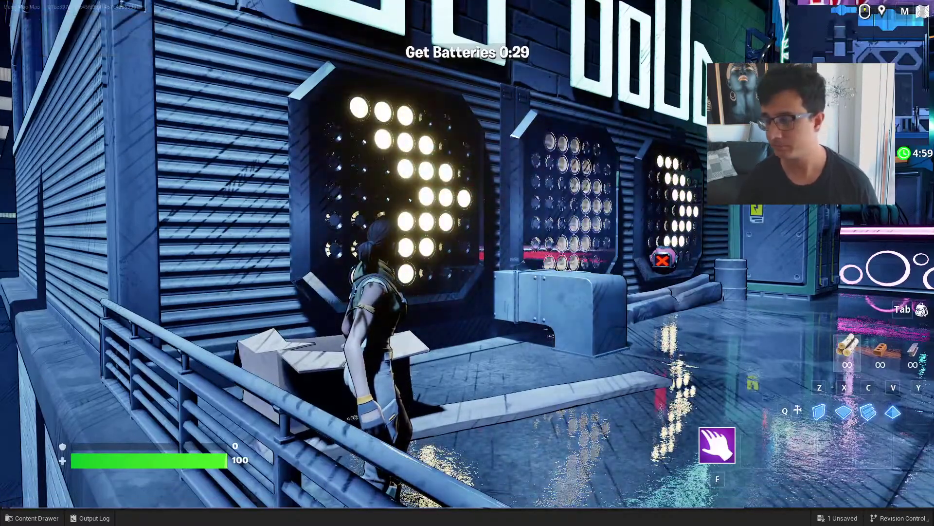
pyautogui.press('w')
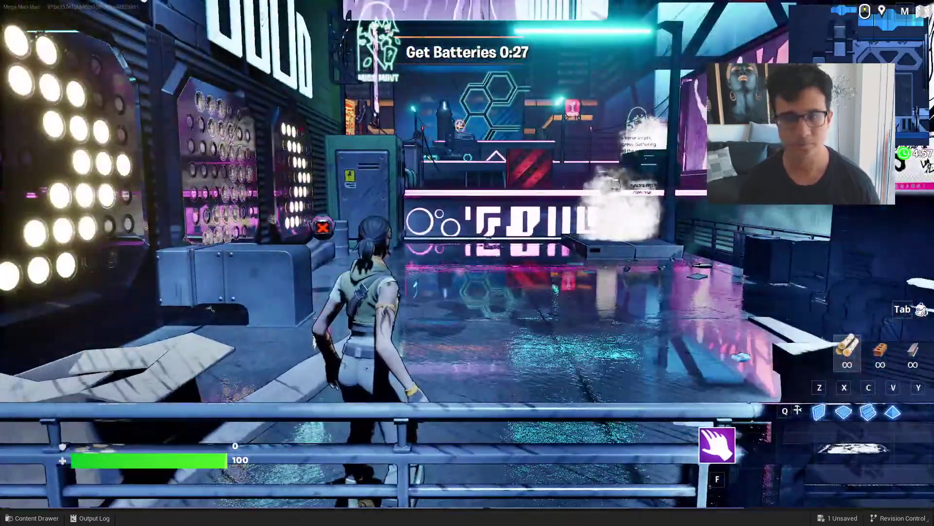
pyautogui.press('w')
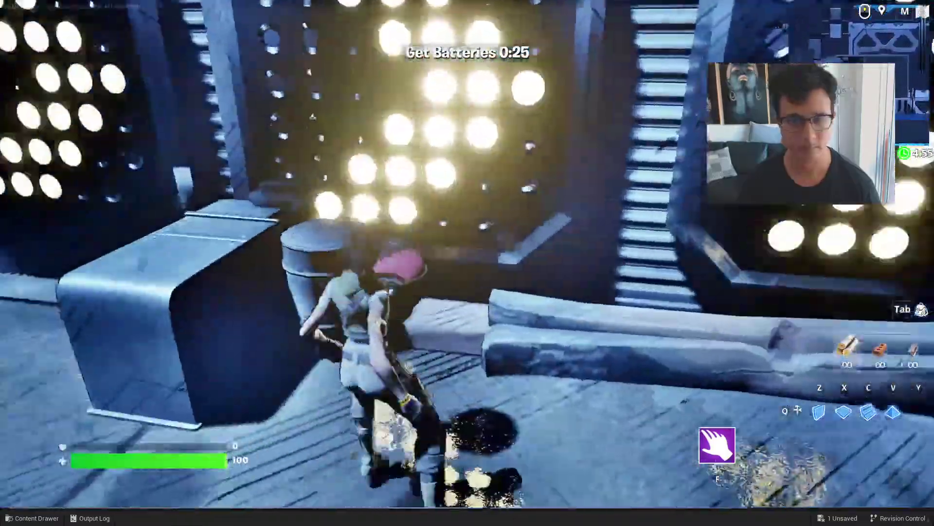
pyautogui.click(467, 263)
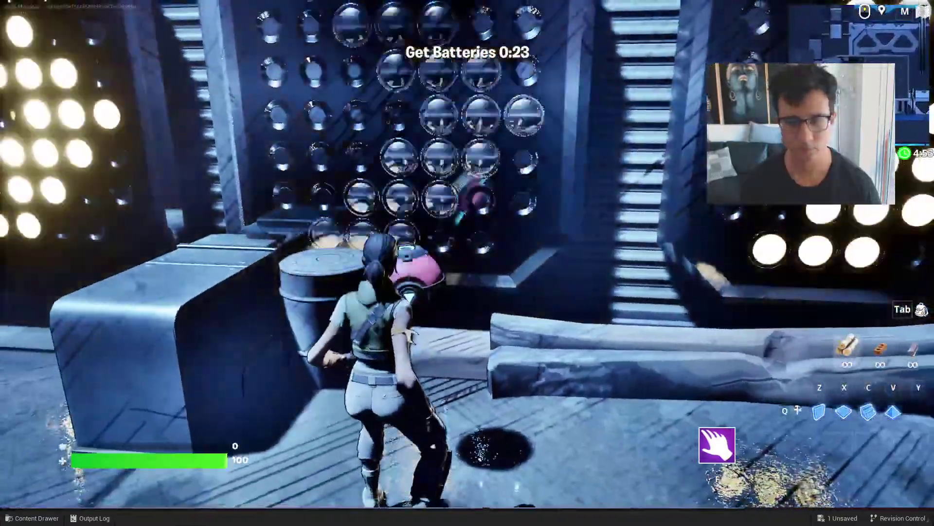
pyautogui.press('w')
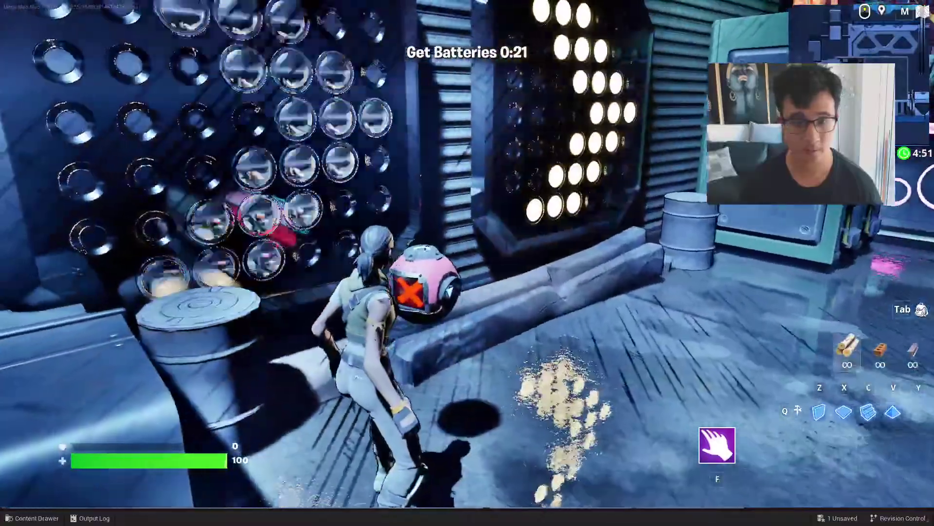
pyautogui.press('w')
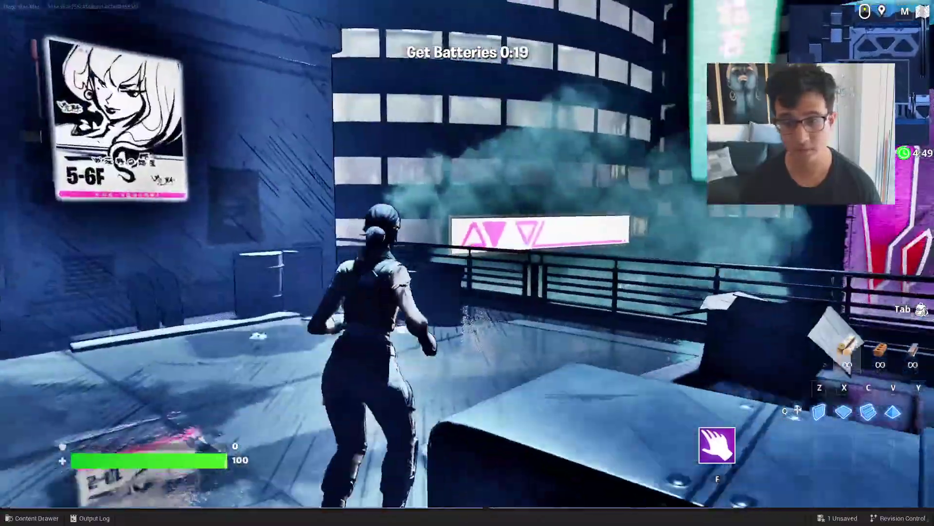
# Run the character across the rooftop to the steaming vent and collect a battery
pyautogui.press('w')
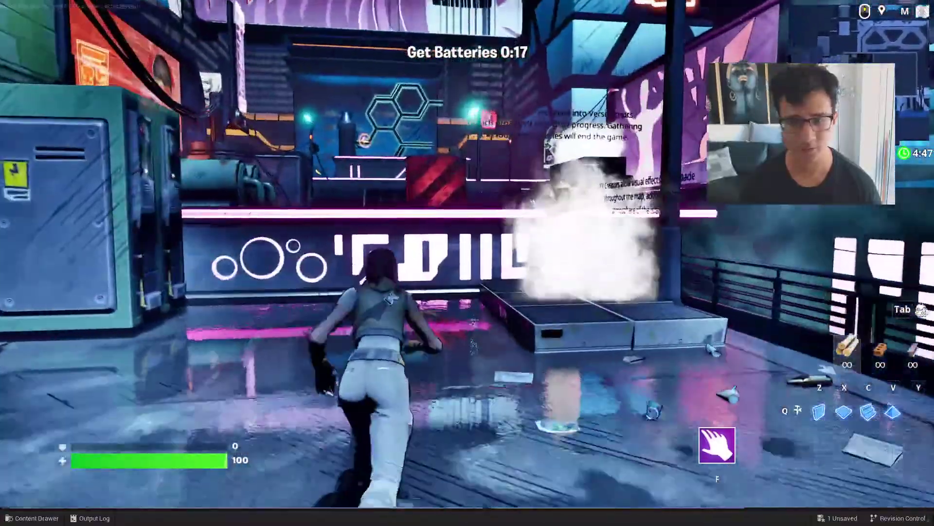
pyautogui.press('w')
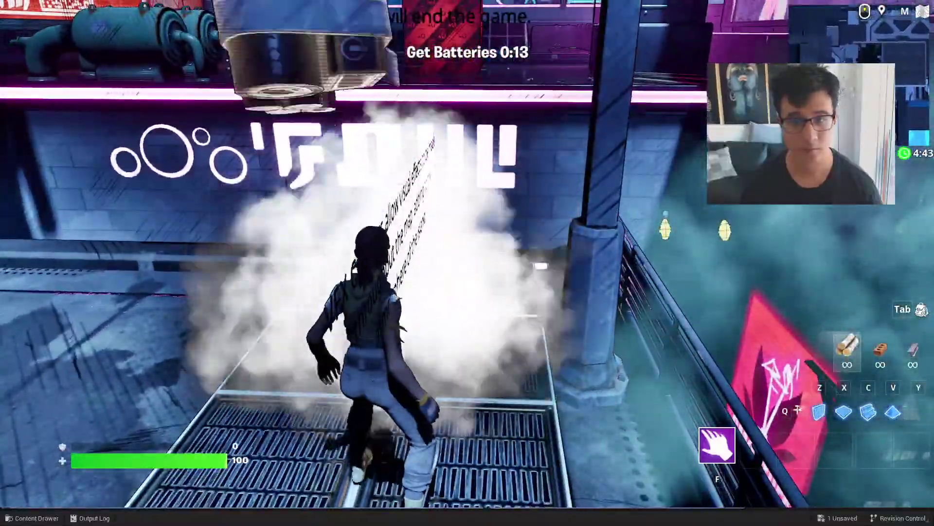
pyautogui.press('w')
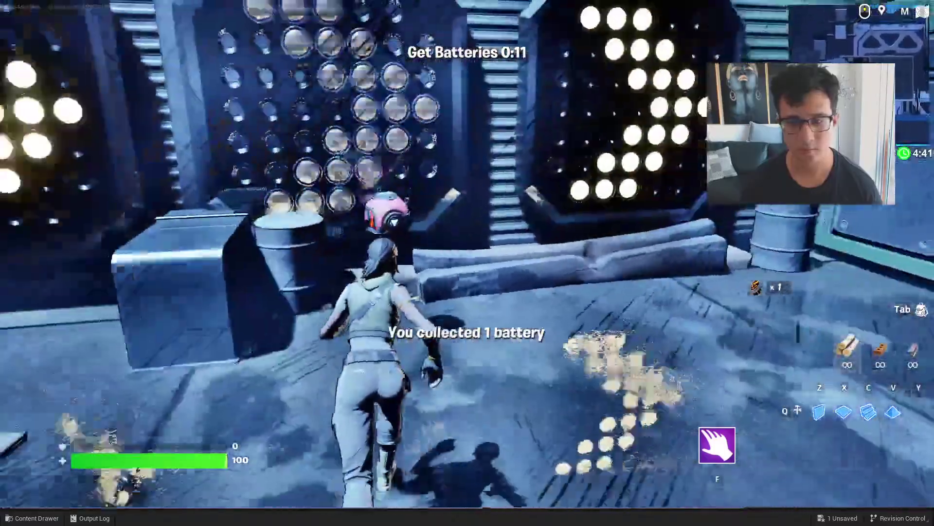
pyautogui.press('w')
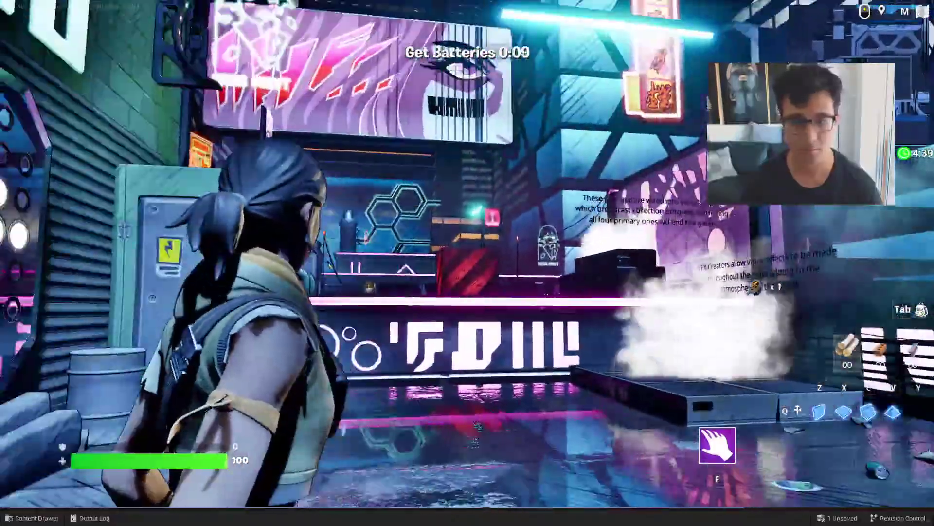
# Try to get the character from the steaming vent up onto the neon-edged ledge
pyautogui.press('w')
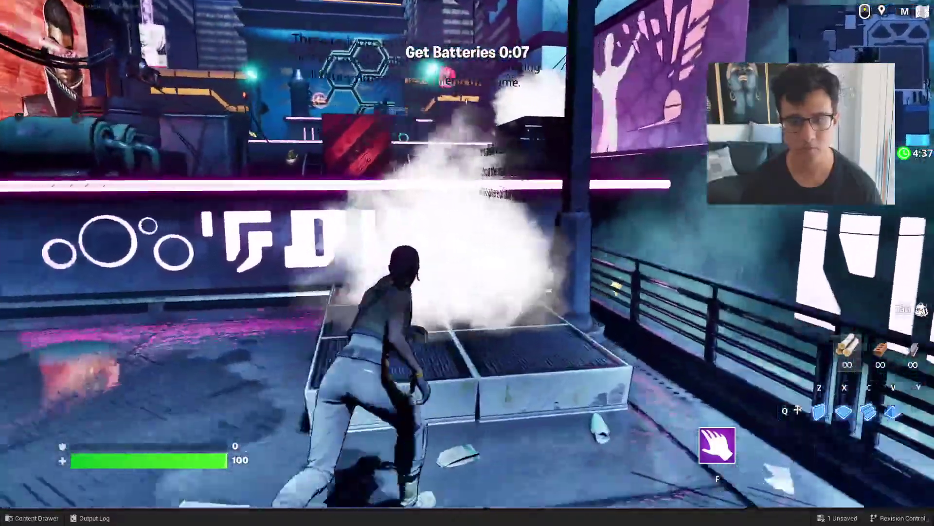
pyautogui.press('w')
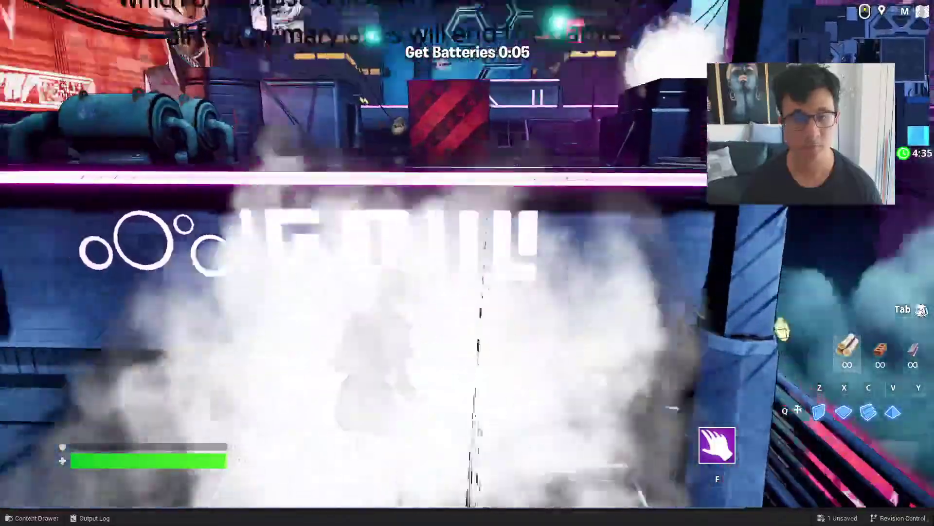
pyautogui.press('w')
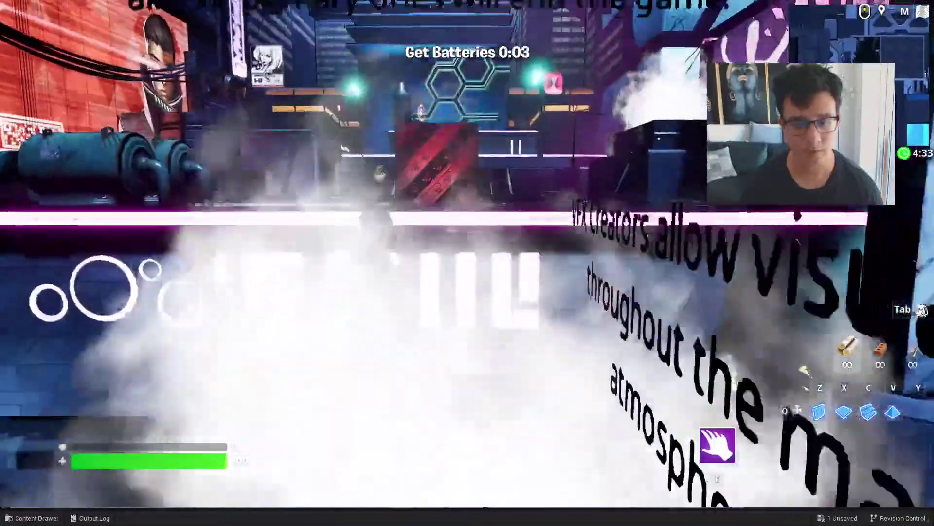
pyautogui.press('s')
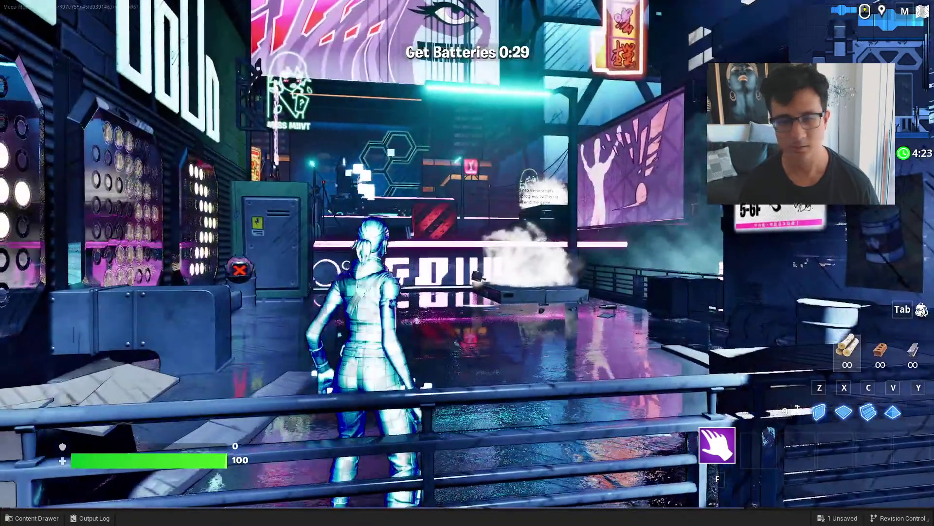
# Build a wooden floor at the neon-edged wall beside the vent and climb over it onto the upper rooftop
pyautogui.press('w')
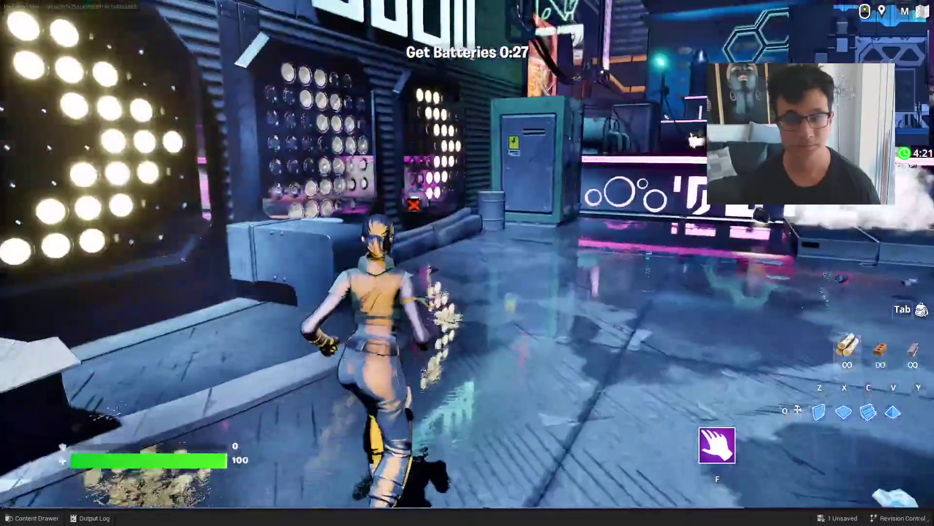
pyautogui.press('w')
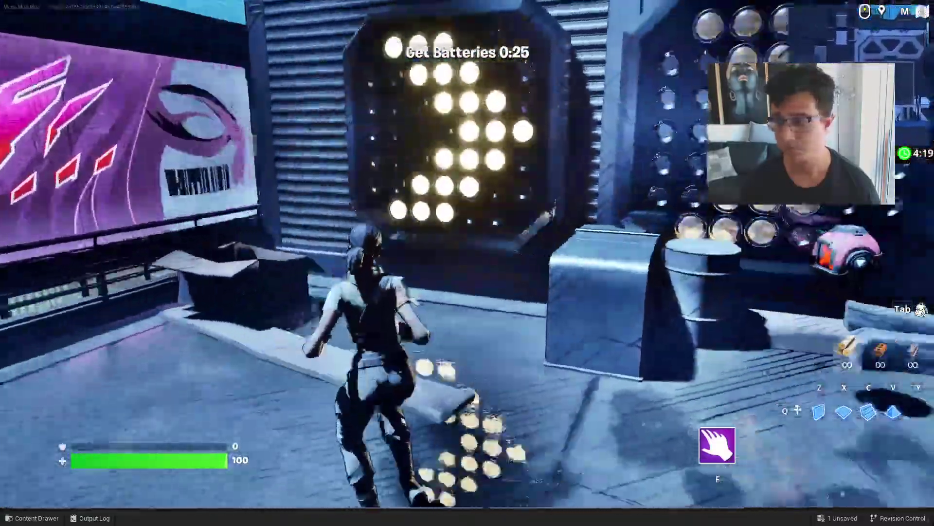
pyautogui.press('w')
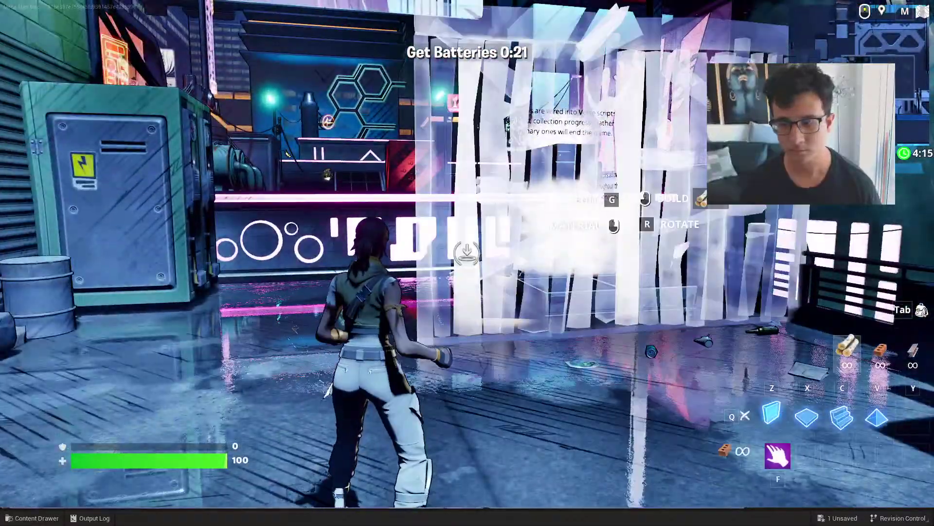
pyautogui.press('w')
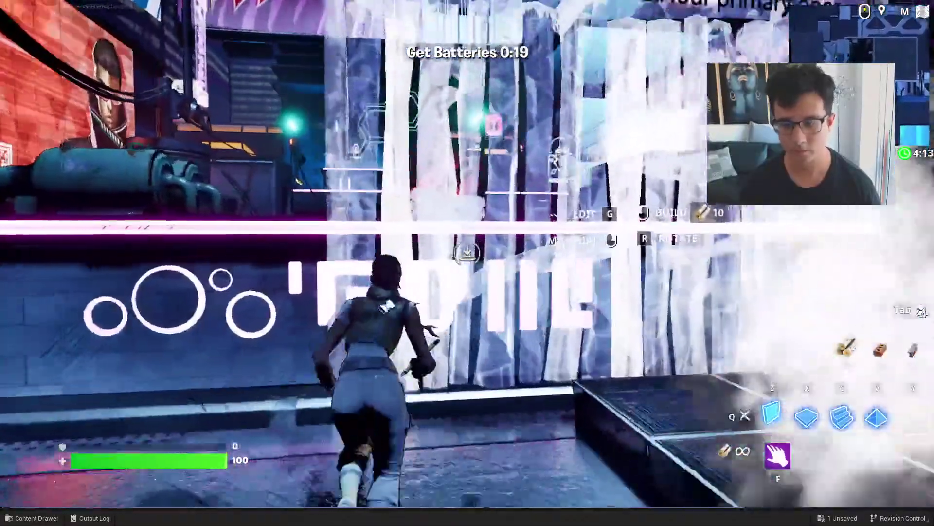
pyautogui.press('w')
pyautogui.press('w')
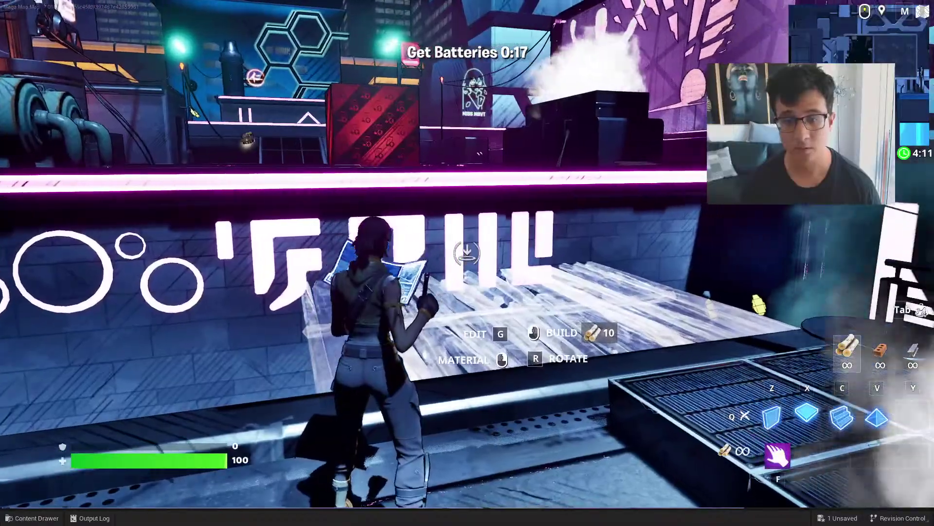
pyautogui.press('w')
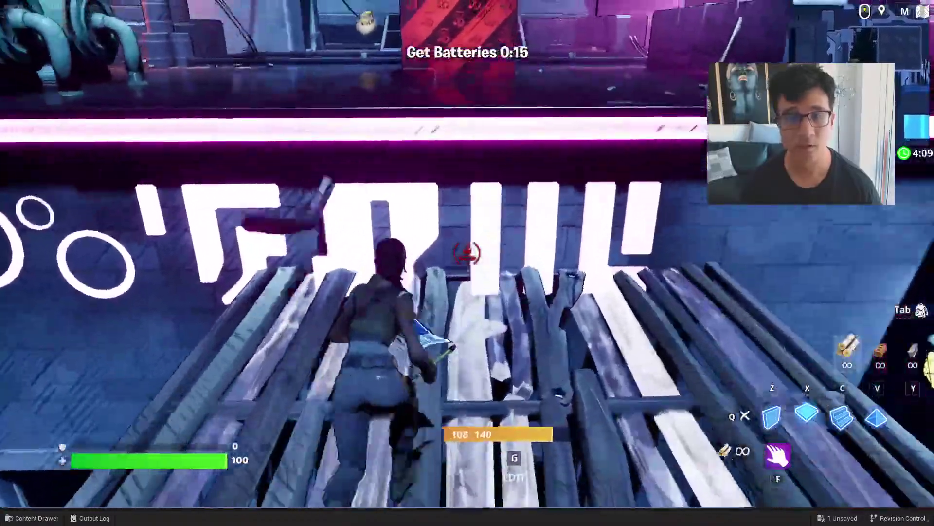
pyautogui.press('w')
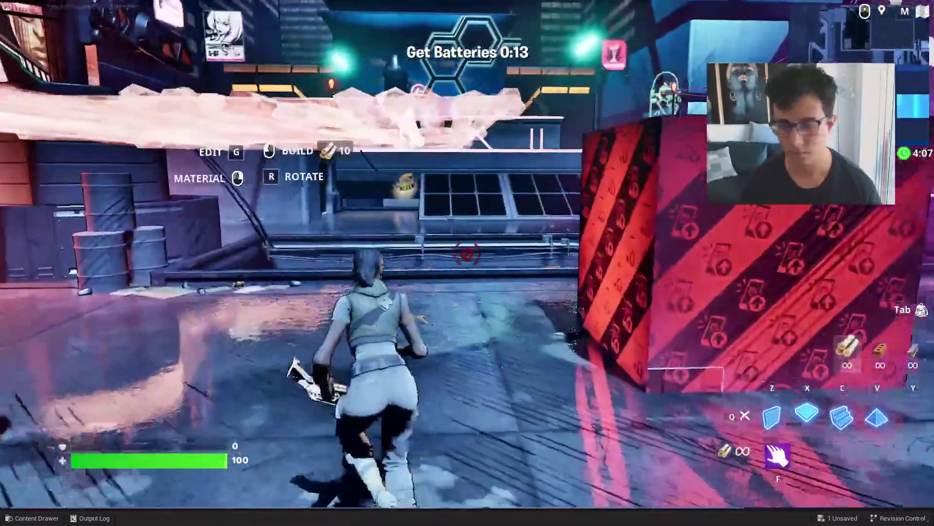
# Build wooden floors across the rooftop gap and cross to the battery beside the solar panels
pyautogui.press('w')
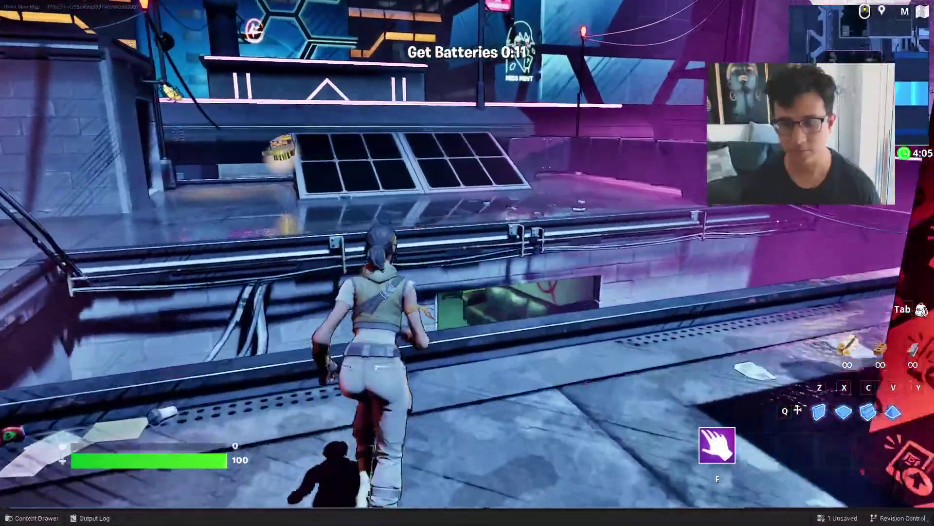
pyautogui.press('w')
pyautogui.press('q')
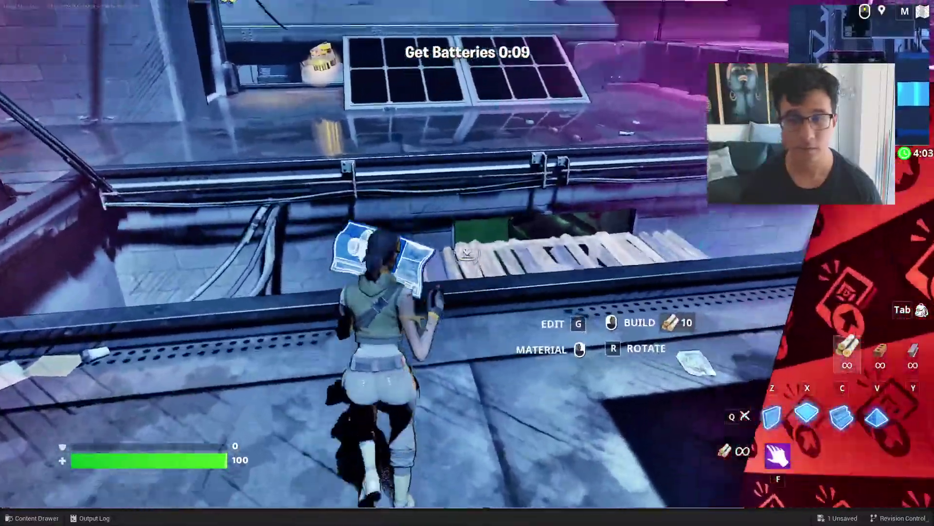
pyautogui.press('w')
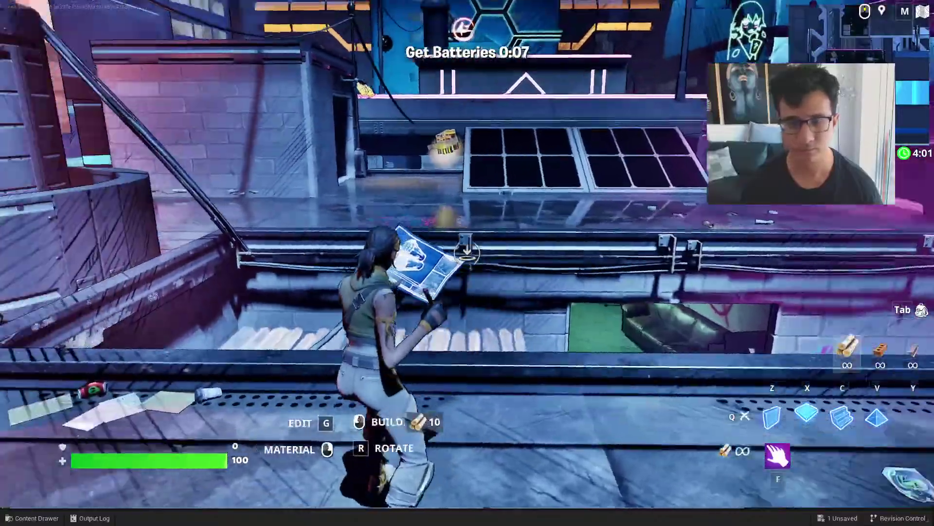
pyautogui.press('w')
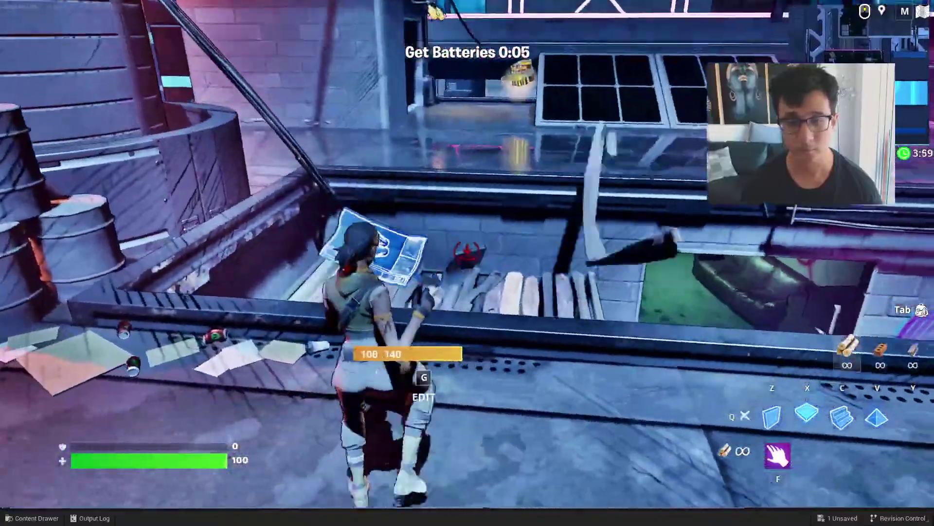
pyautogui.click(468, 253)
pyautogui.press('w')
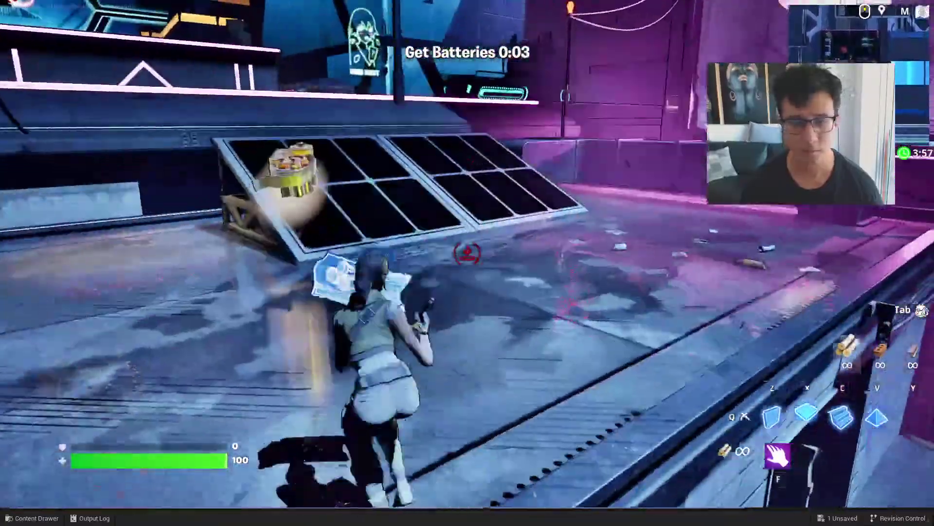
pyautogui.press('q')
pyautogui.press('w')
pyautogui.press('e')
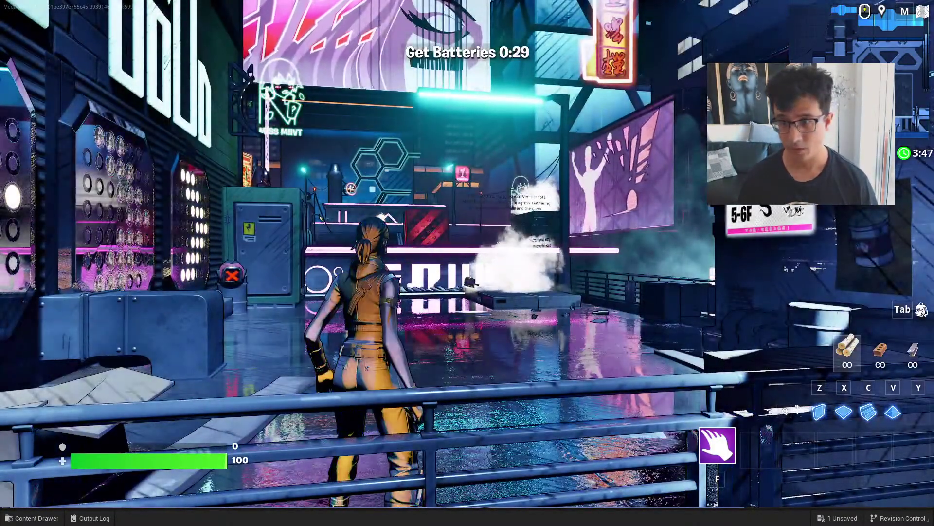
# Run the character from the spawn point toward the floating battery near the steaming vent
pyautogui.press('w')
pyautogui.press('w')
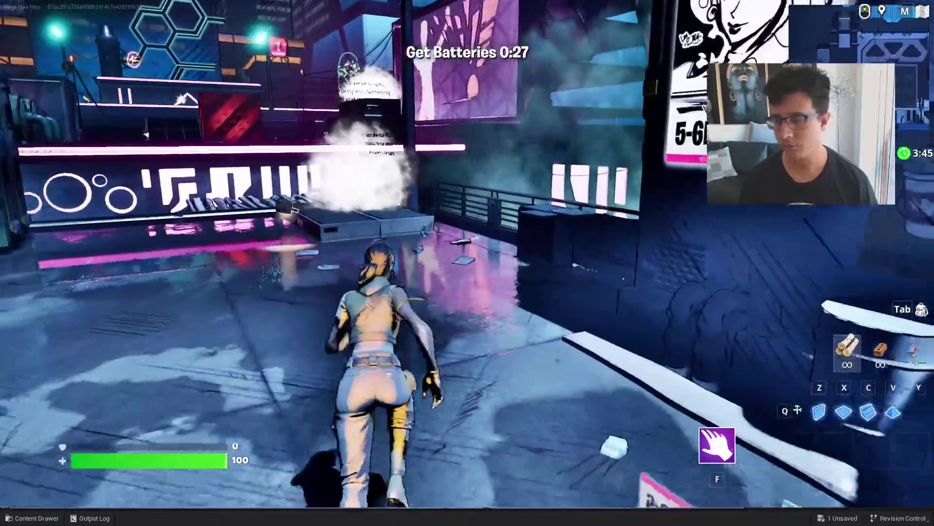
pyautogui.press('w')
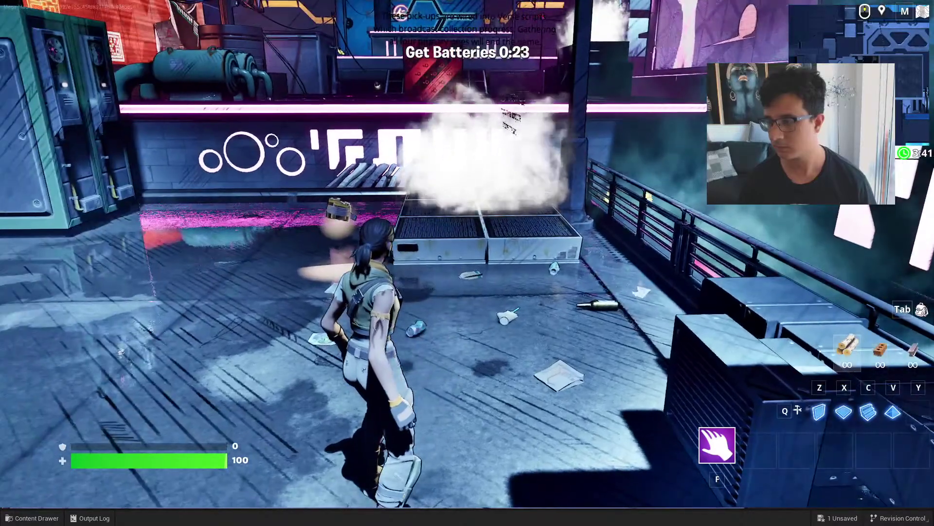
# Switch to the Unreal Editor and open the viewport's scalability quality options
pyautogui.hotkey('alt', 'Tab')
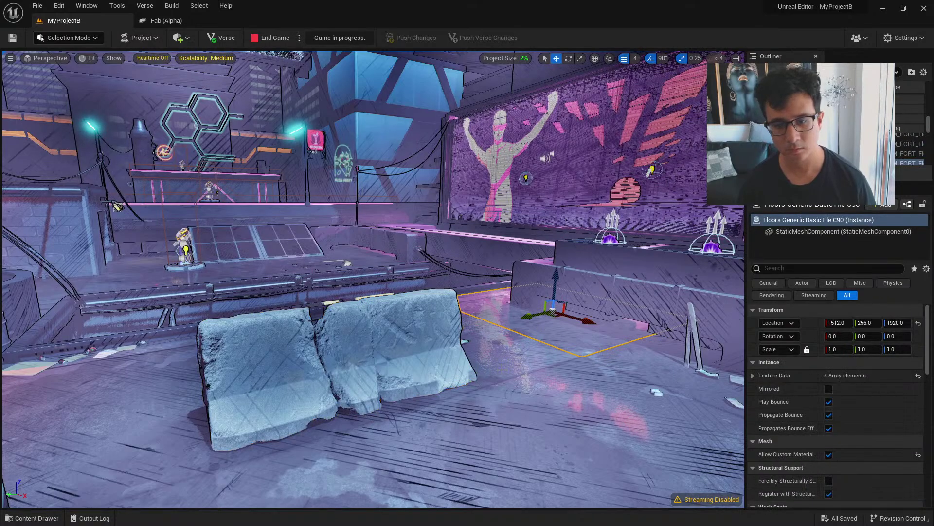
pyautogui.rightClick(532, 360)
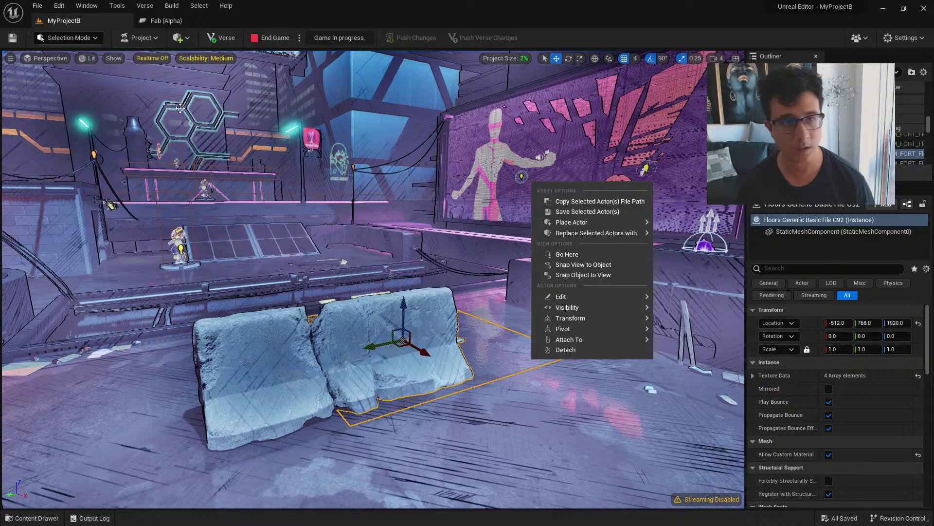
pyautogui.click(194, 58)
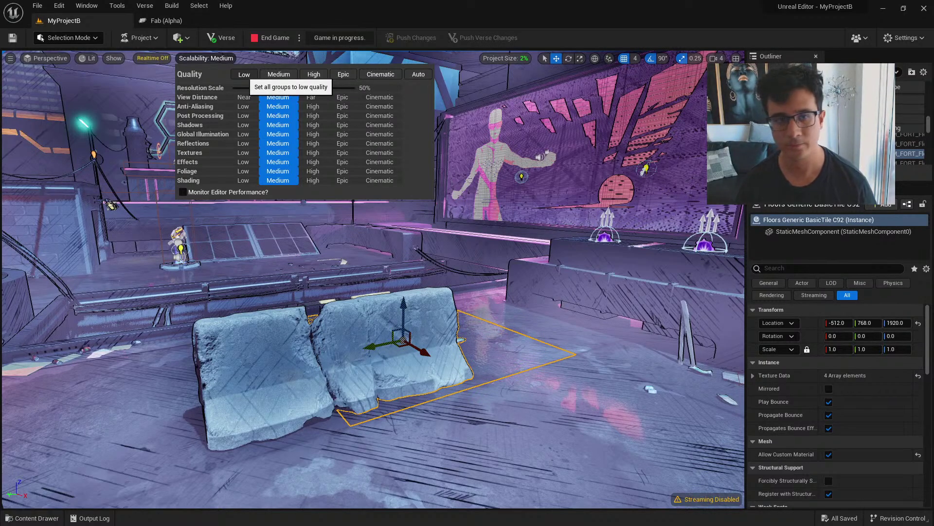
# Return to the game window and bring the character onto the wooden floor below the neon-edged ledge in build mode
pyautogui.hotkey('alt', 'Tab')
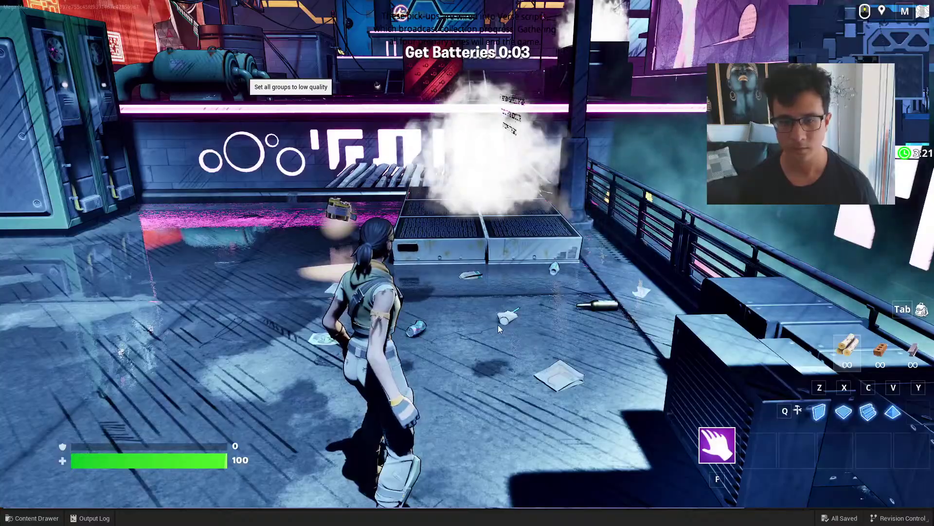
pyautogui.press('w')
pyautogui.press('space')
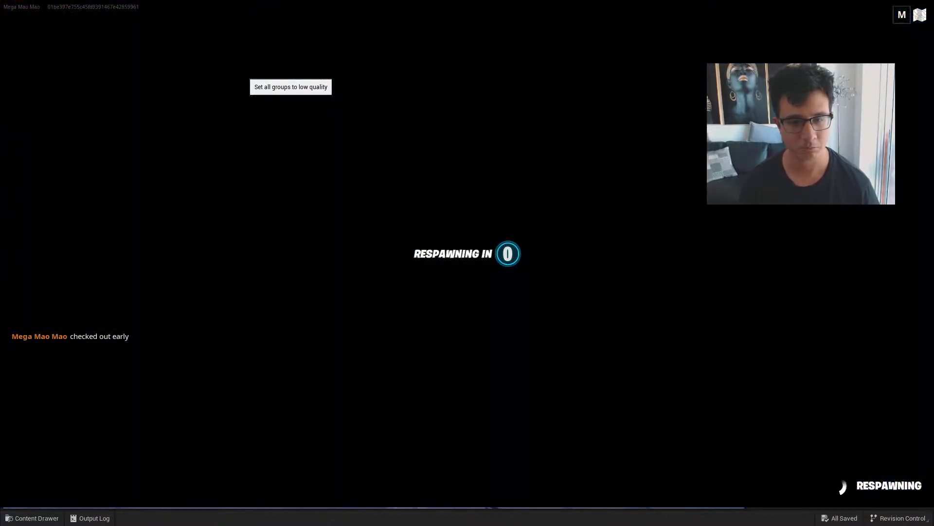
pyautogui.press('w')
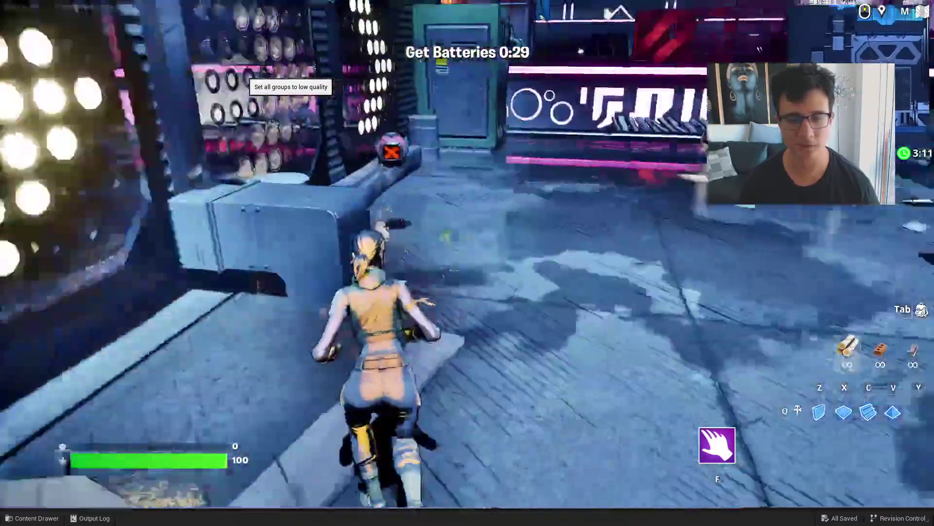
pyautogui.press('w')
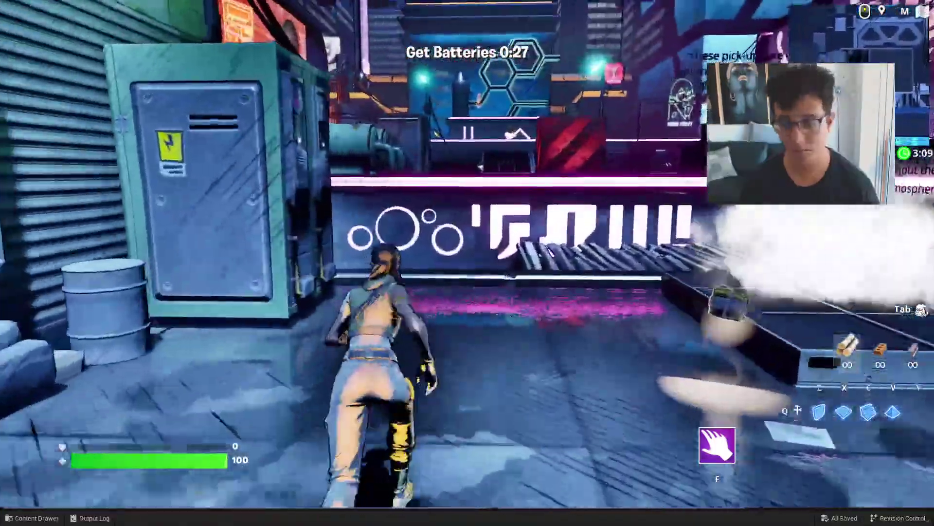
pyautogui.press('w')
pyautogui.press('q')
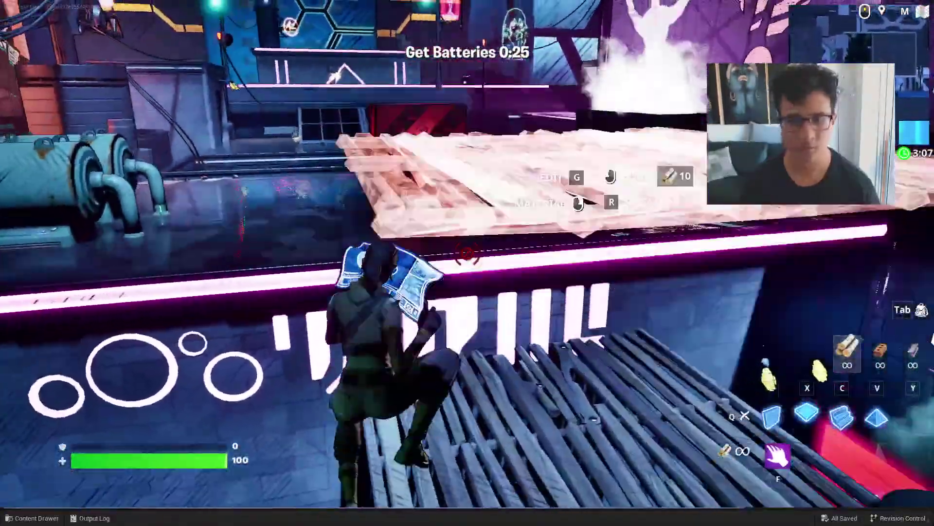
# Build wooden pieces near the large hexagon sign and move the character across the far rooftop past the stacked crates
pyautogui.press('w')
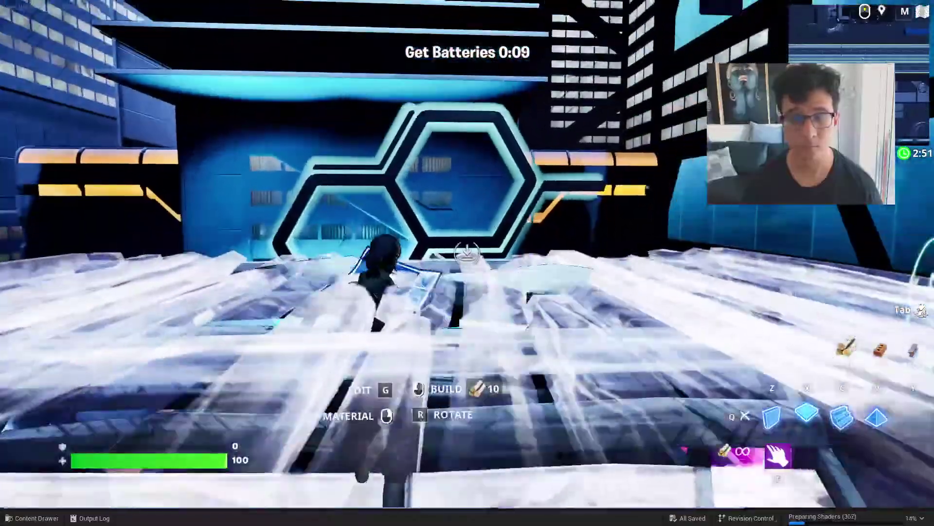
pyautogui.press('w')
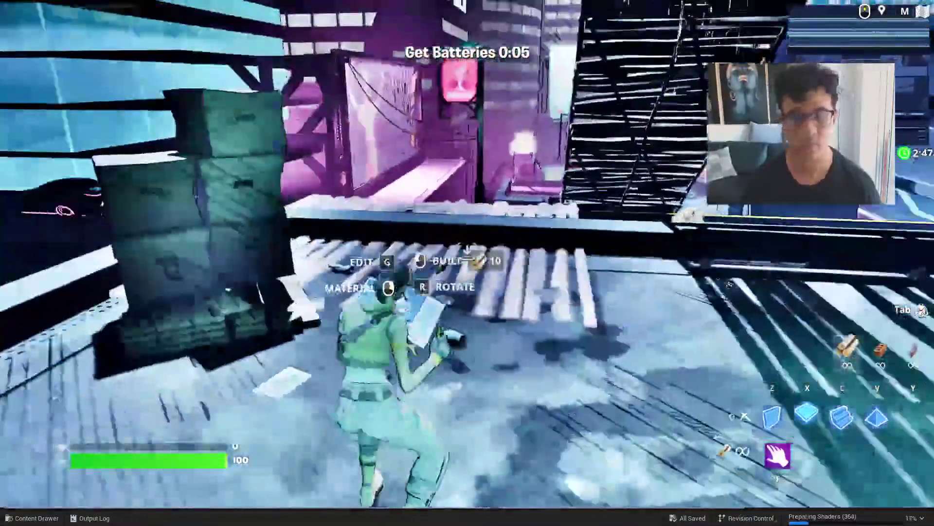
pyautogui.press('q')
pyautogui.press('w')
pyautogui.press('w')
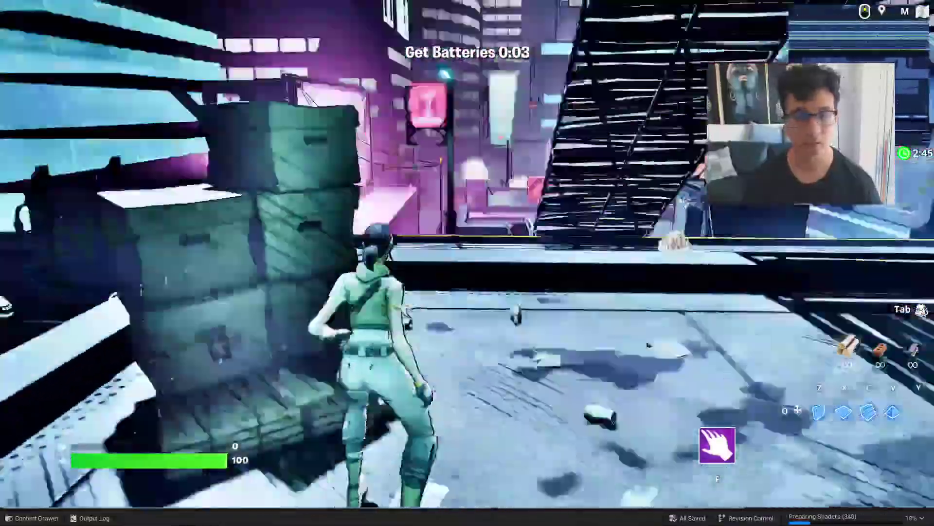
pyautogui.press('w')
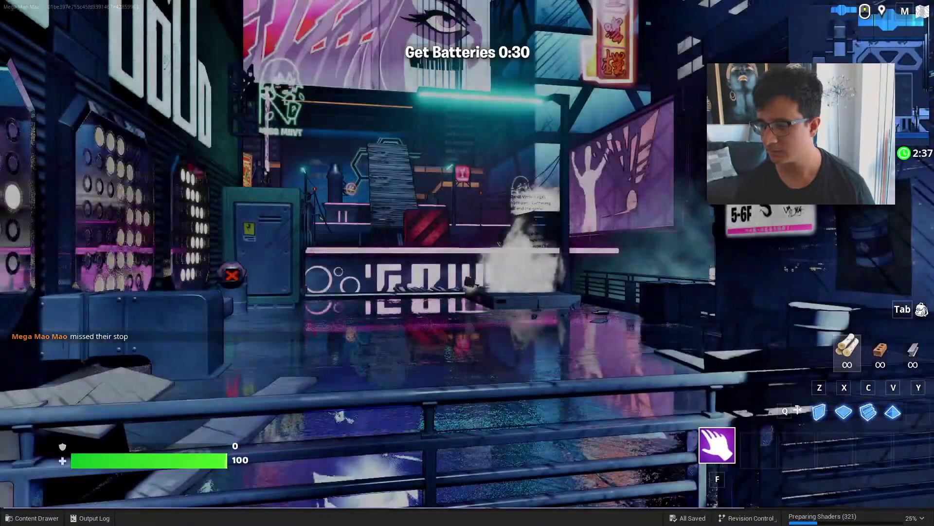
# Play the battery round by running the character from the spawn point, building wooden ramps, and crossing the rooftop solar panels onto the wooden ramp
pyautogui.press('w')
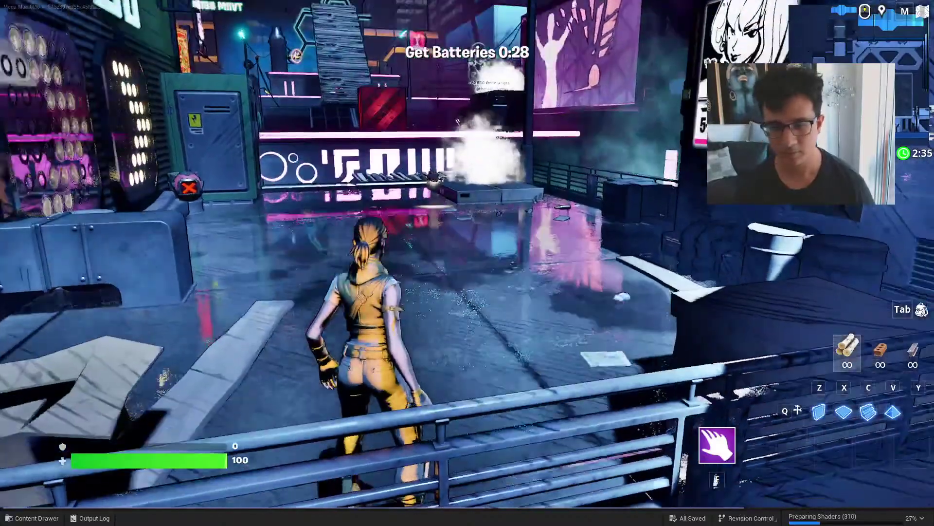
pyautogui.press('w')
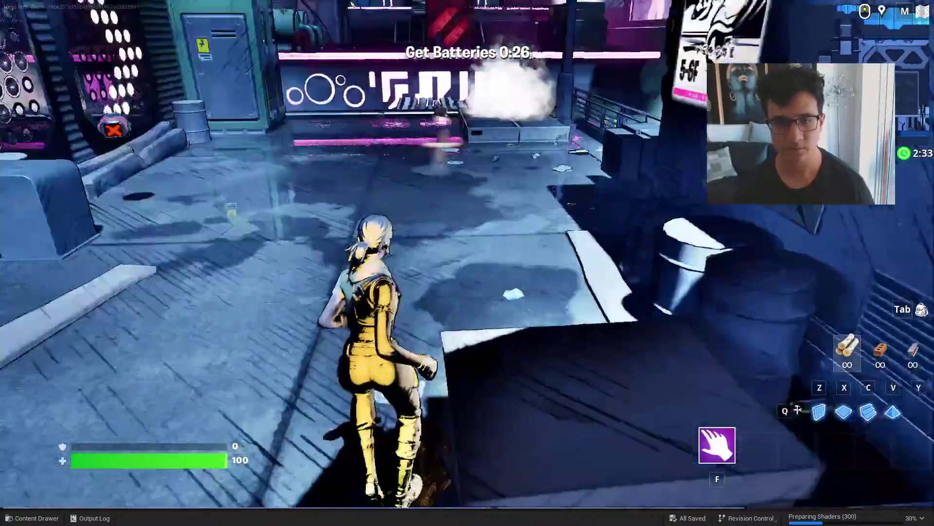
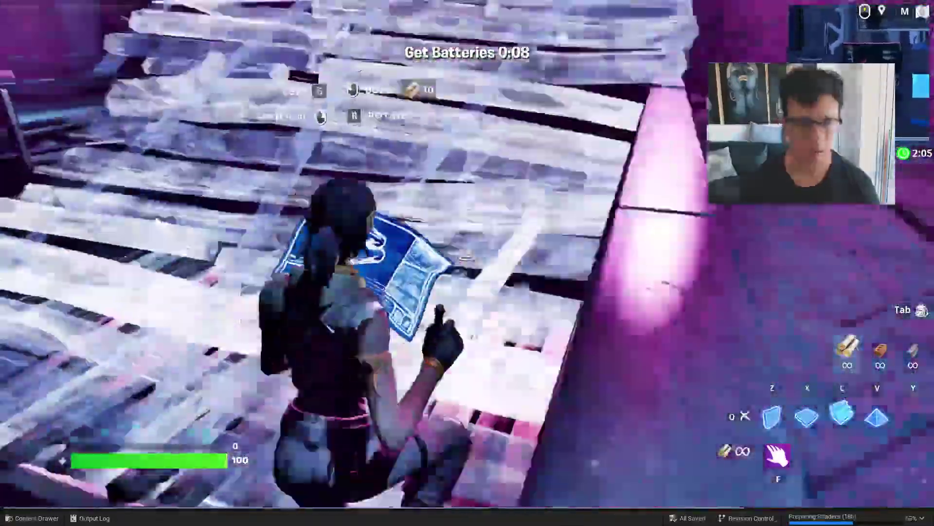
pyautogui.press('w')
pyautogui.click(467, 255)
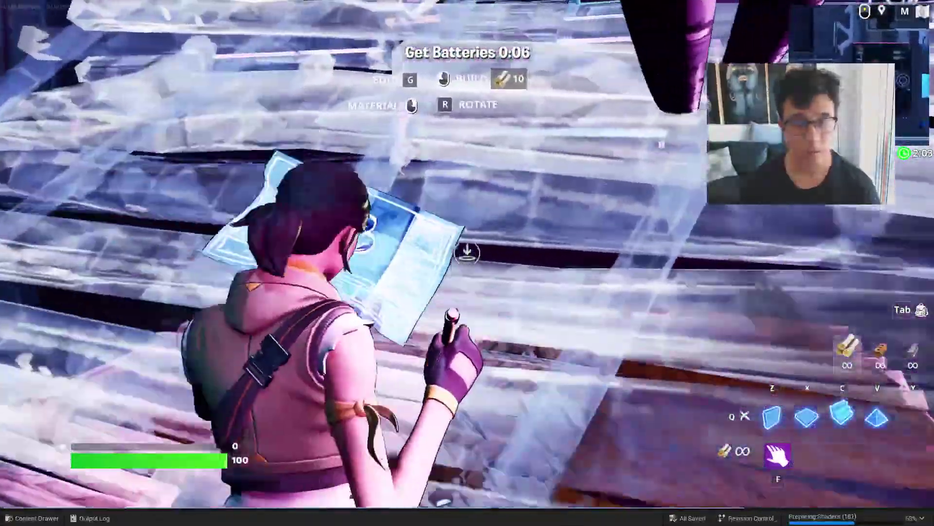
pyautogui.click(468, 255)
pyautogui.press('w')
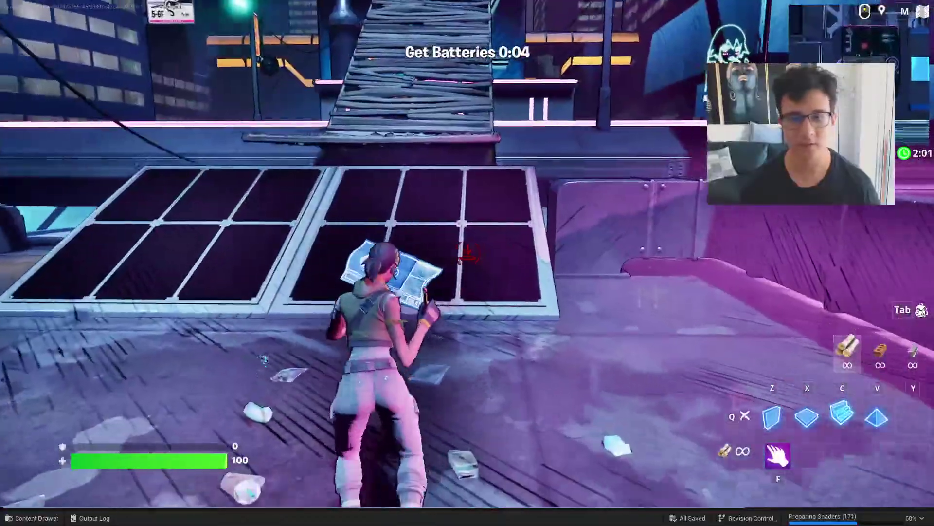
pyautogui.press('w')
pyautogui.click(467, 255)
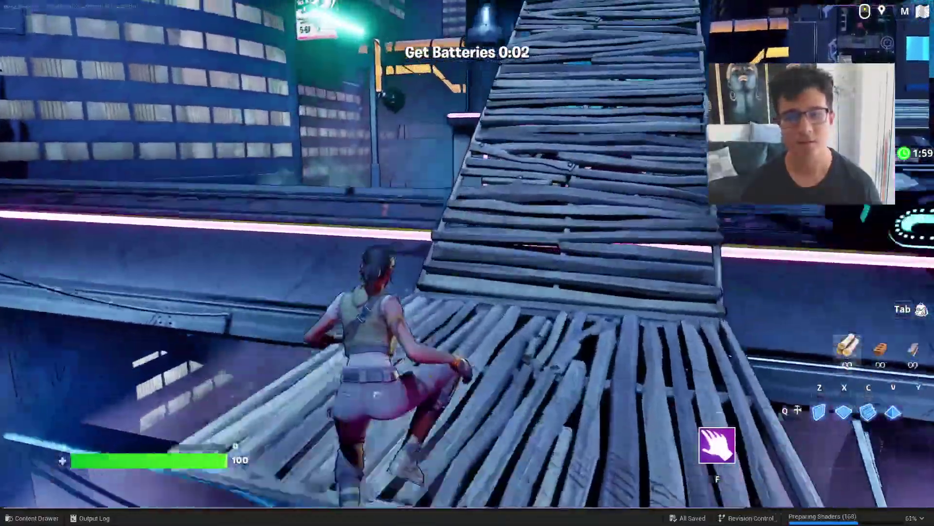
pyautogui.press('w')
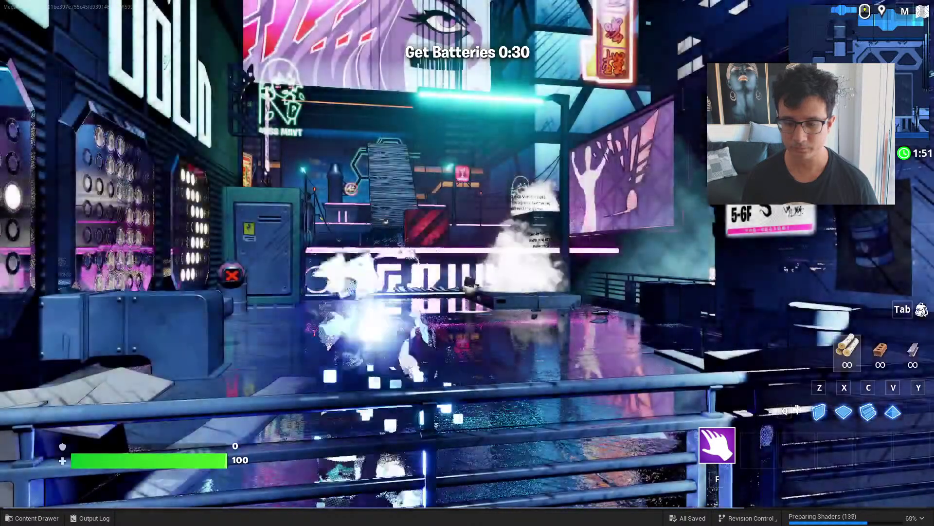
pyautogui.press('w')
# Switch to the Unreal Editor, enlarge the Outliner, and look through the level's full actor list
pyautogui.hotkey('alt', 'Tab')
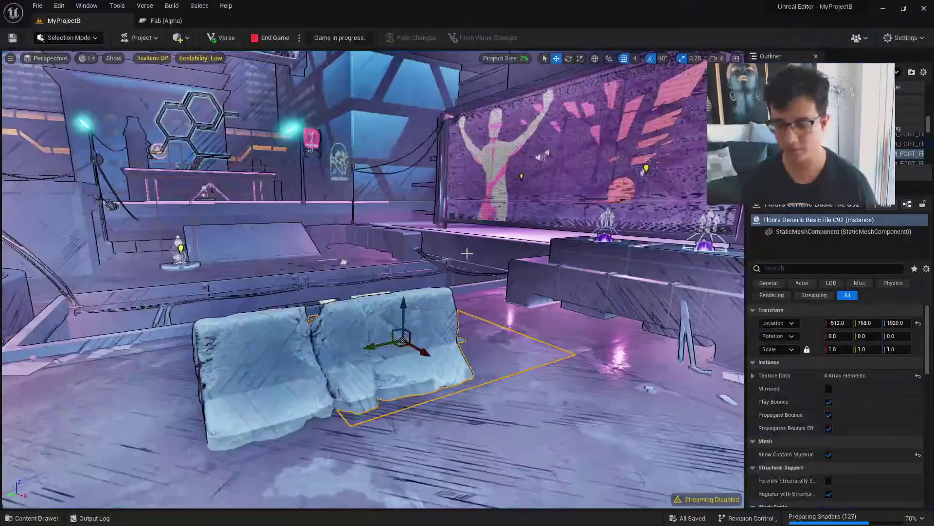
pyautogui.moveTo(467, 253)
pyautogui.mouseDown(button='right')
pyautogui.moveTo(440, 254)
pyautogui.moveTo(502, 243)
pyautogui.moveTo(464, 254)
pyautogui.moveTo(457, 267)
pyautogui.moveTo(565, 244)
pyautogui.moveTo(438, 258)
pyautogui.moveTo(438, 287)
pyautogui.moveTo(417, 296)
pyautogui.moveTo(472, 267)
pyautogui.mouseUp(button='right')
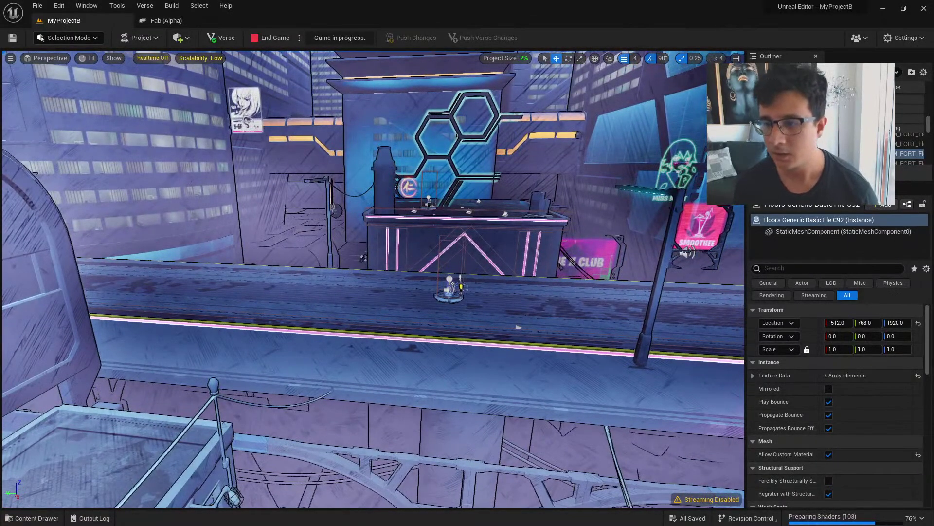
pyautogui.moveTo(796, 198); pyautogui.dragTo(796, 288)
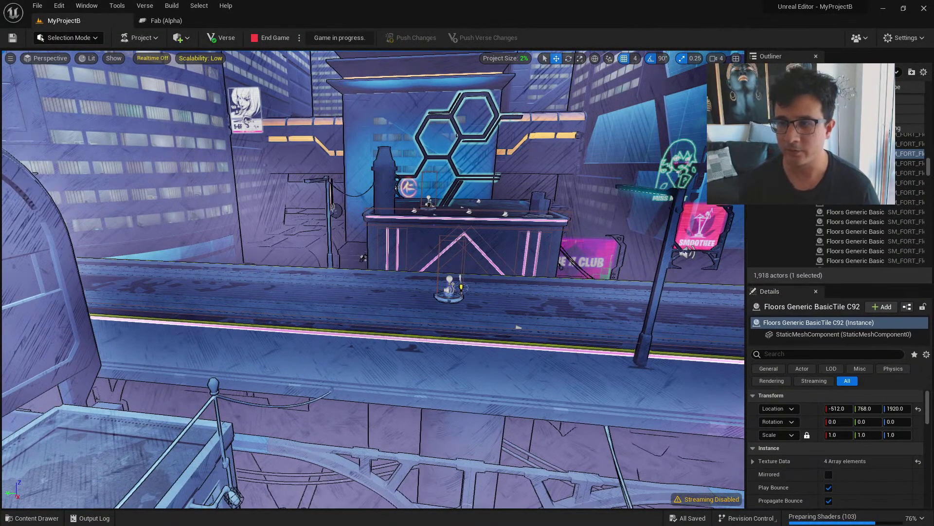
pyautogui.scroll(-10, 856, 233)
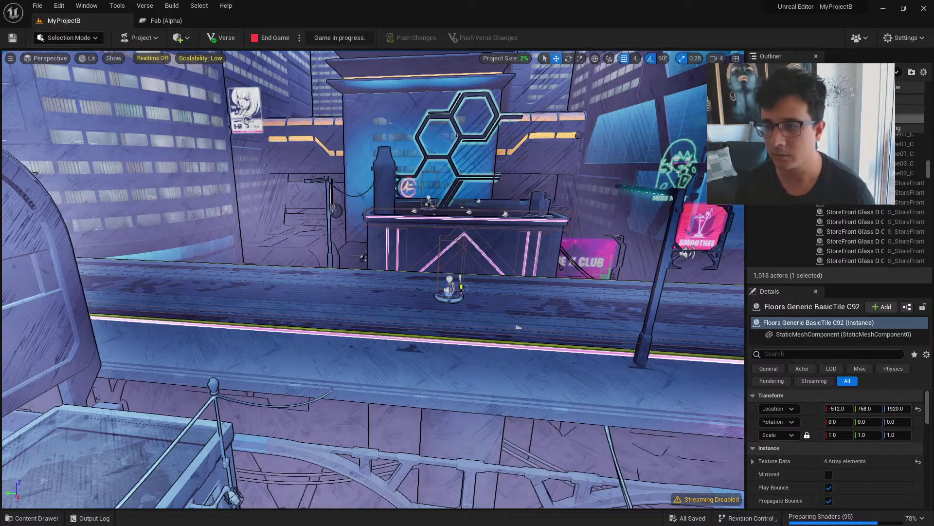
pyautogui.scroll(-2, 857, 233)
pyautogui.moveTo(929, 176); pyautogui.dragTo(921, 274)
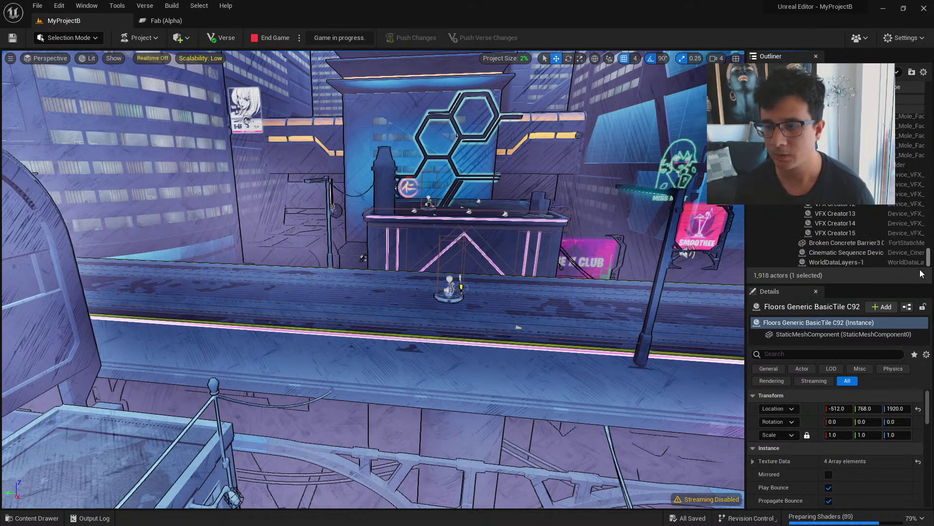
pyautogui.scroll(15, 920, 254)
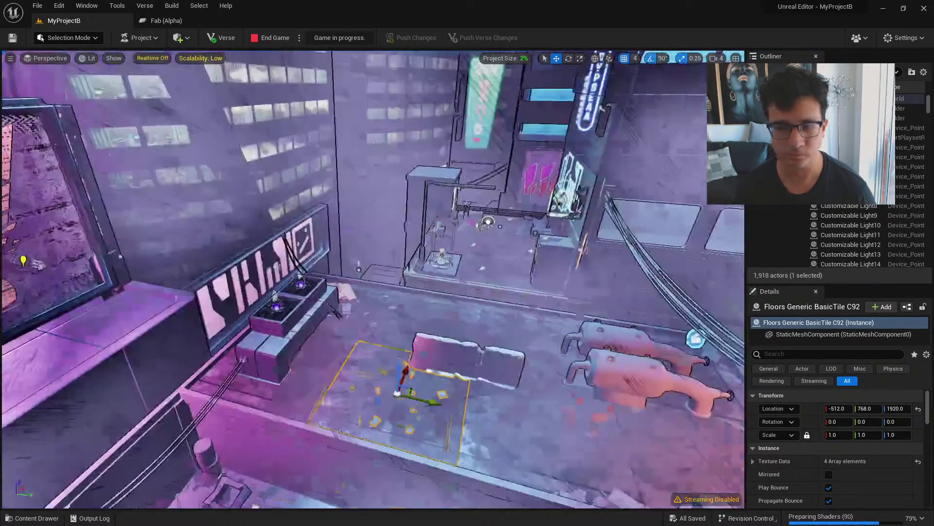
# Look through the placeable actor categories, including the Volumes options
pyautogui.hotkey('ctrl', 'space')
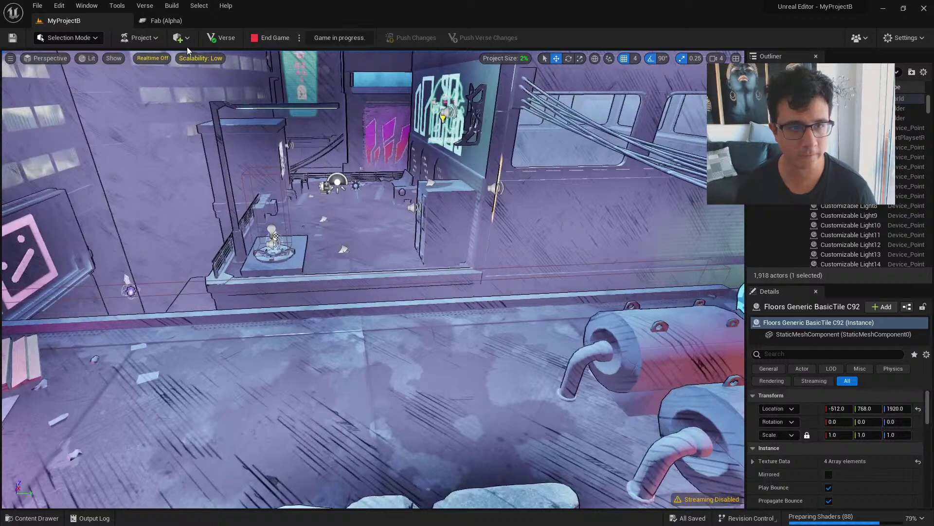
pyautogui.click(179, 37)
pyautogui.moveTo(235, 131)
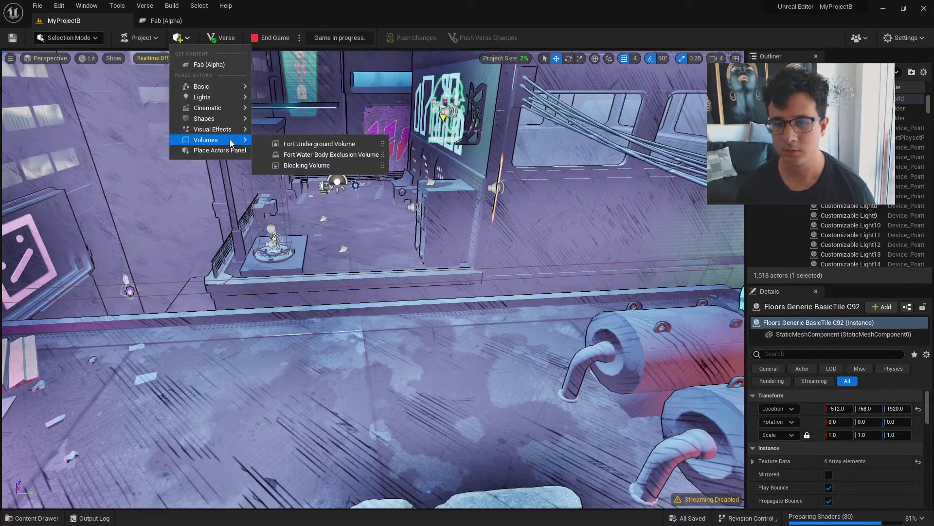
pyautogui.moveTo(407, 254)
pyautogui.mouseDown(button='right')
pyautogui.moveTo(360, 194)
pyautogui.moveTo(441, 257)
pyautogui.moveTo(415, 266)
pyautogui.mouseUp(button='right')
# Filter the Fortnite content folder to show Niagara System assets
pyautogui.hotkey('ctrl', 'space')
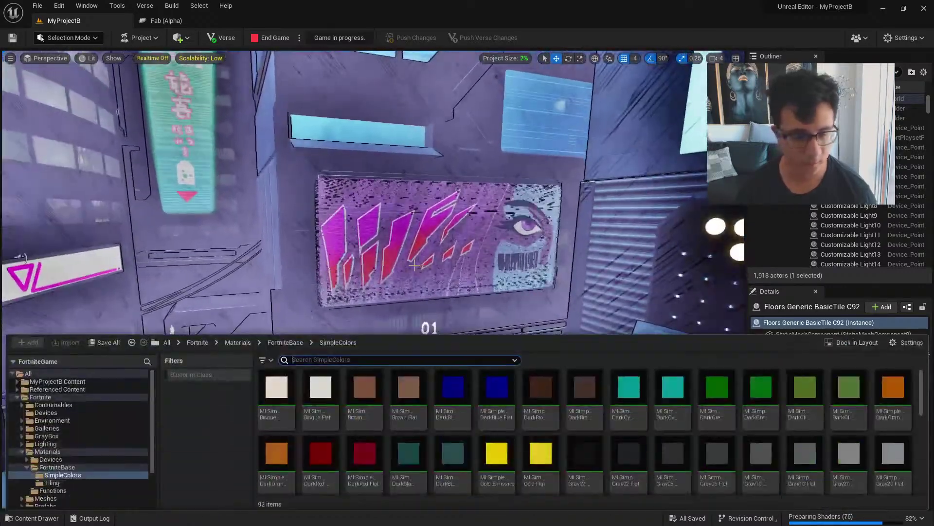
pyautogui.click(40, 397)
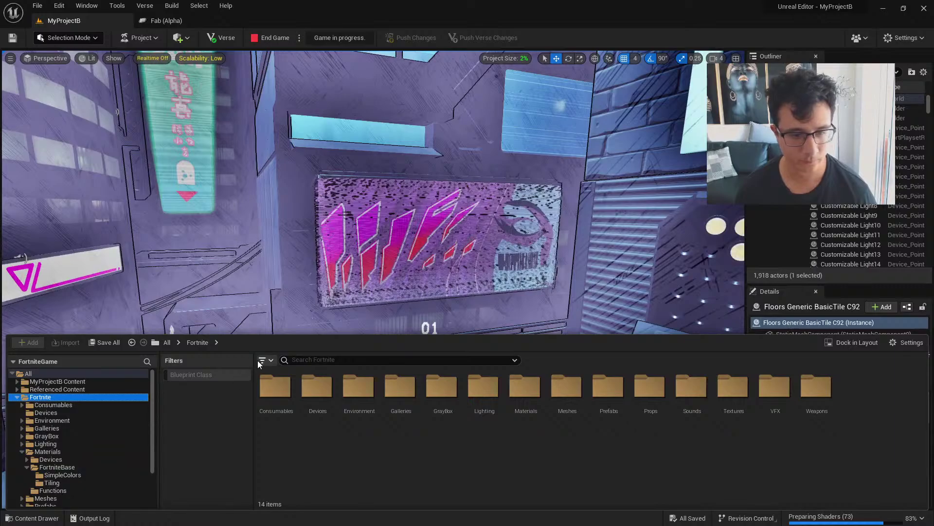
pyautogui.click(260, 360)
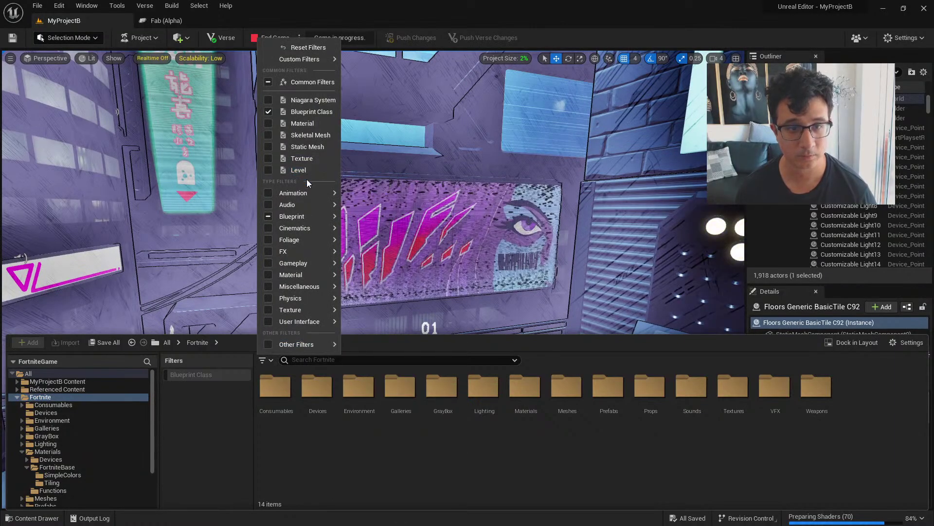
pyautogui.moveTo(309, 298)
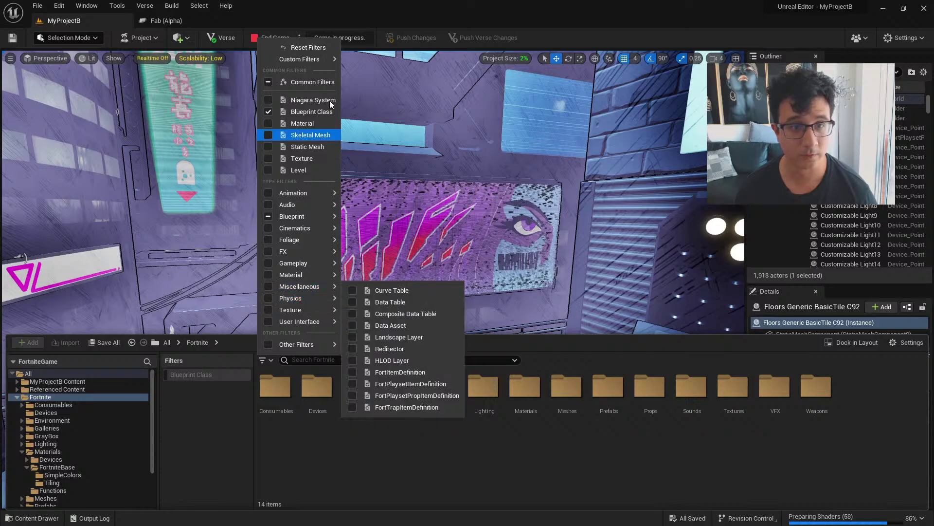
pyautogui.click(313, 100)
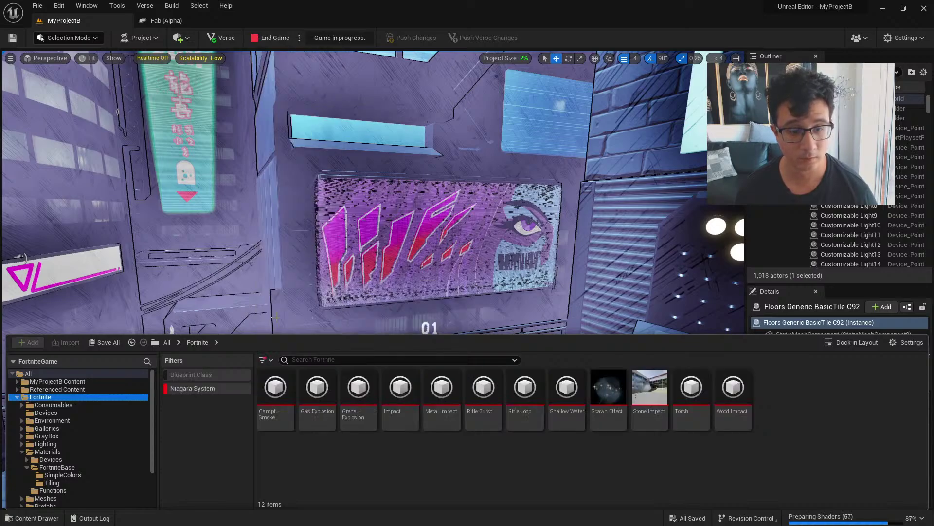
# Place the Rifle Burst effect on the floor beside the metal cabinet, frame it in view, and delete it again
pyautogui.moveTo(421, 267); pyautogui.dragTo(609, 321, button='right')
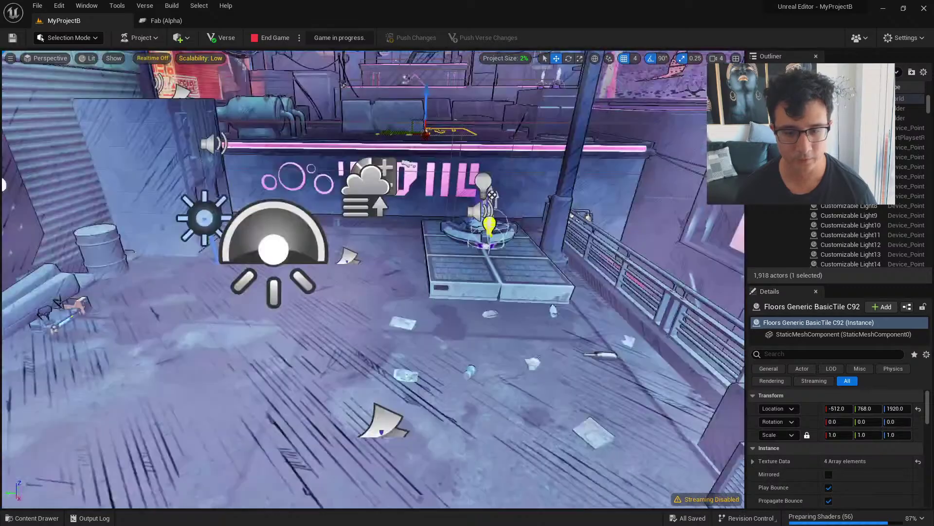
pyautogui.moveTo(421, 267)
pyautogui.mouseDown(button='right')
pyautogui.moveTo(341, 258)
pyautogui.moveTo(423, 229)
pyautogui.moveTo(336, 243)
pyautogui.moveTo(421, 268)
pyautogui.mouseUp(button='right')
pyautogui.hotkey('ctrl', 'space')
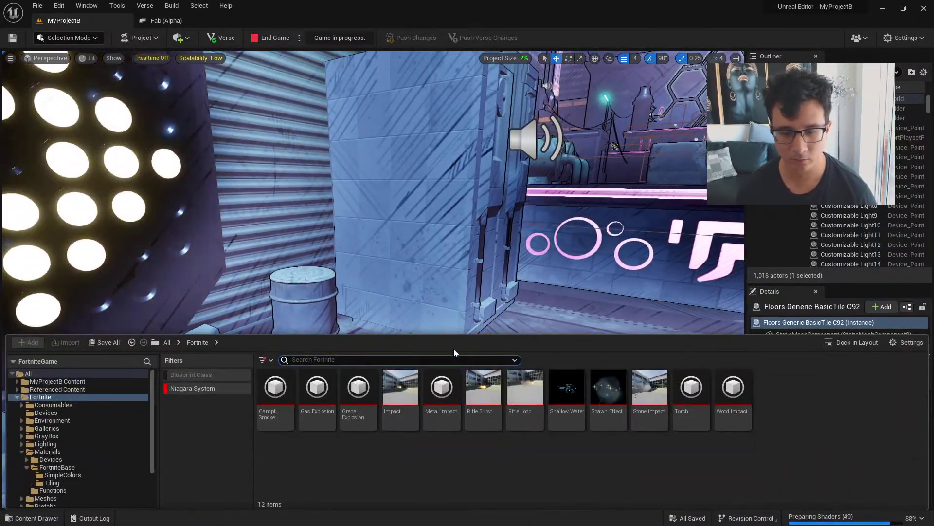
pyautogui.click(488, 377)
pyautogui.moveTo(489, 378); pyautogui.dragTo(497, 297)
pyautogui.press('f')
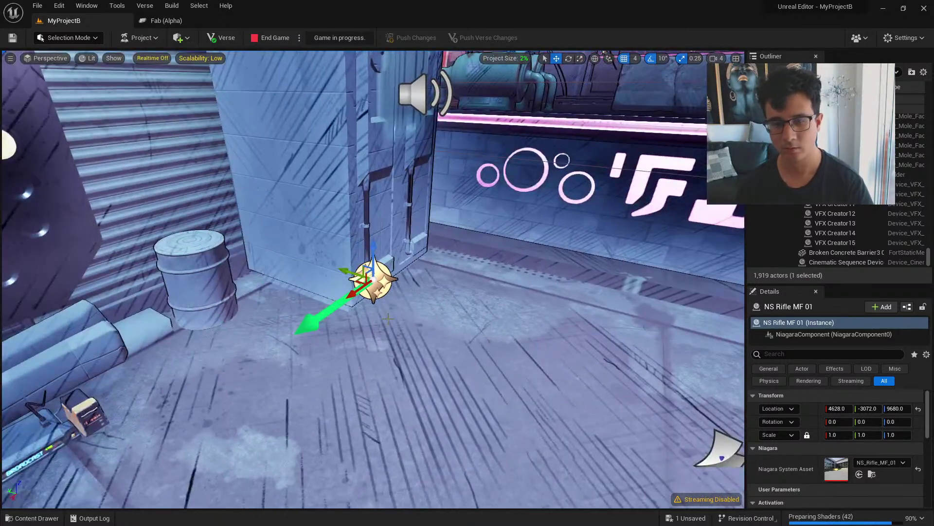
pyautogui.press('Delete')
# Open the Fortnite Consumables content folder and turn off the Niagara System filter
pyautogui.moveTo(398, 323); pyautogui.dragTo(449, 291, button='right')
pyautogui.press('w')
pyautogui.hotkey('ctrl', 'space')
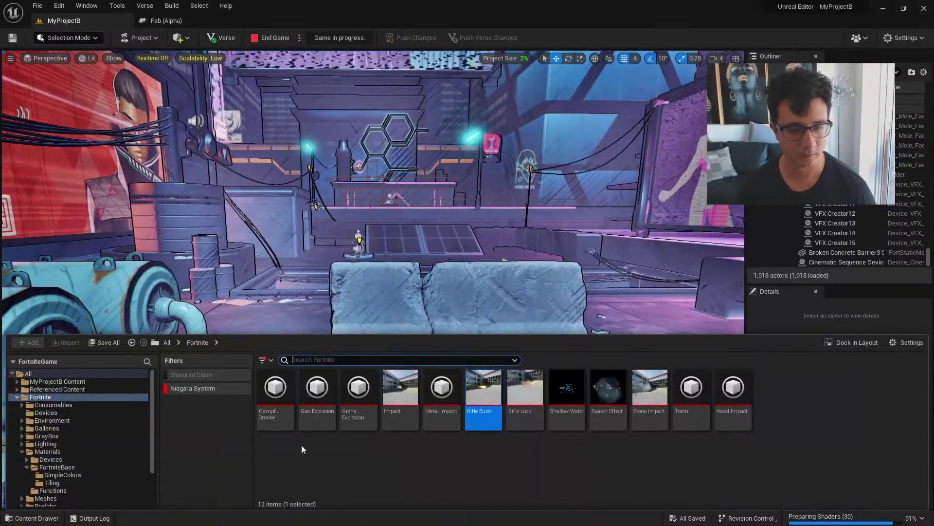
pyautogui.rightClick(58, 400)
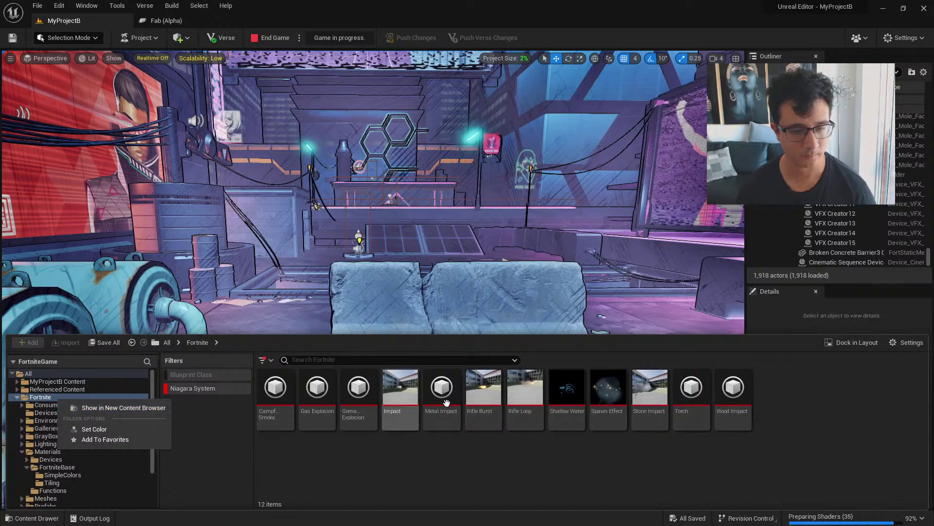
pyautogui.click(445, 450)
pyautogui.click(72, 405)
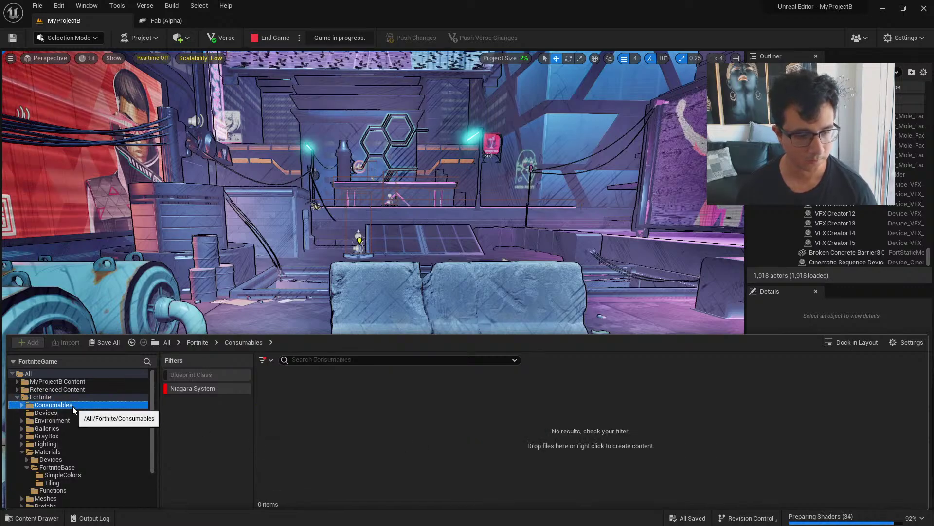
pyautogui.click(180, 388)
# Browse the Assets and Sequences folders in the MyProjectB content
pyautogui.click(83, 383)
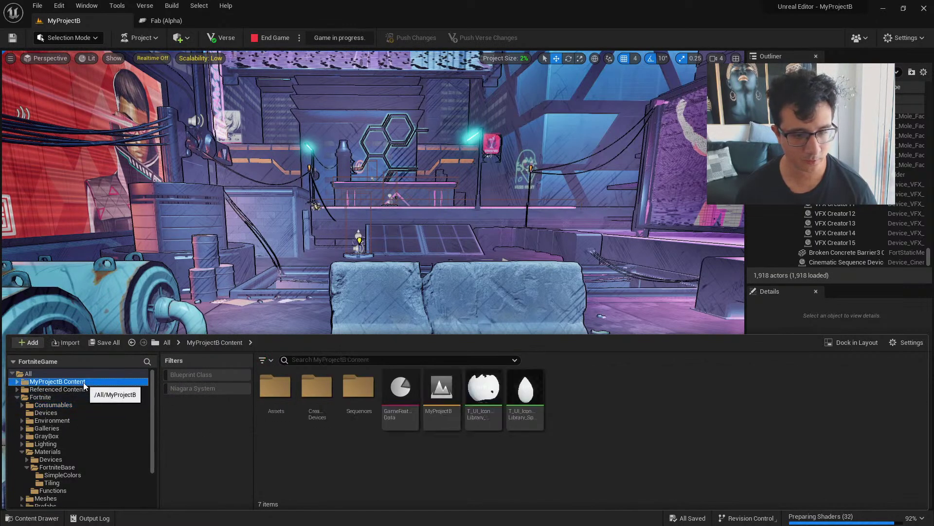
pyautogui.doubleClick(275, 387)
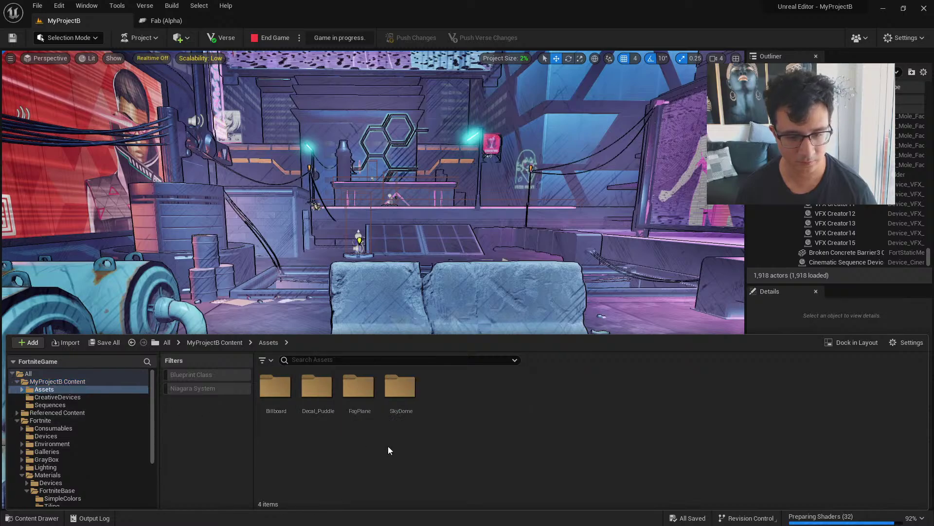
pyautogui.click(62, 404)
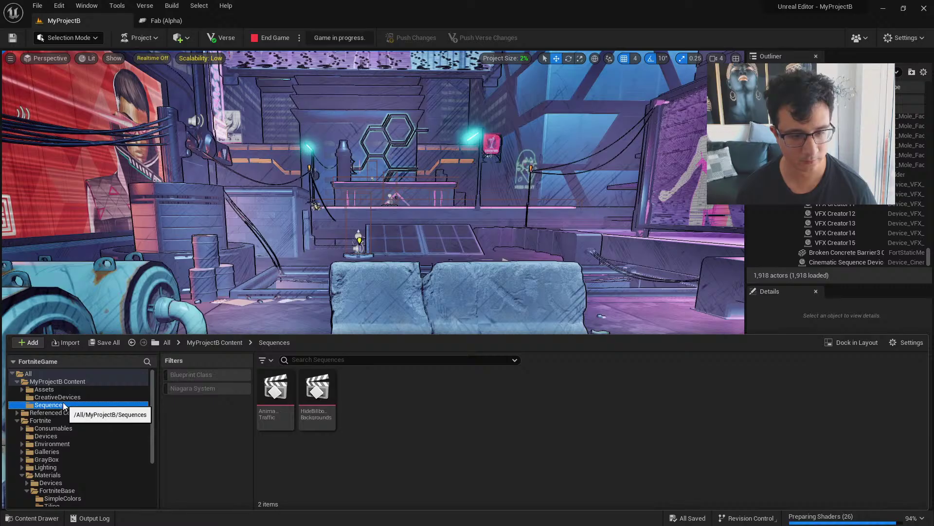
# Inspect the rooftops and train tracks around the level and set the viewport to Unlit shading
pyautogui.moveTo(372, 251); pyautogui.dragTo(391, 227, button='right')
pyautogui.press('s')
pyautogui.press('w')
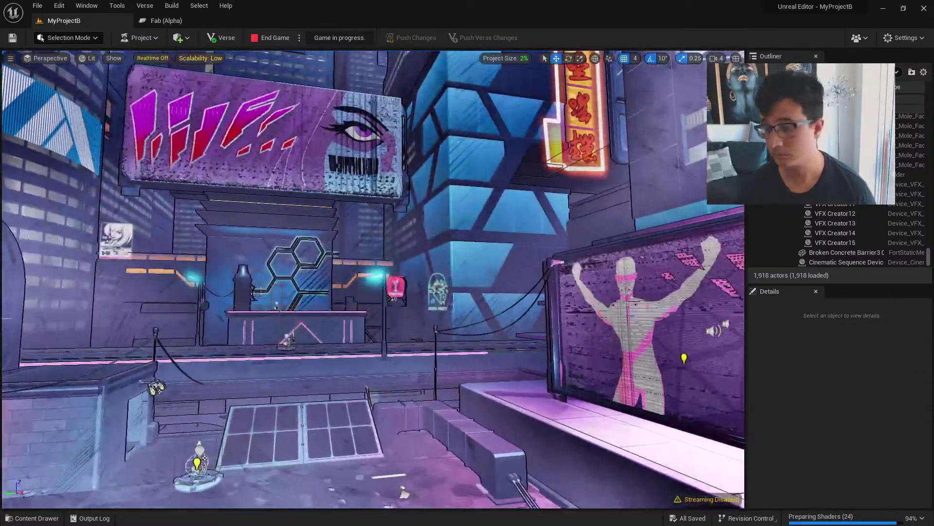
pyautogui.moveTo(702, 421); pyautogui.dragTo(703, 421, button='right')
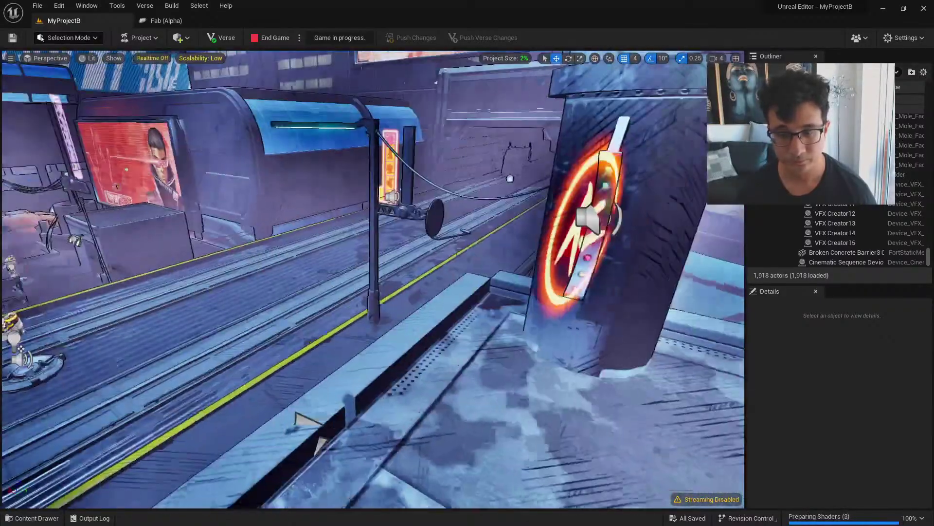
pyautogui.moveTo(703, 422); pyautogui.dragTo(705, 422, button='right')
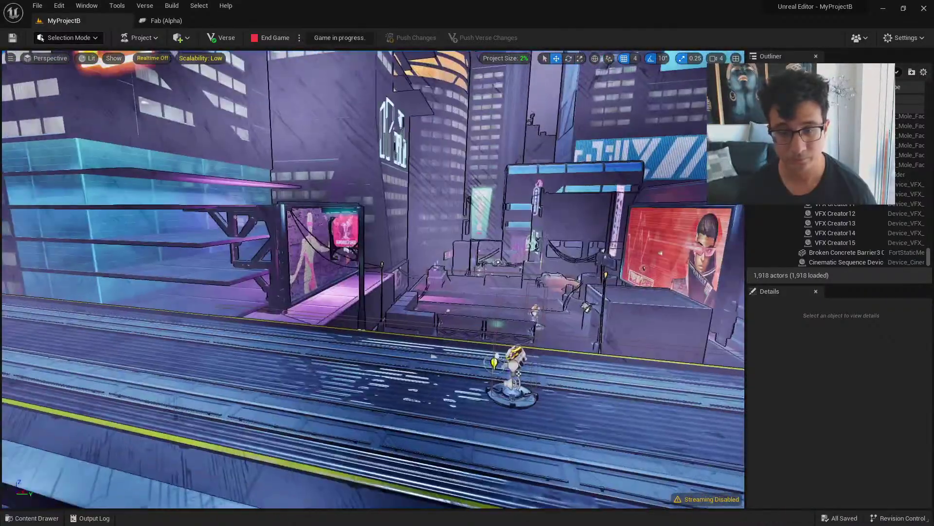
pyautogui.moveTo(705, 421); pyautogui.dragTo(704, 421, button='right')
pyautogui.hotkey('alt', '3')
# Select Battery Spawner 1 on the rooftop grate and review the options available for the actor
pyautogui.moveTo(472, 386); pyautogui.dragTo(472, 386, button='right')
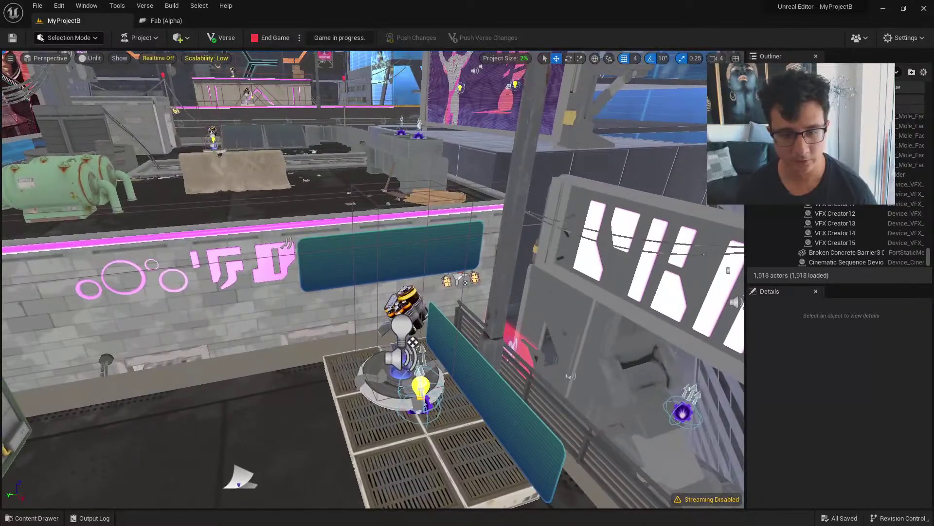
pyautogui.click(409, 365)
pyautogui.moveTo(409, 365); pyautogui.dragTo(377, 381, button='right')
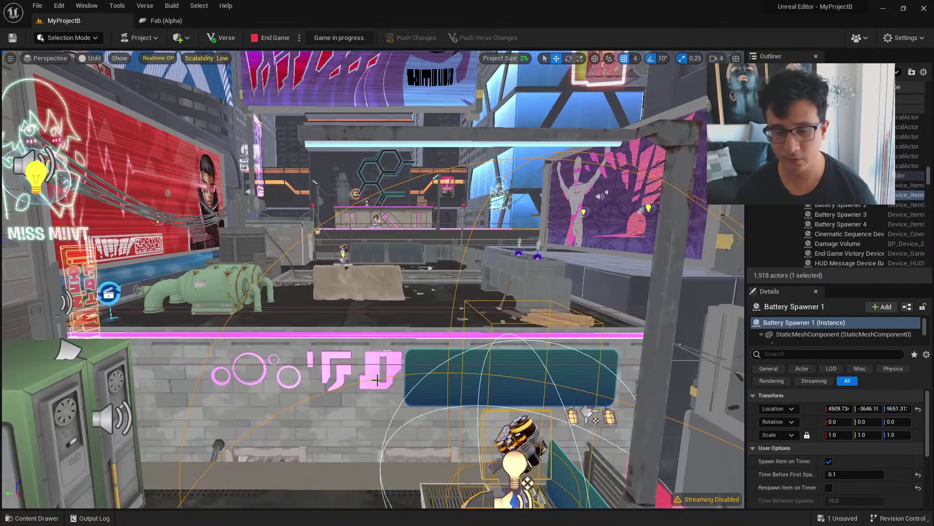
pyautogui.hotkey('ctrl', 'space')
pyautogui.rightClick(844, 195)
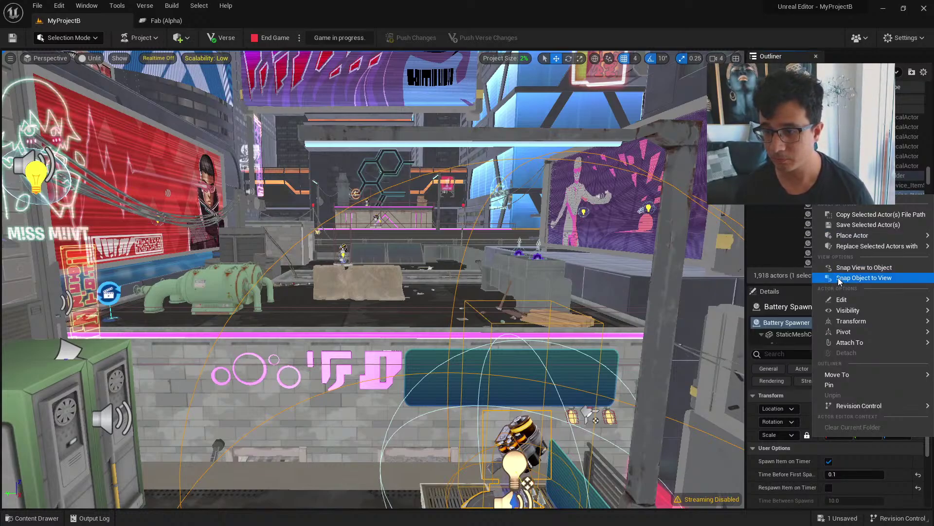
pyautogui.moveTo(849, 298)
pyautogui.click(759, 294)
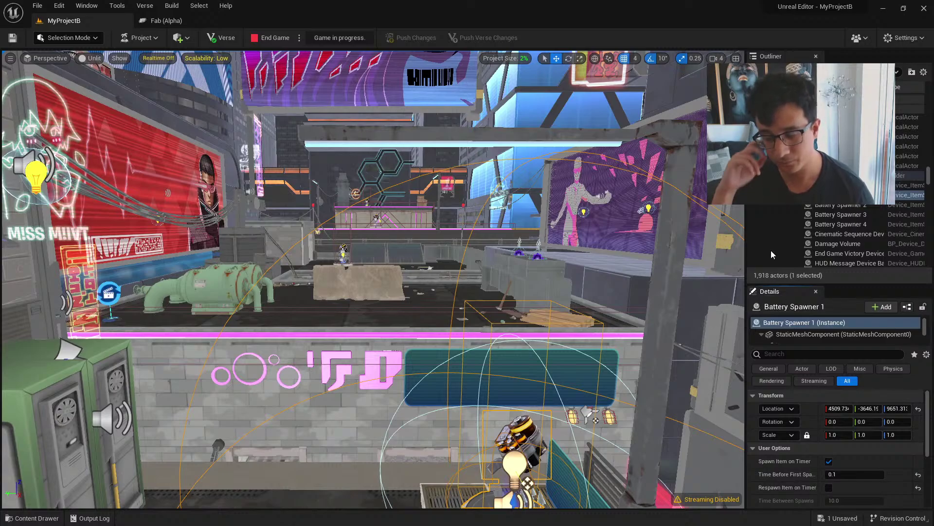
# Look at the options for creating a Blueprint from Battery Spawner 1, cancel without creating one, and revisit the actor options
pyautogui.click(907, 306)
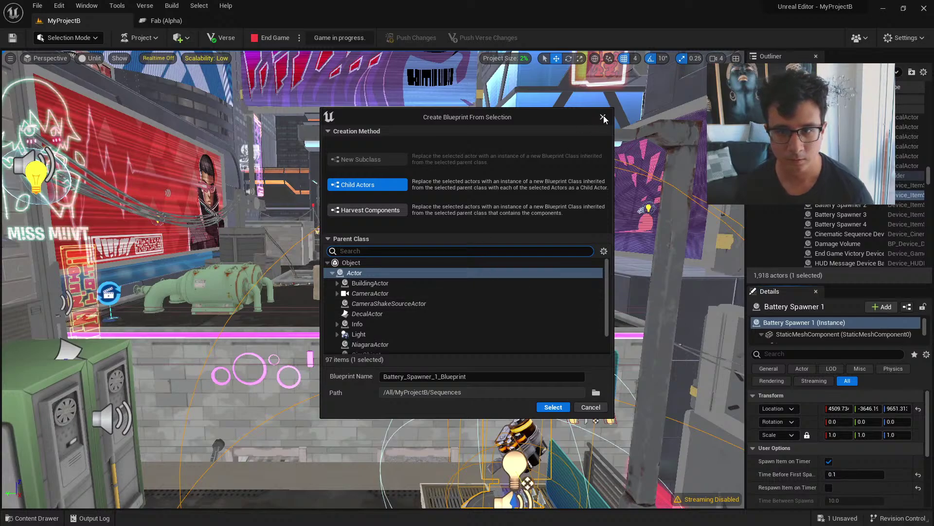
pyautogui.click(603, 118)
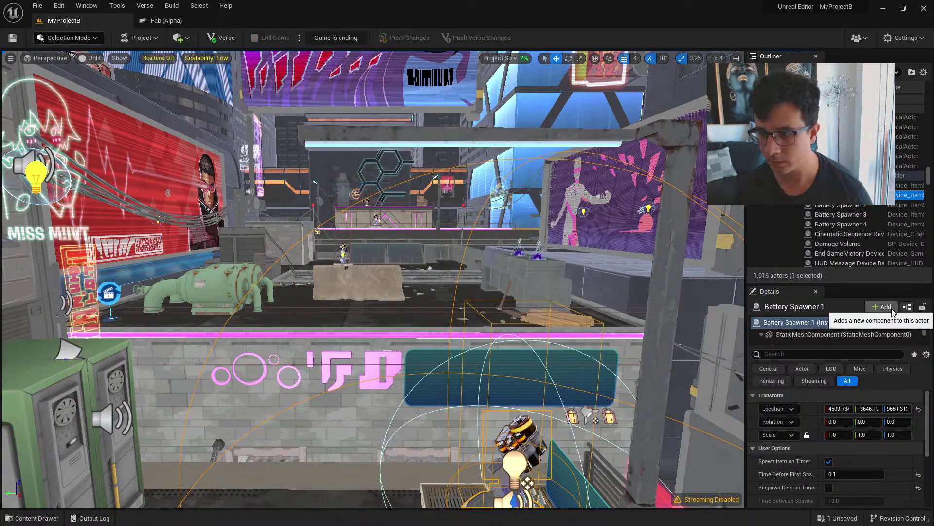
pyautogui.rightClick(796, 323)
pyautogui.rightClick(825, 193)
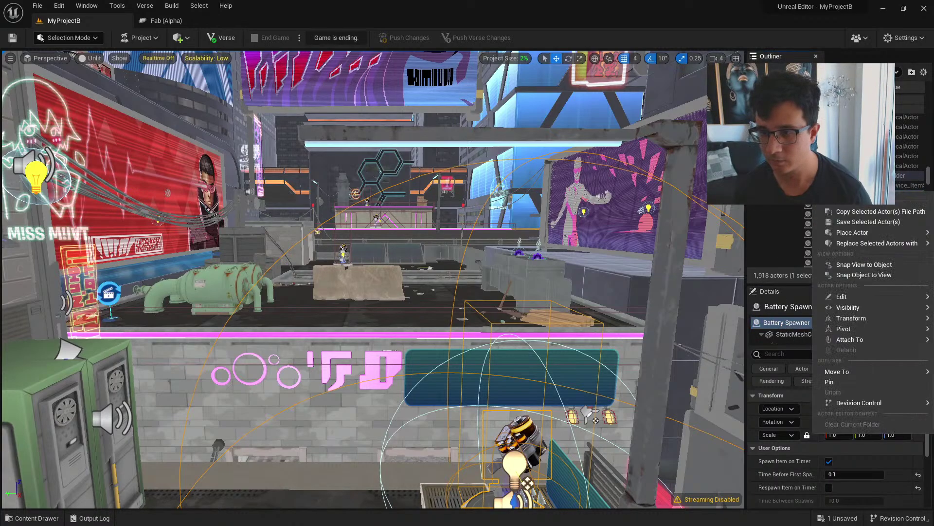
# Select the yellow customizable light beside the battery spawner, reselect Battery Spawner 1, and move in close to it
pyautogui.moveTo(522, 390); pyautogui.dragTo(552, 422, button='right')
pyautogui.click(448, 401)
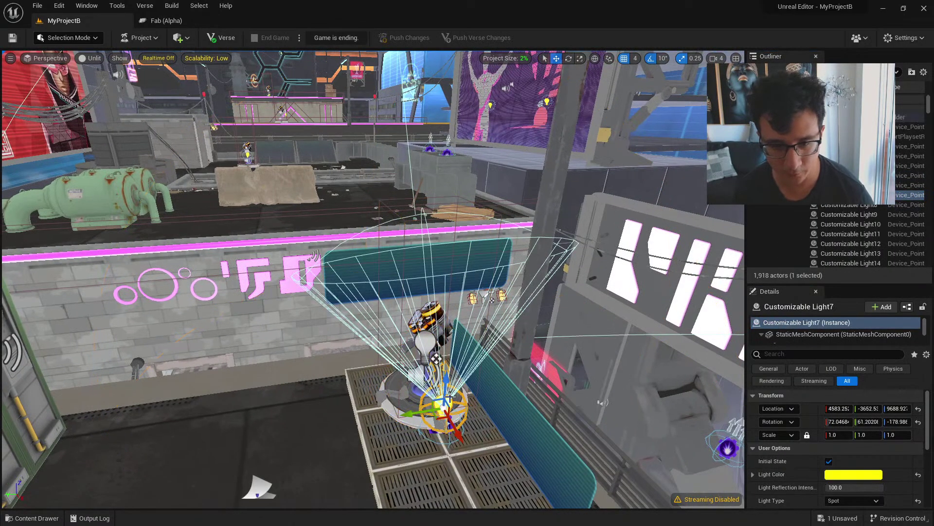
pyautogui.click(411, 399)
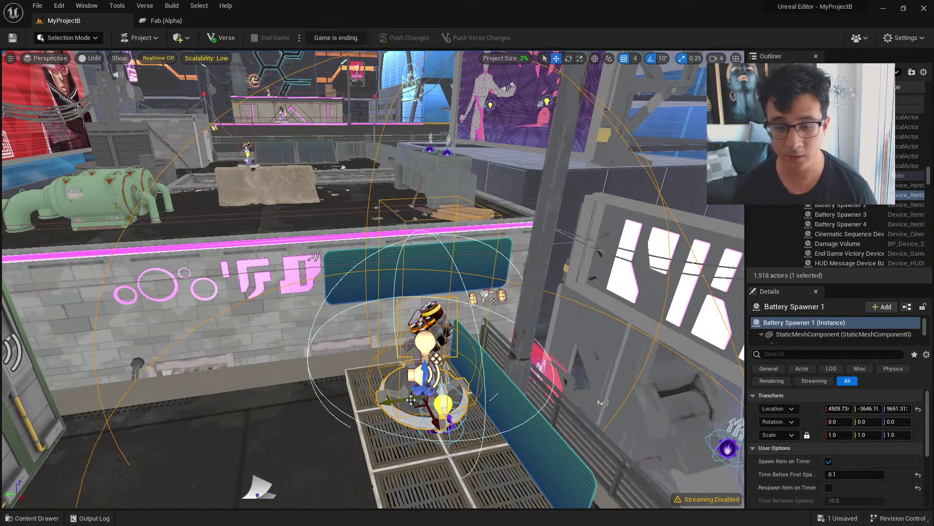
pyautogui.moveTo(412, 399)
pyautogui.mouseDown(button='right')
pyautogui.moveTo(399, 331)
pyautogui.moveTo(418, 407)
pyautogui.mouseUp(button='right')
pyautogui.press('w')
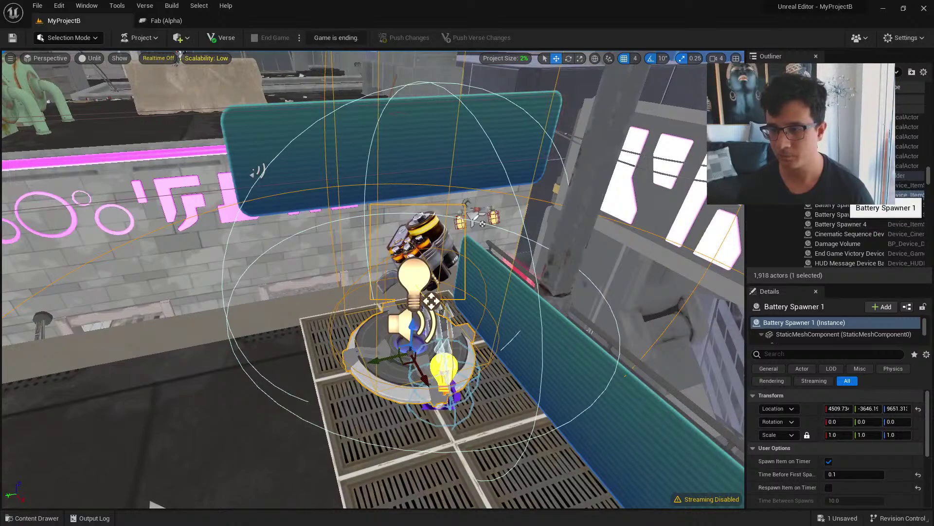
# Enlarge the details area and expand Index [0] of Battery Spawner 1's Item List to examine its pickup settings
pyautogui.scroll(-3, 872, 458)
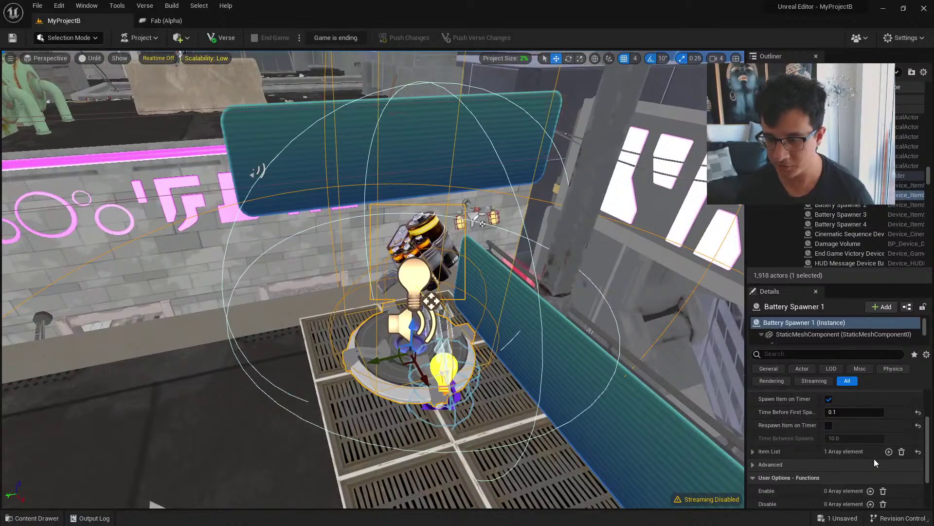
pyautogui.scroll(3, 861, 460)
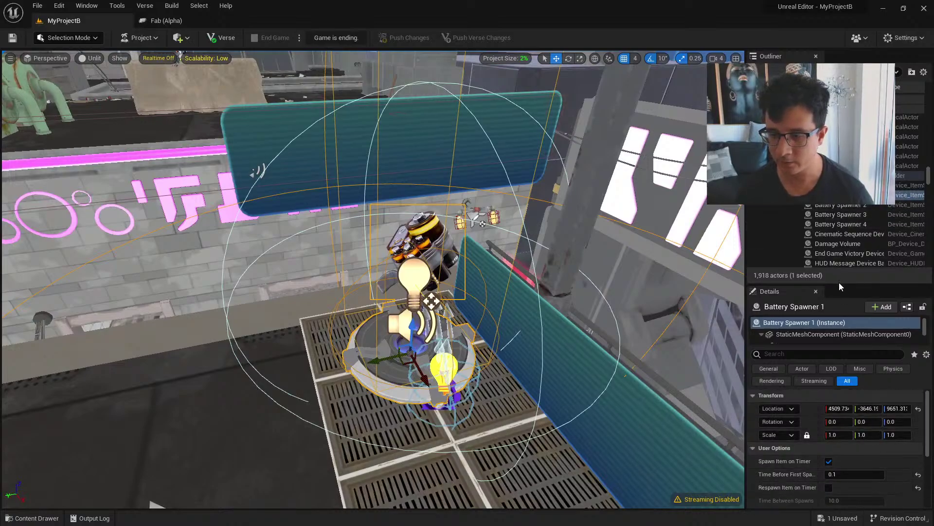
pyautogui.moveTo(839, 284); pyautogui.dragTo(839, 251)
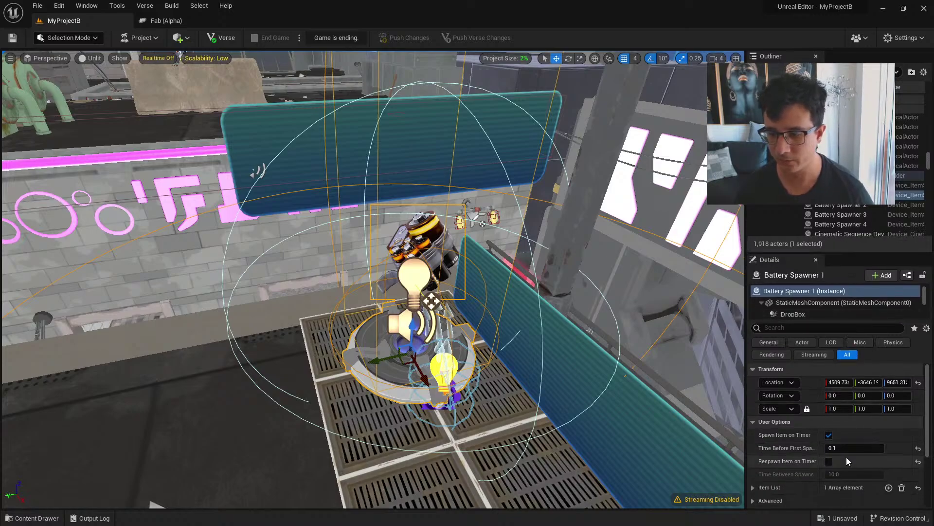
pyautogui.scroll(-2, 846, 457)
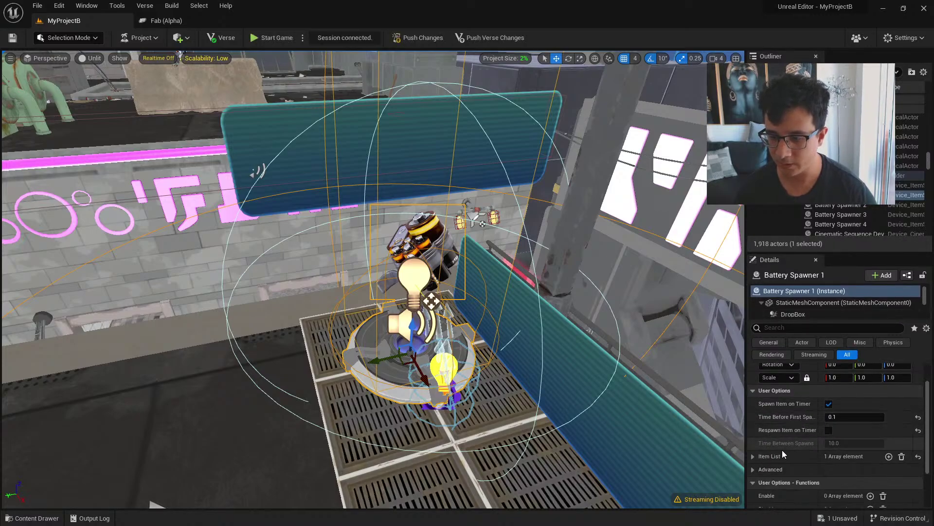
pyautogui.click(753, 456)
pyautogui.scroll(-2, 767, 447)
pyautogui.click(762, 439)
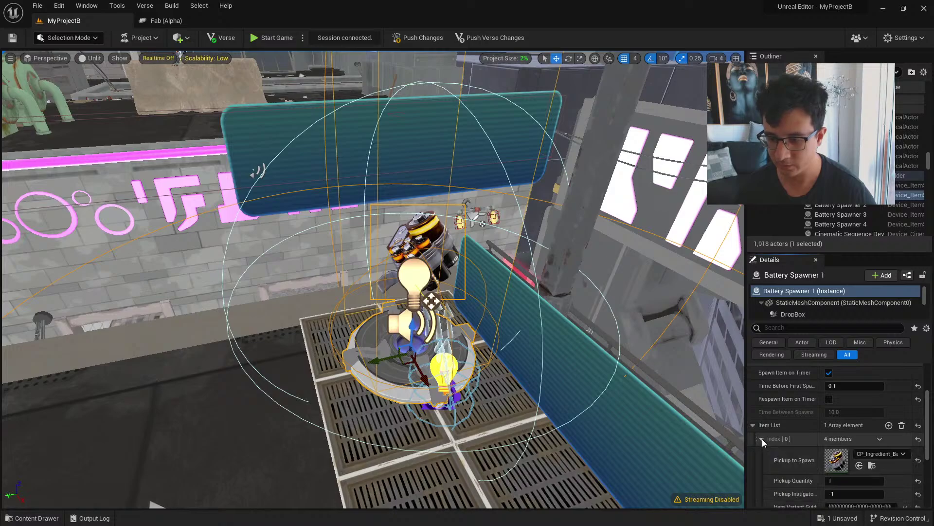
pyautogui.scroll(-4, 762, 439)
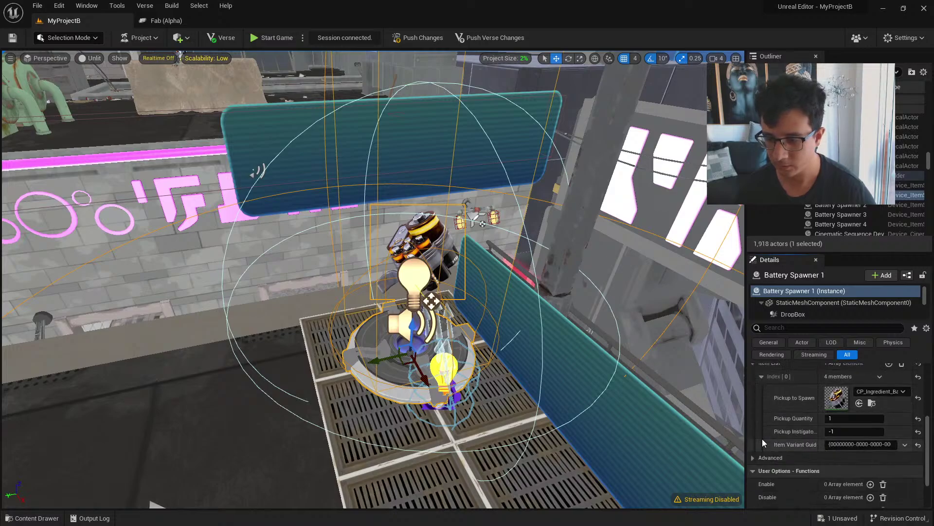
# Replace the Batteries pickup in Battery Spawner 1 with the blue mushroom from Fortnite Consumables and push the changes to the game session
pyautogui.click(864, 406)
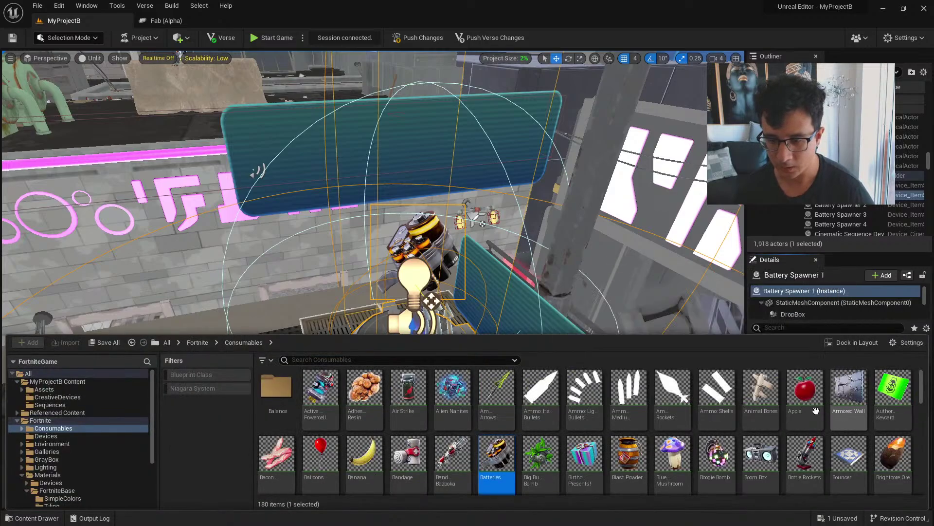
pyautogui.moveTo(648, 277); pyautogui.dragTo(647, 312, button='right')
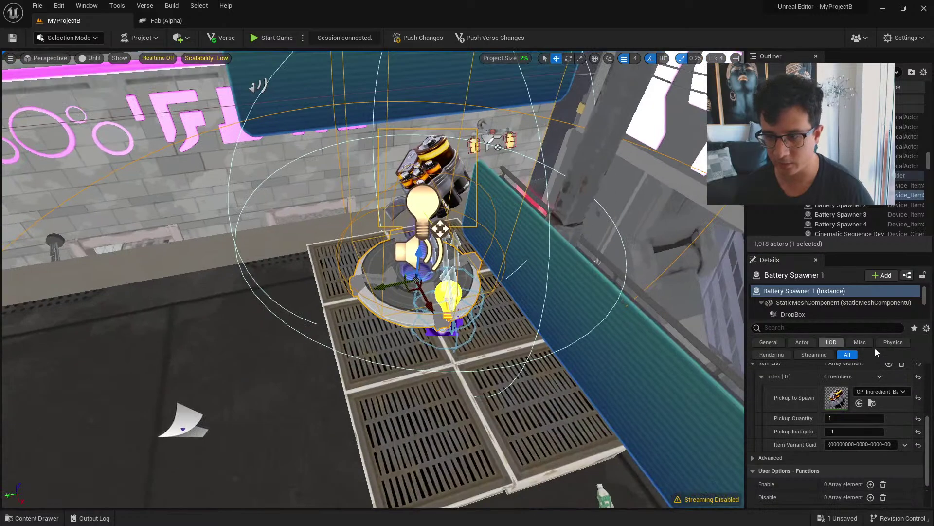
pyautogui.click(860, 404)
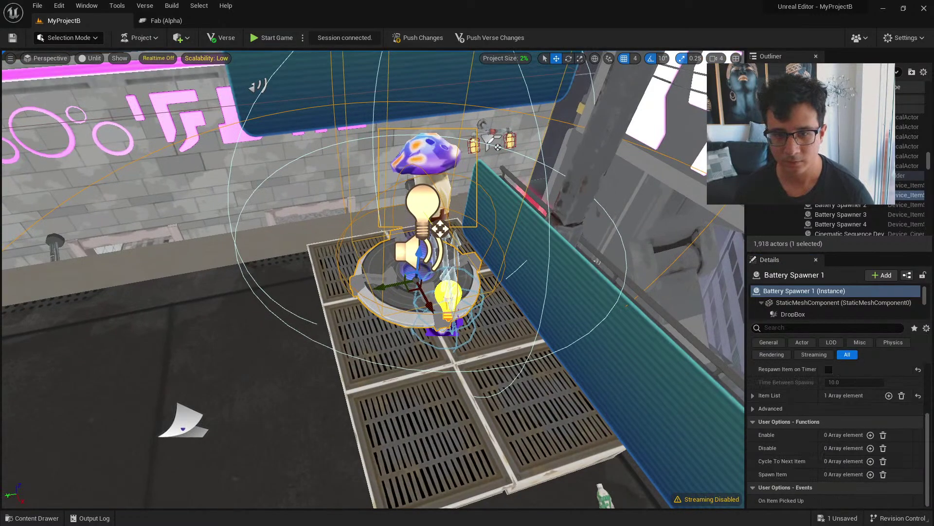
pyautogui.moveTo(584, 292); pyautogui.dragTo(604, 263, button='right')
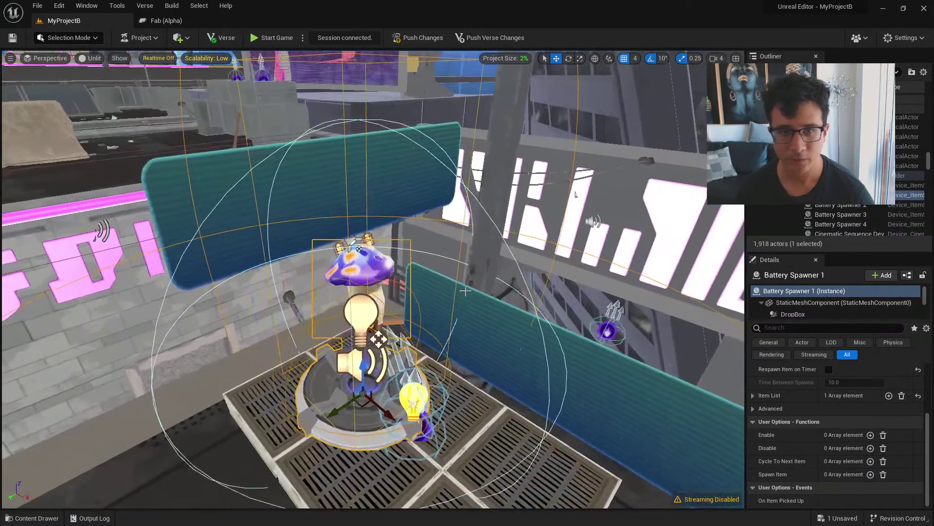
pyautogui.click(414, 40)
pyautogui.click(532, 378)
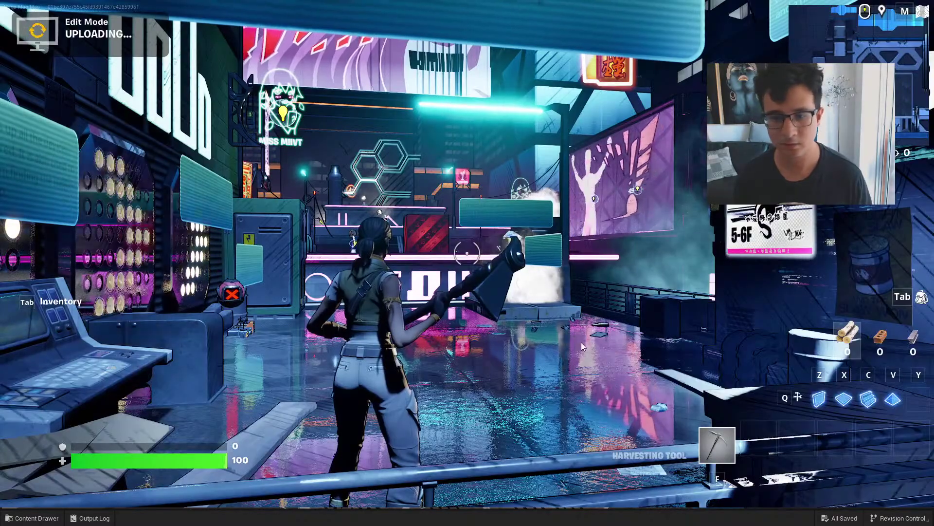
# Run the character across the rooftop to the steaming grate and inspect the mushroom spawner from several distances
pyautogui.press('w')
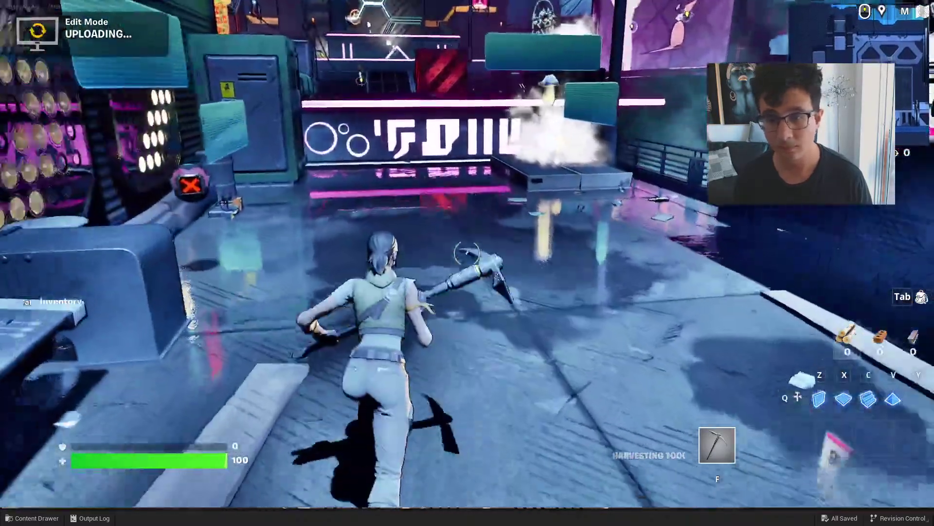
pyautogui.press('w')
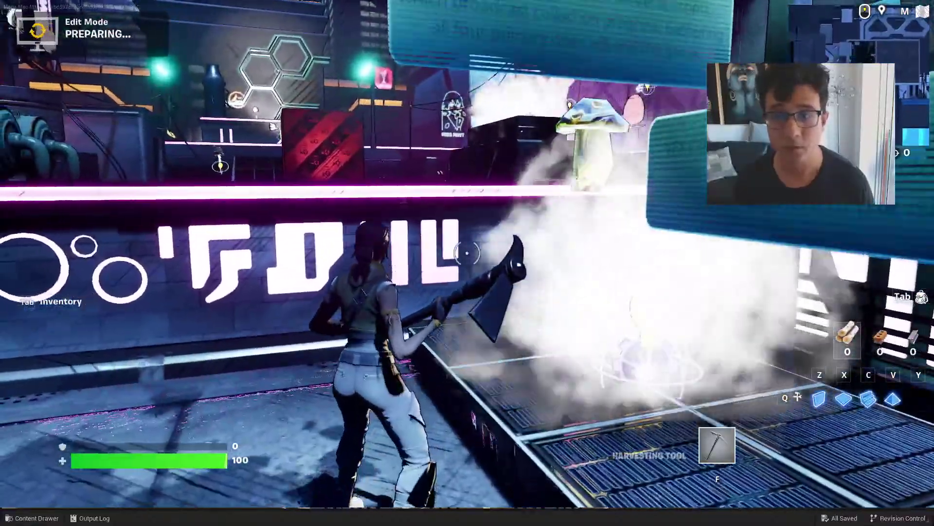
pyautogui.press('w')
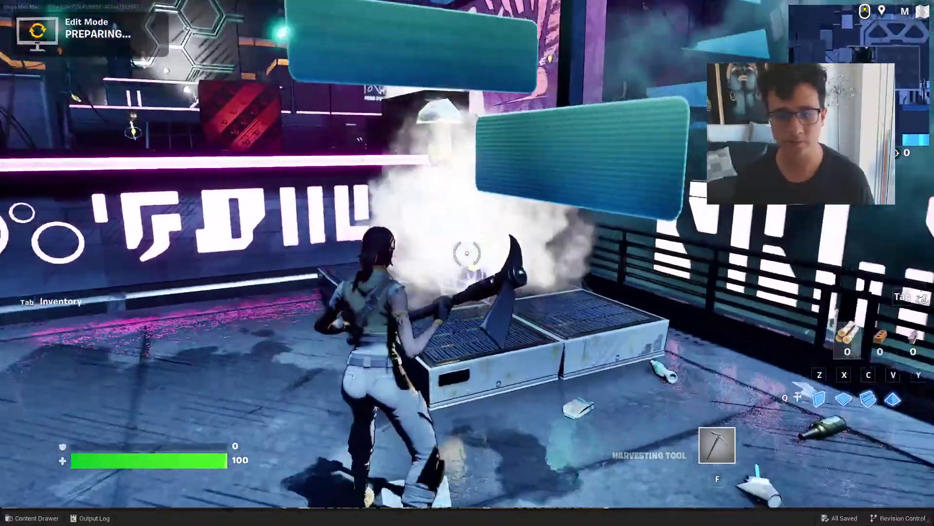
pyautogui.press('w')
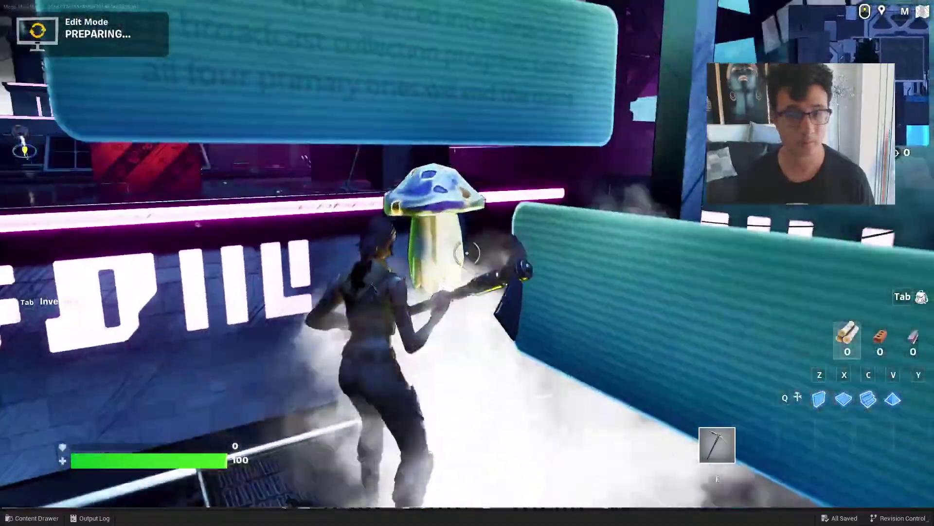
pyautogui.press('w')
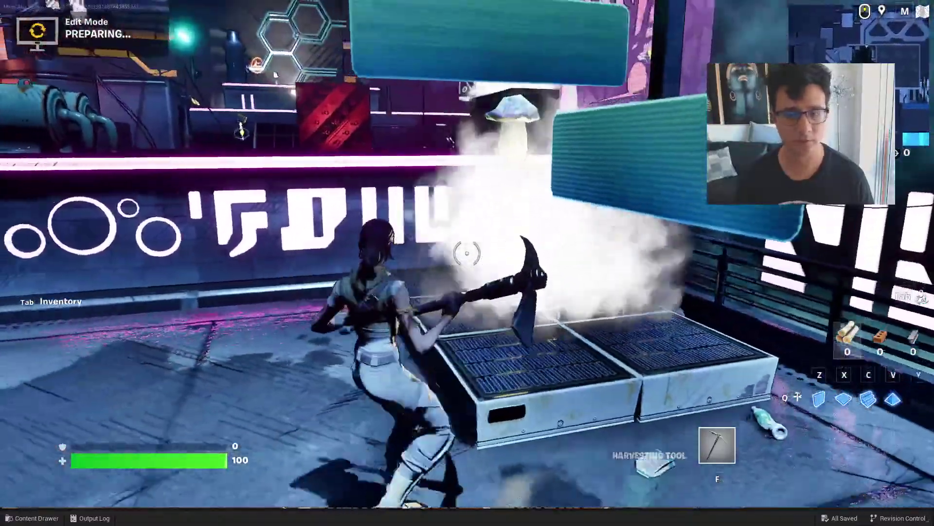
pyautogui.press('w')
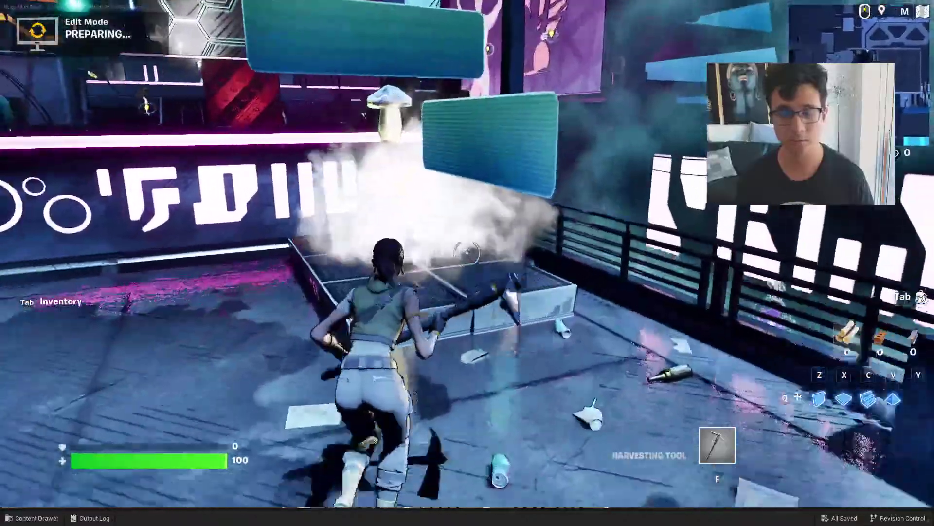
pyautogui.press('s')
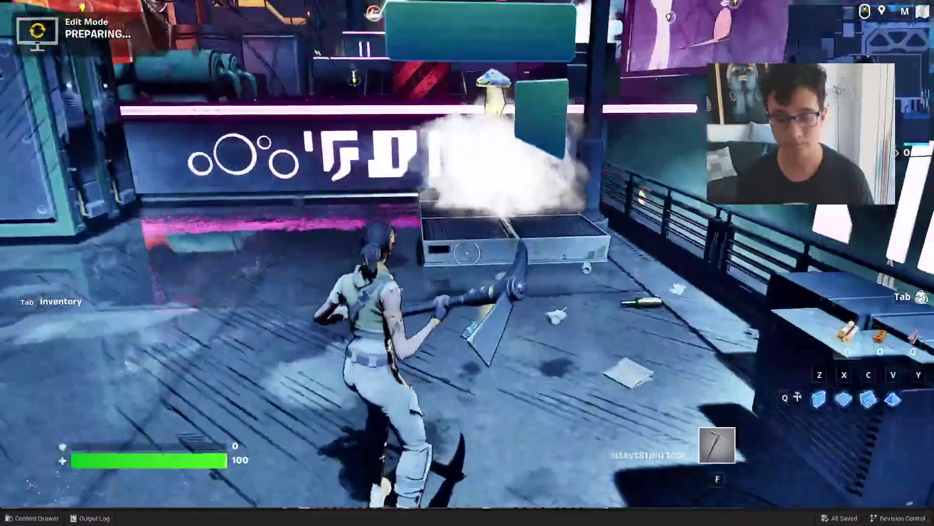
pyautogui.press('w')
pyautogui.press('w')
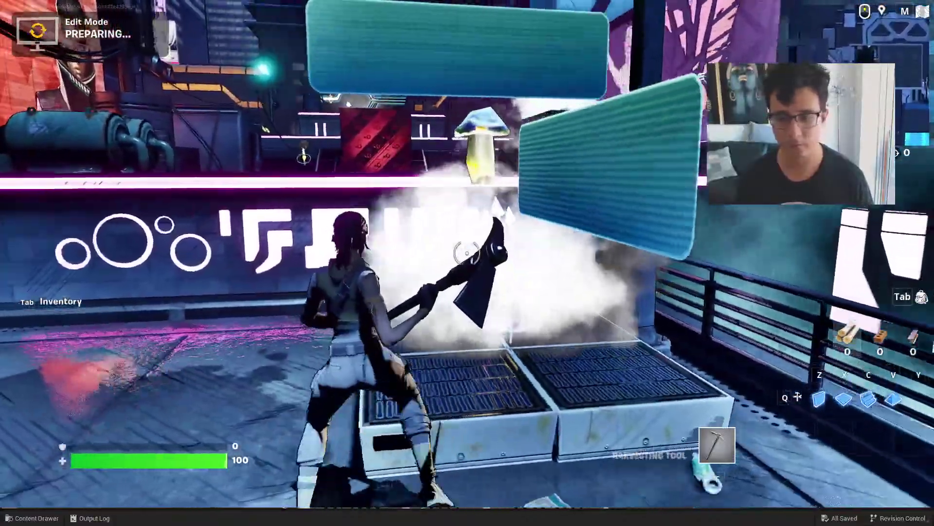
# Check the character's inventory and return to the game
pyautogui.press('Tab')
pyautogui.press('Tab')
pyautogui.press('Tab')
pyautogui.press('Tab')
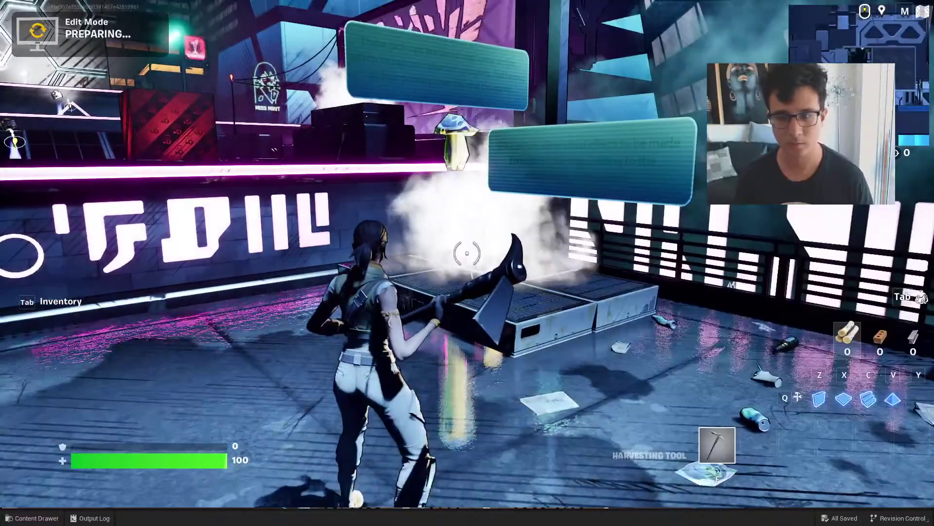
pyautogui.press('Tab')
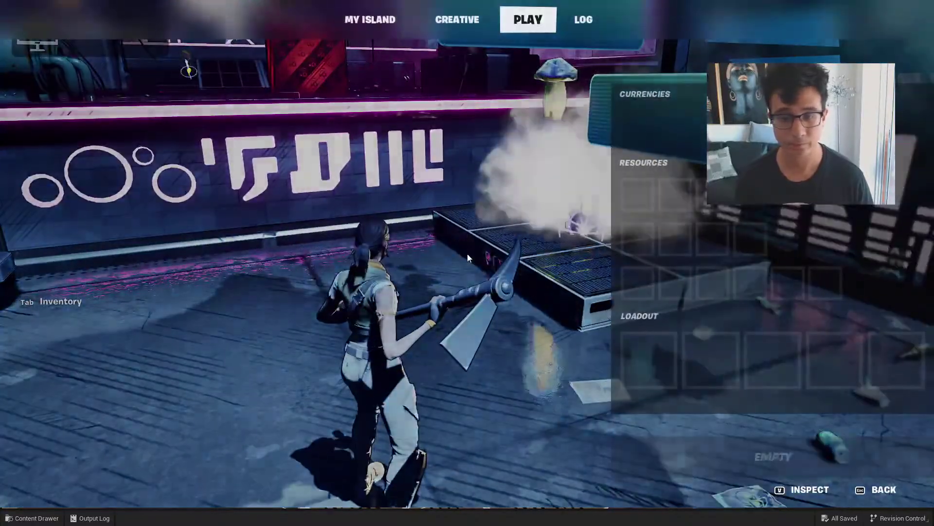
pyautogui.press('Tab')
# Test crouching, swing the harvesting tool near the light panels, and run back across the rooftop
pyautogui.press('ctrl')
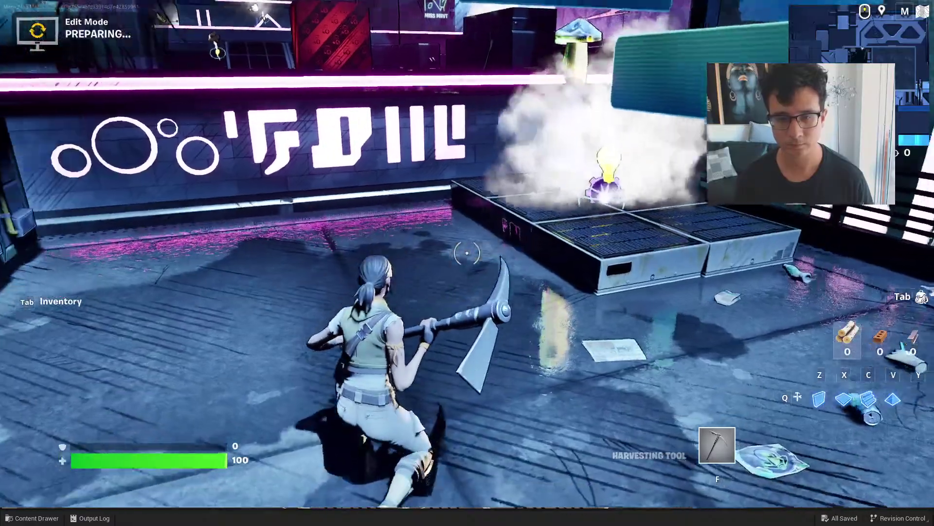
pyautogui.press('ctrl')
pyautogui.press('w')
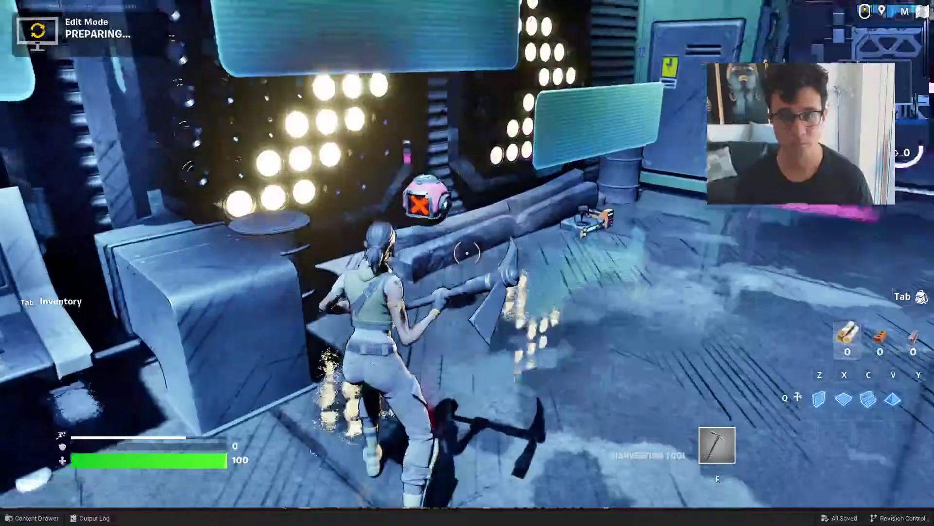
pyautogui.click(467, 252)
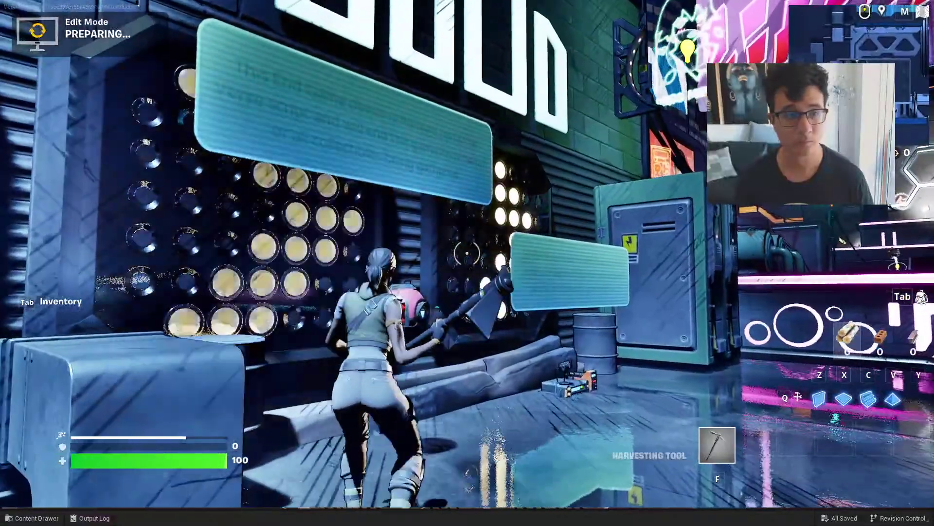
pyautogui.press('w')
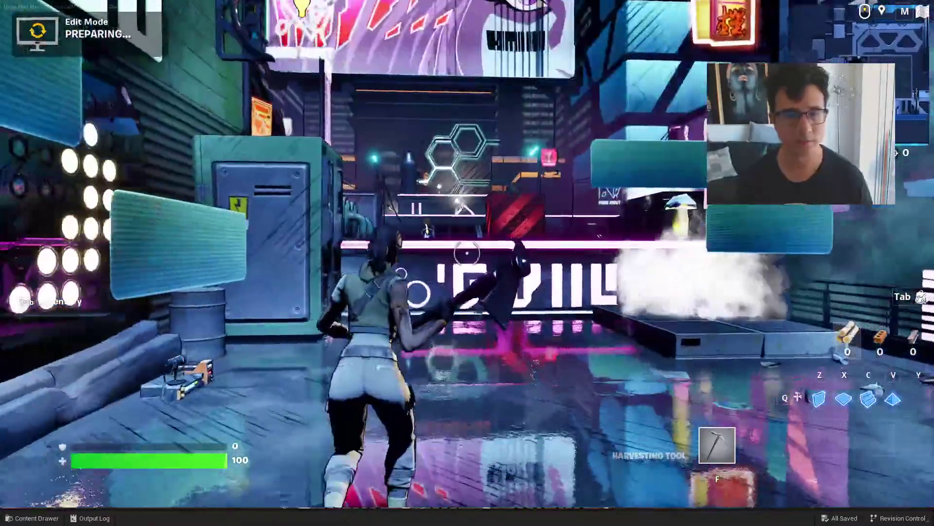
# Look over the mushroom spawner, the neighbouring rooftops and their battery spawner in the editor viewport, and select Customizable Light4 beside the neon sign
pyautogui.press('w')
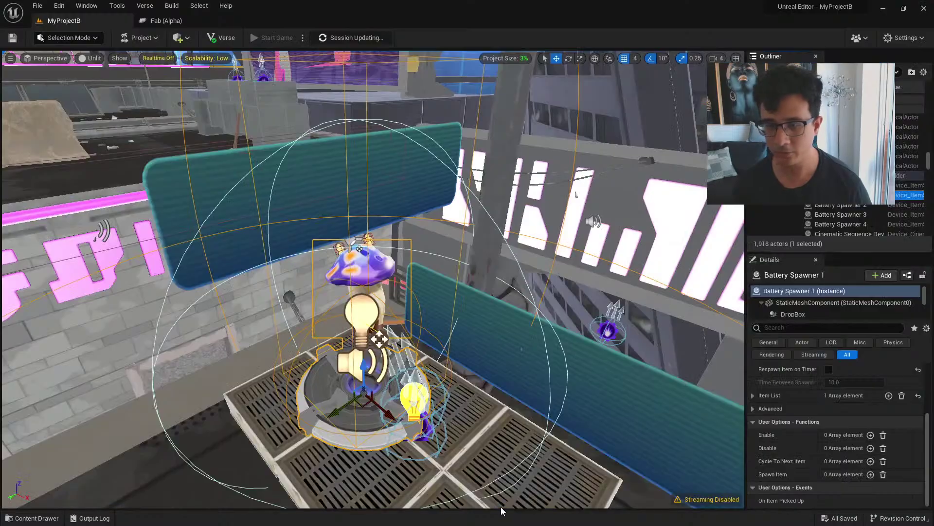
pyautogui.moveTo(379, 338); pyautogui.dragTo(303, 255, button='right')
pyautogui.press('w')
pyautogui.moveTo(500, 353); pyautogui.dragTo(687, 388, button='right')
pyautogui.moveTo(529, 366)
pyautogui.mouseDown(button='right')
pyautogui.moveTo(599, 370)
pyautogui.moveTo(584, 355)
pyautogui.moveTo(528, 366)
pyautogui.mouseUp(button='right')
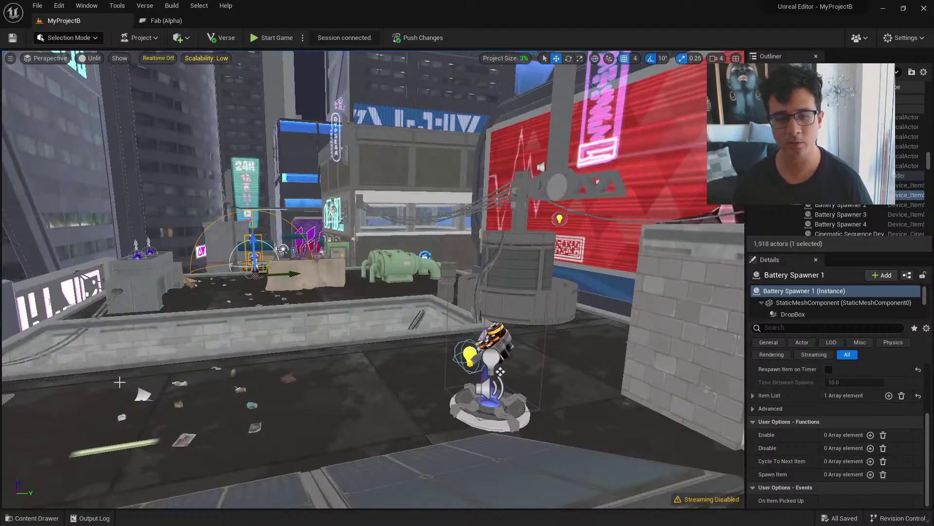
pyautogui.moveTo(119, 382); pyautogui.dragTo(57, 361, button='right')
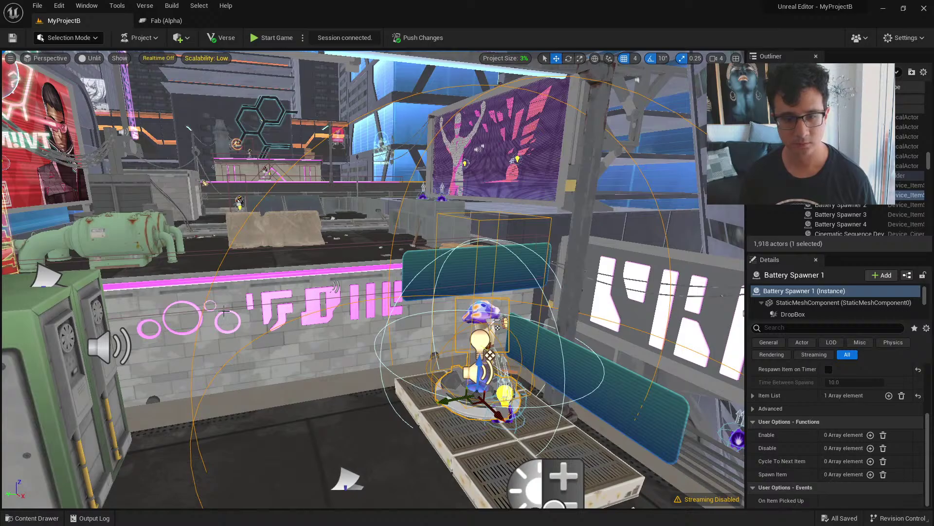
pyautogui.moveTo(225, 310); pyautogui.dragTo(90, 278, button='right')
pyautogui.click(397, 214)
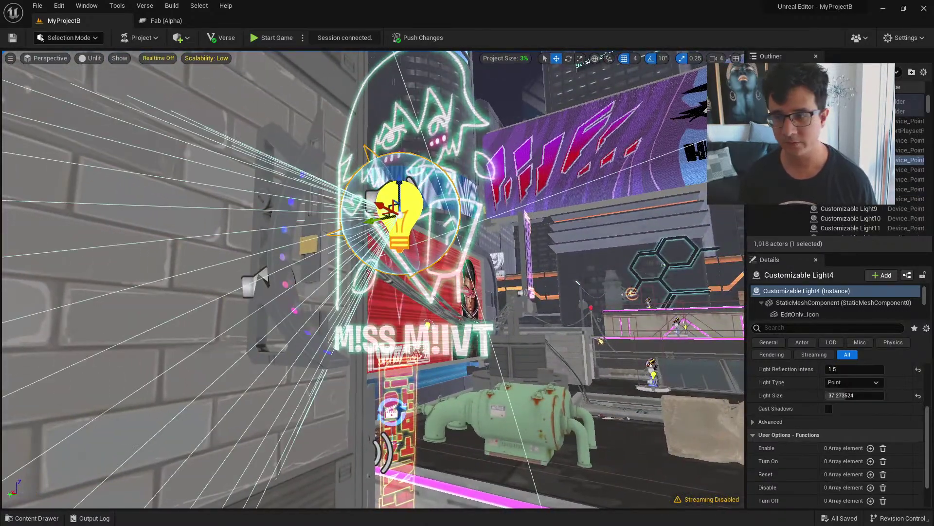
pyautogui.moveTo(396, 214); pyautogui.dragTo(411, 321, button='right')
# Browse the Fortnite Consumables folder and its Balance subfolder in the project content
pyautogui.hotkey('ctrl', 'space')
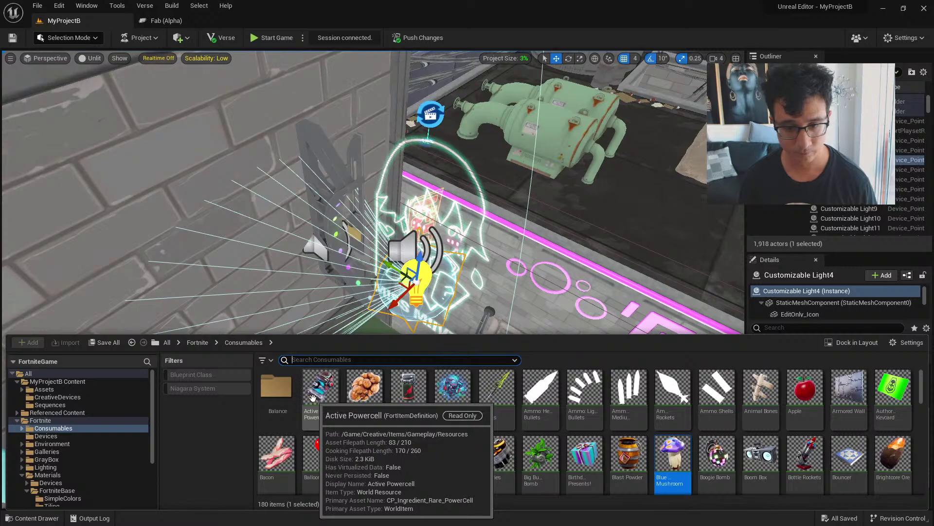
pyautogui.doubleClick(278, 394)
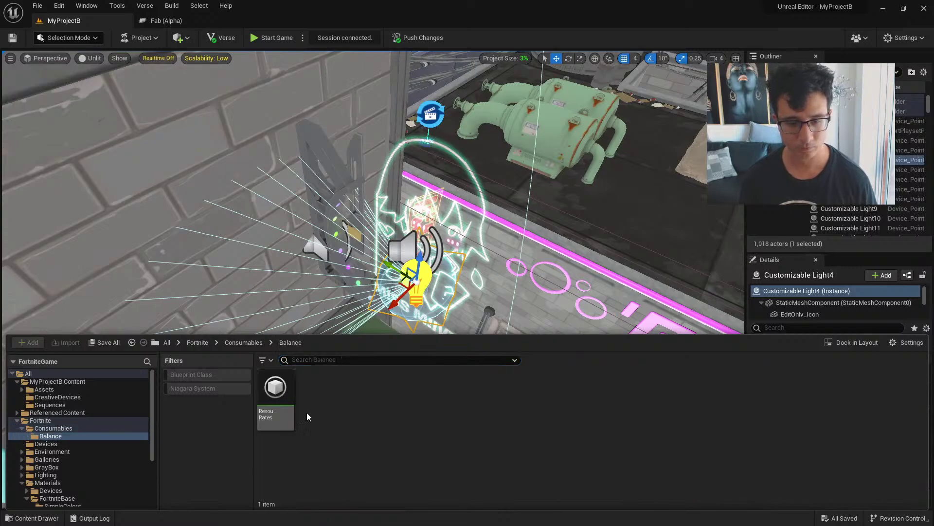
pyautogui.hotkey('alt', 'Left')
pyautogui.scroll(-7, 490, 438)
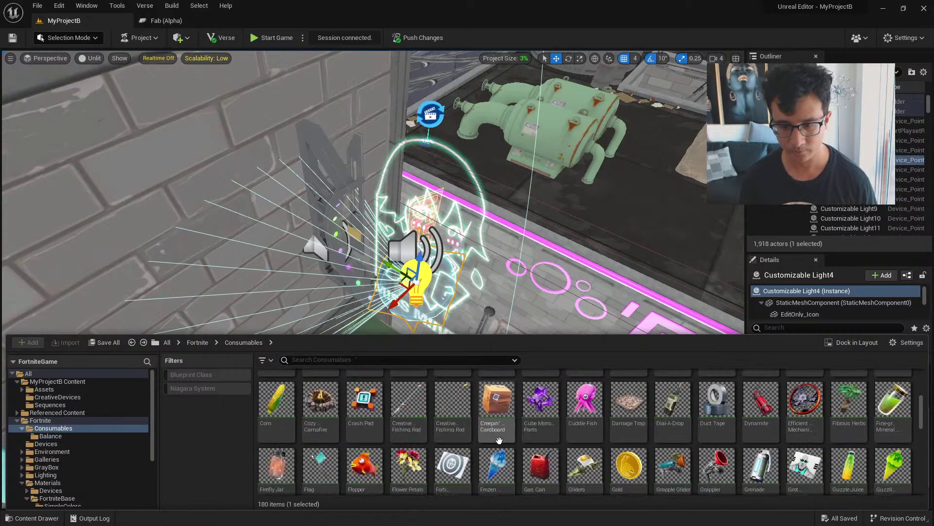
pyautogui.hotkey('ctrl', 'space')
# Survey the rooftops, select Battery Spawner 1 and frame it in the viewport
pyautogui.moveTo(438, 273); pyautogui.dragTo(604, 161, button='right')
pyautogui.scroll(2, 372, 279)
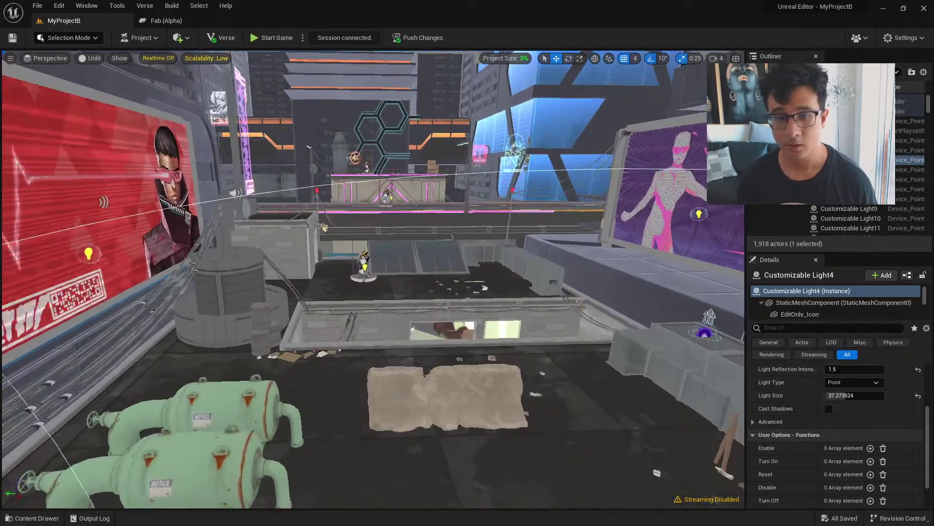
pyautogui.scroll(2, 373, 279)
pyautogui.click(308, 229)
pyautogui.press('f')
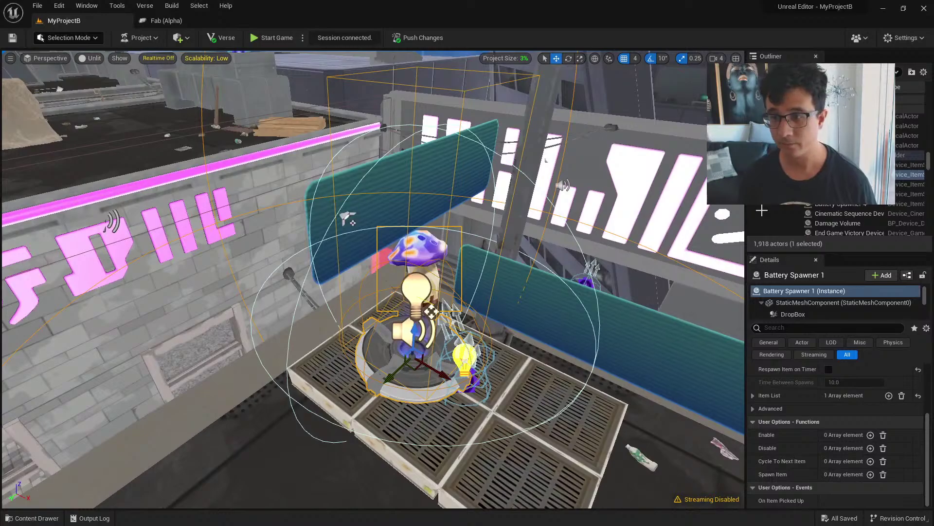
# Select and frame Battery Spawners 2, 3 and 4 one after another, and view their route from the lower rooftop
pyautogui.rightClick(818, 174)
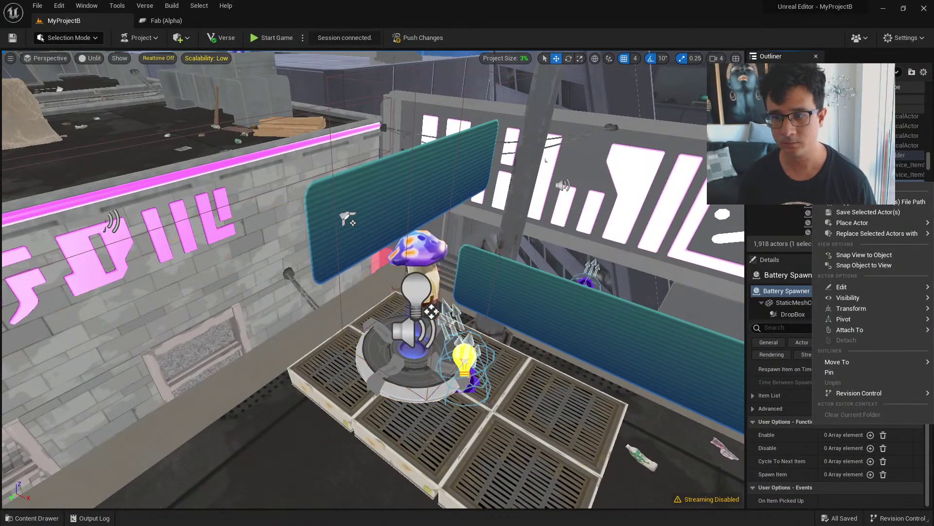
pyautogui.click(838, 174)
pyautogui.click(838, 184)
pyautogui.press('f')
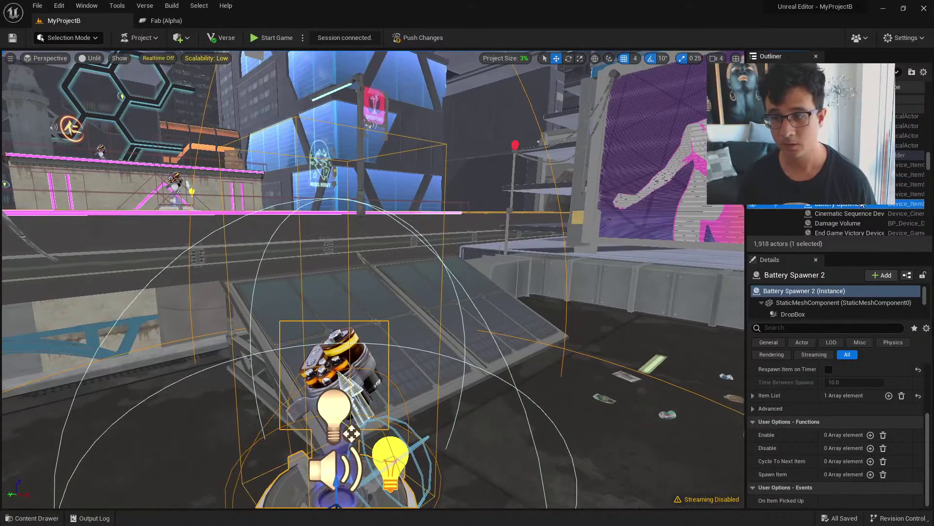
pyautogui.doubleClick(859, 194)
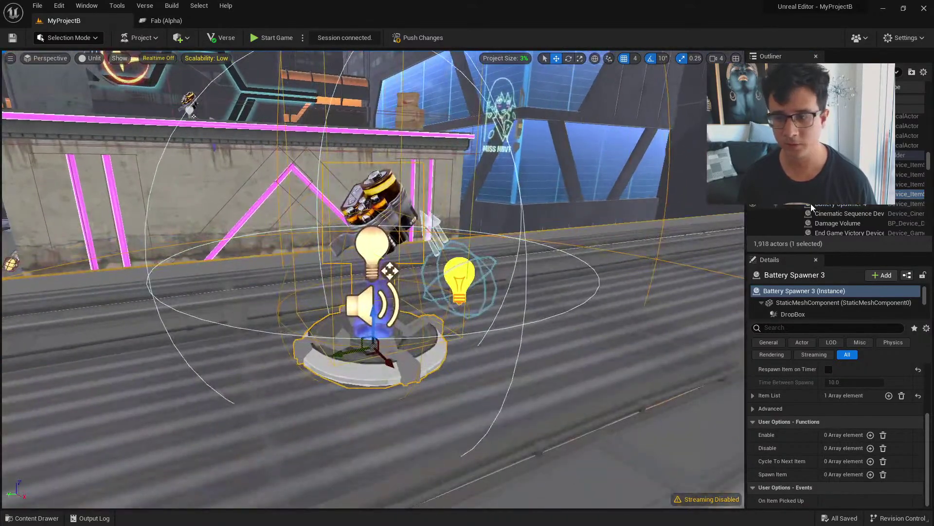
pyautogui.press('f')
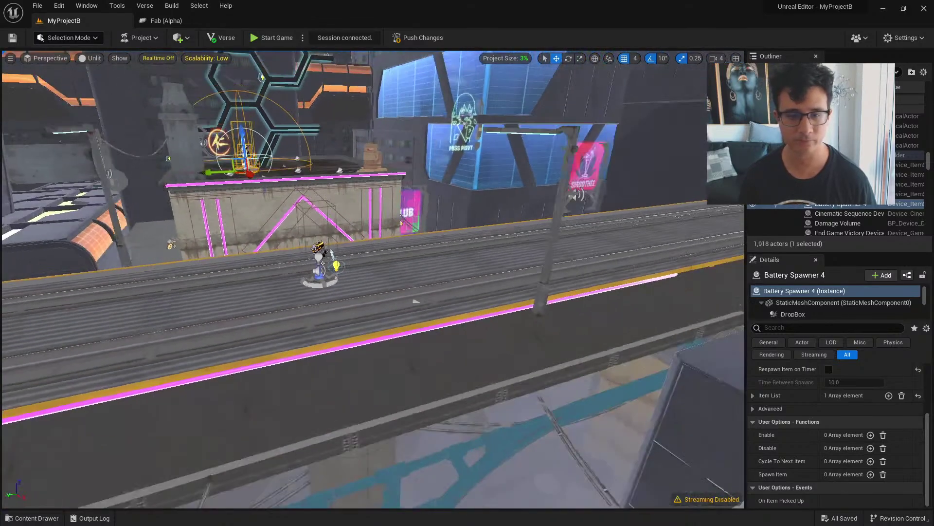
pyautogui.press('s')
pyautogui.moveTo(374, 279)
pyautogui.mouseDown(button='right')
pyautogui.moveTo(374, 307)
pyautogui.moveTo(363, 292)
pyautogui.moveTo(384, 292)
pyautogui.mouseUp(button='right')
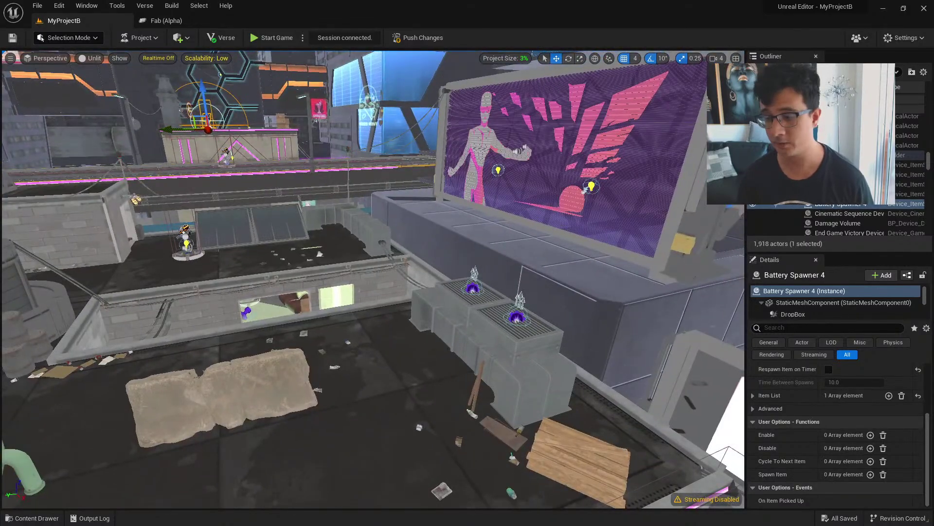
# In the game session, set the text of Billboard - VFX Creator2 by the steaming grate to "hi", and save and push the changes from the editor
pyautogui.hotkey('alt', 'Tab')
pyautogui.press('w')
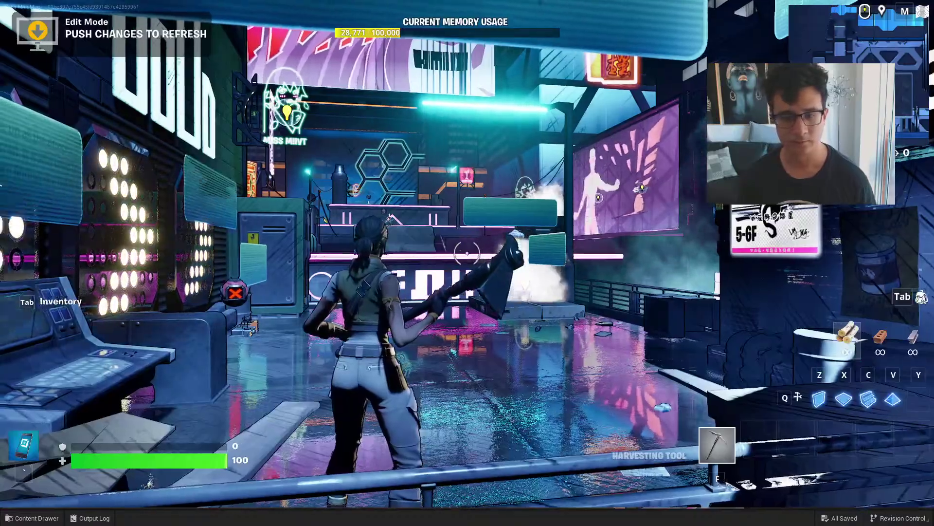
pyautogui.press('w')
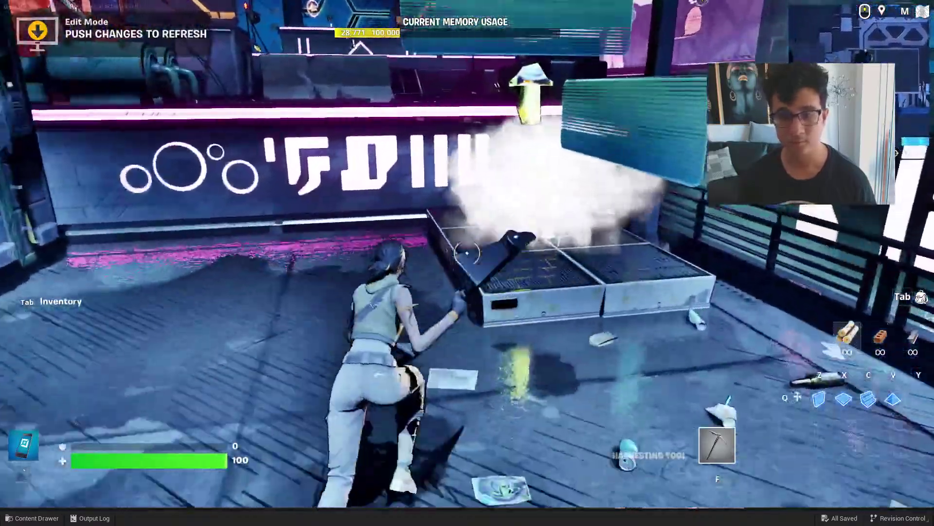
pyautogui.press('e')
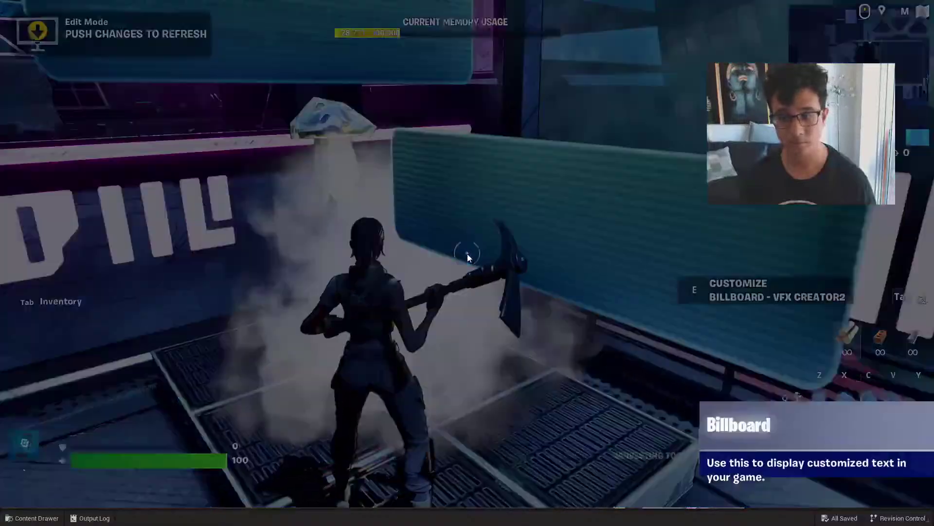
pyautogui.click(418, 166)
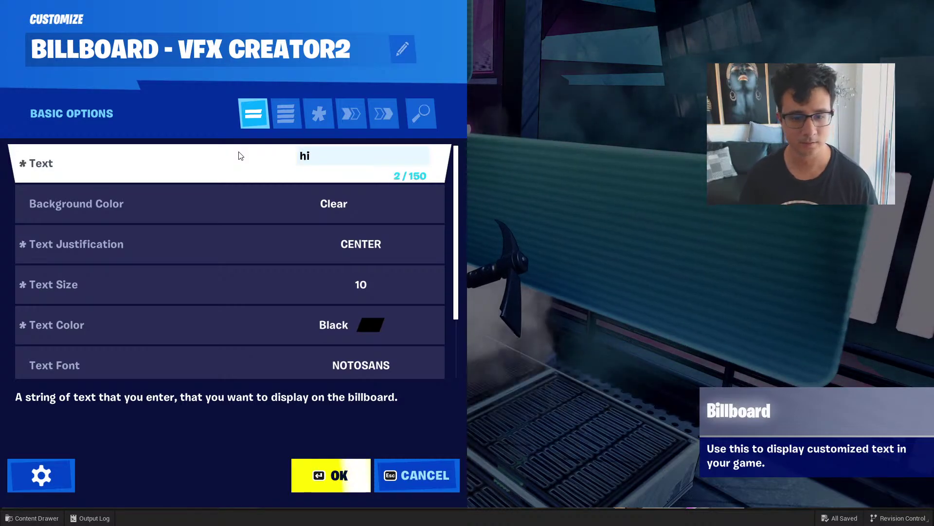
pyautogui.click(326, 480)
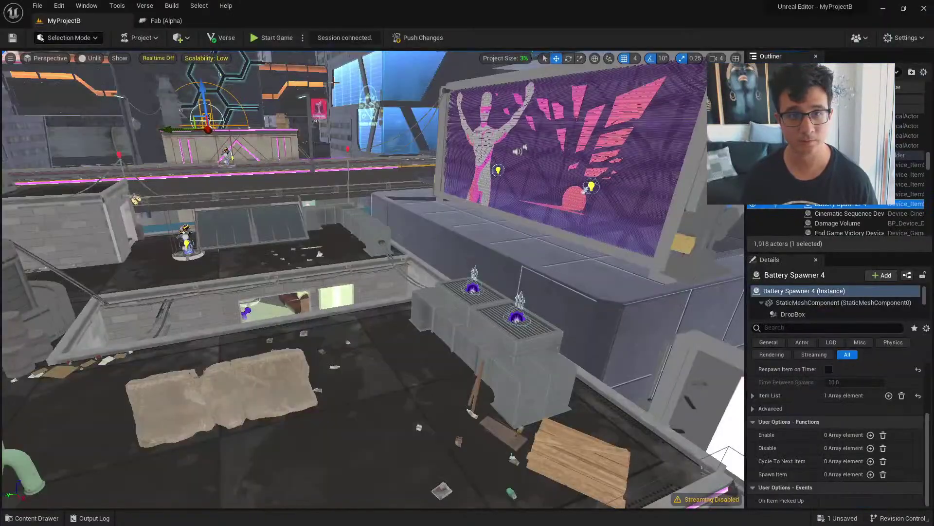
pyautogui.click(403, 39)
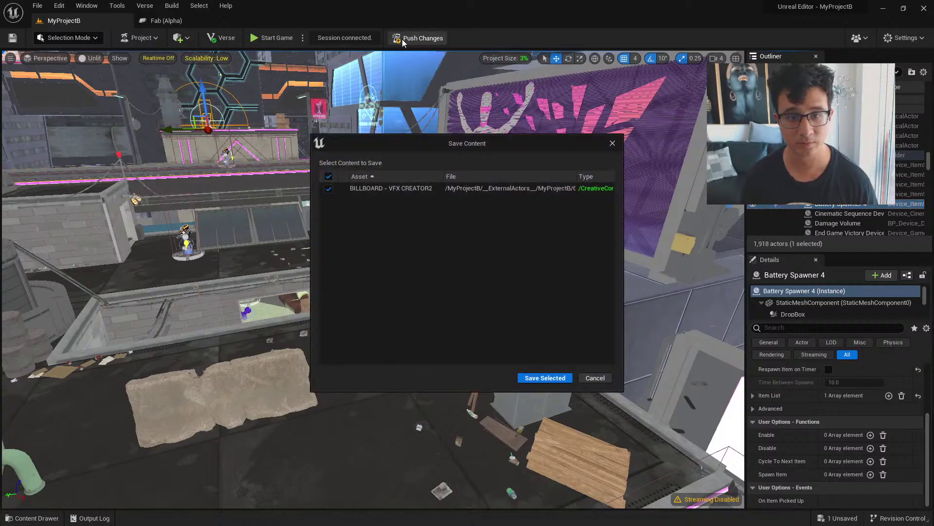
pyautogui.click(536, 379)
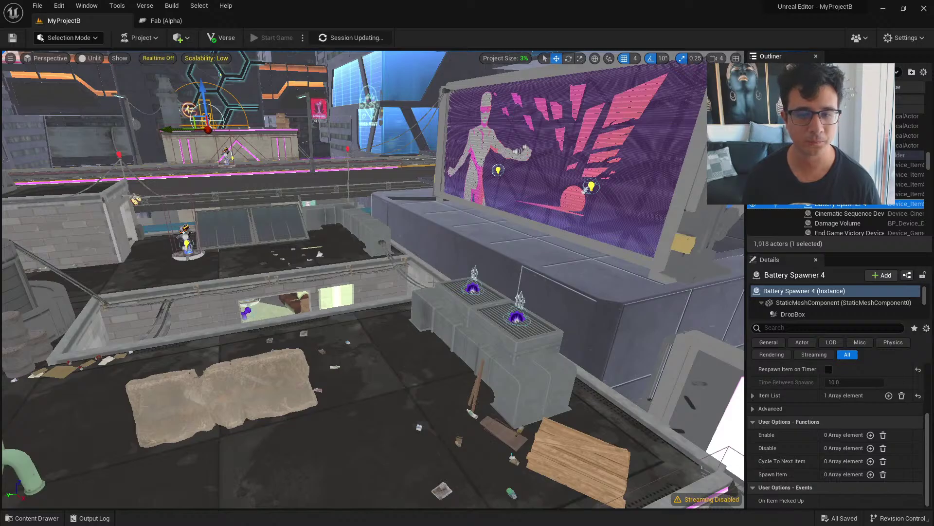
# Put a dark Floors Generic BasicTile into the rooftop's sunken opening and try it at different heights
pyautogui.press('w')
pyautogui.moveTo(373, 279); pyautogui.dragTo(394, 243, button='right')
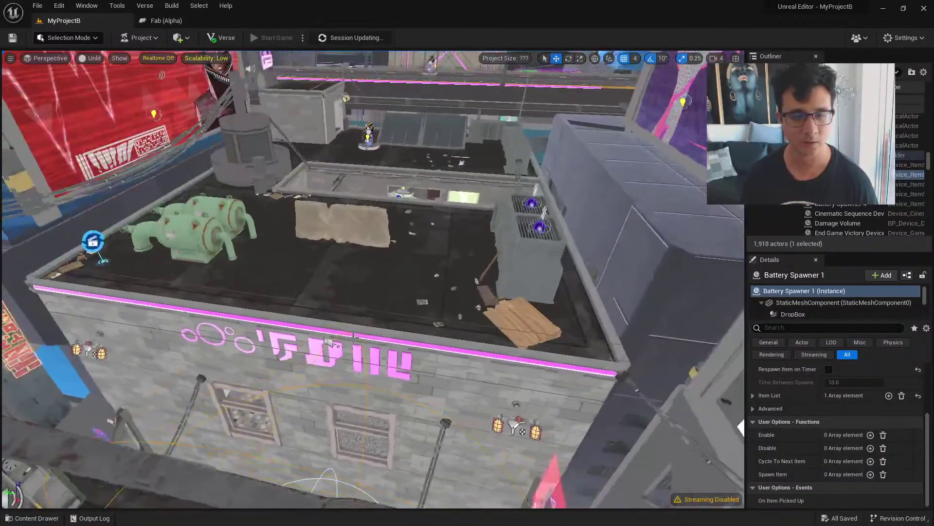
pyautogui.click(361, 306)
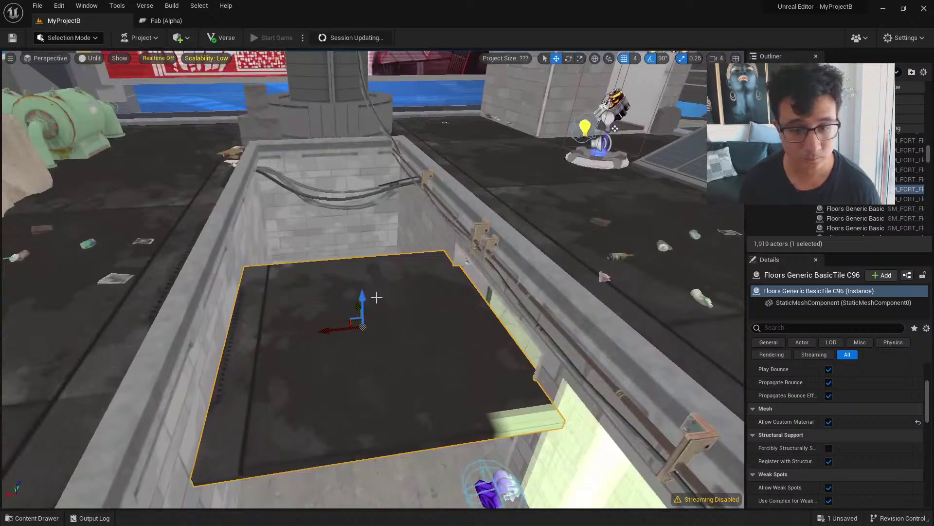
pyautogui.moveTo(363, 297); pyautogui.dragTo(344, 208)
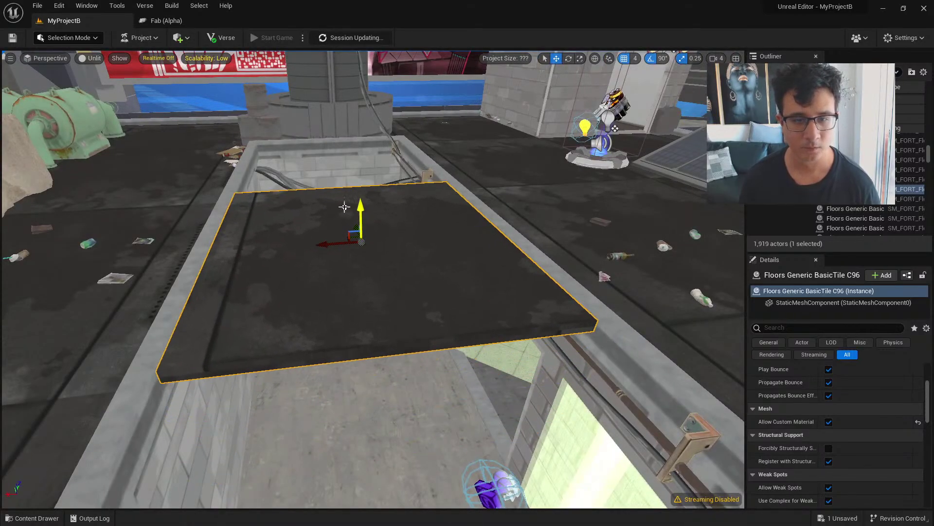
pyautogui.moveTo(345, 206); pyautogui.dragTo(330, 326, button='right')
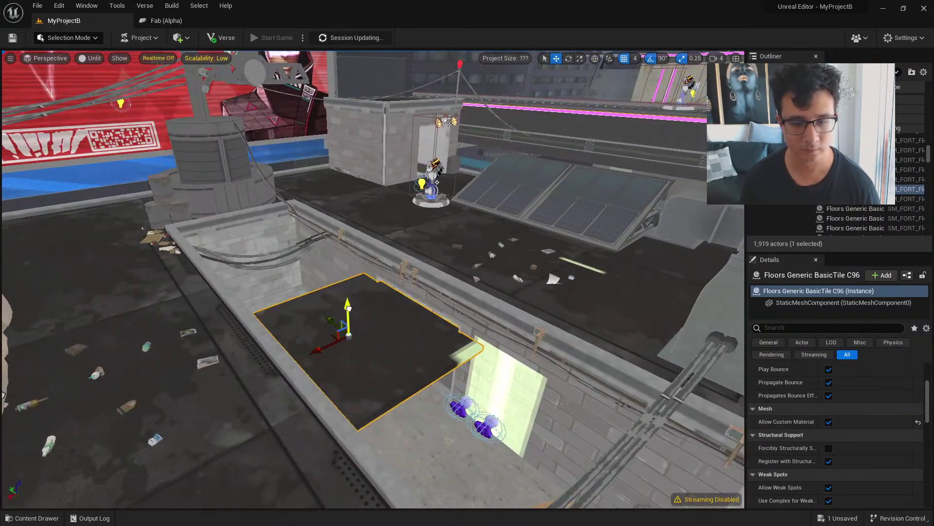
pyautogui.moveTo(348, 308); pyautogui.dragTo(348, 316)
pyautogui.moveTo(369, 327); pyautogui.dragTo(336, 304, button='right')
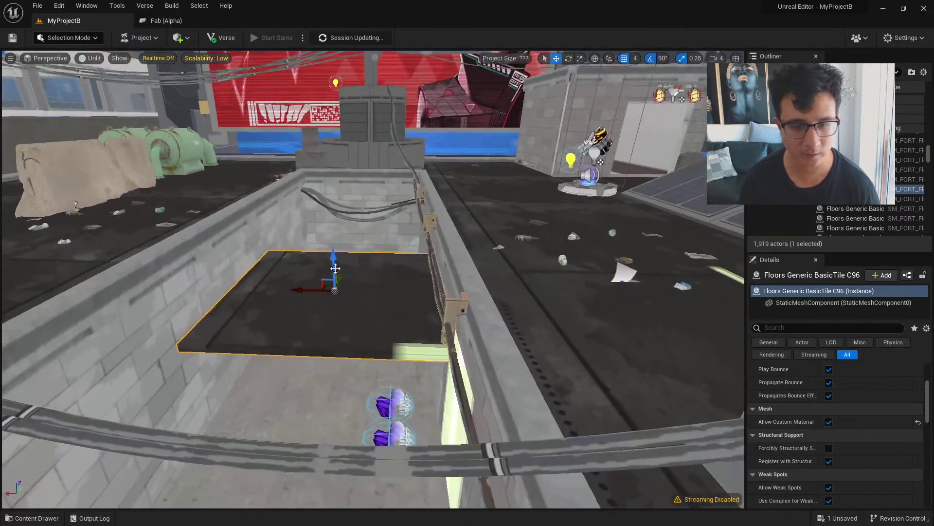
# Lift the floor tile above the roof, nudge it with location snap 1, and lower it back into the opening with snap 4
pyautogui.moveTo(335, 266); pyautogui.dragTo(325, 90)
pyautogui.moveTo(322, 160); pyautogui.dragTo(413, 156, button='right')
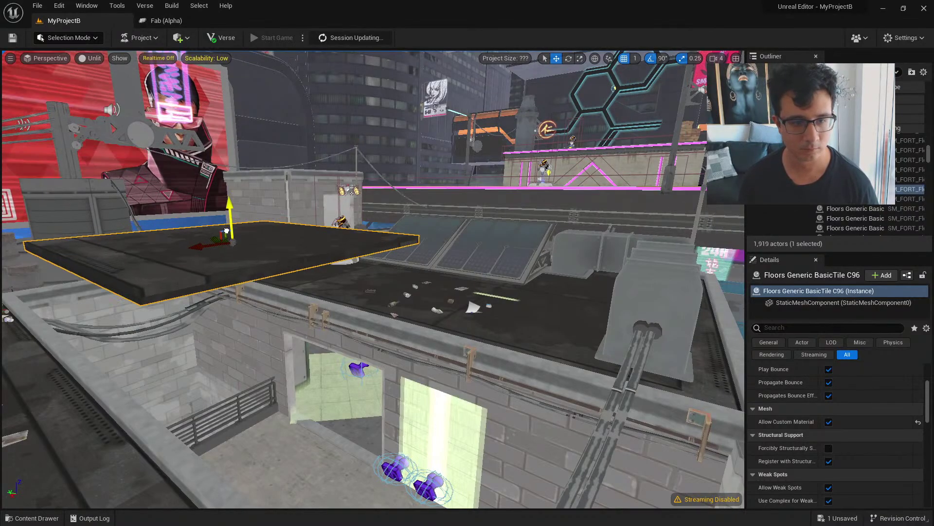
pyautogui.moveTo(228, 234); pyautogui.dragTo(256, 261)
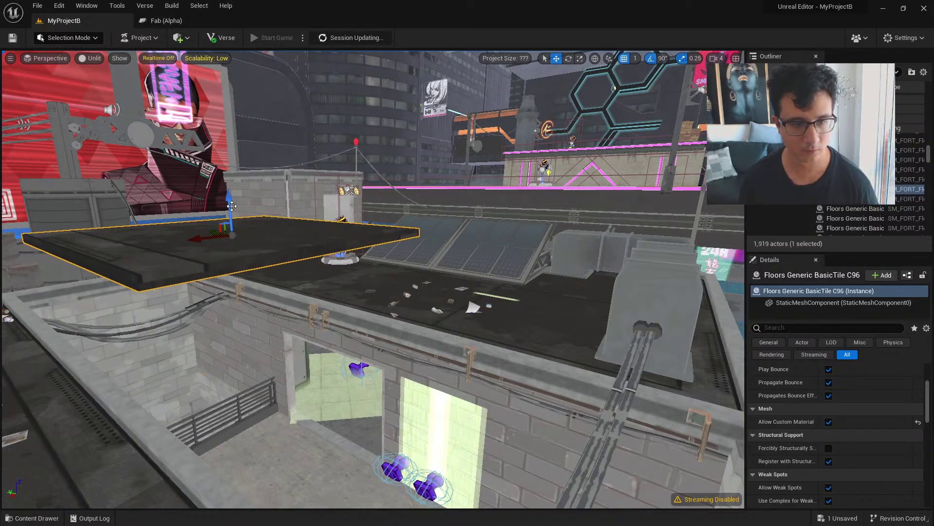
pyautogui.moveTo(232, 206); pyautogui.dragTo(245, 375)
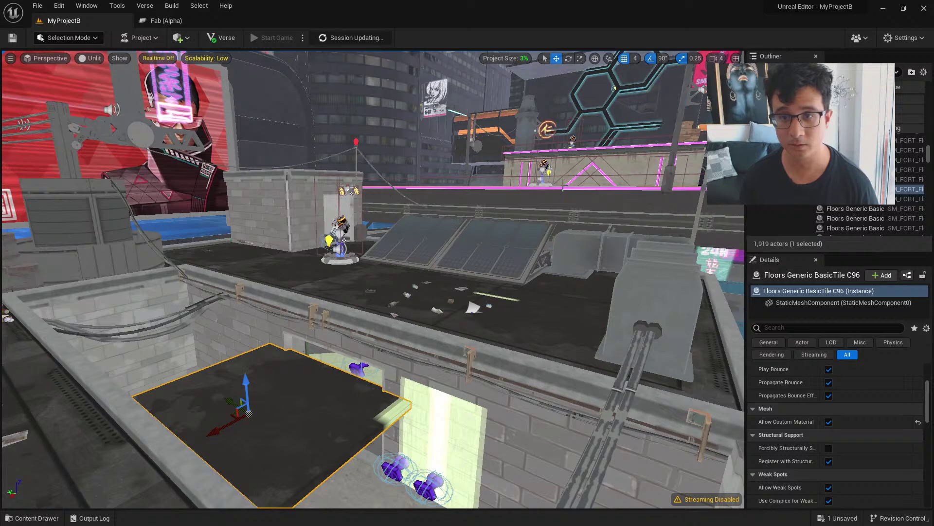
pyautogui.moveTo(248, 413); pyautogui.dragTo(348, 193, button='right')
pyautogui.click(343, 195)
pyautogui.moveTo(367, 248); pyautogui.dragTo(390, 265, button='right')
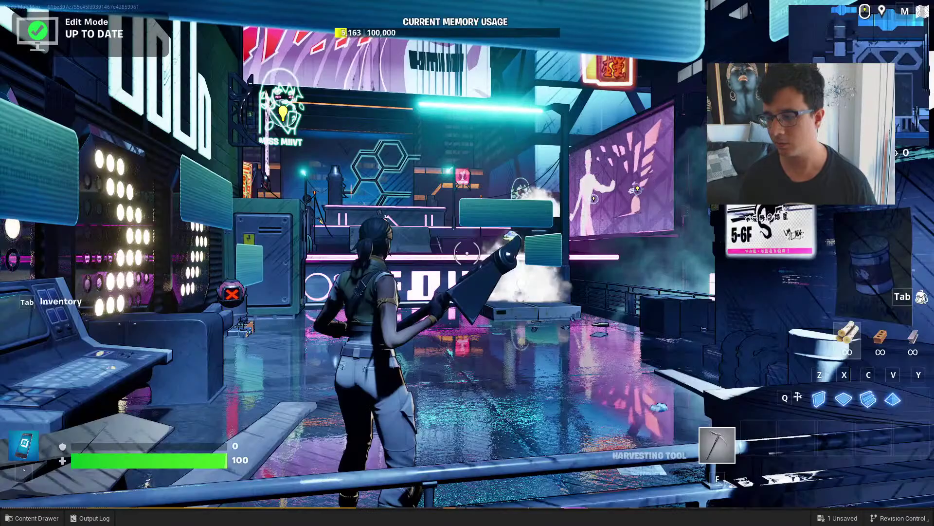
# Return to the game session, run and jump toward the neon-lettered wall, and use build mode for wooden stairs up to the higher rooftop
pyautogui.click(546, 349)
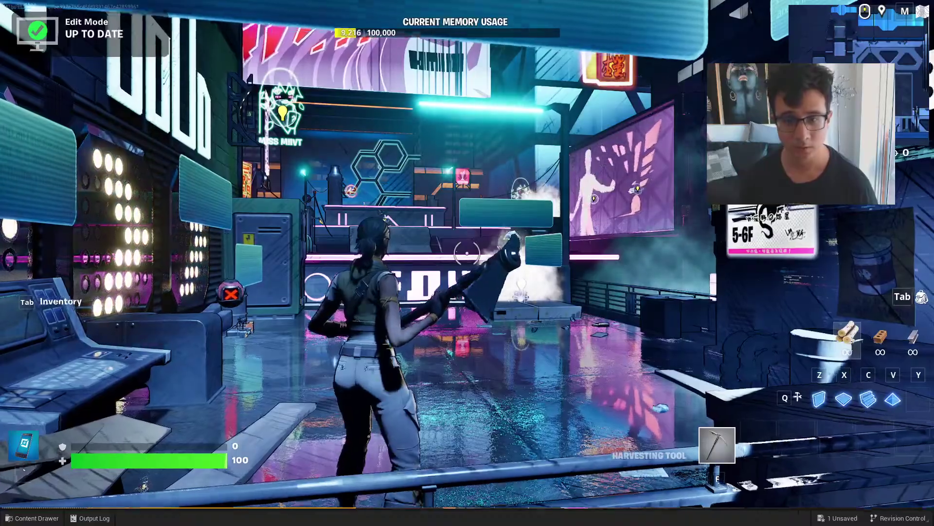
pyautogui.press('w')
pyautogui.press('w')
pyautogui.press('space')
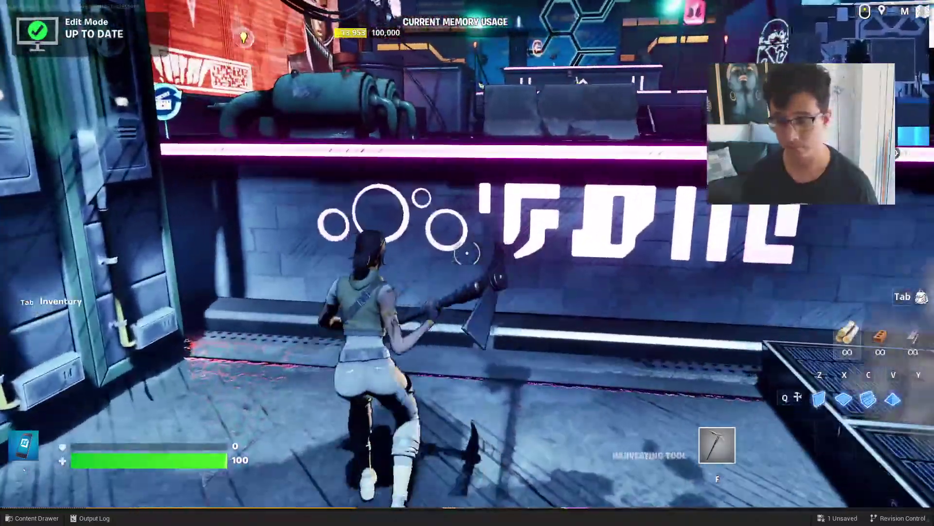
pyautogui.press('q')
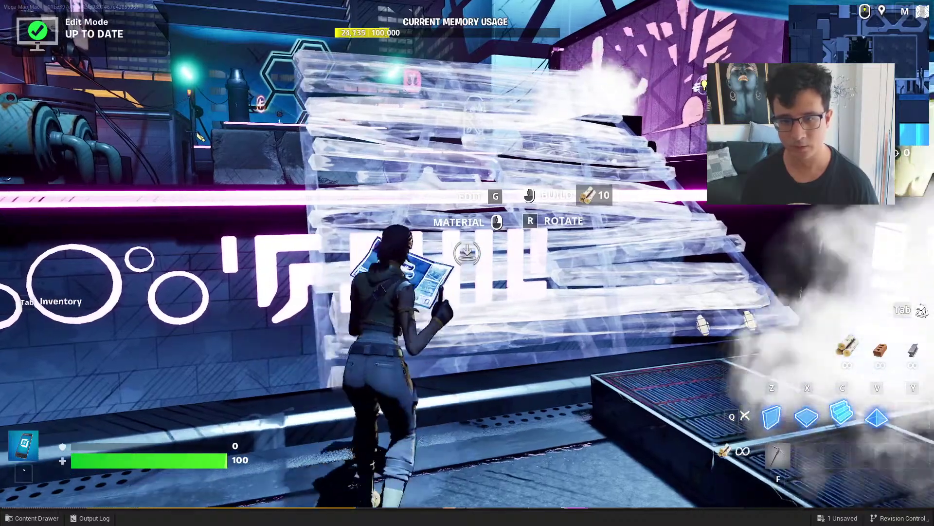
pyautogui.press('w')
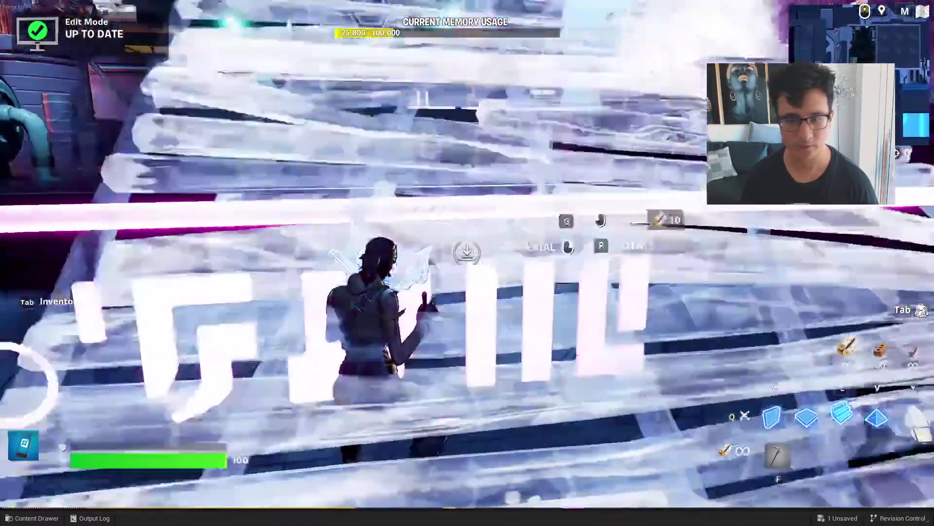
pyautogui.press('x')
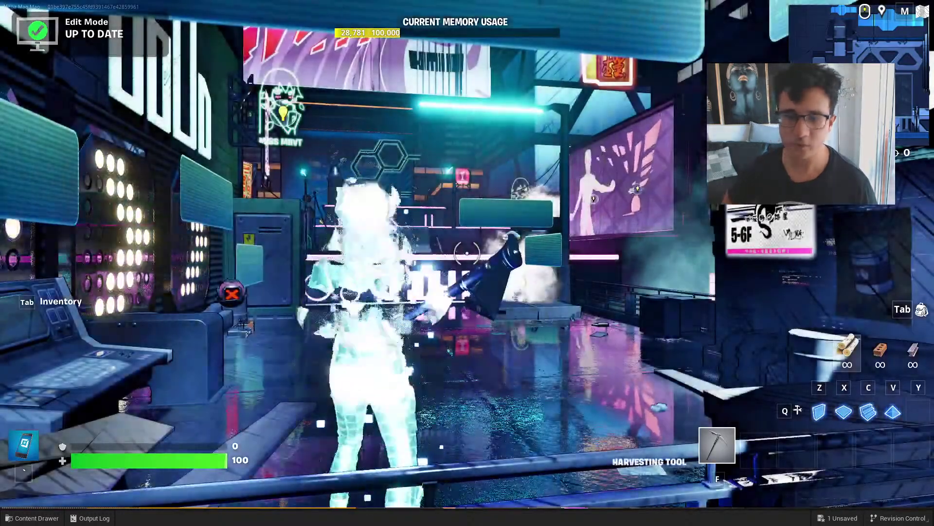
# Run to the neon-lettered wall, build wooden stairs against it in build mode, and climb them onto the higher rooftop
pyautogui.press('w')
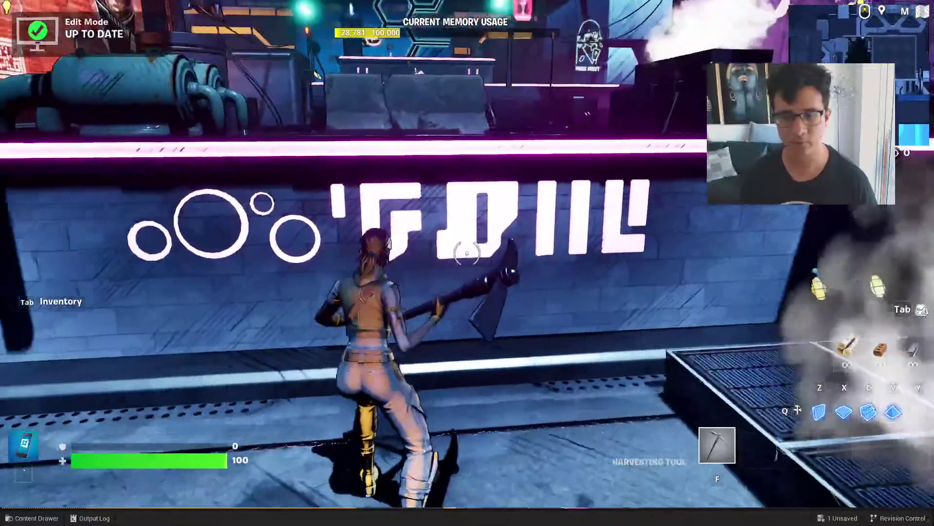
pyautogui.press('q')
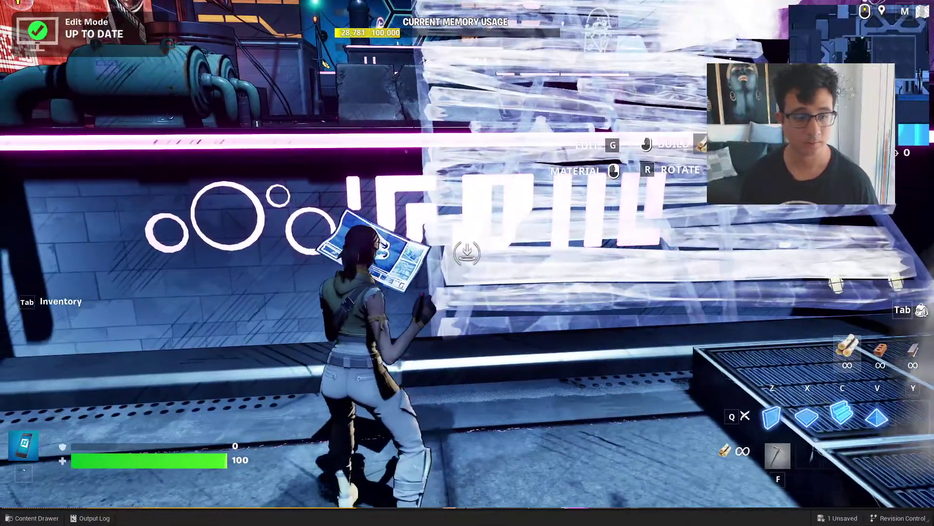
pyautogui.press('Tab')
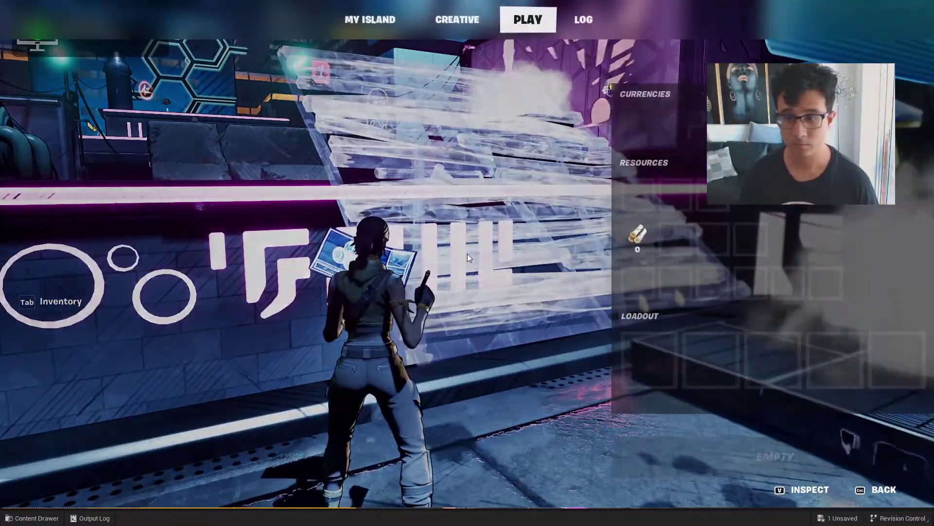
pyautogui.press('Tab')
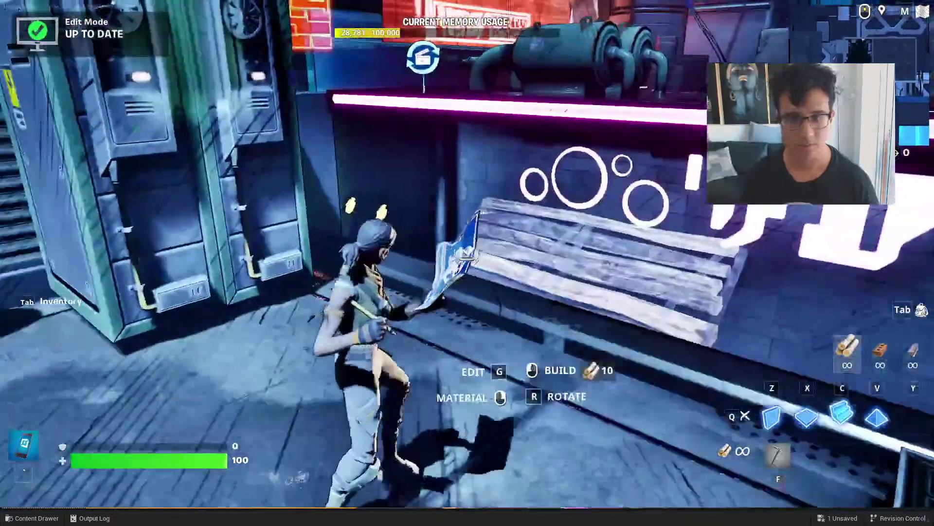
pyautogui.press('w')
pyautogui.click(467, 253)
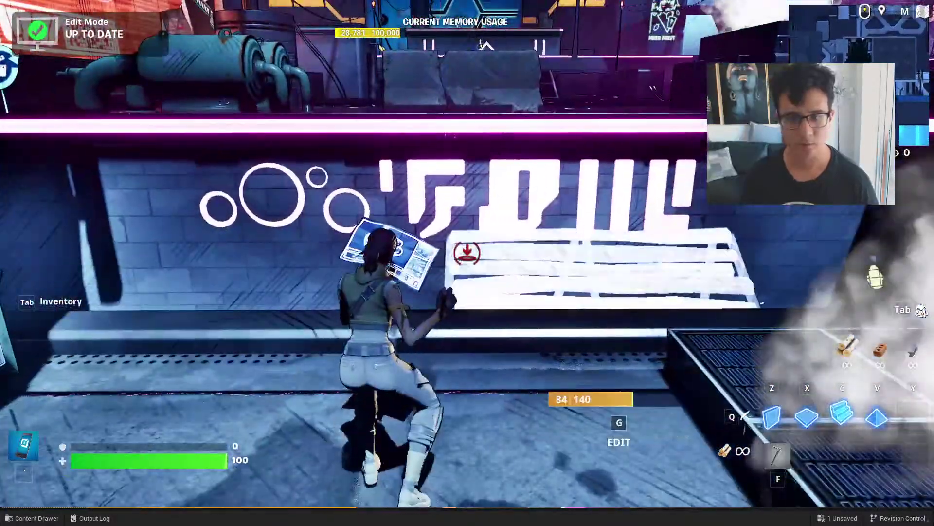
pyautogui.click(467, 254)
pyautogui.press('w')
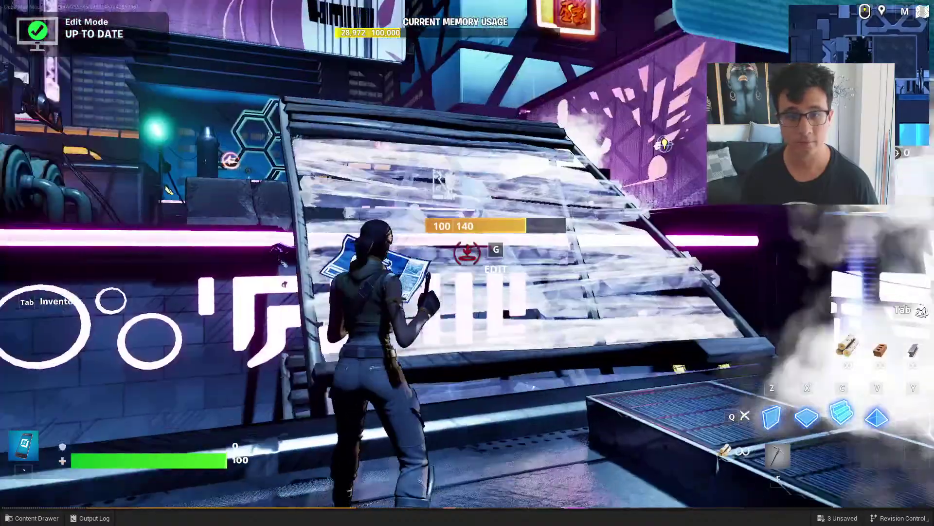
pyautogui.press('w')
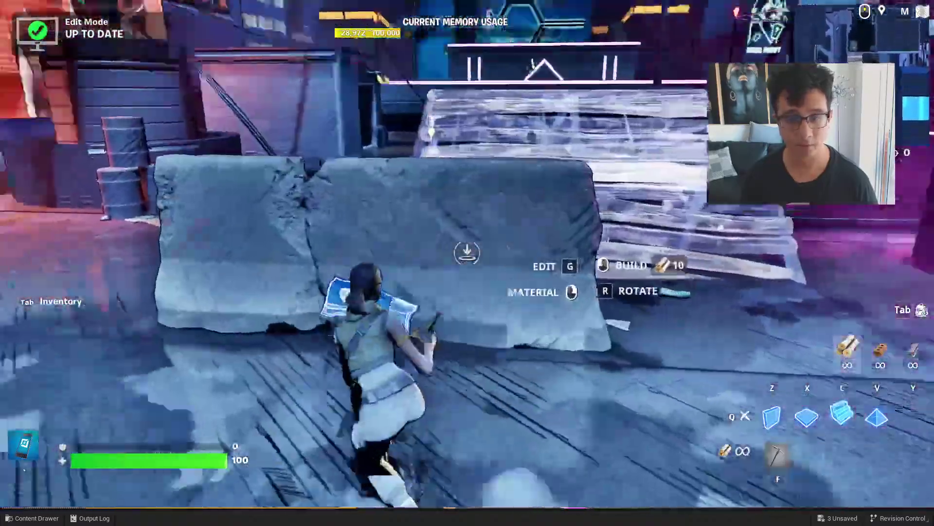
# Switch to the harvesting tool, cross the roof to the sunken opening, and walk over the added floor tile to inspect its placement
pyautogui.press('f')
pyautogui.press('w')
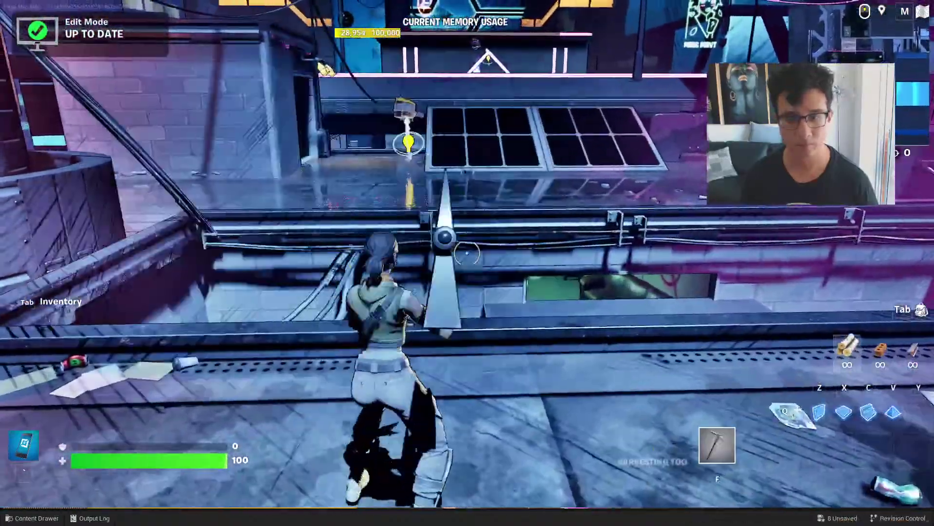
pyautogui.press('w')
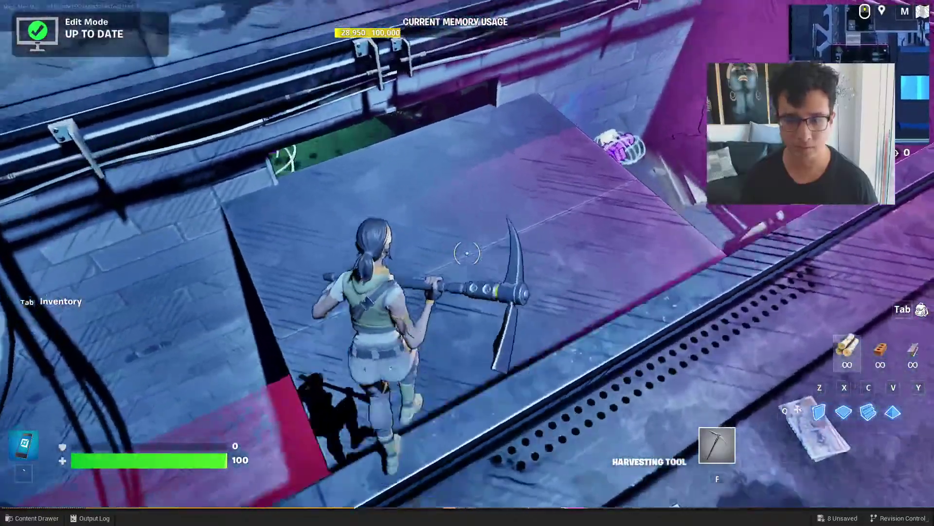
pyautogui.press('w')
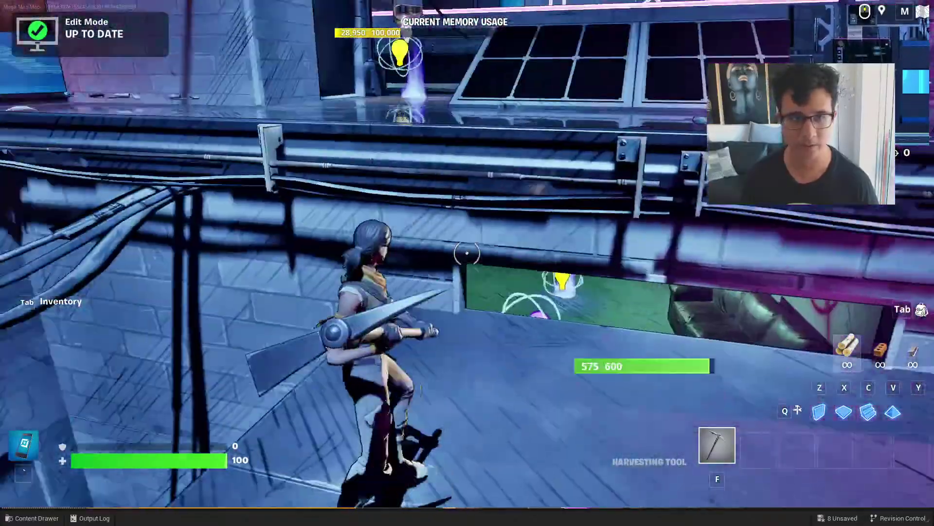
pyautogui.press('w')
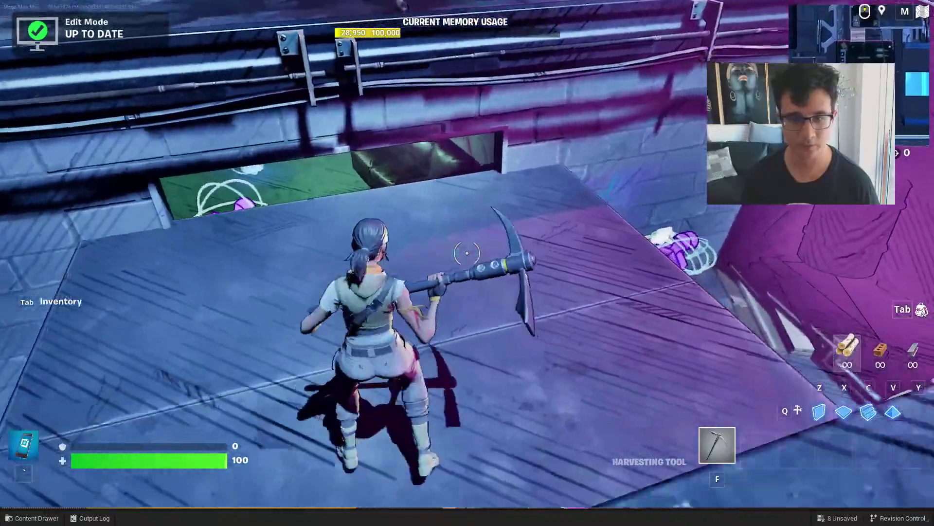
pyautogui.press('w')
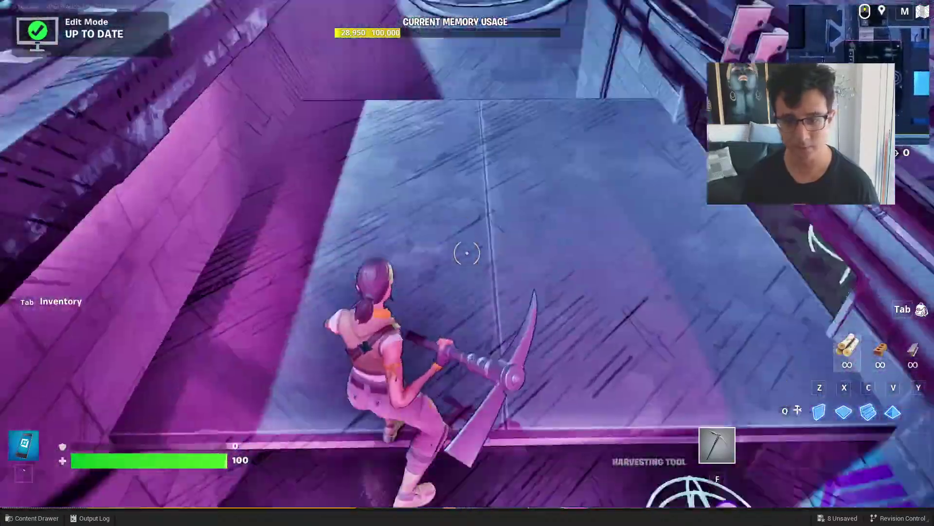
# Walk to Customizable Light8 beside the solar panels and set its Light Color to red #FF0100
pyautogui.press('w')
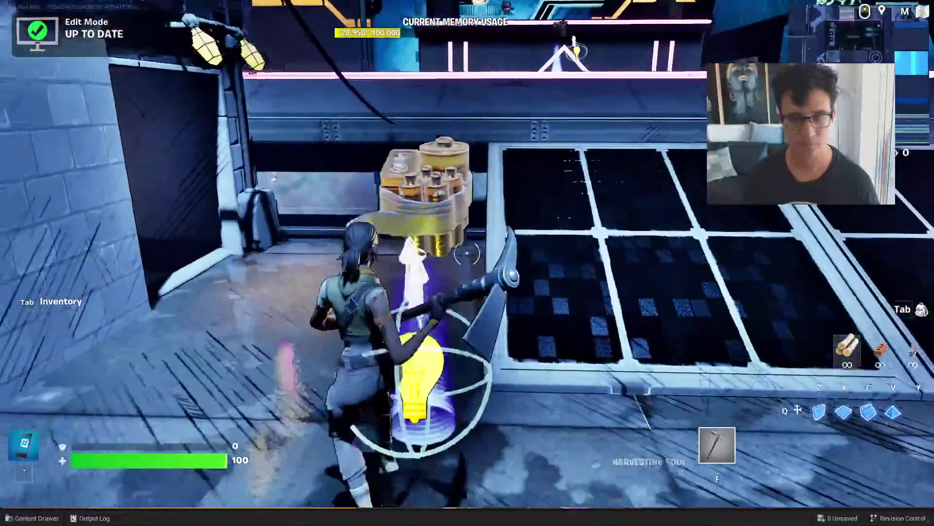
pyautogui.press('e')
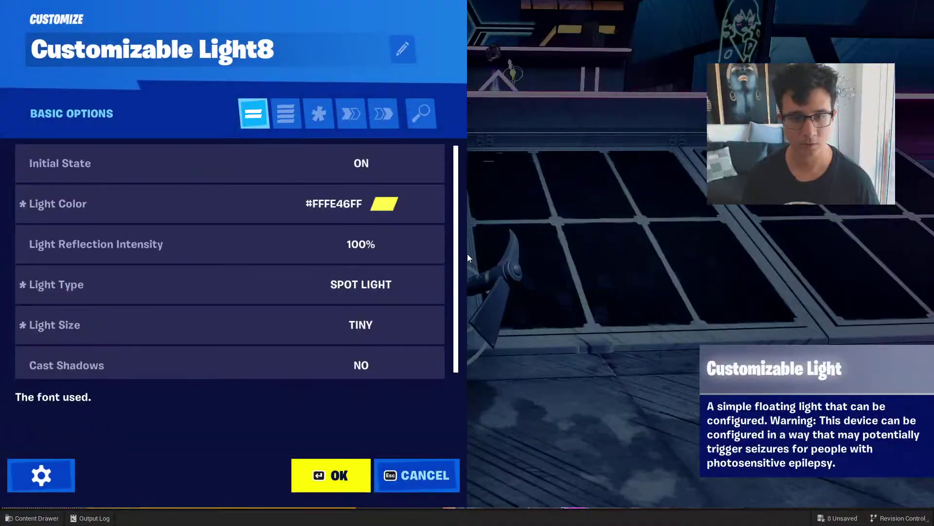
pyautogui.click(395, 211)
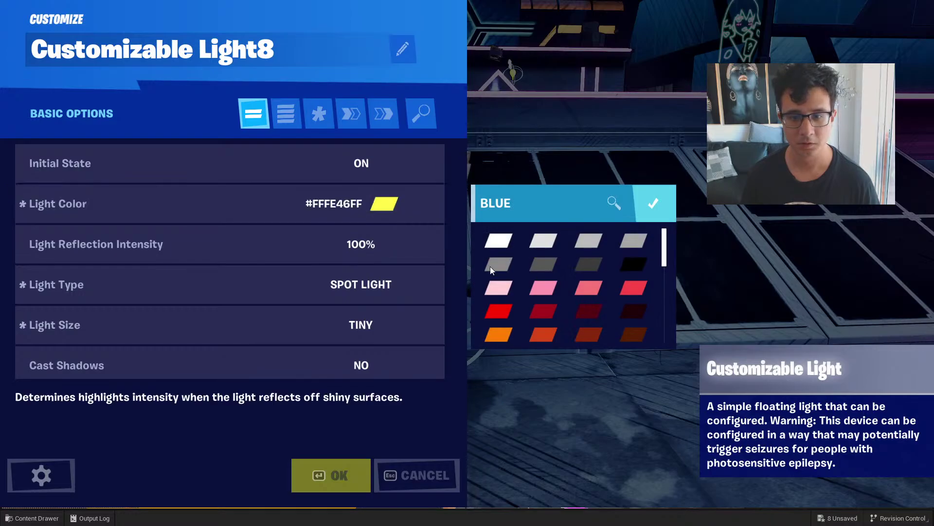
pyautogui.click(486, 315)
pyautogui.press('Return')
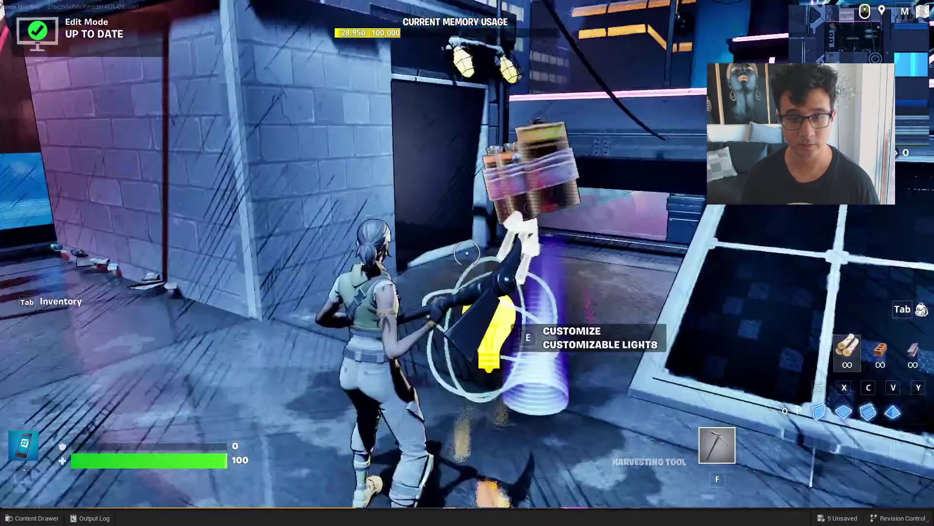
# Try Customizable Light8 with Initial State off, return it to on, and check its Light Type setting
pyautogui.press('e')
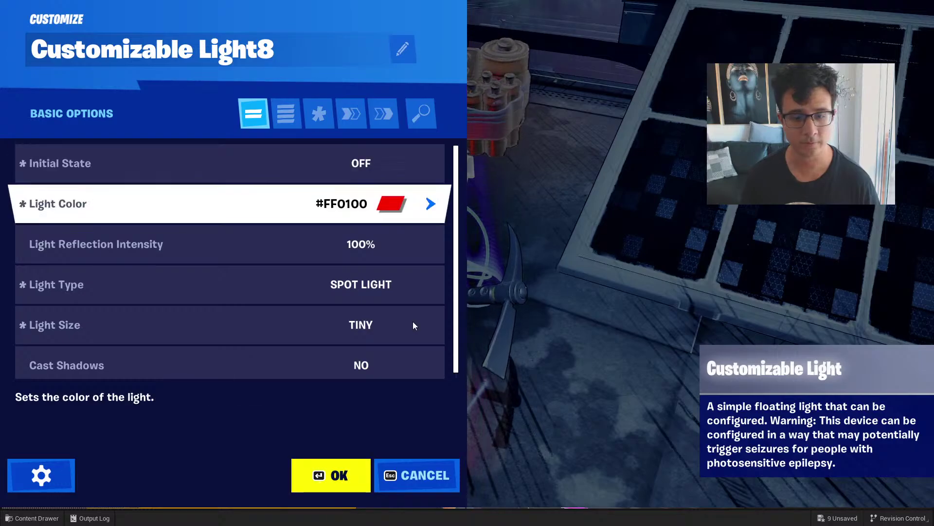
pyautogui.press('Escape')
pyautogui.press('e')
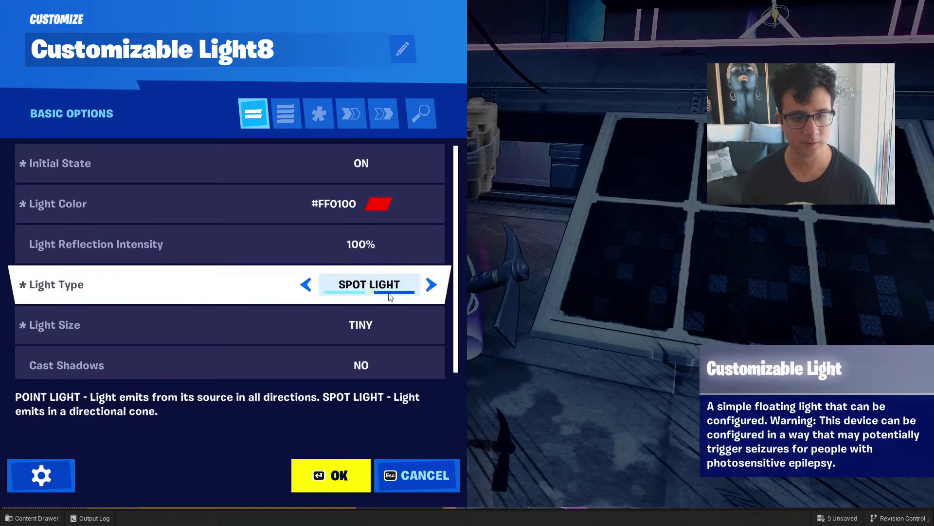
pyautogui.press('Escape')
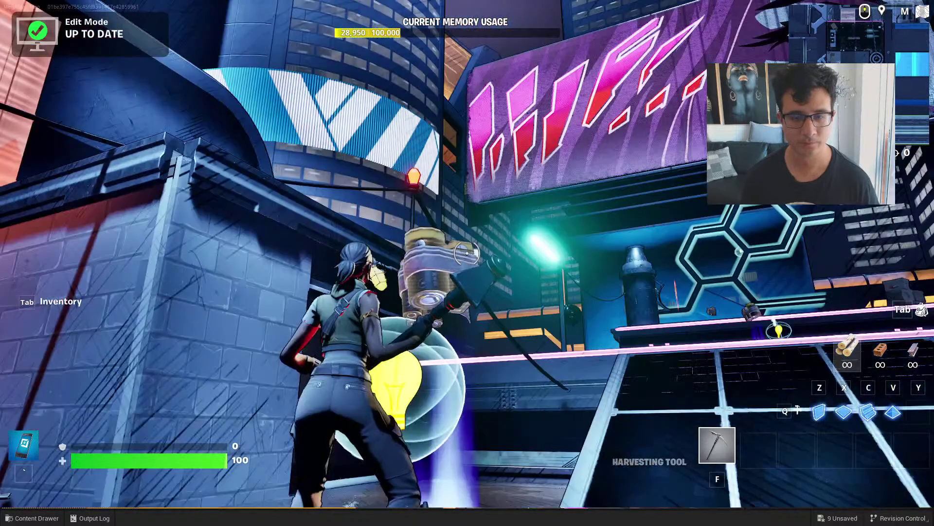
# Review the Customizable Light8 device's full options, functions and events, and close its settings
pyautogui.press('e')
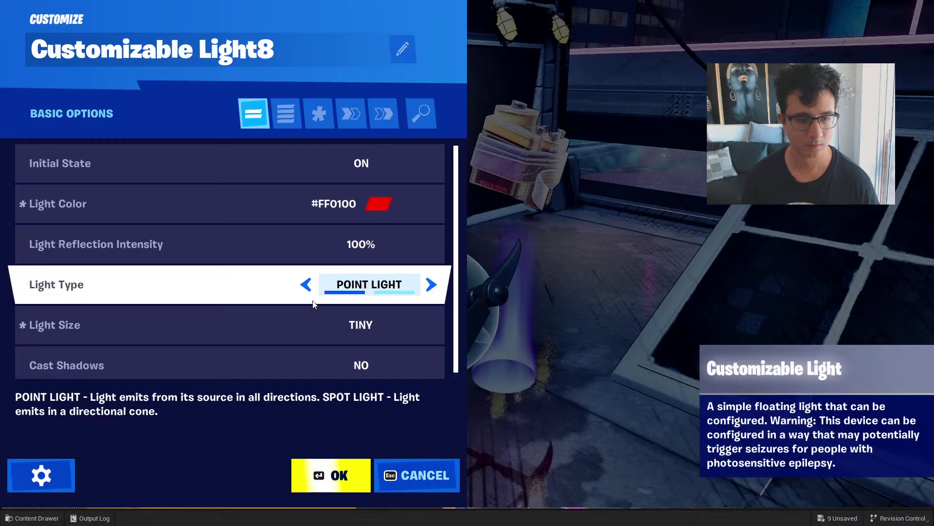
pyautogui.click(285, 114)
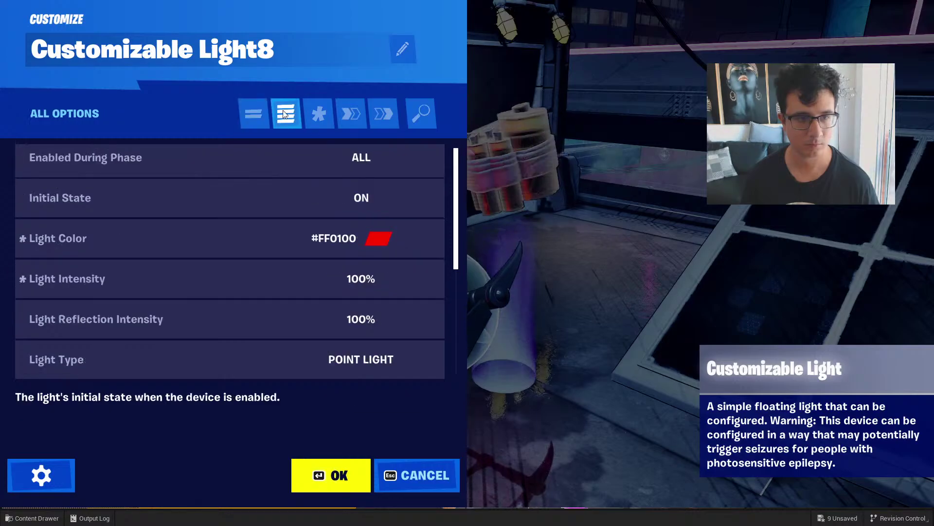
pyautogui.click(328, 114)
pyautogui.click(353, 117)
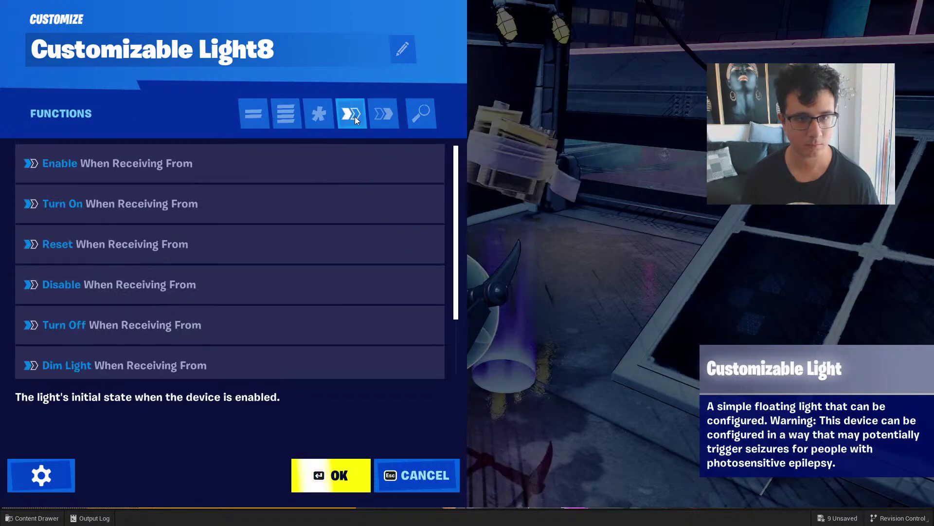
pyautogui.click(376, 115)
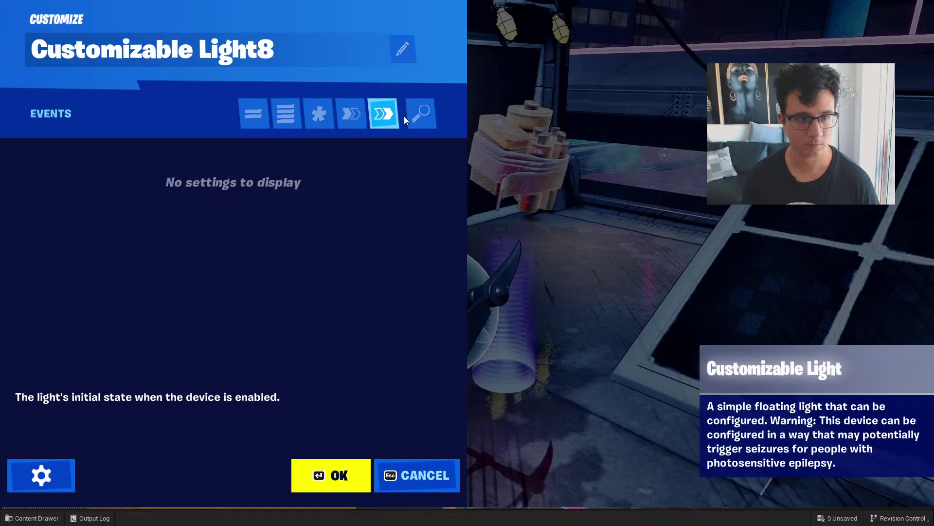
pyautogui.click(266, 124)
pyautogui.click(331, 487)
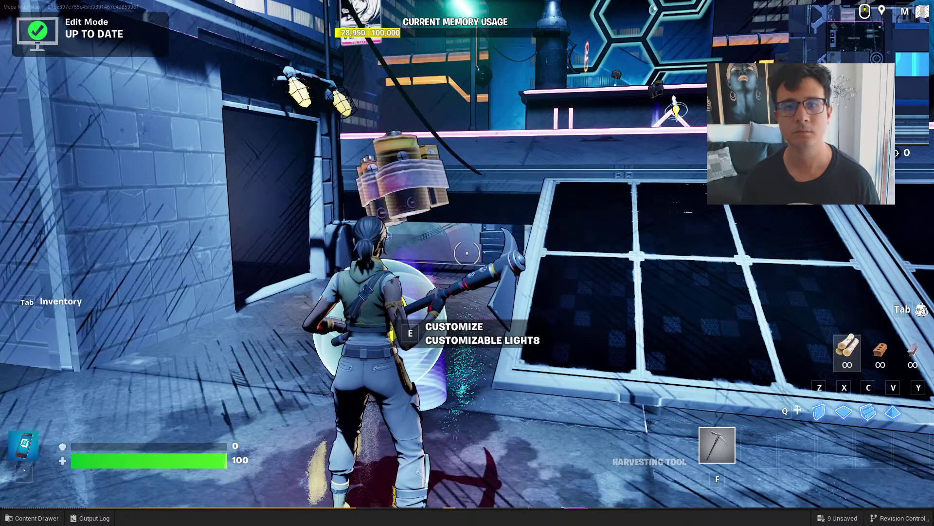
# Cross the solar panels and fly over the rooftops to inspect the lighting and the surrounding level
pyautogui.press('w')
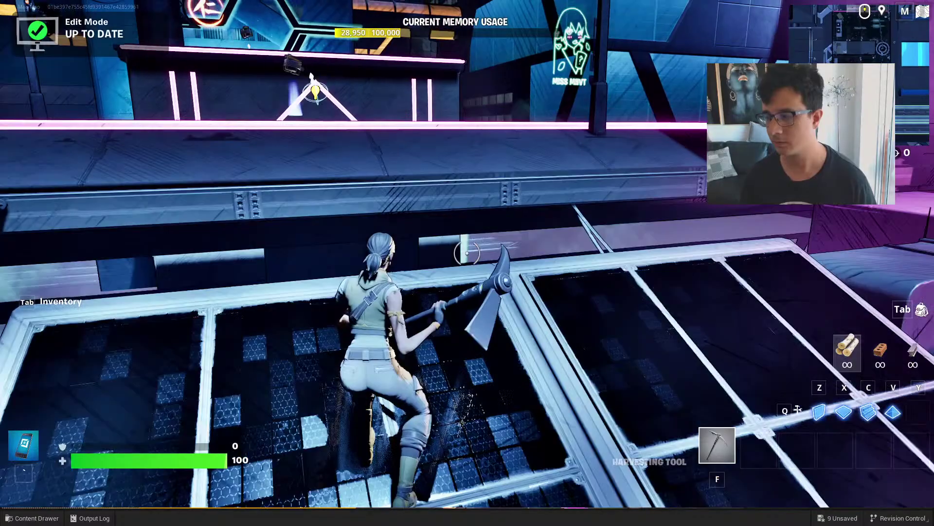
pyautogui.press('w')
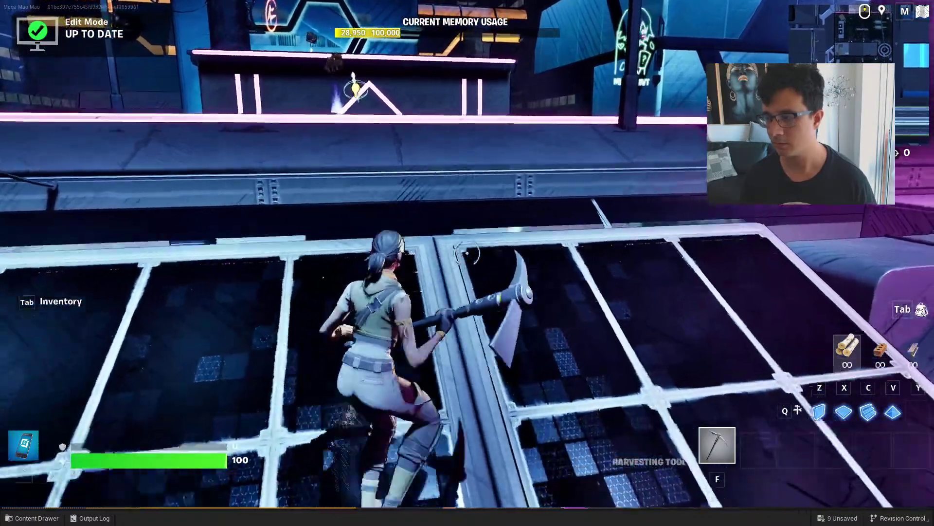
pyautogui.press('w')
pyautogui.press('space')
pyautogui.press('space')
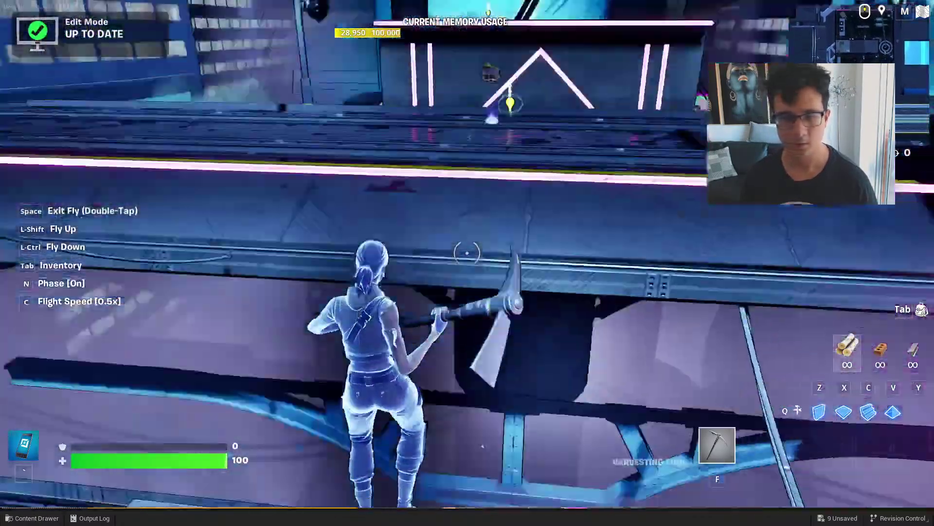
pyautogui.press('w')
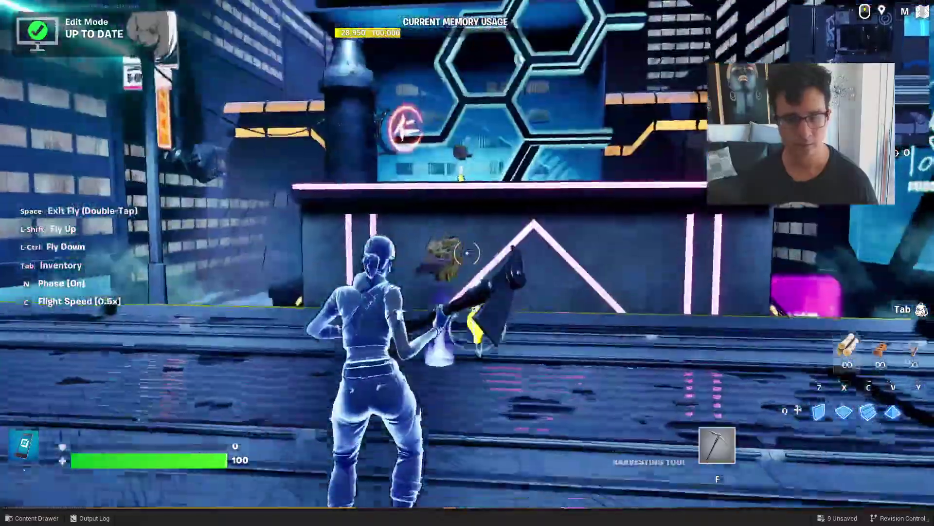
pyautogui.press('w')
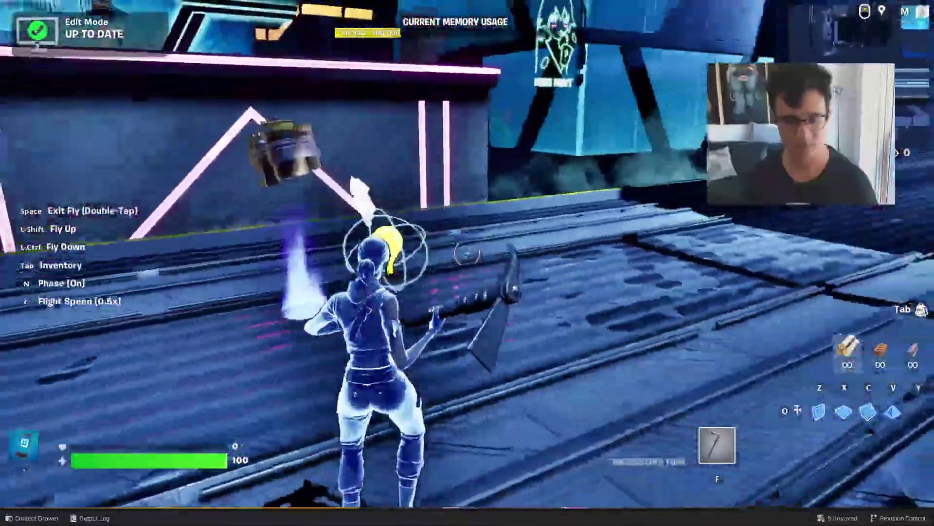
pyautogui.press('w')
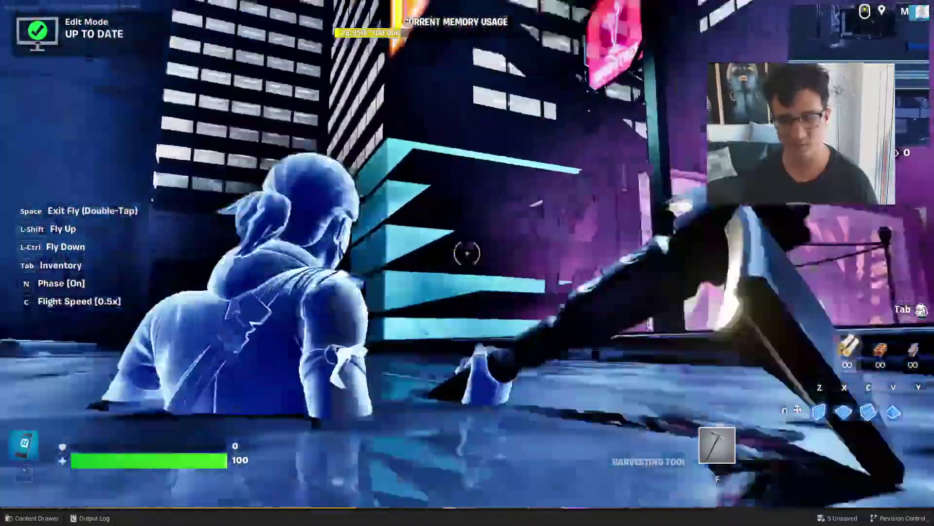
pyautogui.press('w')
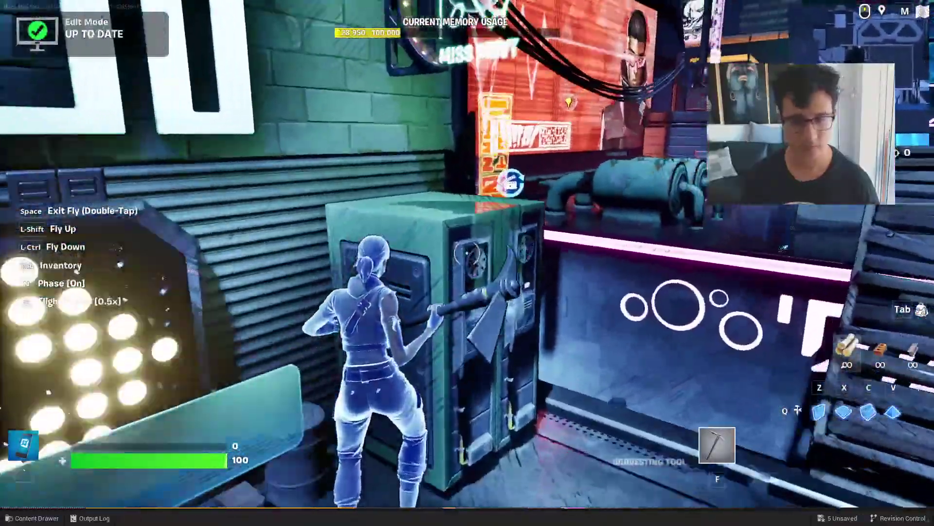
# Fly up beside the green electrical box to check the route to the pipe-covered rooftop, and stop flying
pyautogui.press('shift')
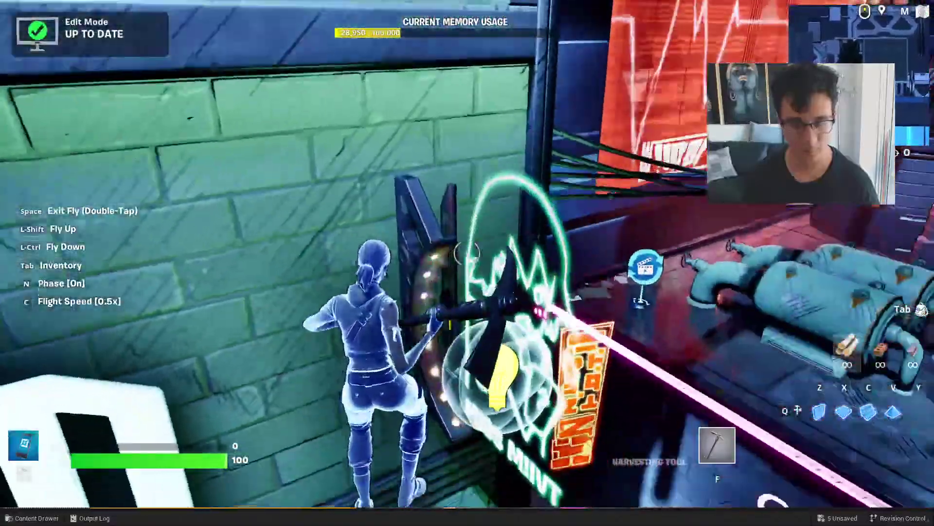
pyautogui.press('space')
pyautogui.press('space')
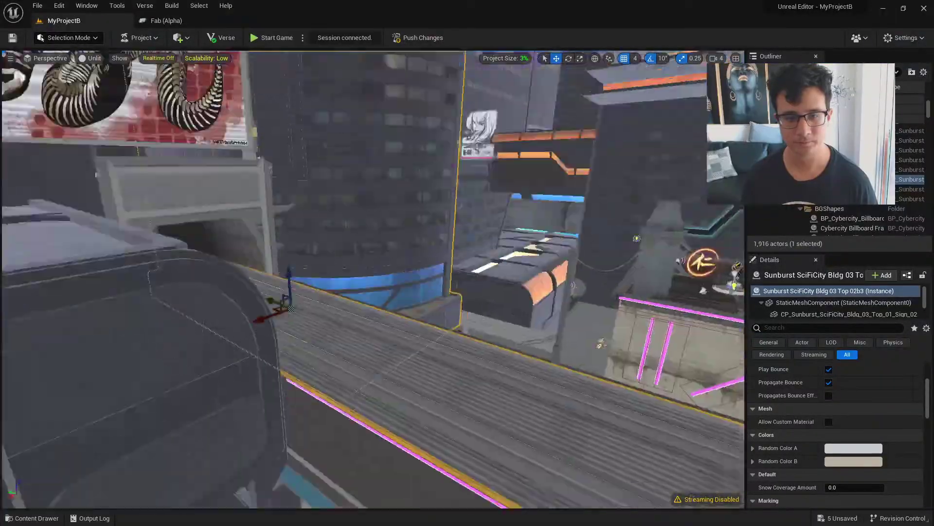
# Move Tinfoil ElectricalBox 2 from the shutter wall into the gap beside the wall marked with pink circles
pyautogui.moveTo(373, 279); pyautogui.dragTo(411, 291, button='right')
pyautogui.click(390, 287)
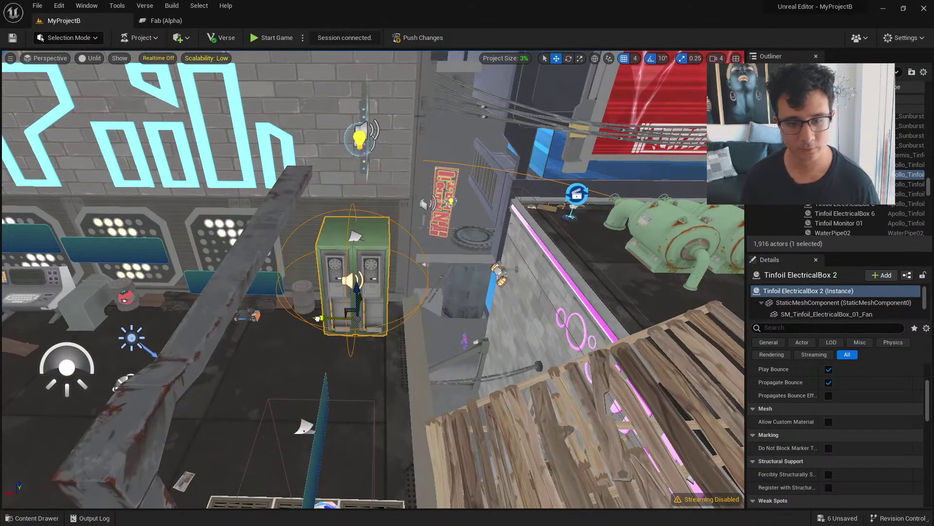
pyautogui.moveTo(318, 318); pyautogui.dragTo(423, 314)
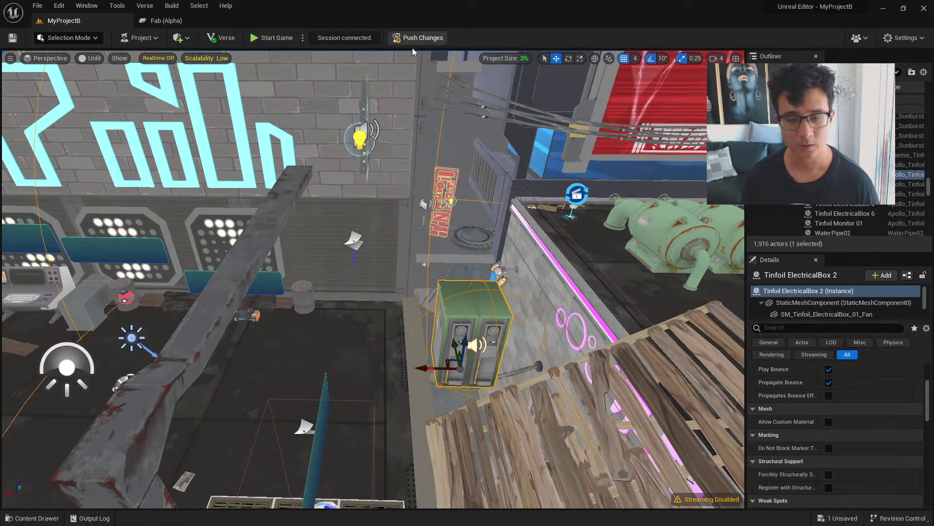
pyautogui.moveTo(453, 226); pyautogui.dragTo(467, 214, button='right')
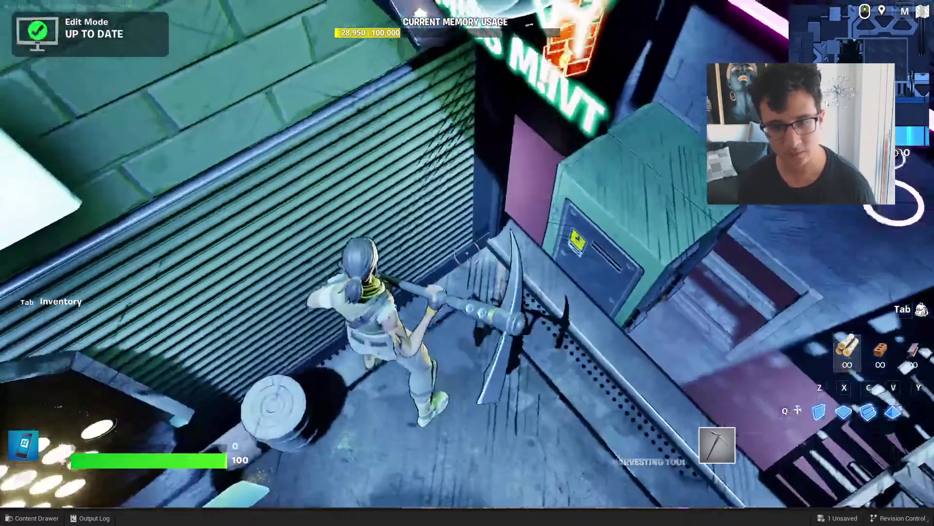
# Play-test climbing from the lowered electrical box onto the rooftop and run to the concrete barriers, and return to the editor
pyautogui.press('s')
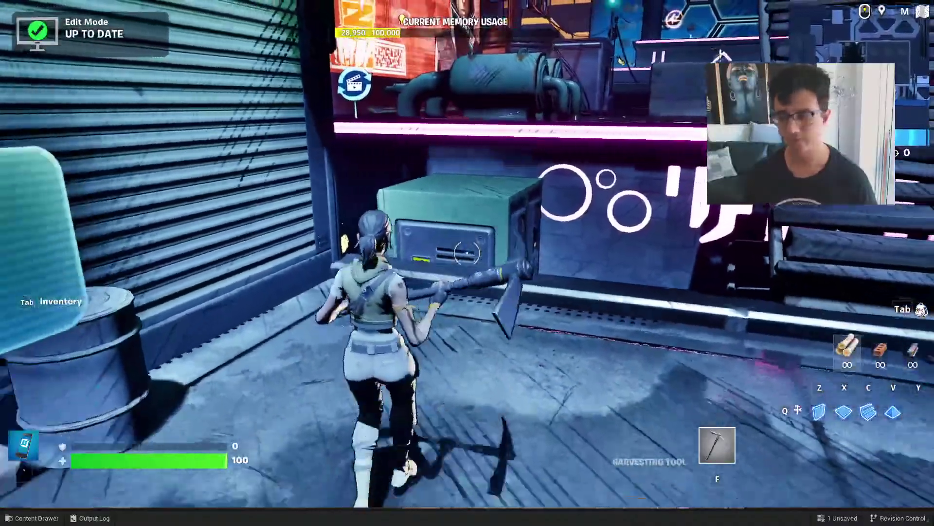
pyautogui.press('w')
pyautogui.press('s')
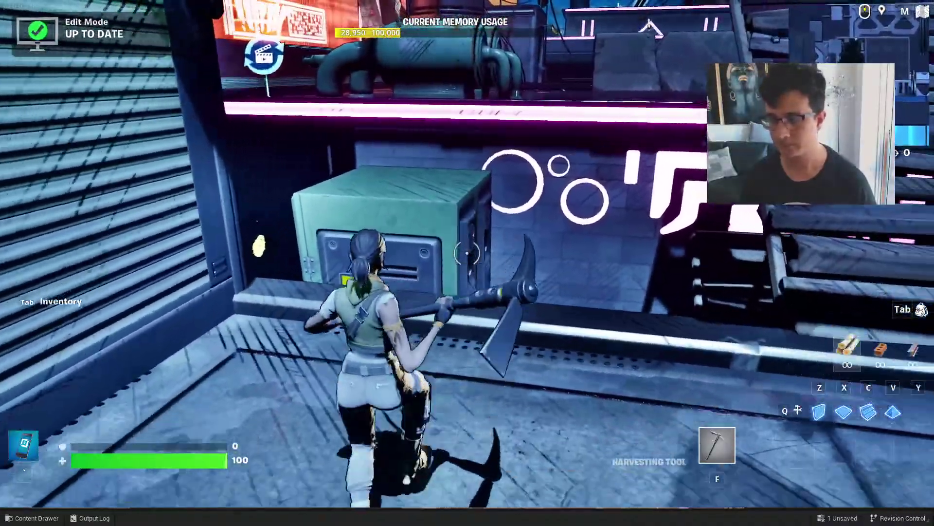
pyautogui.press('w')
pyautogui.press('space')
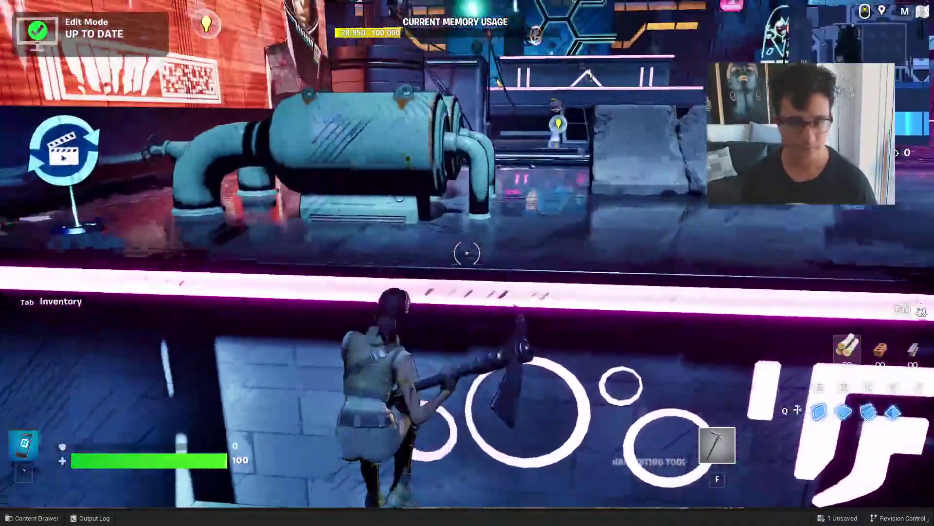
pyautogui.press('w')
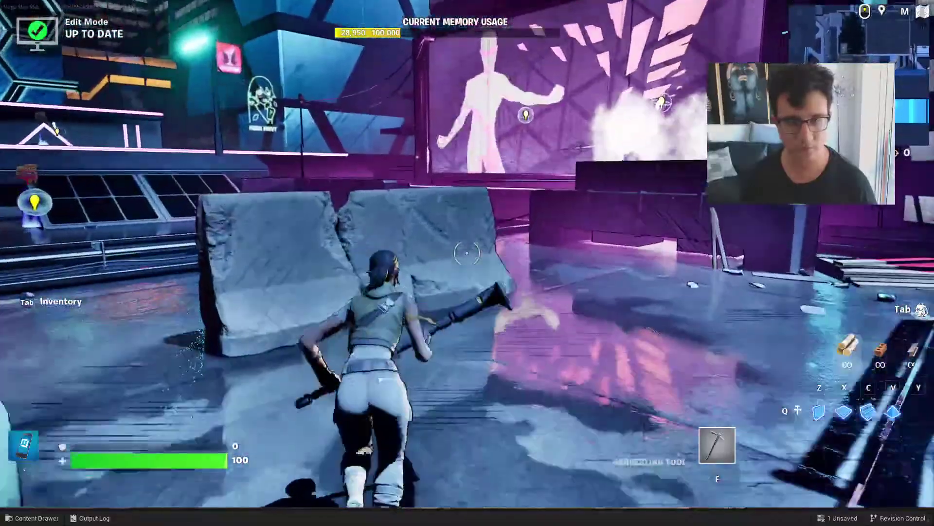
pyautogui.press('d')
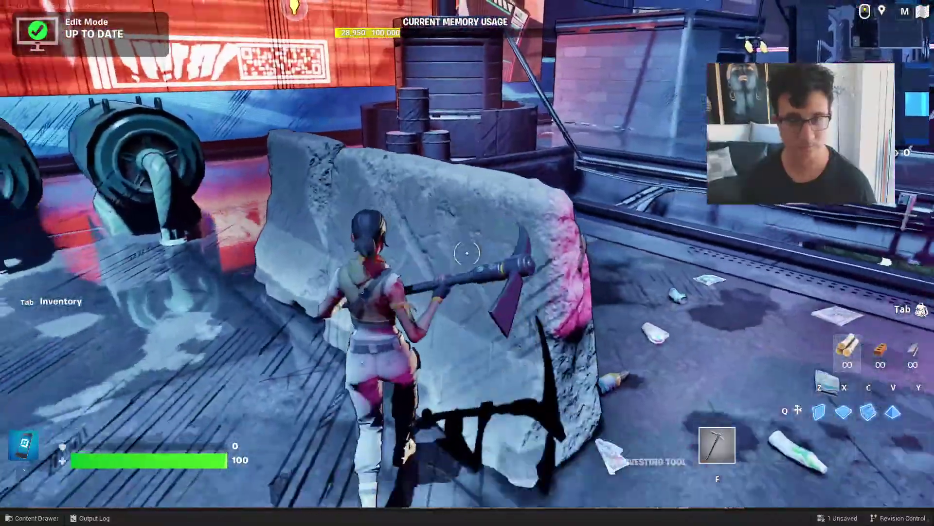
pyautogui.press('Escape')
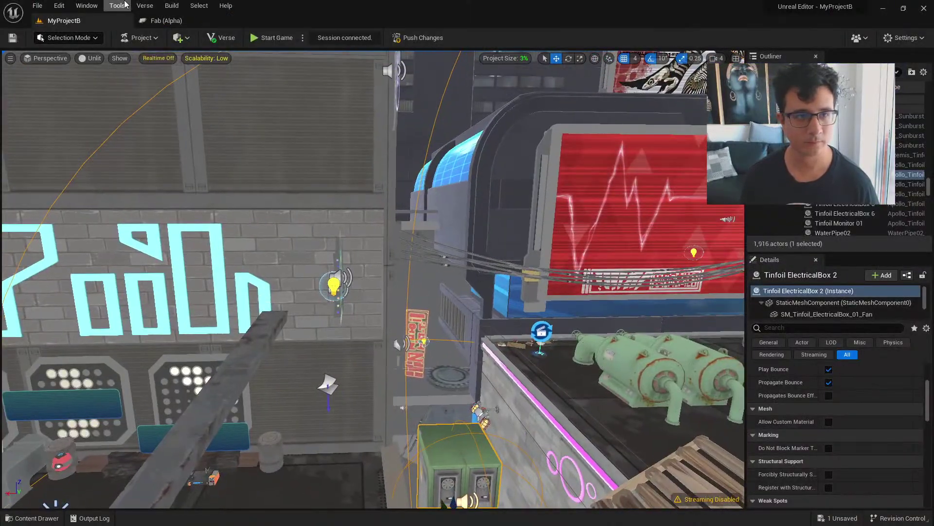
# Browse the free Fab assets from the broken concrete listings through the end of page 5
pyautogui.click(143, 18)
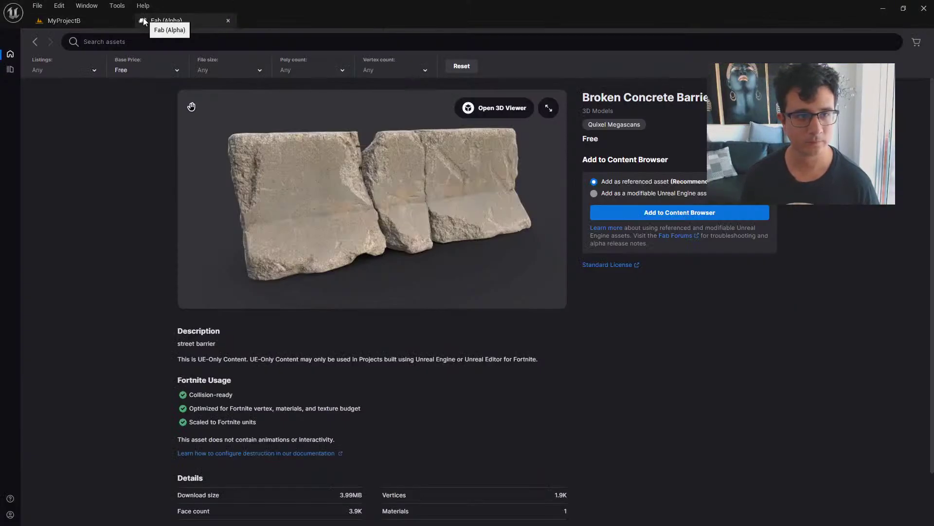
pyautogui.click(36, 45)
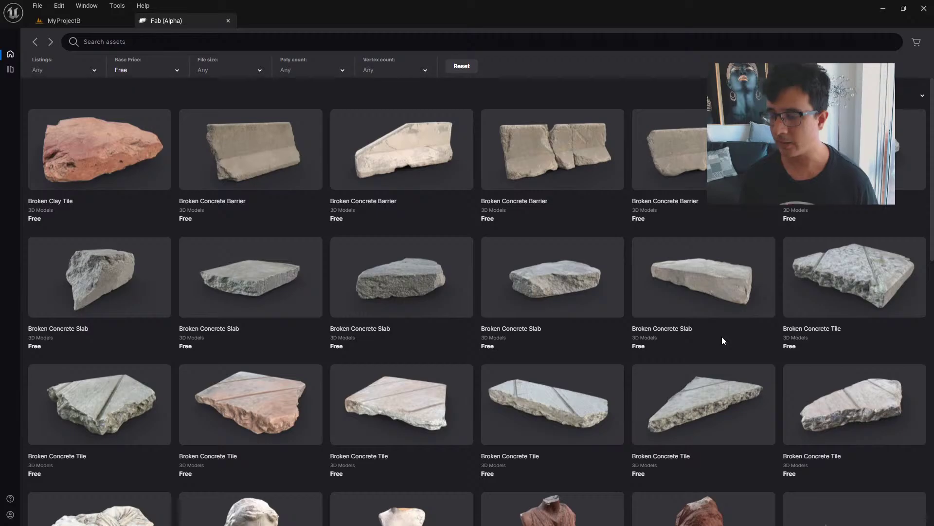
pyautogui.scroll(-9, 690, 327)
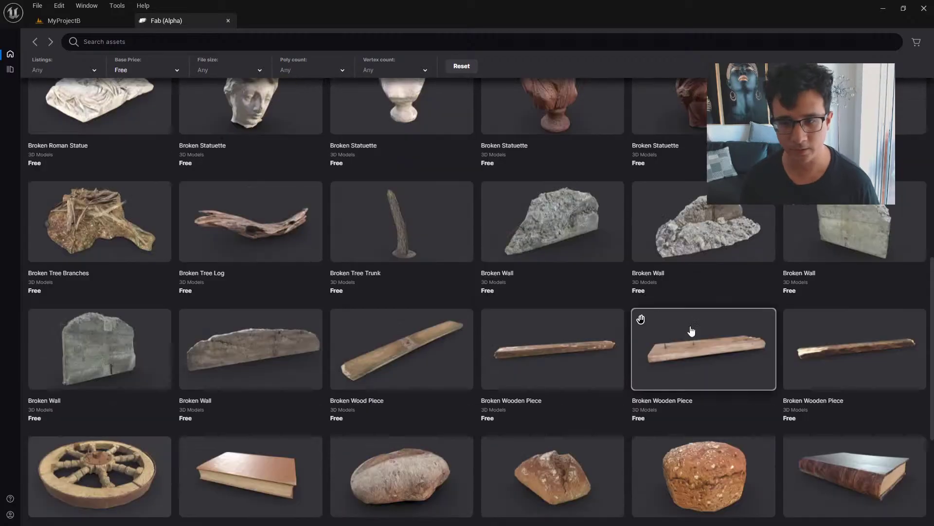
pyautogui.scroll(-4, 692, 331)
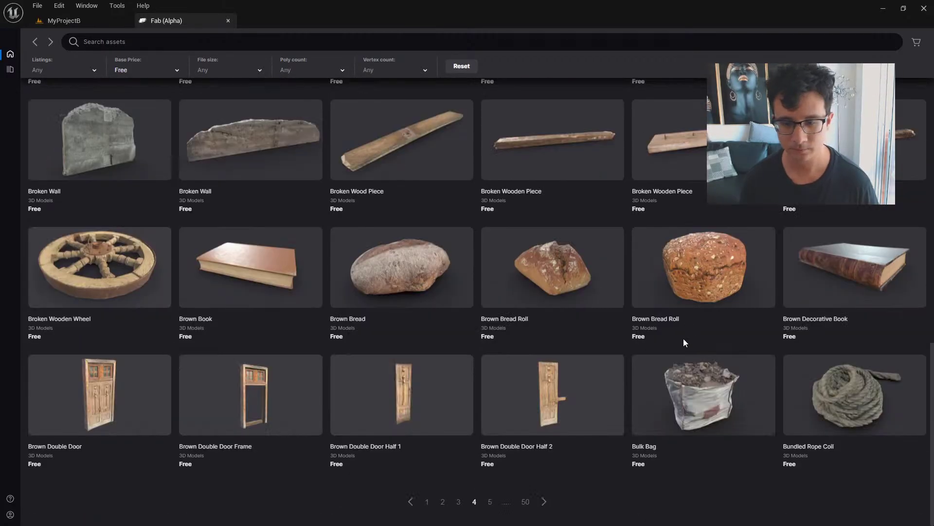
pyautogui.click(545, 502)
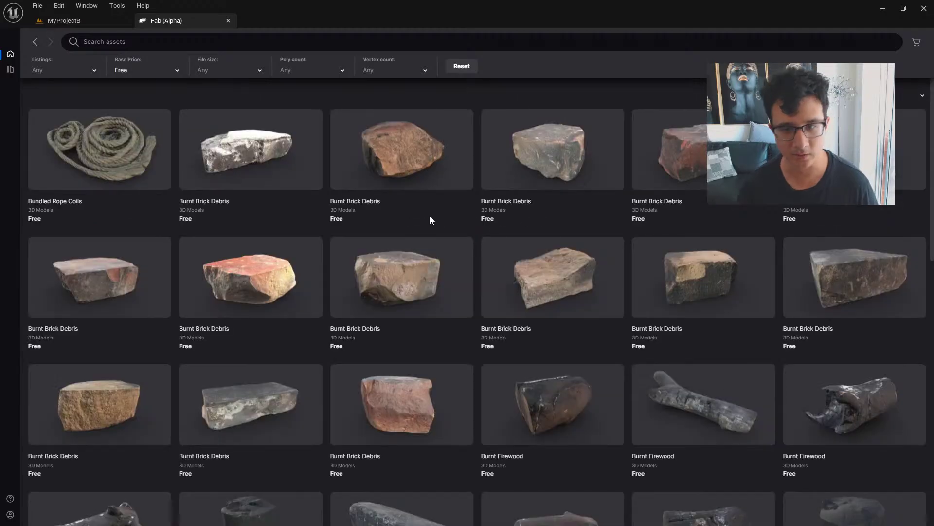
pyautogui.scroll(-13, 438, 217)
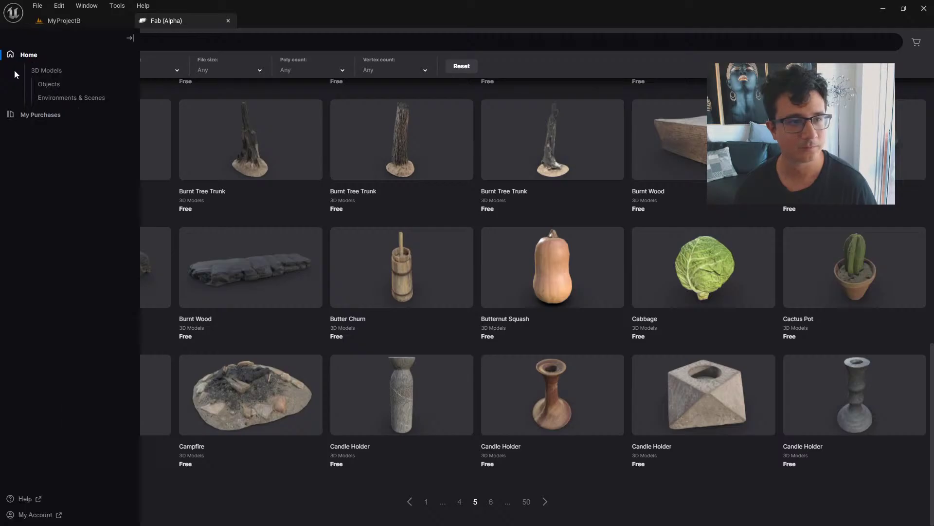
# Look through the packs and featured models in My Purchases, and explore the featured items among all Fab assets
pyautogui.click(11, 69)
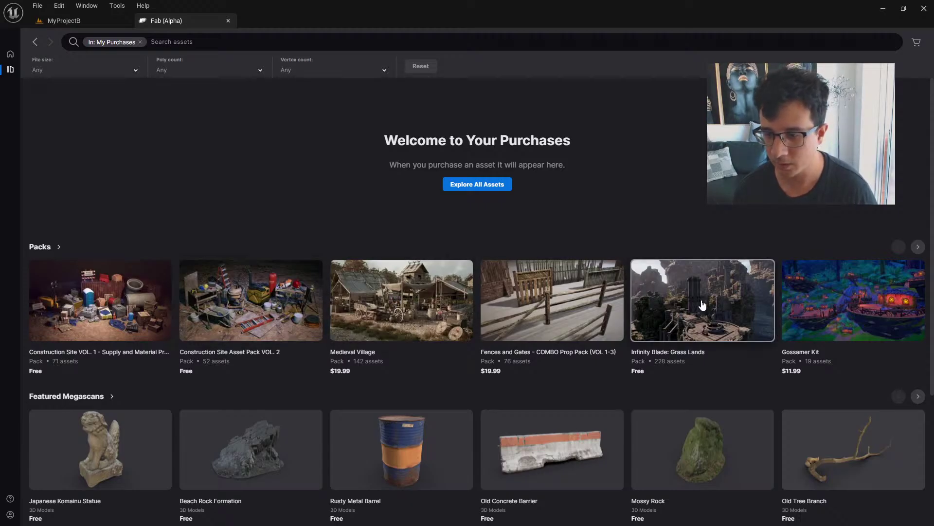
pyautogui.scroll(-3, 701, 305)
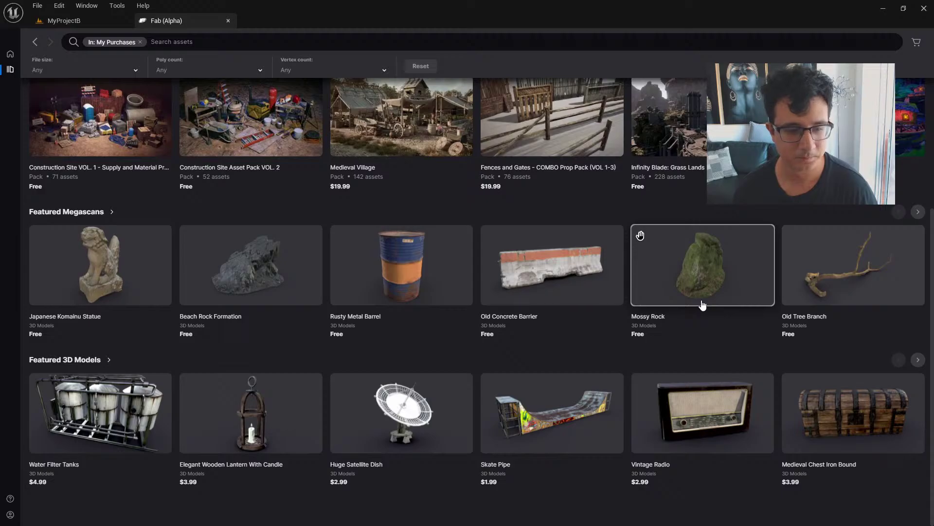
pyautogui.scroll(3, 703, 304)
pyautogui.scroll(-3, 700, 306)
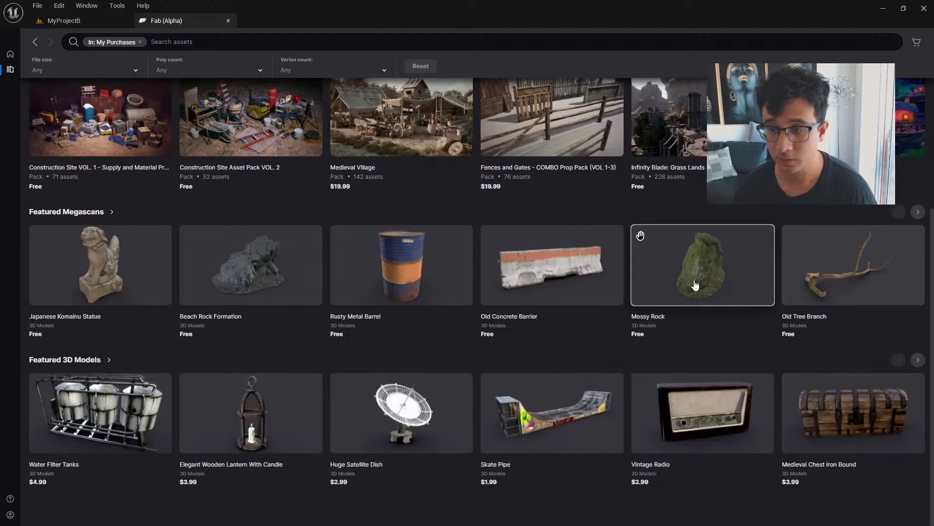
pyautogui.scroll(3, 680, 302)
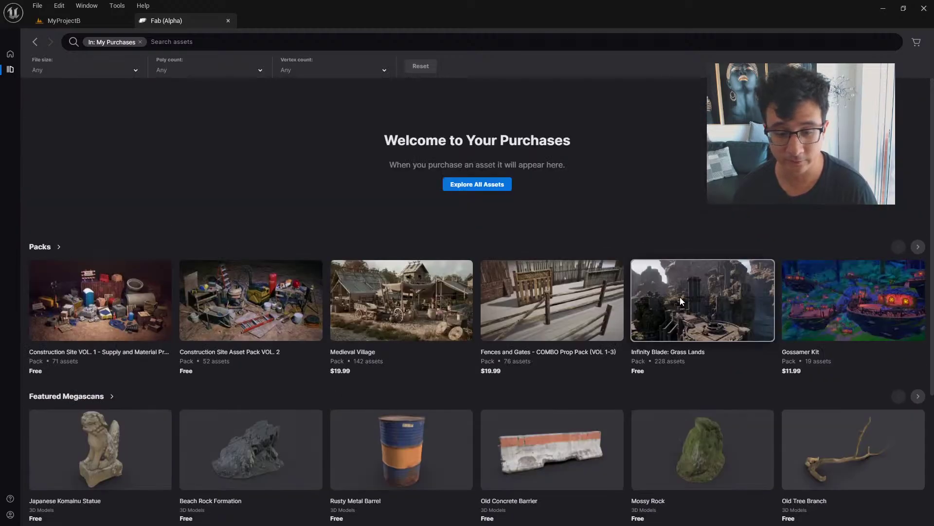
pyautogui.scroll(-3, 679, 303)
pyautogui.scroll(3, 680, 303)
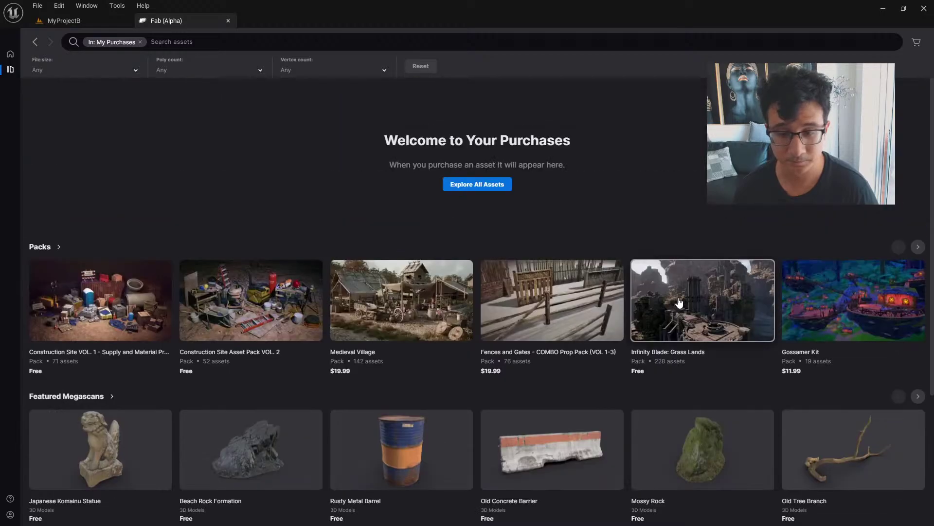
pyautogui.click(484, 187)
pyautogui.scroll(-5, 506, 228)
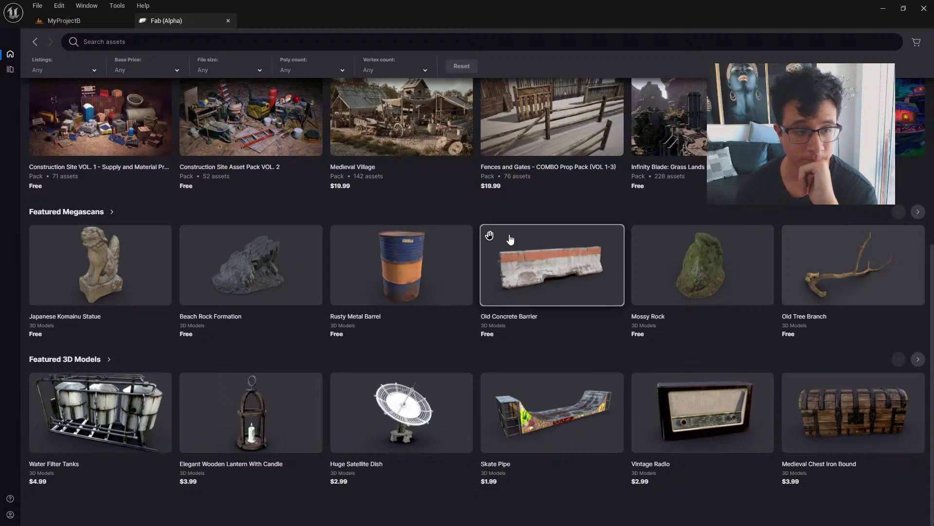
# Look over the featured packs, Megascans and 3D models in Fab, and bring up the next set of packs
pyautogui.scroll(1, 510, 238)
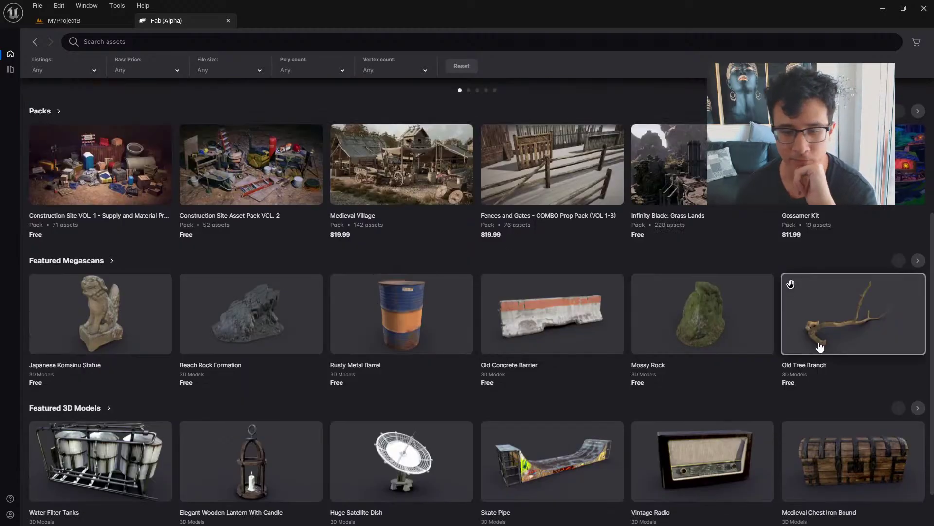
pyautogui.scroll(-1, 810, 341)
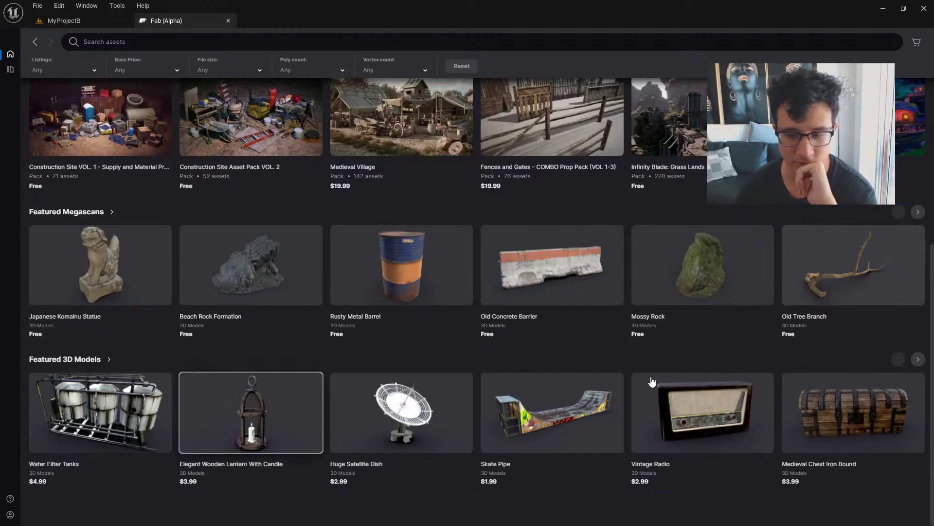
pyautogui.scroll(5, 154, 357)
pyautogui.scroll(1, 154, 358)
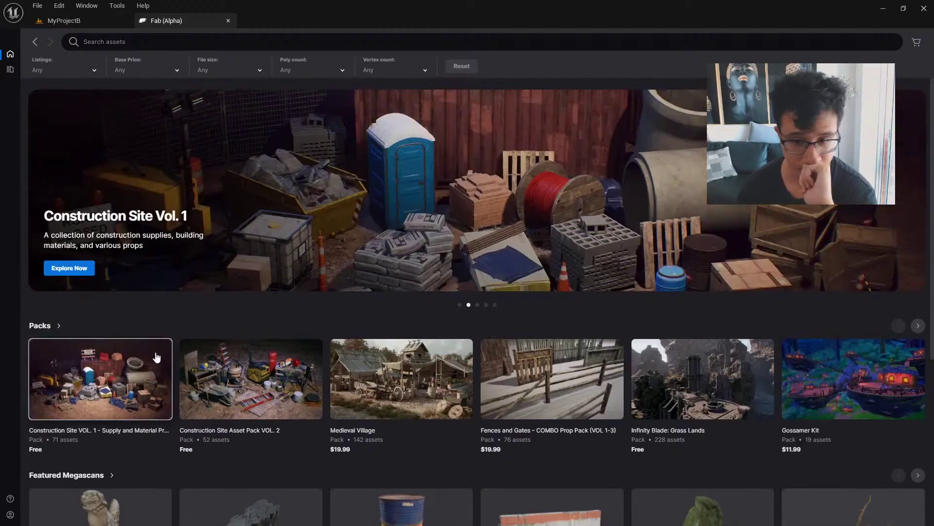
pyautogui.click(919, 326)
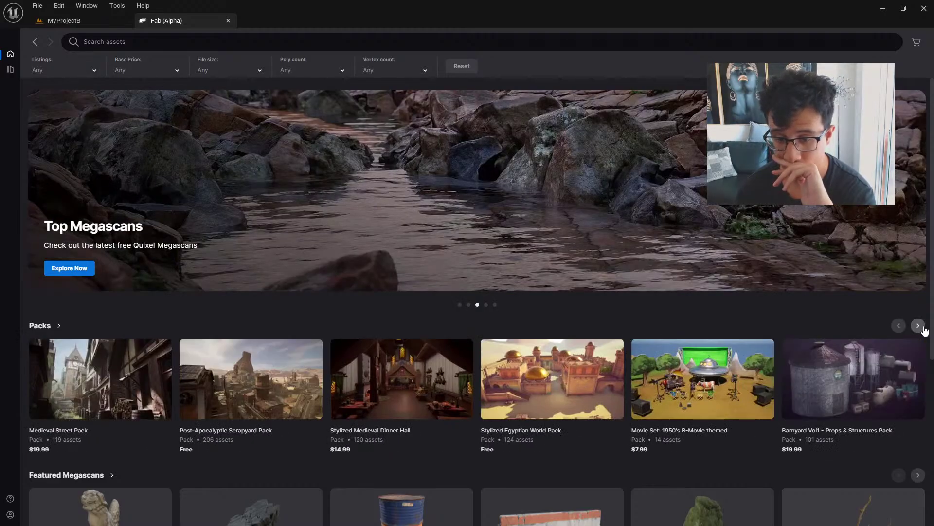
# Review the contents of the free Stylized Egyptian World Pack and add it to the Content Browser as a referenced asset
pyautogui.click(540, 387)
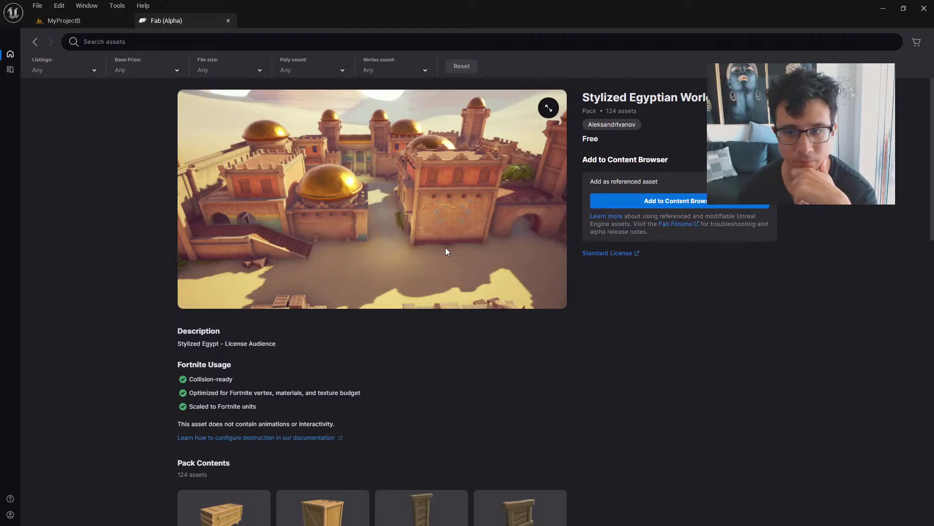
pyautogui.scroll(-4, 446, 248)
pyautogui.scroll(-3, 446, 250)
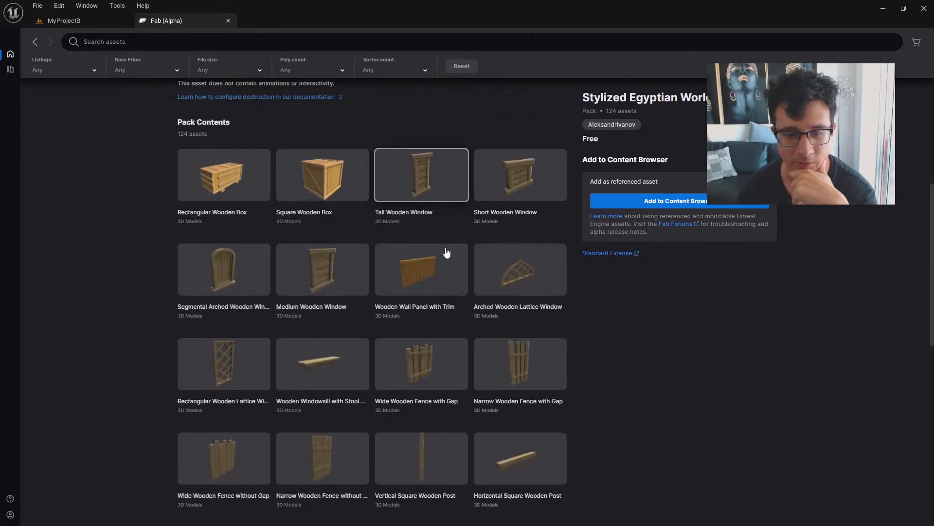
pyautogui.scroll(7, 480, 276)
pyautogui.click(631, 206)
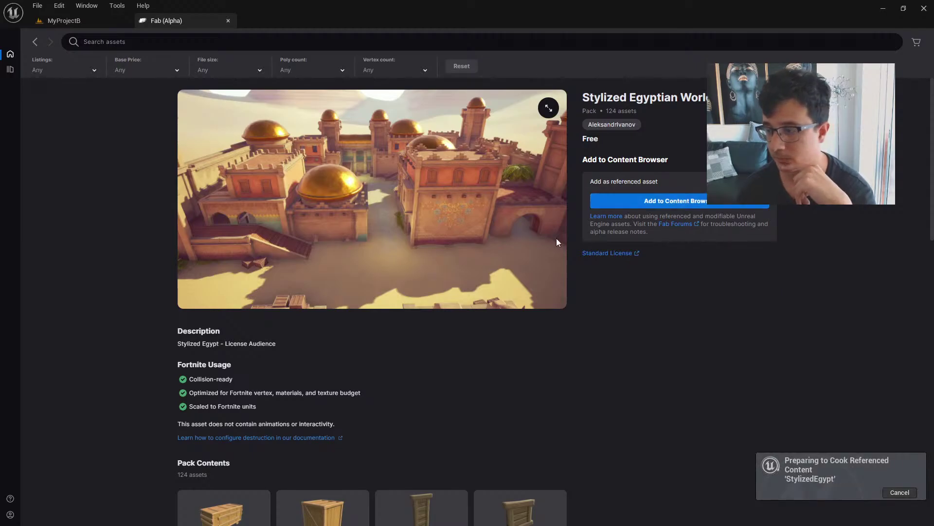
# Return to the MyProjectB level, set the viewport scalability to High and switch the viewport to Lit mode
pyautogui.click(63, 20)
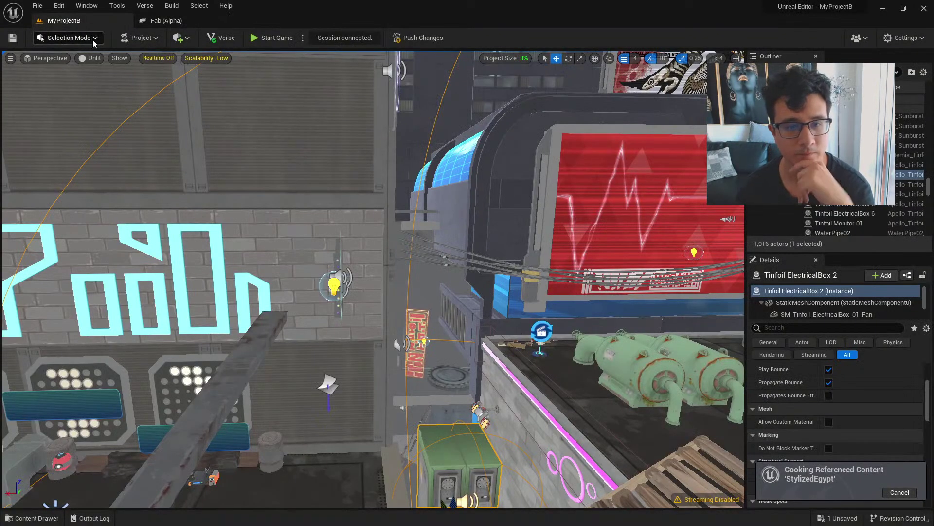
pyautogui.moveTo(372, 280); pyautogui.dragTo(384, 324, button='right')
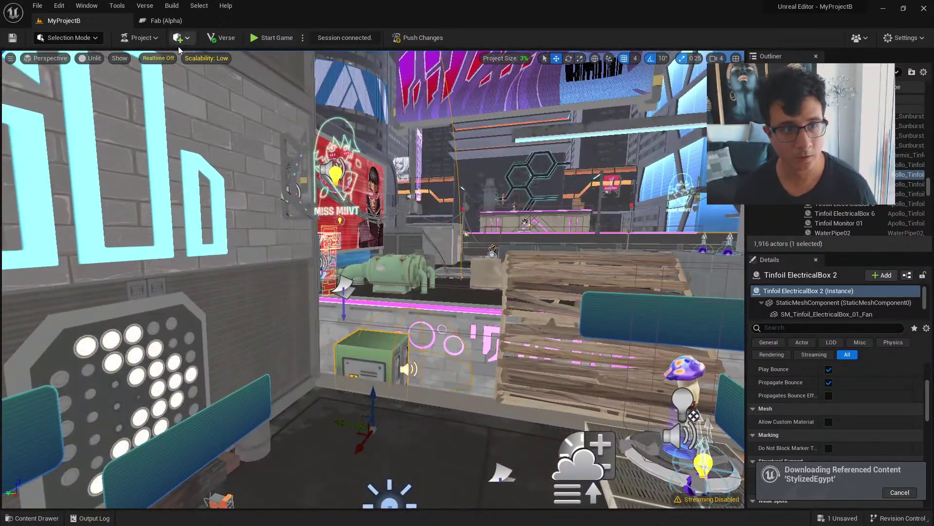
pyautogui.click(197, 59)
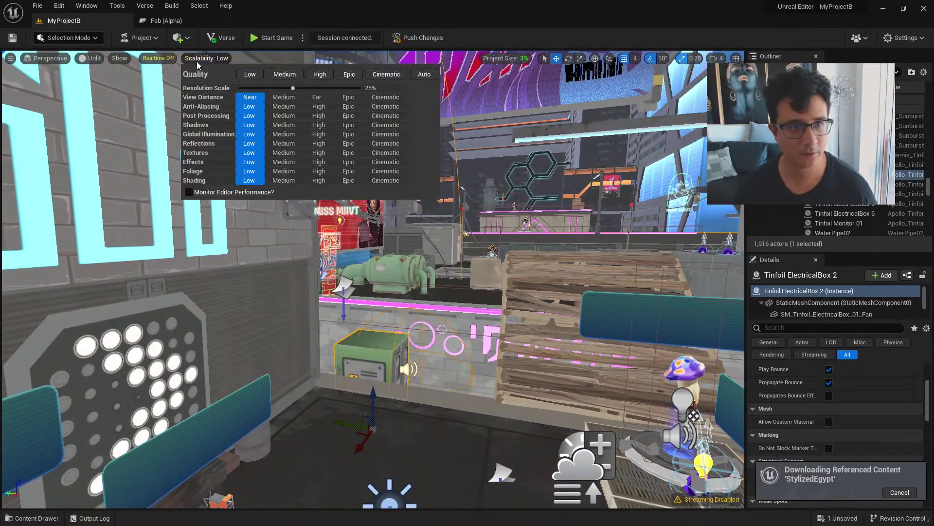
pyautogui.click(320, 75)
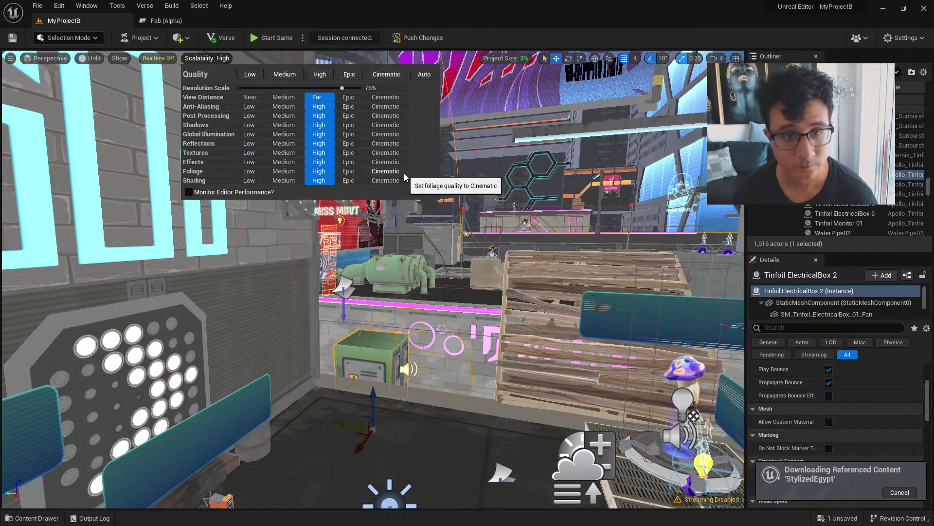
pyautogui.moveTo(451, 294); pyautogui.dragTo(431, 300, button='right')
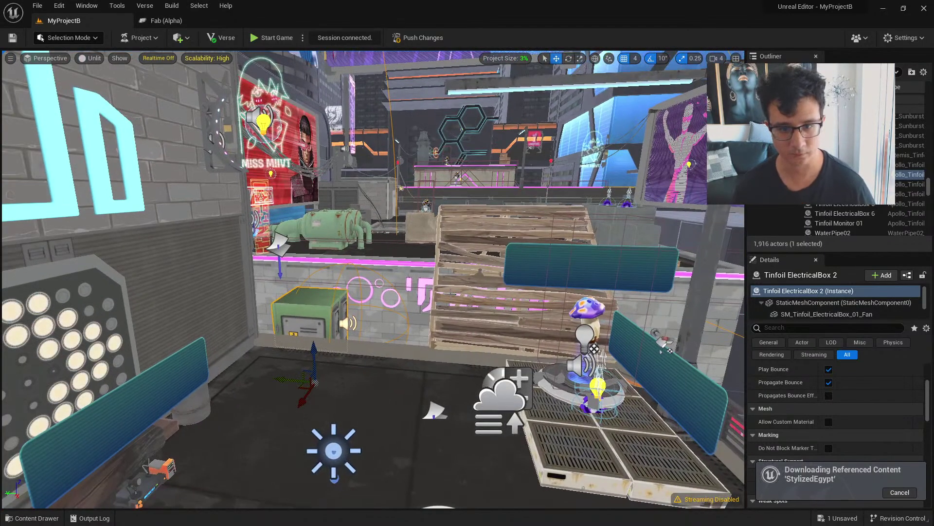
pyautogui.hotkey('alt', '4')
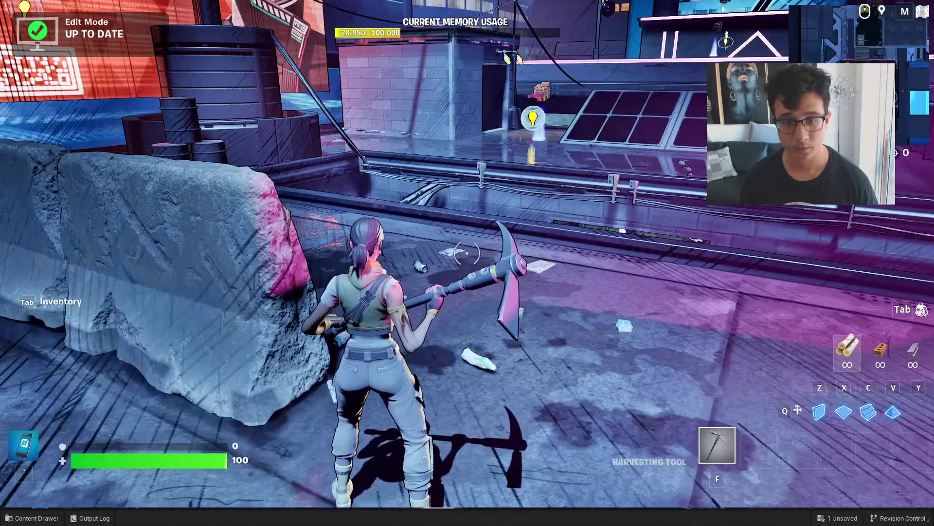
# Play-test the rooftop route in the game session, running from the concrete barrier to the wooden ramp over the gap
pyautogui.press('w')
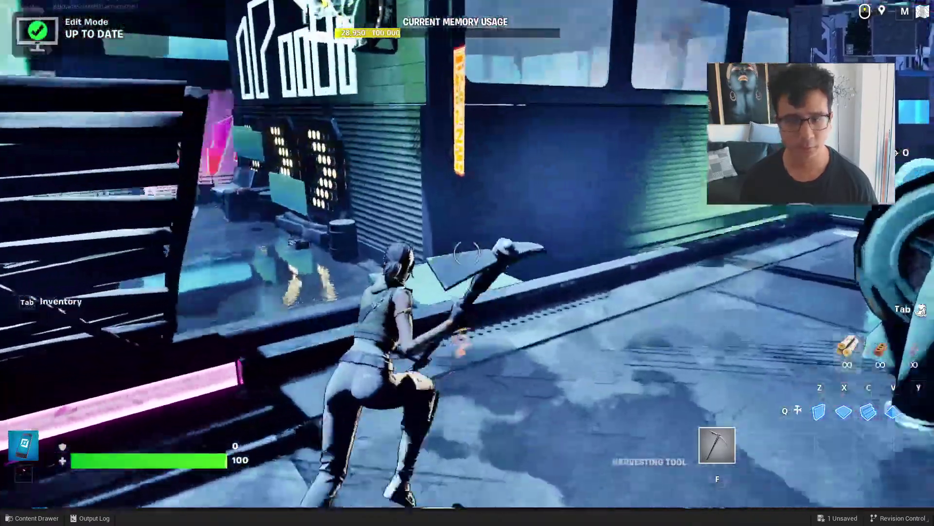
pyautogui.press('space')
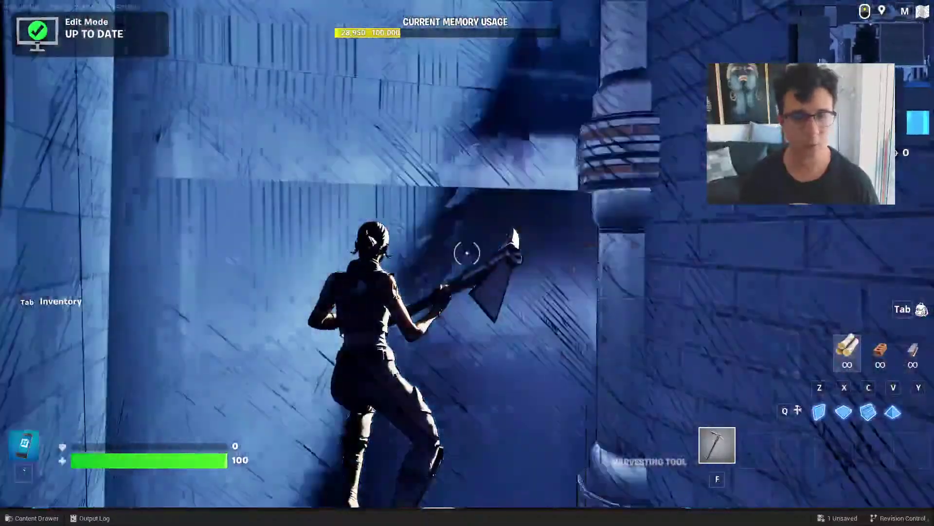
pyautogui.press('w')
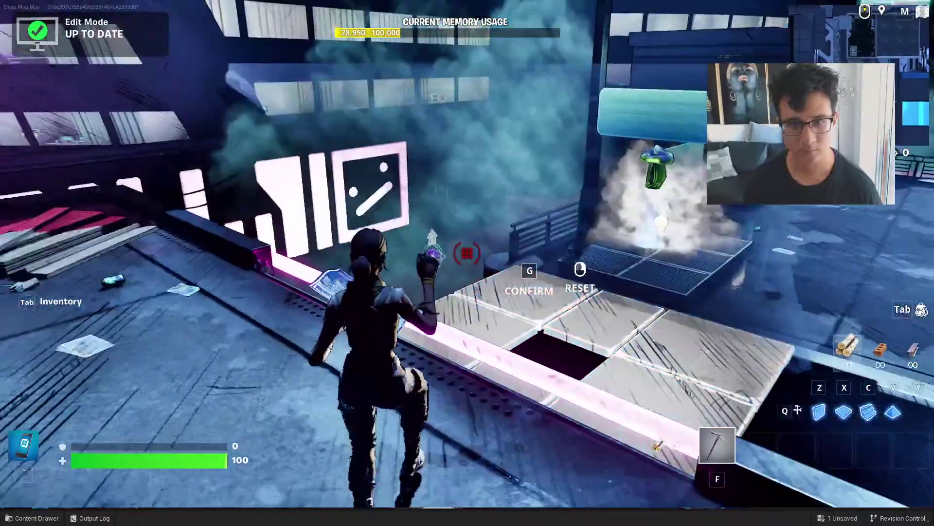
pyautogui.press('d')
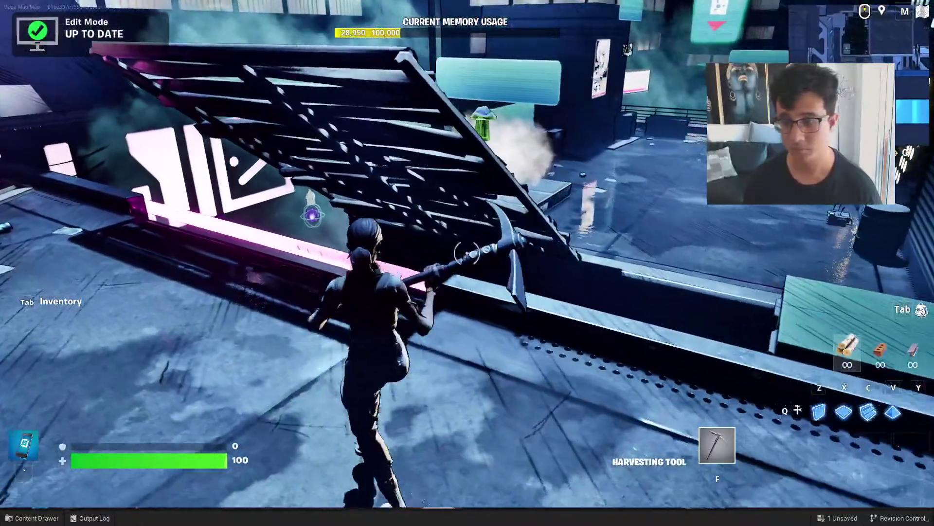
# Open the wooden ramp for editing, and bridge the gap beside it with wooden floor pieces around the electrical box
pyautogui.press('g')
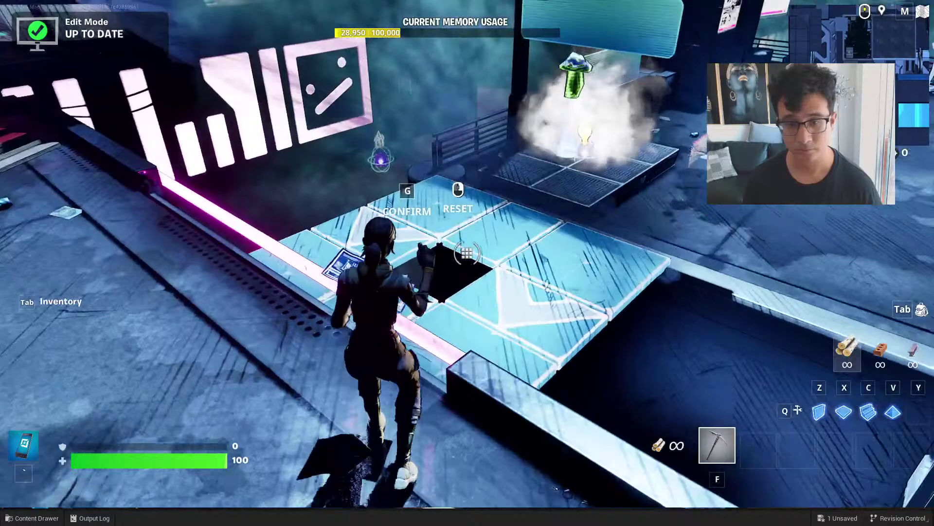
pyautogui.click(467, 253)
pyautogui.press('z')
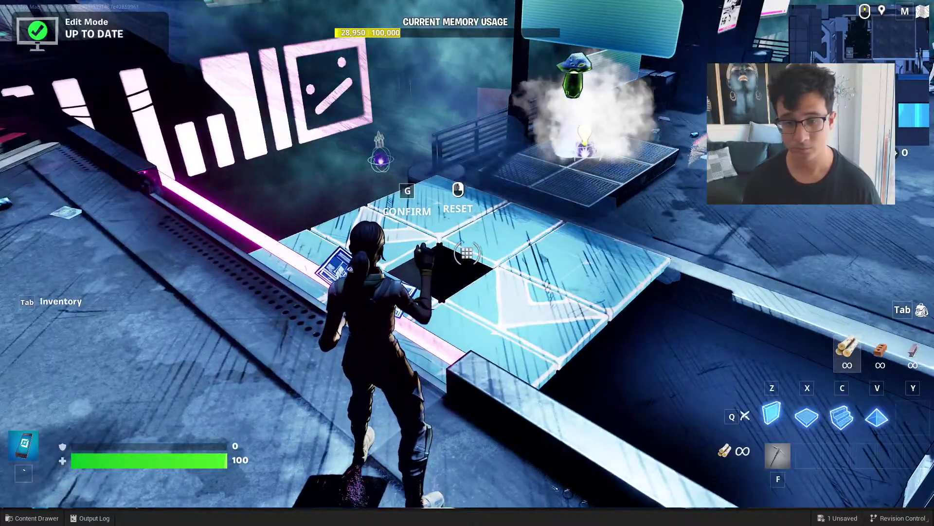
pyautogui.press('x')
pyautogui.click(467, 253)
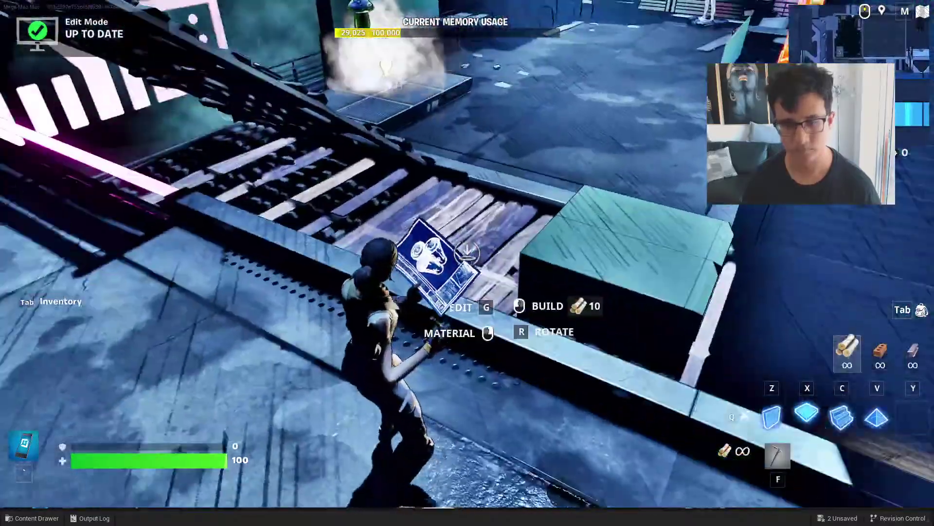
pyautogui.click(468, 253)
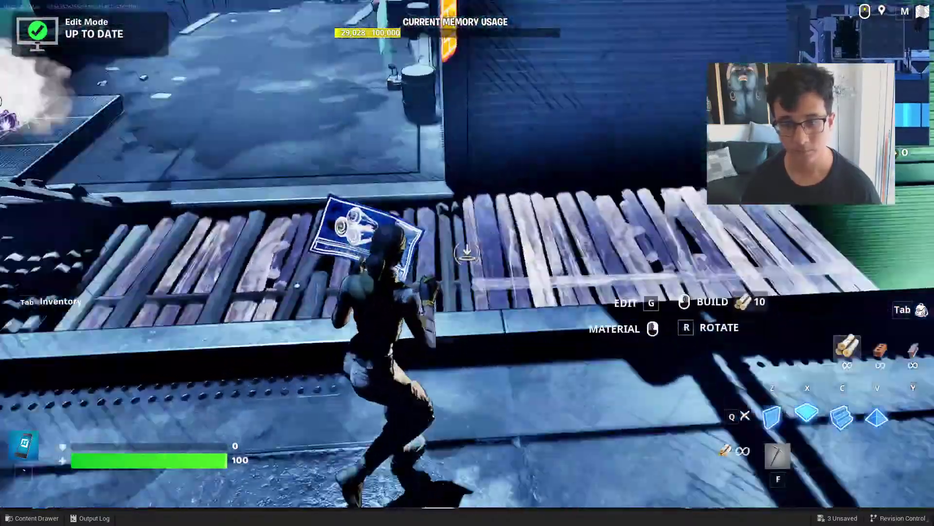
pyautogui.click(467, 253)
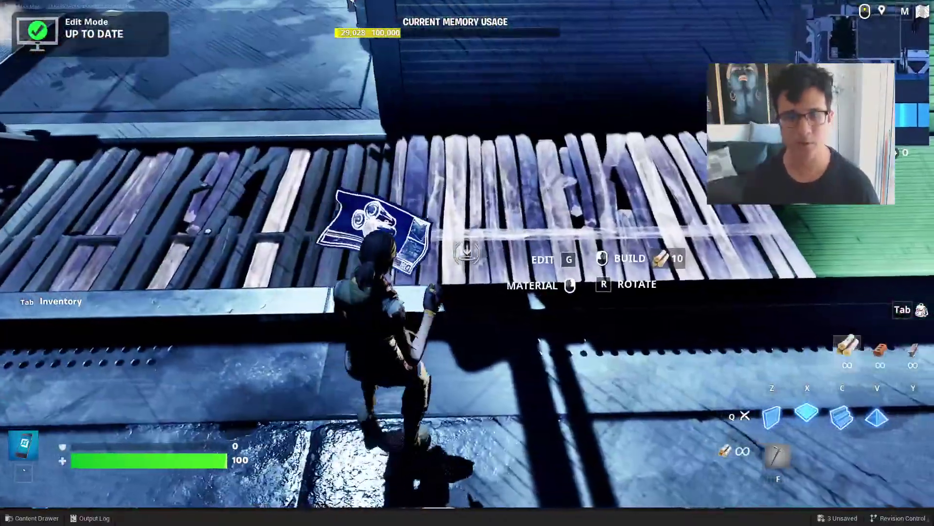
pyautogui.click(467, 253)
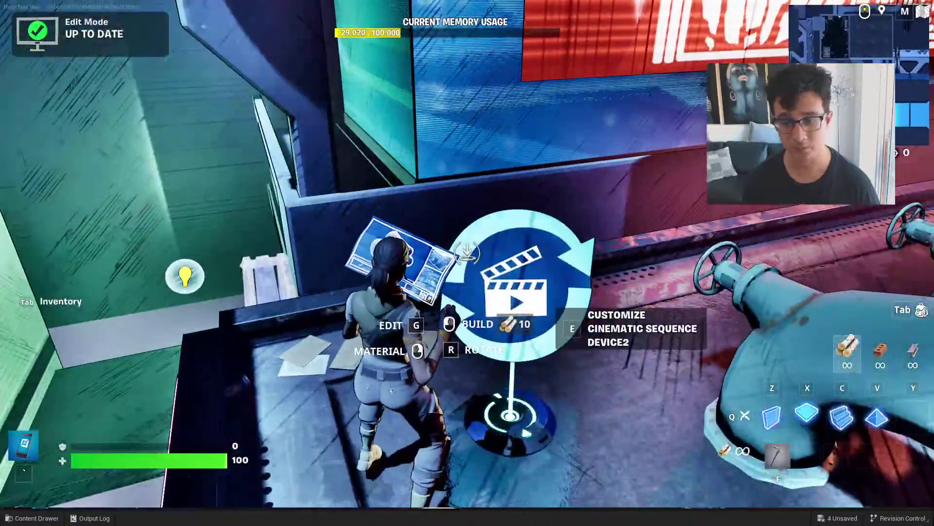
# Check the basic and full option lists of Cinematic Sequence Device2 beside the pipes, and close its customization
pyautogui.press('e')
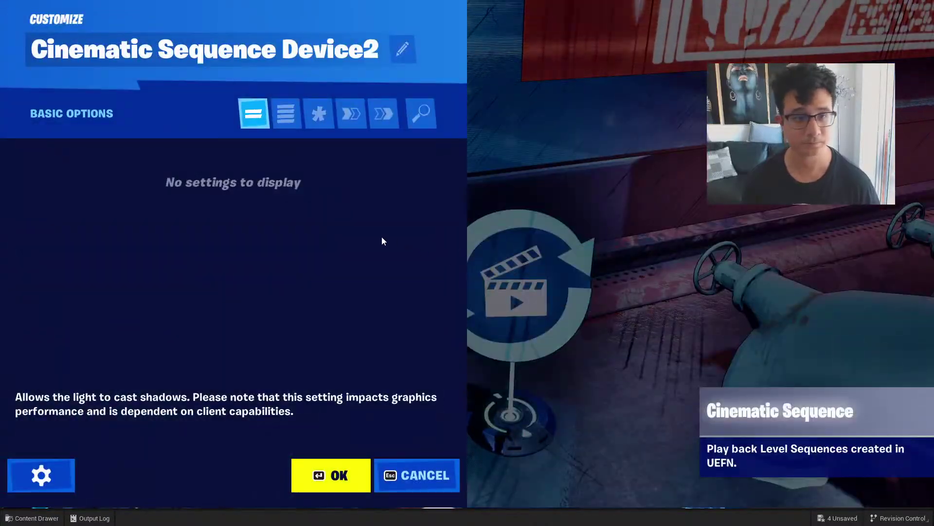
pyautogui.click(282, 122)
pyautogui.click(262, 118)
pyautogui.click(400, 474)
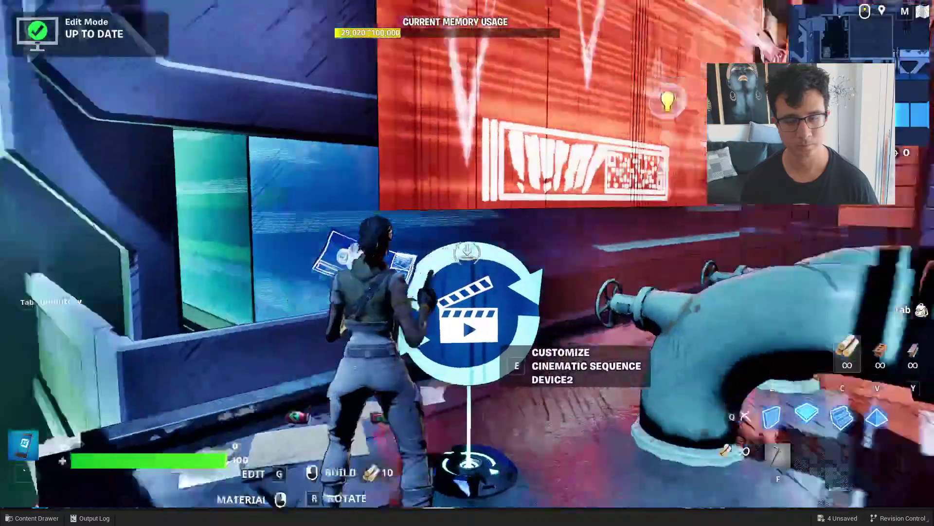
# Reopen the customization of Cinematic Sequence Device2 and accept it without changing any setting
pyautogui.press('w')
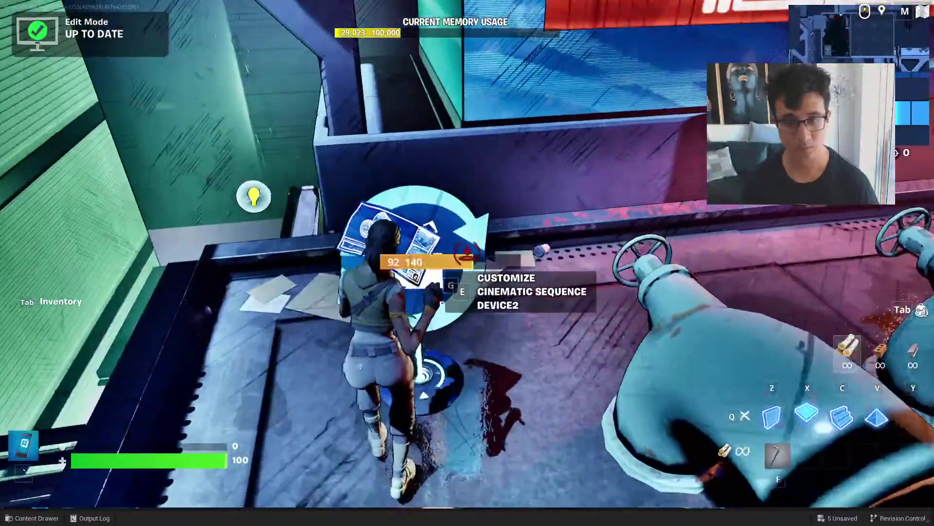
pyautogui.press('e')
pyautogui.press('Return')
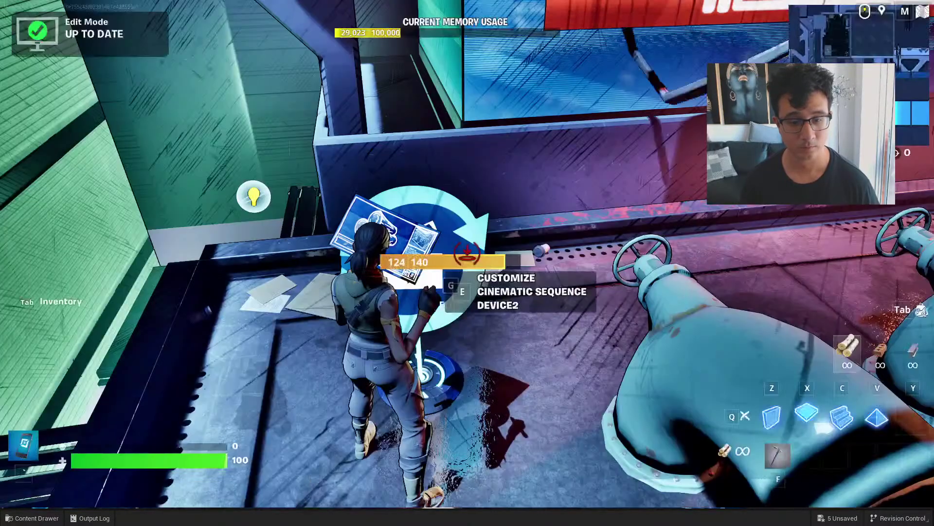
pyautogui.press('e')
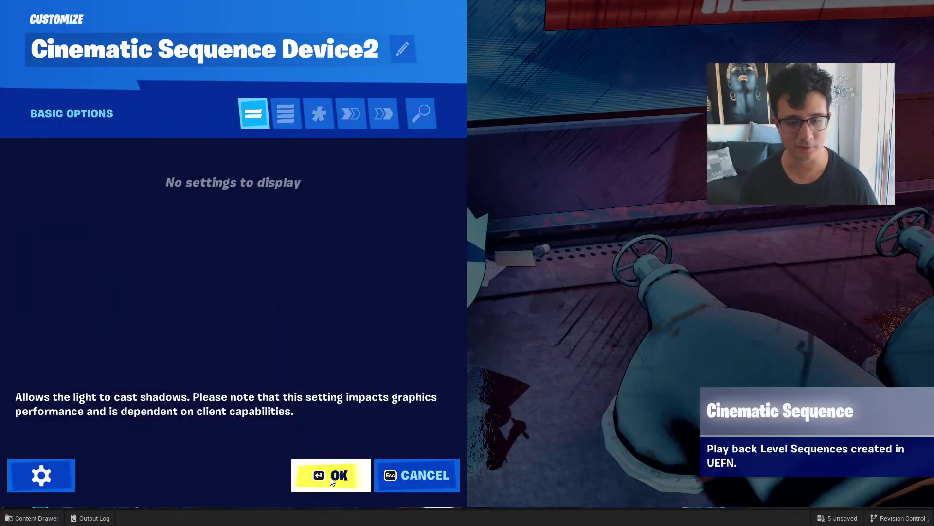
pyautogui.press('Return')
pyautogui.press('e')
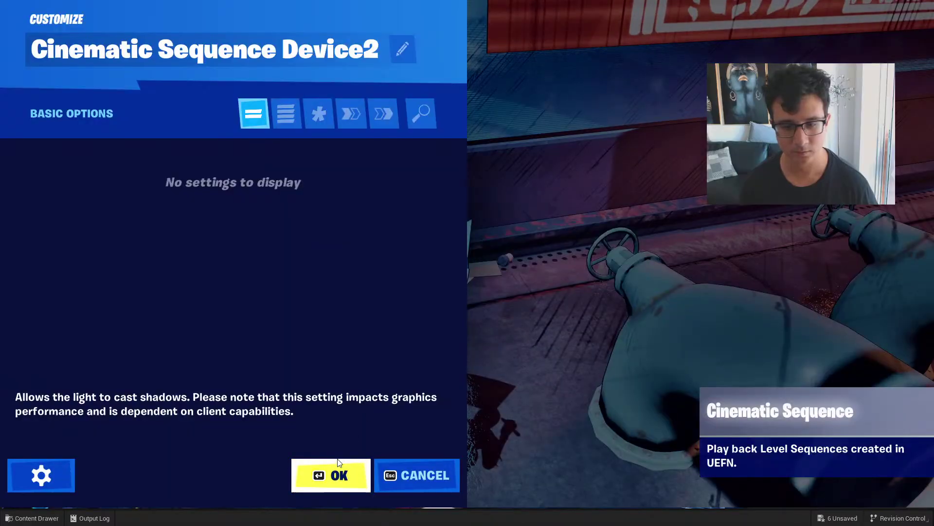
pyautogui.click(334, 470)
# Play-test jumping over the rooftop pipes and running along the red billboard toward the water tank
pyautogui.press('w')
pyautogui.press('space')
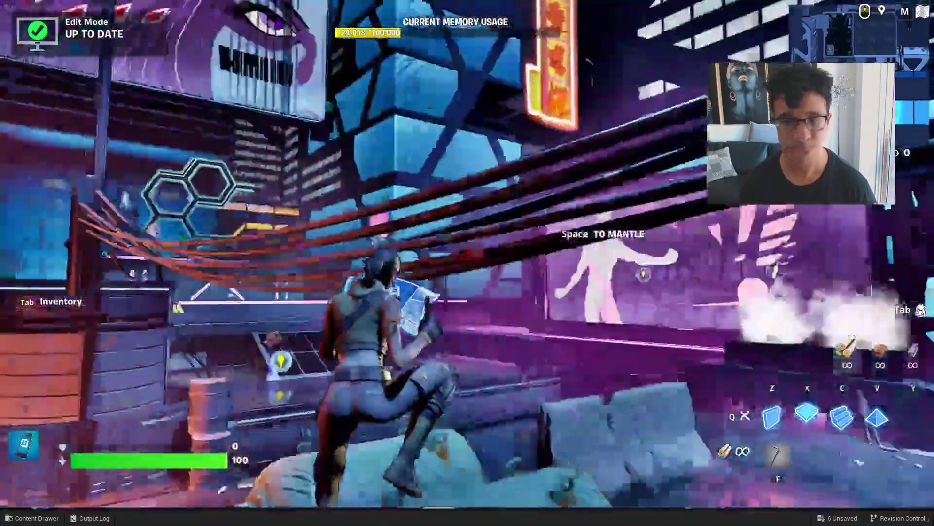
pyautogui.press('space')
pyautogui.press('space')
pyautogui.press('w')
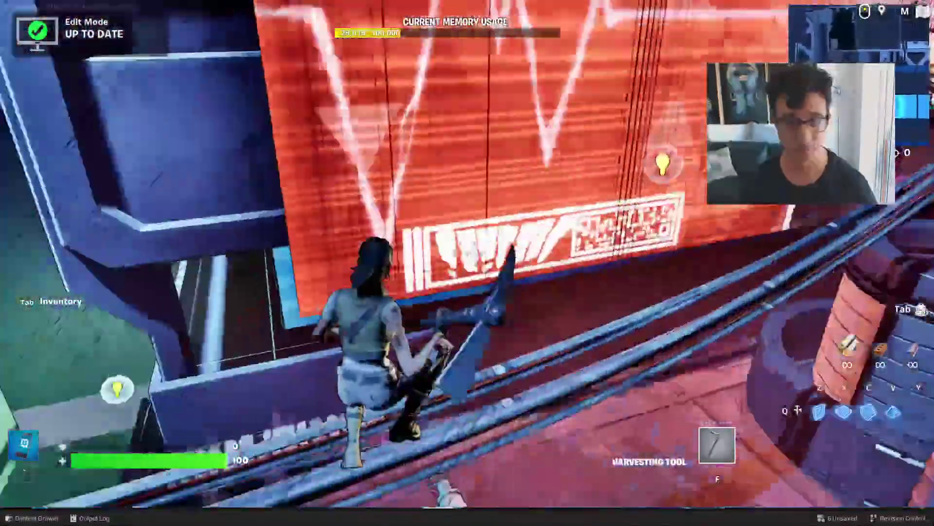
pyautogui.press('w')
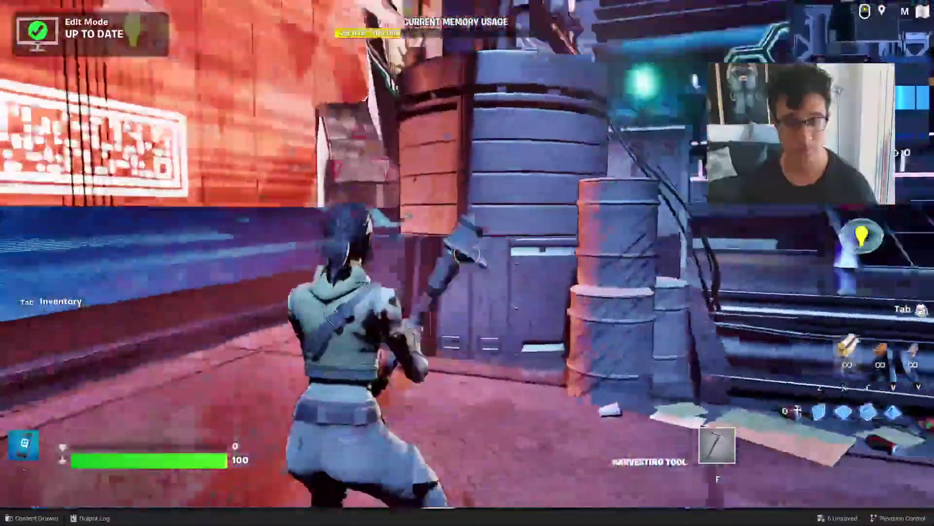
# Run past the stacked barrels and cross to the neighbouring rooftop to inspect its solar panels up close
pyautogui.click(460, 253)
pyautogui.press('w')
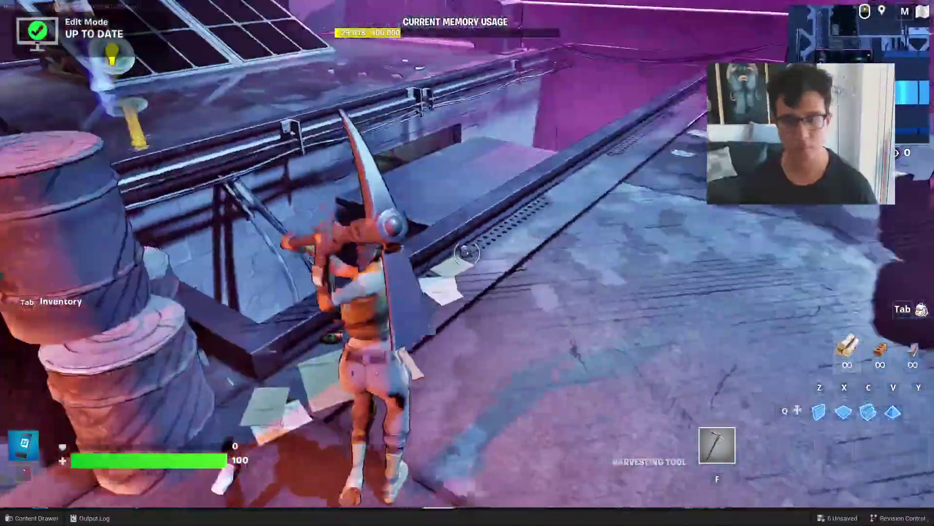
pyautogui.press('w')
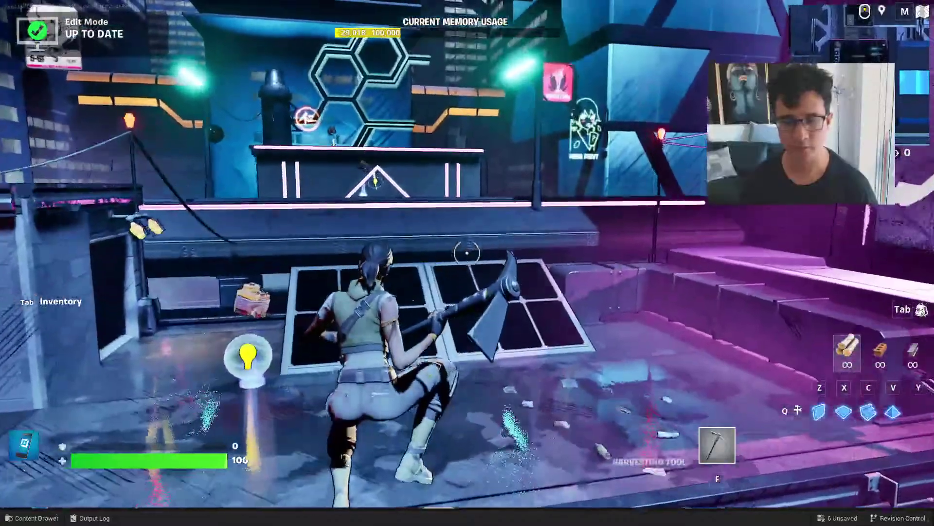
pyautogui.press('space')
pyautogui.press('w')
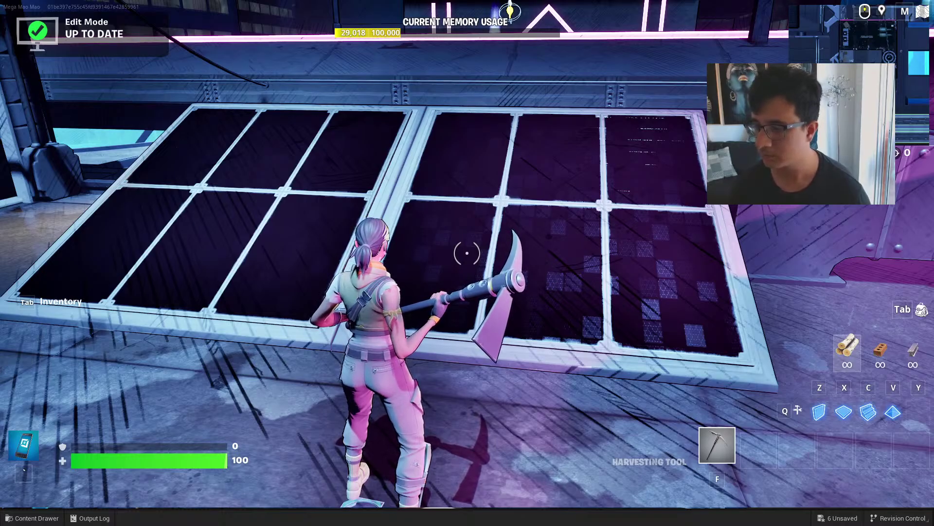
# Switch to the Unreal Editor and check the Referenced Content folder and the project's Assets and CreativeDevices folders
pyautogui.hotkey('alt', 'Tab')
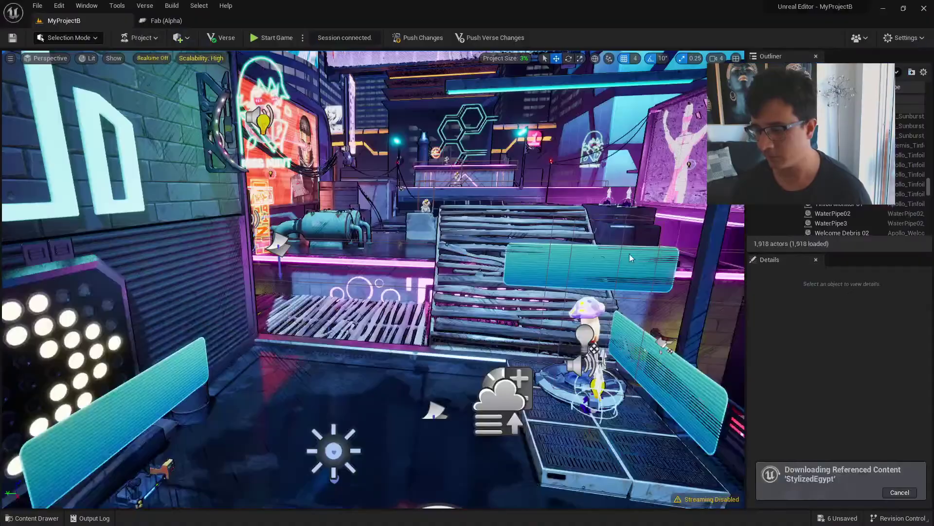
pyautogui.moveTo(373, 279); pyautogui.dragTo(369, 252, button='right')
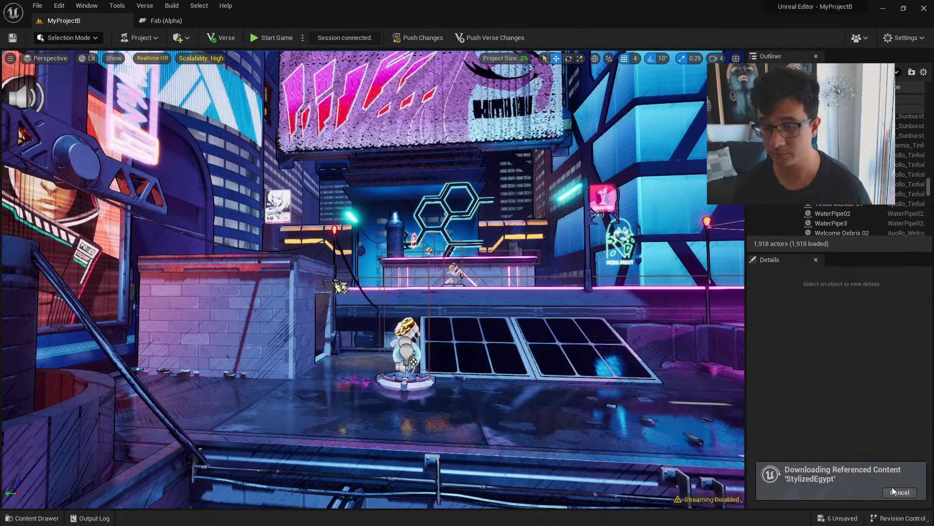
pyautogui.moveTo(649, 405); pyautogui.dragTo(605, 439, button='right')
pyautogui.hotkey('ctrl', 'space')
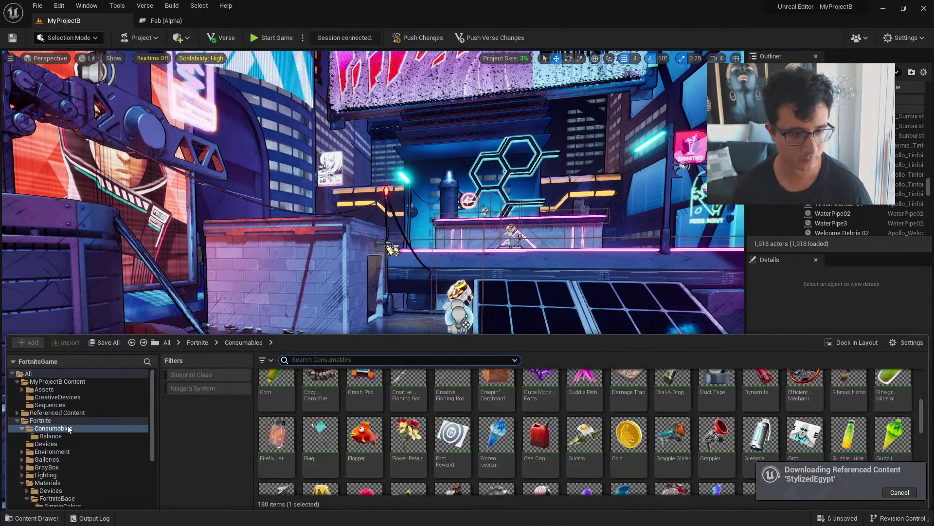
pyautogui.doubleClick(41, 419)
pyautogui.click(45, 413)
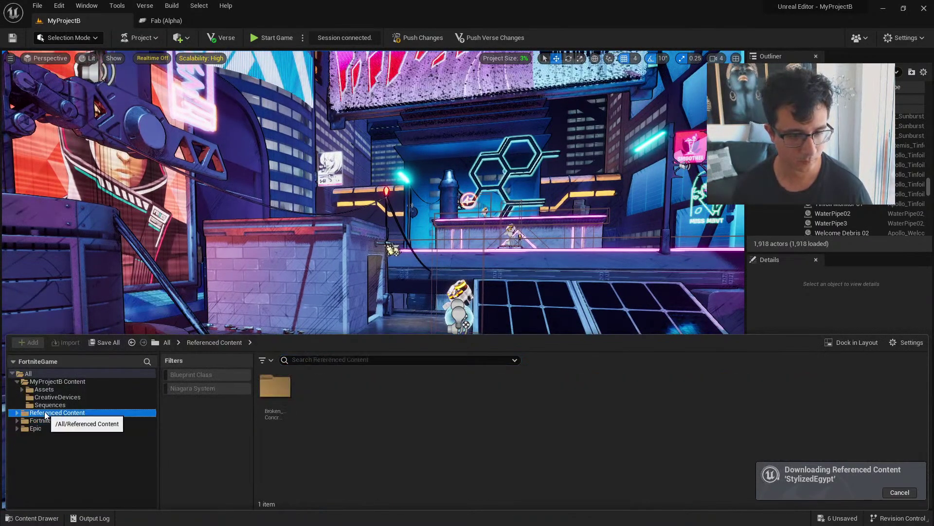
pyautogui.click(76, 389)
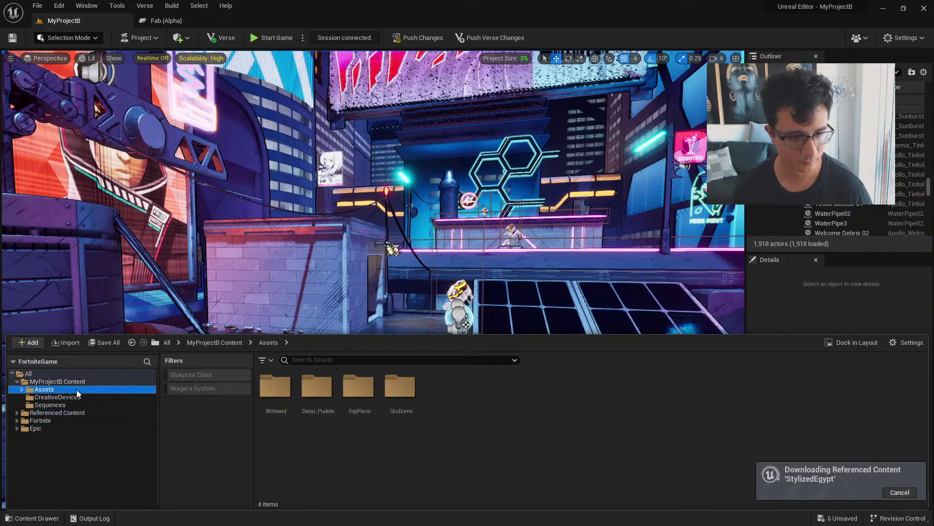
pyautogui.click(77, 397)
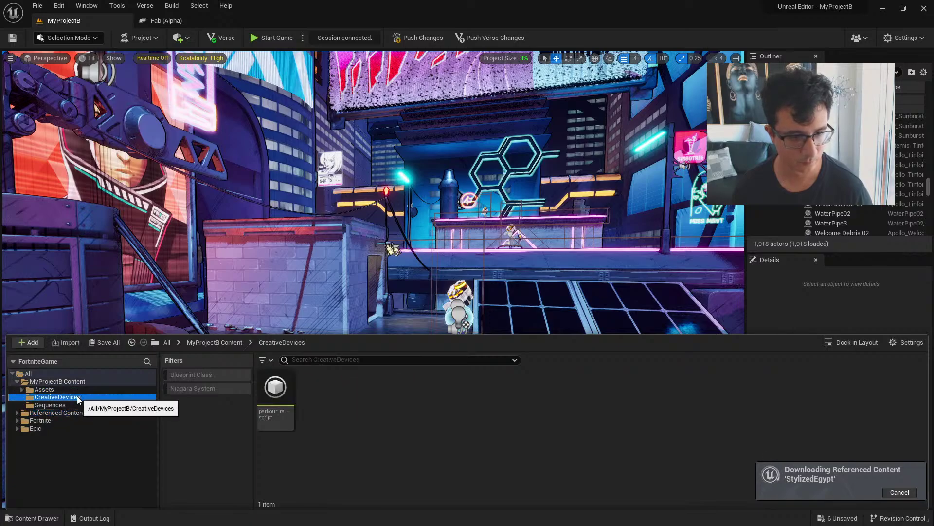
# Cancel the StylizedEgypt download and decline keeping its referenced content in the project
pyautogui.click(843, 475)
pyautogui.click(900, 492)
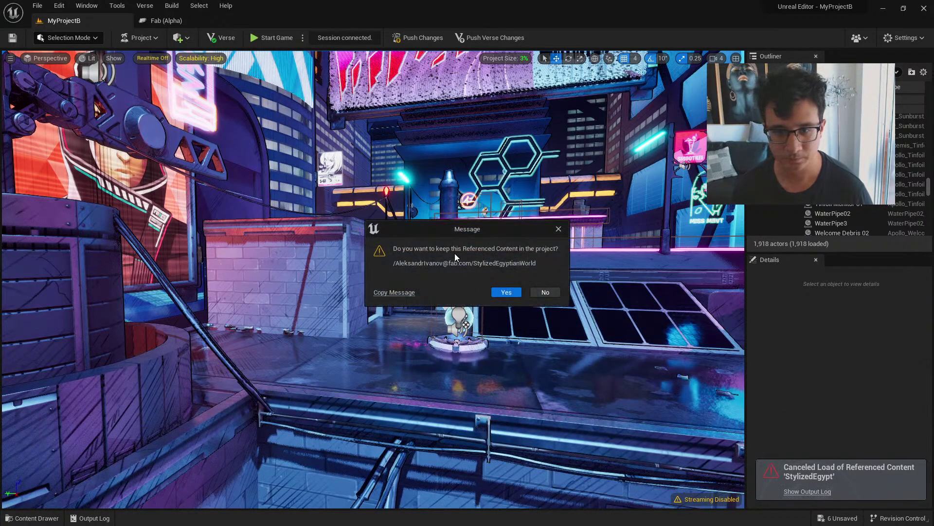
pyautogui.click(541, 294)
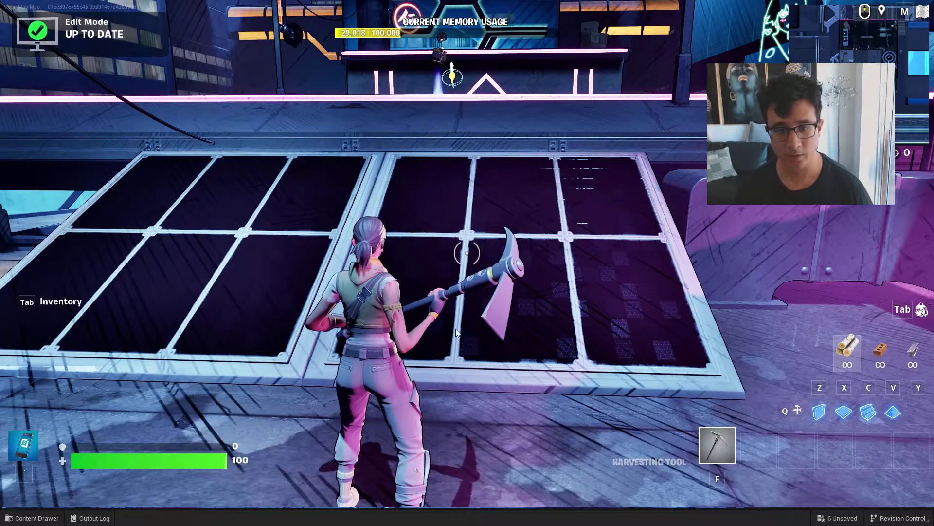
# Start the game from the Fortnite client's edit session
pyautogui.press('Escape')
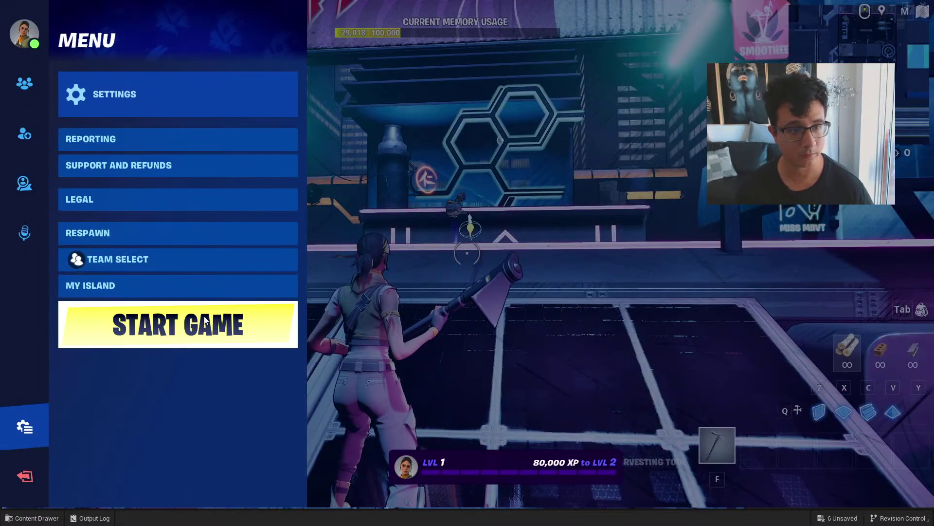
pyautogui.click(203, 334)
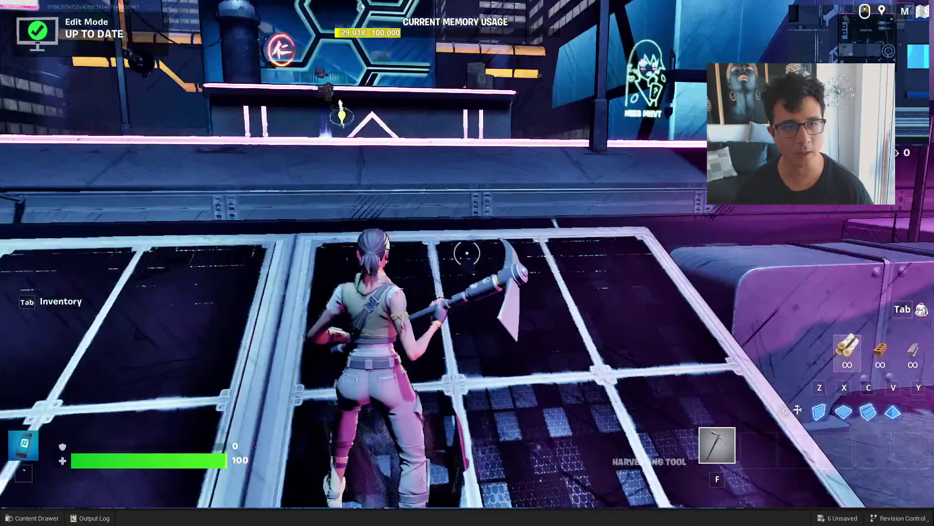
pyautogui.press('Escape')
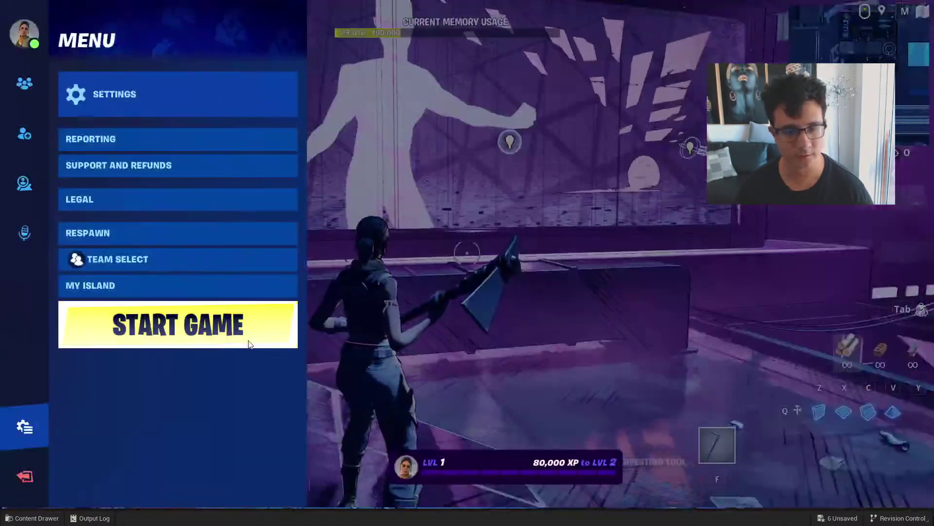
pyautogui.click(219, 330)
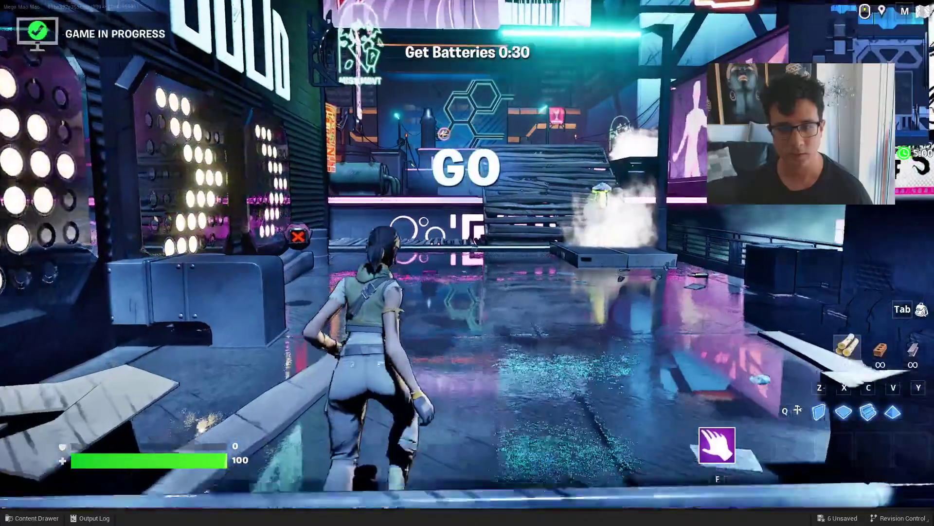
# Run across the starting rooftop, collect the battery in front of the wooden ramp and climb the ramp
pyautogui.press('w')
pyautogui.press('w')
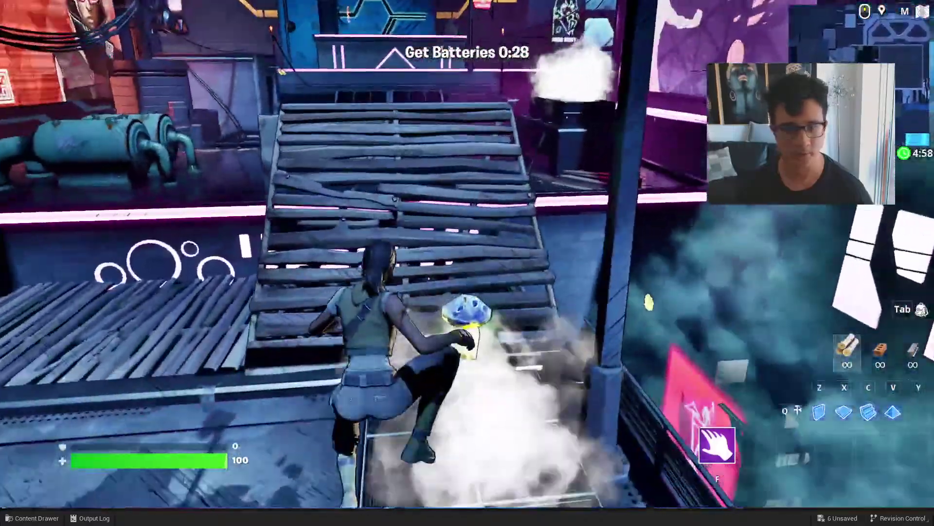
pyautogui.press('e')
pyautogui.press('w')
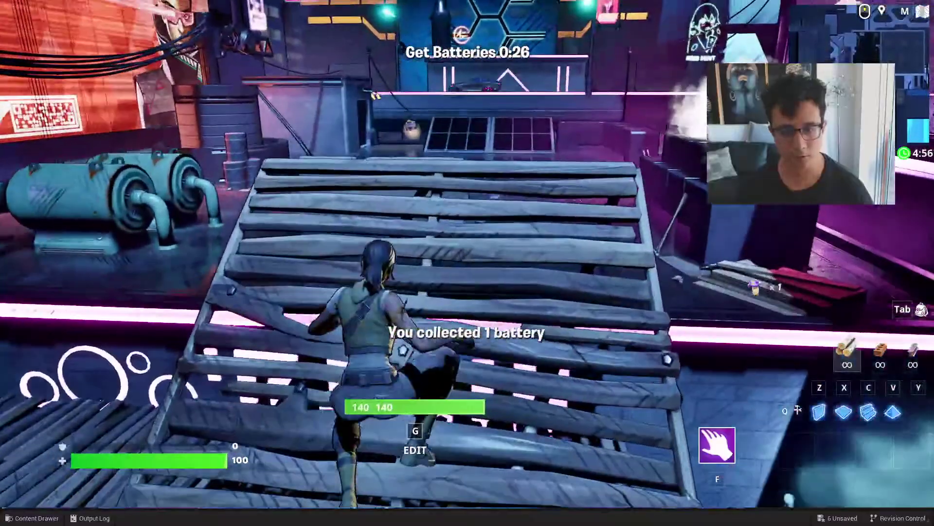
pyautogui.press('w')
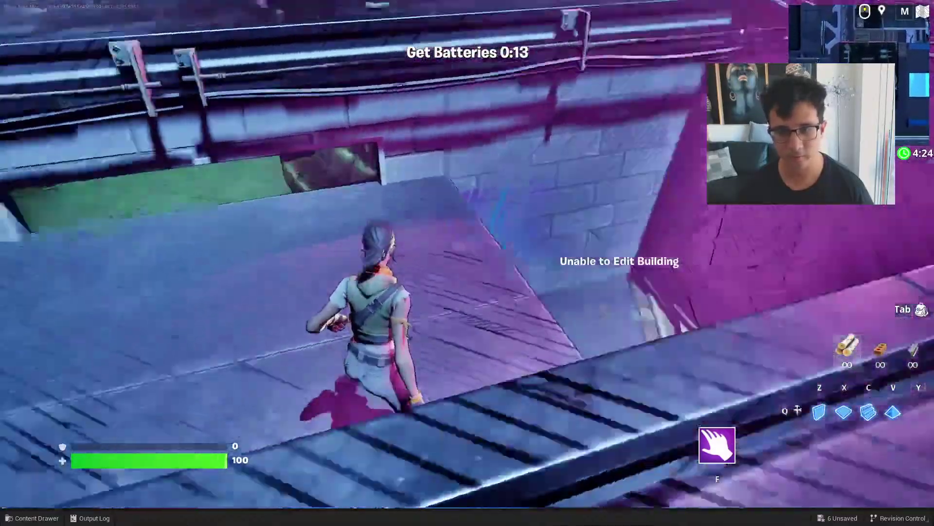
# Run onto the solar panels, build a wooden floor beyond them and jump across to the upper rooftop with the neon-striped wall
pyautogui.press('w')
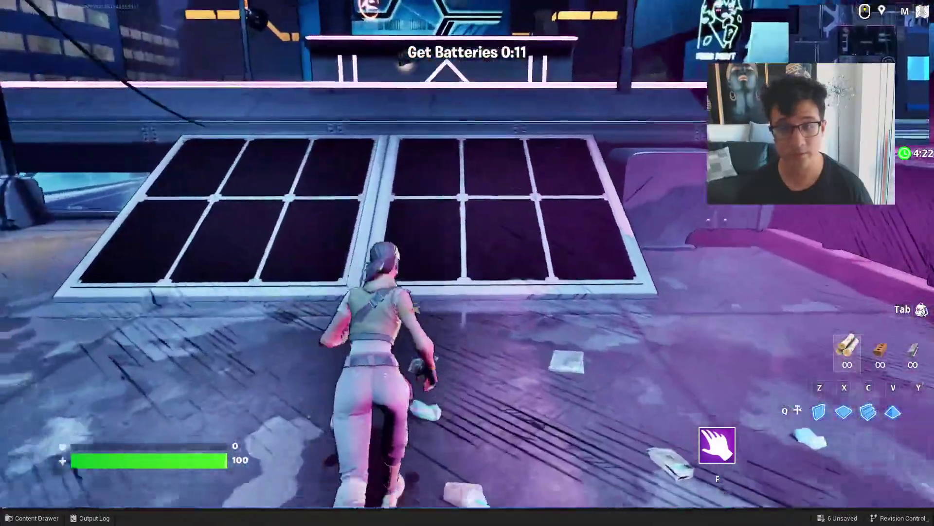
pyautogui.press('x')
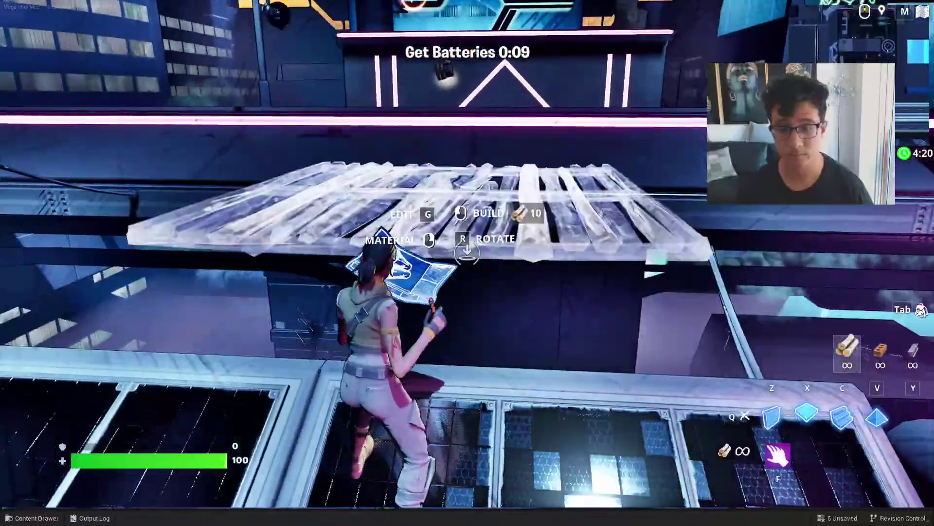
pyautogui.click(467, 254)
pyautogui.press('w')
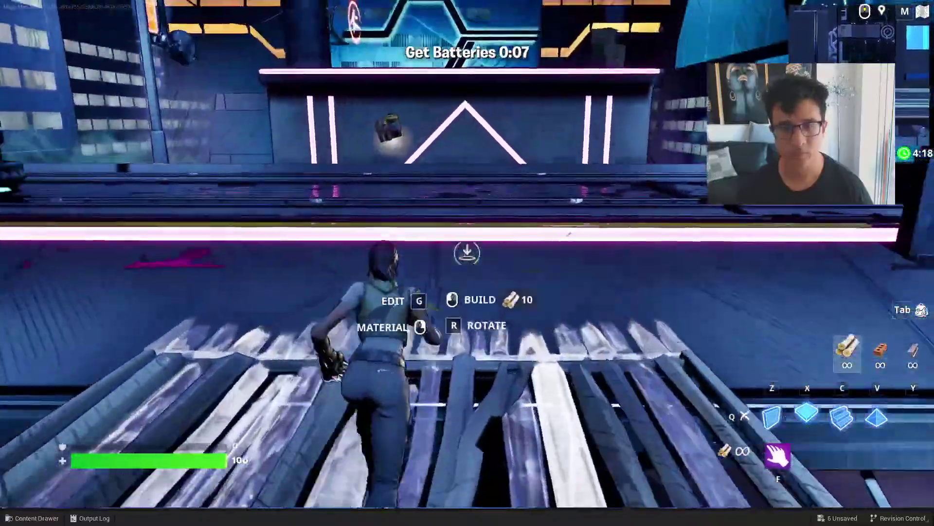
pyautogui.press('space')
pyautogui.press('w')
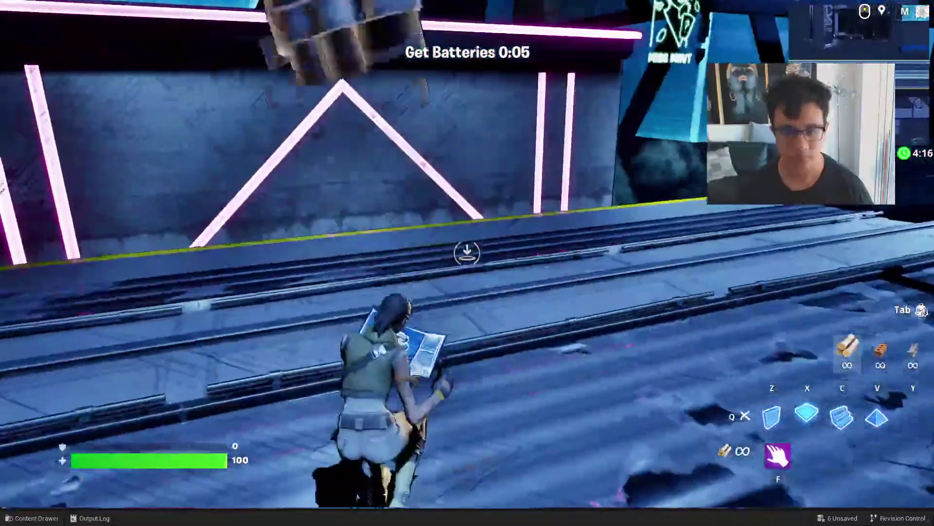
pyautogui.press('w')
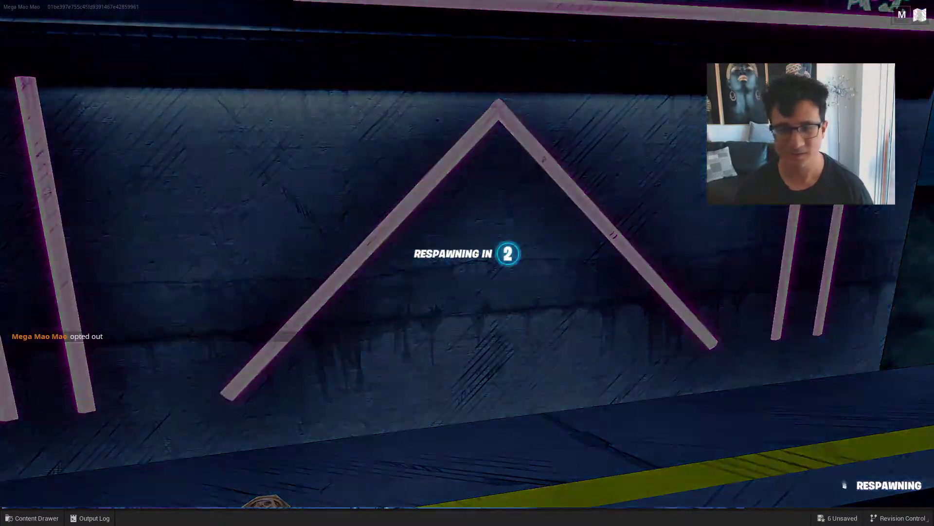
# End the running game and close the scoreboard
pyautogui.press('Escape')
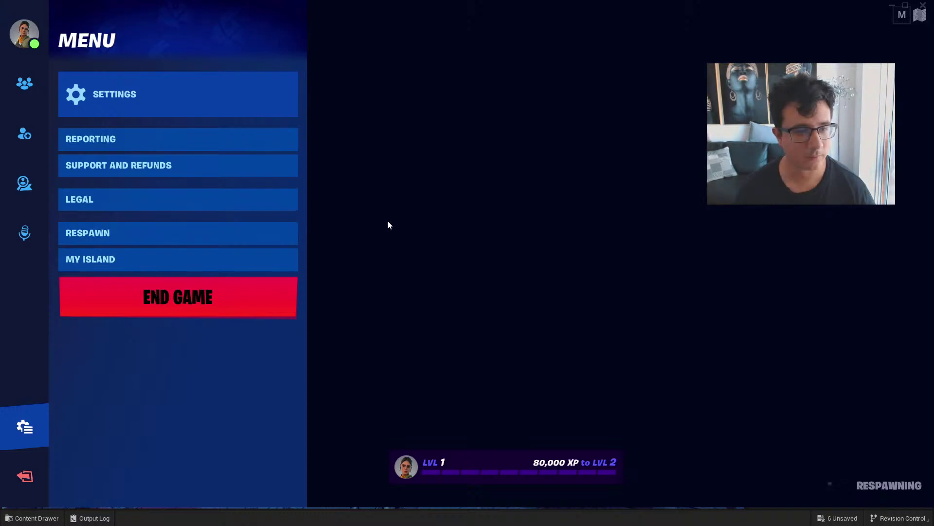
pyautogui.press('Escape')
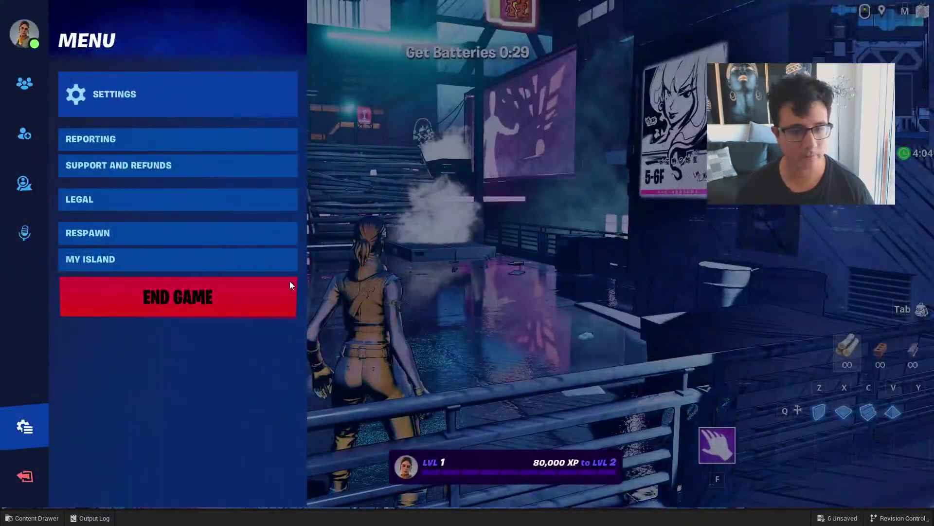
pyautogui.press('Escape')
pyautogui.press('w')
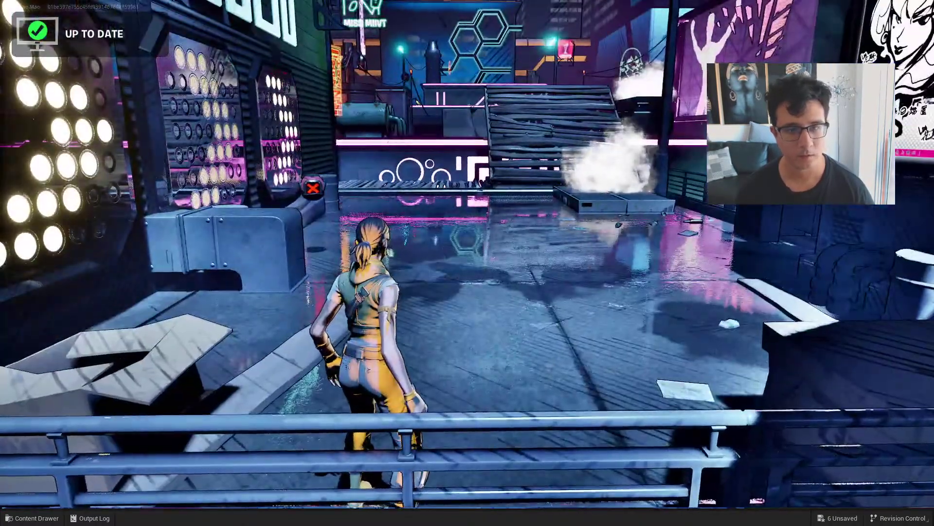
pyautogui.press('w')
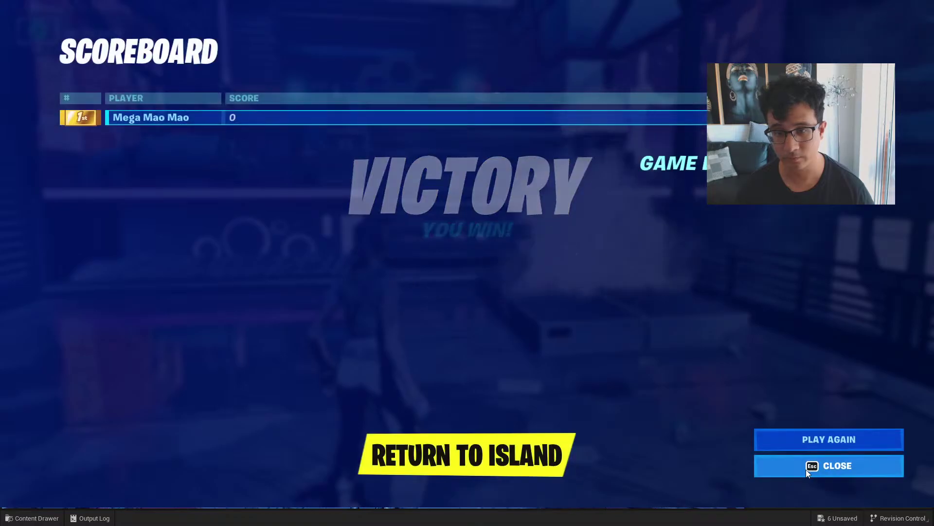
pyautogui.click(806, 469)
pyautogui.press('w')
pyautogui.press('w')
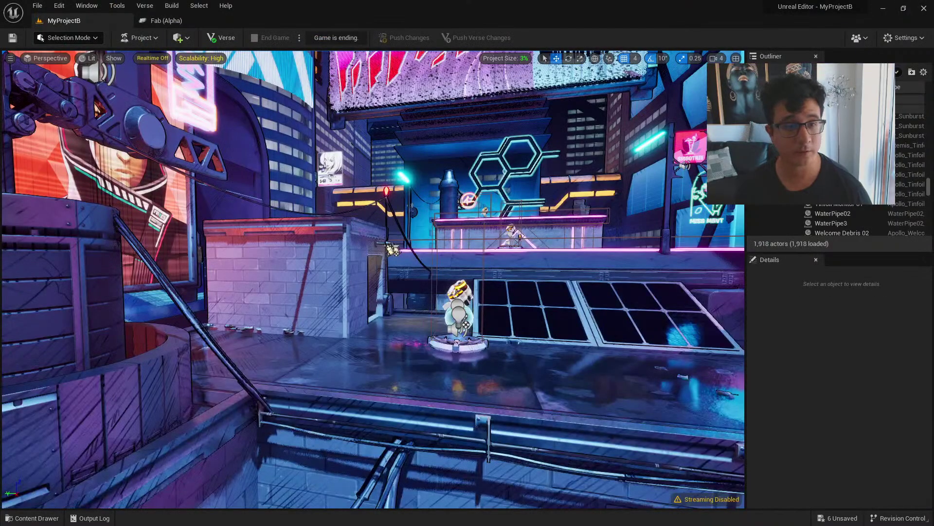
pyautogui.click(37, 5)
pyautogui.click(86, 138)
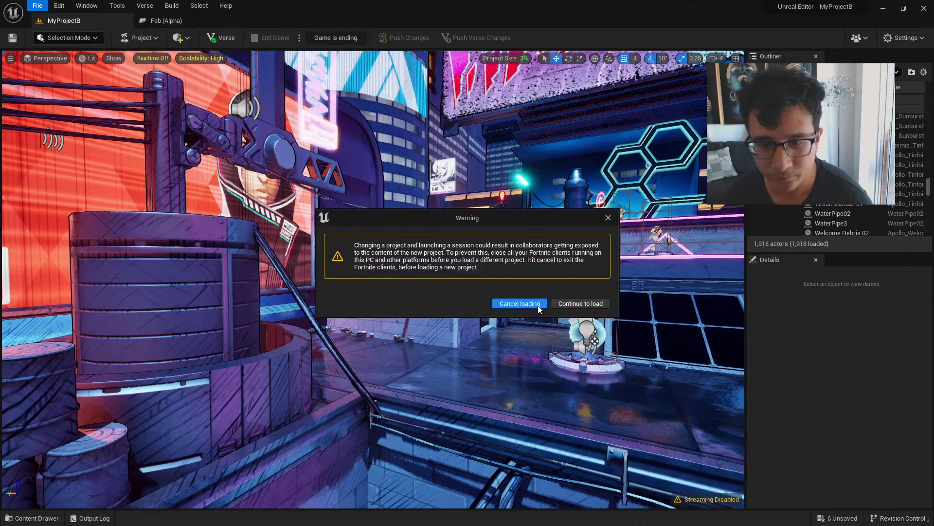
pyautogui.click(563, 303)
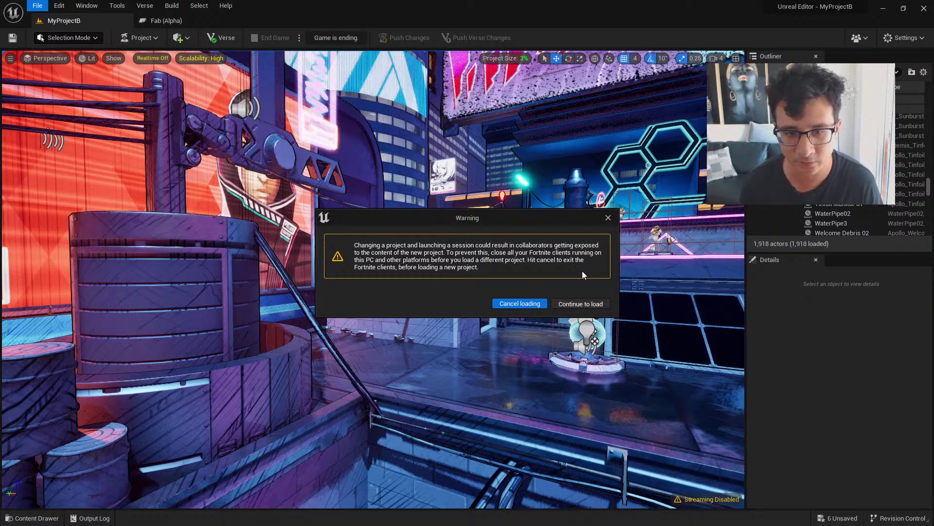
pyautogui.click(608, 217)
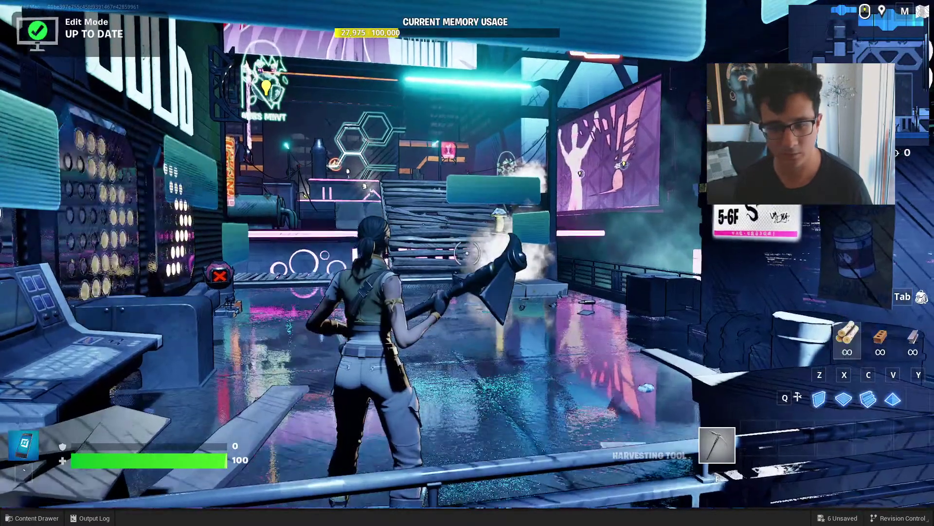
# Leave the island in the Fortnite client by returning to the lobby
pyautogui.press('Tab')
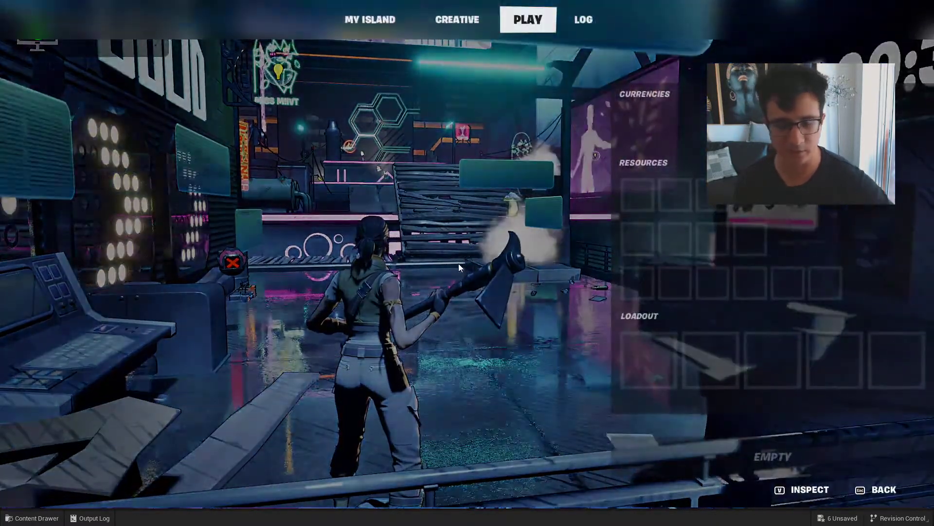
pyautogui.press('Escape')
pyautogui.press('Escape')
pyautogui.click(22, 477)
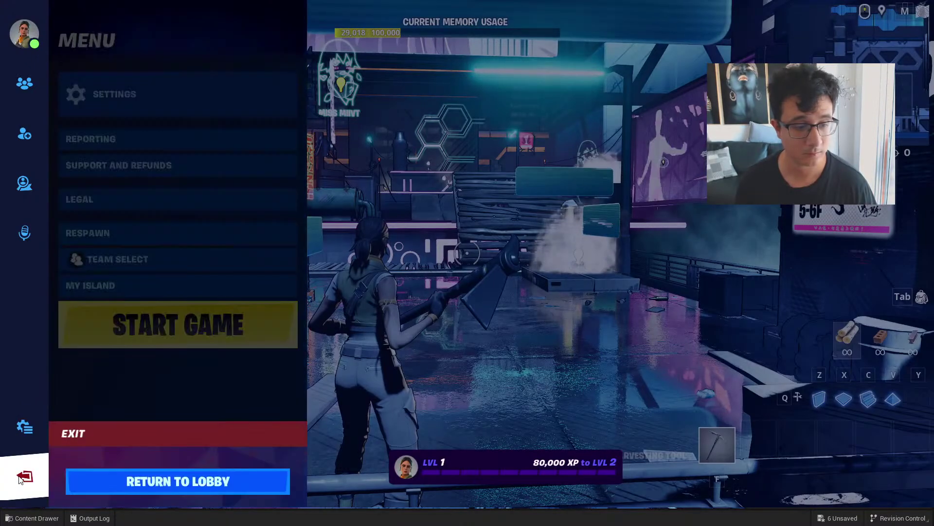
pyautogui.click(173, 480)
pyautogui.click(136, 481)
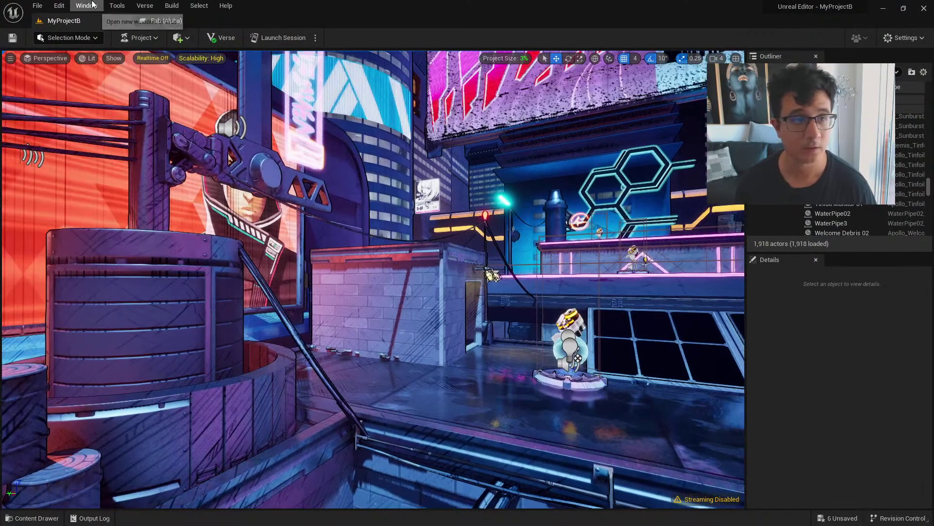
# Open the project browser and look through the island templates and the list of own projects
pyautogui.click(37, 6)
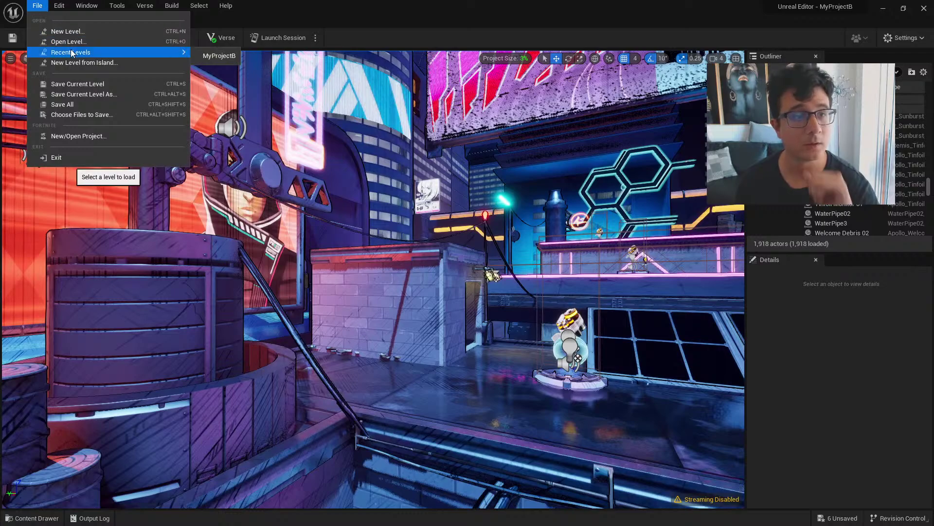
pyautogui.click(127, 136)
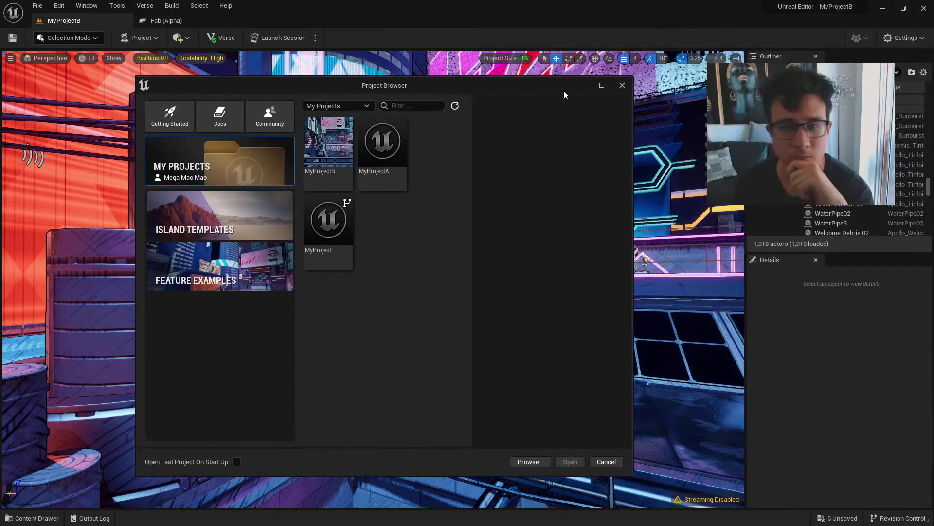
pyautogui.click(259, 219)
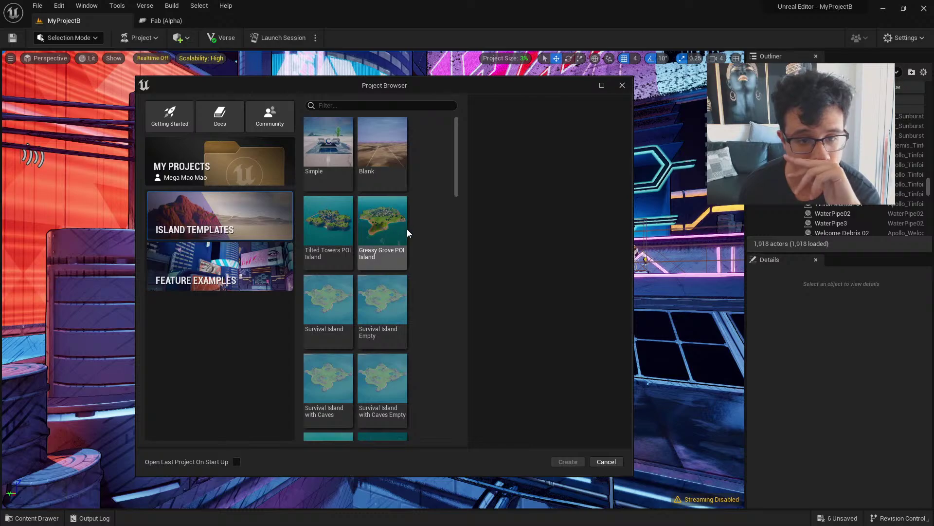
pyautogui.scroll(-5, 402, 229)
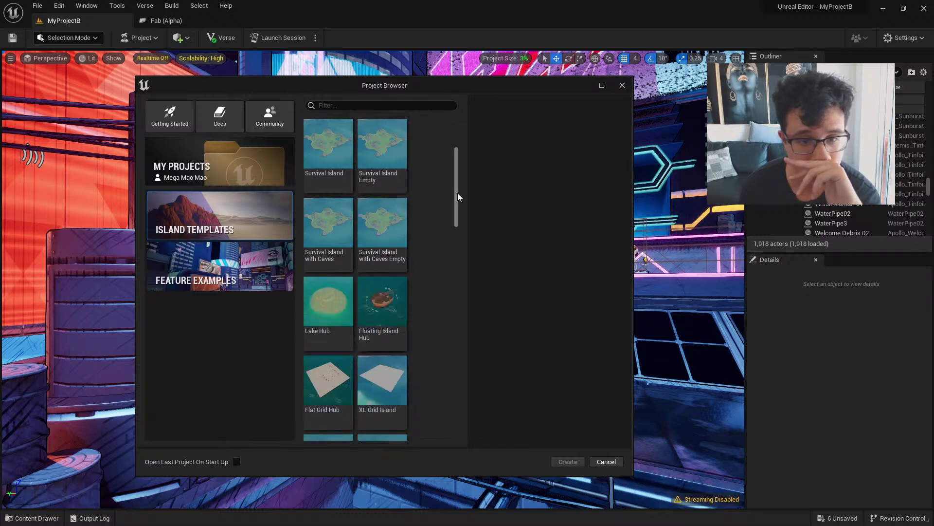
pyautogui.moveTo(457, 198); pyautogui.dragTo(460, 136)
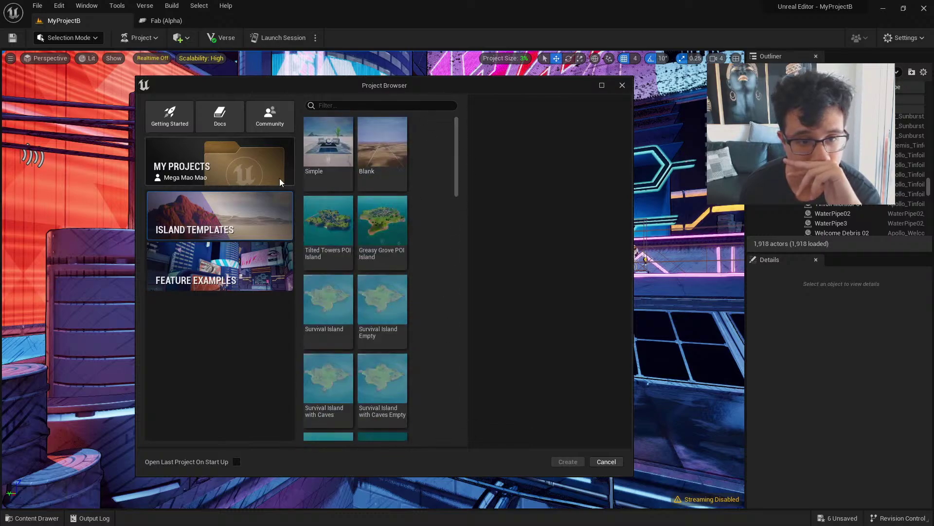
pyautogui.click(258, 173)
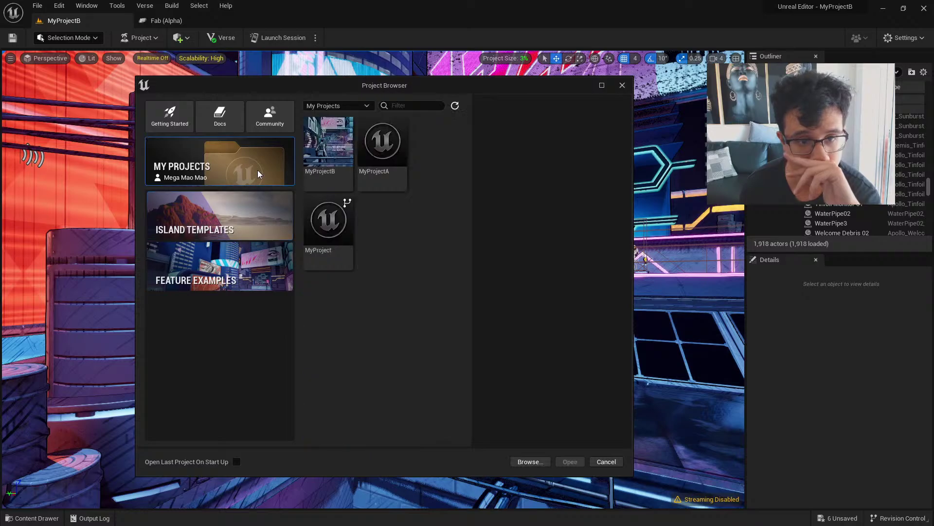
# Create the project MyProjectC from the Blank island template, discarding the unsaved changes in the current project
pyautogui.click(241, 221)
pyautogui.click(373, 151)
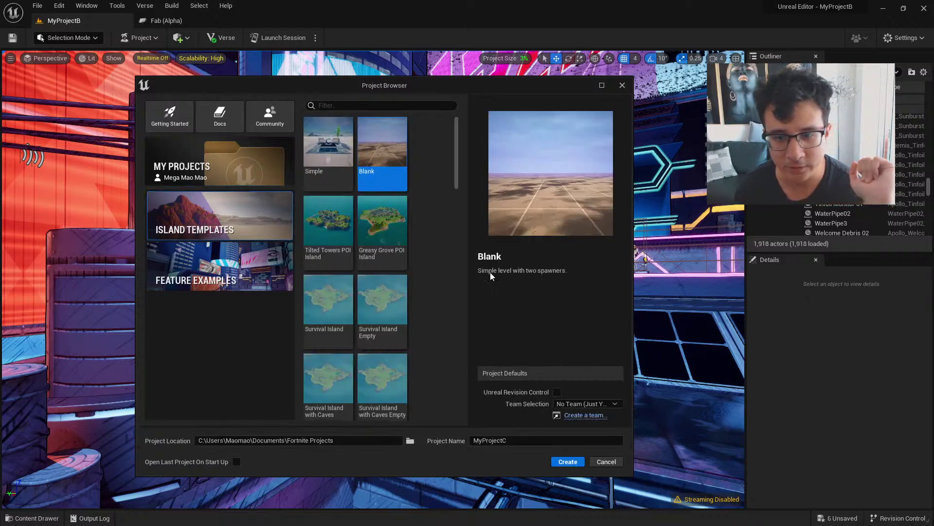
pyautogui.click(565, 461)
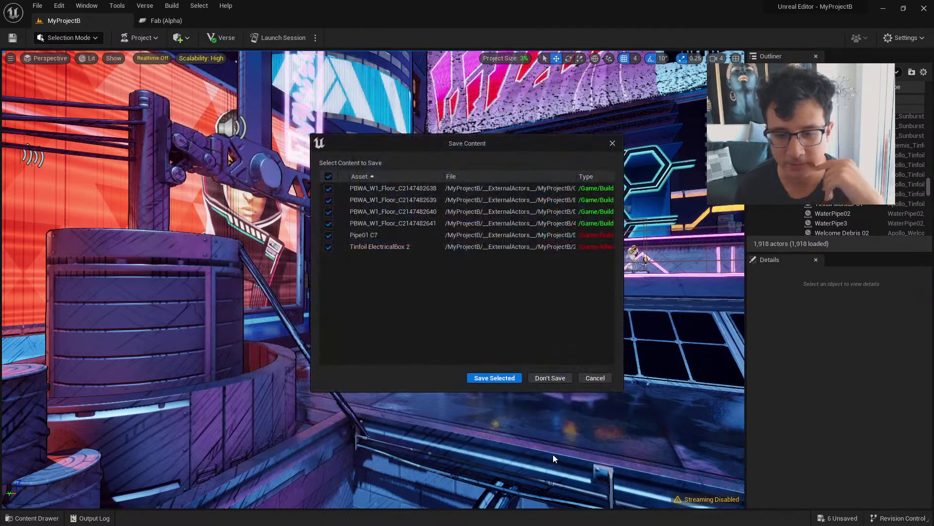
pyautogui.click(544, 379)
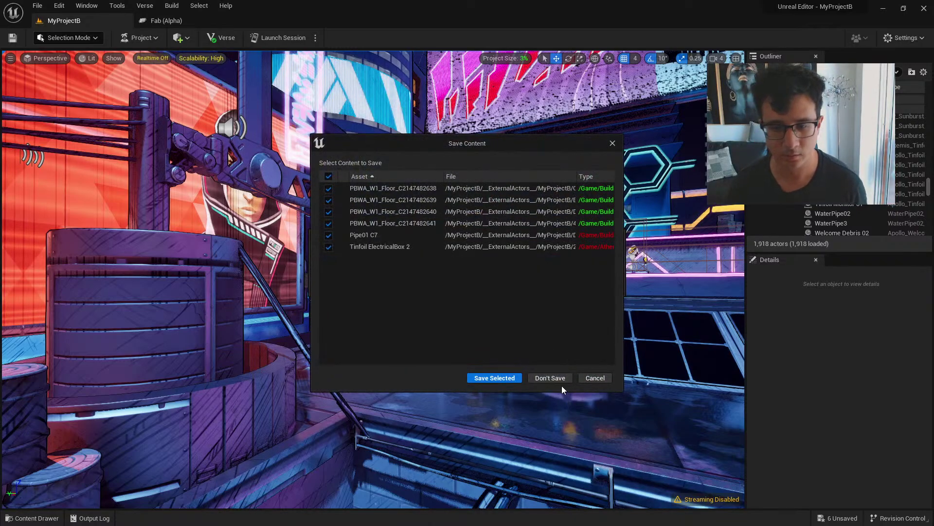
pyautogui.click(555, 381)
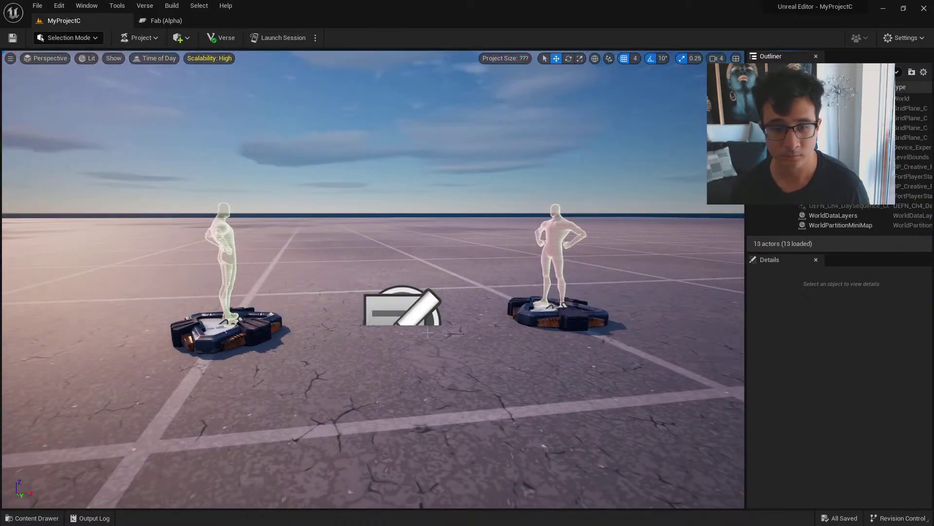
# Look around the blank island and its two player spawners from different angles and heights
pyautogui.moveTo(422, 328); pyautogui.dragTo(464, 209, button='right')
pyautogui.press('w')
pyautogui.click(422, 328)
pyautogui.press('s')
pyautogui.press('s')
pyautogui.press('w')
pyautogui.click(460, 169)
pyautogui.press('w')
pyautogui.press('q')
pyautogui.press('e')
pyautogui.press('w')
pyautogui.press('s')
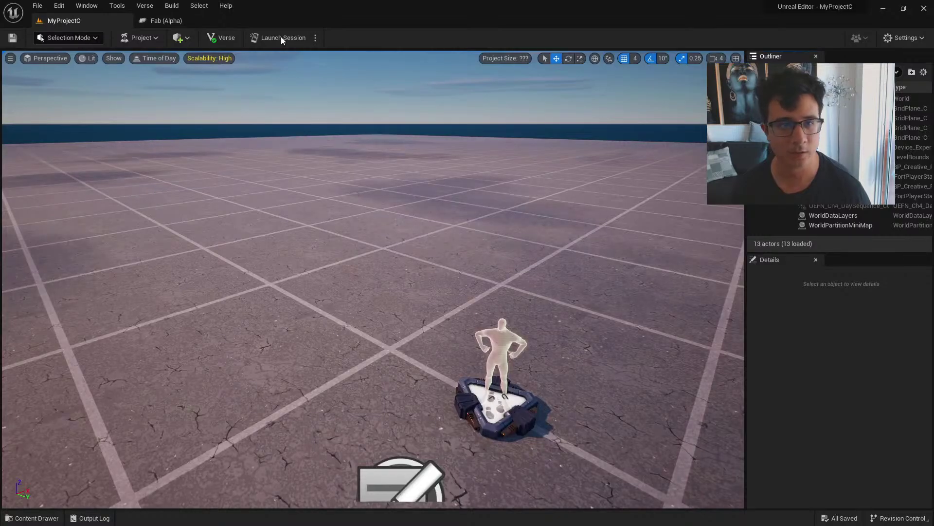
# Launch a Fortnite session for the new project and look around the island while it loads
pyautogui.click(282, 38)
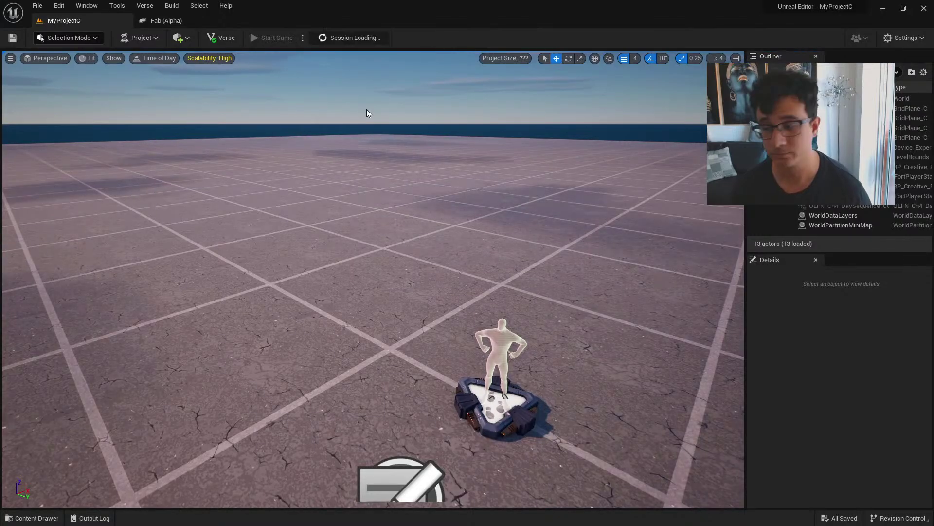
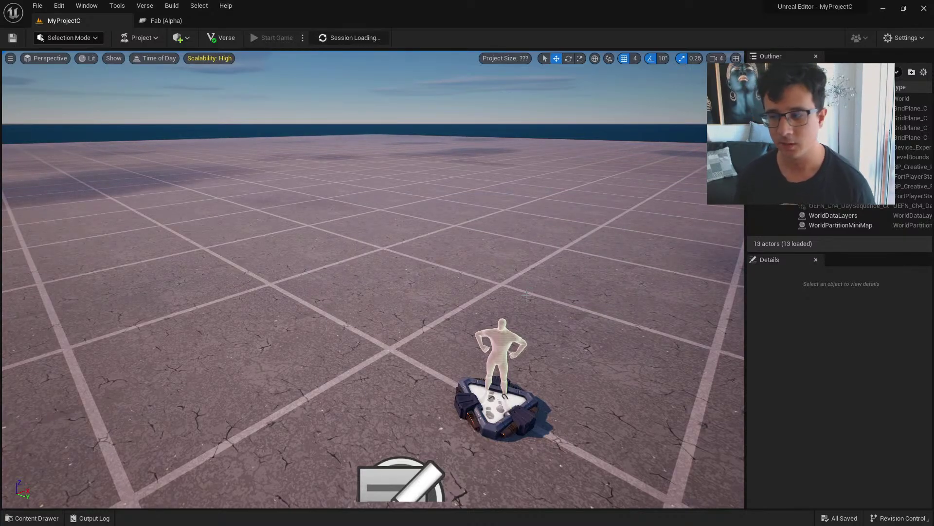
pyautogui.moveTo(527, 294); pyautogui.dragTo(418, 273, button='right')
pyautogui.press('w')
pyautogui.press('s')
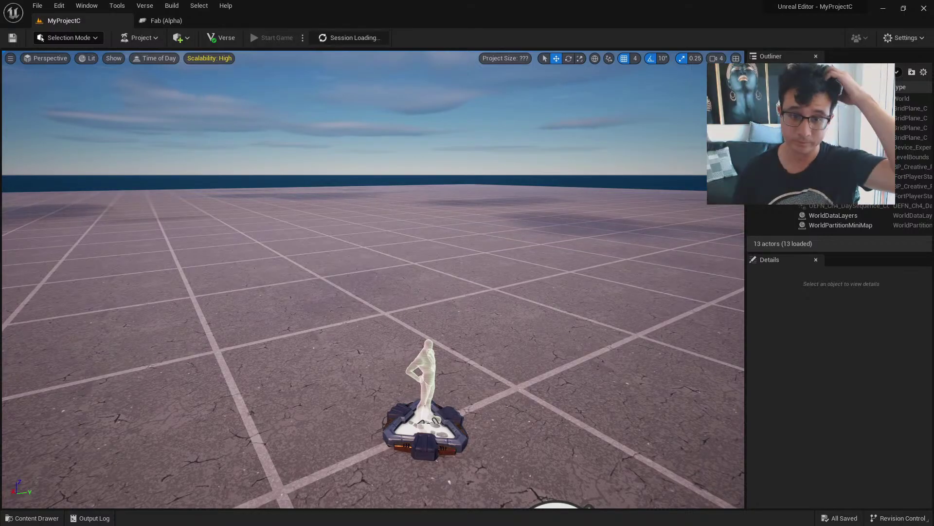
pyautogui.moveTo(370, 233); pyautogui.dragTo(482, 214, button='right')
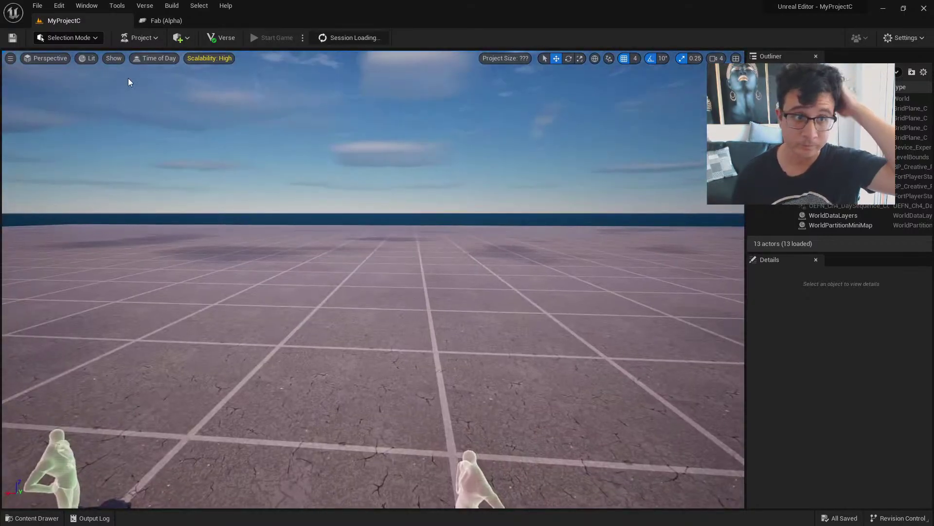
# Switch the editor to Landscape mode and check the materials available for the new landscape
pyautogui.click(89, 39)
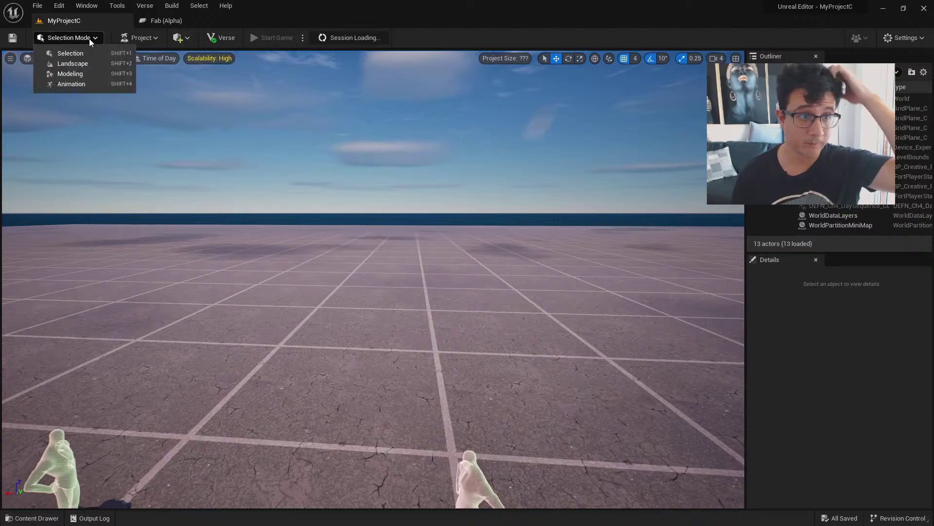
pyautogui.click(88, 65)
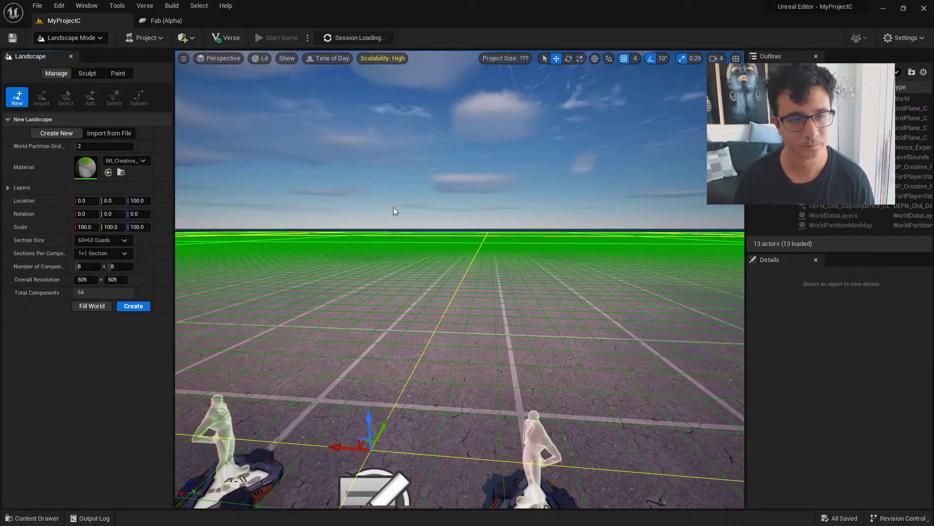
pyautogui.moveTo(392, 206)
pyautogui.mouseDown(button='right')
pyautogui.moveTo(393, 243)
pyautogui.moveTo(392, 192)
pyautogui.mouseUp(button='right')
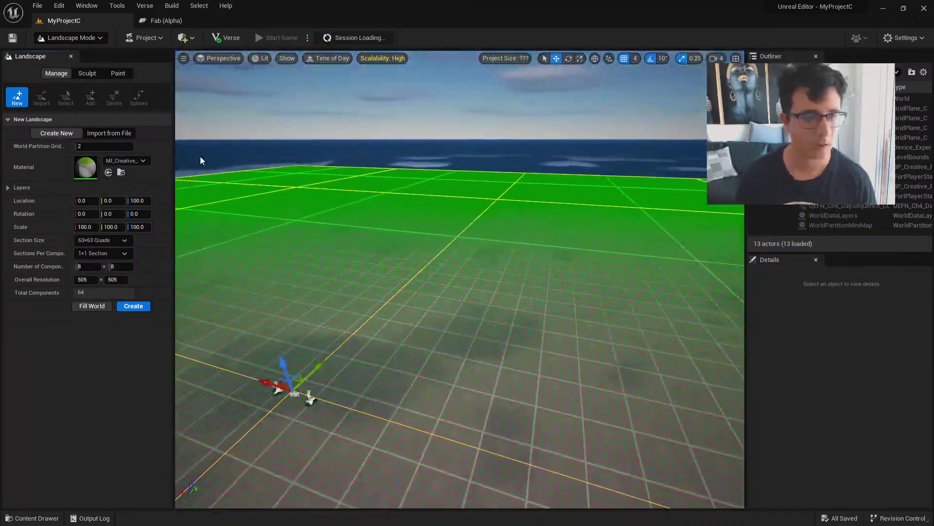
pyautogui.click(139, 162)
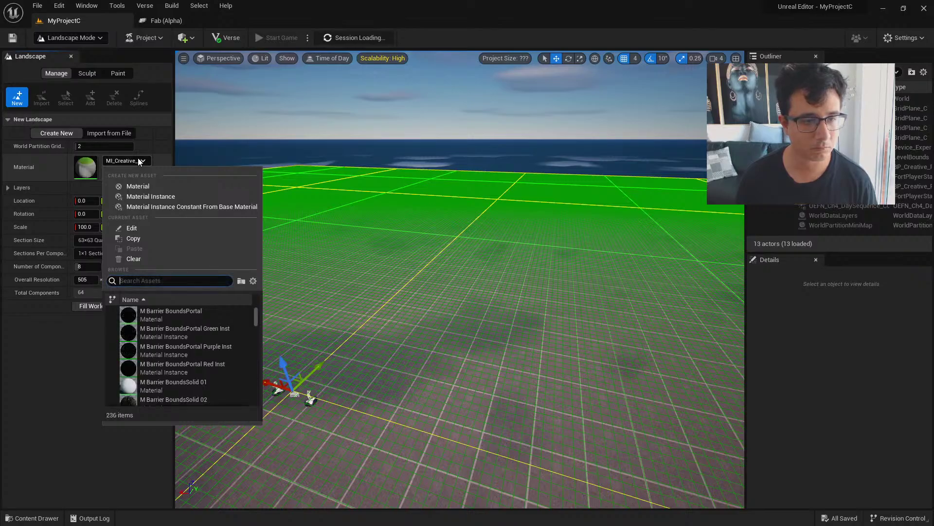
pyautogui.click(139, 163)
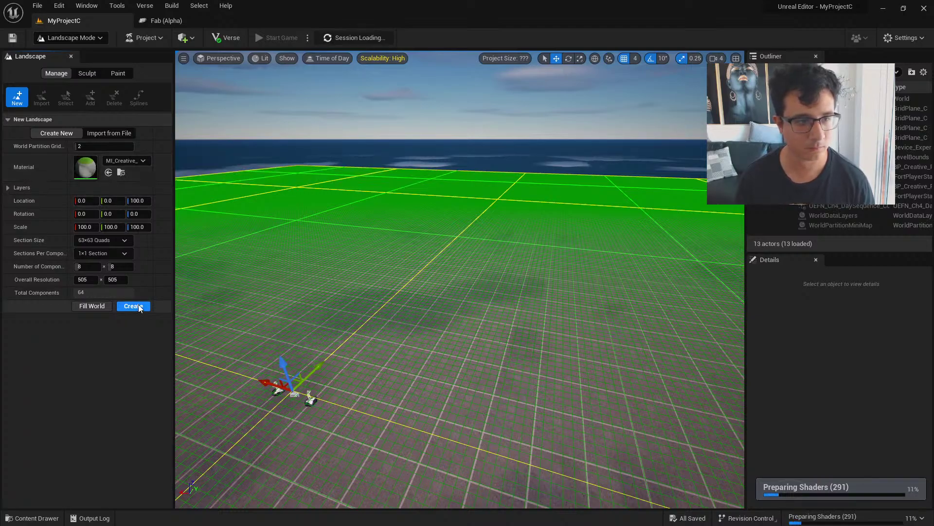
# Check the asset choices for Layer1 and create the new landscape with 63×63-quad sections and 8 × 8 components
pyautogui.click(7, 187)
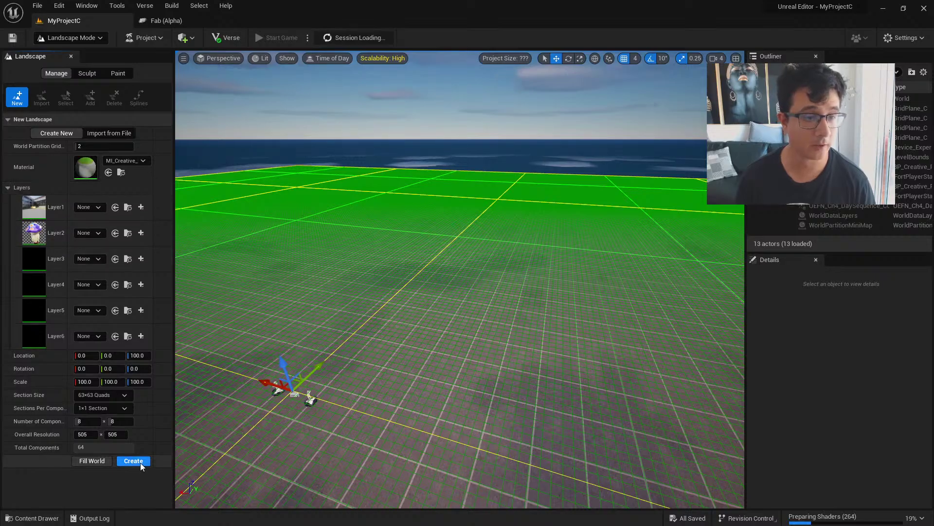
pyautogui.click(97, 208)
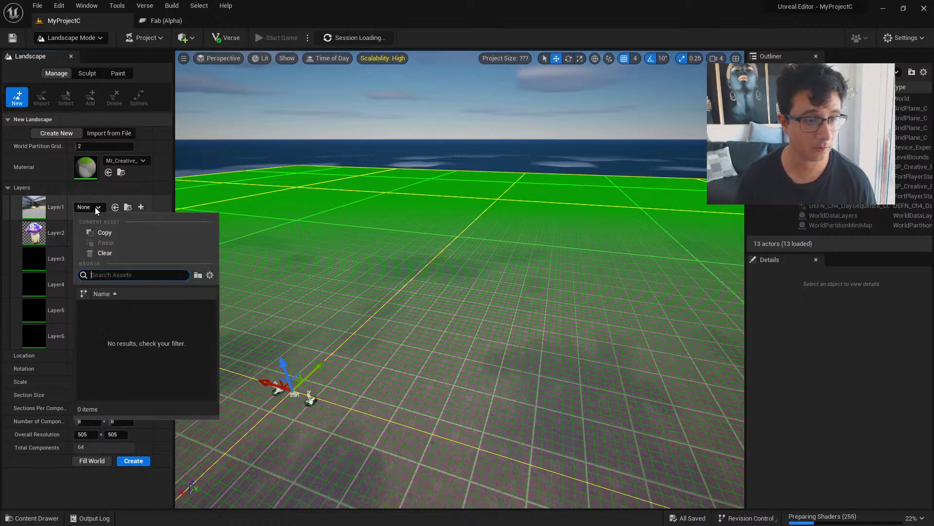
pyautogui.click(96, 209)
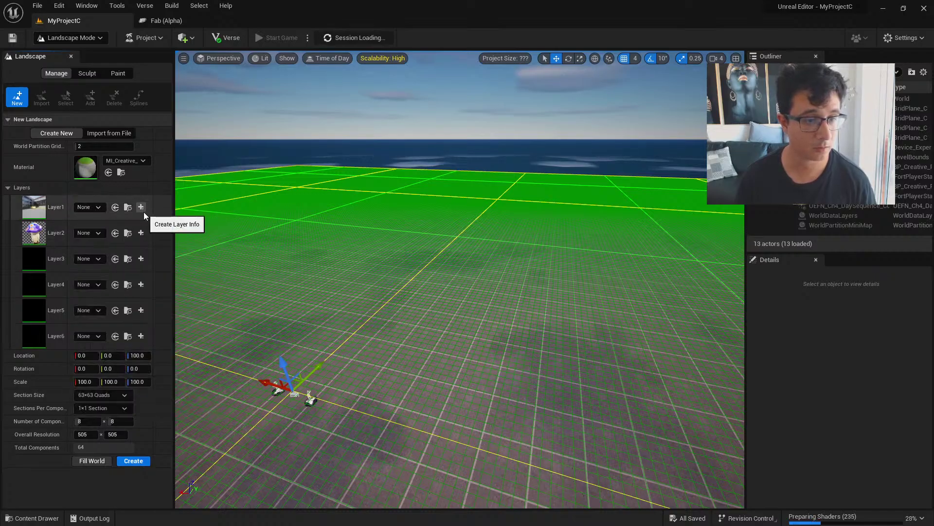
pyautogui.click(144, 462)
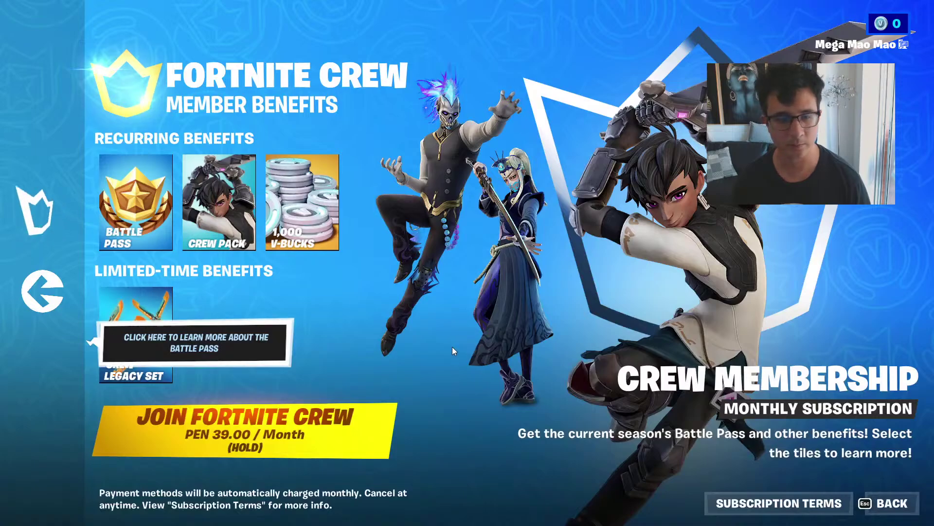
# In the Fortnite client, leave the Crew membership page and exit the game
pyautogui.click(907, 508)
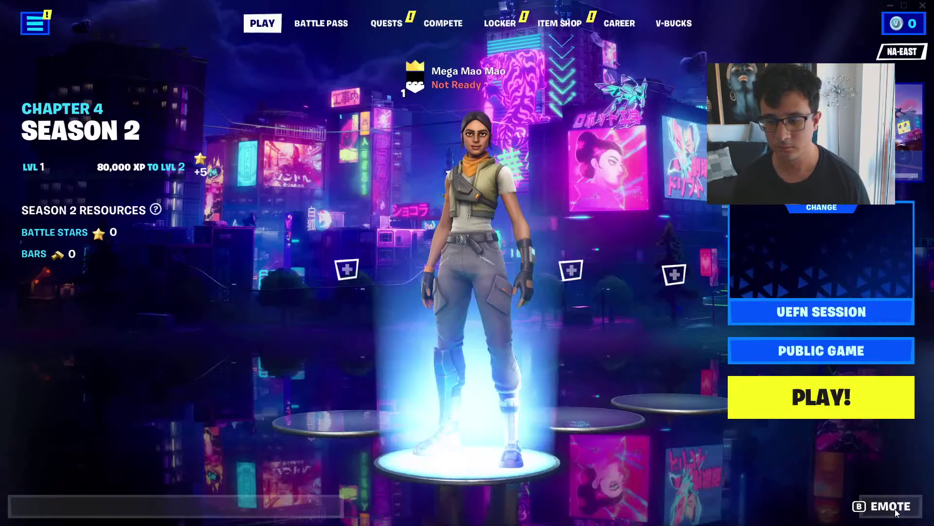
pyautogui.press('Escape')
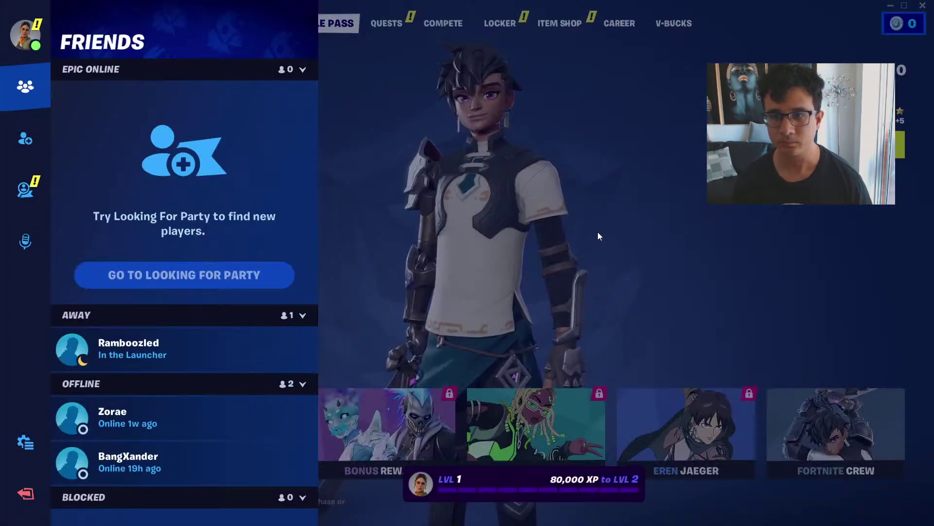
pyautogui.click(27, 511)
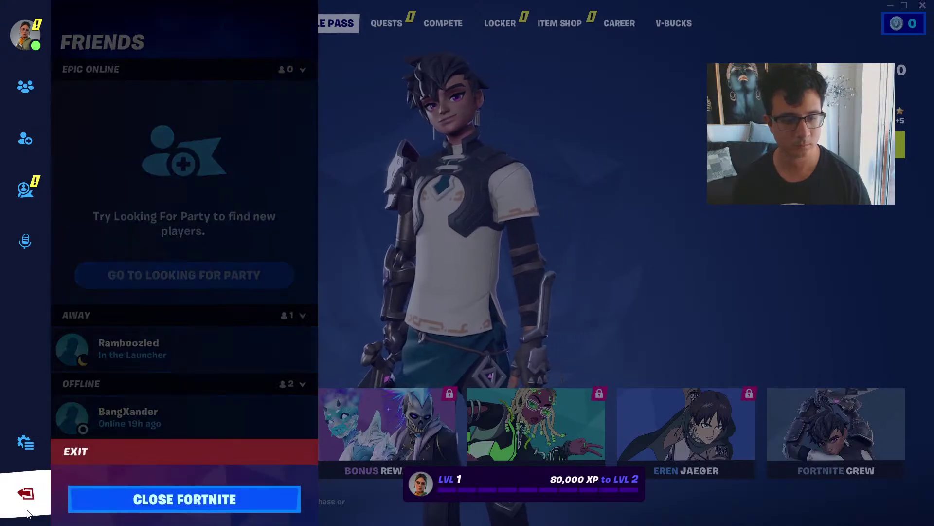
pyautogui.click(119, 497)
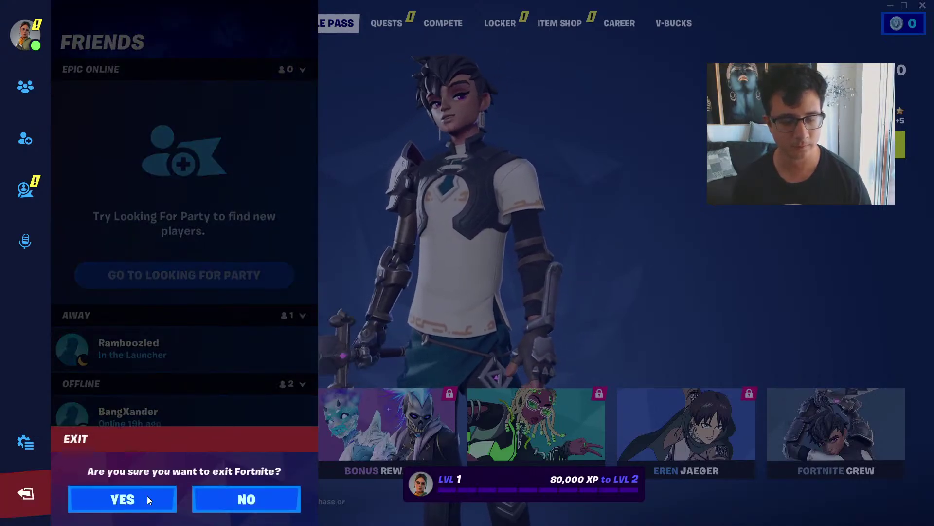
pyautogui.click(122, 499)
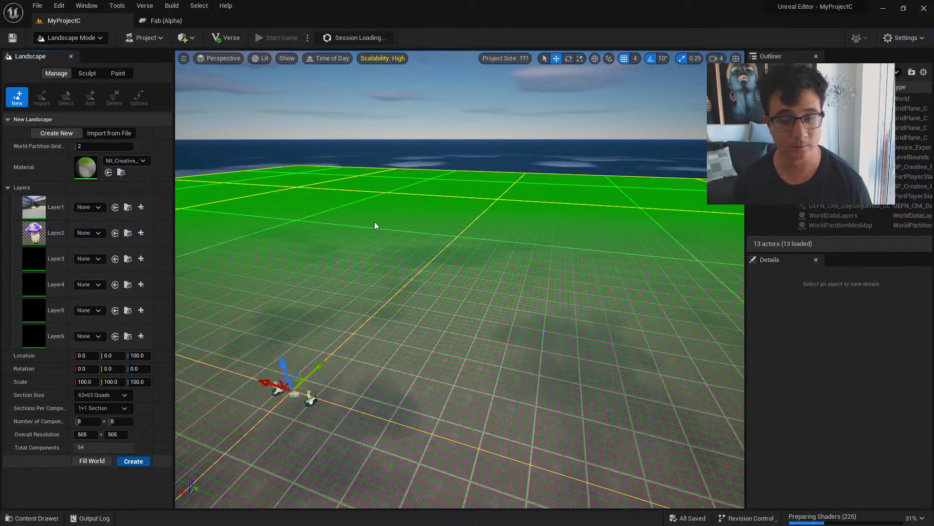
# Raise an elongated, steep-sided hill on the grass landscape near the player spawners with the Sculpt brush
pyautogui.rightClick(382, 250)
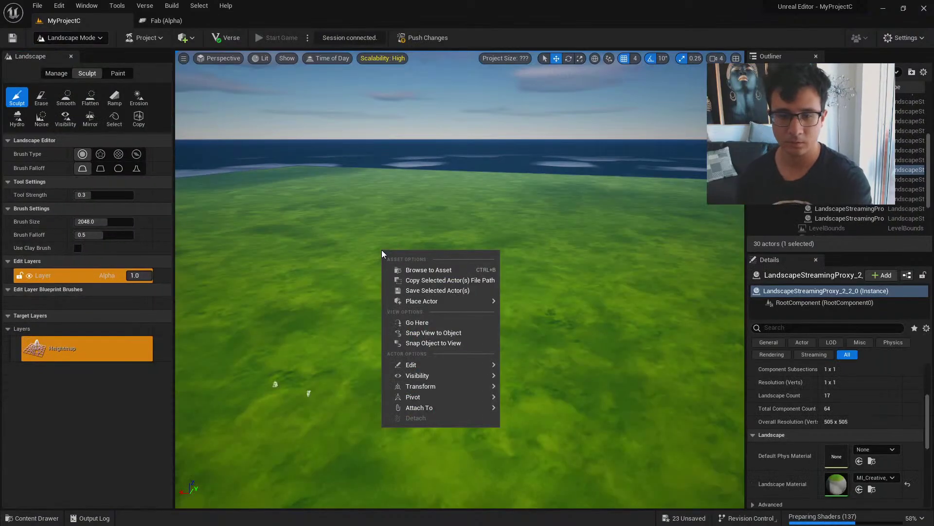
pyautogui.click(442, 214)
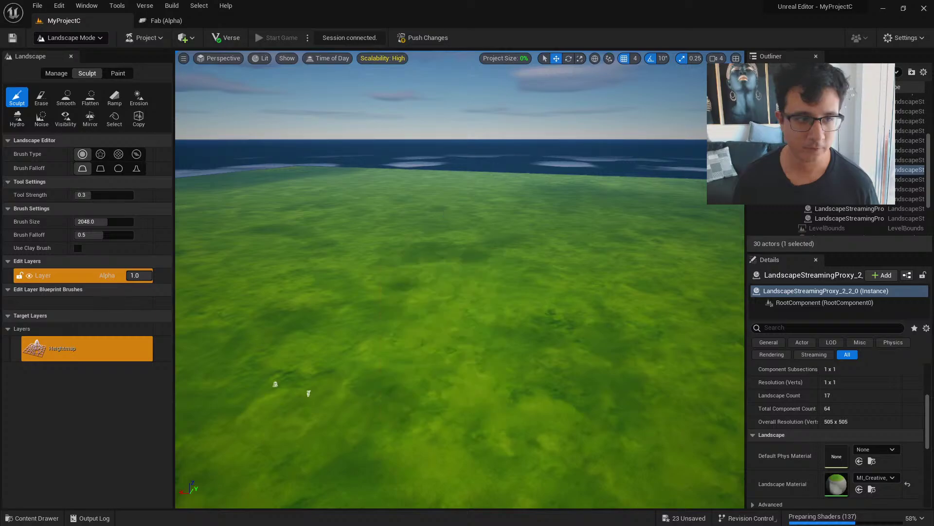
pyautogui.moveTo(442, 213); pyautogui.dragTo(439, 209, button='right')
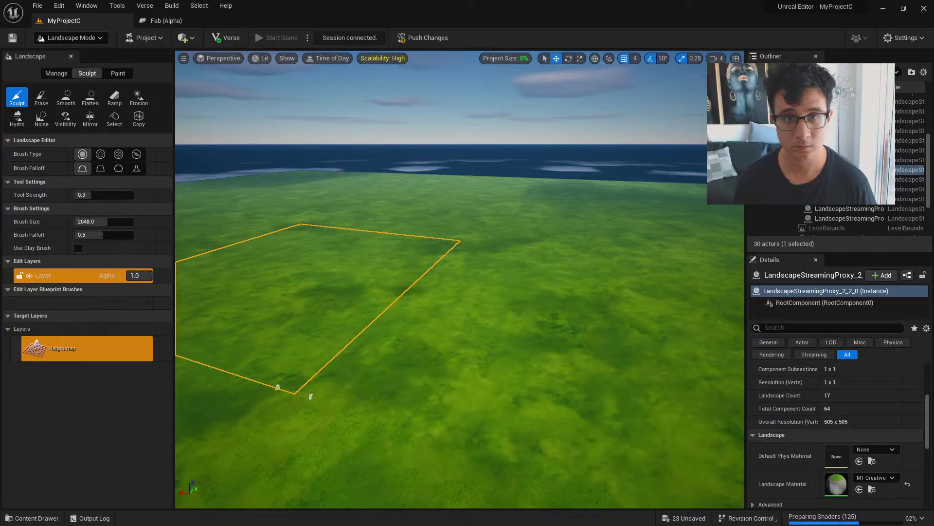
pyautogui.moveTo(401, 242); pyautogui.dragTo(394, 248, button='right')
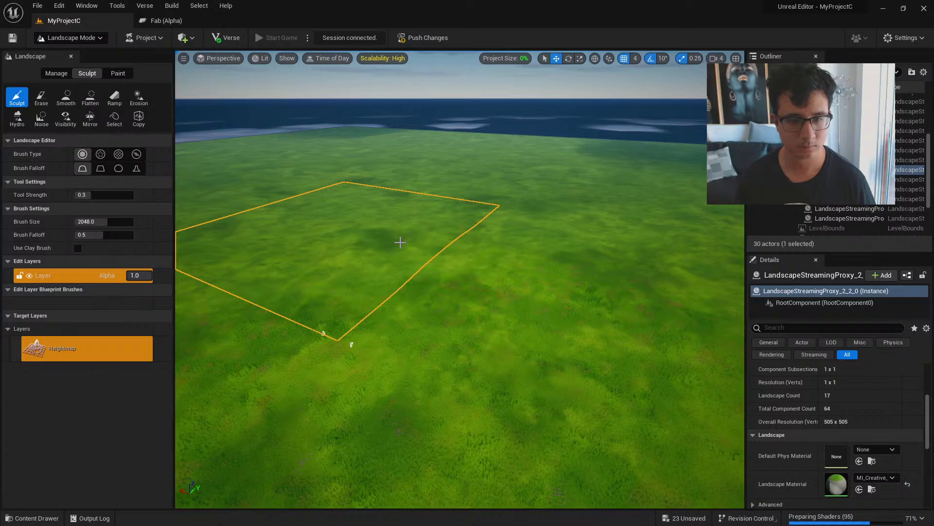
pyautogui.moveTo(400, 242); pyautogui.dragTo(400, 229, button='right')
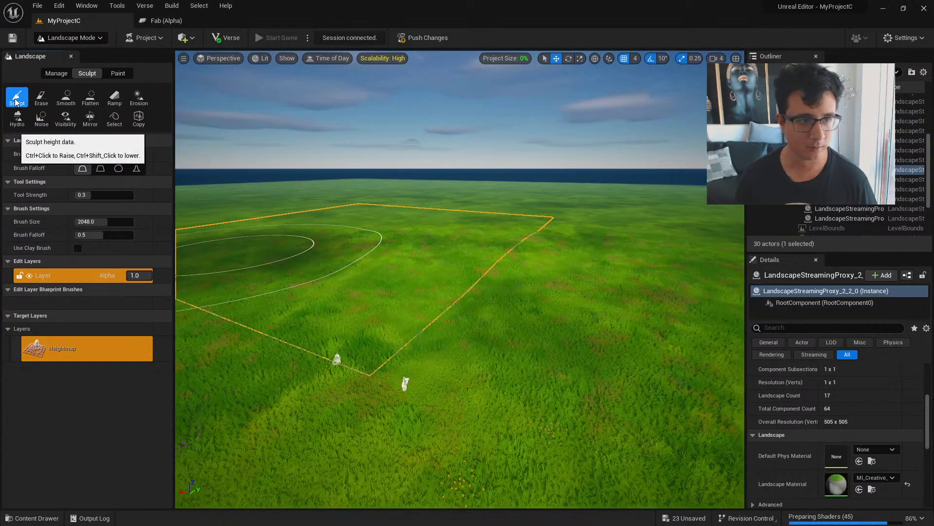
pyautogui.press('f')
pyautogui.moveTo(348, 189)
pyautogui.mouseDown()
pyautogui.moveTo(309, 167)
pyautogui.moveTo(344, 160)
pyautogui.mouseUp()
pyautogui.moveTo(344, 160)
pyautogui.mouseDown(button='right')
pyautogui.moveTo(336, 117)
pyautogui.moveTo(341, 131)
pyautogui.moveTo(369, 136)
pyautogui.mouseUp(button='right')
pyautogui.press('w')
pyautogui.moveTo(413, 188); pyautogui.dragTo(476, 182)
pyautogui.moveTo(476, 183); pyautogui.dragTo(428, 175, button='right')
# Flatten the top of the hill and add a 2000-wide ramp from its edge down to the ground
pyautogui.click(91, 97)
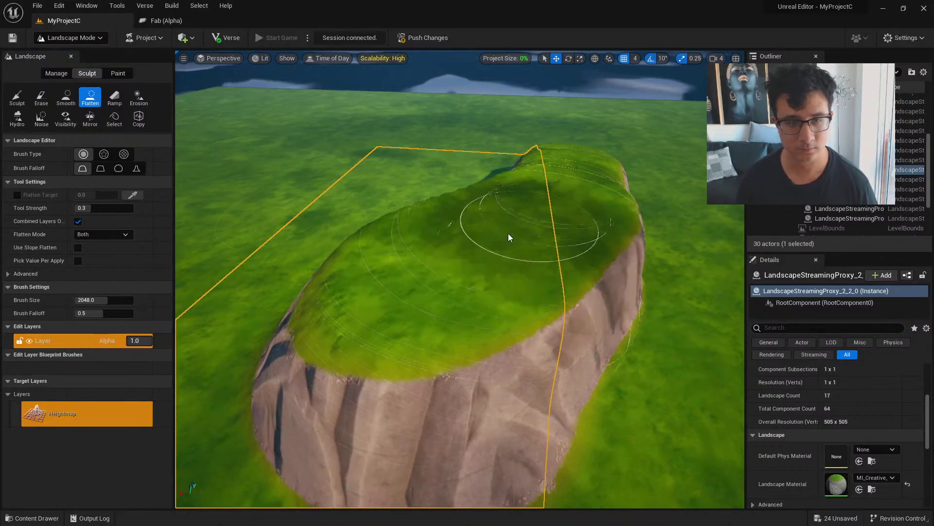
pyautogui.moveTo(509, 237); pyautogui.dragTo(438, 229, button='right')
pyautogui.click(114, 98)
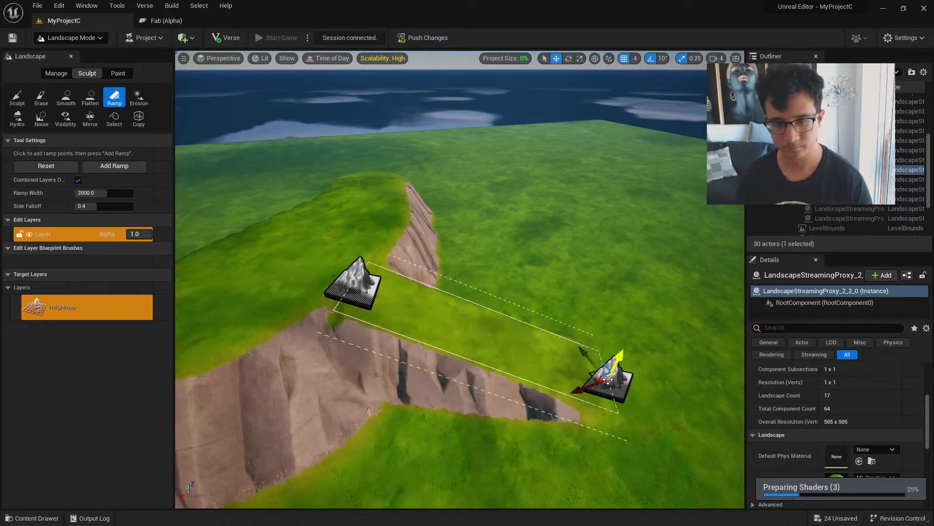
pyautogui.moveTo(555, 351); pyautogui.dragTo(511, 345, button='right')
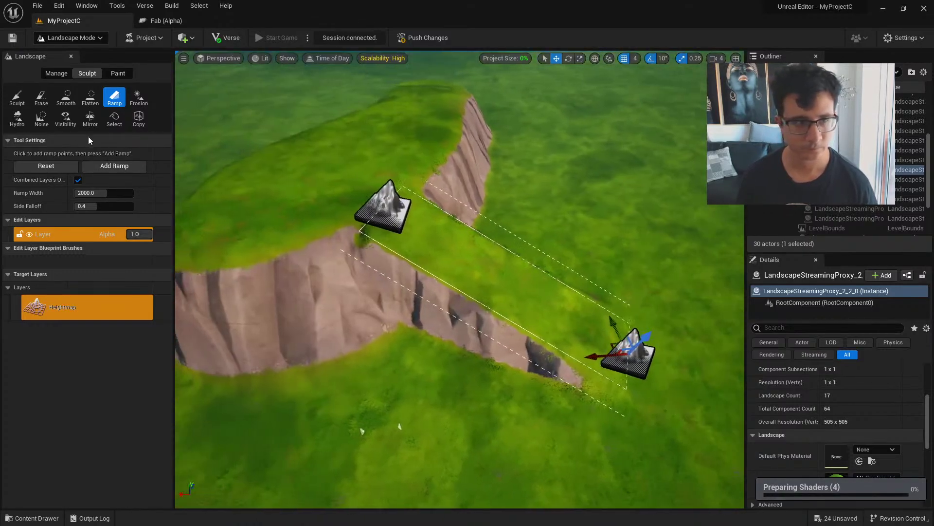
# Smooth the hill's steep edge beside the ramp with the Smooth brush at strength 0.3
pyautogui.click(65, 97)
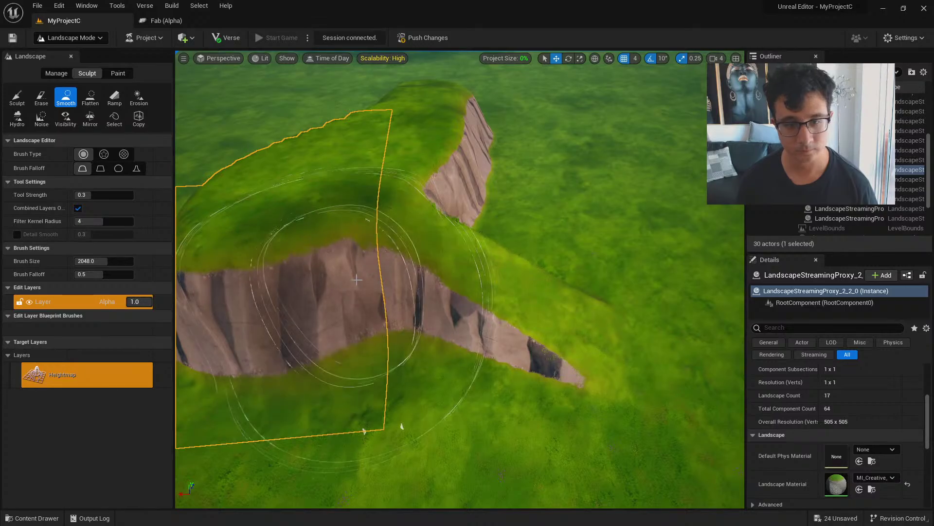
pyautogui.moveTo(357, 280)
pyautogui.mouseDown(button='right')
pyautogui.moveTo(375, 272)
pyautogui.moveTo(380, 253)
pyautogui.moveTo(520, 251)
pyautogui.moveTo(511, 310)
pyautogui.moveTo(492, 306)
pyautogui.moveTo(477, 319)
pyautogui.moveTo(440, 280)
pyautogui.moveTo(431, 297)
pyautogui.moveTo(417, 294)
pyautogui.mouseUp(button='right')
pyautogui.hotkey('alt', '3')
pyautogui.hotkey('alt', '4')
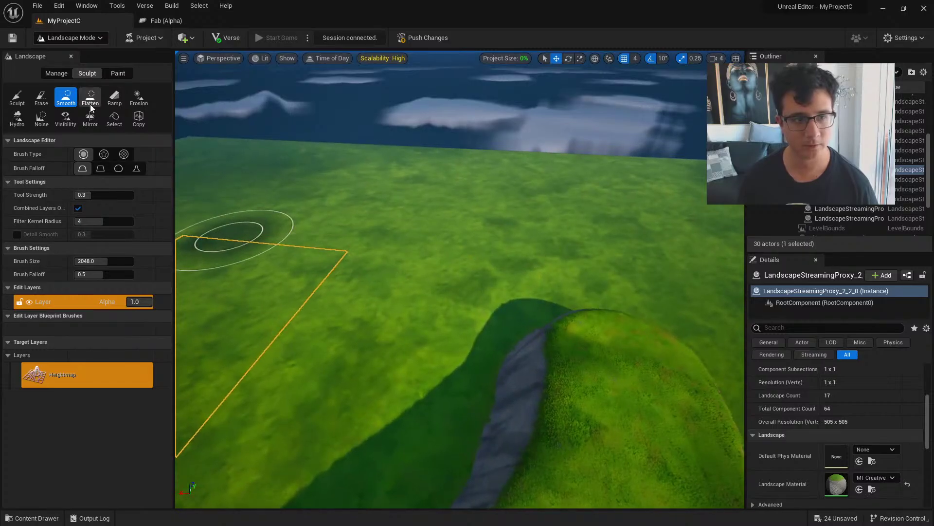
# Add a second 2000-wide ramp from the hilltop down to the ground on the opposite side of the hill
pyautogui.click(110, 100)
pyautogui.moveTo(587, 292); pyautogui.dragTo(586, 292, button='right')
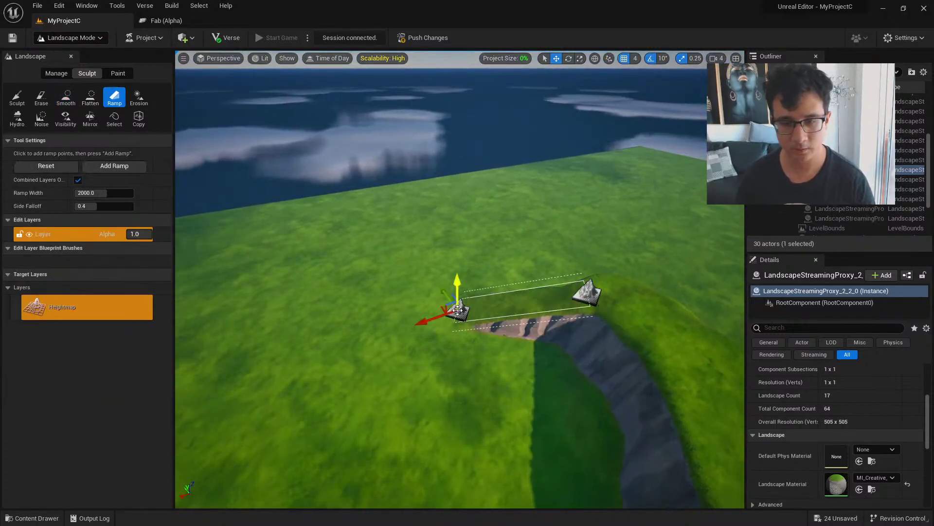
pyautogui.moveTo(457, 310); pyautogui.dragTo(455, 308, button='right')
# Sculpt a small curved hill beyond the second ramp and a low elongated ridge beside it at strength 0.3
pyautogui.click(17, 97)
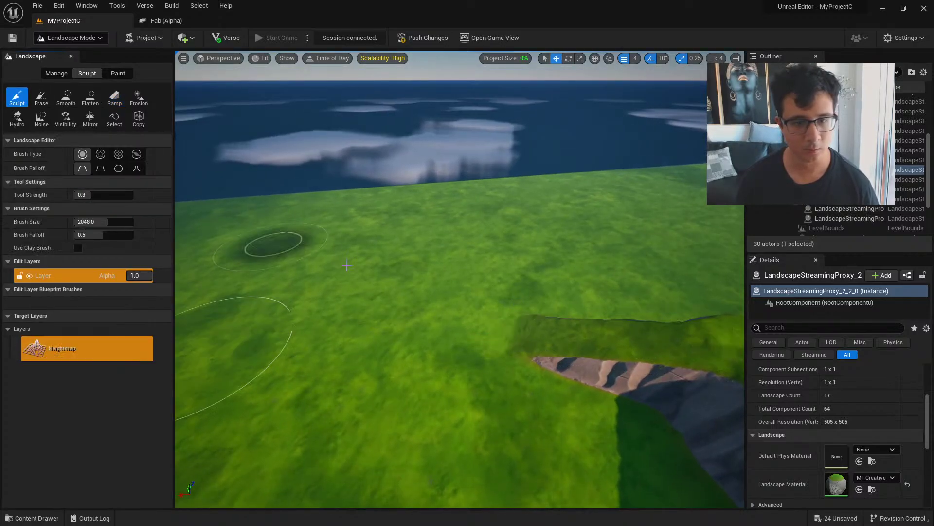
pyautogui.moveTo(282, 352)
pyautogui.mouseDown()
pyautogui.moveTo(284, 316)
pyautogui.moveTo(438, 264)
pyautogui.moveTo(313, 328)
pyautogui.mouseUp()
pyautogui.moveTo(313, 328); pyautogui.dragTo(292, 340, button='right')
pyautogui.moveTo(418, 316); pyautogui.dragTo(419, 316, button='right')
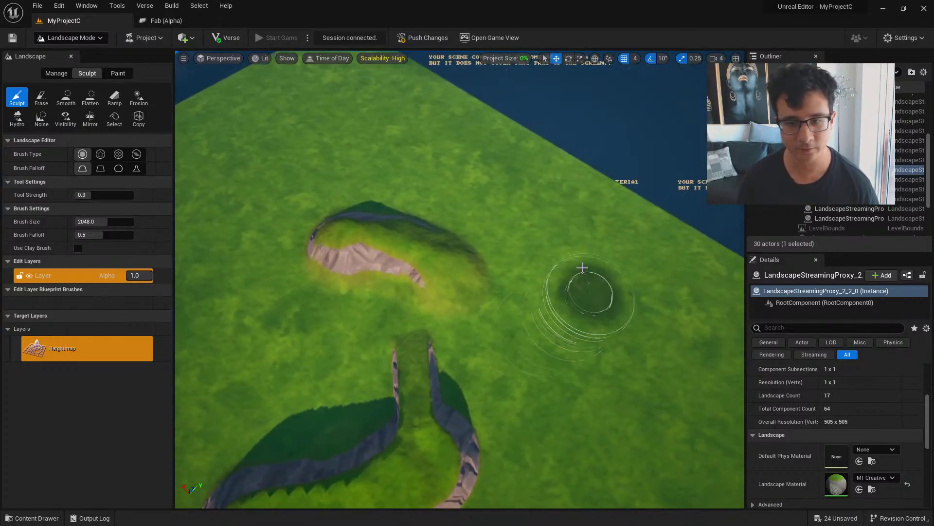
pyautogui.moveTo(582, 267)
pyautogui.mouseDown()
pyautogui.moveTo(527, 176)
pyautogui.moveTo(528, 214)
pyautogui.moveTo(579, 299)
pyautogui.moveTo(559, 261)
pyautogui.mouseUp()
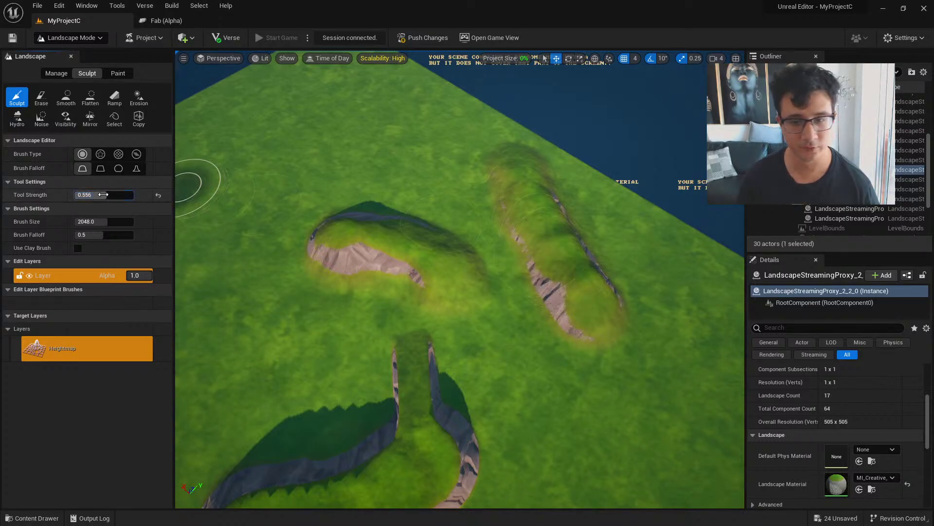
# With the sculpt strength at 0.556, raise tall ridges on both sides of the small hill and join them to the first hill
pyautogui.moveTo(516, 185)
pyautogui.mouseDown()
pyautogui.moveTo(542, 203)
pyautogui.moveTo(594, 309)
pyautogui.mouseUp()
pyautogui.moveTo(595, 309); pyautogui.dragTo(630, 274, button='right')
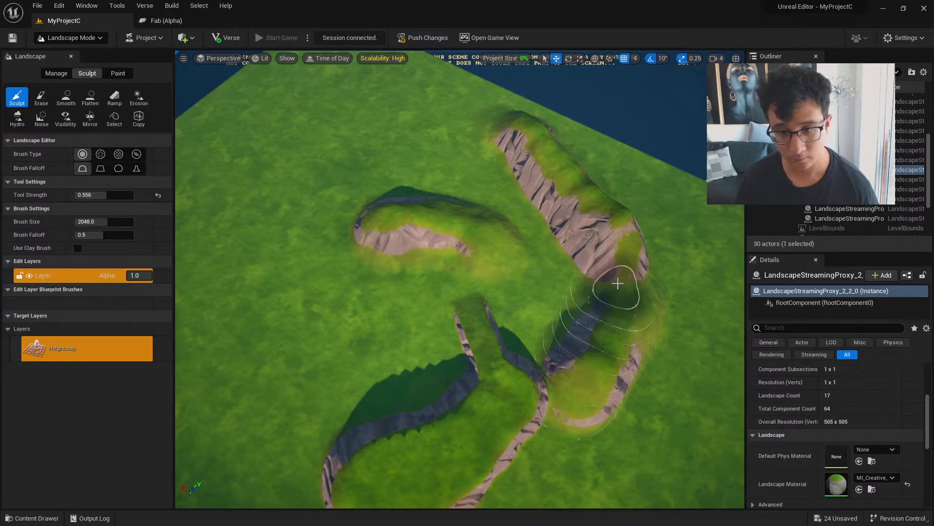
pyautogui.moveTo(611, 345); pyautogui.dragTo(612, 344, button='right')
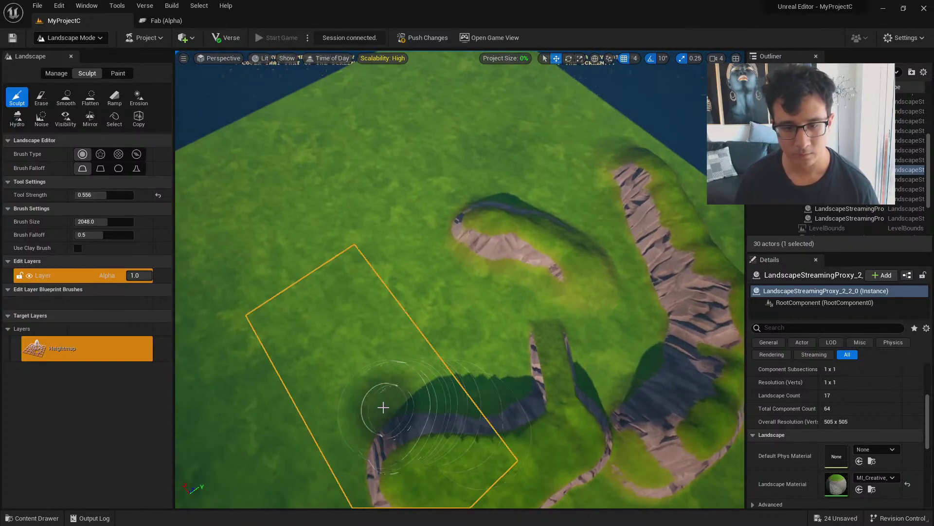
pyautogui.moveTo(382, 407)
pyautogui.mouseDown()
pyautogui.moveTo(313, 313)
pyautogui.moveTo(375, 156)
pyautogui.moveTo(335, 371)
pyautogui.moveTo(328, 217)
pyautogui.moveTo(271, 261)
pyautogui.moveTo(338, 390)
pyautogui.moveTo(335, 172)
pyautogui.moveTo(328, 396)
pyautogui.mouseUp()
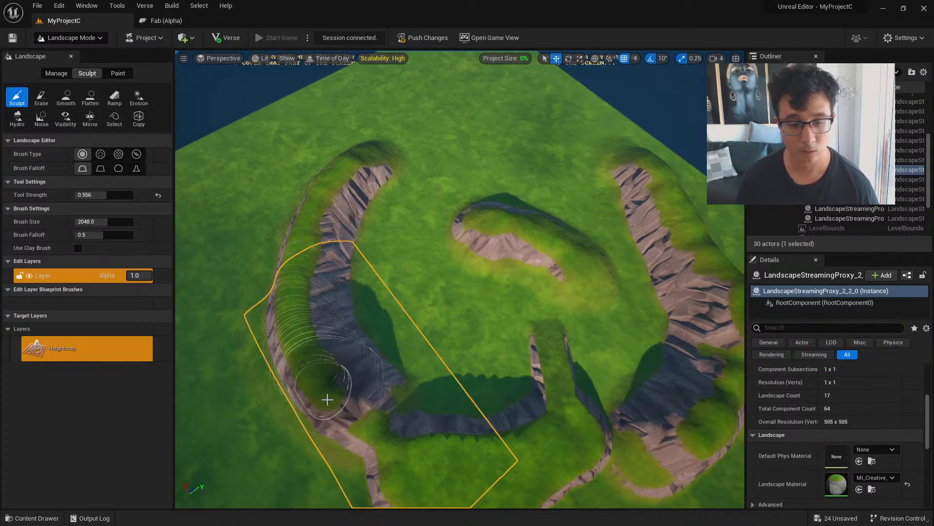
pyautogui.moveTo(328, 397); pyautogui.dragTo(326, 388, button='right')
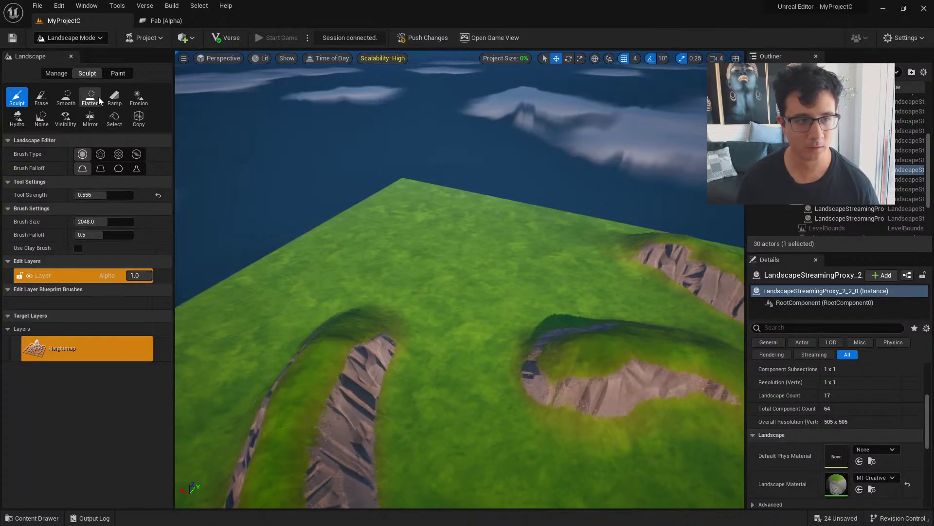
# Add a ramp with a width of 8192 on the open grass near the far corner of the landscape
pyautogui.click(107, 99)
pyautogui.moveTo(427, 289); pyautogui.dragTo(426, 289, button='right')
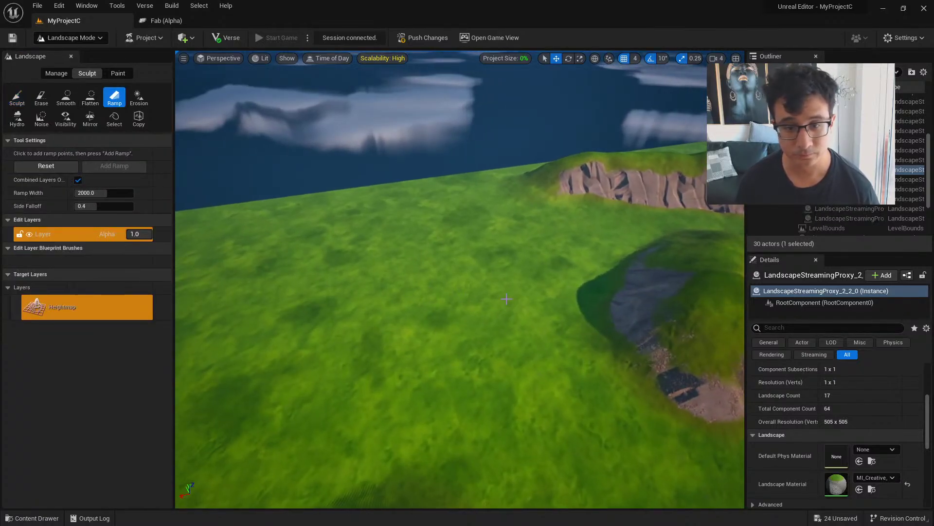
pyautogui.moveTo(312, 259); pyautogui.dragTo(303, 177)
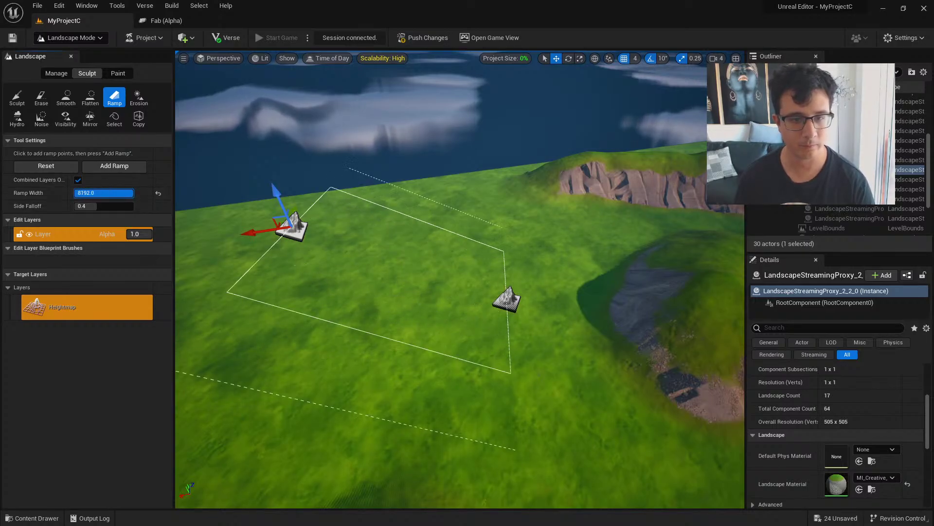
pyautogui.click(114, 165)
pyautogui.moveTo(426, 289); pyautogui.dragTo(427, 290, button='right')
pyautogui.scroll(2, 417, 299)
# Extend the high end of the wide ramp into a level plateau reaching the landscape corner with the Flatten brush
pyautogui.click(90, 97)
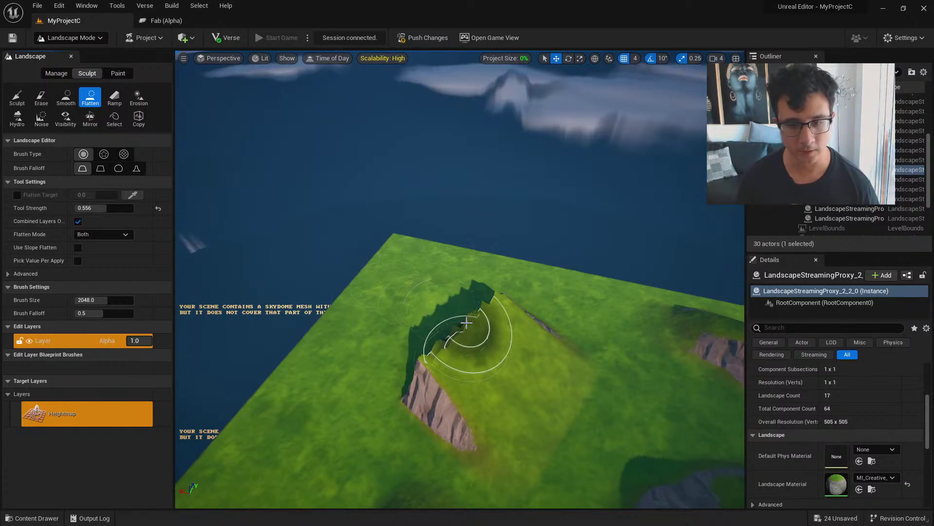
pyautogui.moveTo(515, 289)
pyautogui.mouseDown()
pyautogui.moveTo(492, 273)
pyautogui.moveTo(386, 261)
pyautogui.moveTo(371, 292)
pyautogui.moveTo(485, 262)
pyautogui.moveTo(298, 354)
pyautogui.moveTo(328, 325)
pyautogui.moveTo(494, 240)
pyautogui.moveTo(379, 221)
pyautogui.mouseUp()
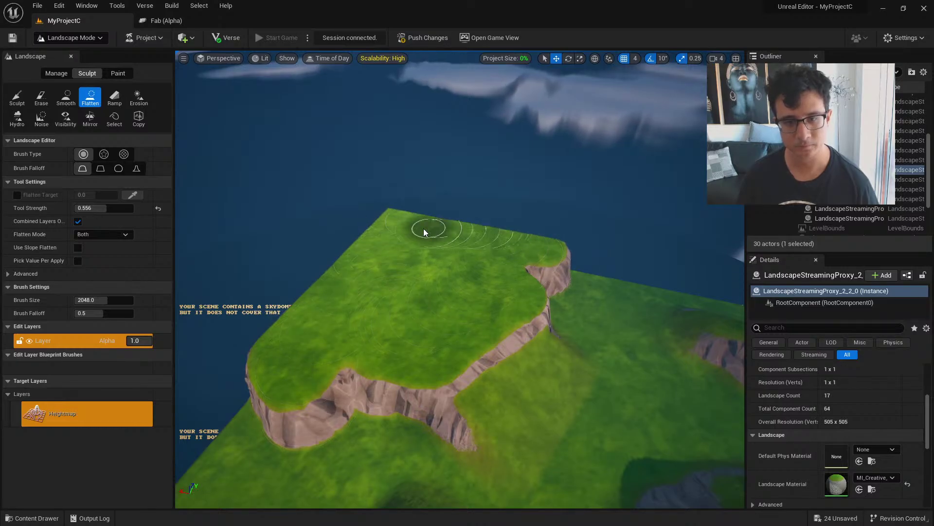
pyautogui.moveTo(422, 226); pyautogui.dragTo(424, 197, button='right')
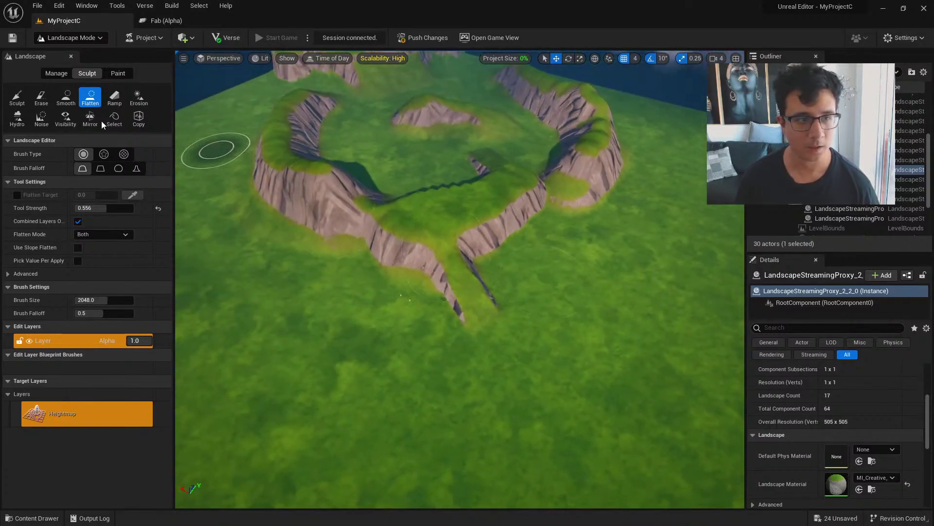
# Set the sculpt strength to 0.796 and raise a ring of steep ridges around the open area with the player spawners
pyautogui.click(26, 100)
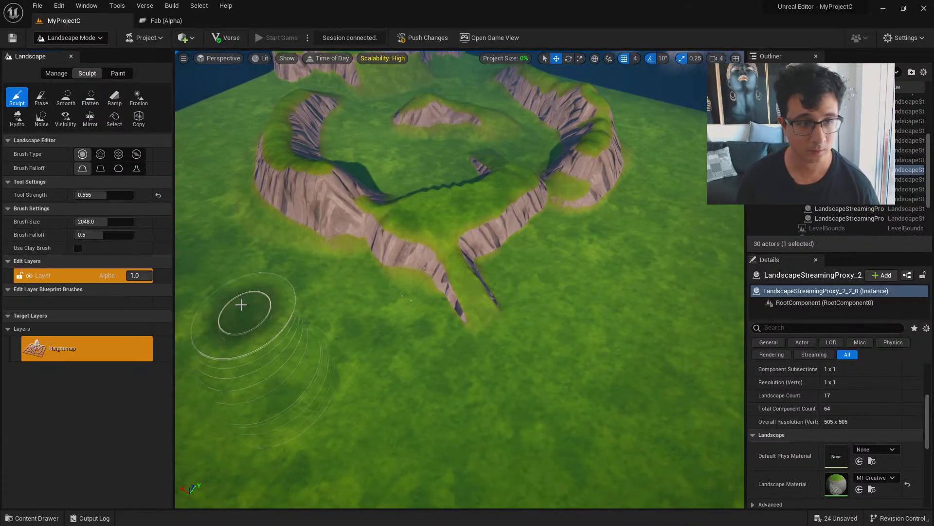
pyautogui.moveTo(108, 196); pyautogui.dragTo(121, 195)
pyautogui.moveTo(272, 228); pyautogui.dragTo(209, 224, button='right')
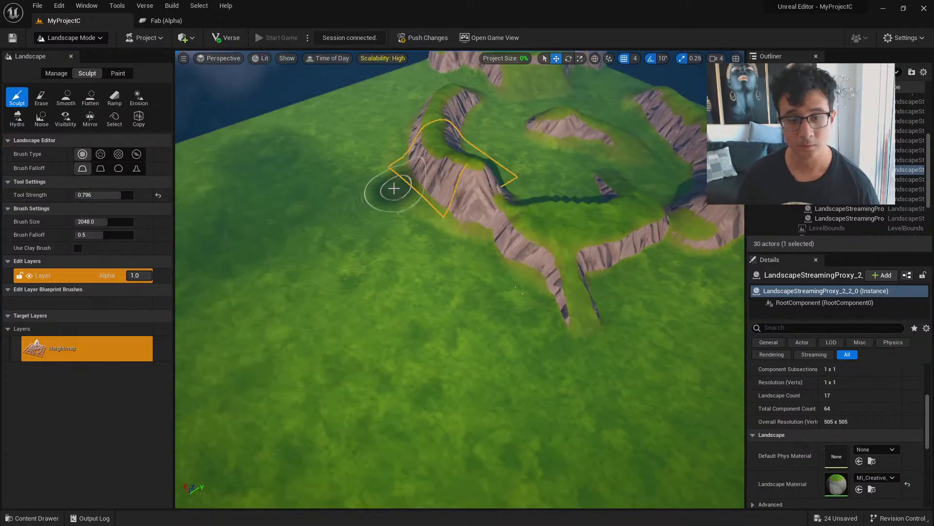
pyautogui.moveTo(393, 188)
pyautogui.mouseDown()
pyautogui.moveTo(318, 284)
pyautogui.moveTo(396, 188)
pyautogui.moveTo(317, 424)
pyautogui.moveTo(313, 369)
pyautogui.moveTo(368, 435)
pyautogui.mouseUp()
pyautogui.moveTo(367, 435); pyautogui.dragTo(409, 462, button='right')
pyautogui.moveTo(341, 417)
pyautogui.mouseDown()
pyautogui.moveTo(496, 381)
pyautogui.moveTo(616, 259)
pyautogui.moveTo(592, 142)
pyautogui.moveTo(617, 297)
pyautogui.moveTo(503, 401)
pyautogui.mouseUp()
pyautogui.moveTo(503, 401); pyautogui.dragTo(461, 397, button='right')
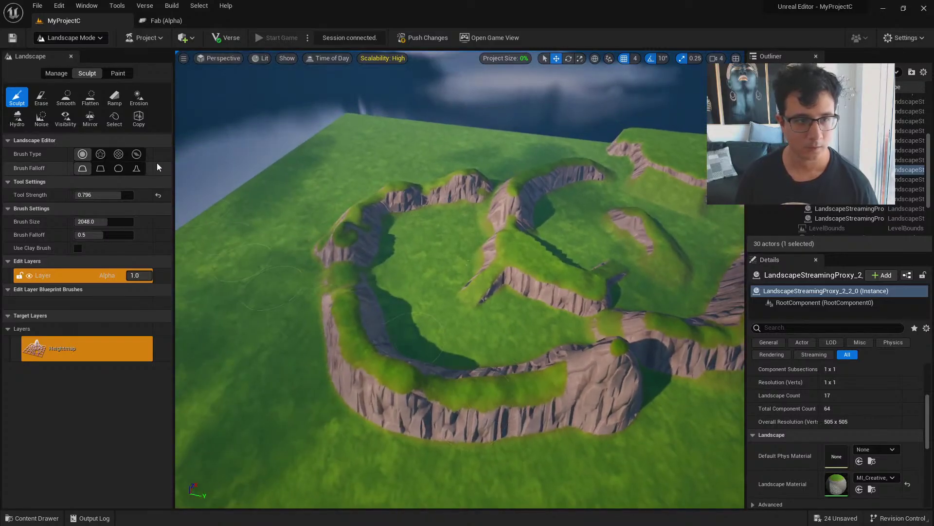
# Level the crest of the ridge ring around the spawner area with the Flatten brush
pyautogui.click(90, 97)
pyautogui.moveTo(424, 159); pyautogui.dragTo(424, 158, button='right')
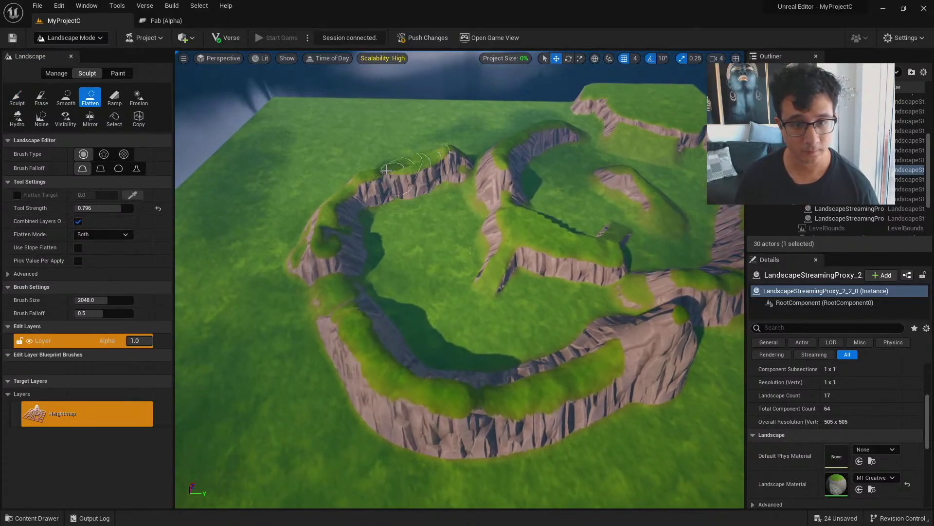
pyautogui.moveTo(386, 170)
pyautogui.mouseDown()
pyautogui.moveTo(328, 207)
pyautogui.moveTo(336, 310)
pyautogui.mouseUp()
pyautogui.moveTo(406, 401)
pyautogui.mouseDown()
pyautogui.moveTo(607, 386)
pyautogui.moveTo(671, 356)
pyautogui.mouseUp()
pyautogui.moveTo(672, 357)
pyautogui.mouseDown(button='right')
pyautogui.moveTo(711, 317)
pyautogui.moveTo(711, 336)
pyautogui.mouseUp(button='right')
pyautogui.press('w')
pyautogui.press('a')
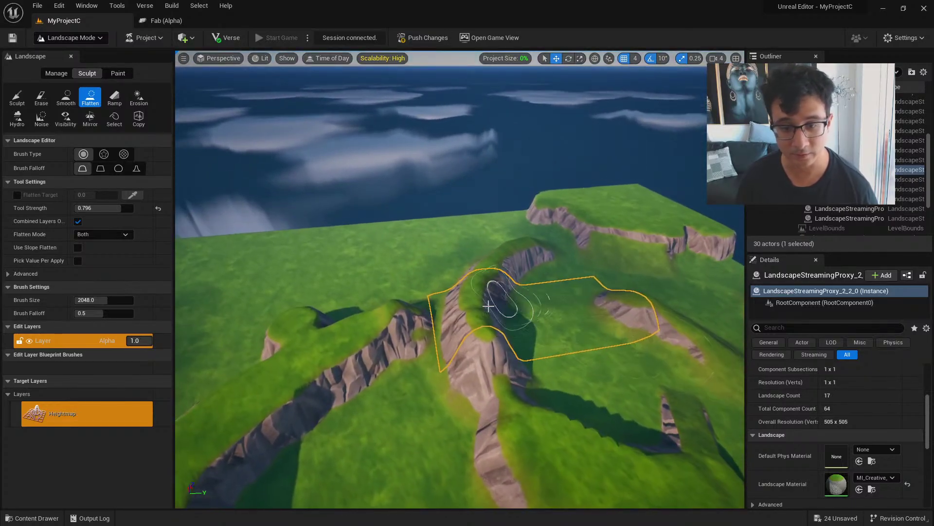
# Flatten and widen the ridges around the inner valley, connecting them to the corner plateau and the surrounding high ground
pyautogui.moveTo(488, 304); pyautogui.dragTo(484, 330)
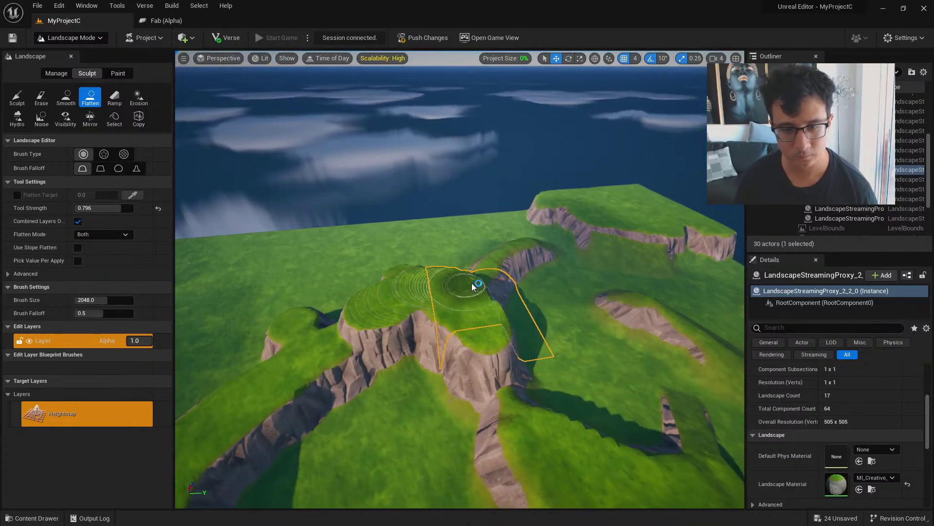
pyautogui.press('w')
pyautogui.moveTo(490, 263)
pyautogui.mouseDown(button='right')
pyautogui.moveTo(579, 312)
pyautogui.moveTo(628, 355)
pyautogui.mouseUp(button='right')
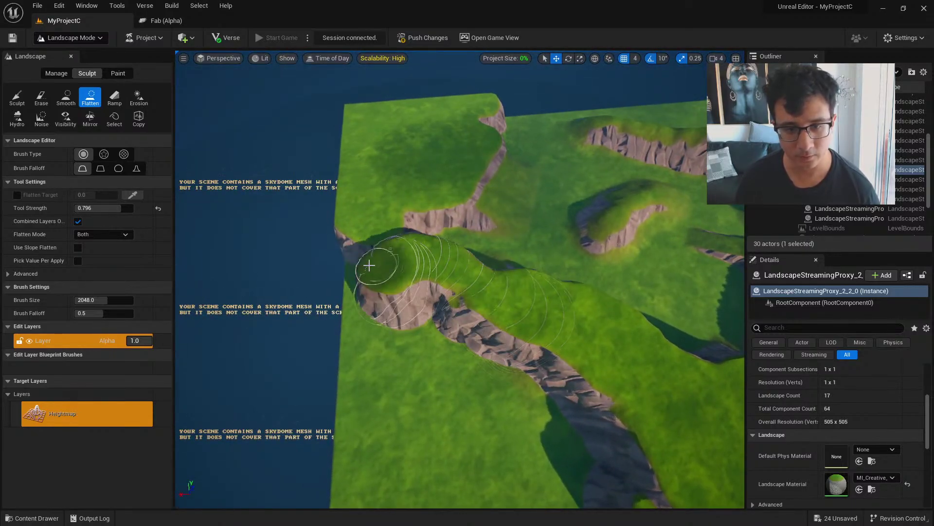
pyautogui.moveTo(339, 240)
pyautogui.mouseDown(button='right')
pyautogui.moveTo(370, 171)
pyautogui.moveTo(610, 330)
pyautogui.mouseUp(button='right')
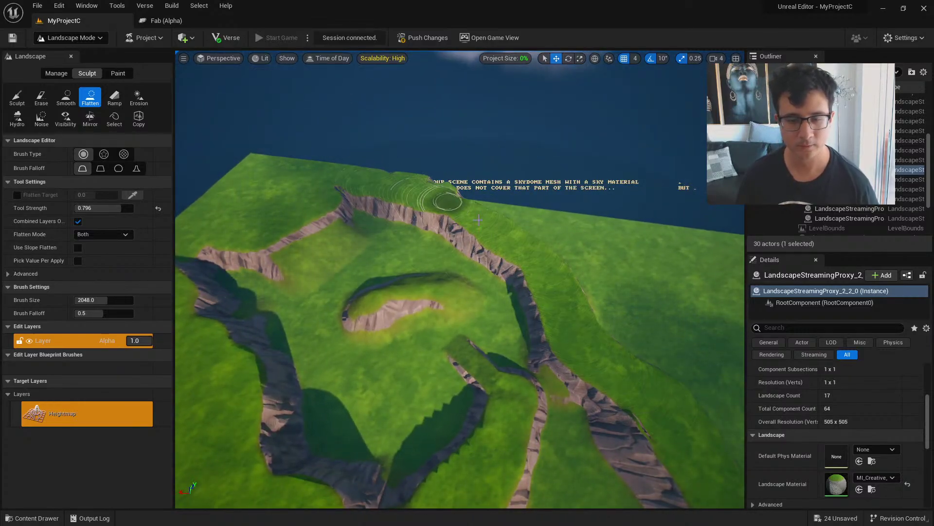
pyautogui.moveTo(478, 220)
pyautogui.mouseDown(button='right')
pyautogui.moveTo(450, 187)
pyautogui.moveTo(445, 163)
pyautogui.moveTo(495, 261)
pyautogui.mouseUp(button='right')
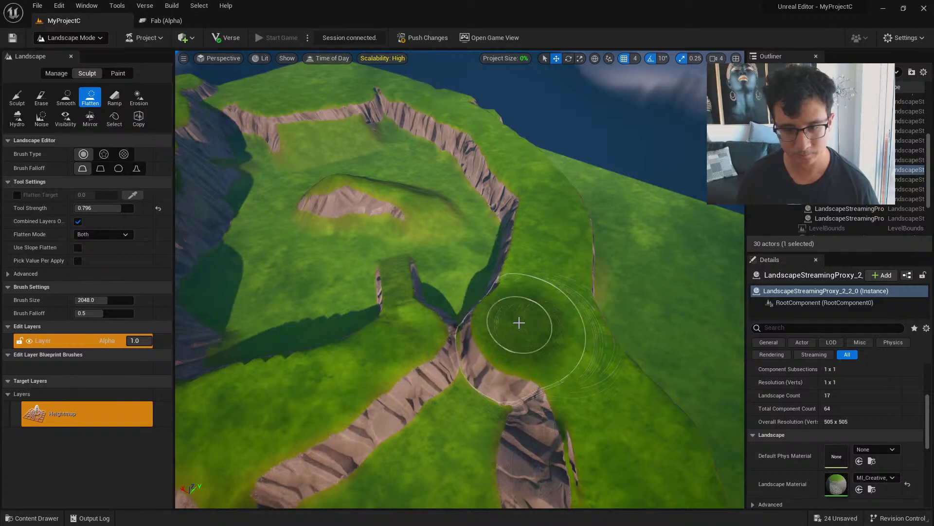
pyautogui.moveTo(507, 319)
pyautogui.mouseDown(button='right')
pyautogui.moveTo(499, 258)
pyautogui.moveTo(514, 315)
pyautogui.mouseUp(button='right')
# Switch to Selection mode and lift the Player 1 and Player 2 spawn pads above the grass
pyautogui.hotkey('shift', '1')
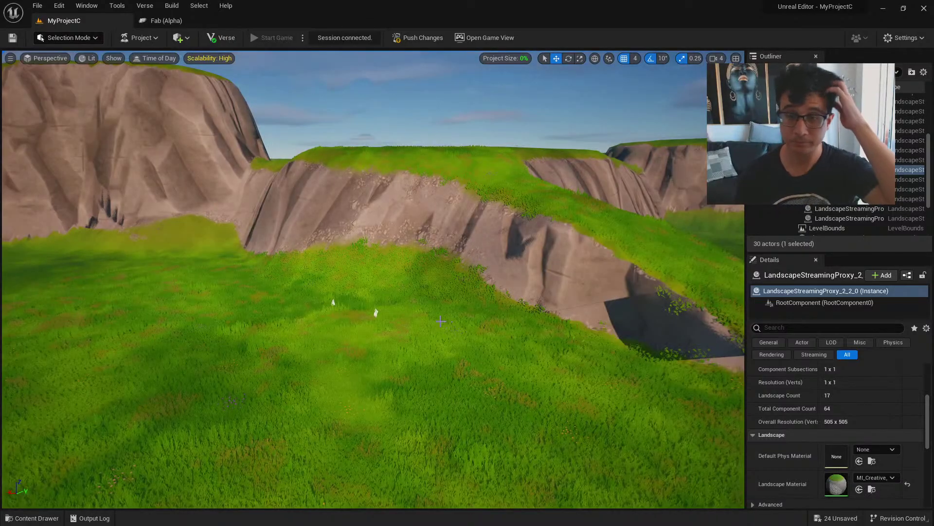
pyautogui.moveTo(441, 322); pyautogui.dragTo(441, 380, button='right')
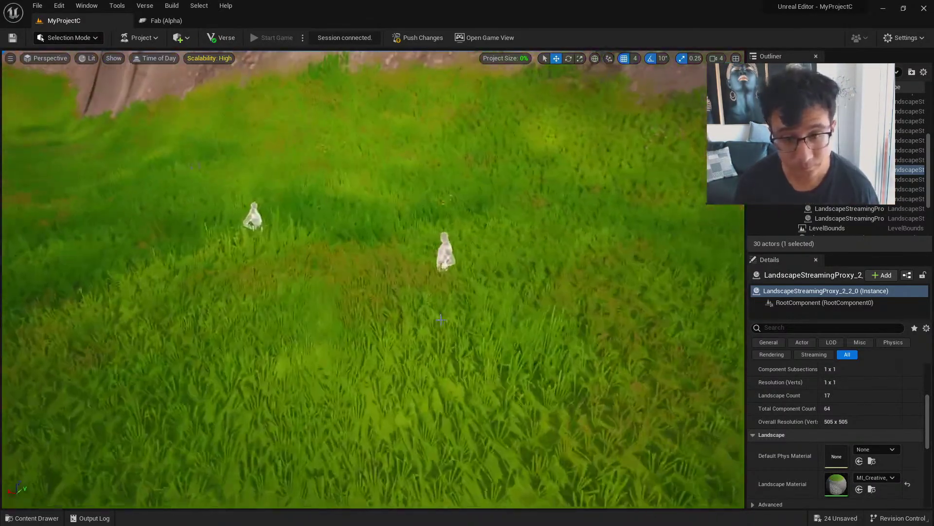
pyautogui.click(447, 253)
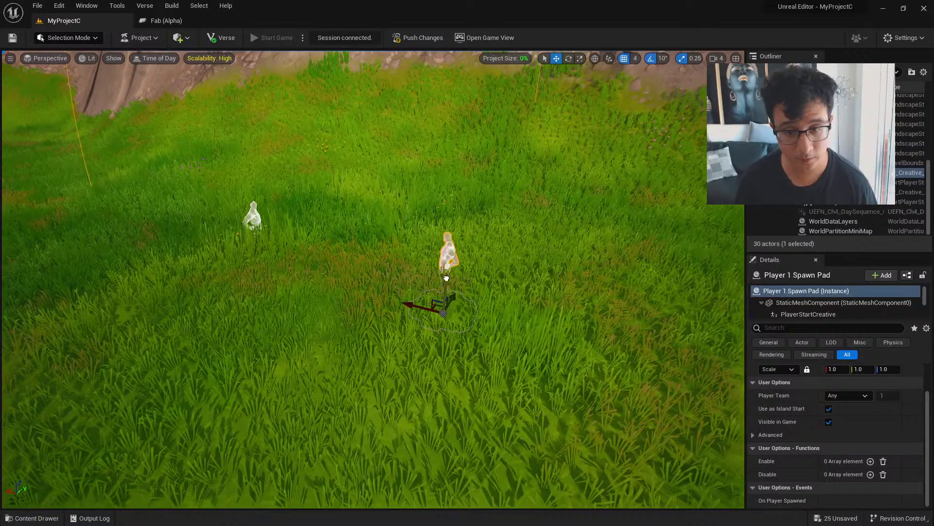
pyautogui.click(252, 214)
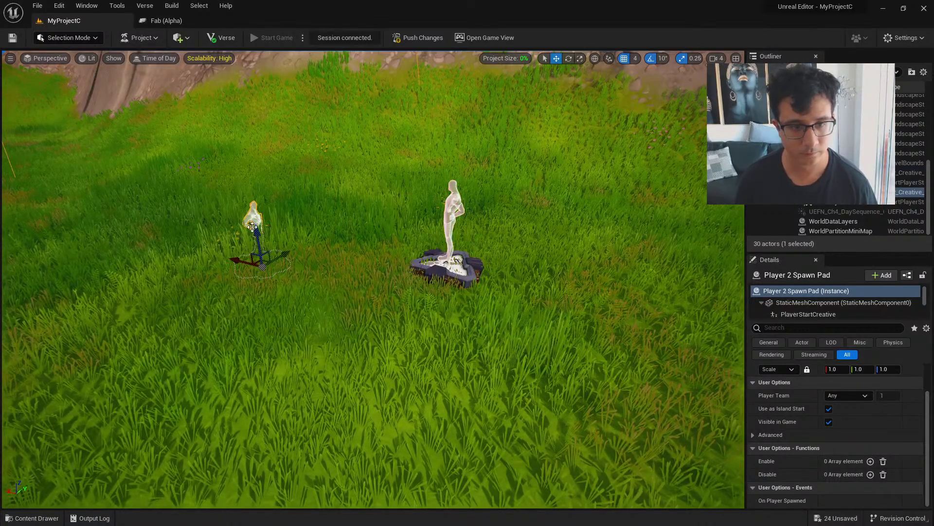
pyautogui.moveTo(252, 214); pyautogui.dragTo(312, 217, button='right')
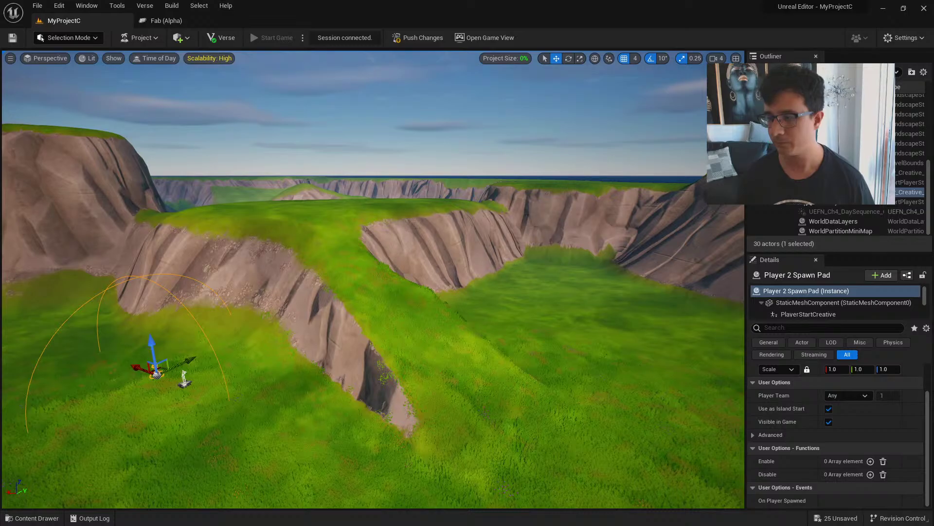
pyautogui.moveTo(311, 216); pyautogui.dragTo(355, 39, button='right')
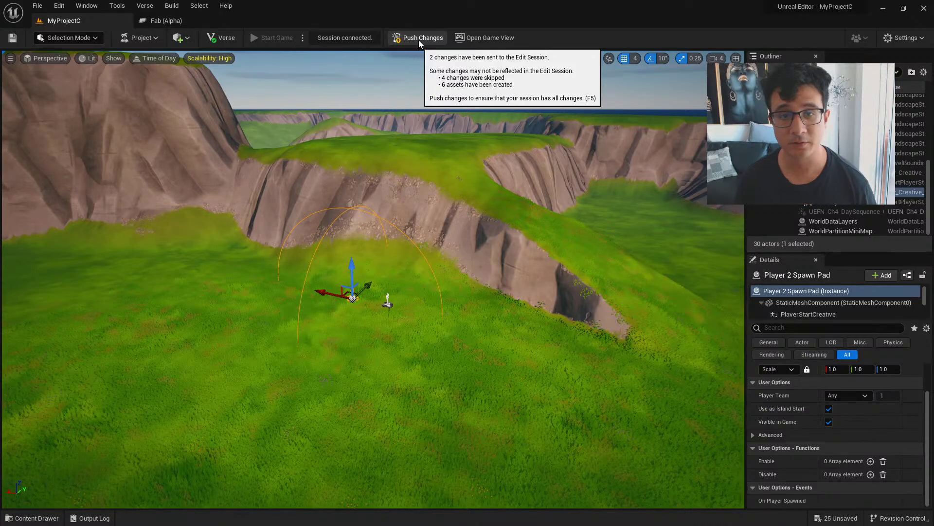
# Save the level and push the changes to the connected edit session
pyautogui.moveTo(389, 195); pyautogui.dragTo(372, 211, button='right')
pyautogui.hotkey('ctrl', 's')
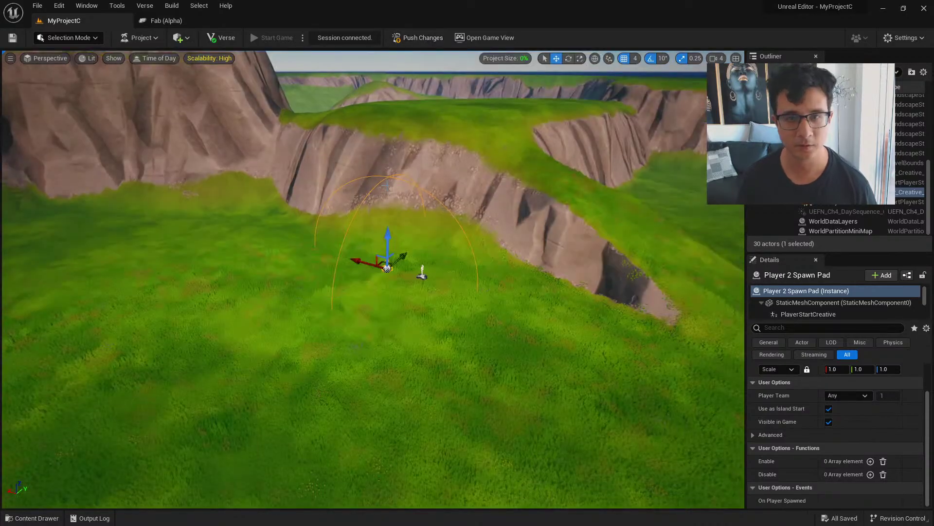
pyautogui.click(407, 38)
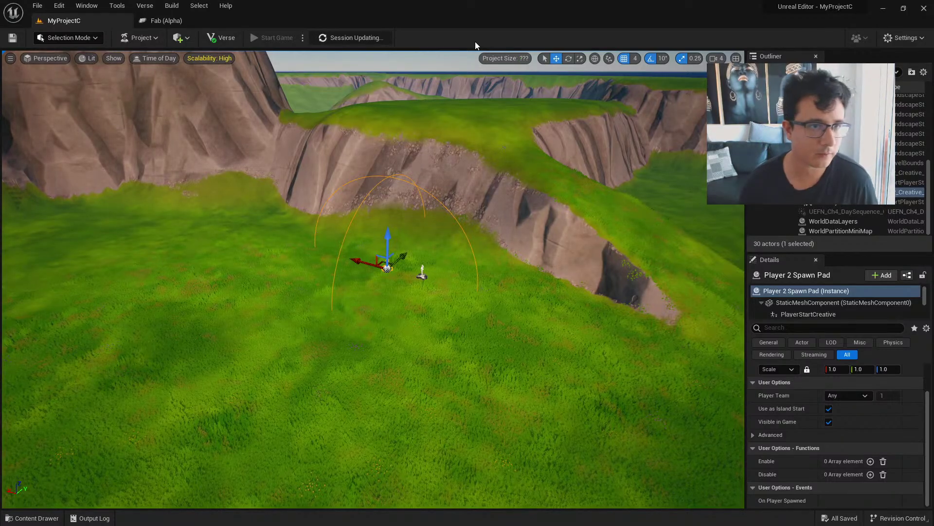
# Browse the Fab asset library's home page, checking the featured banners, asset packs and Megascans
pyautogui.click(156, 21)
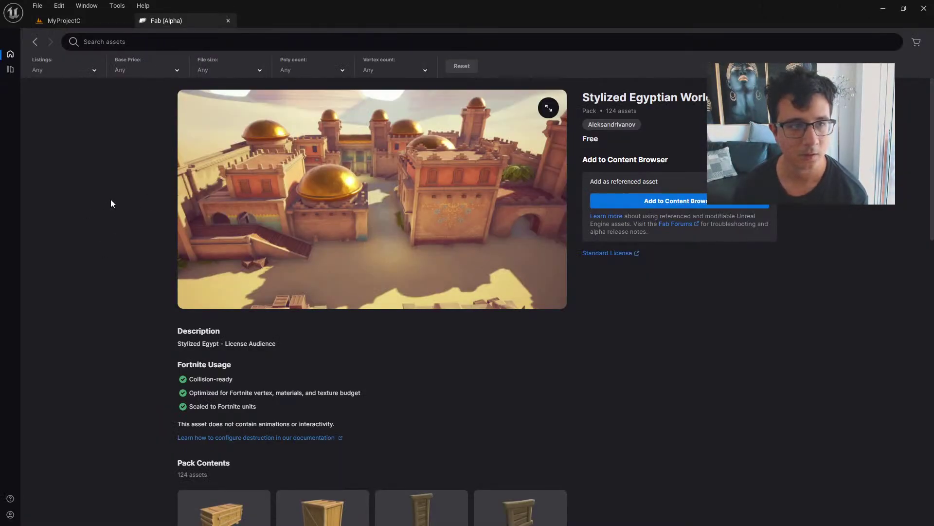
pyautogui.click(34, 42)
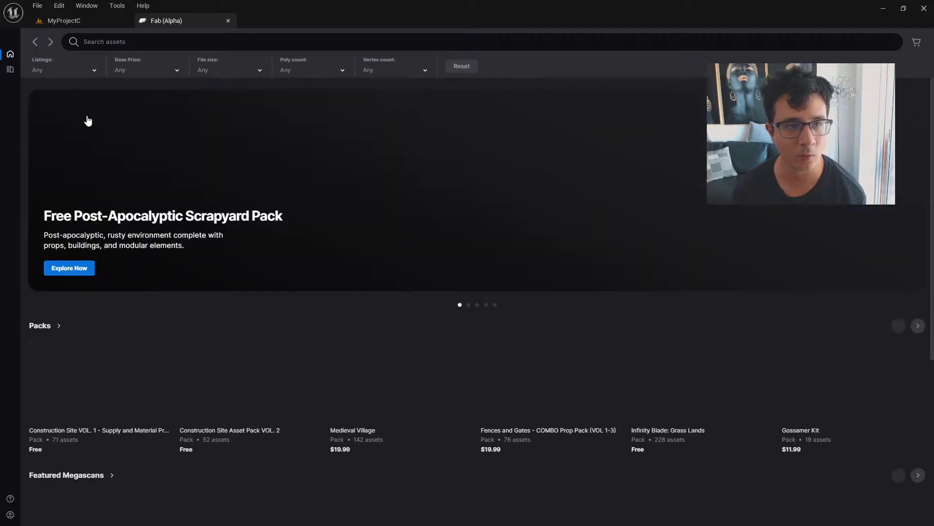
pyautogui.scroll(-5, 204, 175)
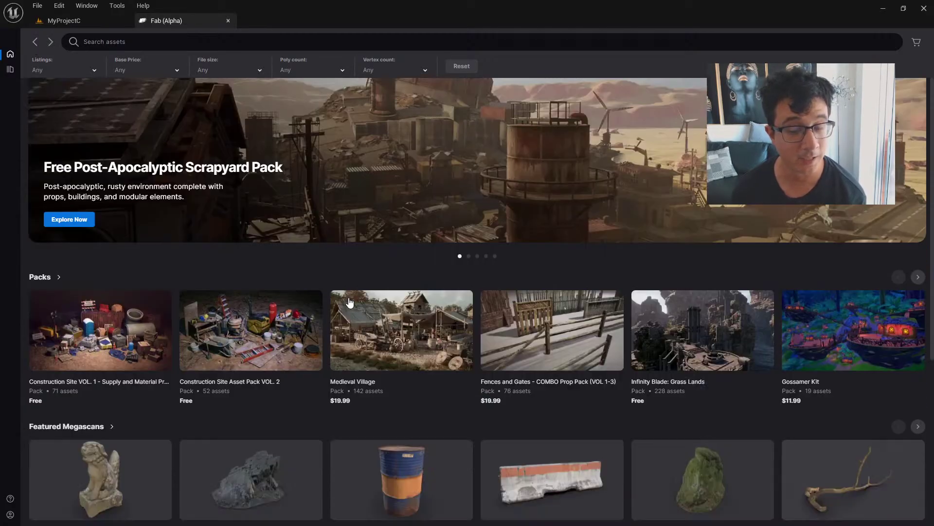
pyautogui.scroll(5, 778, 340)
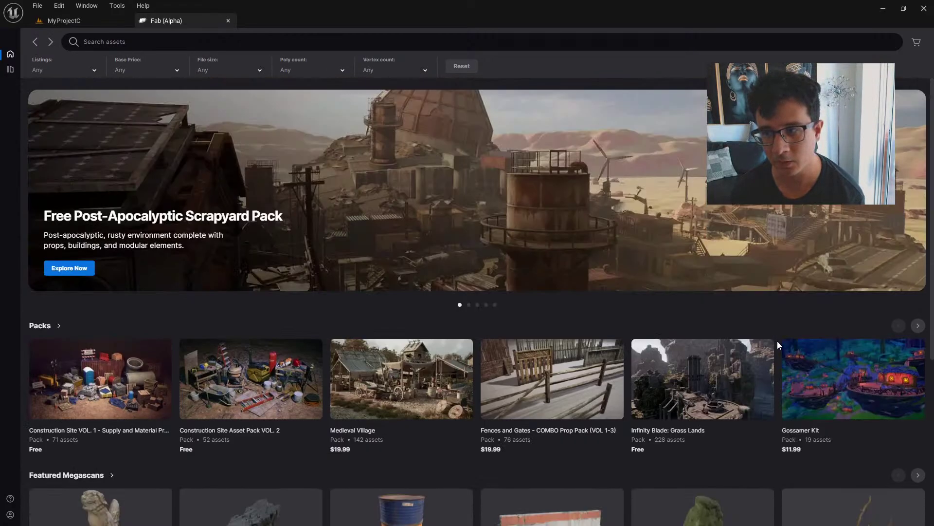
pyautogui.scroll(-2, 776, 340)
pyautogui.scroll(2, 776, 339)
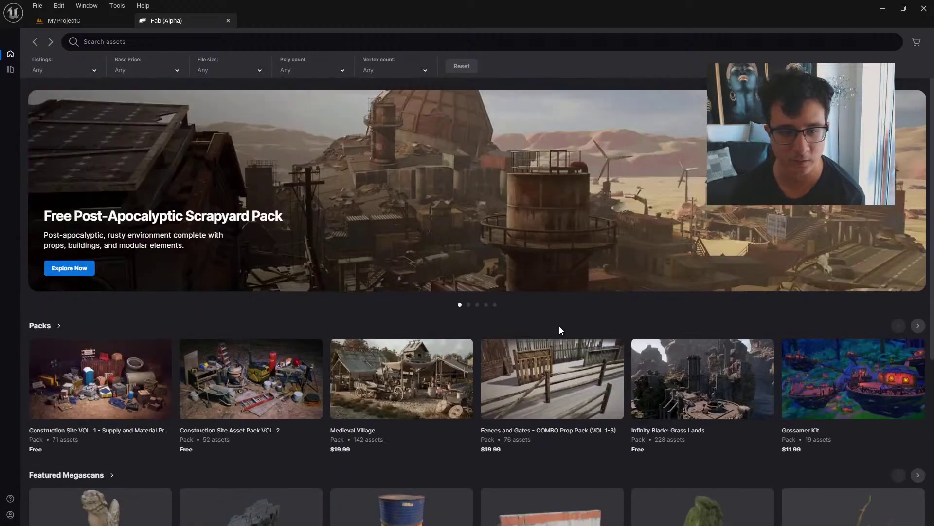
pyautogui.click(495, 306)
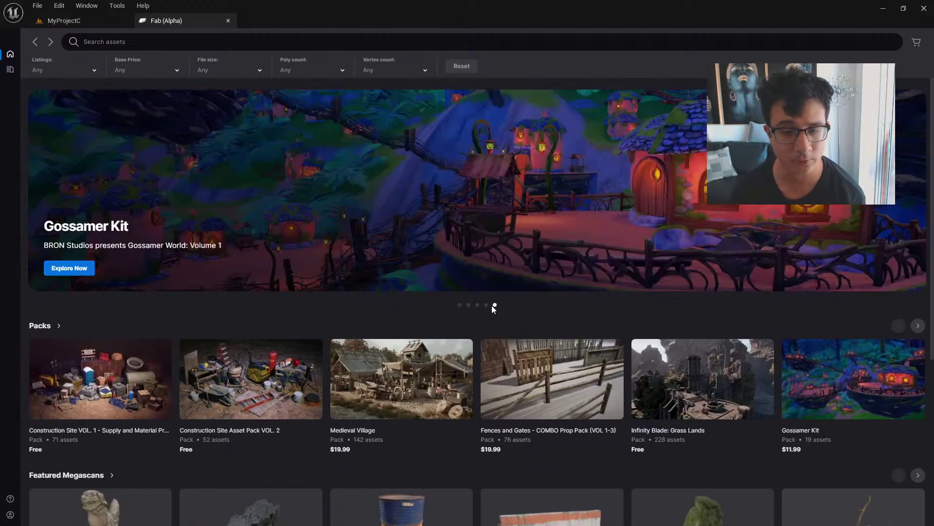
pyautogui.click(487, 305)
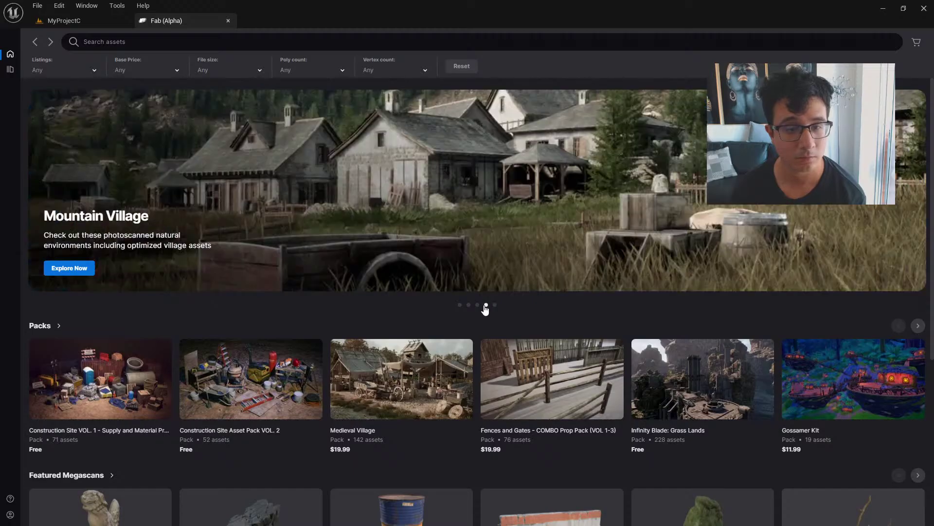
pyautogui.click(477, 305)
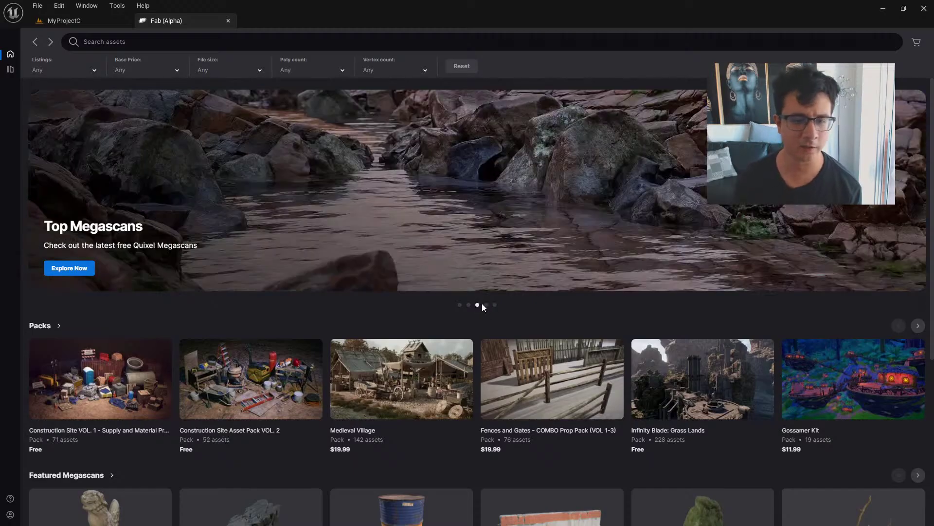
pyautogui.scroll(-5, 600, 401)
pyautogui.scroll(5, 310, 279)
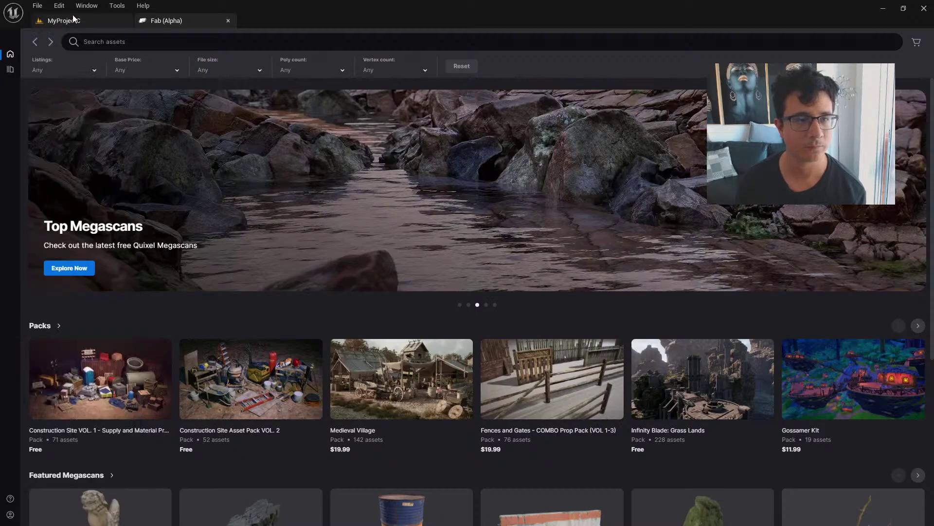
# Return to the MyProjectC level and switch to Modeling mode over the flat grass area beyond the cliffs
pyautogui.click(69, 18)
pyautogui.moveTo(354, 251); pyautogui.dragTo(354, 255, button='right')
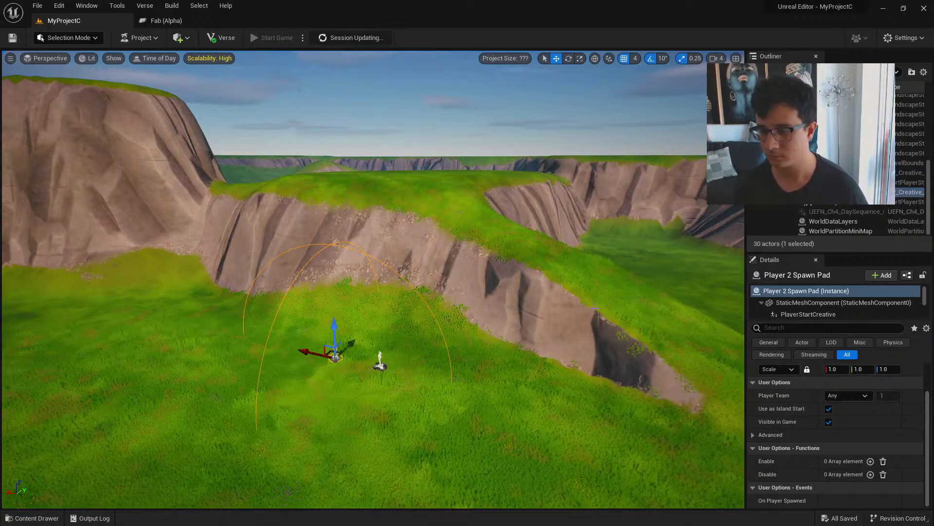
pyautogui.press('w')
pyautogui.moveTo(354, 255)
pyautogui.mouseDown(button='right')
pyautogui.moveTo(354, 241)
pyautogui.moveTo(345, 242)
pyautogui.mouseUp(button='right')
pyautogui.click(100, 37)
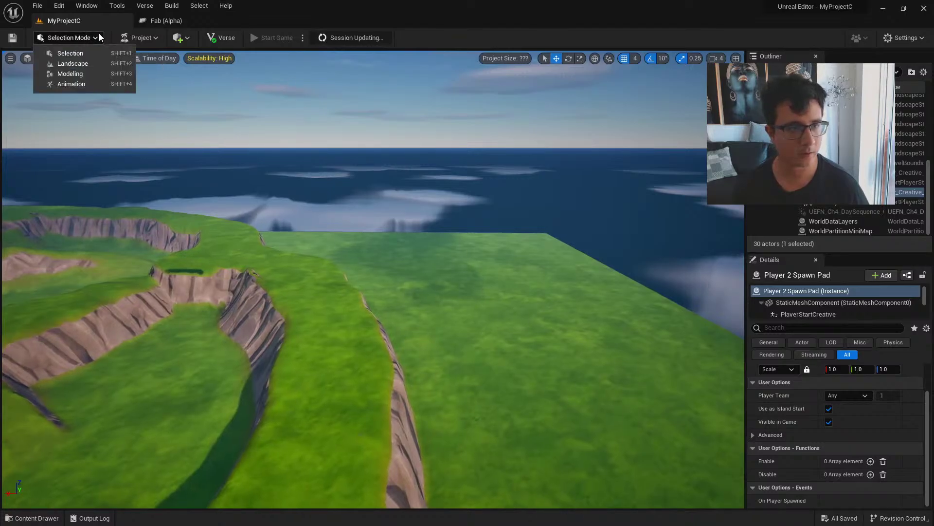
pyautogui.click(84, 80)
pyautogui.press('w')
pyautogui.moveTo(428, 257); pyautogui.dragTo(234, 146, button='right')
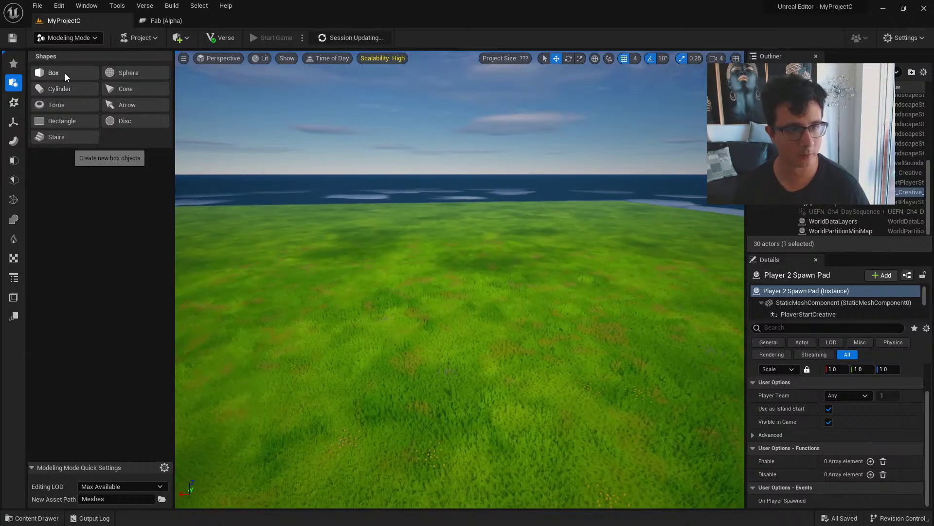
# Create a 100 × 100 × 100 box on the flat grass and accept it
pyautogui.click(51, 73)
pyautogui.click(413, 319)
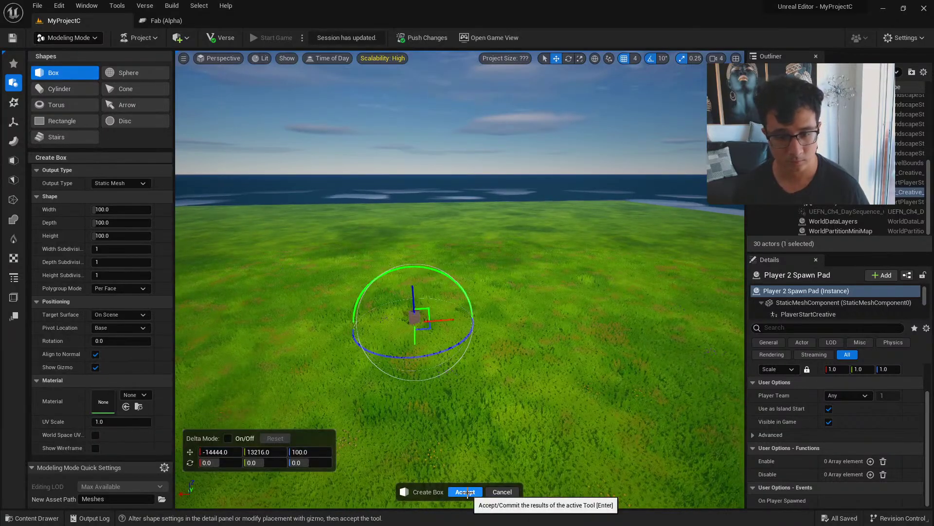
pyautogui.press('w')
pyautogui.moveTo(471, 400); pyautogui.dragTo(452, 473, button='right')
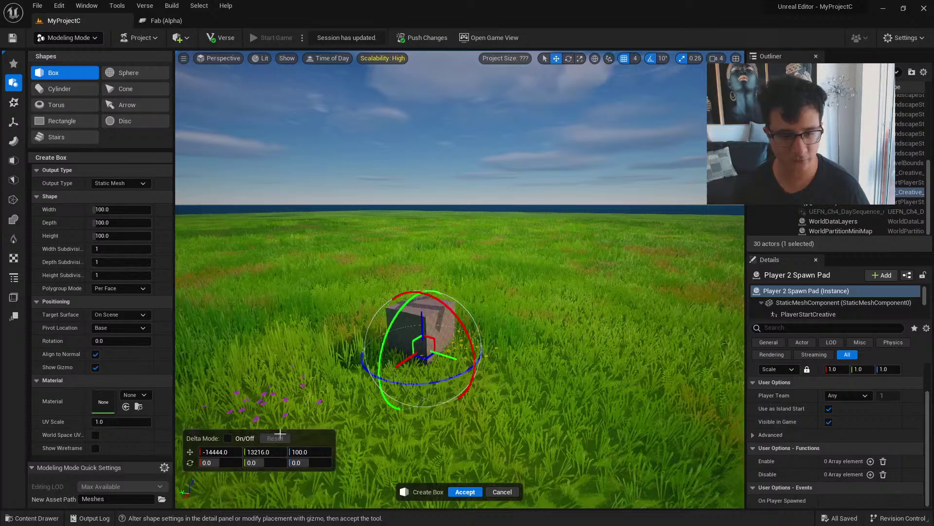
pyautogui.click(464, 491)
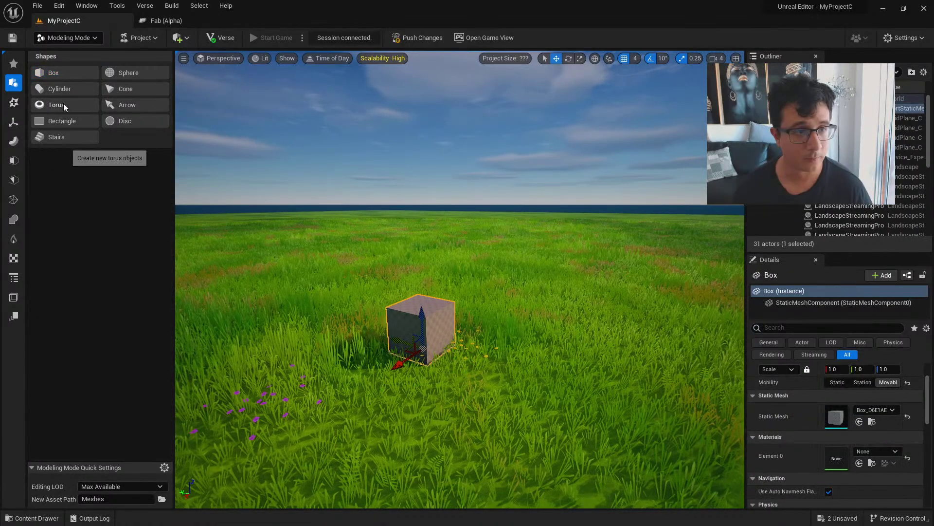
# Draw a freehand four-sided polygon behind the box with Extrude Polygon, extrude it upward into a tall block and complete the tool
pyautogui.click(14, 102)
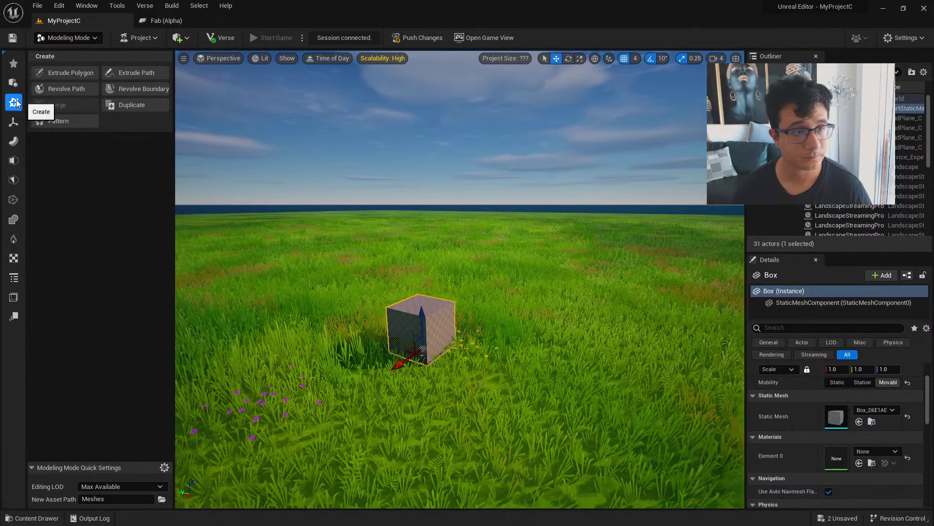
pyautogui.click(71, 73)
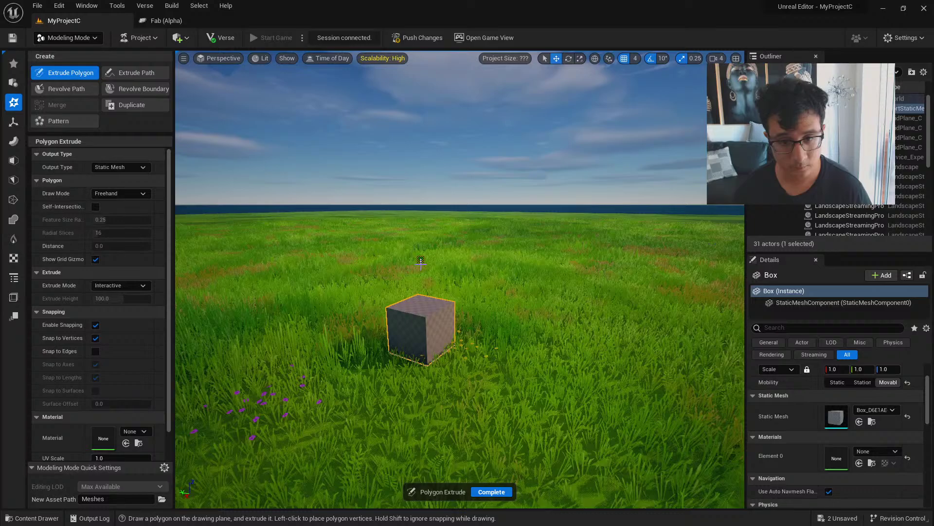
pyautogui.click(421, 258)
pyautogui.click(475, 241)
pyautogui.click(478, 274)
pyautogui.click(426, 304)
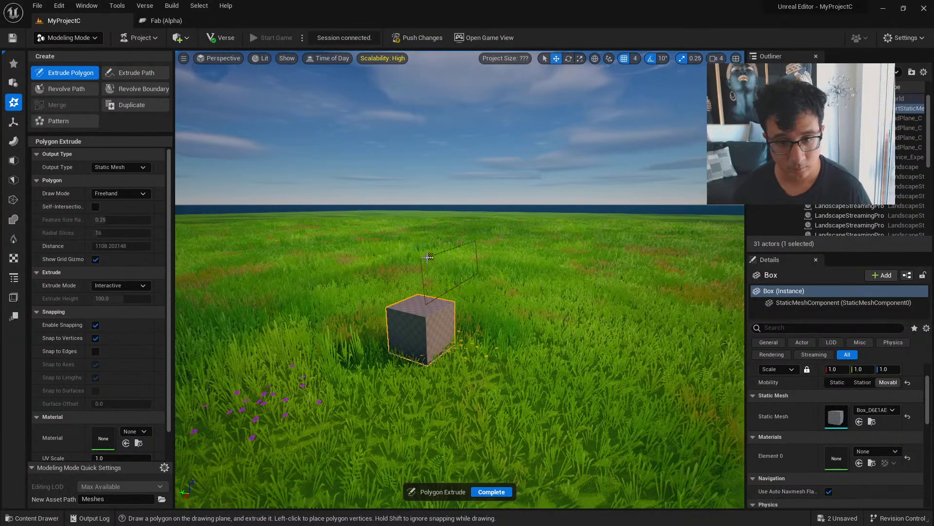
pyautogui.click(428, 256)
pyautogui.click(439, 173)
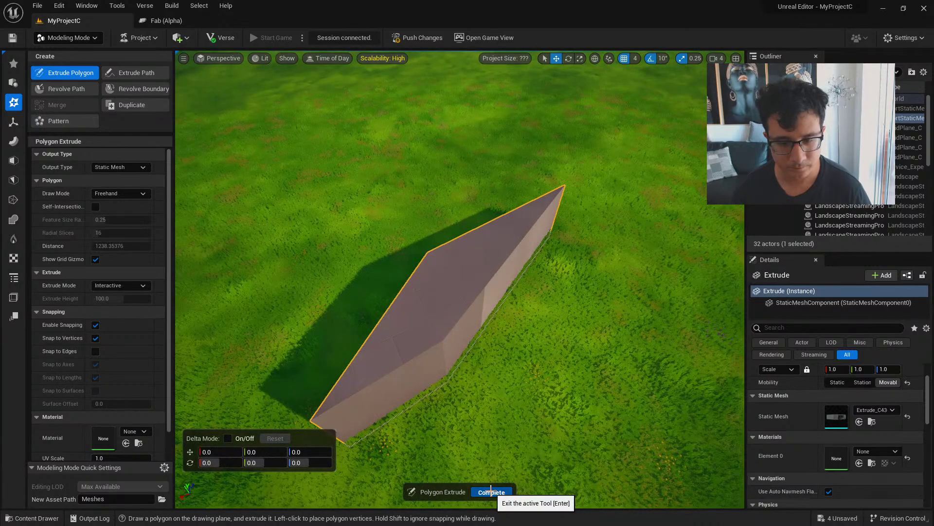
pyautogui.click(491, 491)
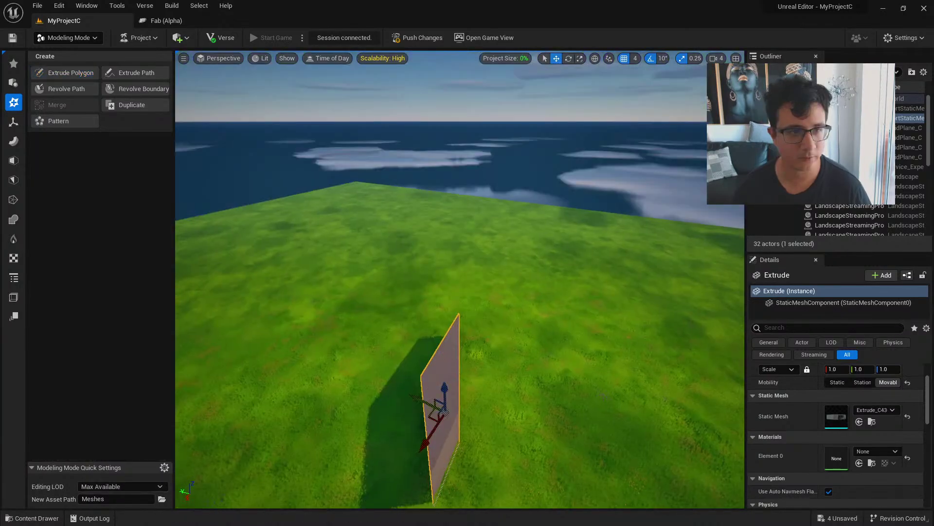
pyautogui.moveTo(458, 362); pyautogui.dragTo(432, 372, button='right')
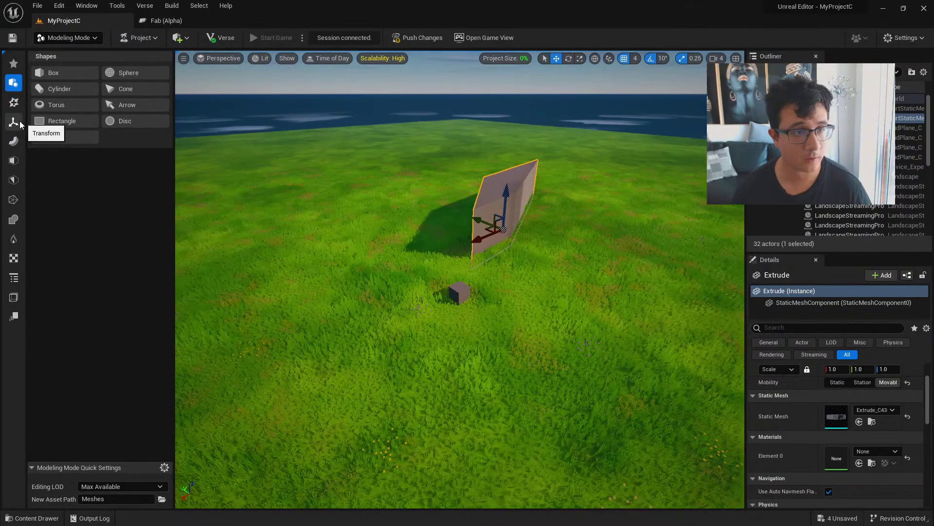
pyautogui.click(19, 123)
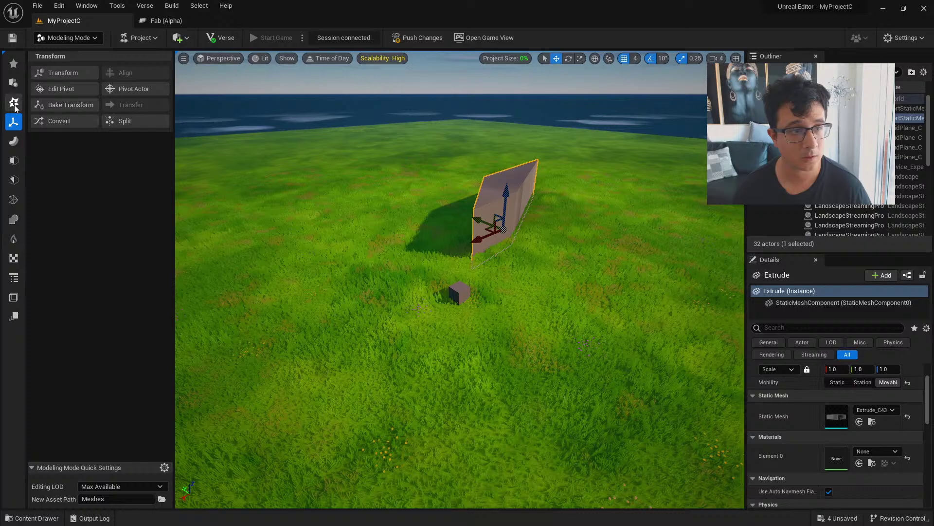
pyautogui.click(15, 104)
pyautogui.click(13, 64)
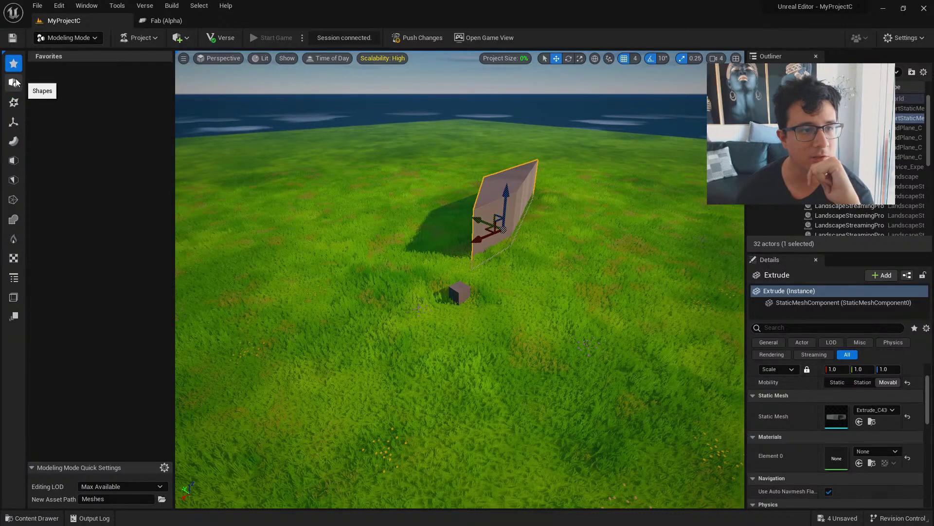
pyautogui.click(14, 83)
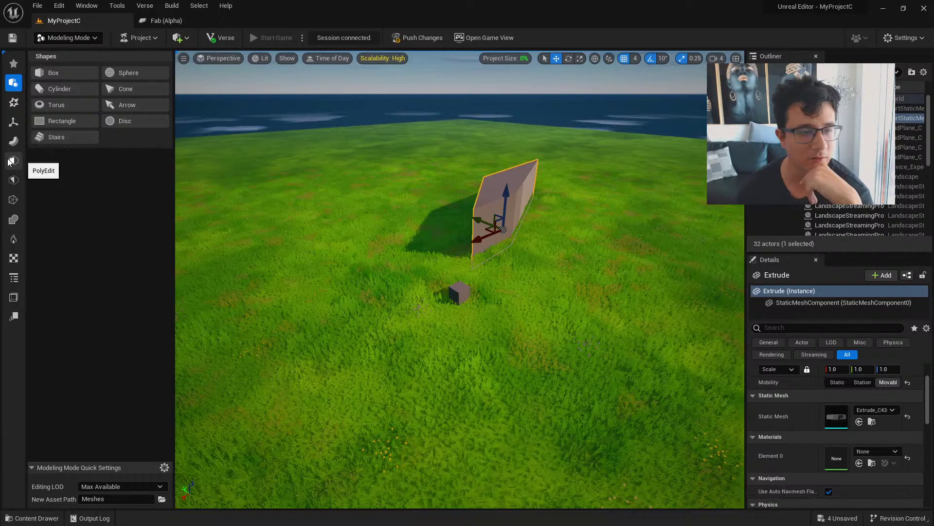
# In PolyGroup Edit, raise the extruded block's top face to Z 1020 and extrude its end face outward
pyautogui.click(13, 161)
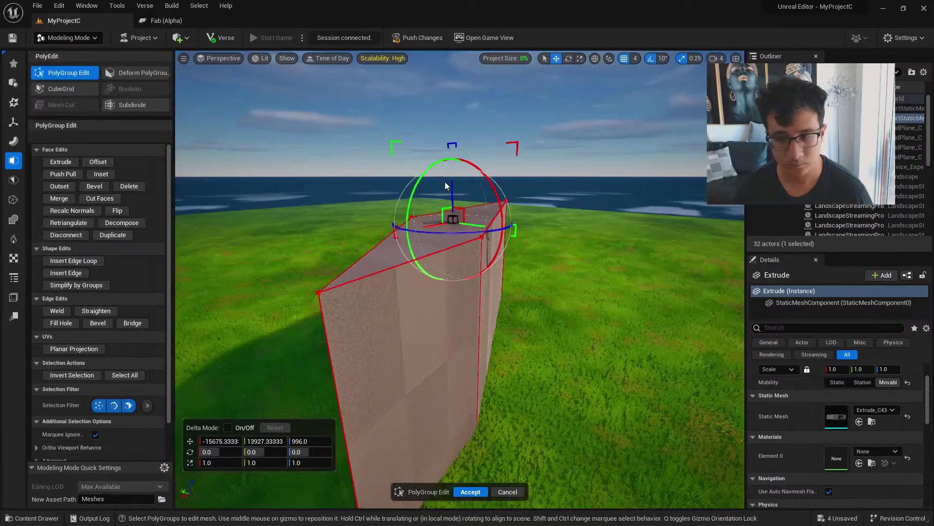
pyautogui.moveTo(443, 188); pyautogui.dragTo(440, 182)
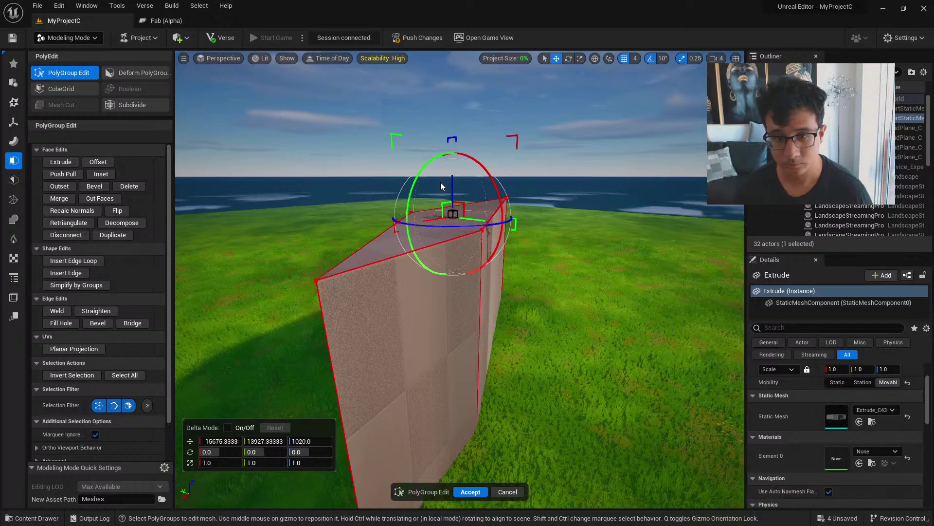
pyautogui.click(419, 302)
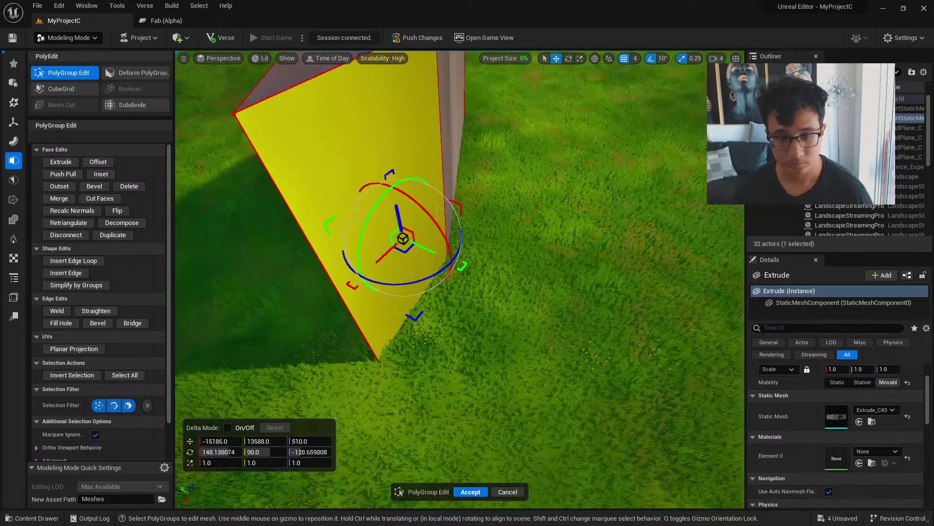
pyautogui.press('s')
pyautogui.moveTo(419, 302); pyautogui.dragTo(421, 322, button='right')
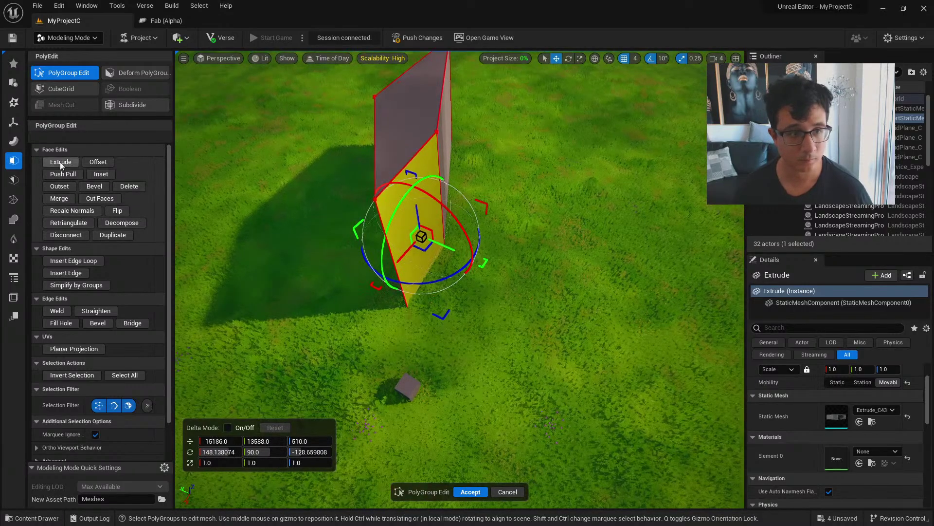
pyautogui.click(61, 162)
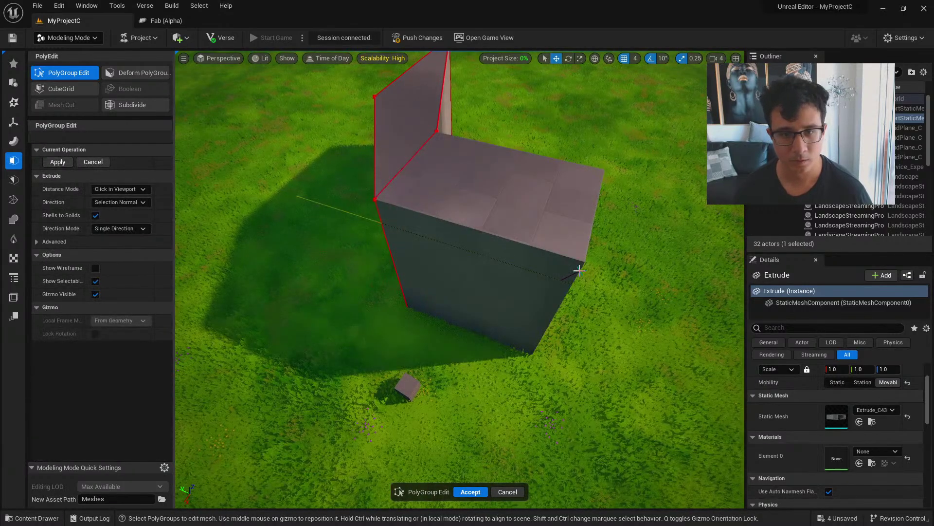
pyautogui.click(573, 268)
# Extrude the selected end face once more to add a second, longer wall segment
pyautogui.press('d')
pyautogui.moveTo(574, 268); pyautogui.dragTo(472, 267, button='right')
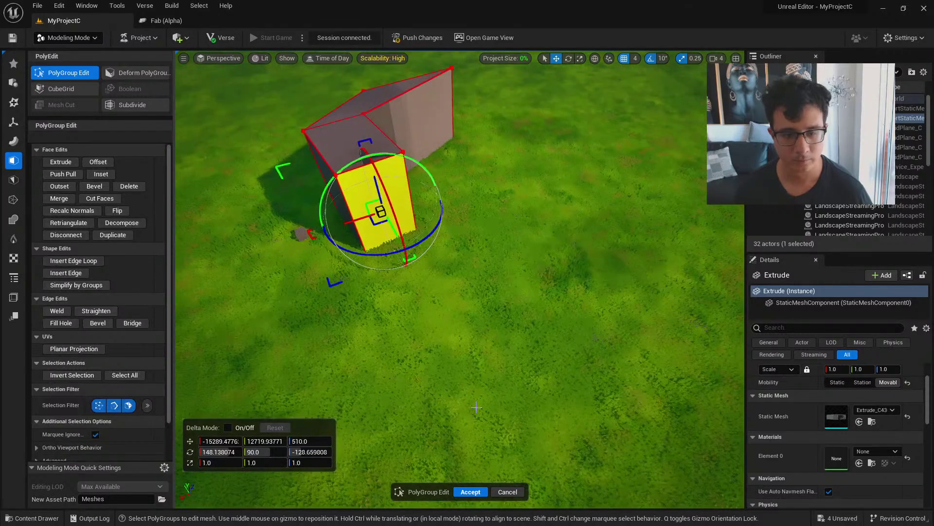
pyautogui.click(61, 162)
pyautogui.click(509, 341)
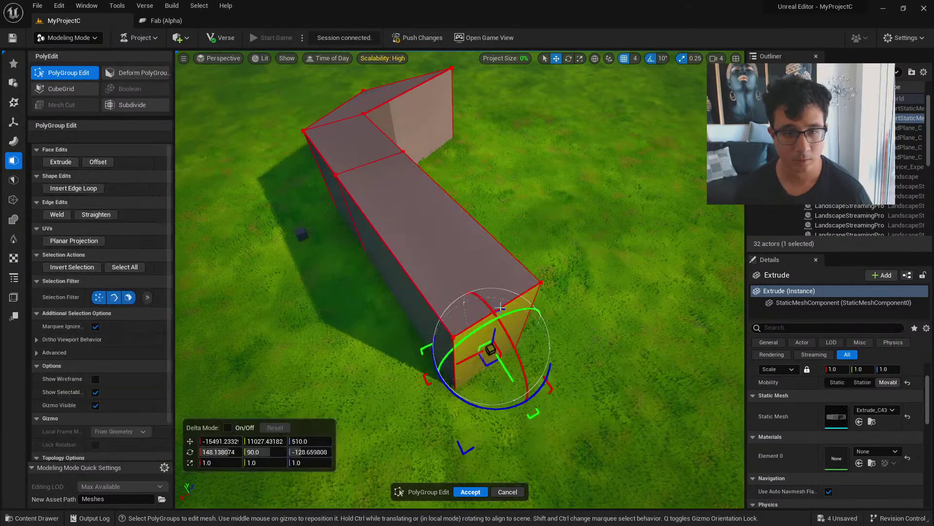
# Extrude the inner side face of the long wall segment outward into a wide block
pyautogui.press('d')
pyautogui.moveTo(509, 331); pyautogui.dragTo(409, 297, button='right')
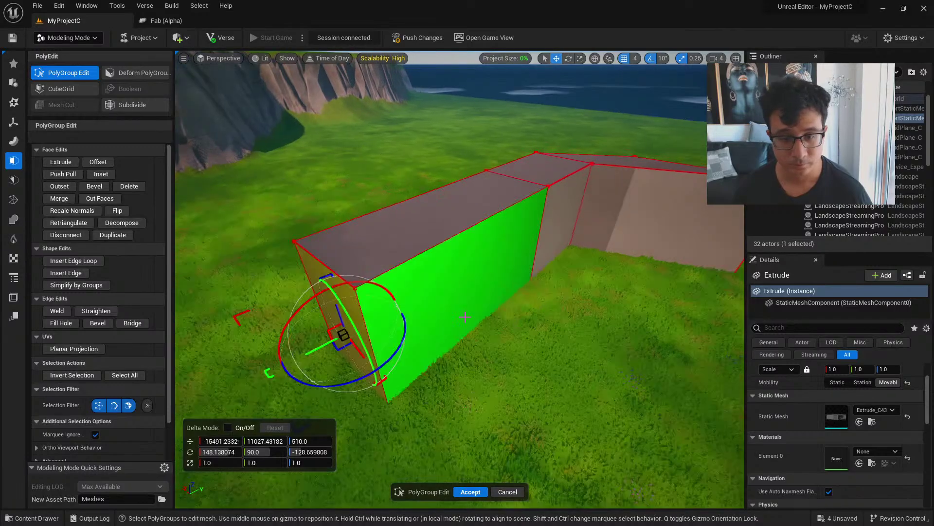
pyautogui.click(468, 287)
pyautogui.moveTo(468, 287); pyautogui.dragTo(467, 340, button='right')
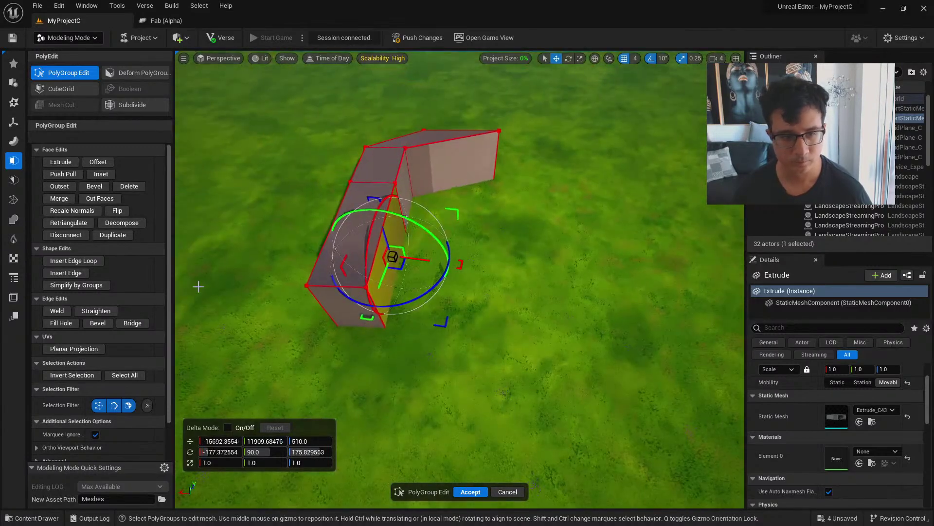
pyautogui.click(76, 162)
pyautogui.click(491, 255)
pyautogui.moveTo(491, 255); pyautogui.dragTo(491, 254, button='right')
# Lower the wide block's outer top edge to Z 132 so its top slopes down as a ramp
pyautogui.click(451, 227)
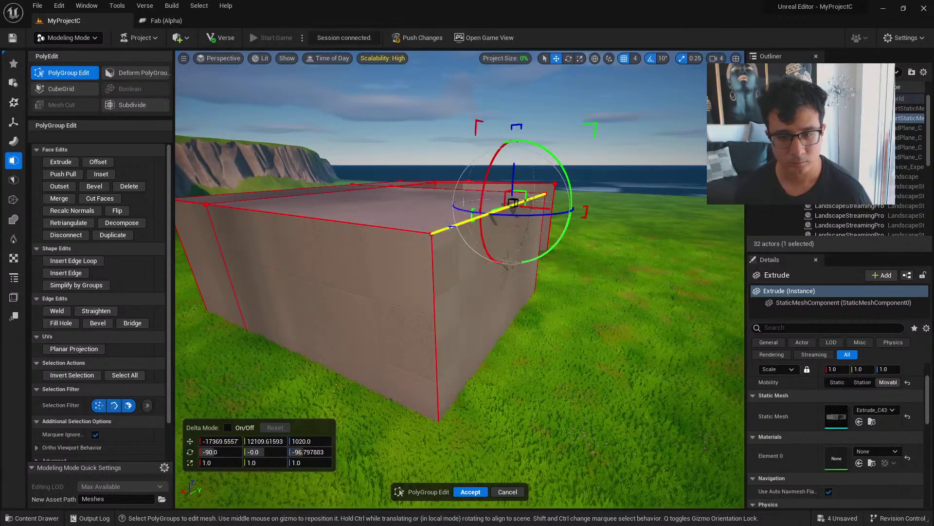
pyautogui.moveTo(514, 192); pyautogui.dragTo(504, 311)
pyautogui.moveTo(487, 312); pyautogui.dragTo(508, 302, button='right')
pyautogui.press('a')
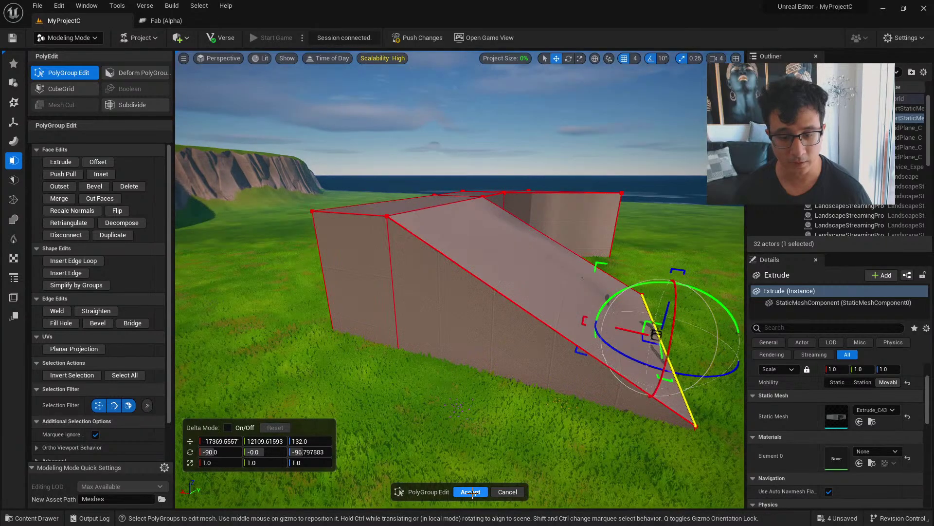
# Accept the PolyGroup edits on the ramp mesh and open the game view
pyautogui.click(470, 492)
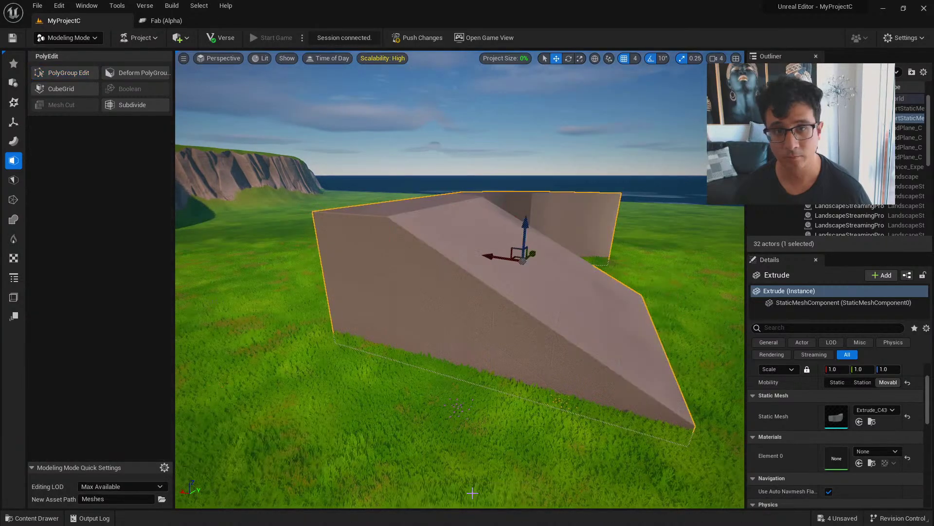
pyautogui.click(483, 37)
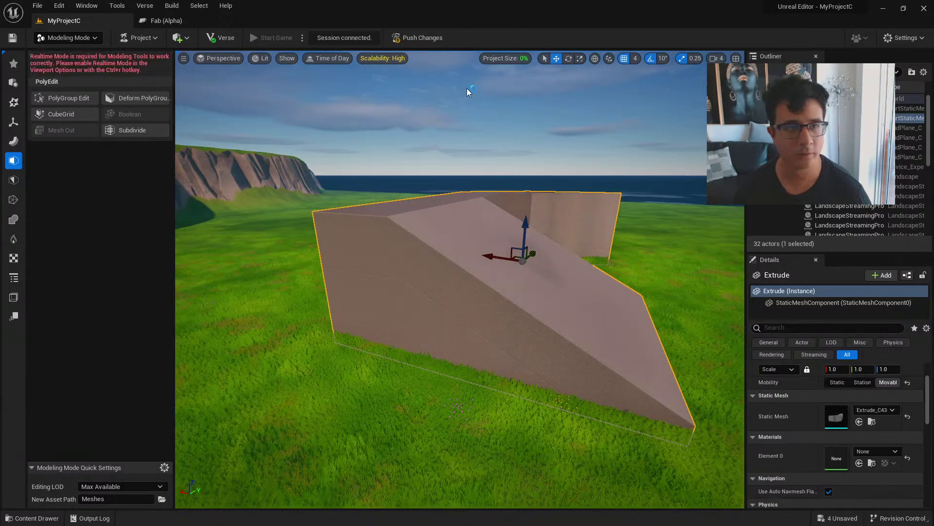
# Return to Selection mode and push the changes to the connected session, saving the unsaved assets
pyautogui.moveTo(466, 88); pyautogui.dragTo(458, 90, button='right')
pyautogui.hotkey('shift', '1')
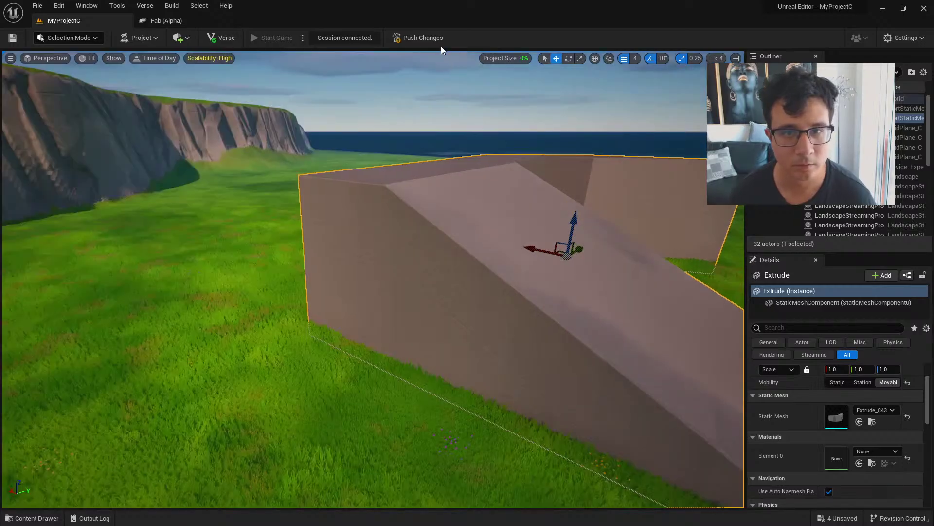
pyautogui.moveTo(421, 151); pyautogui.dragTo(422, 175, button='right')
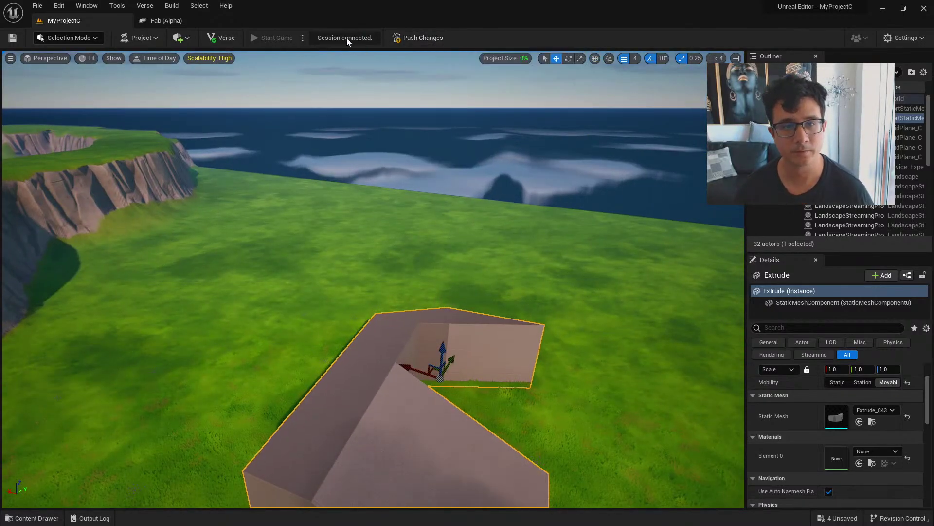
pyautogui.click(405, 38)
pyautogui.click(550, 378)
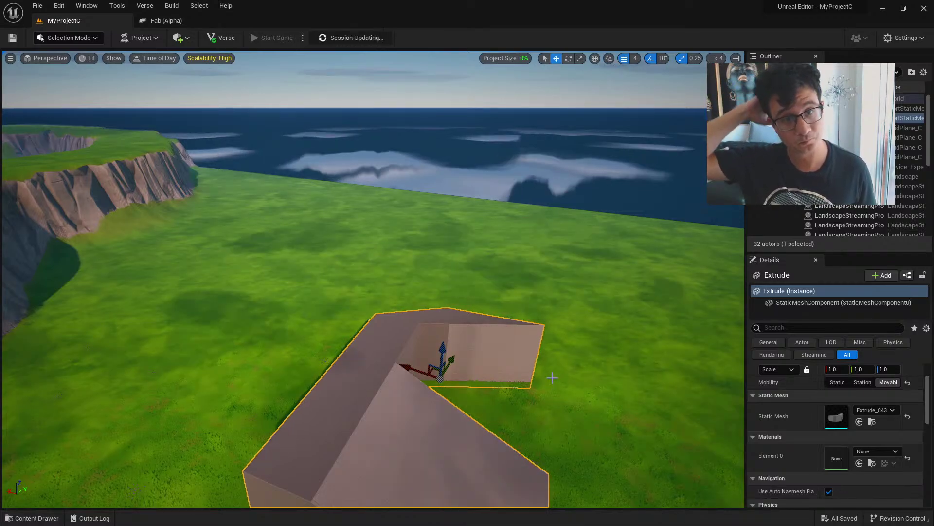
# Examine the detailed project size breakdown, including upload and download size, and close it
pyautogui.moveTo(675, 247); pyautogui.dragTo(556, 64, button='right')
pyautogui.click(510, 59)
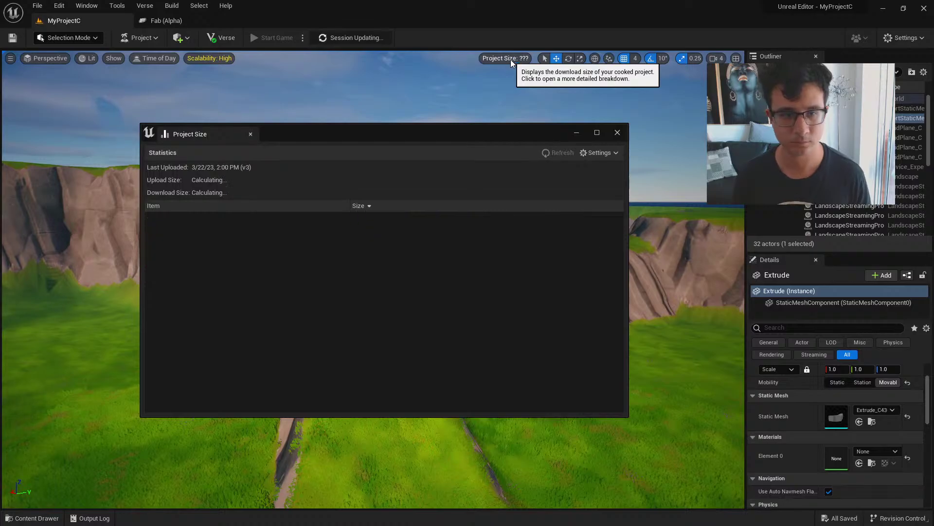
pyautogui.click(618, 133)
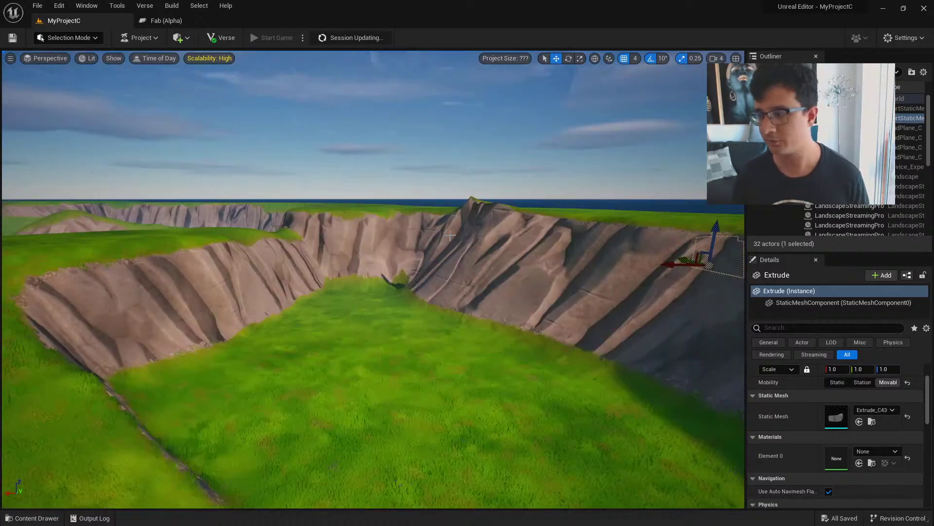
# Deselect the extruded mesh and set the viewport's preview time of day to 23.0625
pyautogui.press('w')
pyautogui.moveTo(449, 235); pyautogui.dragTo(458, 255, button='right')
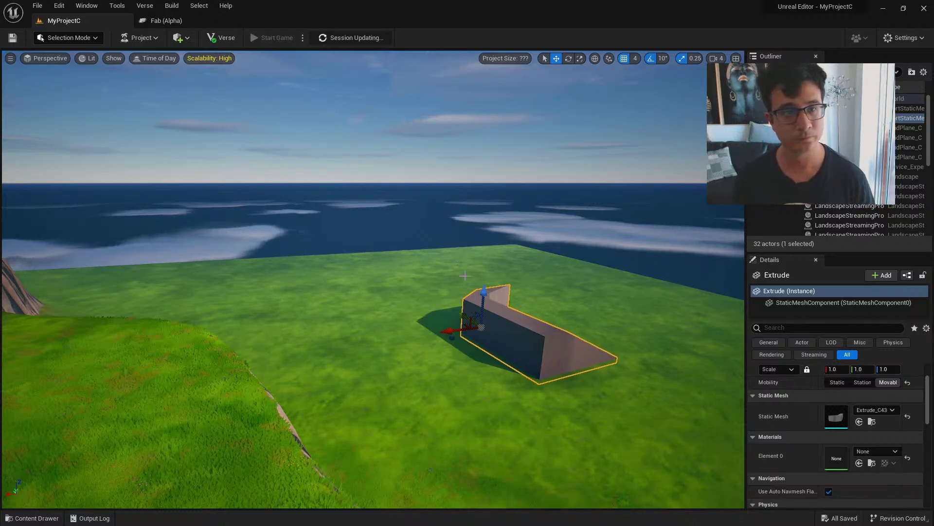
pyautogui.moveTo(465, 276); pyautogui.dragTo(354, 205, button='right')
pyautogui.press('w')
pyautogui.press('Escape')
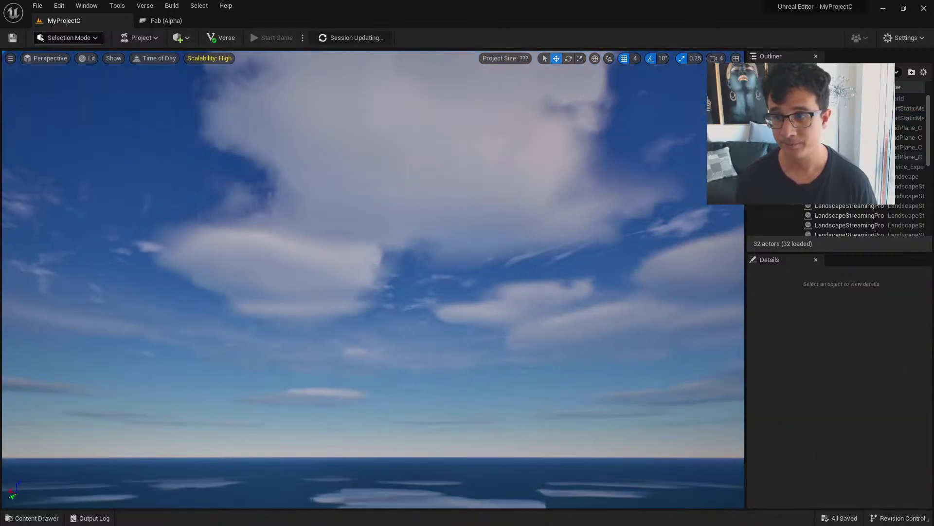
pyautogui.moveTo(549, 129); pyautogui.dragTo(518, 219, button='right')
pyautogui.click(154, 57)
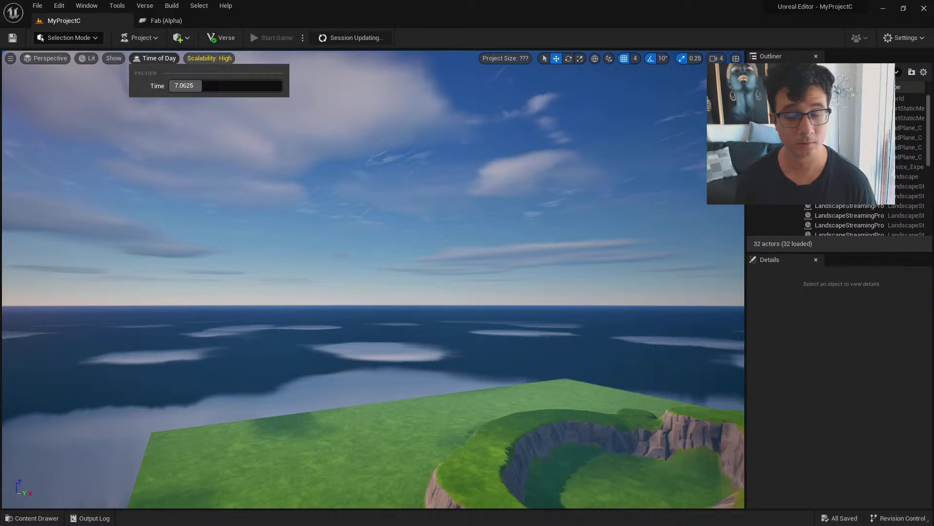
pyautogui.moveTo(202, 86); pyautogui.dragTo(279, 90)
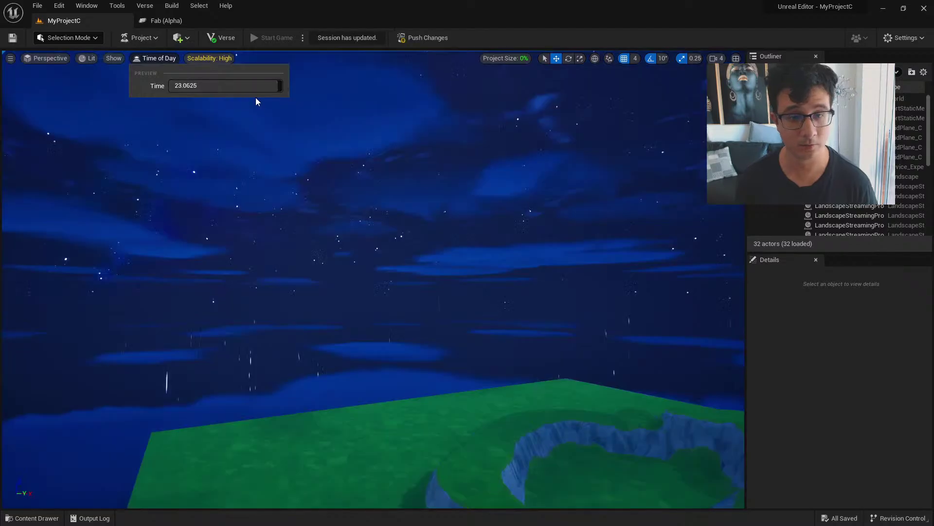
# Examine the landscape under the night lighting, the project's content folder and the viewport scalability settings
pyautogui.moveTo(258, 100); pyautogui.dragTo(387, 260, button='right')
pyautogui.press('w')
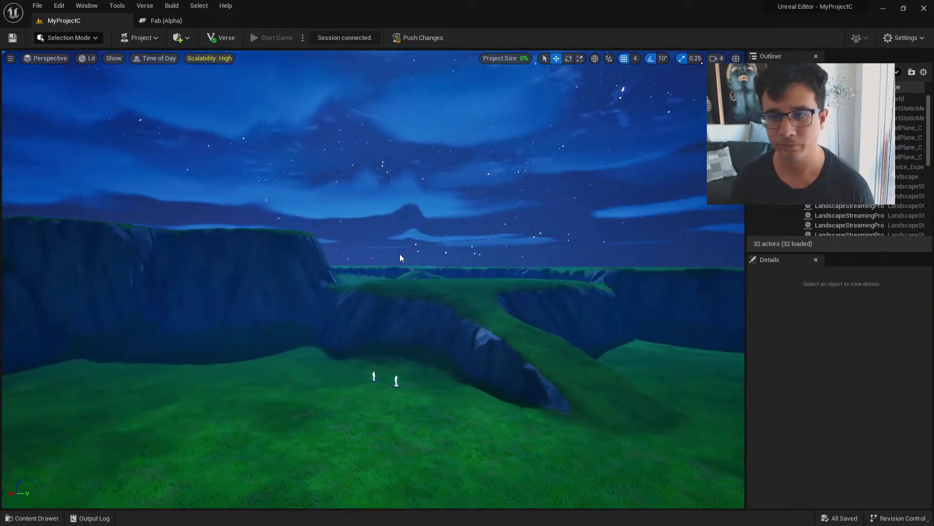
pyautogui.moveTo(420, 205)
pyautogui.mouseDown(button='right')
pyautogui.moveTo(419, 198)
pyautogui.moveTo(419, 221)
pyautogui.mouseUp(button='right')
pyautogui.hotkey('ctrl', 'space')
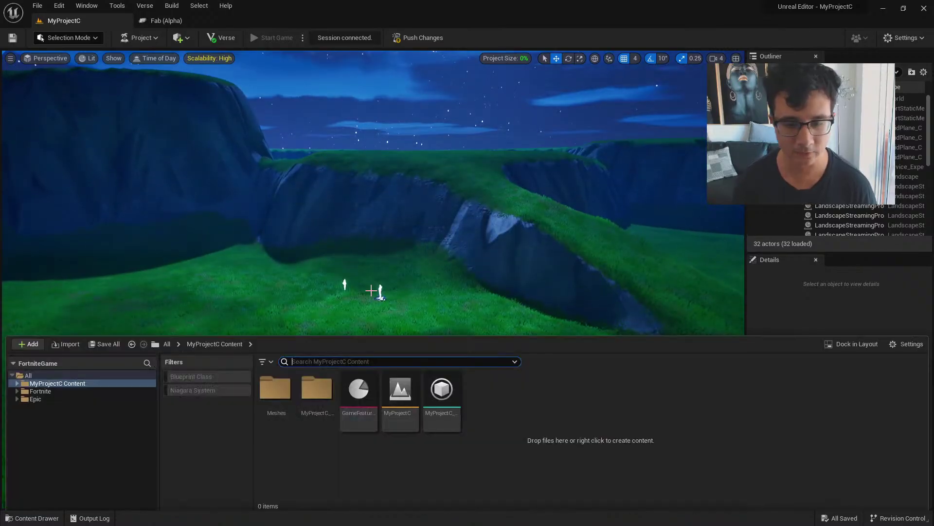
pyautogui.moveTo(373, 290); pyautogui.dragTo(230, 109, button='right')
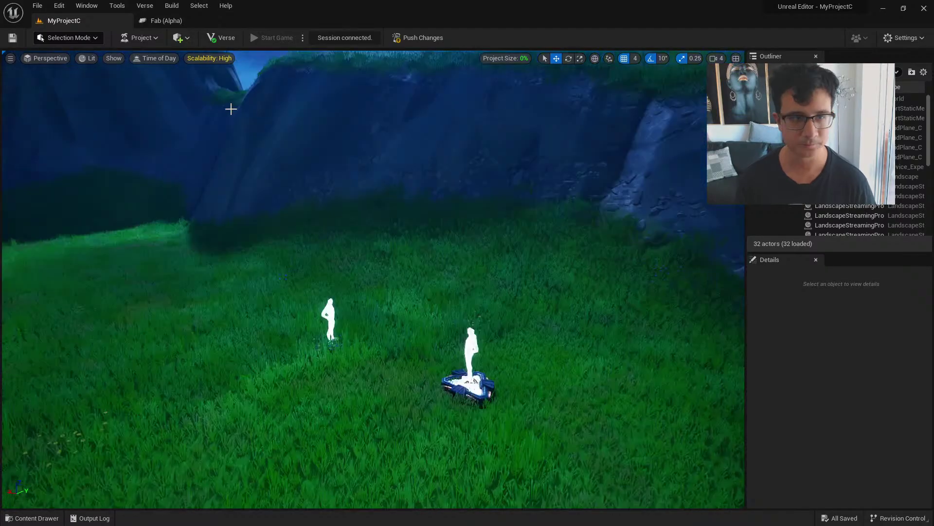
pyautogui.click(204, 60)
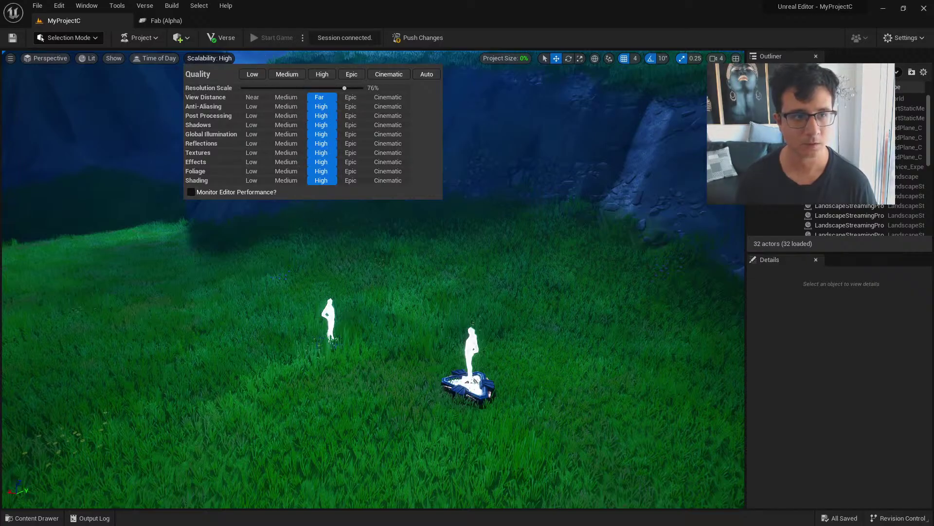
pyautogui.press('Escape')
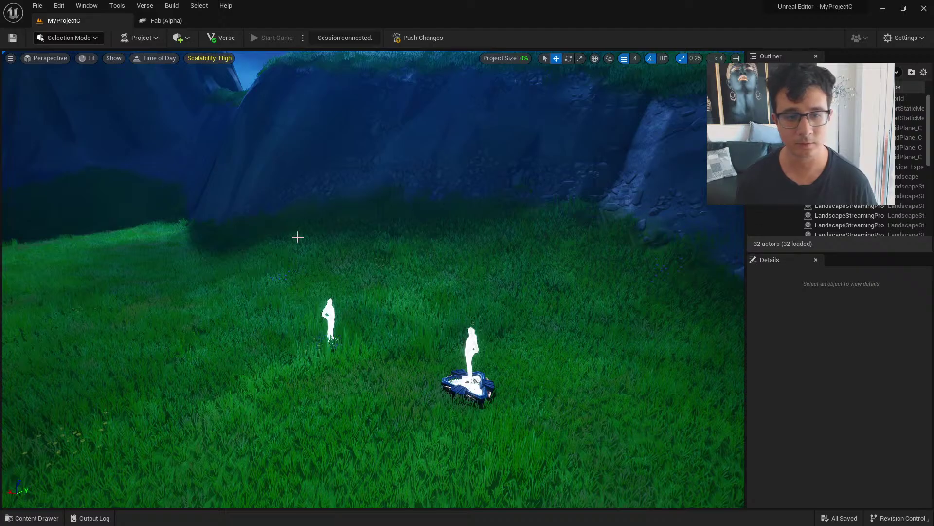
# Disable the viewport's realtime override and toggle realtime rendering
pyautogui.click(10, 59)
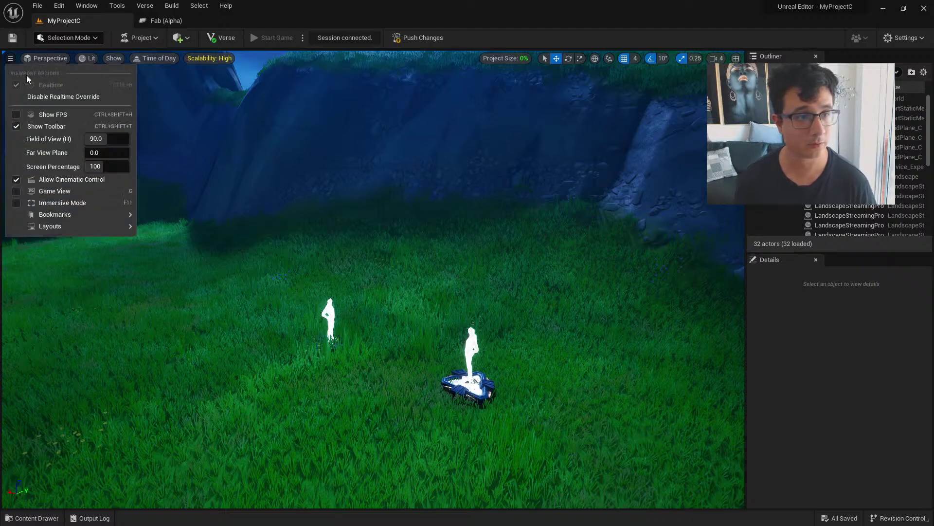
pyautogui.click(59, 99)
pyautogui.click(11, 59)
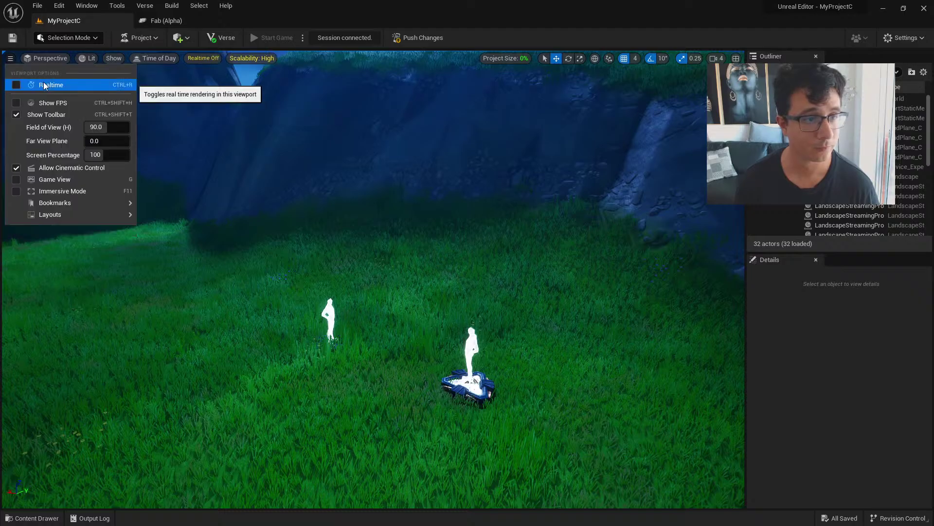
pyautogui.moveTo(220, 178); pyautogui.dragTo(219, 178, button='right')
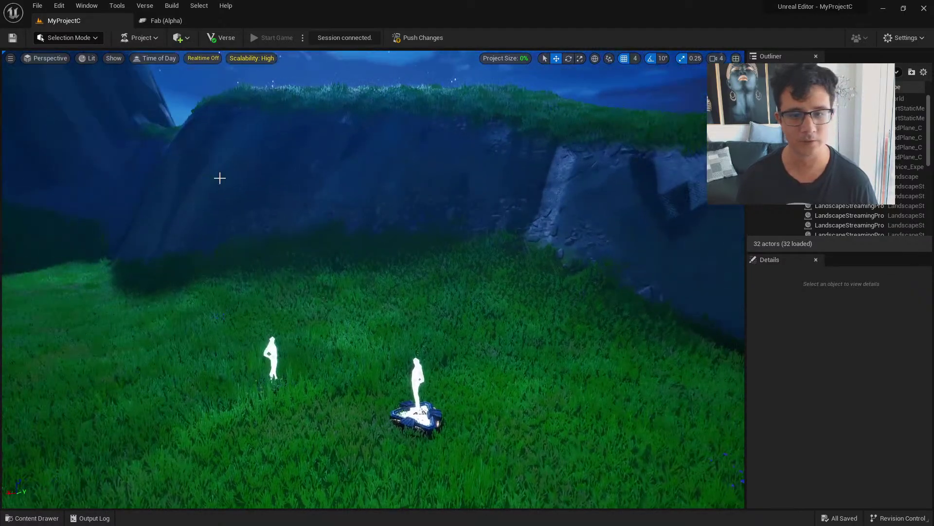
pyautogui.hotkey('ctrl', 'r')
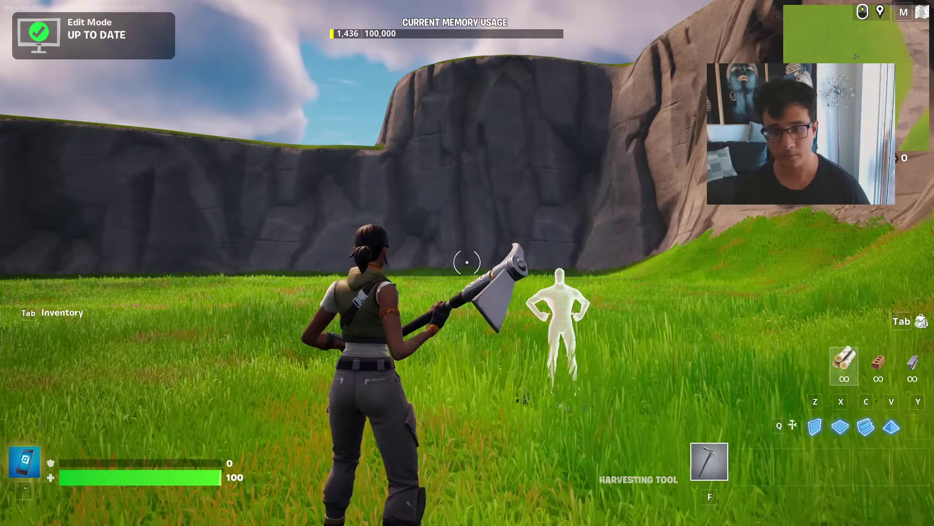
# In the Fortnite edit session, walk to the cliff and build a wooden wall in front of it
pyautogui.press('w')
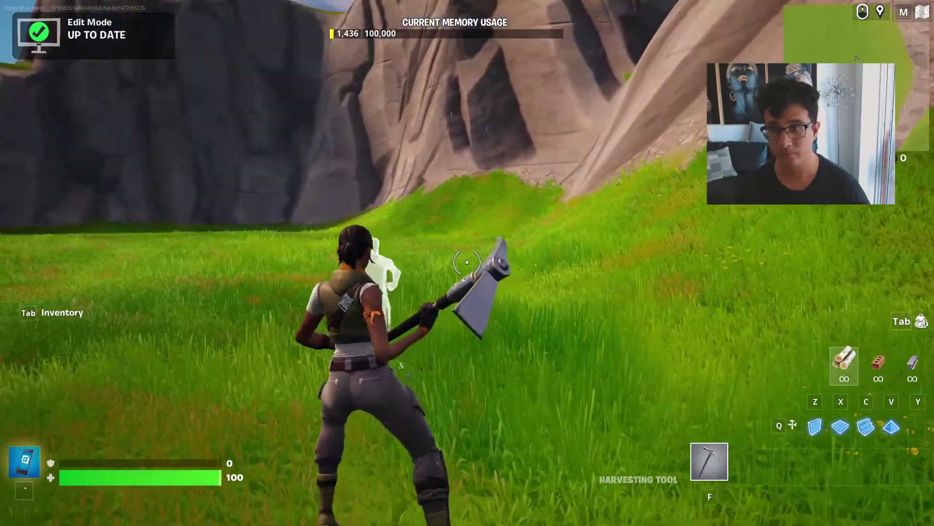
pyautogui.press('Escape')
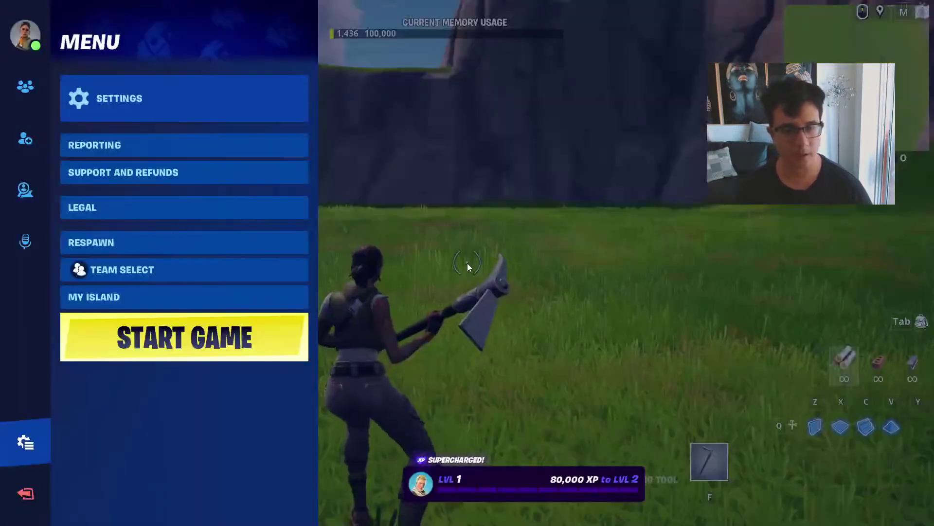
pyautogui.press('Escape')
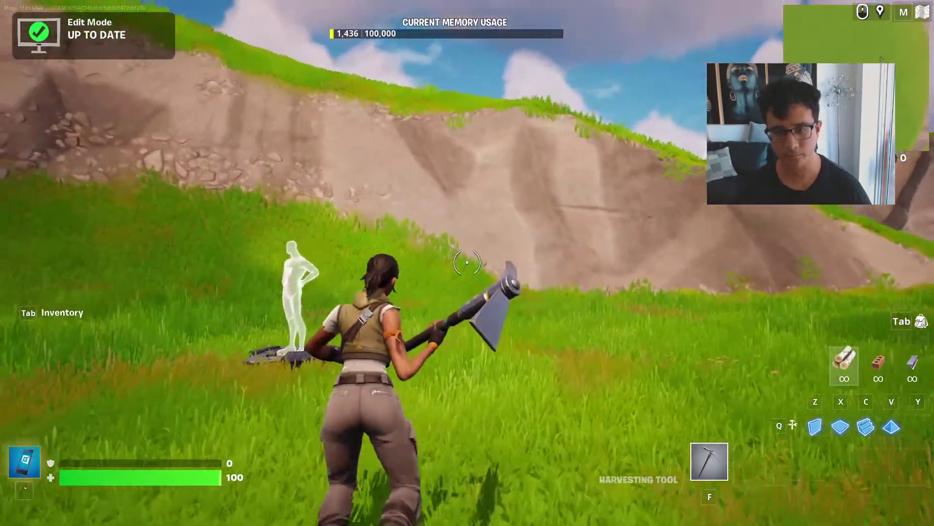
pyautogui.press('w')
pyautogui.click(468, 263)
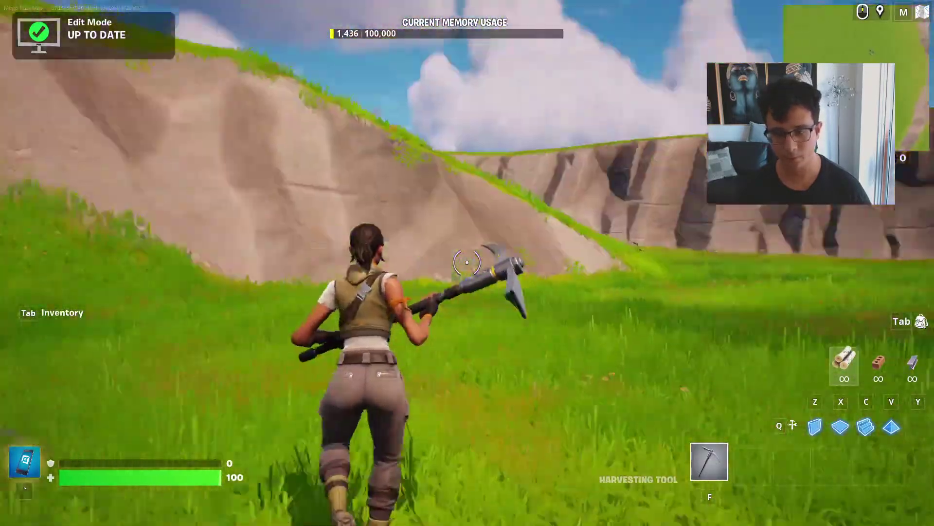
pyautogui.press('w')
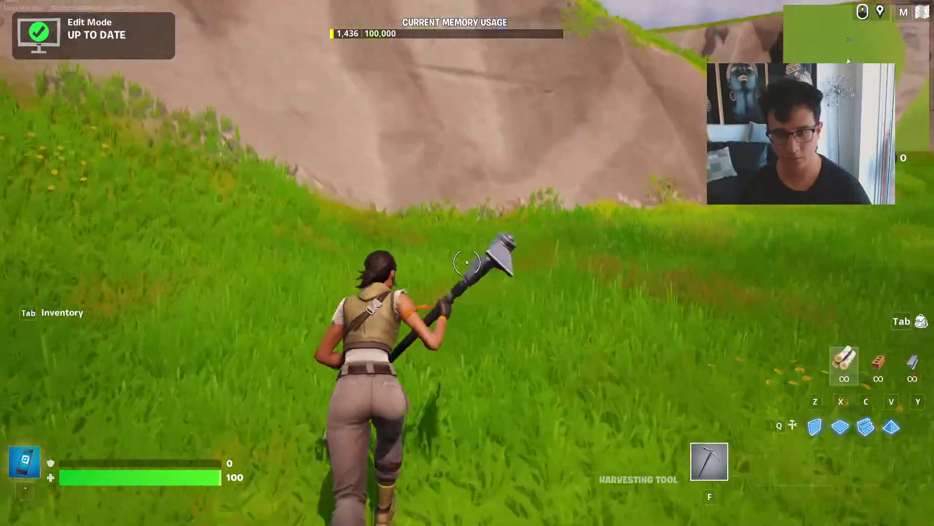
pyautogui.press('q')
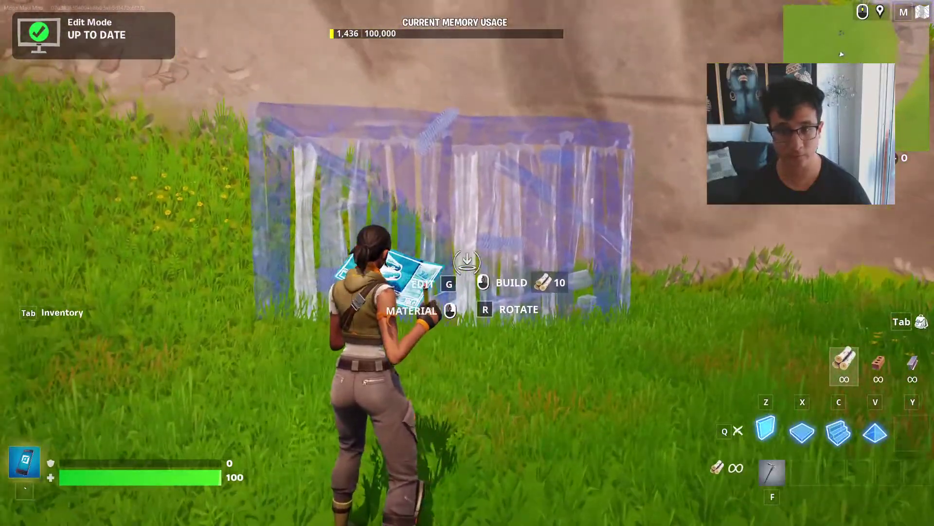
pyautogui.click(467, 263)
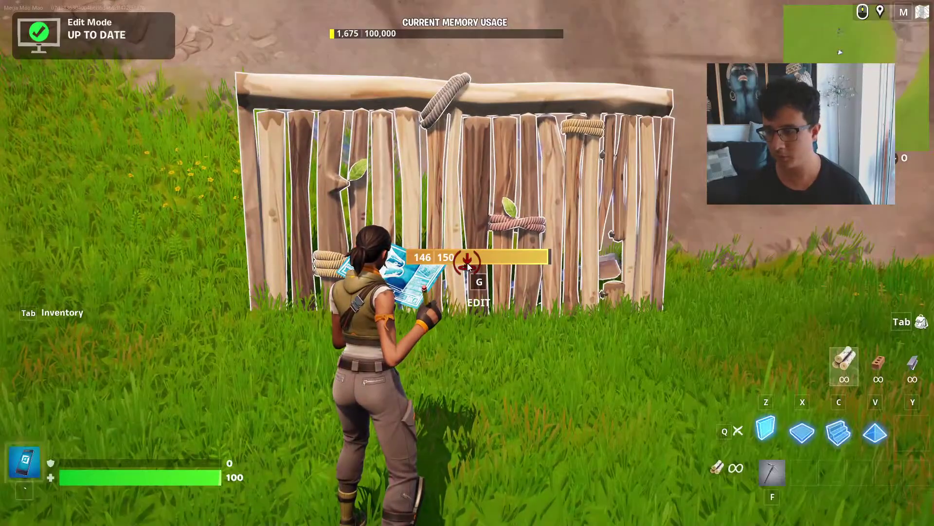
# Switch to Unreal Editor, select the wooden wall near the cliff and raise it above the ground
pyautogui.hotkey('alt', 'Tab')
pyautogui.moveTo(464, 291); pyautogui.dragTo(545, 304, button='right')
pyautogui.press('w')
pyautogui.press('s')
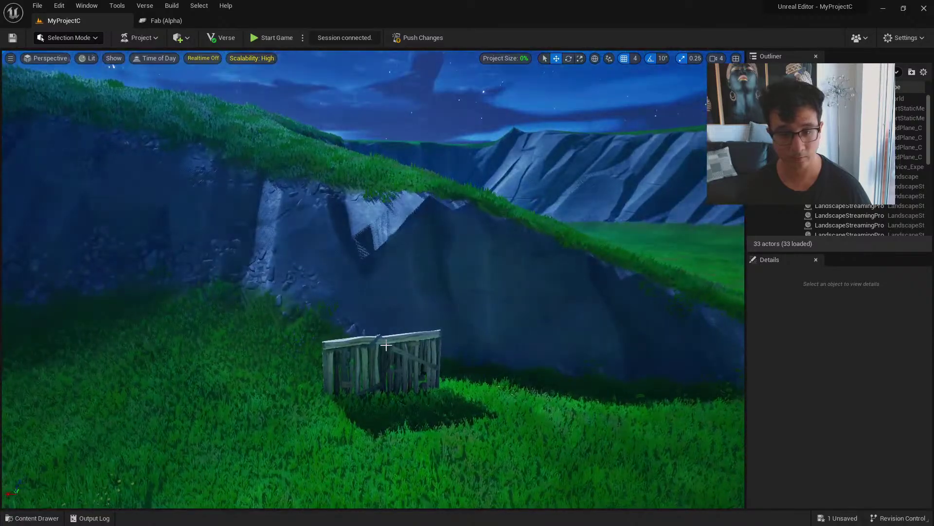
pyautogui.click(386, 346)
pyautogui.moveTo(431, 353)
pyautogui.mouseDown(button='right')
pyautogui.moveTo(467, 358)
pyautogui.moveTo(429, 352)
pyautogui.mouseUp(button='right')
pyautogui.press('f')
pyautogui.keyDown('alt'); pyautogui.moveTo(429, 353); pyautogui.dragTo(361, 169); pyautogui.keyUp('alt')
pyautogui.scroll(-5, 356, 330)
pyautogui.keyDown('alt'); pyautogui.moveTo(424, 272); pyautogui.dragTo(425, 237); pyautogui.keyUp('alt')
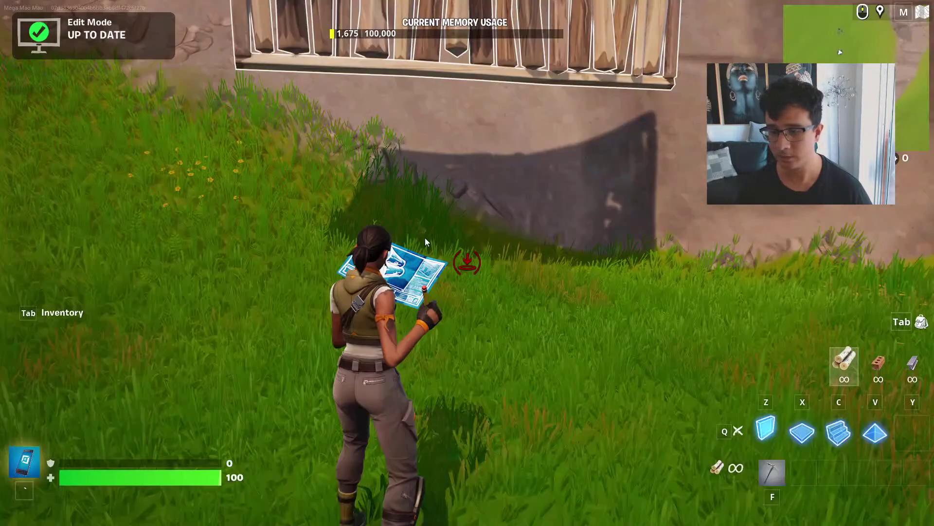
# In the Fortnite edit session, leave build mode and examine the raised wall and spawn pad while walking around
pyautogui.press('d')
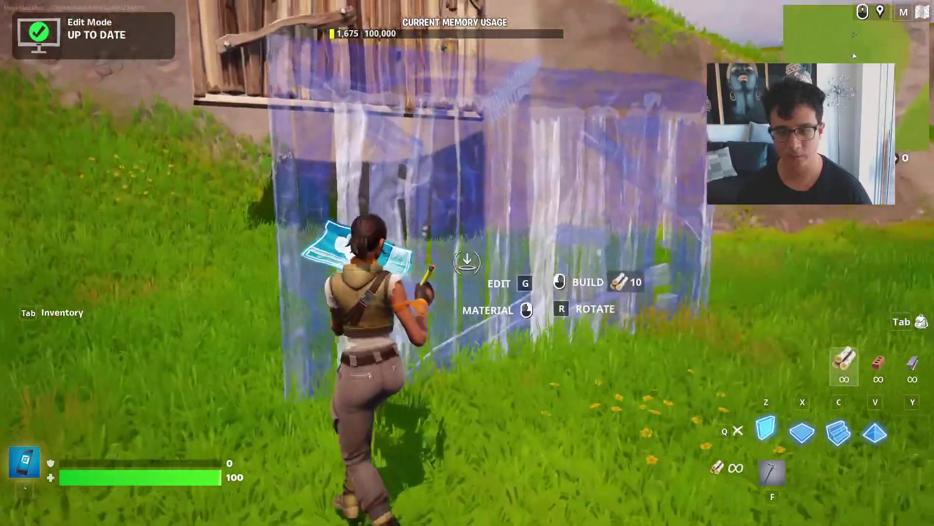
pyautogui.press('f')
pyautogui.press('s')
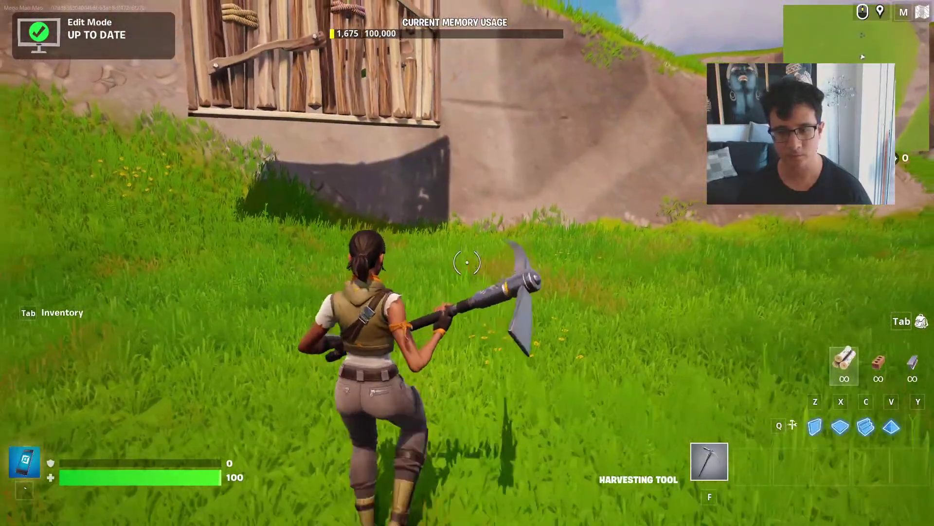
pyautogui.press('s')
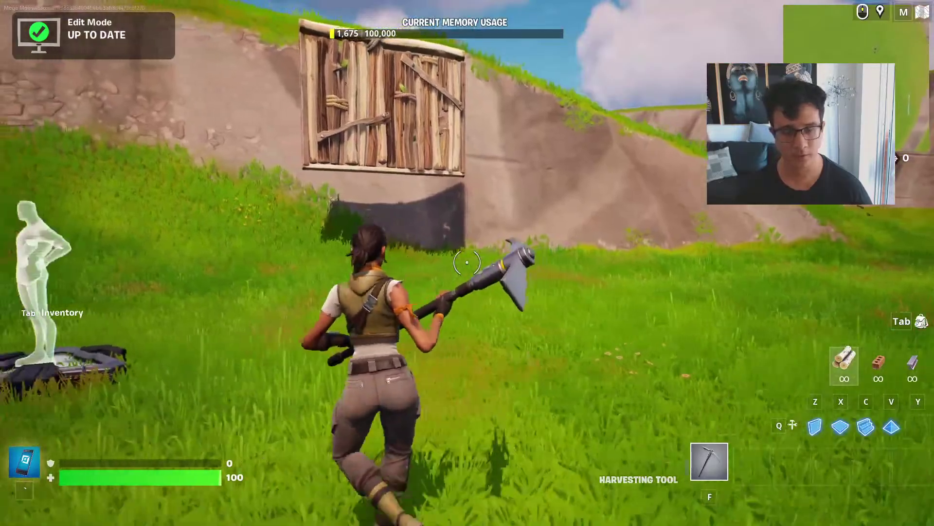
pyautogui.press('w')
pyautogui.click(467, 263)
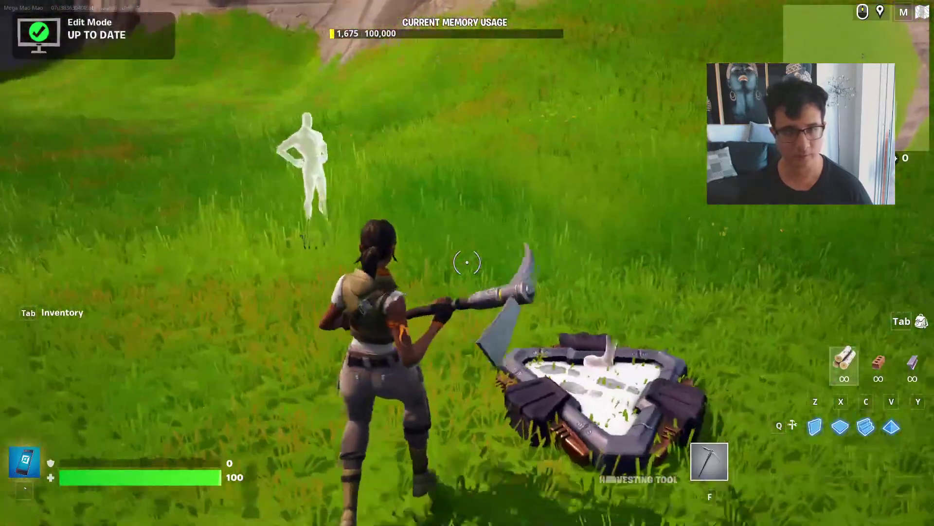
# Start the game in the Fortnite session and run across the grass to playtest the island
pyautogui.press('Escape')
pyautogui.press('Escape')
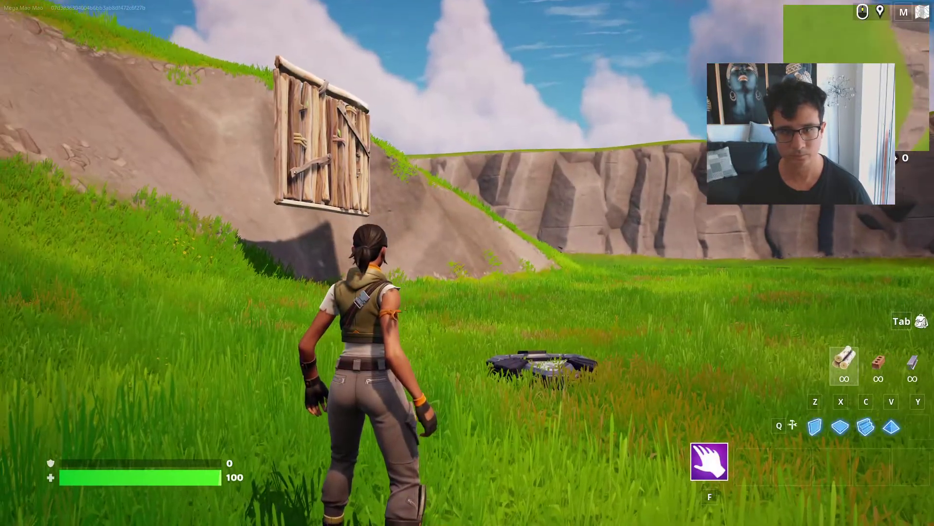
pyautogui.press('w')
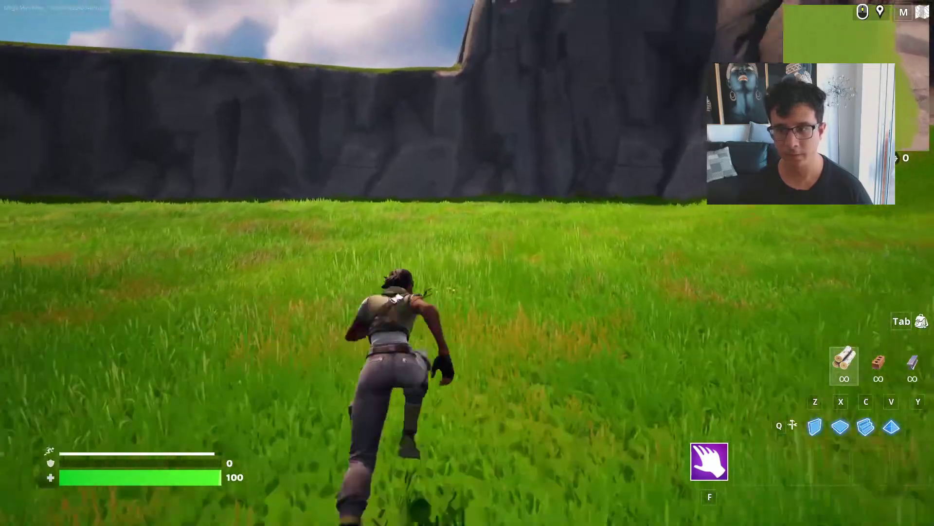
# Run past the raised wooden wall, up the grassy hill and across its top to playtest the terrain
pyautogui.press('w')
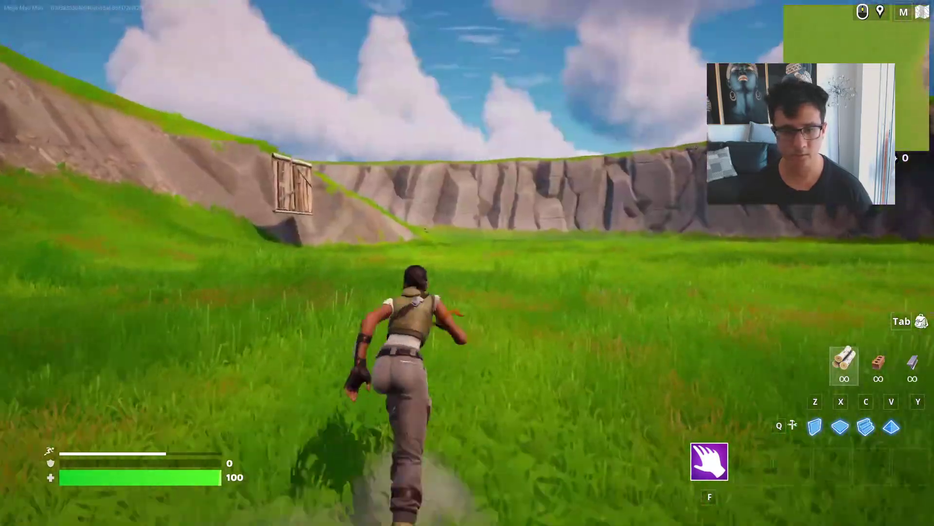
pyautogui.press('w')
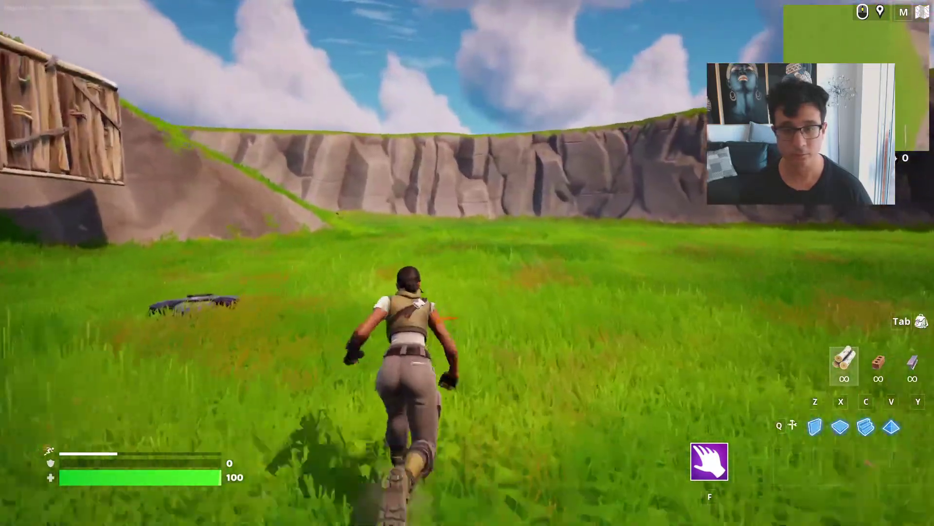
pyautogui.press('w')
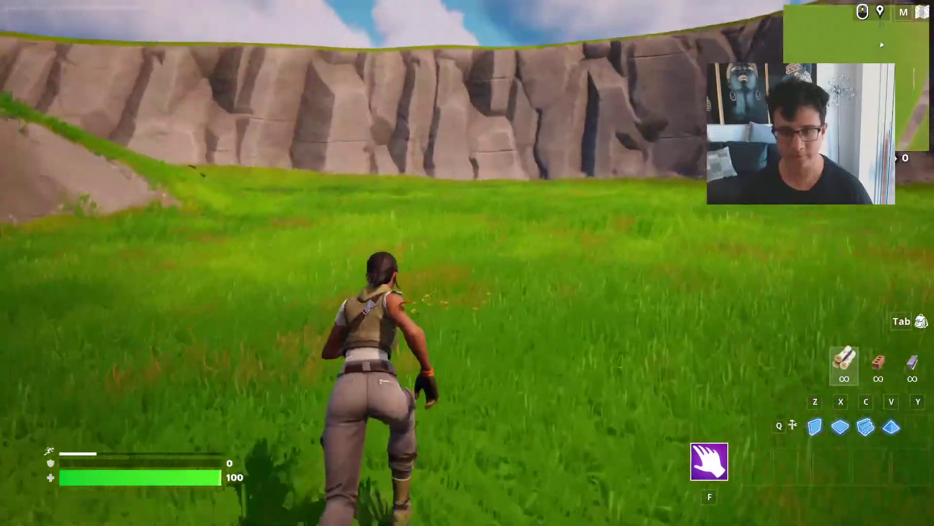
pyautogui.press('w')
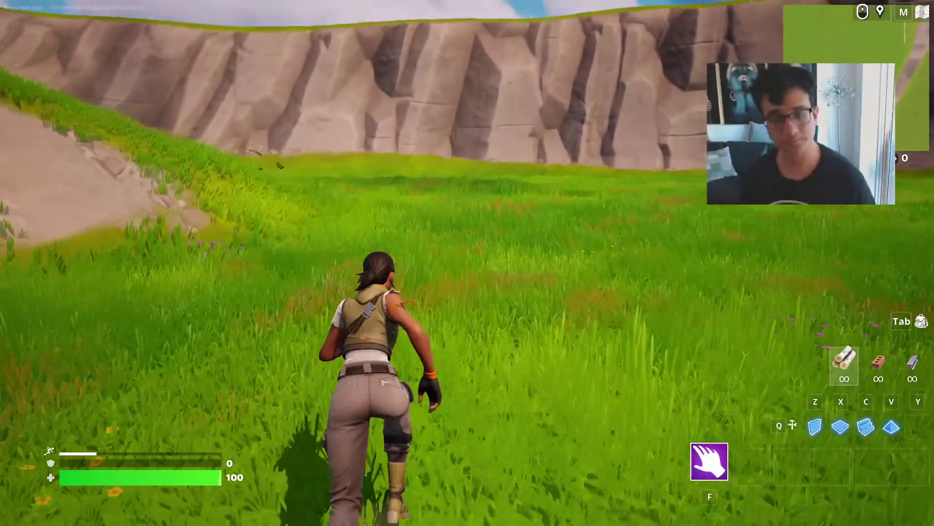
pyautogui.press('w')
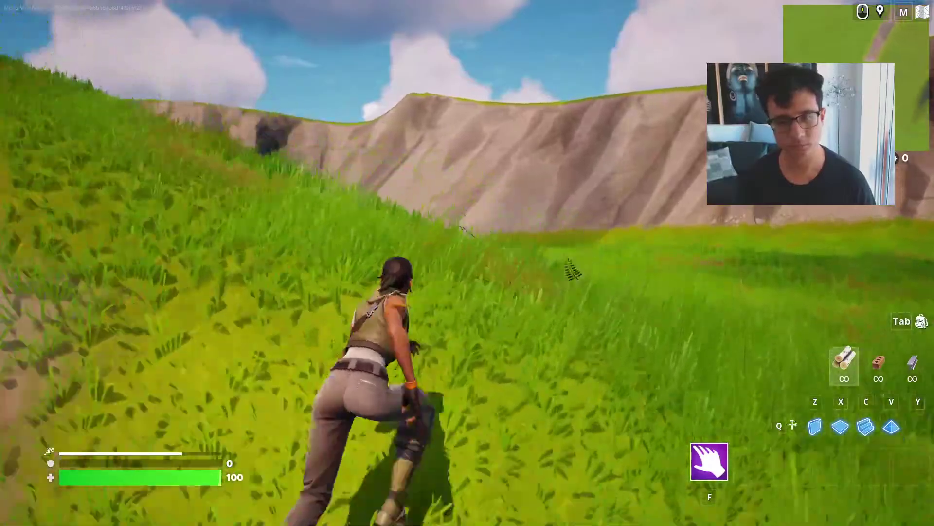
pyautogui.press('w')
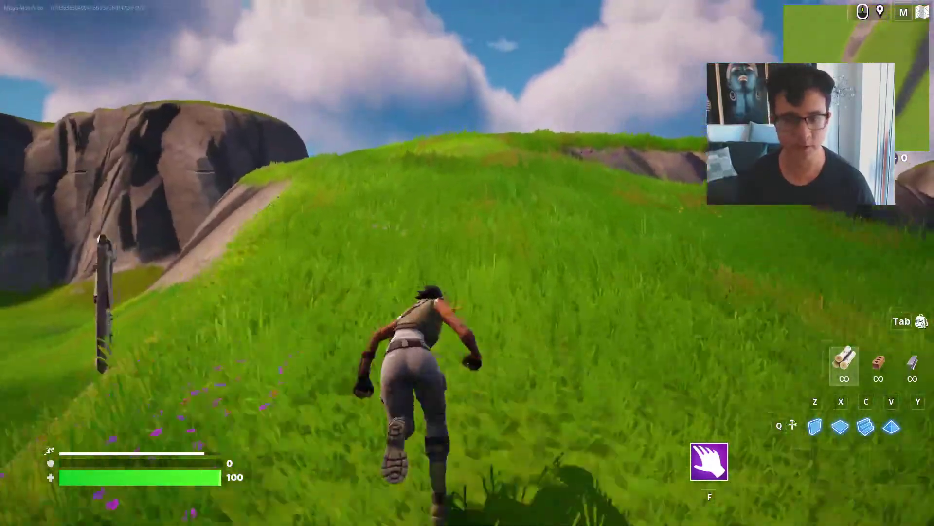
pyautogui.press('w')
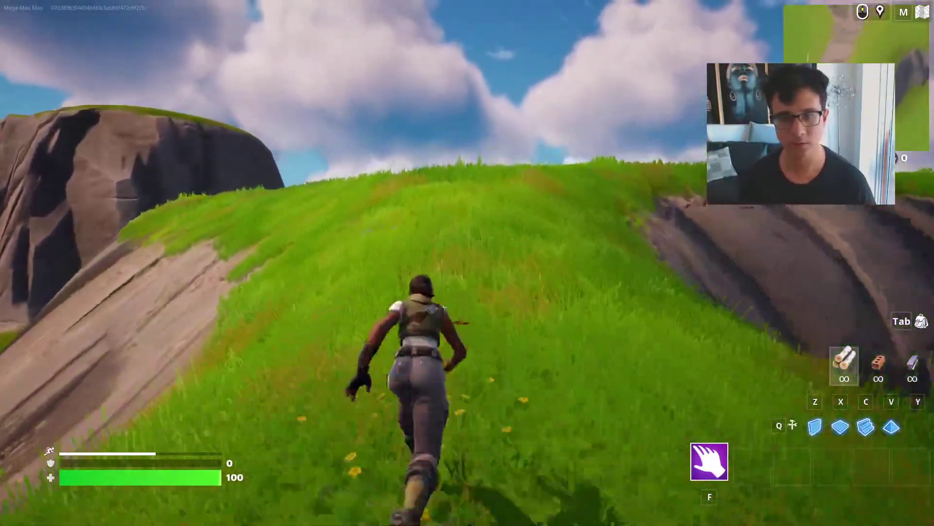
pyautogui.press('w')
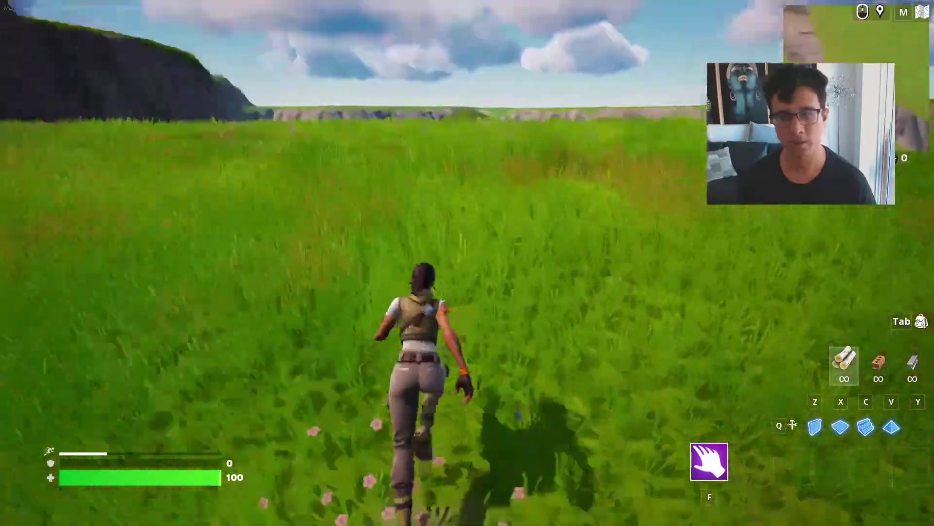
pyautogui.press('w')
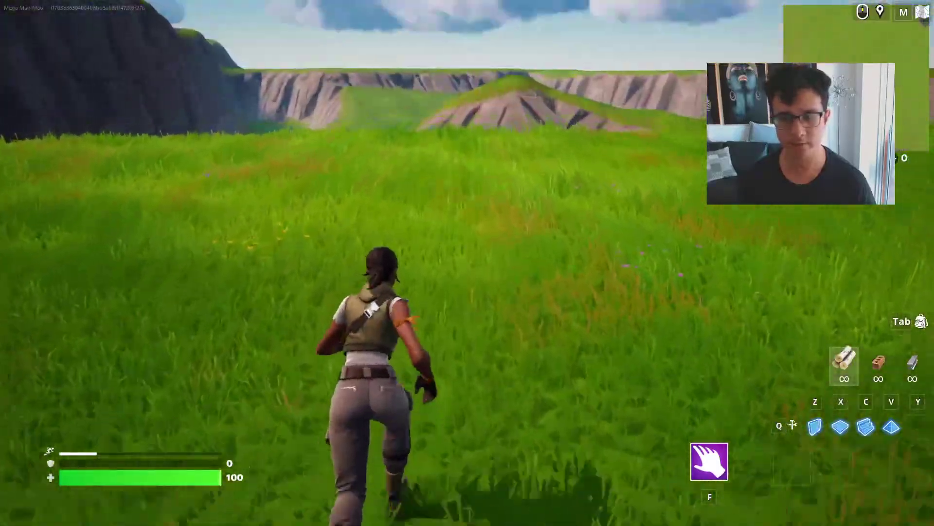
pyautogui.press('w')
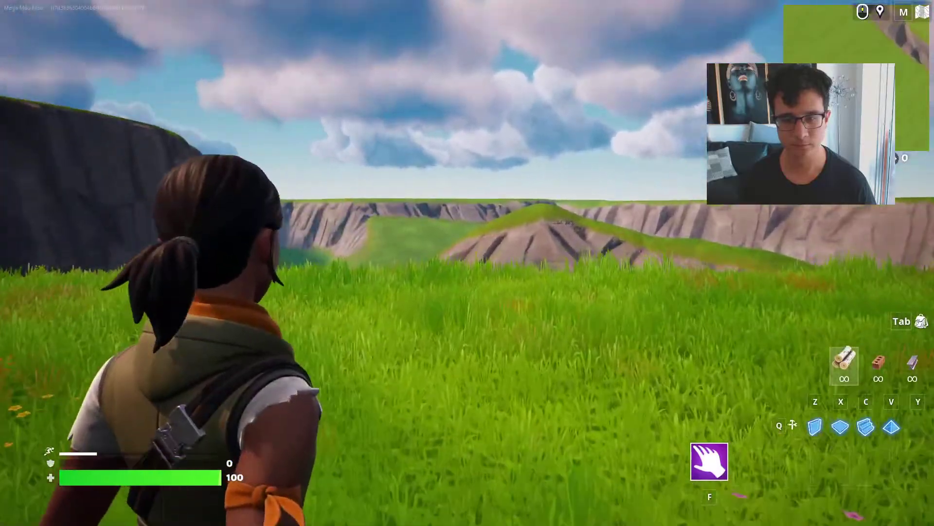
pyautogui.press('w')
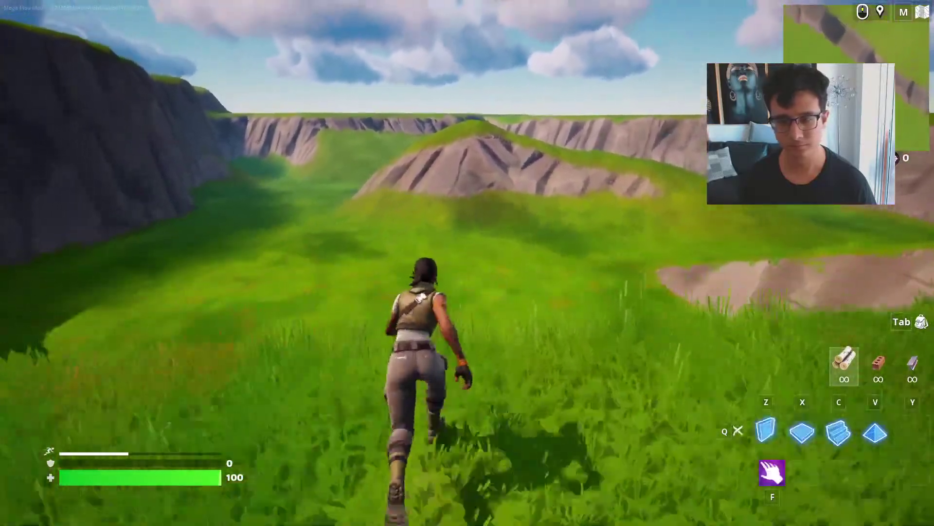
# Check the wooden wall preview in build mode, leave build mode and look into the inventory while crossing the hilltop
pyautogui.press('q')
pyautogui.press('w')
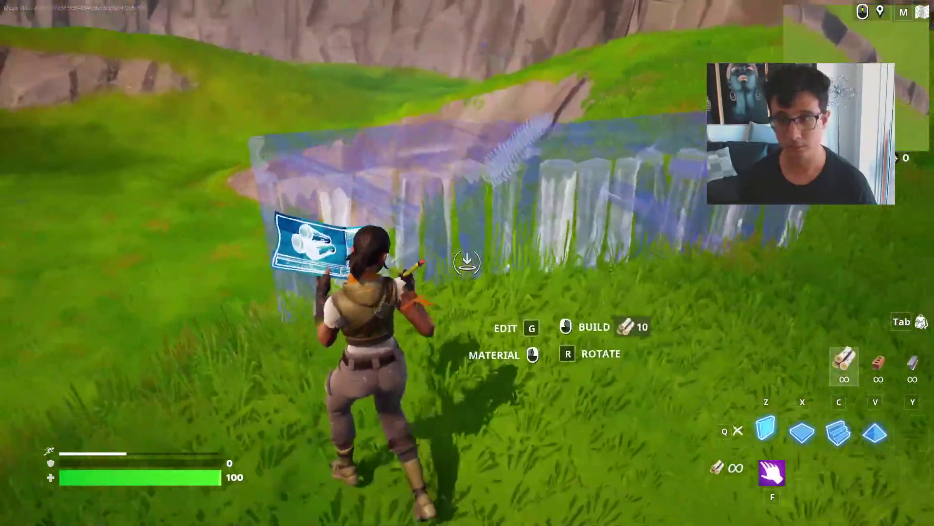
pyautogui.press('w')
pyautogui.press('q')
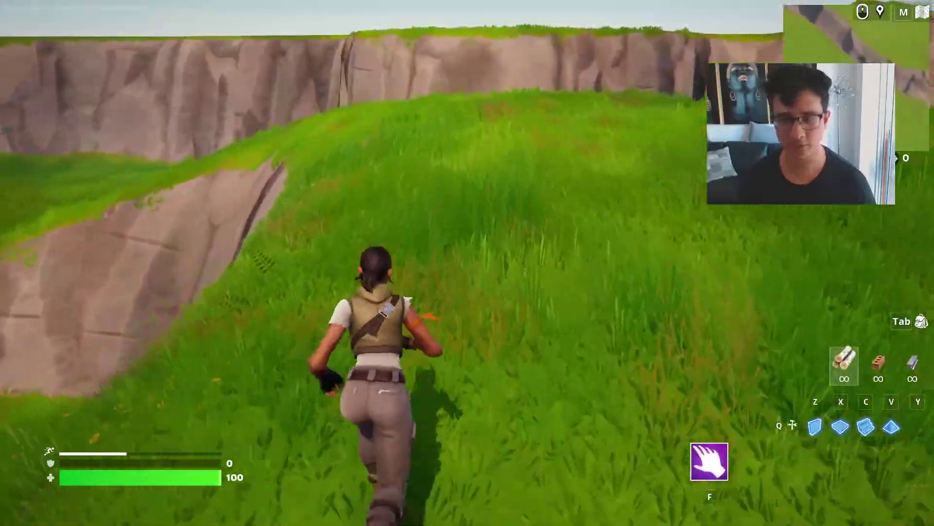
pyautogui.press('Tab')
pyautogui.press('Tab')
pyautogui.press('w')
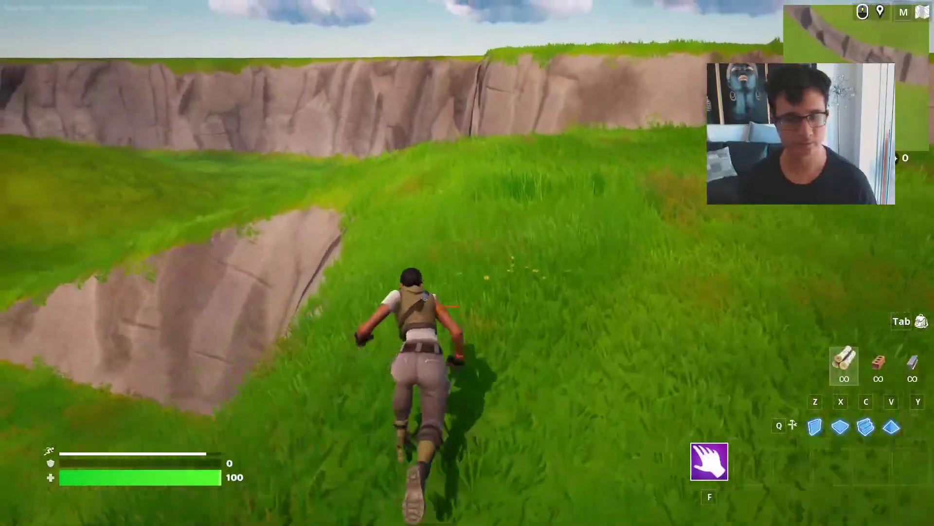
# Jump off the hill and run through the valley toward the next grassy slope to test the sculpted landscape
pyautogui.press('space')
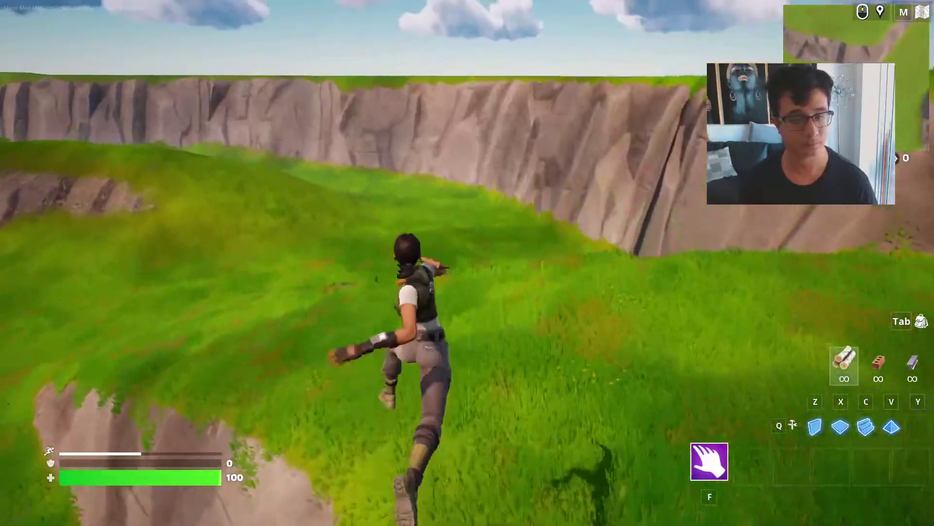
pyautogui.press('w')
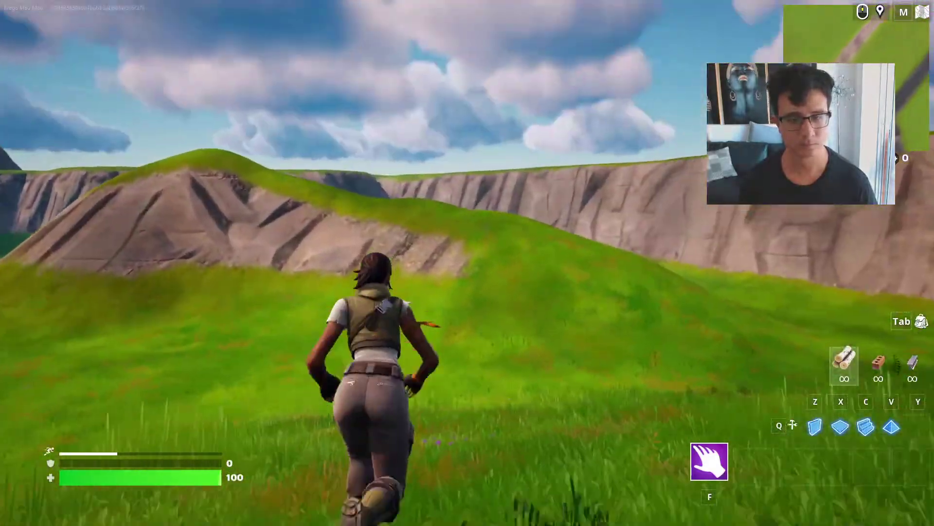
pyautogui.press('w')
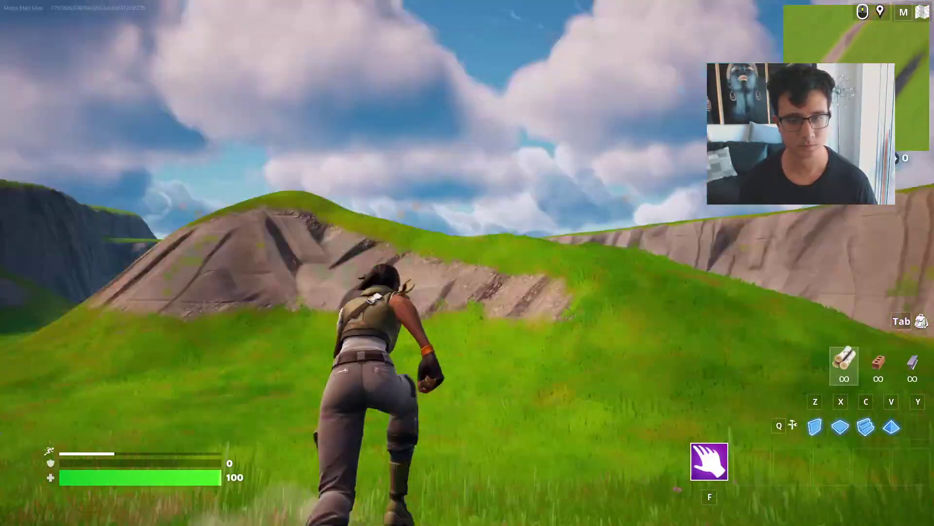
pyautogui.press('w')
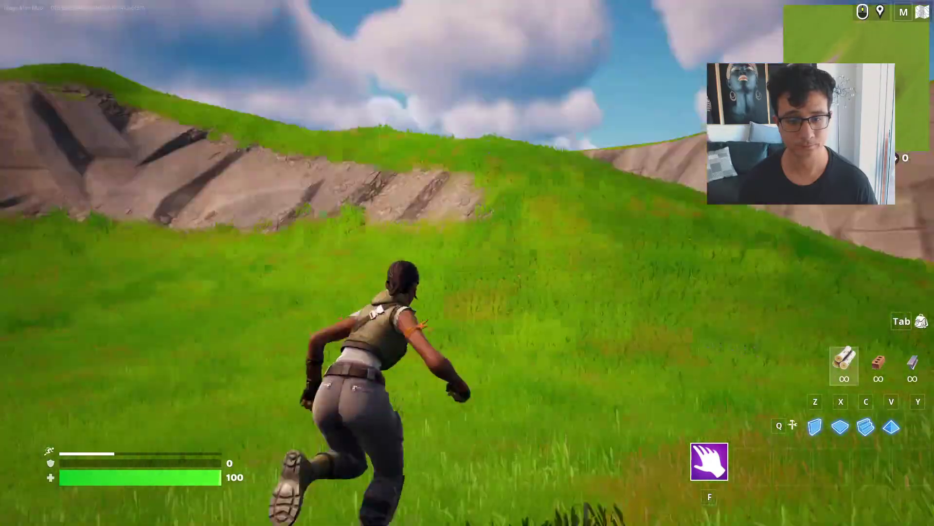
pyautogui.press('w')
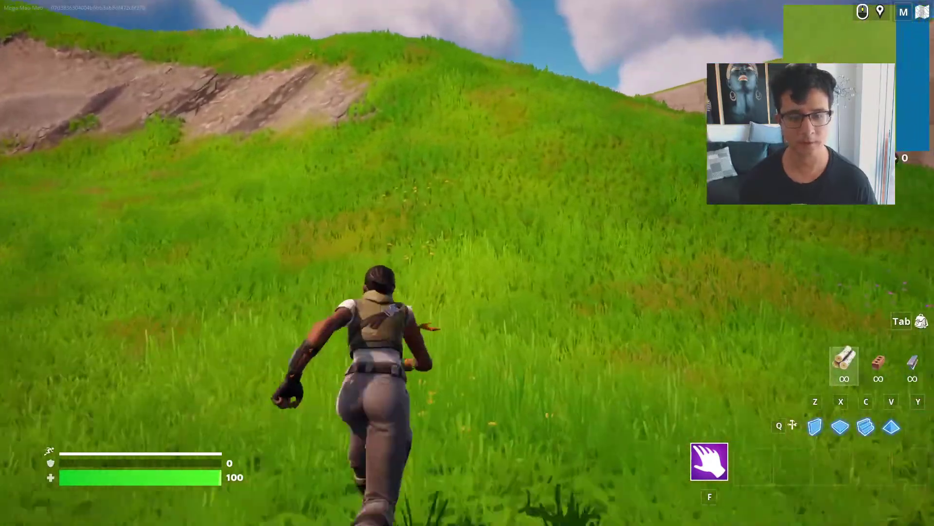
pyautogui.press('w')
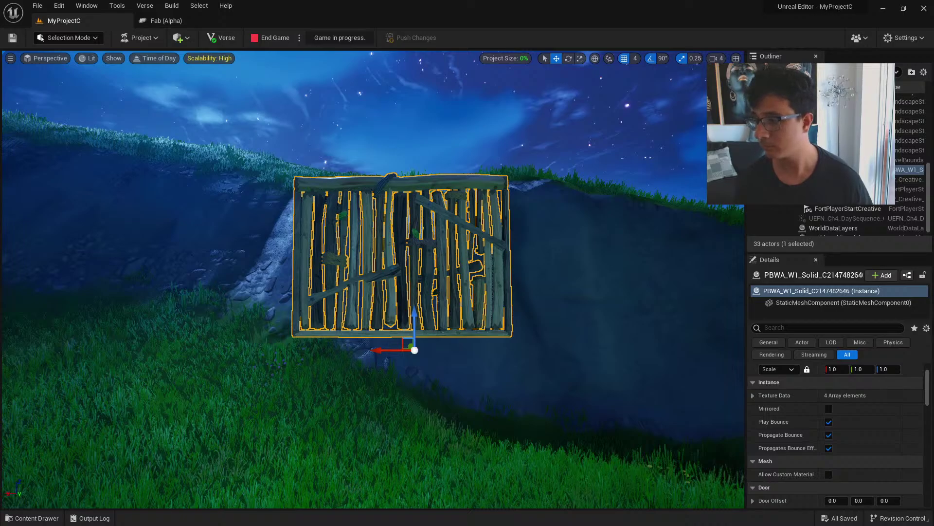
# In Unreal Editor, fly over the sculpted cliffs and valley to survey the landscape
pyautogui.moveTo(374, 279); pyautogui.dragTo(463, 357, button='right')
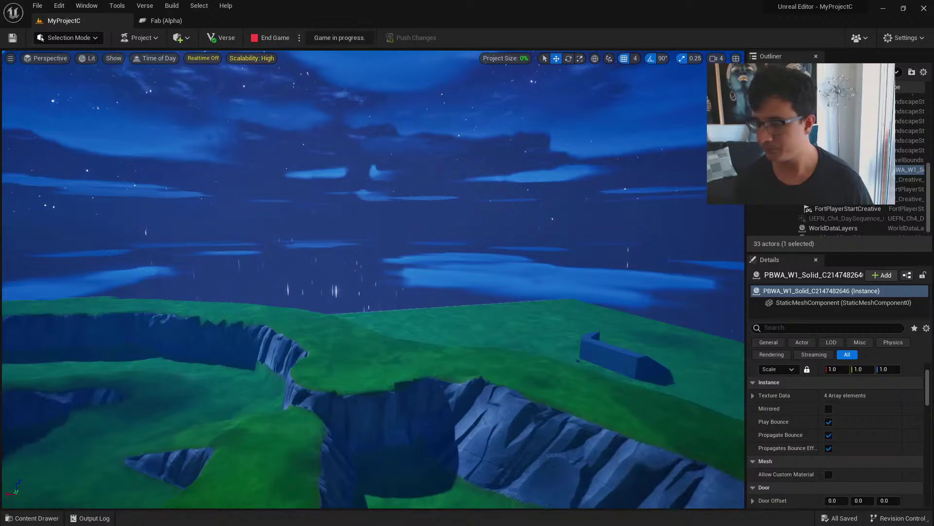
pyautogui.moveTo(327, 384); pyautogui.dragTo(347, 352, button='right')
pyautogui.moveTo(514, 289); pyautogui.dragTo(503, 309, button='right')
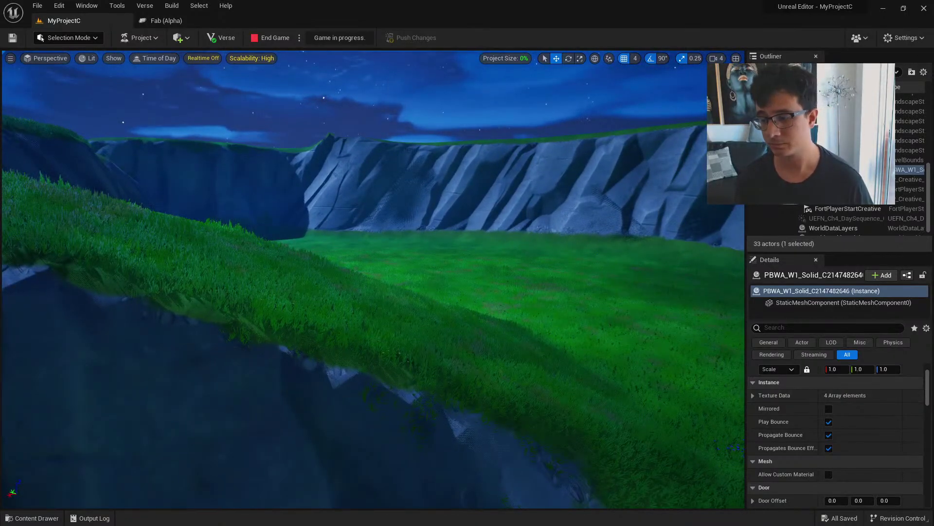
# Return to the Fortnite session and end the running game
pyautogui.hotkey('alt', 'Tab')
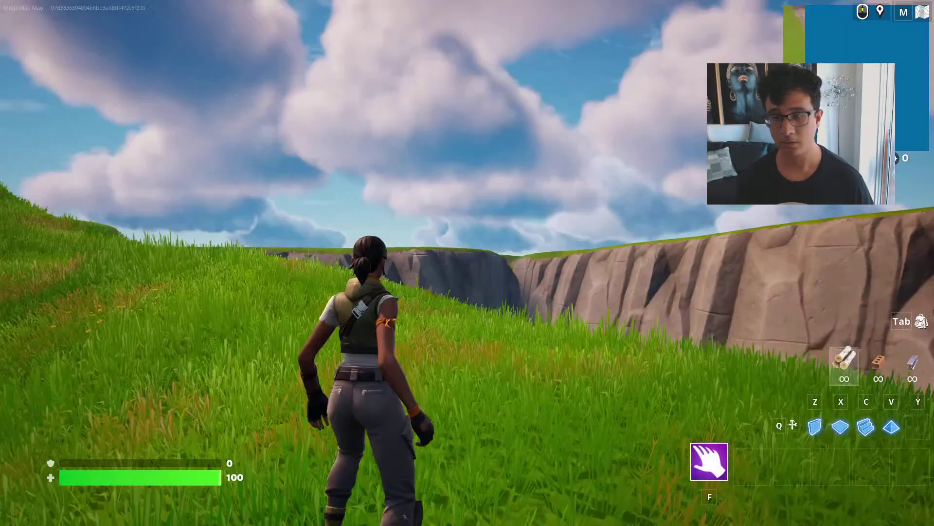
pyautogui.press('Escape')
pyautogui.click(220, 307)
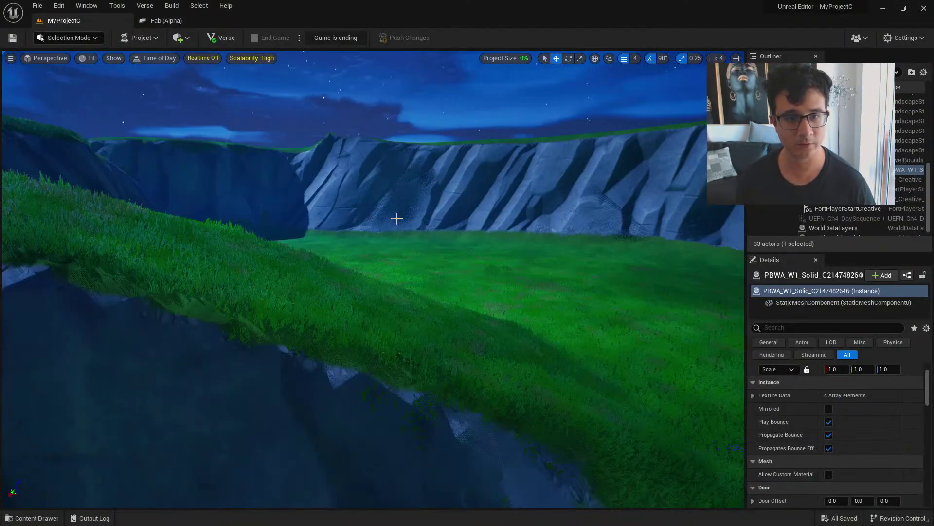
# In Unreal Editor, frame the valley beside the wooden wall and open the Fortnite Consumables content folder
pyautogui.press('s')
pyautogui.moveTo(437, 261); pyautogui.dragTo(393, 213, button='right')
pyautogui.press('w')
pyautogui.press('w')
pyautogui.press('s')
pyautogui.press('w')
pyautogui.hotkey('ctrl', 'space')
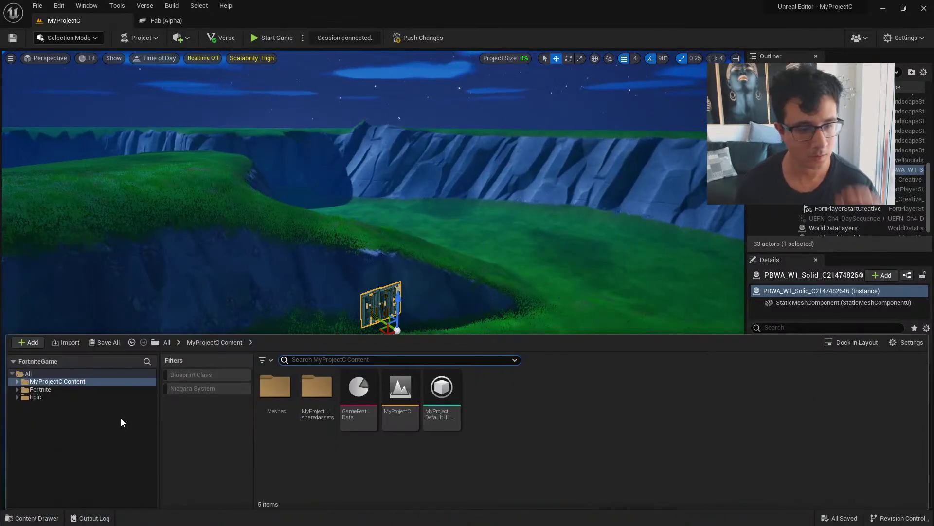
pyautogui.click(63, 390)
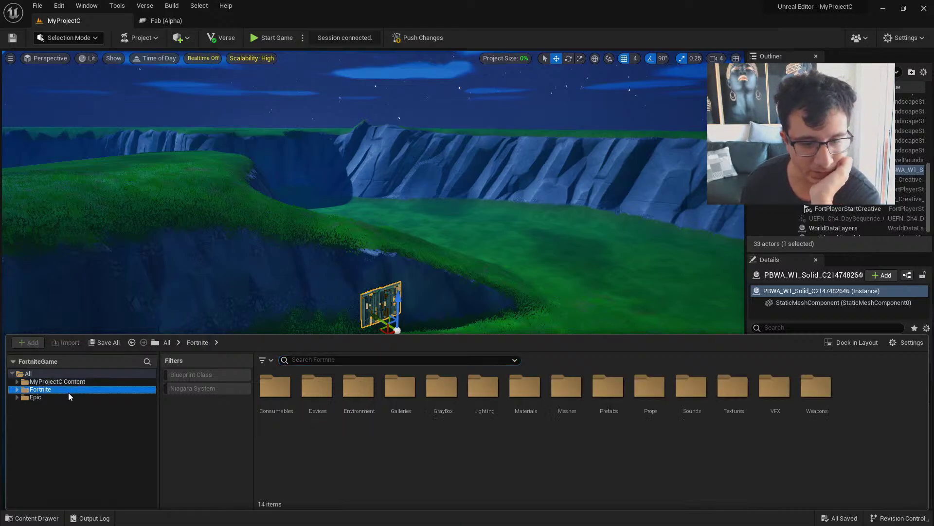
pyautogui.doubleClick(275, 387)
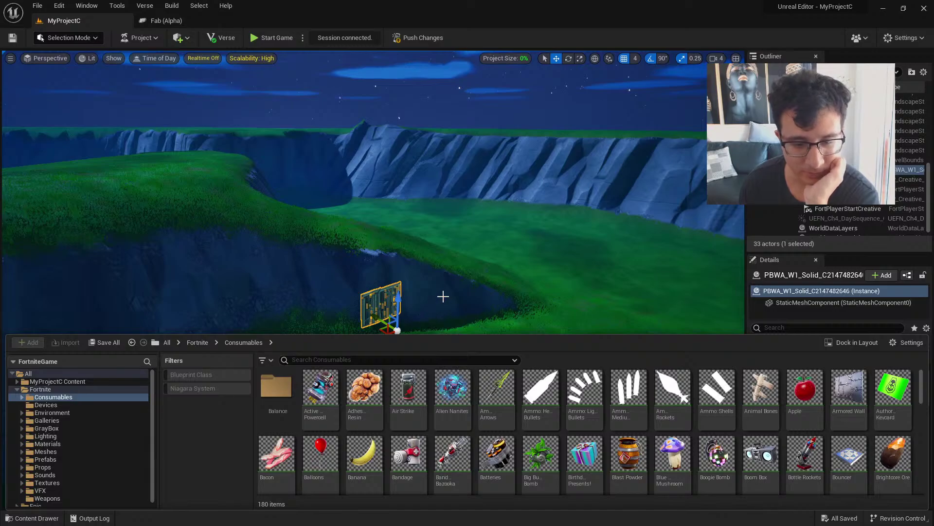
# Place an Active Powercell from the Consumables on the open grass in front of the cliff
pyautogui.moveTo(437, 298)
pyautogui.mouseDown()
pyautogui.moveTo(452, 263)
pyautogui.moveTo(440, 292)
pyautogui.mouseUp()
pyautogui.hotkey('ctrl', 'space')
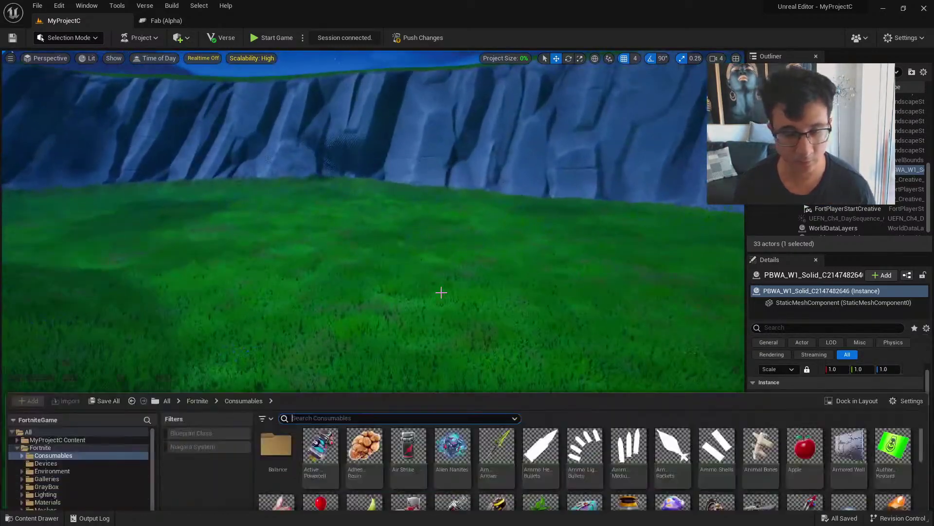
pyautogui.moveTo(320, 387); pyautogui.dragTo(392, 282)
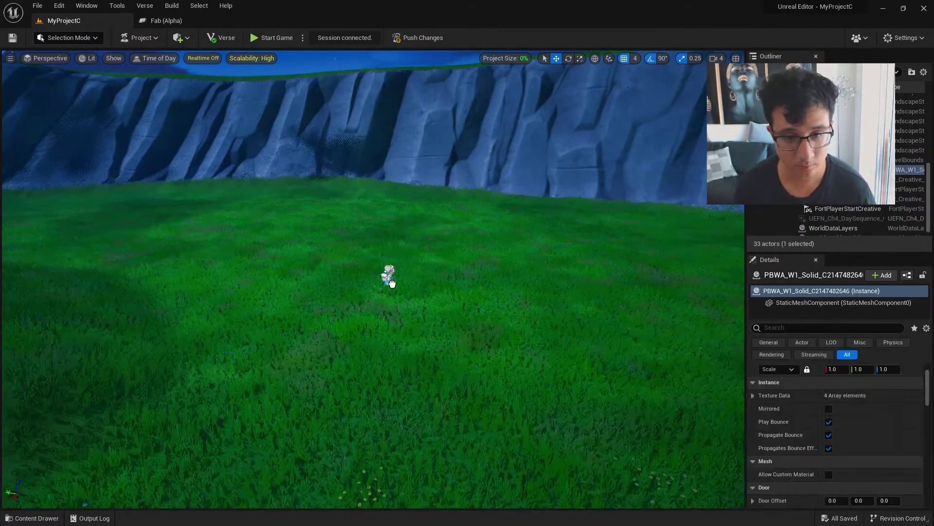
pyautogui.moveTo(457, 273); pyautogui.dragTo(473, 257)
# Focus on the Active Powercell and expand its Item List entry to examine the pickup settings
pyautogui.press('f')
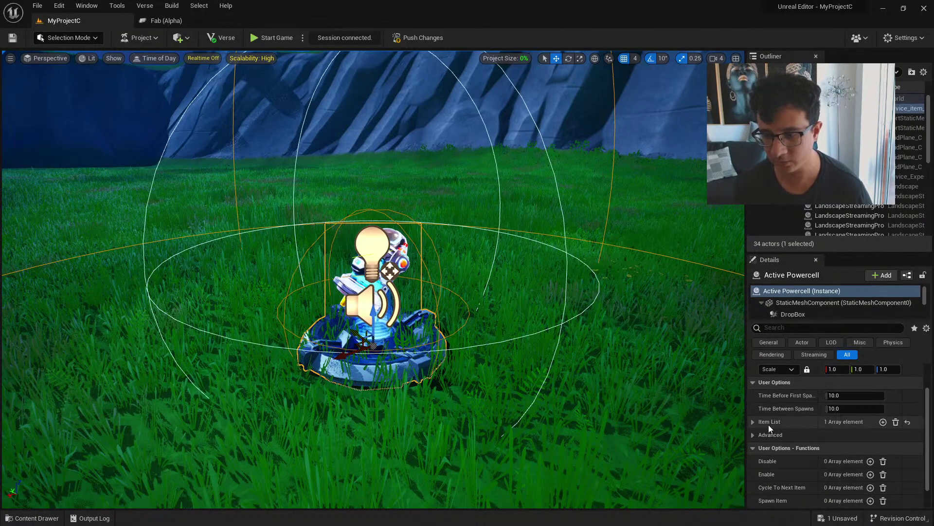
pyautogui.click(753, 422)
pyautogui.click(759, 434)
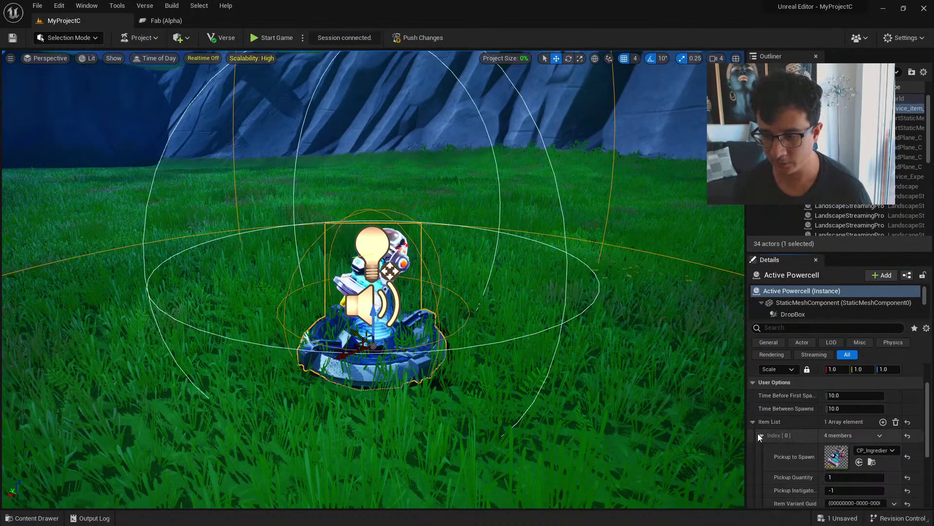
pyautogui.scroll(-1, 782, 453)
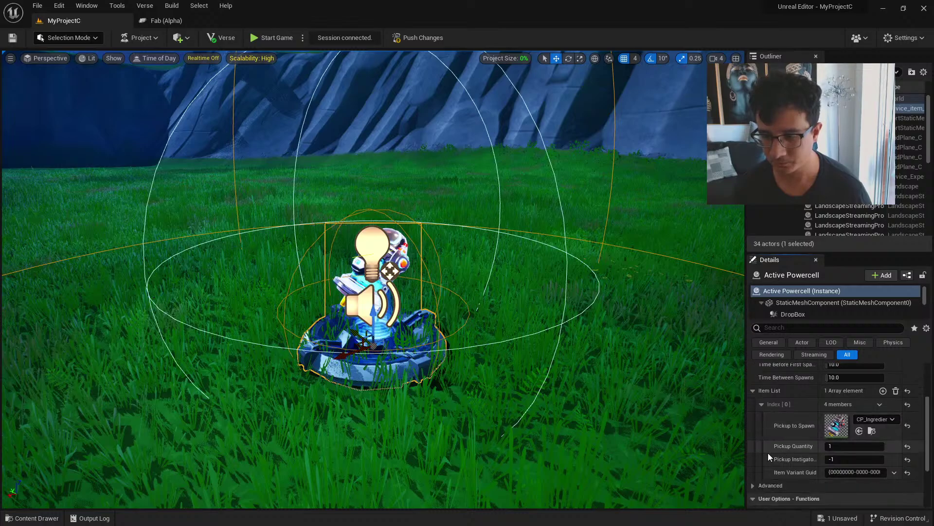
# Place an Ammo: Arrows consumable on the grass beside the Active Powercell
pyautogui.moveTo(495, 349); pyautogui.dragTo(543, 349, button='right')
pyautogui.hotkey('ctrl', 'space')
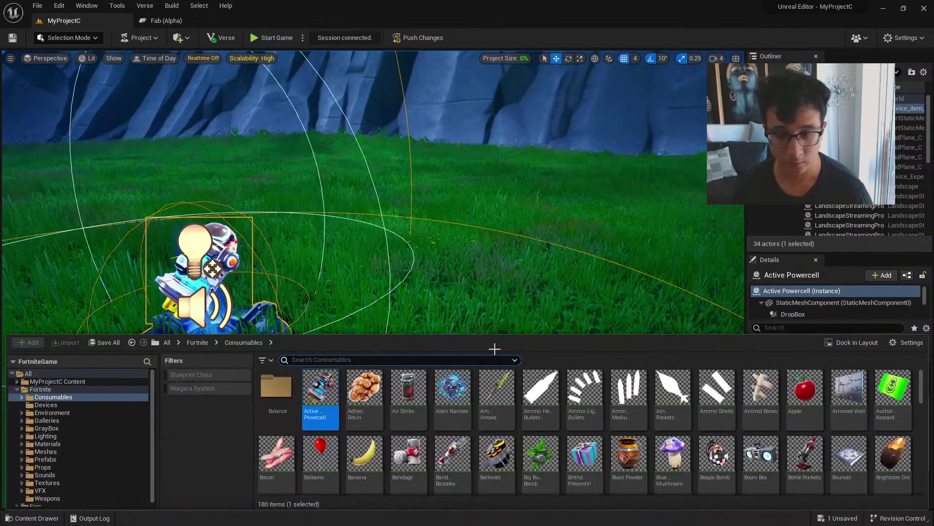
pyautogui.moveTo(496, 389); pyautogui.dragTo(497, 308)
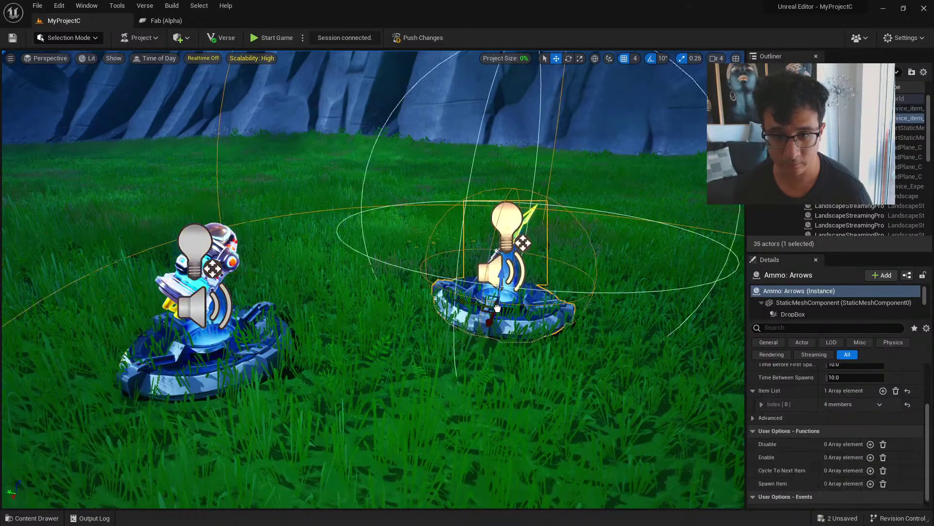
# Browse the Fortnite Consumables and open the Fortnite Devices content folder
pyautogui.moveTo(498, 308); pyautogui.dragTo(511, 328, button='right')
pyautogui.hotkey('ctrl', 'space')
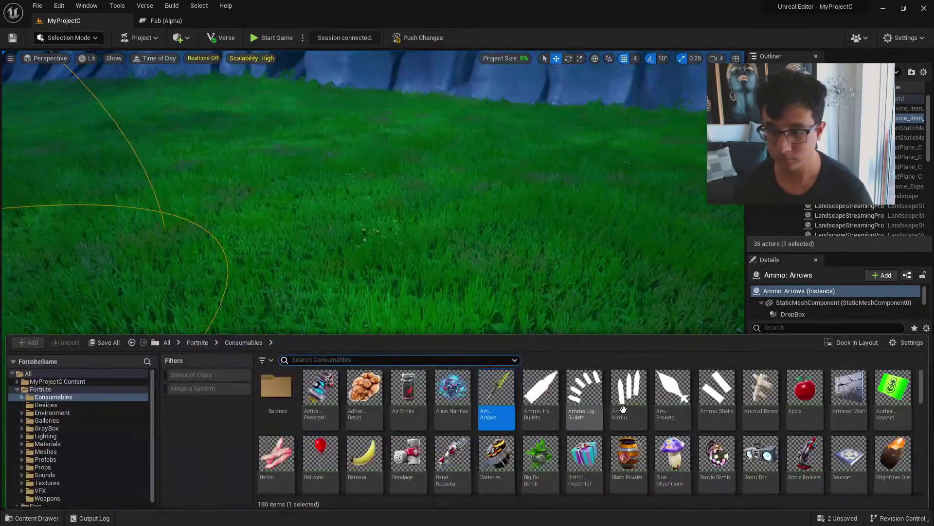
pyautogui.scroll(-4, 623, 408)
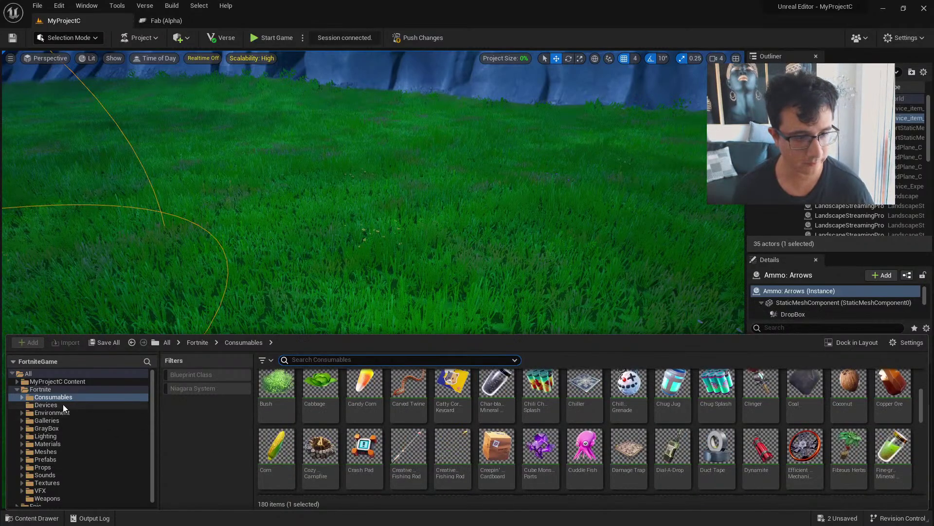
pyautogui.click(62, 404)
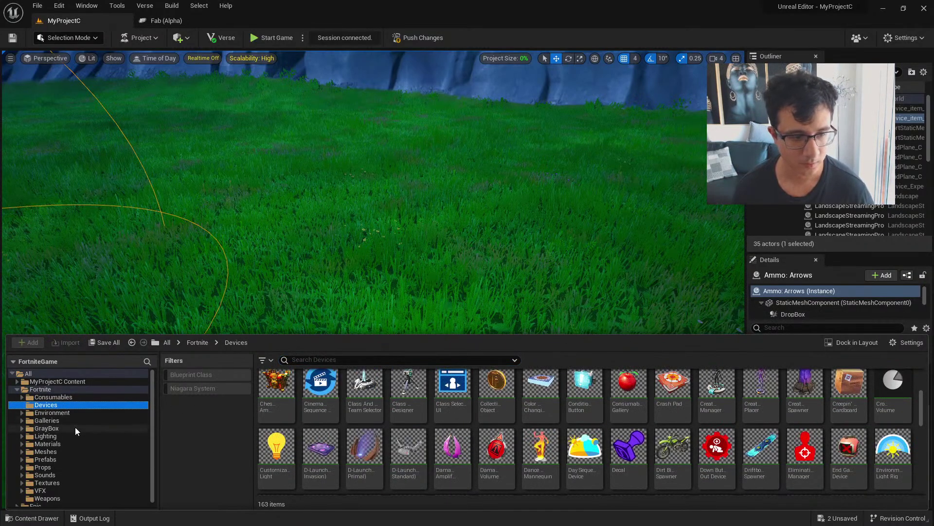
# Try out a Chest & Ammo Gallery on the grass, raising it above the ground, and delete it
pyautogui.click(277, 389)
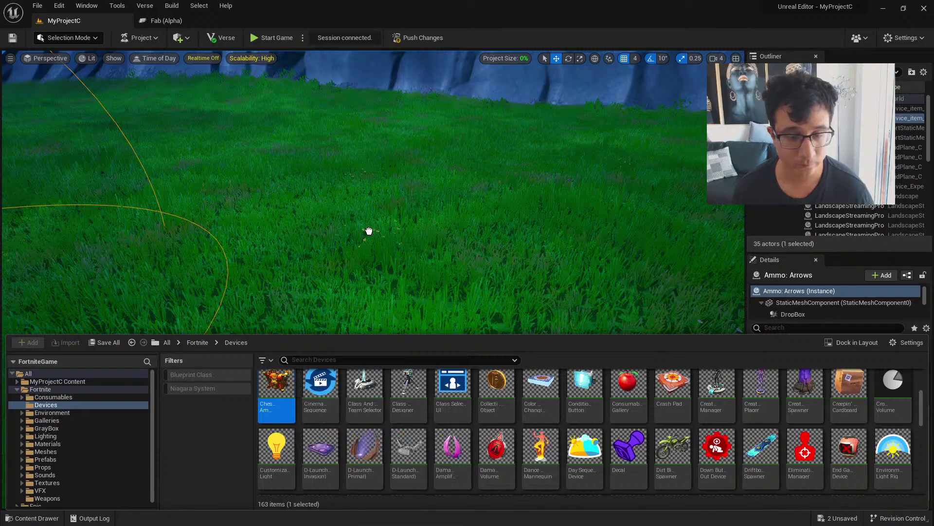
pyautogui.moveTo(369, 231); pyautogui.dragTo(450, 254)
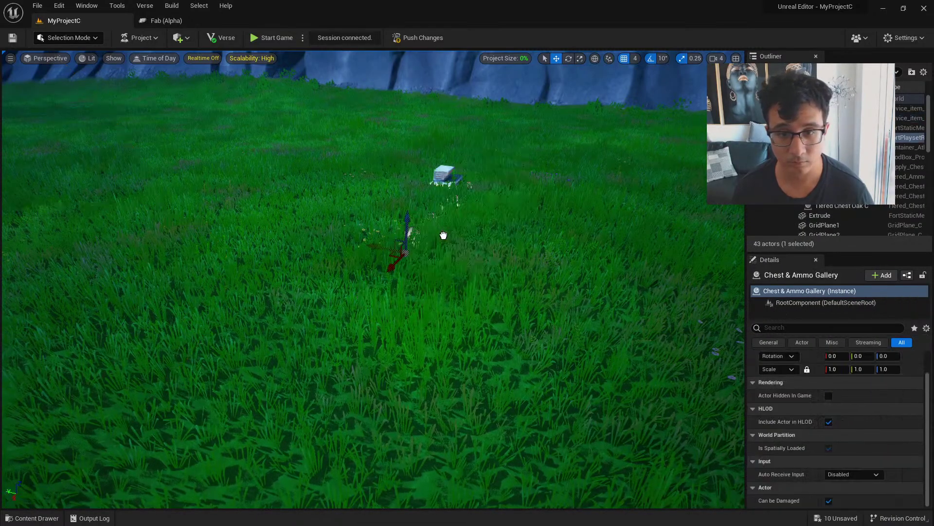
pyautogui.moveTo(407, 231); pyautogui.dragTo(411, 178)
pyautogui.hotkey('ctrl', 'z')
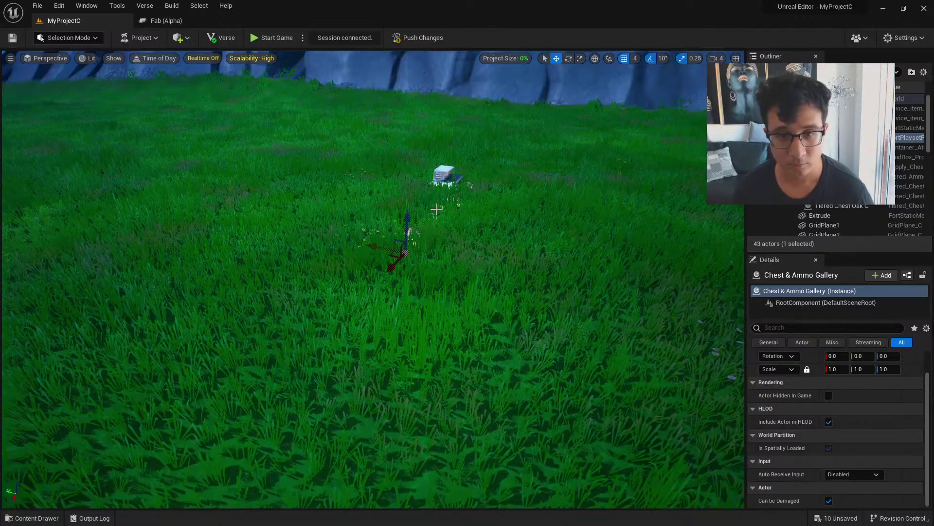
pyautogui.moveTo(438, 207)
pyautogui.mouseDown(button='right')
pyautogui.moveTo(452, 212)
pyautogui.moveTo(409, 203)
pyautogui.moveTo(455, 213)
pyautogui.moveTo(429, 209)
pyautogui.moveTo(434, 217)
pyautogui.moveTo(455, 210)
pyautogui.mouseUp(button='right')
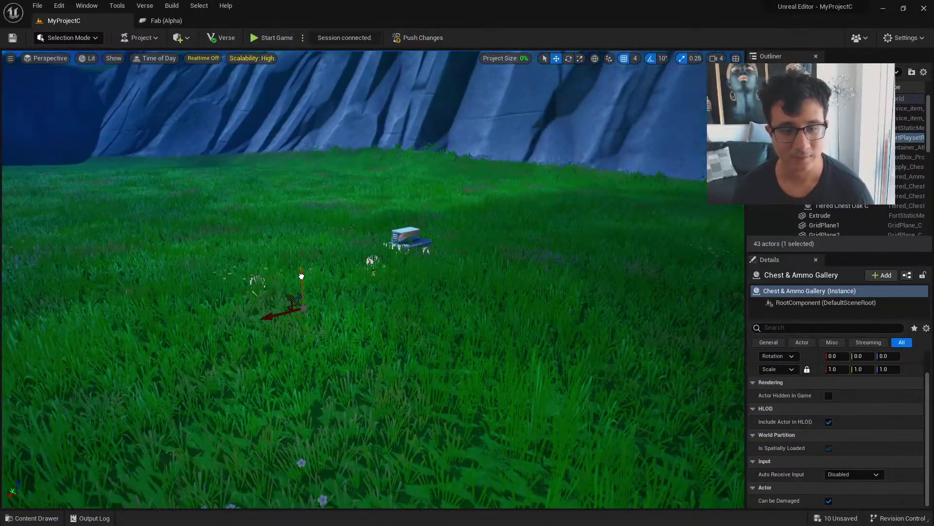
pyautogui.moveTo(301, 276); pyautogui.dragTo(307, 143)
pyautogui.moveTo(407, 237); pyautogui.dragTo(430, 294, button='right')
pyautogui.press('Delete')
# Place a Collectible Object coin from the Devices folder on the grass and raise it above the ground
pyautogui.hotkey('ctrl', 'space')
pyautogui.moveTo(489, 393); pyautogui.dragTo(314, 285)
pyautogui.press('f')
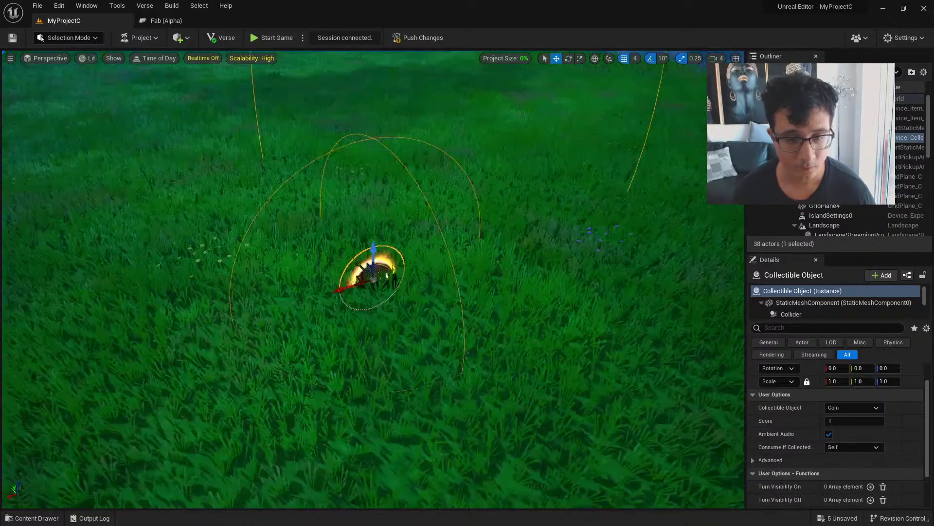
pyautogui.keyDown('alt'); pyautogui.moveTo(384, 295); pyautogui.dragTo(384, 214); pyautogui.keyUp('alt')
pyautogui.keyDown('alt'); pyautogui.moveTo(417, 271); pyautogui.dragTo(417, 291); pyautogui.keyUp('alt')
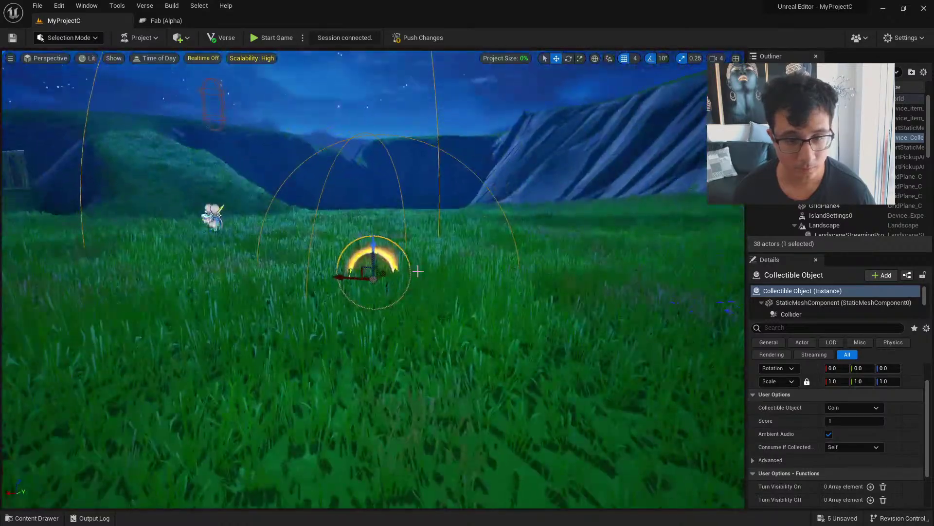
pyautogui.moveTo(374, 237); pyautogui.dragTo(373, 141)
# Place a Dirt Bike Spawner from the Devices folder on the open grass in the valley
pyautogui.moveTo(373, 280); pyautogui.dragTo(420, 243, button='right')
pyautogui.hotkey('ctrl', 'space')
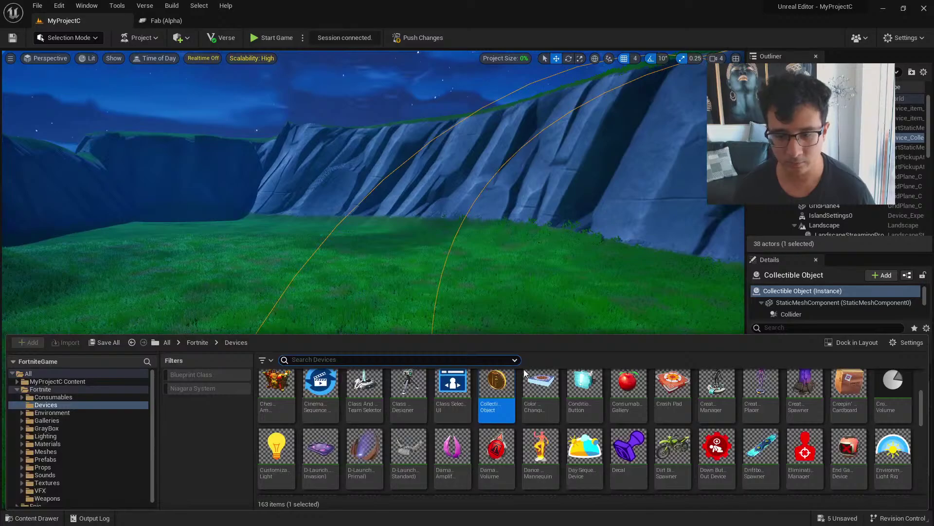
pyautogui.moveTo(663, 436); pyautogui.dragTo(377, 340)
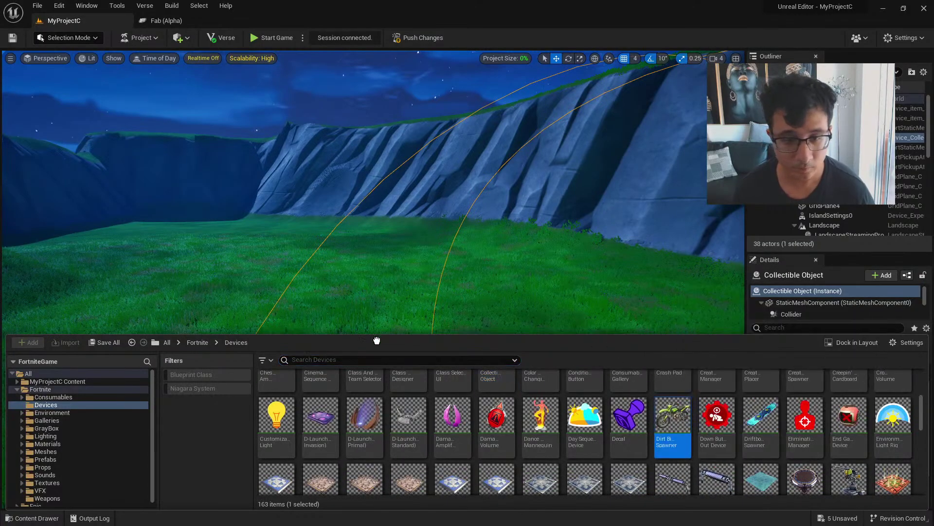
pyautogui.moveTo(368, 305); pyautogui.dragTo(463, 294)
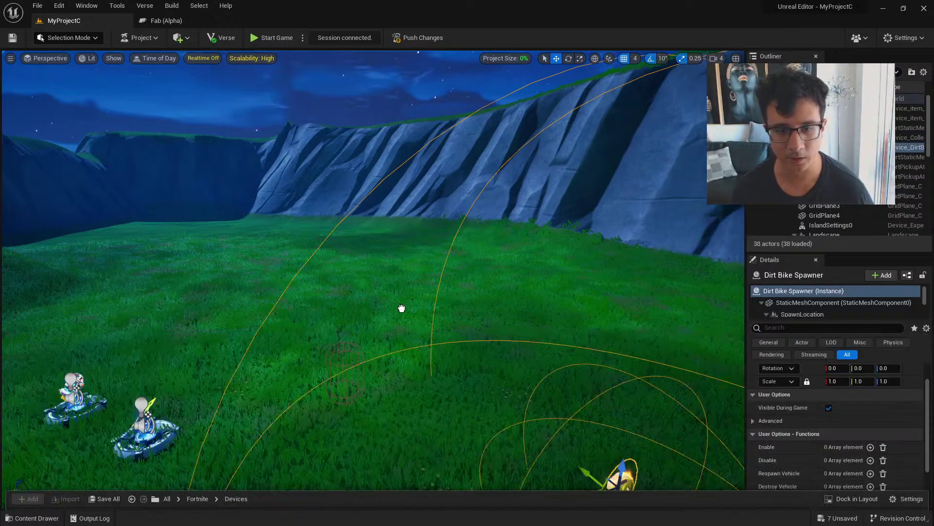
pyautogui.moveTo(401, 308); pyautogui.dragTo(360, 306)
pyautogui.moveTo(391, 304); pyautogui.dragTo(364, 301, button='right')
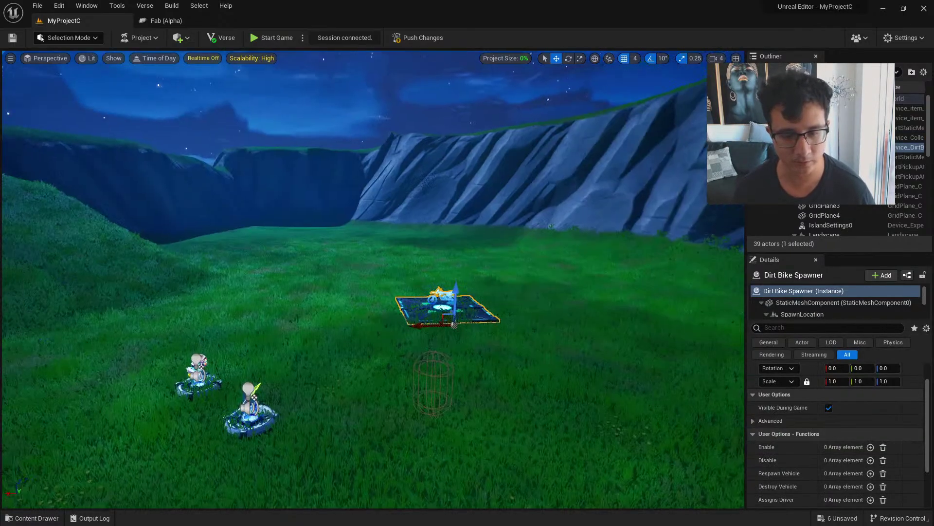
pyautogui.press('f')
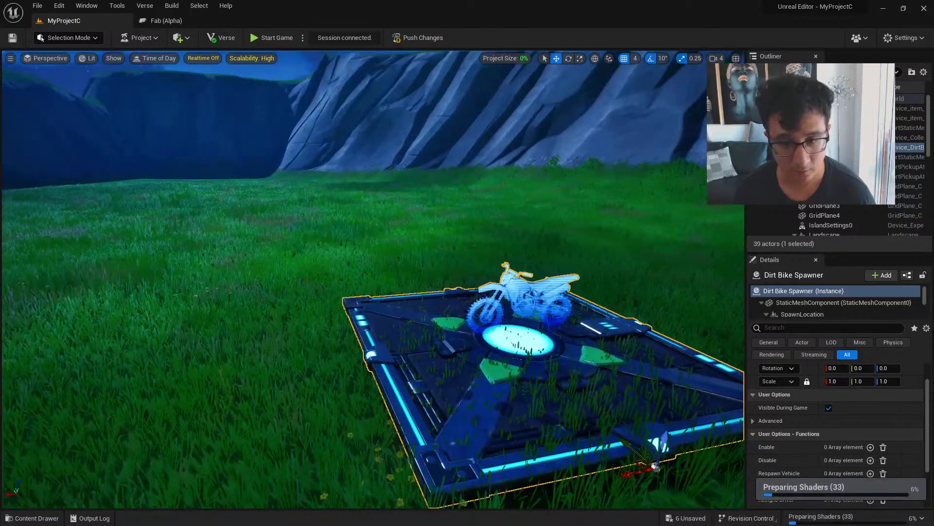
pyautogui.scroll(-10, 373, 292)
pyautogui.scroll(4, 374, 292)
pyautogui.moveTo(373, 292); pyautogui.dragTo(392, 303, button='right')
# Open the Background folder inside Fortnite's Environment Landscape content
pyautogui.hotkey('ctrl', 'space')
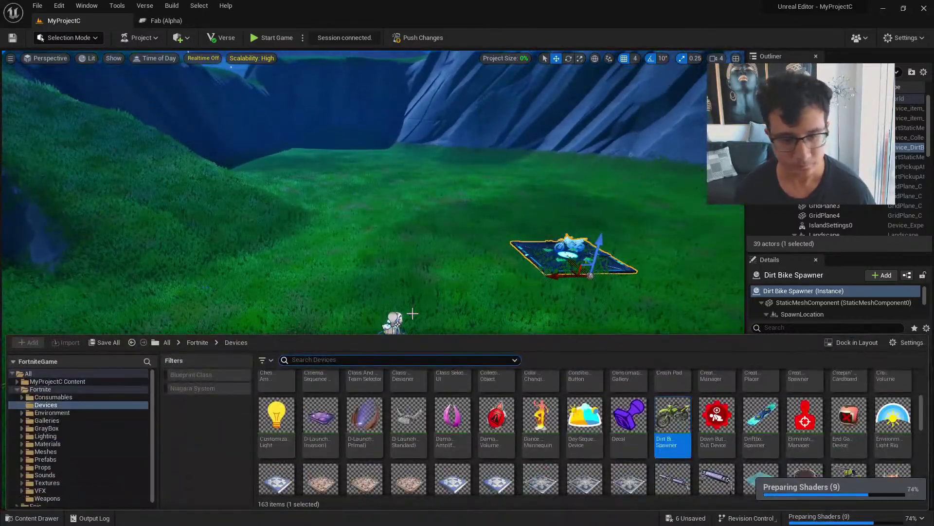
pyautogui.click(90, 413)
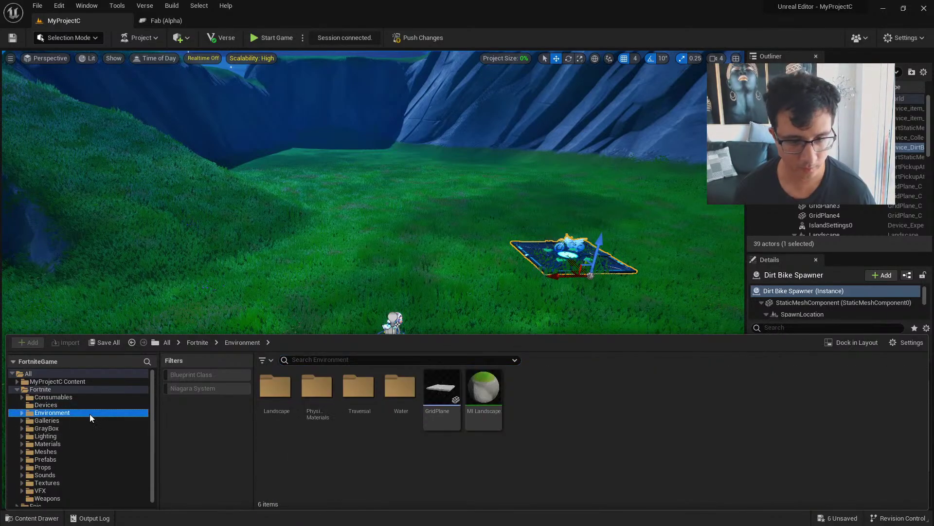
pyautogui.doubleClick(275, 388)
pyautogui.click(271, 394)
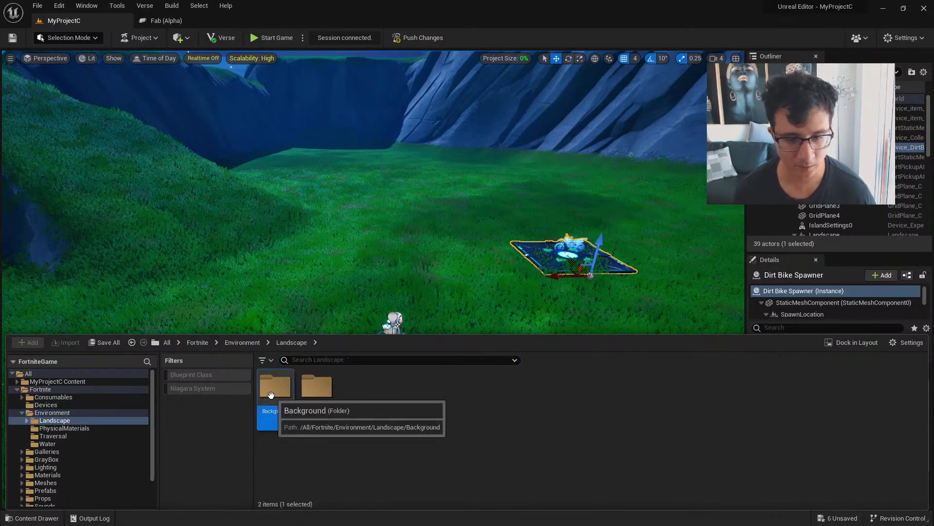
pyautogui.doubleClick(271, 394)
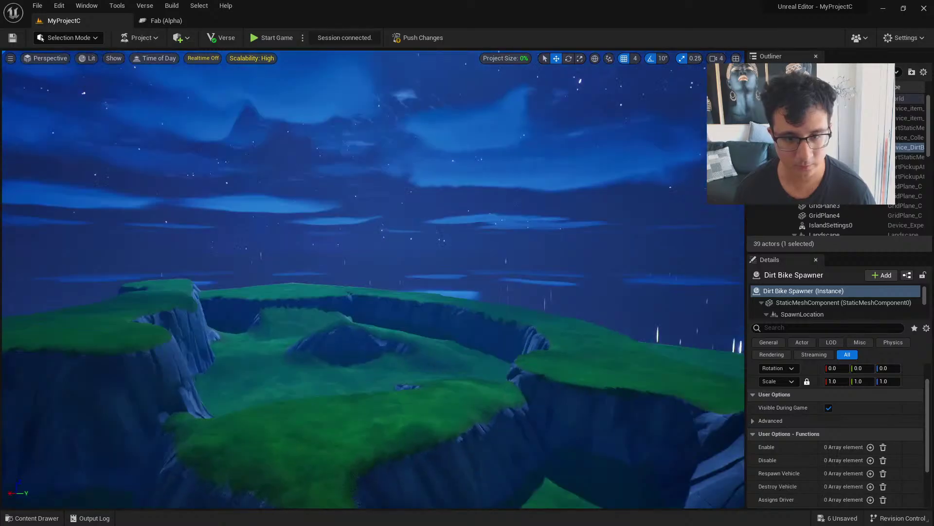
# Place the Mountain Temperate 03 backdrop at the far edge of the landscape and rotate it -30° about Z
pyautogui.hotkey('ctrl', 'space')
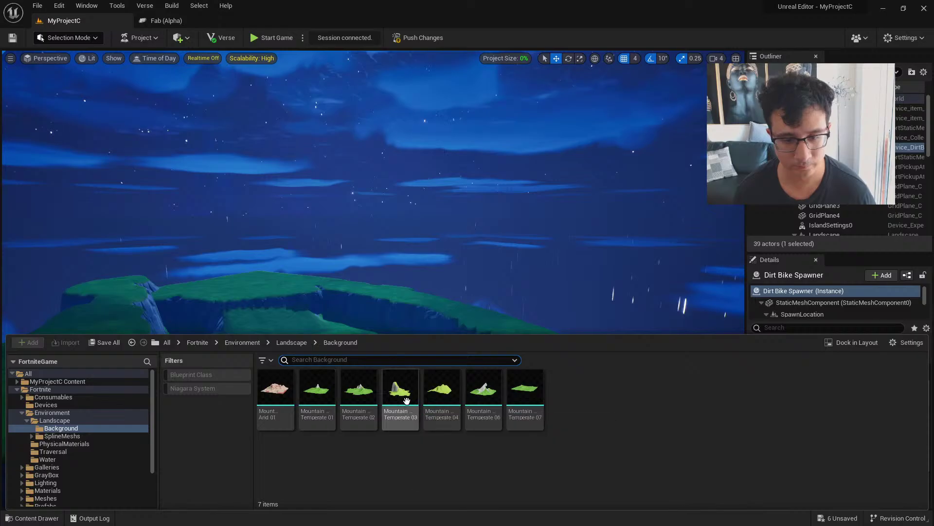
pyautogui.moveTo(406, 400); pyautogui.dragTo(355, 258)
pyautogui.scroll(-5, 354, 278)
pyautogui.press('e')
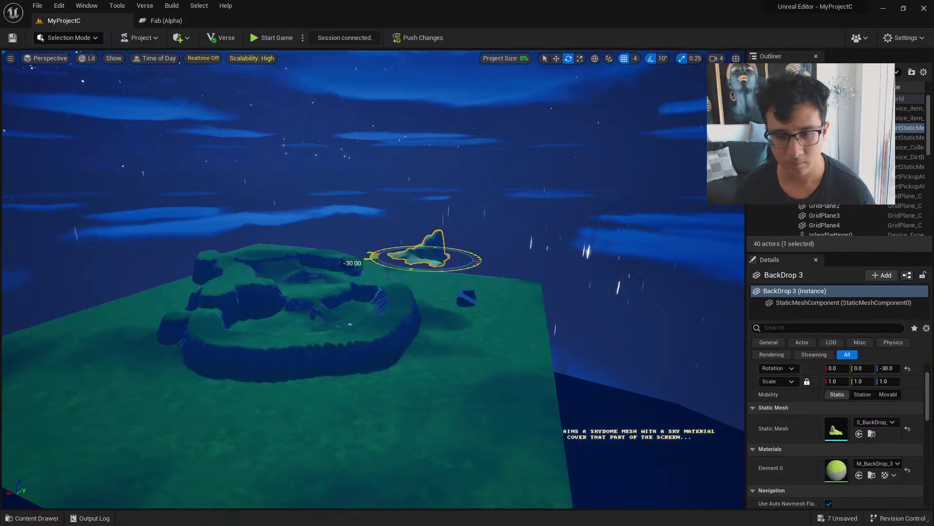
# Scale the mountain backdrop uniformly to 6.25
pyautogui.press('r')
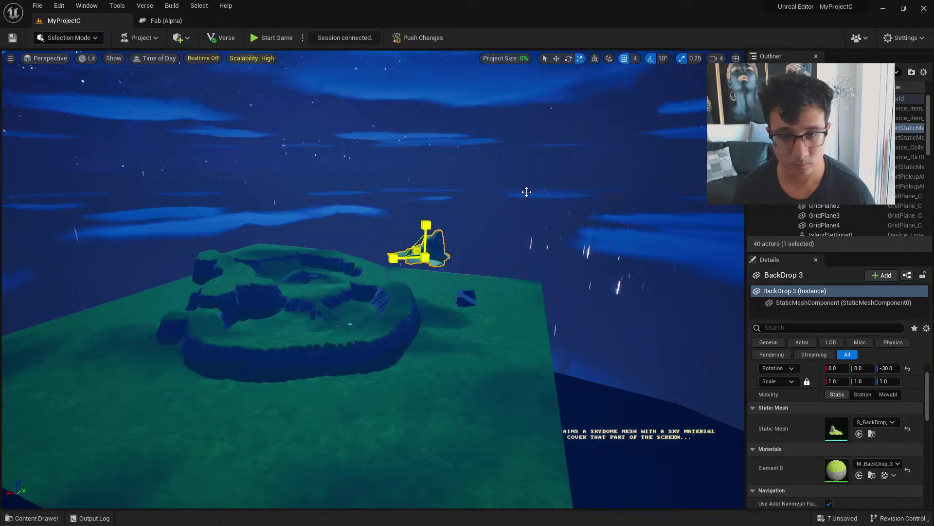
pyautogui.moveTo(527, 191)
pyautogui.mouseDown()
pyautogui.moveTo(501, 215)
pyautogui.moveTo(540, 185)
pyautogui.mouseUp()
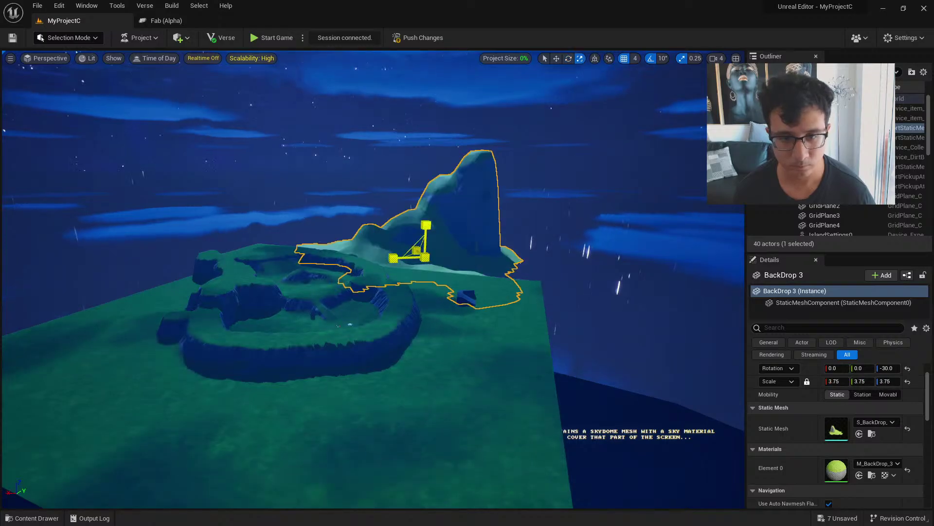
pyautogui.moveTo(388, 276); pyautogui.dragTo(440, 233)
# Move the mountain backdrop farther out behind the landscape's cliffs and check it from inside the valley
pyautogui.press('w')
pyautogui.moveTo(441, 234); pyautogui.dragTo(524, 270, button='right')
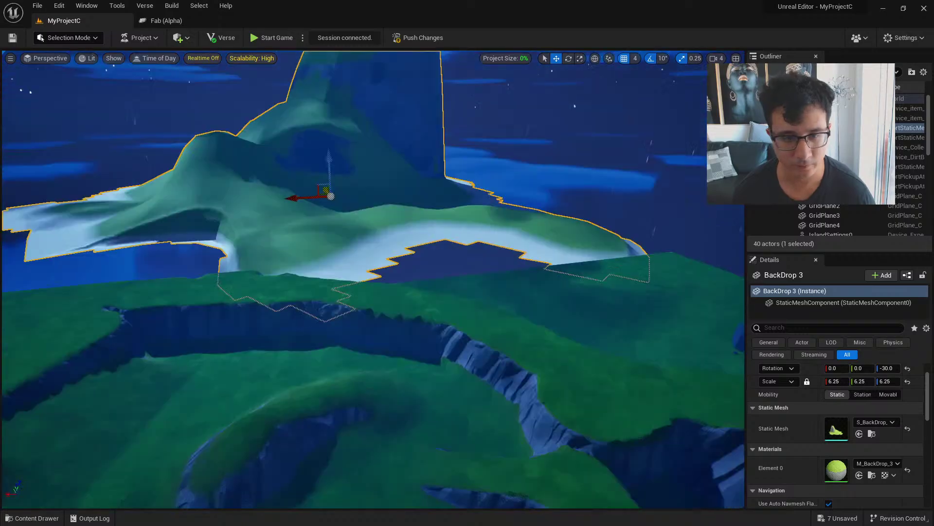
pyautogui.moveTo(326, 190); pyautogui.dragTo(300, 175)
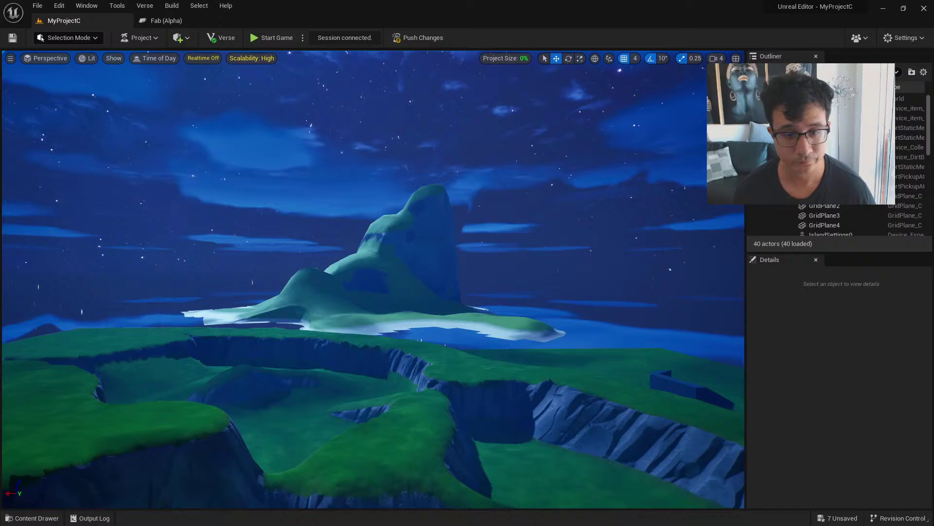
pyautogui.moveTo(373, 280); pyautogui.dragTo(375, 282, button='right')
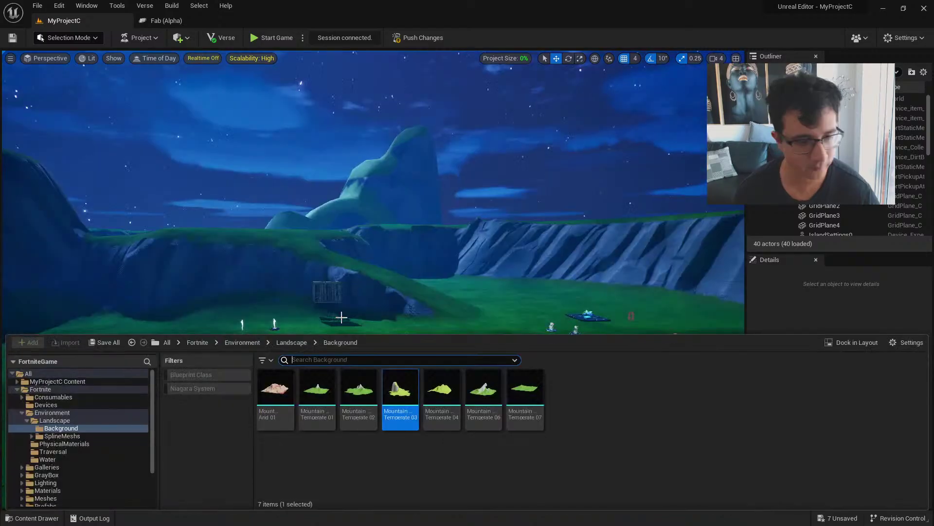
# Open the SplineMeshs folder of road pieces and frame the valley grass near the Dirt Bike Spawner
pyautogui.click(77, 436)
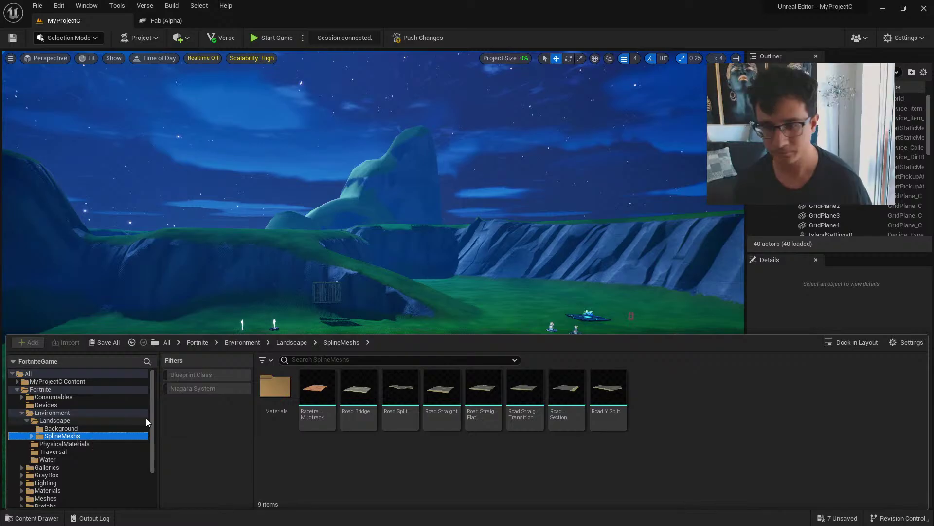
pyautogui.rightClick(326, 322)
pyautogui.moveTo(405, 296); pyautogui.dragTo(405, 336, button='right')
pyautogui.hotkey('ctrl', 'space')
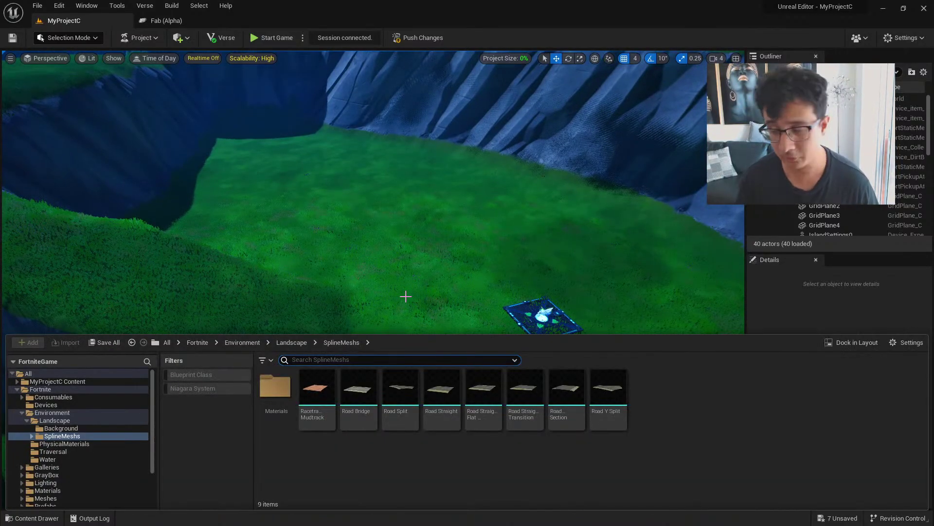
# Examine the Dirt Bike Spawner up close and from a distance against the cliffs and mountain backdrop
pyautogui.moveTo(477, 273); pyautogui.dragTo(455, 250, button='right')
pyautogui.press('w')
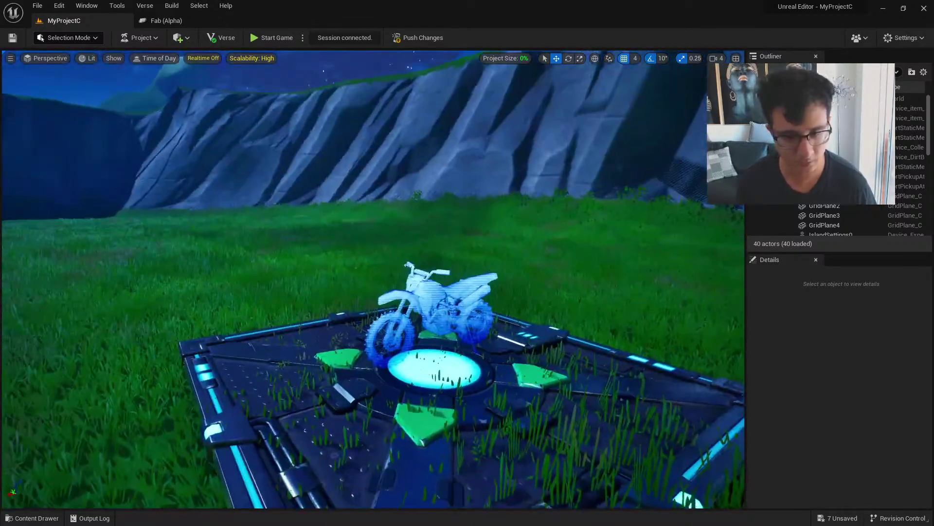
pyautogui.click(454, 251)
pyautogui.click(452, 297)
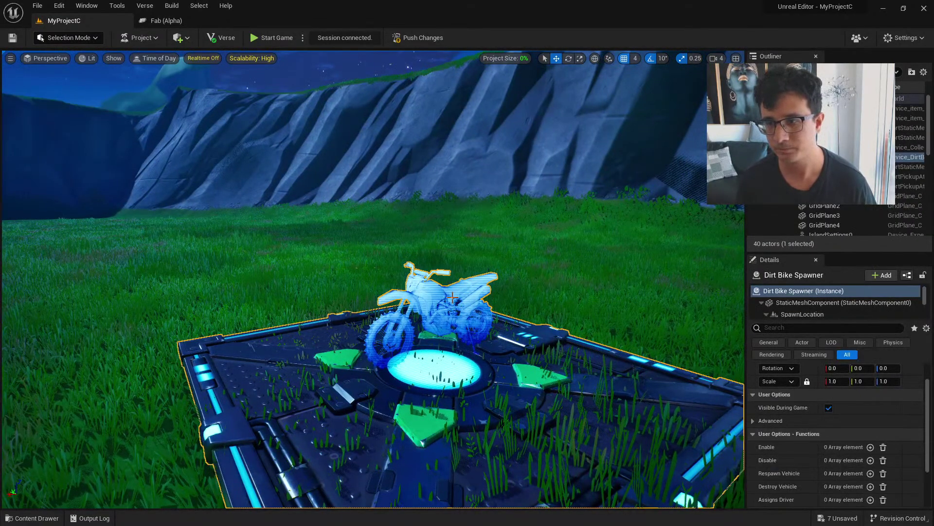
pyautogui.moveTo(477, 326); pyautogui.dragTo(429, 302, button='right')
pyautogui.press('w')
pyautogui.press('s')
pyautogui.press('w')
pyautogui.click(351, 210)
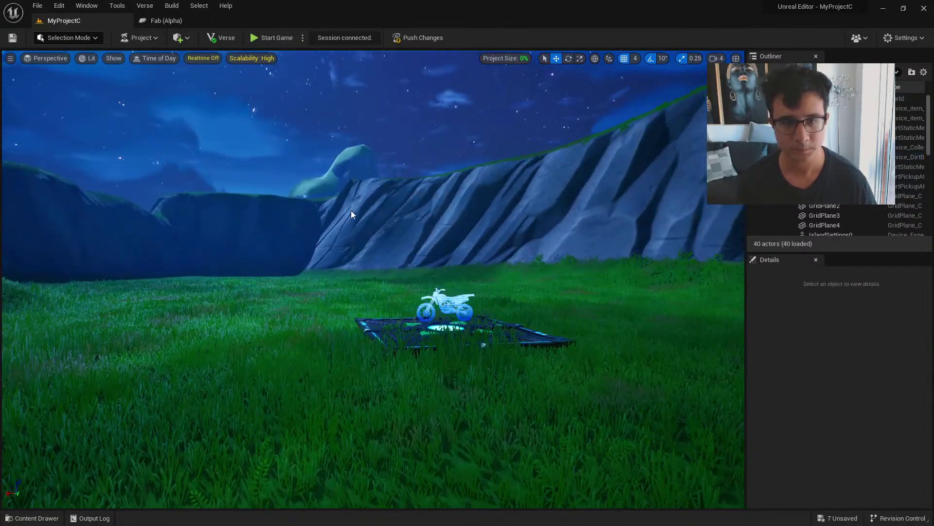
pyautogui.moveTo(352, 210); pyautogui.dragTo(348, 244, button='right')
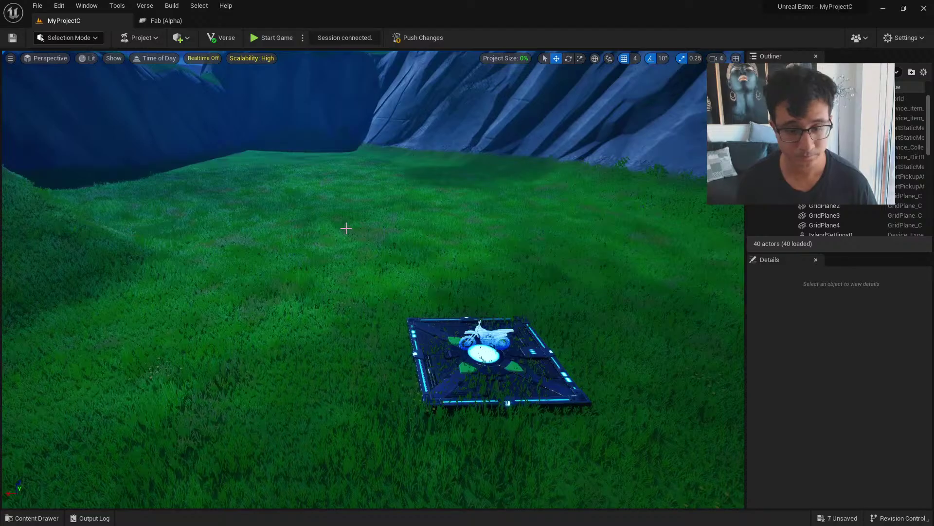
# Place a Road Split mesh on the valley grass and inspect it in wireframe view
pyautogui.hotkey('ctrl', 'space')
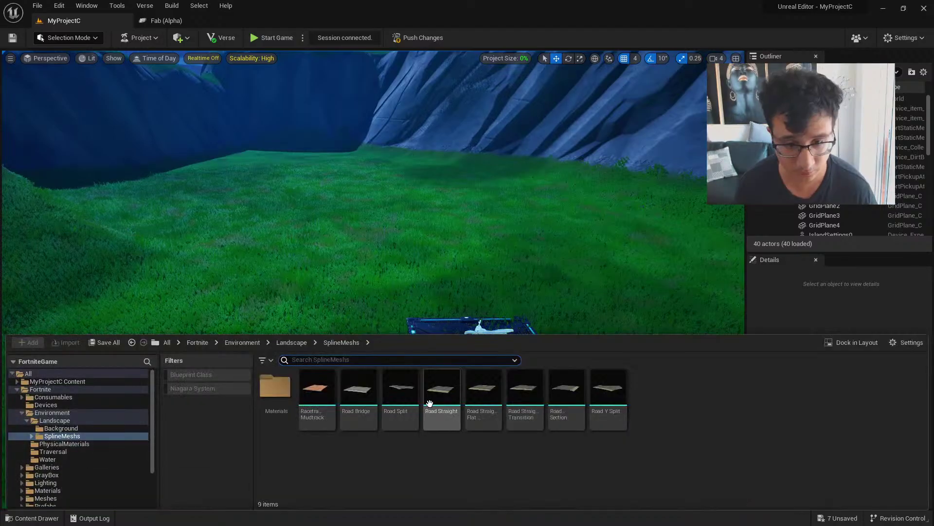
pyautogui.moveTo(430, 403); pyautogui.dragTo(646, 251)
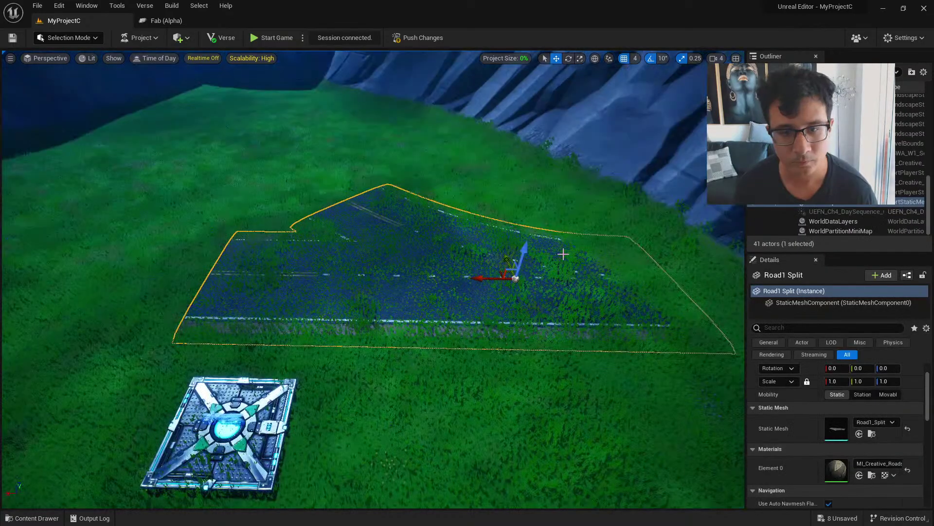
pyautogui.moveTo(563, 254); pyautogui.dragTo(506, 253, button='right')
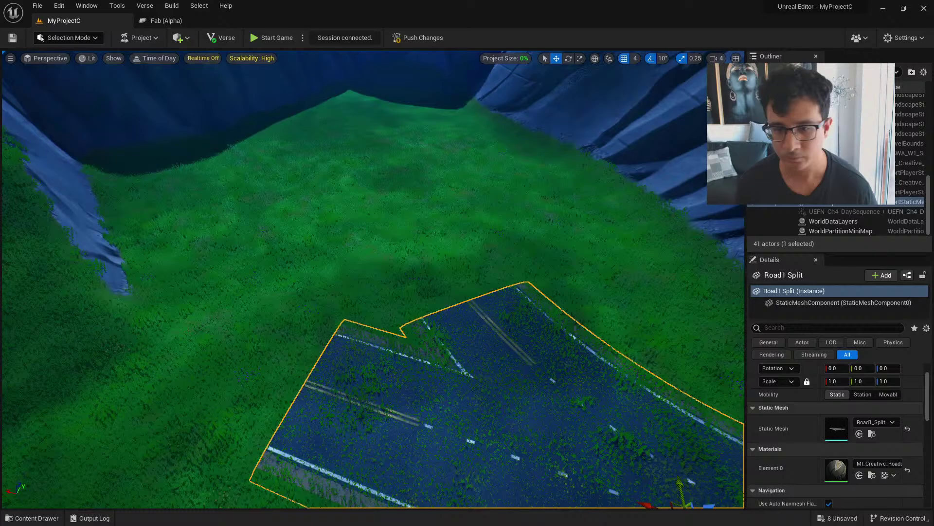
pyautogui.hotkey('alt', '2')
pyautogui.press('f')
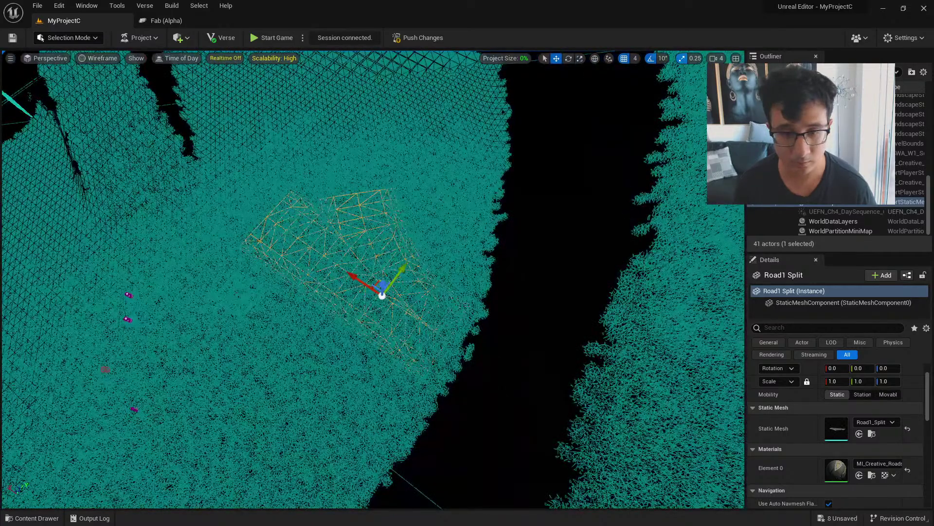
# Return the scene to lit view, check the Road Split mesh on the valley grass, and delete it
pyautogui.hotkey('alt', '4')
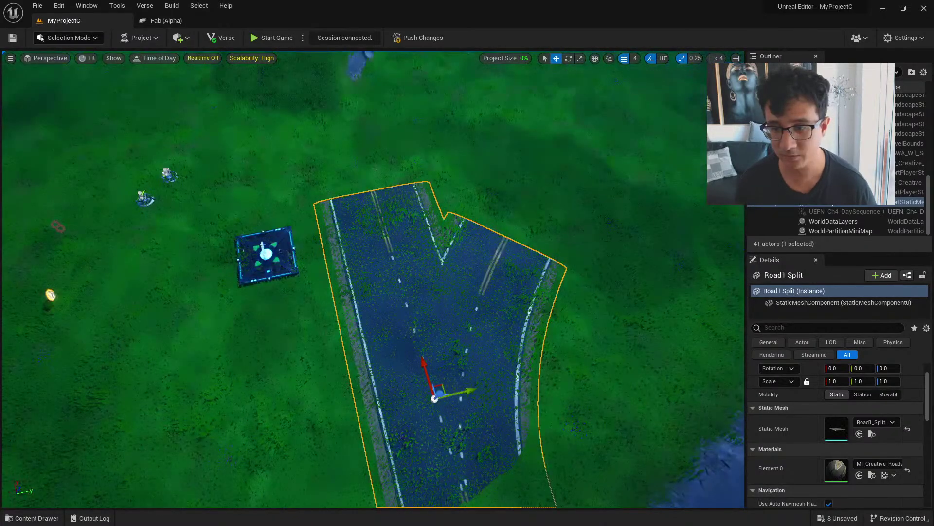
pyautogui.moveTo(373, 279); pyautogui.dragTo(273, 263, button='right')
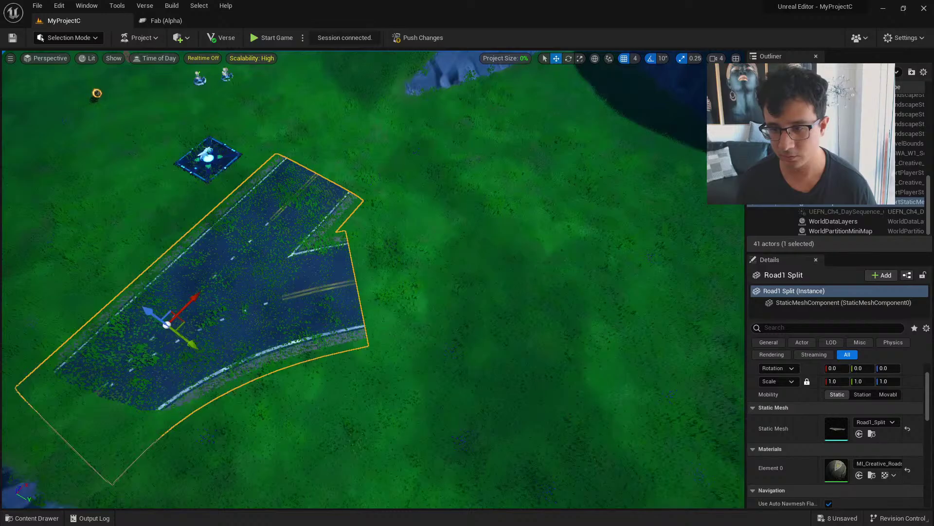
pyautogui.scroll(-3, 837, 438)
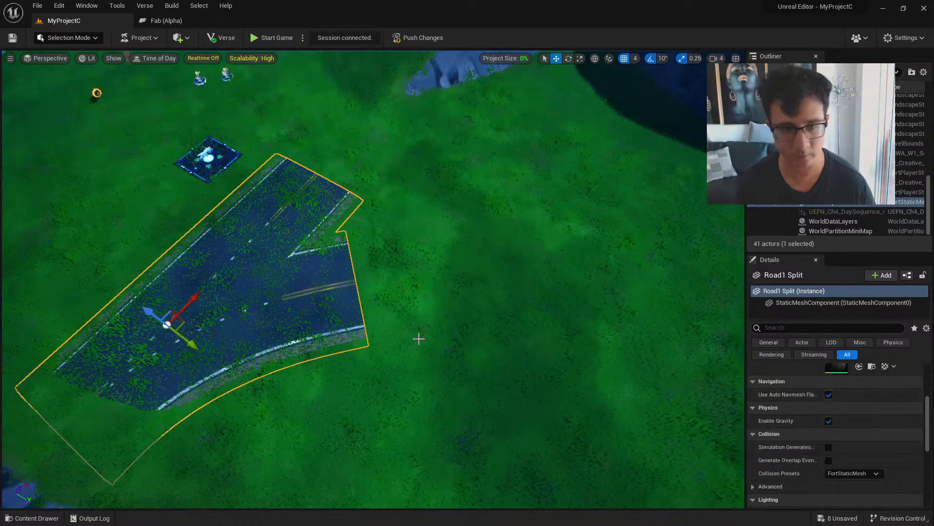
pyautogui.moveTo(419, 338); pyautogui.dragTo(390, 317, button='right')
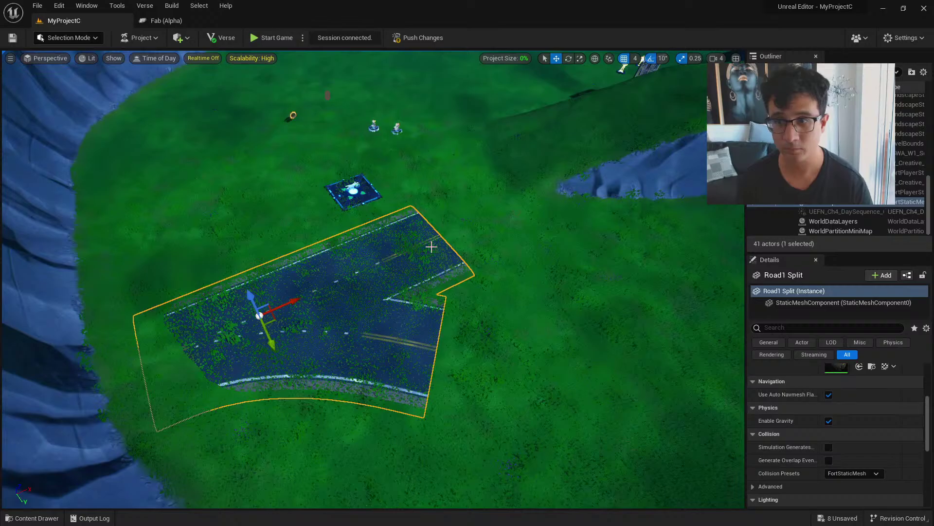
pyautogui.press('Delete')
# Try out two Racetrack Mudtrack pieces on the grass beside the Dirt Bike Spawner and delete both
pyautogui.hotkey('ctrl', 'space')
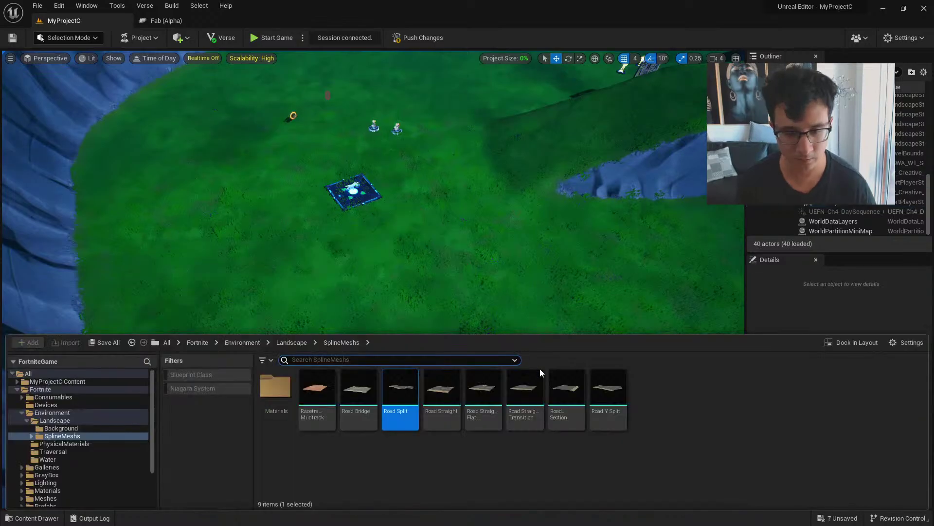
pyautogui.click(317, 389)
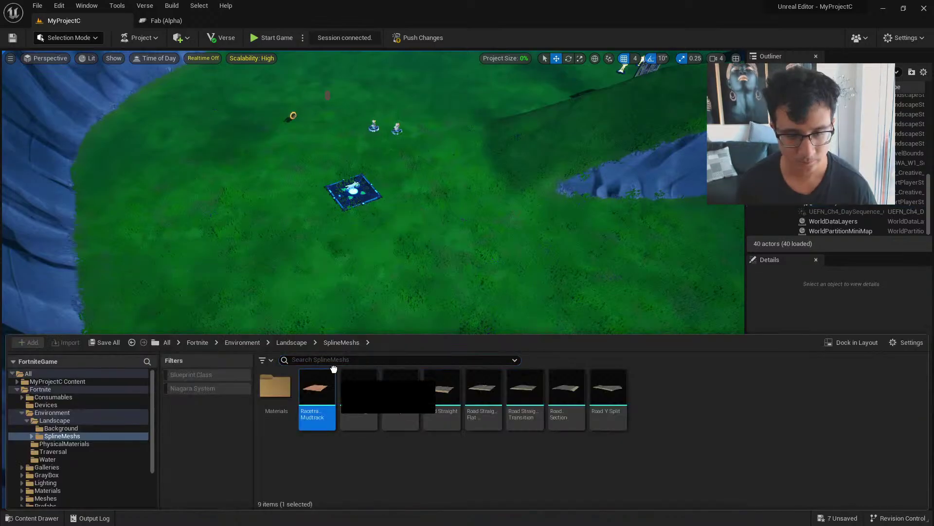
pyautogui.moveTo(338, 359); pyautogui.dragTo(459, 281)
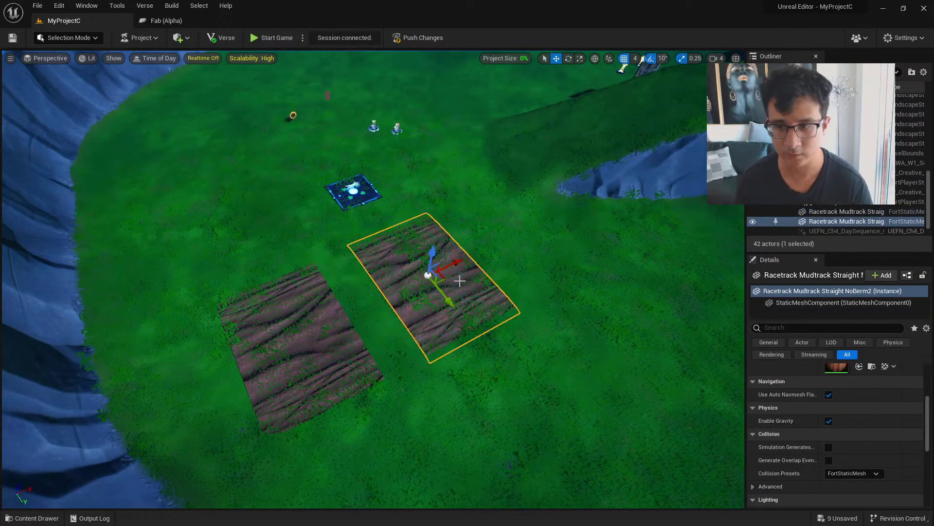
pyautogui.press('Delete')
pyautogui.click(293, 335)
pyautogui.press('Delete')
# Revisit the SplineMeshs folder inside Landscape and switch to the Splines tool of Landscape mode
pyautogui.hotkey('ctrl', 'space')
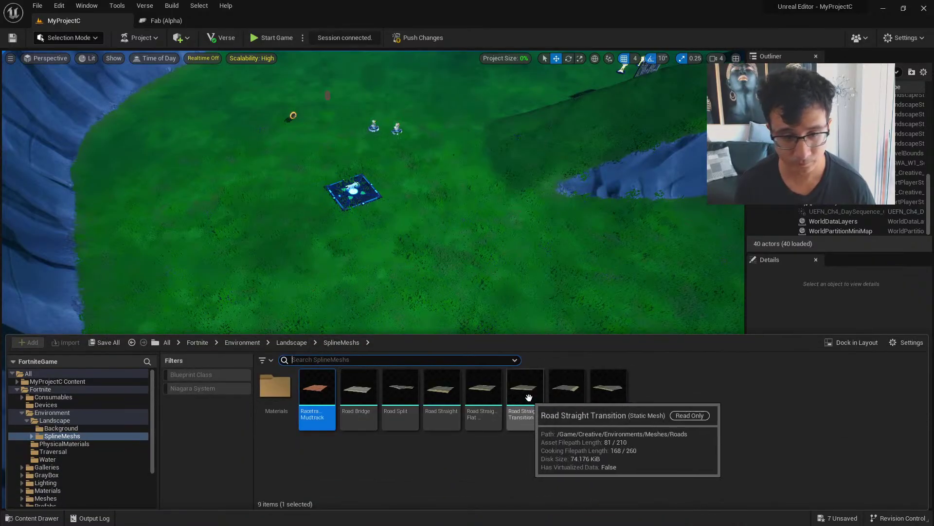
pyautogui.click(67, 422)
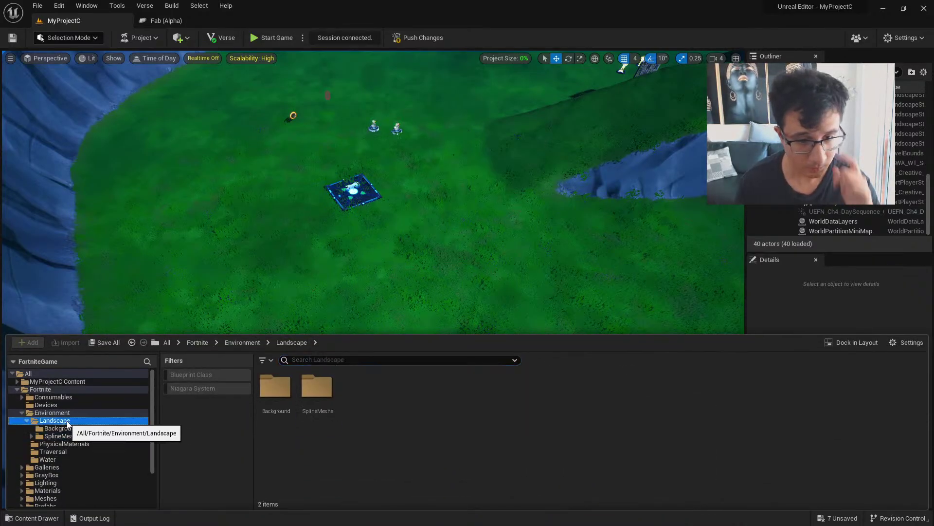
pyautogui.doubleClick(317, 386)
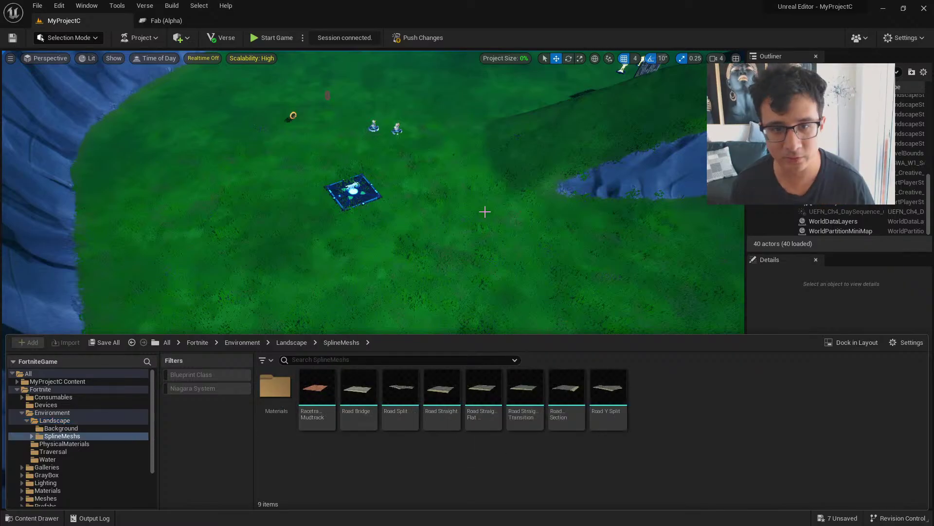
pyautogui.moveTo(485, 212); pyautogui.dragTo(532, 138, button='right')
pyautogui.press('w')
pyautogui.click(87, 39)
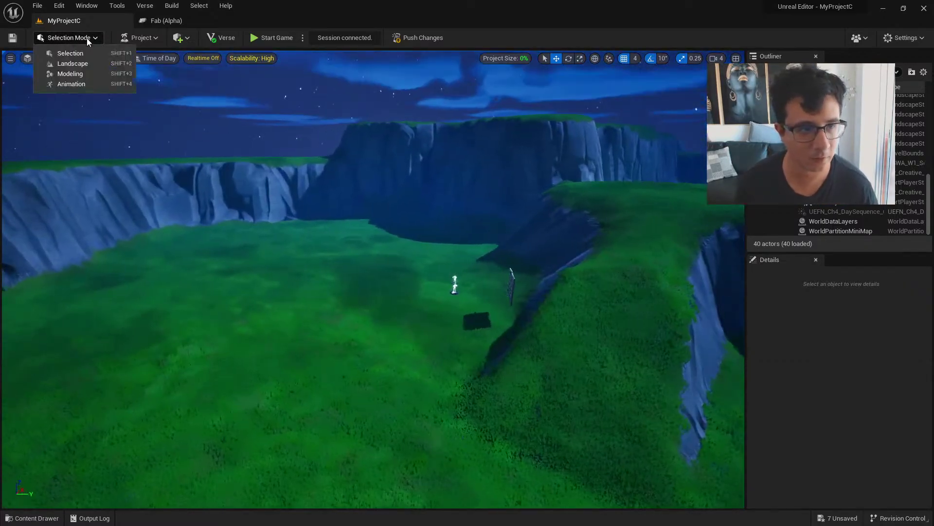
pyautogui.click(72, 64)
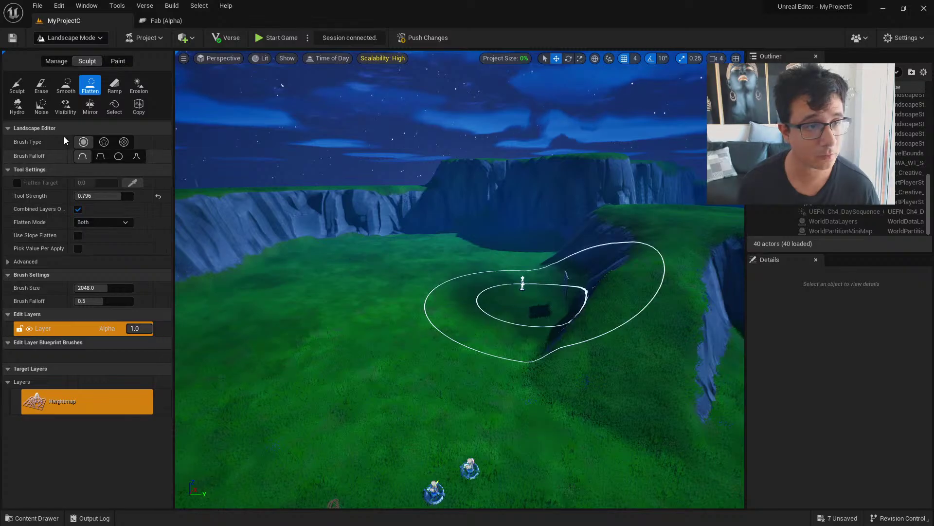
pyautogui.click(56, 61)
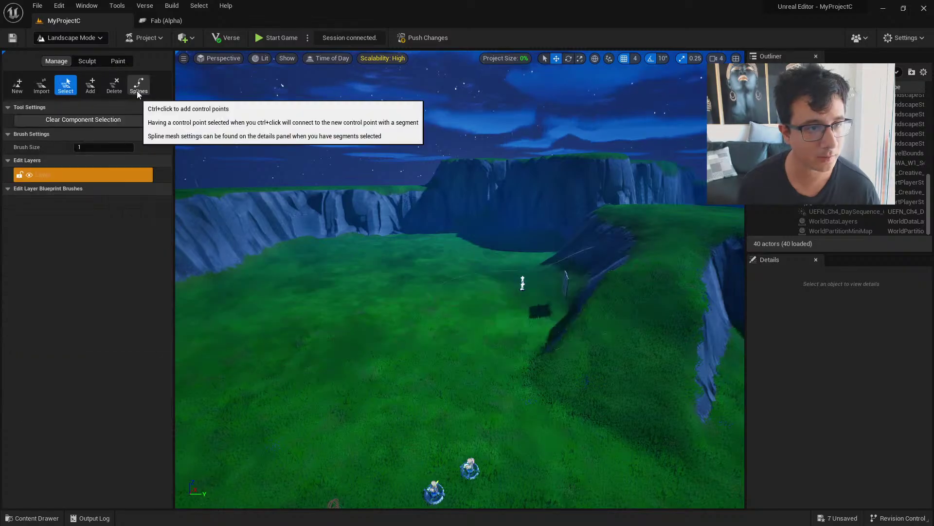
pyautogui.click(137, 91)
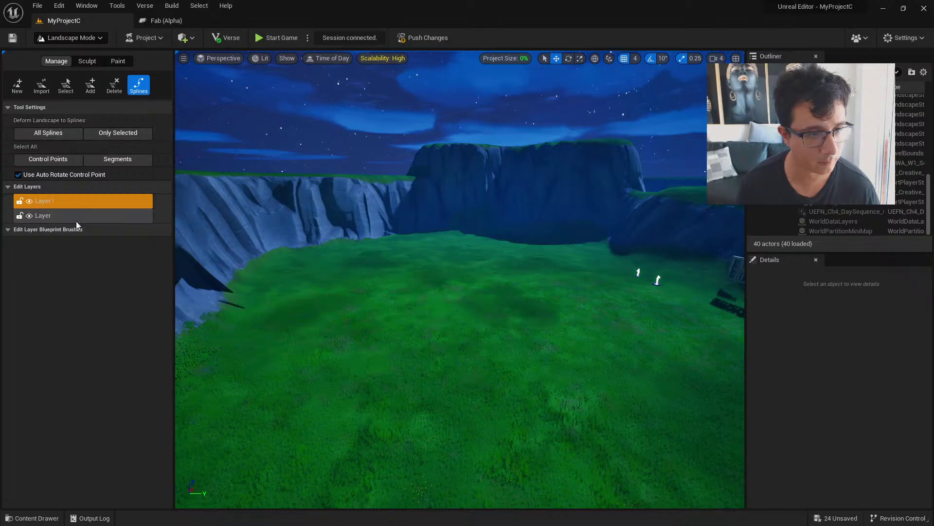
# Remove the extra Layer1 edit layer and try to apply the Road Bridge mesh to the remaining layer
pyautogui.click(60, 200)
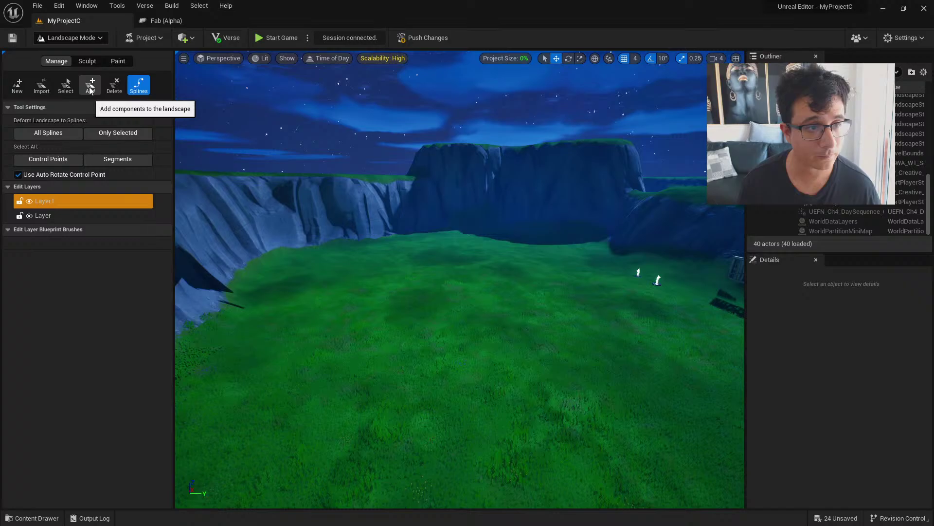
pyautogui.click(48, 207)
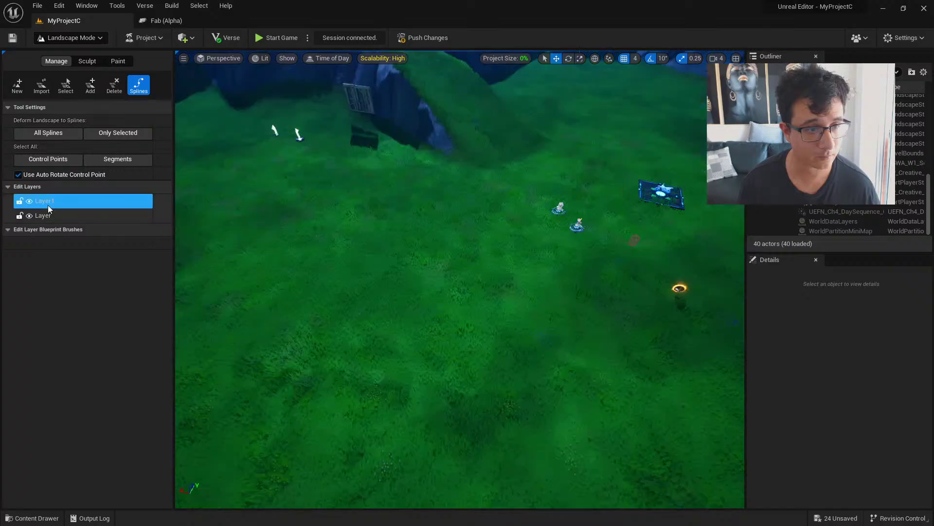
pyautogui.click(42, 209)
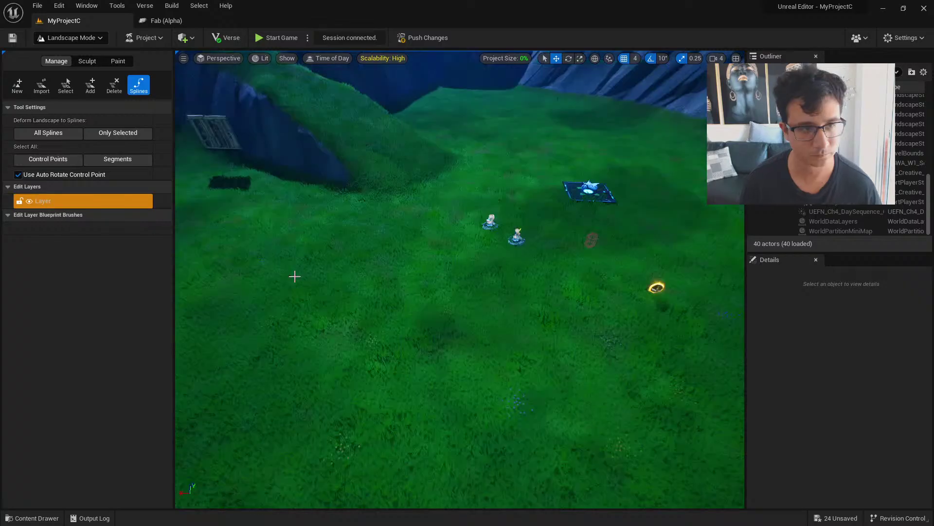
pyautogui.hotkey('ctrl', 'space')
pyautogui.moveTo(359, 389); pyautogui.dragTo(50, 200)
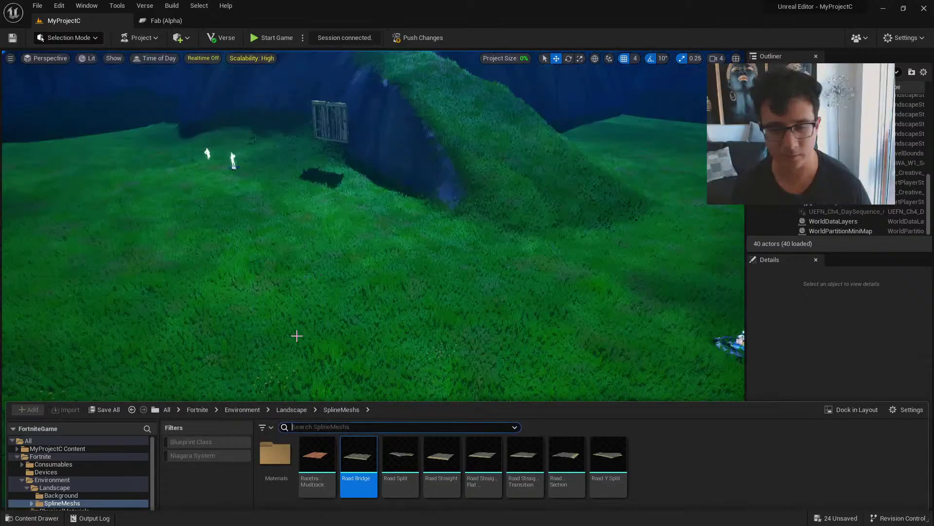
# Place SkyTube_01 from the Traversal folder on the grass and extend its spline up toward the cliff
pyautogui.click(65, 444)
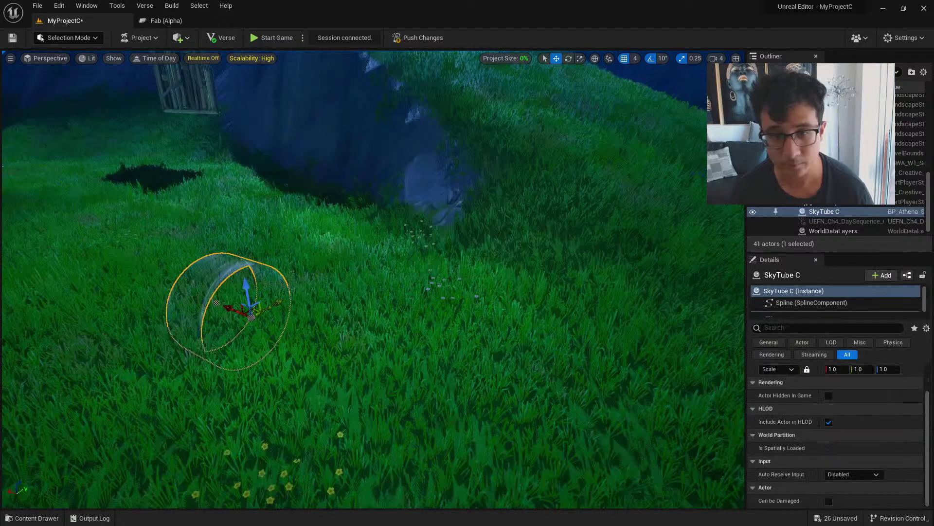
pyautogui.press('f')
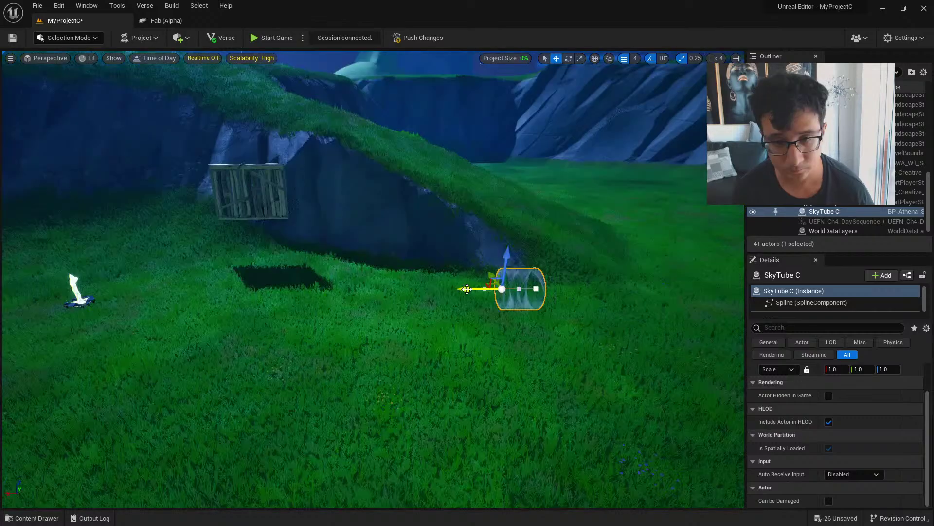
pyautogui.moveTo(467, 289); pyautogui.dragTo(326, 300)
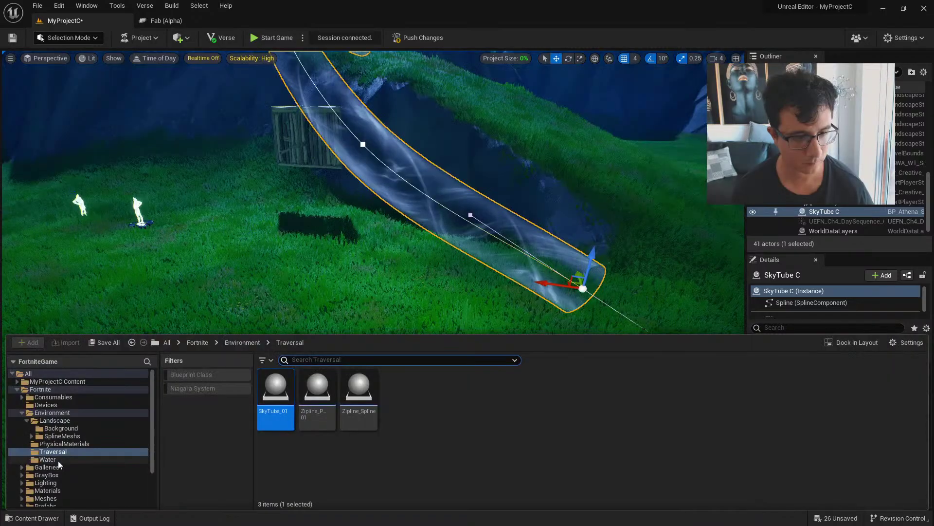
# Place Island and Lake water bodies from the Water folder on the valley grass
pyautogui.click(47, 459)
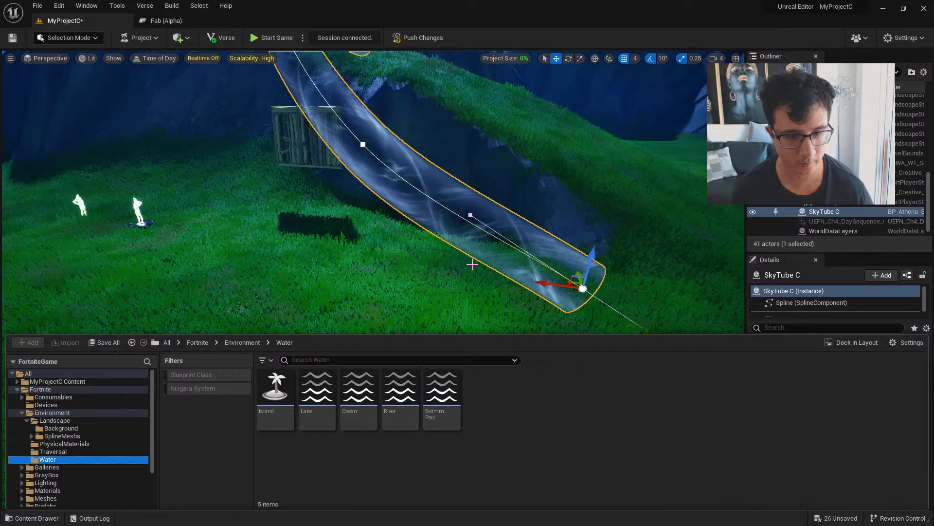
pyautogui.scroll(-5, 472, 264)
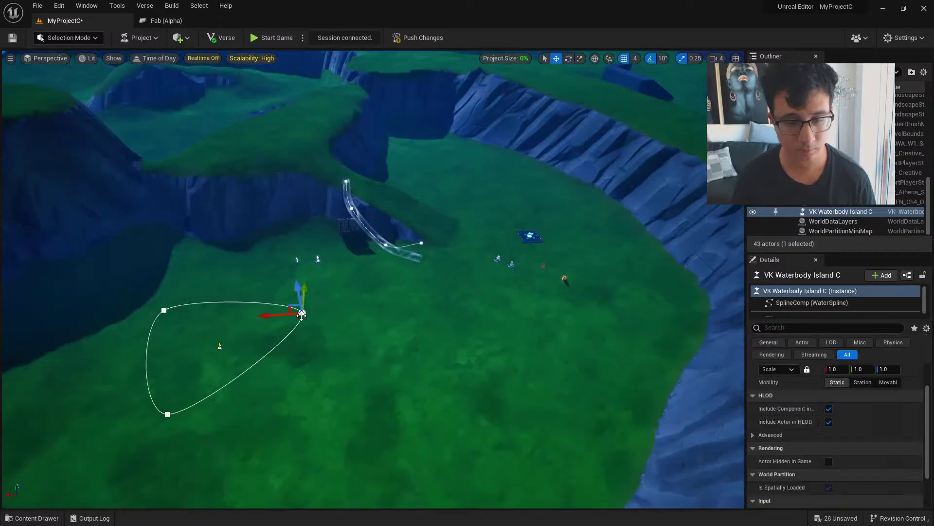
pyautogui.moveTo(302, 315); pyautogui.dragTo(263, 307, button='right')
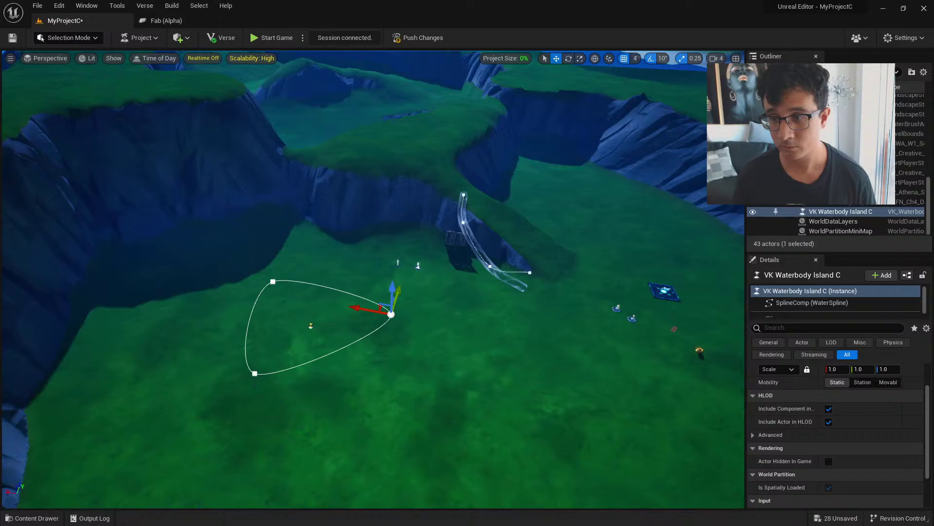
pyautogui.press('f')
pyautogui.scroll(3, 372, 279)
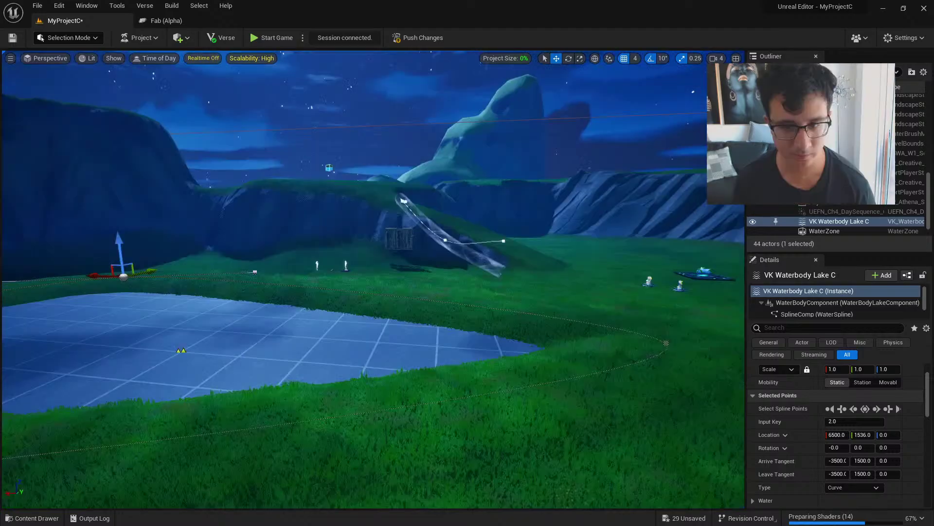
# Open the Arctic Base Roof & Stair Gallery within the Building galleries
pyautogui.moveTo(373, 280); pyautogui.dragTo(417, 356, button='right')
pyautogui.hotkey('ctrl', 'space')
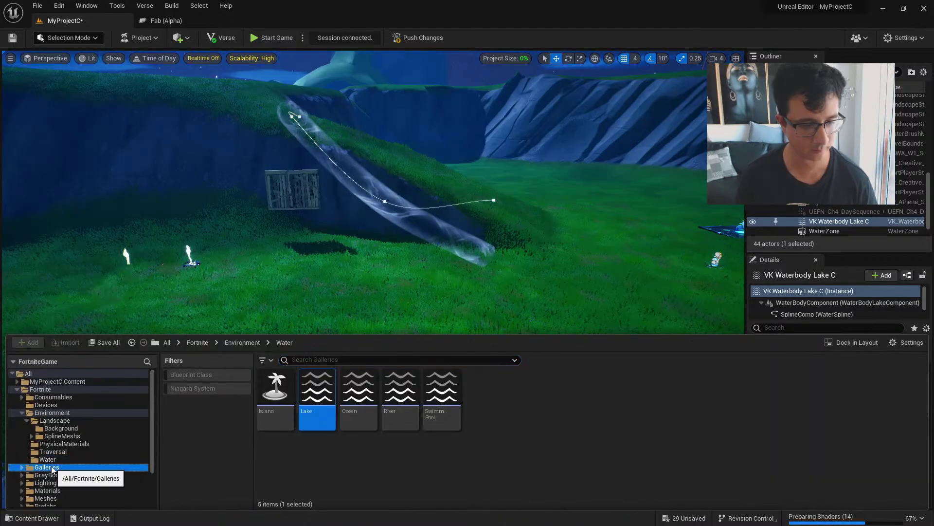
pyautogui.click(276, 389)
pyautogui.doubleClick(276, 390)
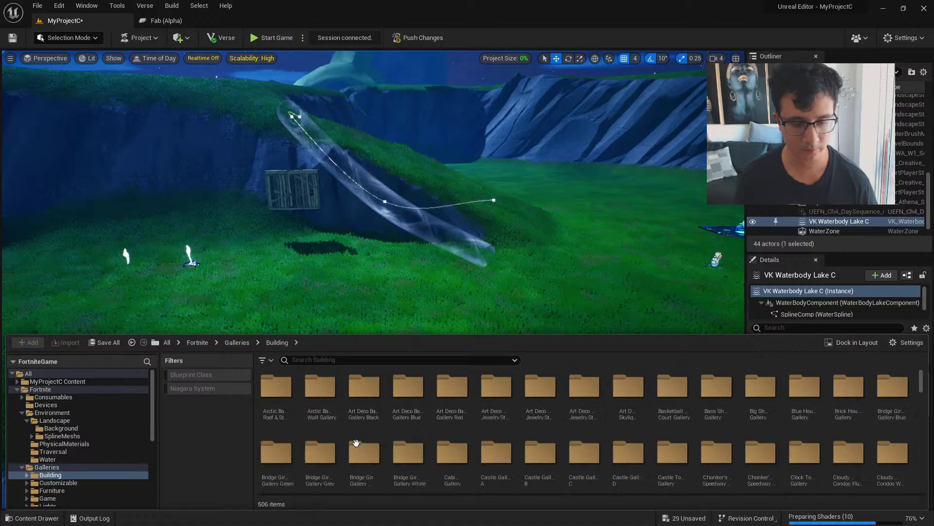
pyautogui.click(286, 392)
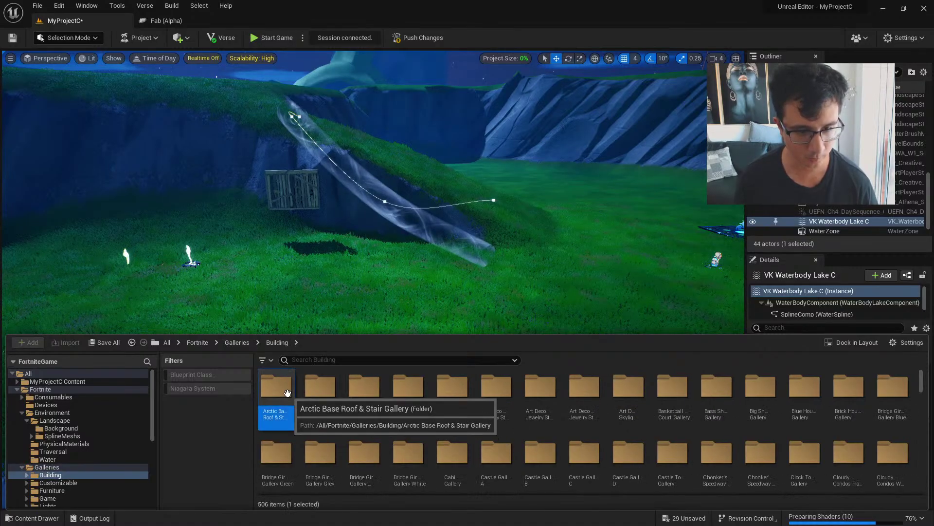
pyautogui.doubleClick(286, 392)
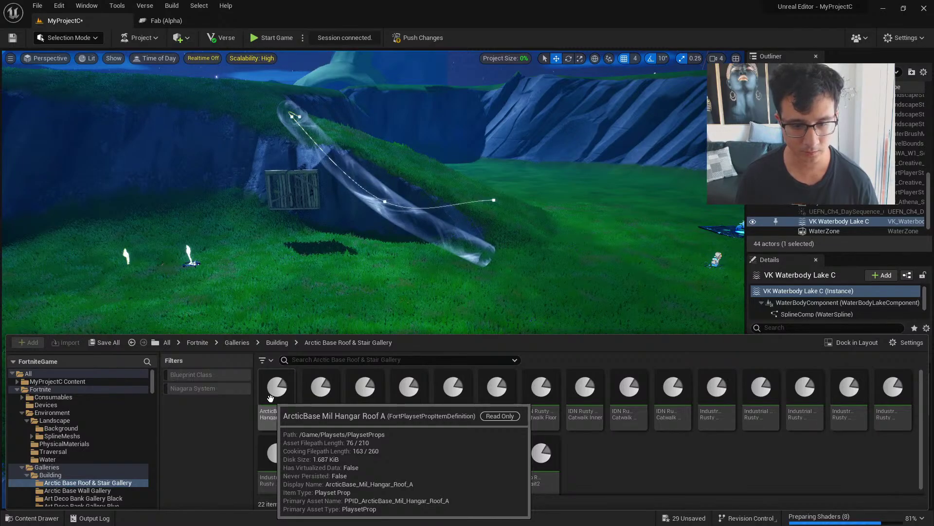
# Place ArcticBase Mil Hangar Roof A on the grass near the cliffs and raise it above the ground
pyautogui.moveTo(417, 312); pyautogui.dragTo(516, 311, button='right')
pyautogui.press('w')
pyautogui.hotkey('ctrl', 'space')
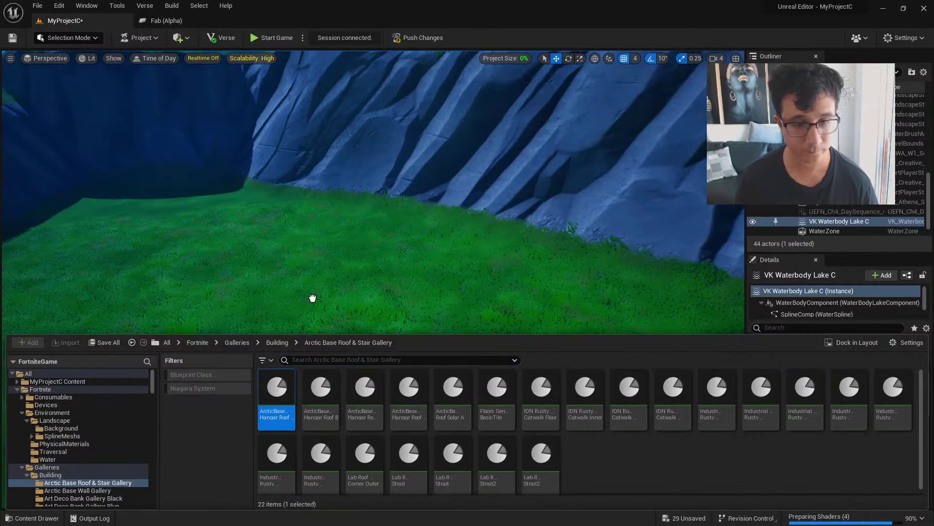
pyautogui.moveTo(313, 298); pyautogui.dragTo(341, 313)
pyautogui.press('f')
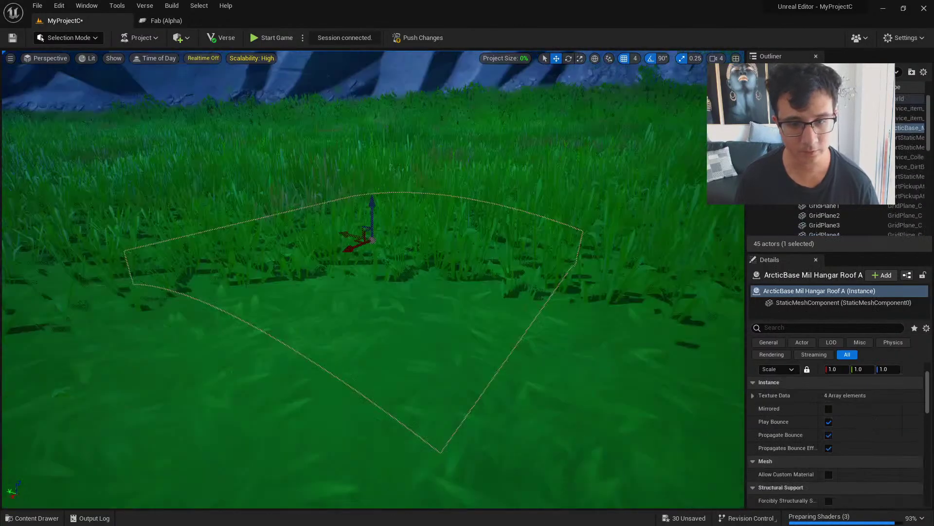
pyautogui.keyDown('alt'); pyautogui.moveTo(384, 236); pyautogui.dragTo(352, 260); pyautogui.keyUp('alt')
pyautogui.moveTo(374, 213); pyautogui.dragTo(372, 10)
pyautogui.press('f')
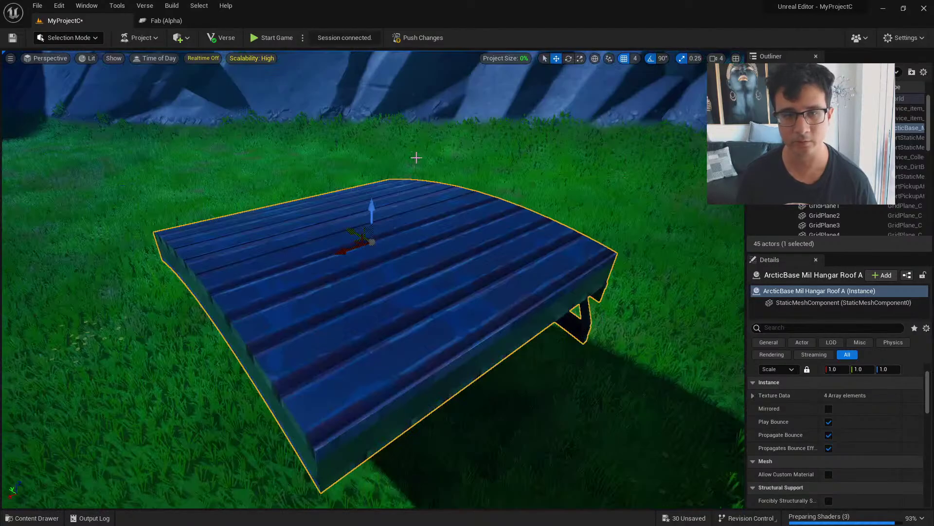
# Inspect the hangar roof piece from its truss end, delete it, and recheck the gallery's props
pyautogui.keyDown('alt'); pyautogui.moveTo(417, 156); pyautogui.dragTo(263, 105); pyautogui.keyUp('alt')
pyautogui.moveTo(377, 218)
pyautogui.keyDown('alt'); pyautogui.mouseDown()
pyautogui.moveTo(390, 302)
pyautogui.moveTo(377, 218)
pyautogui.mouseUp(); pyautogui.keyUp('alt')
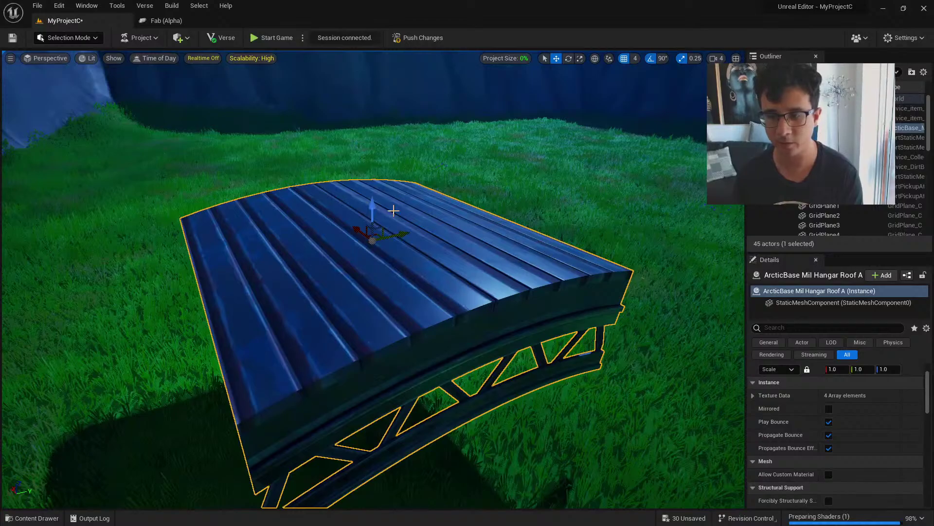
pyautogui.press('Delete')
pyautogui.hotkey('ctrl', 'space')
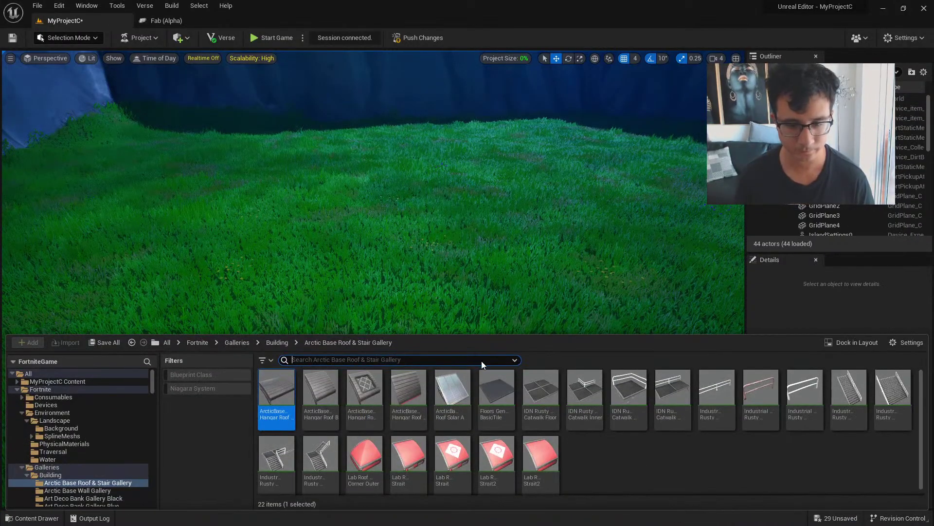
pyautogui.click(473, 254)
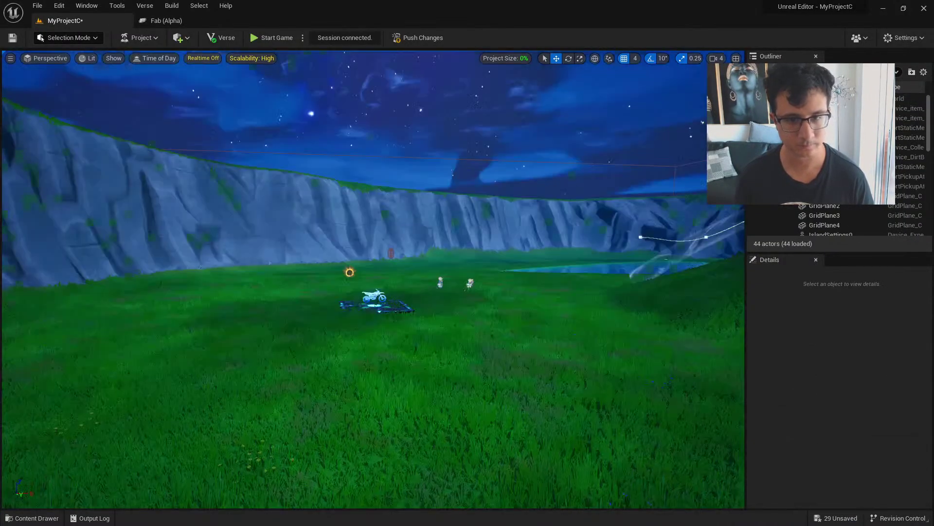
# Save all unsaved content and try to push the island changes to the connected Fortnite session
pyautogui.moveTo(473, 254); pyautogui.dragTo(699, 312, button='right')
pyautogui.press('w')
pyautogui.press('q')
pyautogui.press('e')
pyautogui.press('q')
pyautogui.press('e')
pyautogui.press('w')
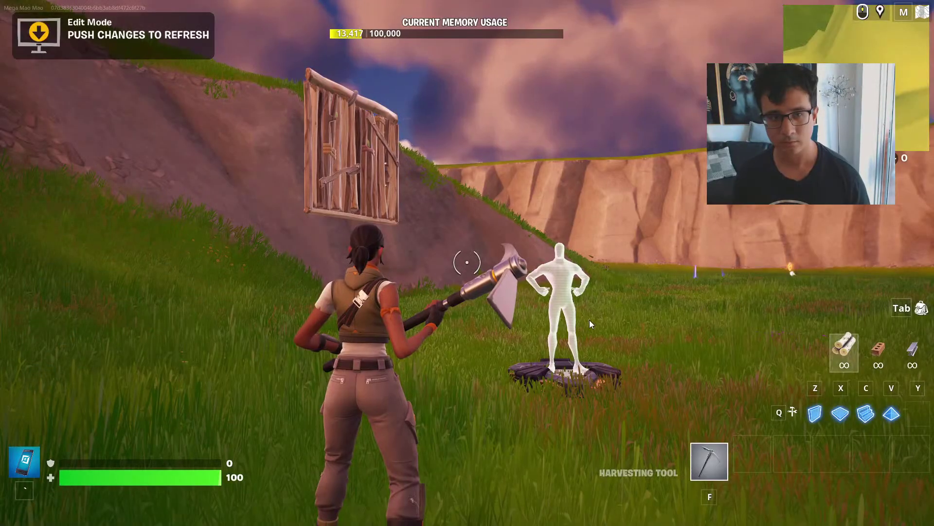
pyautogui.press('Escape')
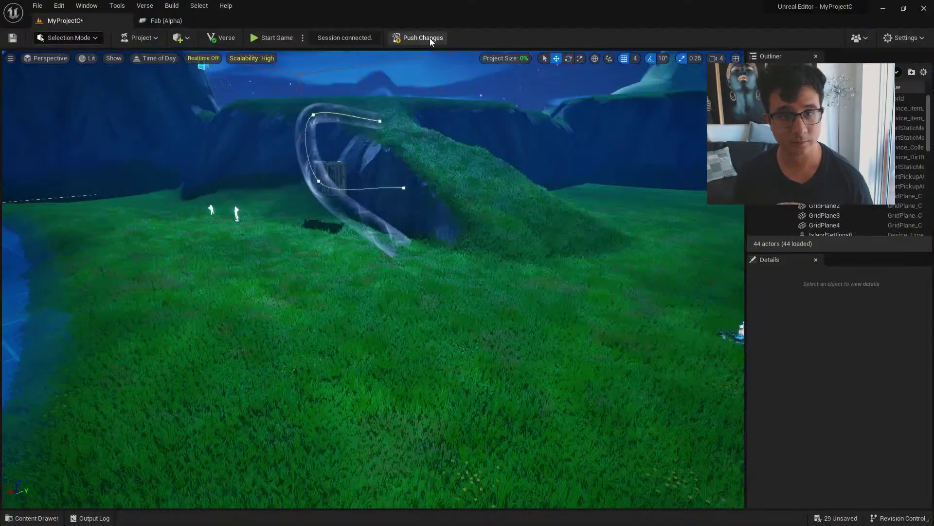
pyautogui.click(430, 38)
pyautogui.click(550, 377)
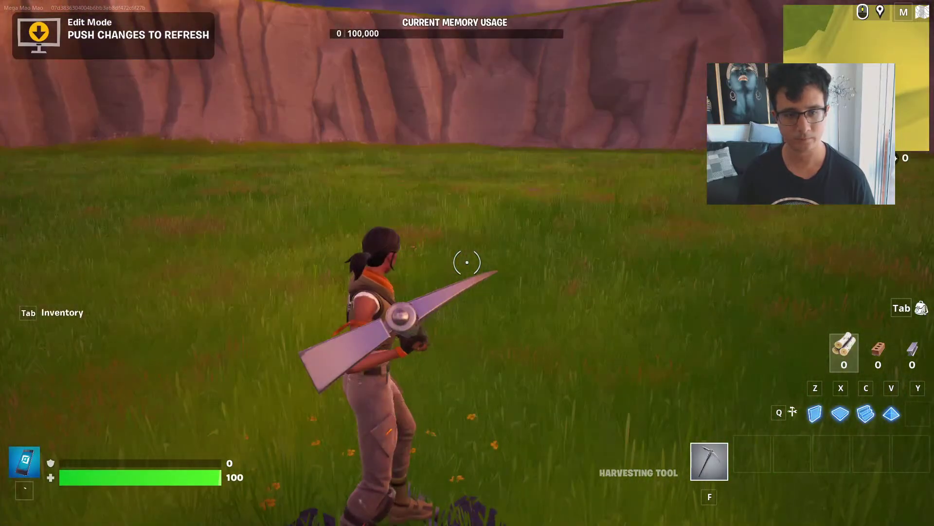
# Return from the game to the editor and read the UEFN validation error in the message log
pyautogui.press('w')
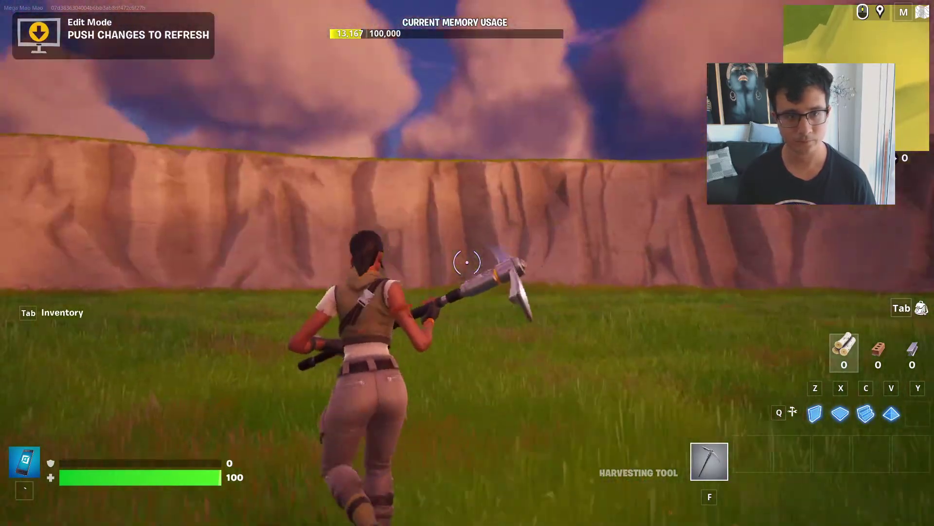
pyautogui.hotkey('alt', 'Tab')
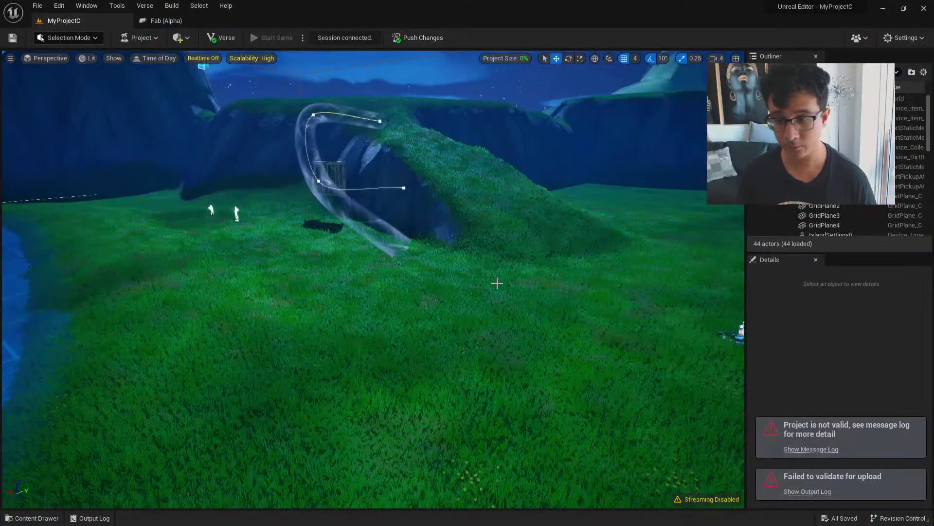
pyautogui.click(810, 450)
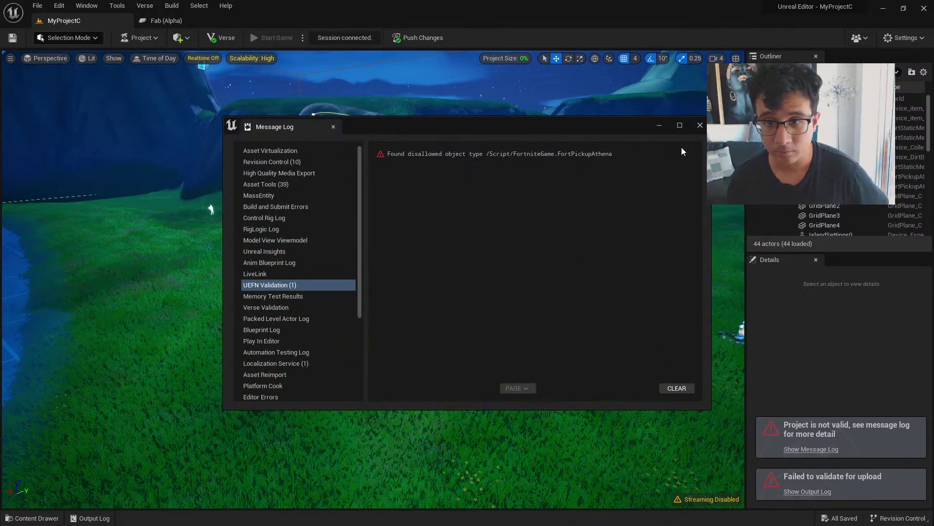
pyautogui.click(700, 126)
# Delete both FortPickupAthena actors from the grass near the vehicle spawner
pyautogui.moveTo(373, 279); pyautogui.dragTo(538, 383, button='right')
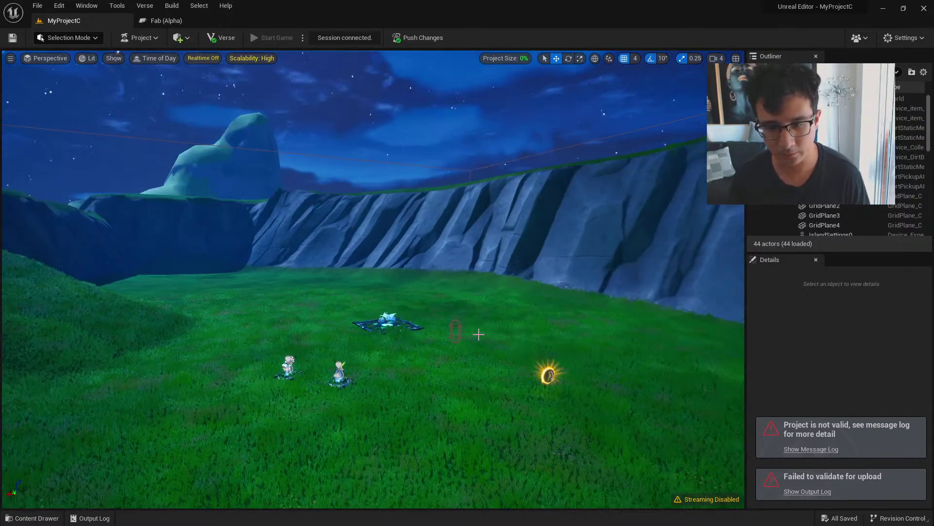
pyautogui.click(457, 326)
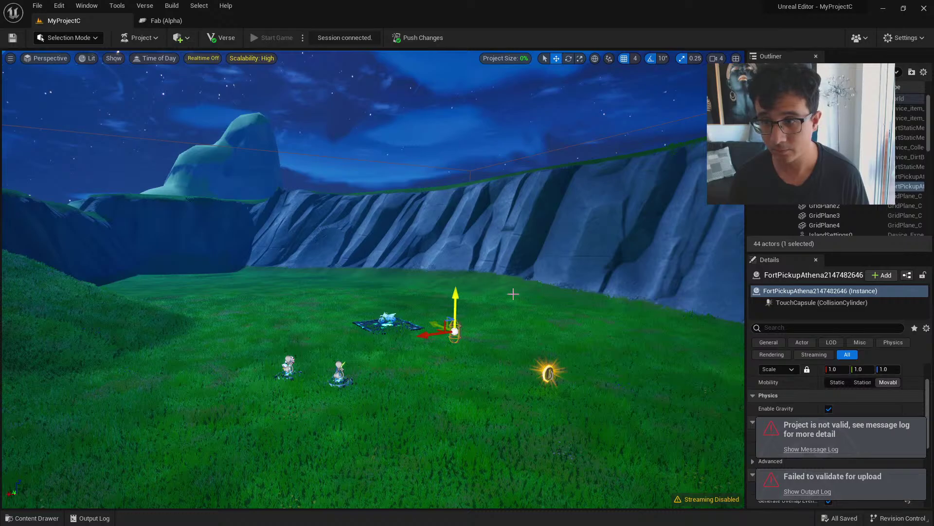
pyautogui.hotkey('ctrl', 'z')
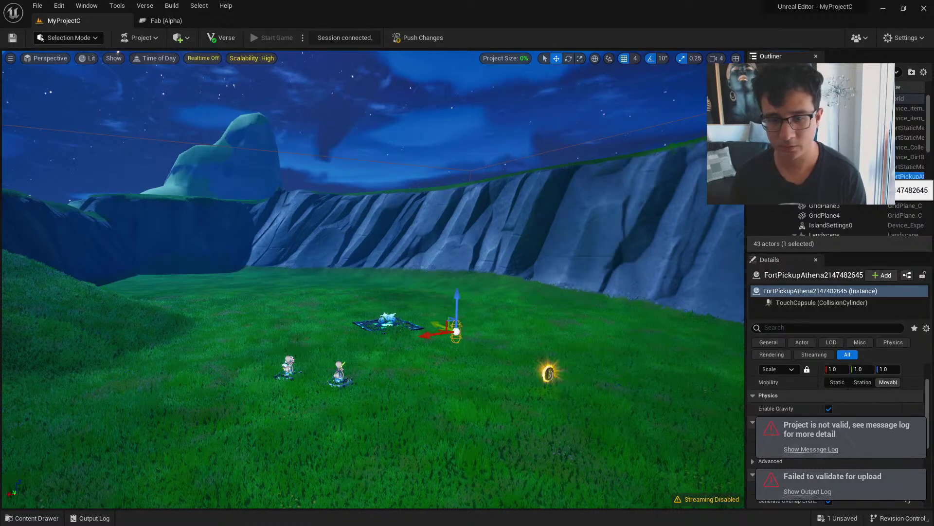
pyautogui.press('Delete')
# Save the two changed FortPickupAthena entries and push the changes to the Fortnite session
pyautogui.click(410, 38)
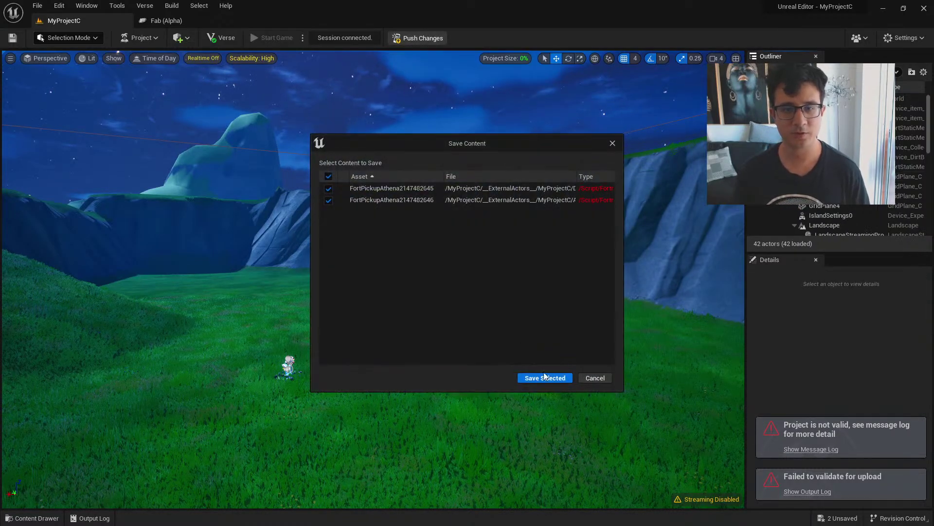
pyautogui.click(545, 378)
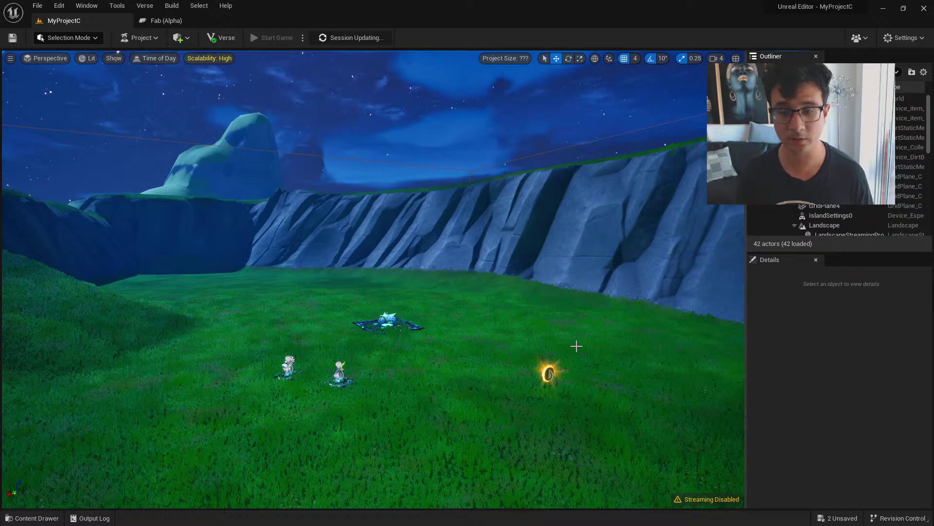
pyautogui.moveTo(373, 280)
pyautogui.mouseDown(button='right')
pyautogui.moveTo(185, 265)
pyautogui.moveTo(292, 277)
pyautogui.moveTo(281, 272)
pyautogui.mouseUp(button='right')
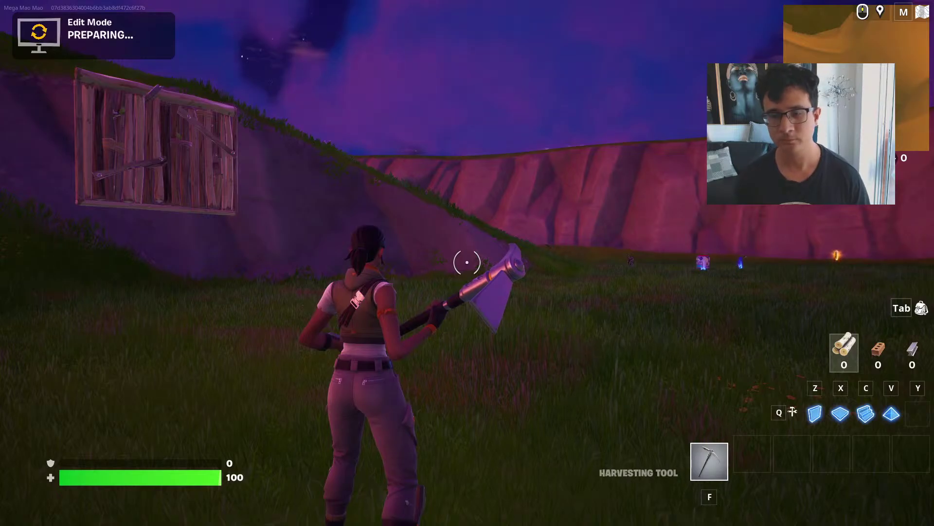
# Run across the valley in the game to the two item spawners and step onto their pads
pyautogui.press('w')
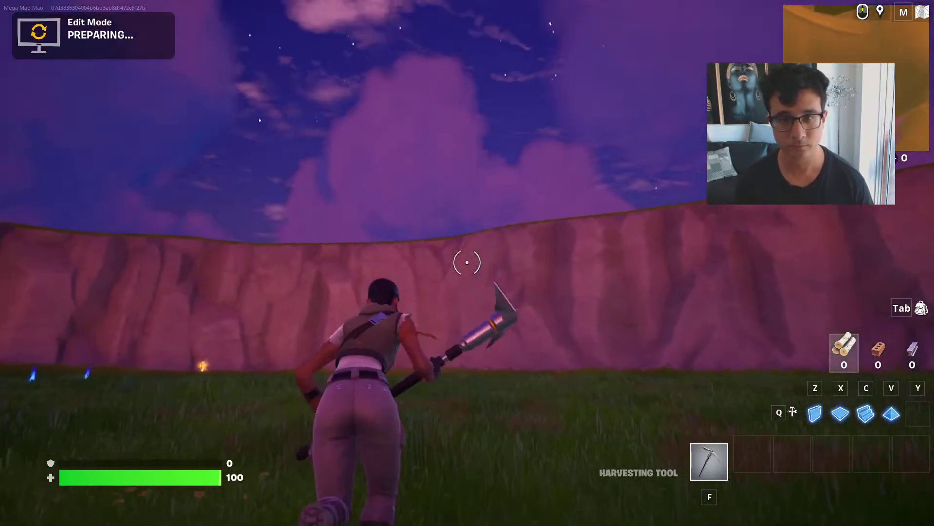
pyautogui.press('w')
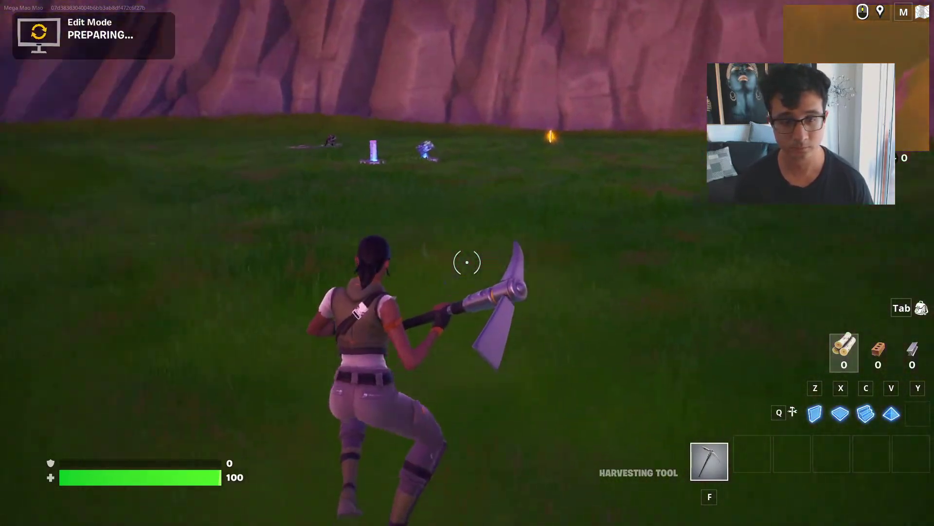
pyautogui.press('w')
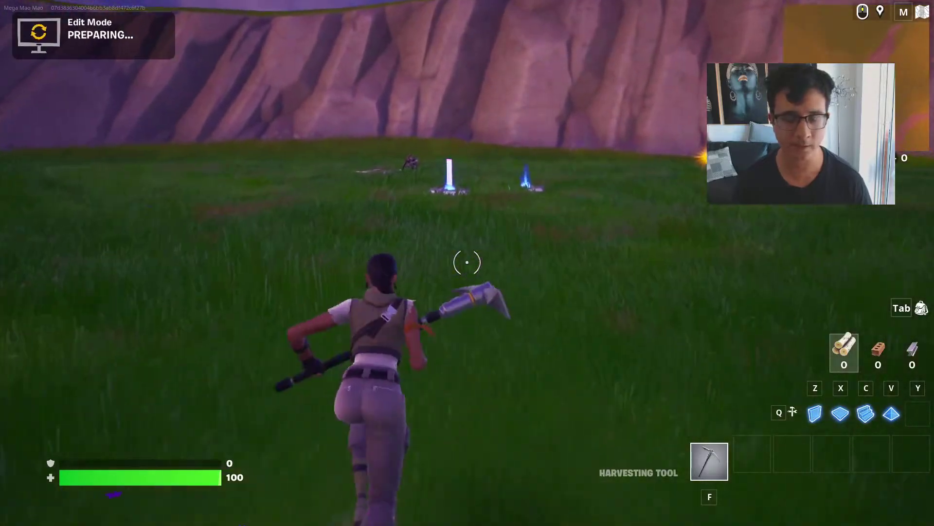
pyautogui.press('w')
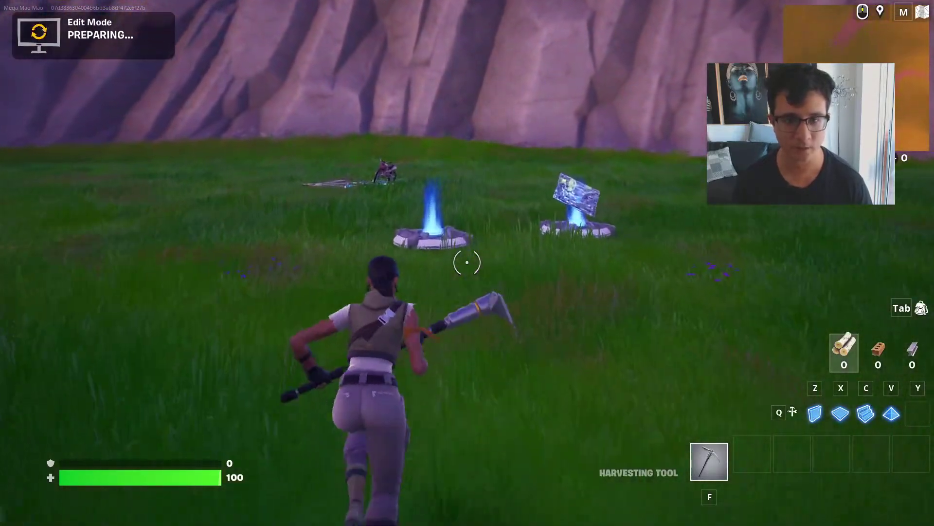
pyautogui.press('w')
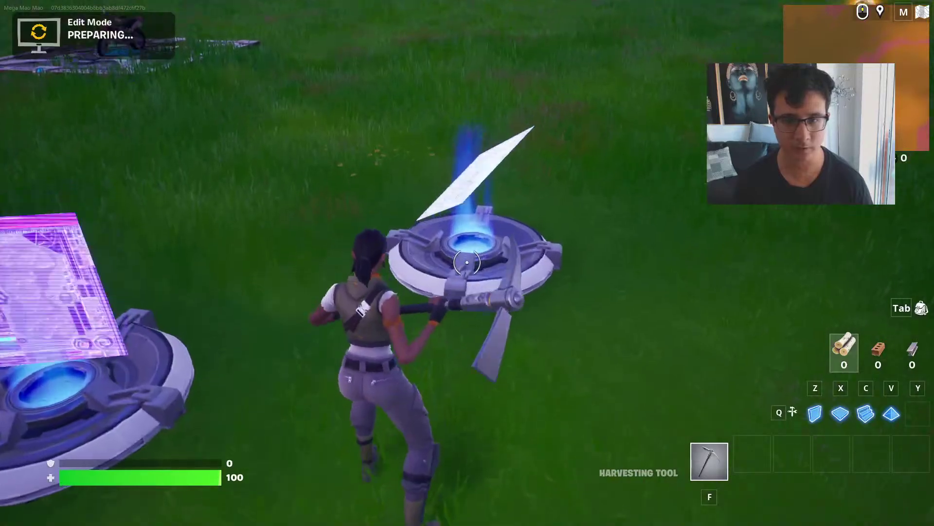
pyautogui.press('w')
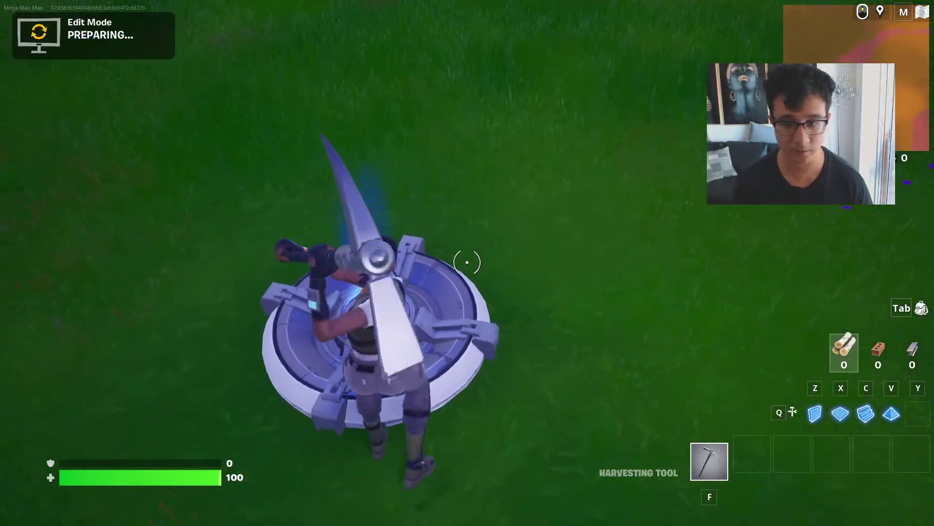
pyautogui.press('w')
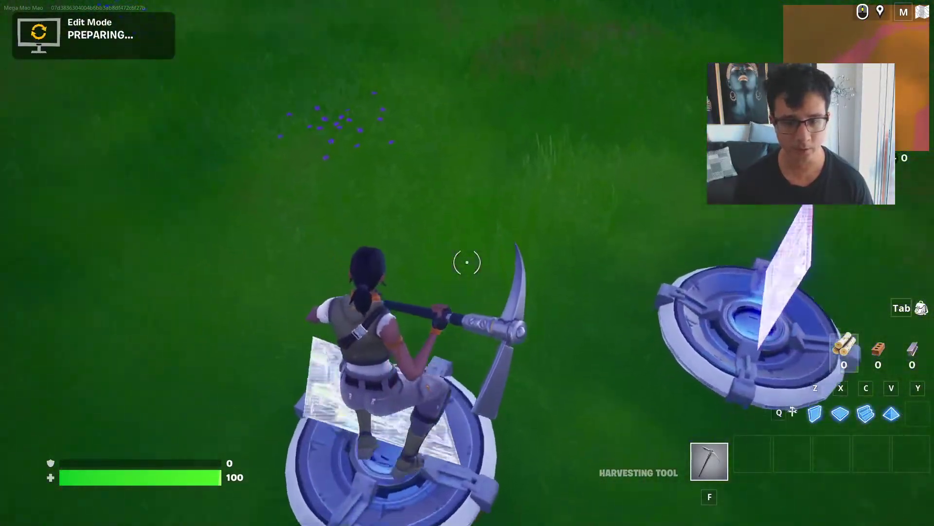
# Preview a wooden wall build around the item spawners, then switch back to the harvesting tool
pyautogui.press('z')
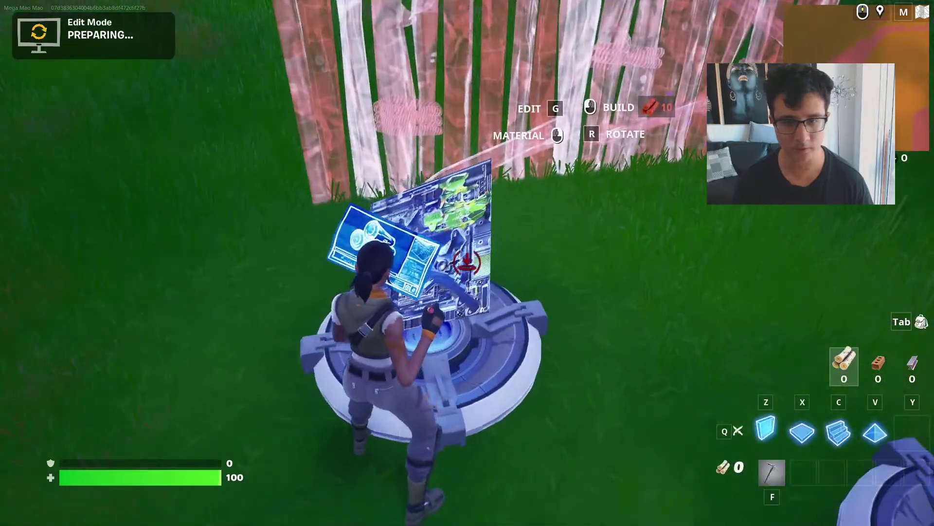
pyautogui.press('w')
pyautogui.press('Escape')
pyautogui.press('Escape')
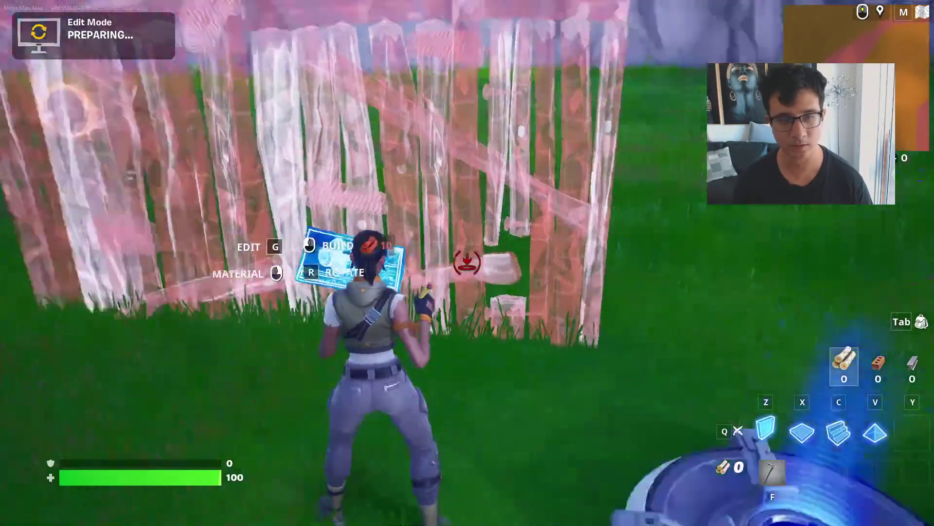
pyautogui.press('s')
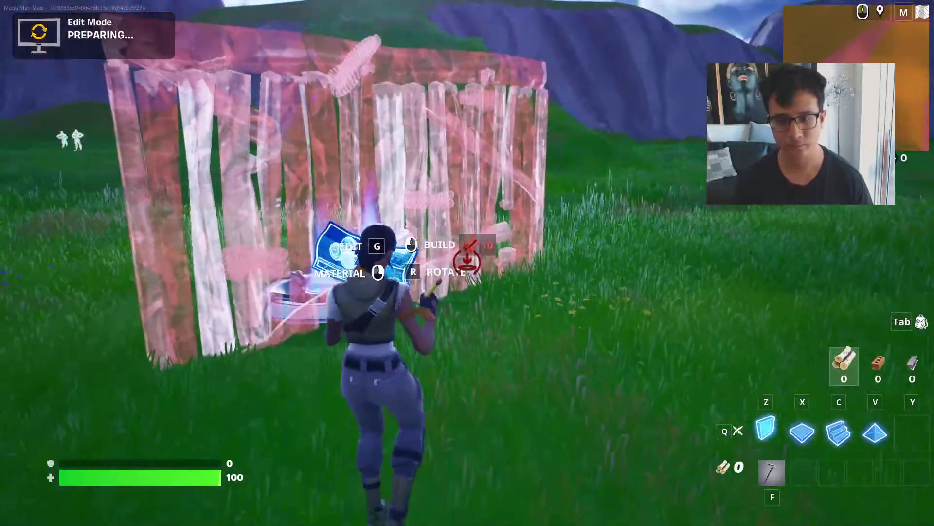
pyautogui.press('f')
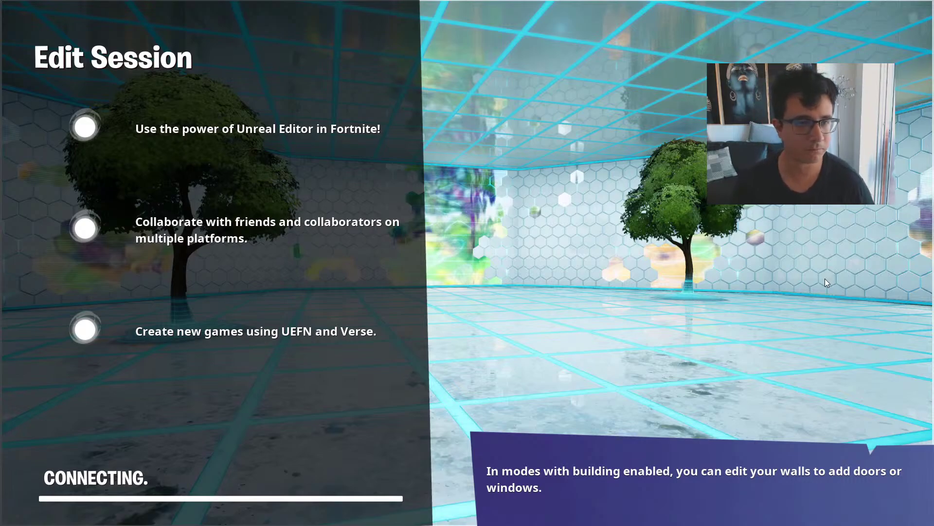
# Playtest the updated island by running from the grass into the lake and through its water
pyautogui.press('w')
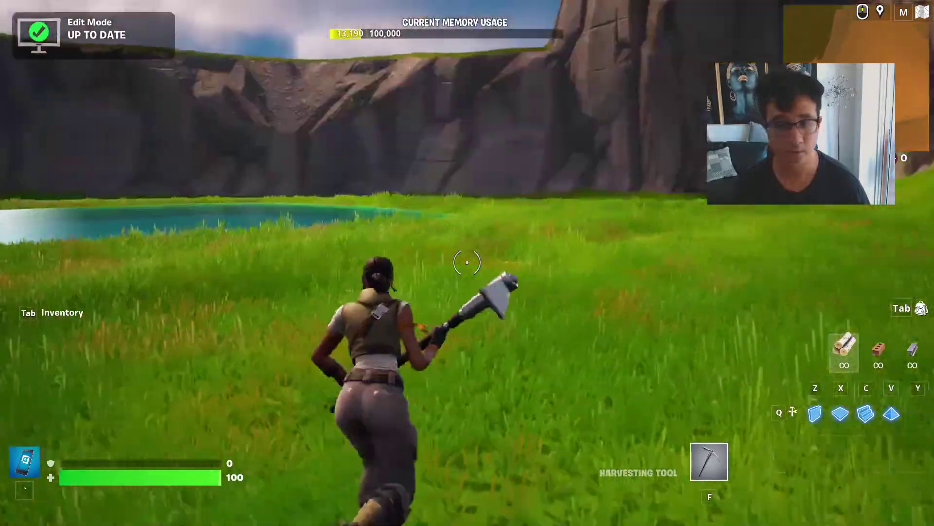
pyautogui.press('w')
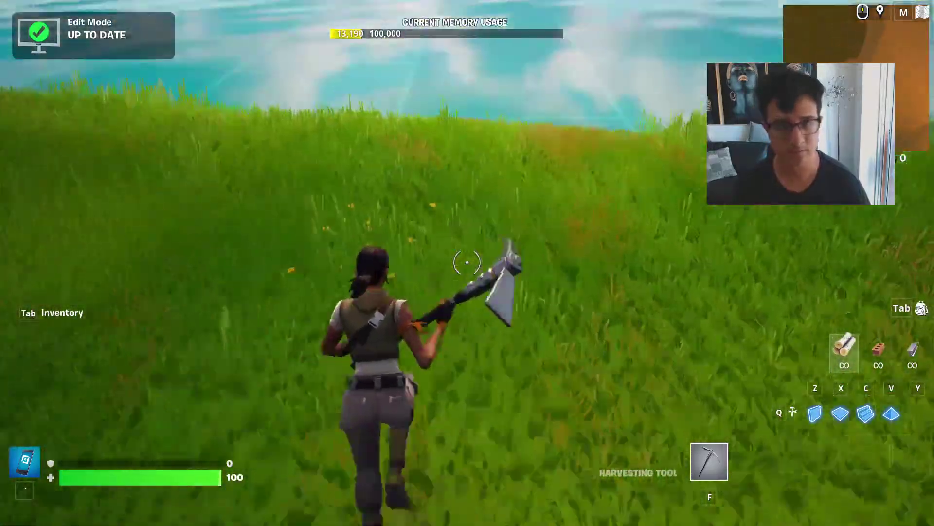
pyautogui.press('w')
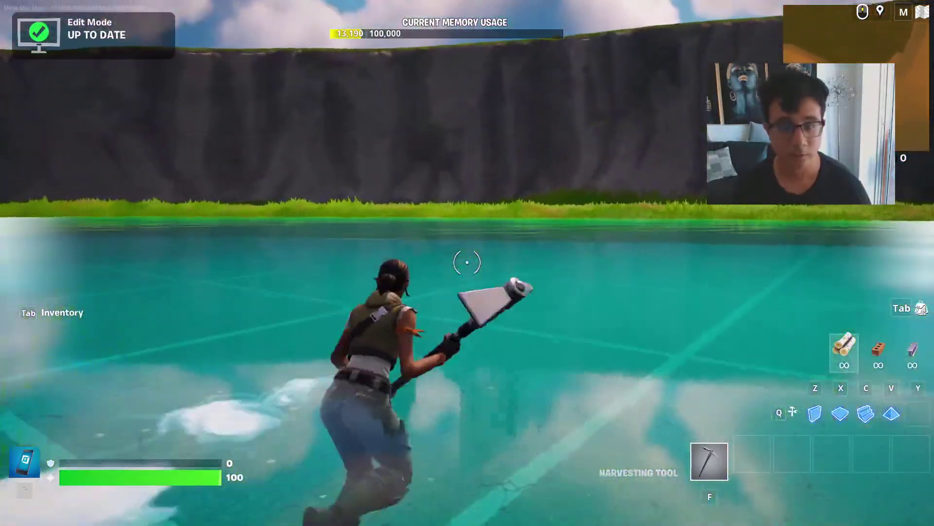
pyautogui.press('w')
pyautogui.press('w')
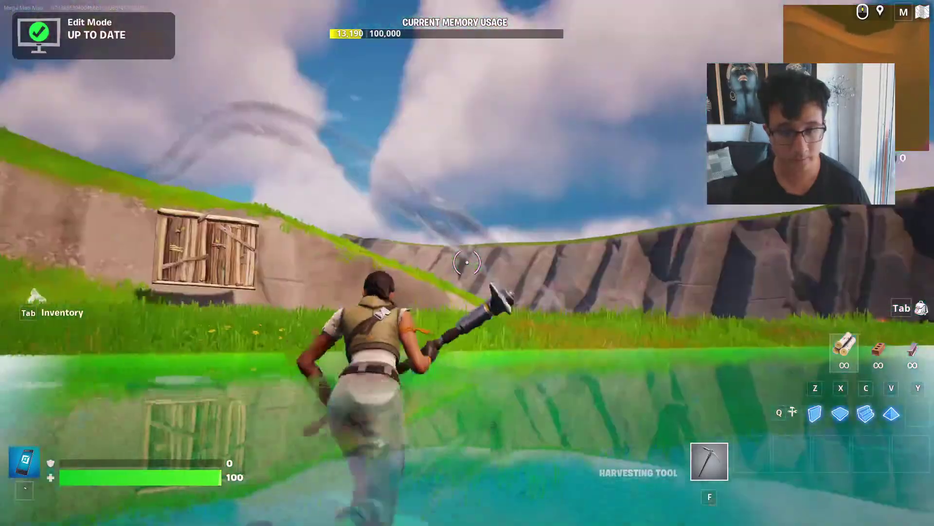
# Sprint across the grass to the air stream and ride it up toward the hilltop
pyautogui.press('w')
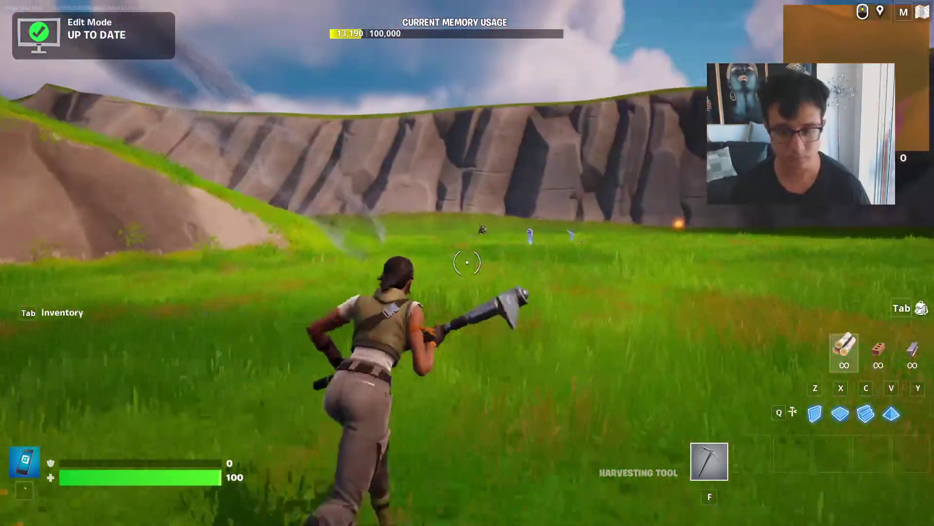
pyautogui.press('shift')
pyautogui.press('w')
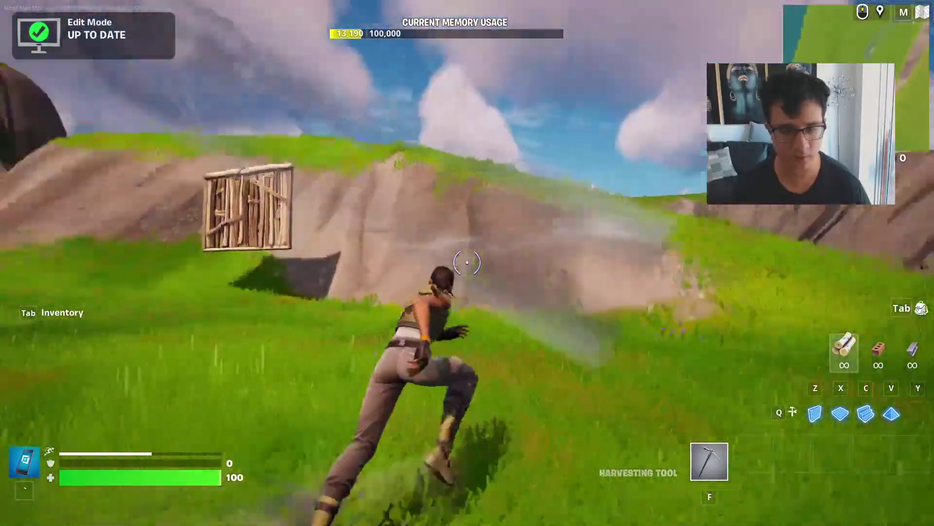
pyautogui.click(467, 263)
pyautogui.press('w')
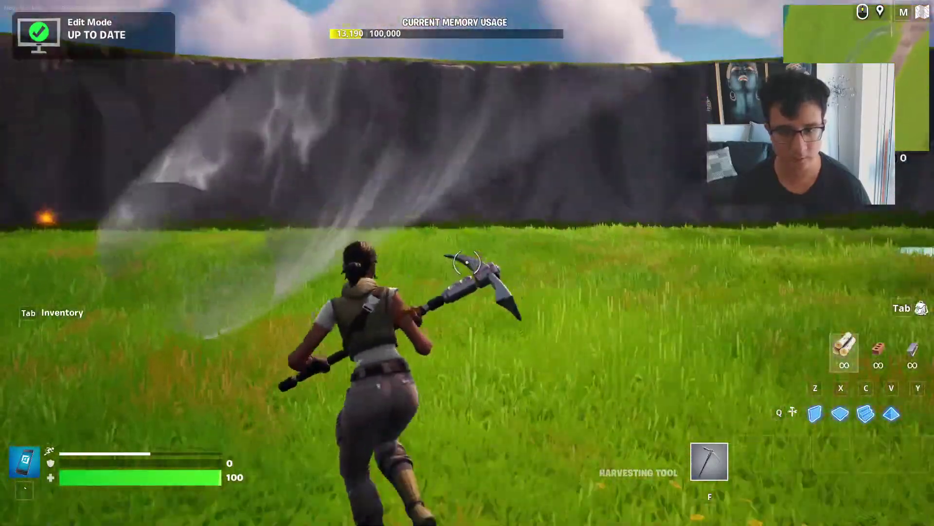
pyautogui.press('w')
pyautogui.click(467, 262)
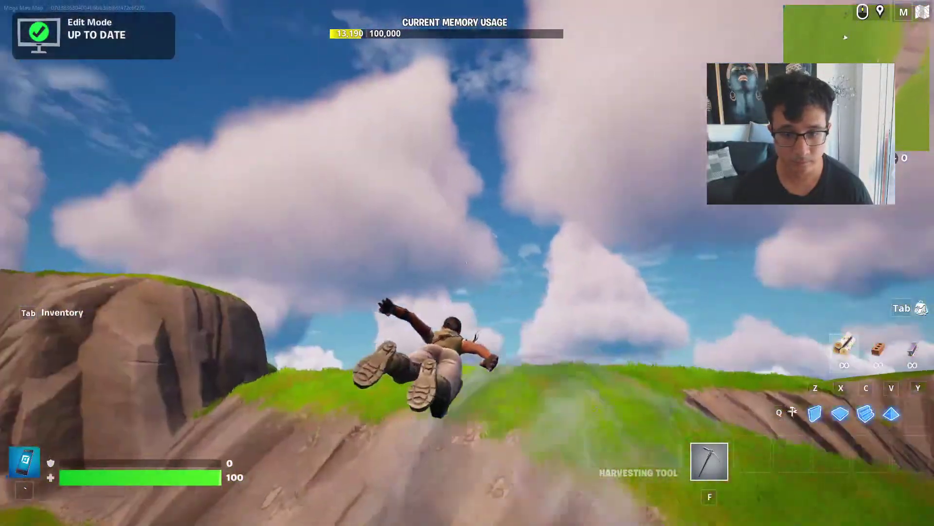
# Land on the hilltop, look over the valley devices, and fly back down through the air stream
pyautogui.press('w')
pyautogui.click(467, 262)
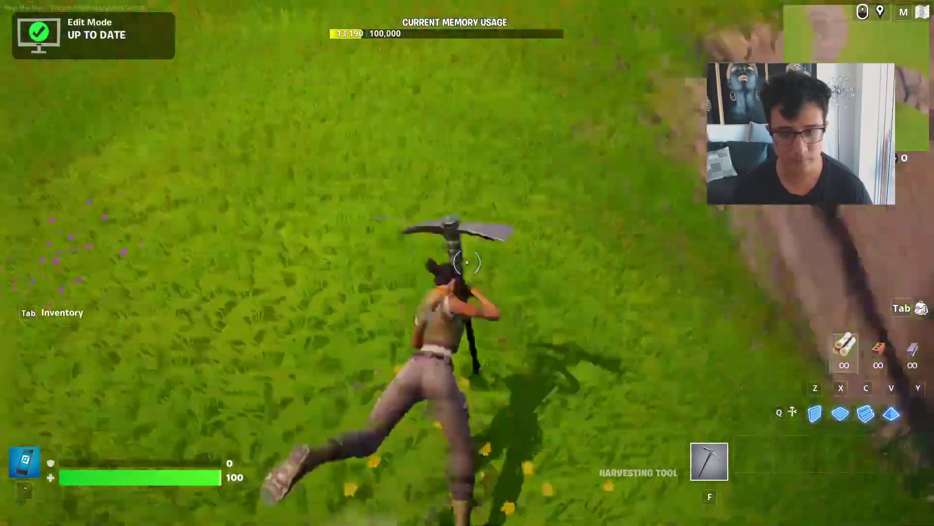
pyautogui.press('w')
pyautogui.click(467, 262)
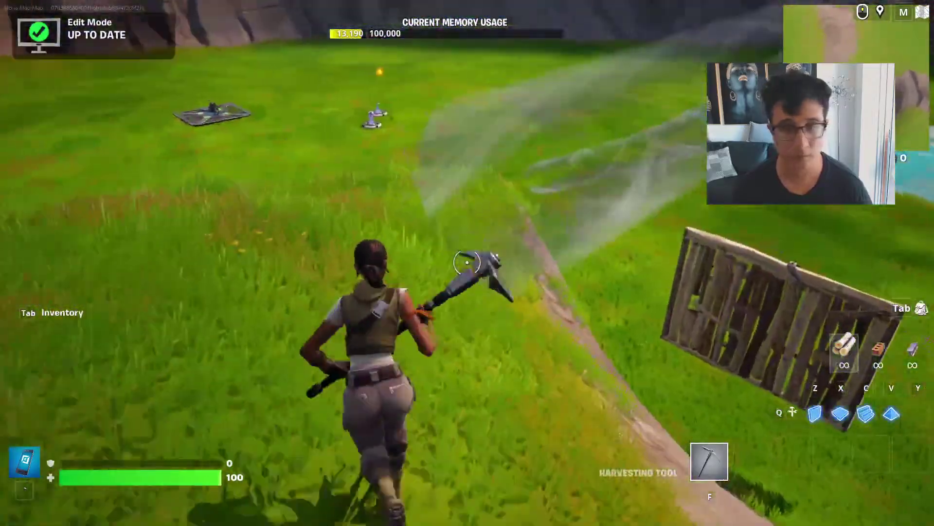
pyautogui.press('w')
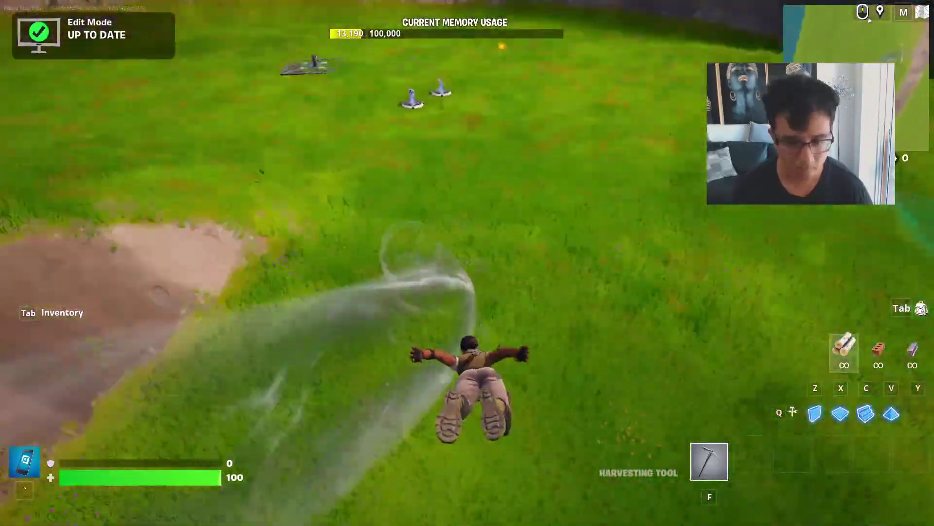
pyautogui.press('w')
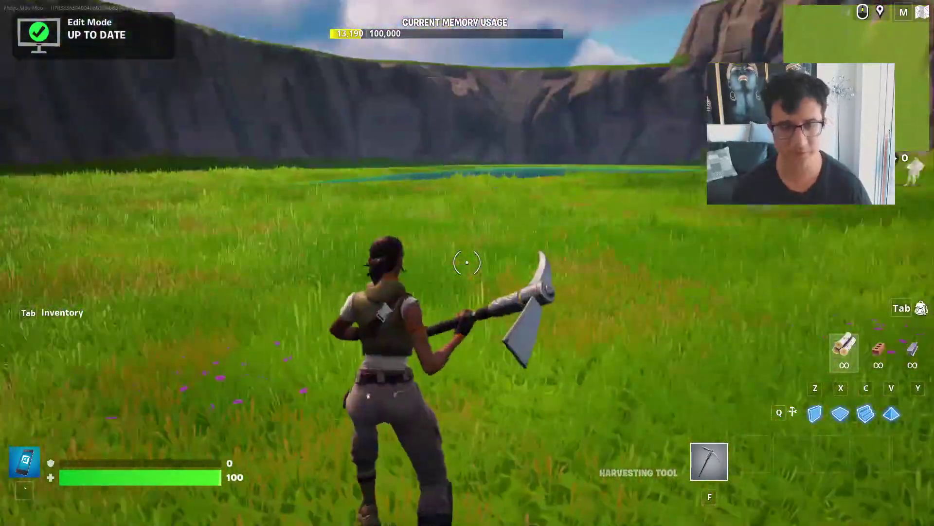
# Run to the item spawners and inspect the basic options of the Ammo: Arrows spawner without changing them
pyautogui.press('w')
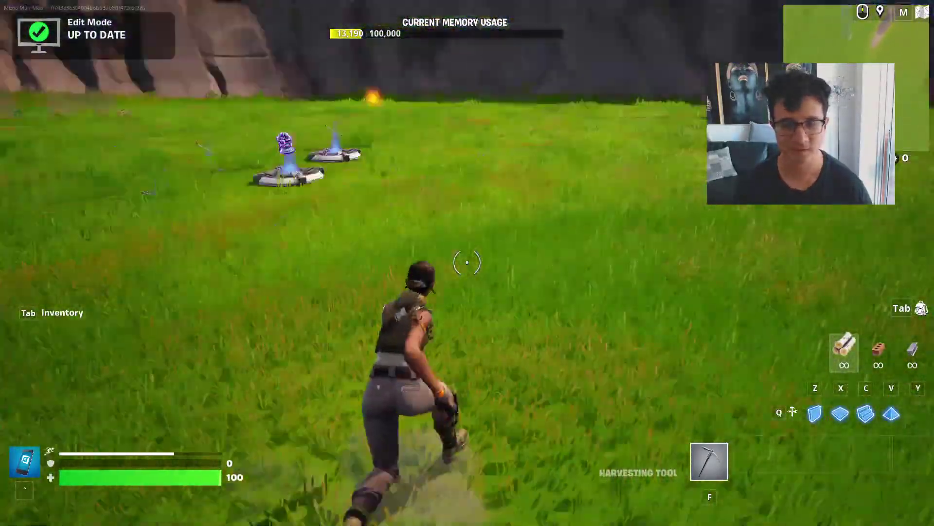
pyautogui.press('w')
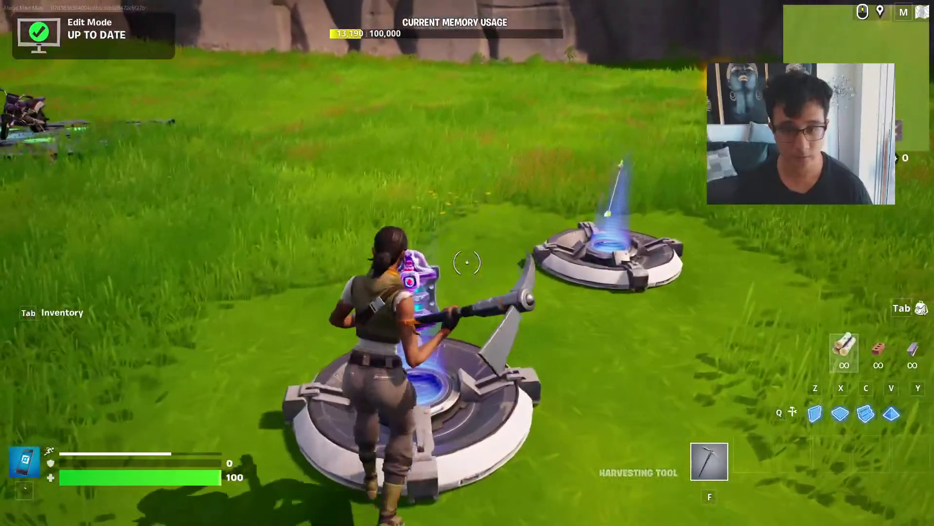
pyautogui.press('w')
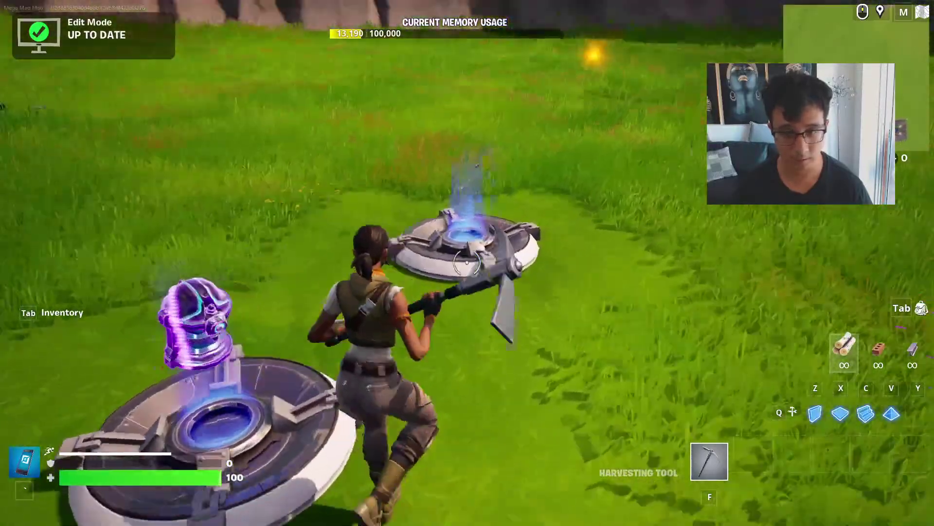
pyautogui.press('w')
pyautogui.press('e')
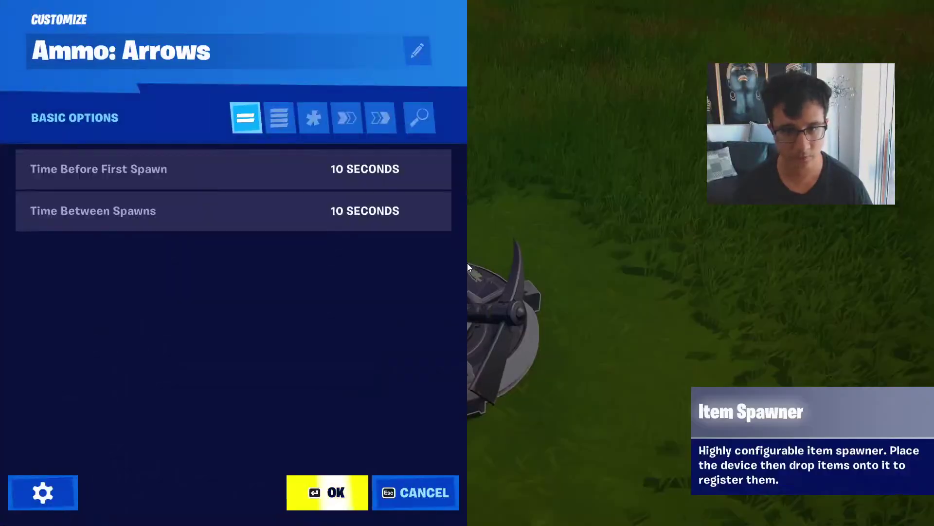
pyautogui.press('Escape')
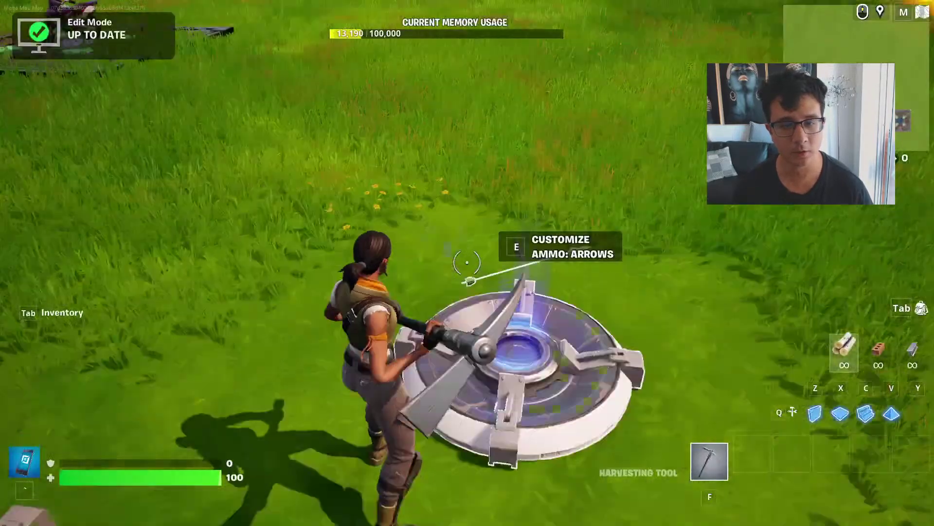
# Return to the Active Powercell item spawner, set its Time Before First Spawn to 2 seconds, and look over all its options
pyautogui.press('w')
pyautogui.press('w')
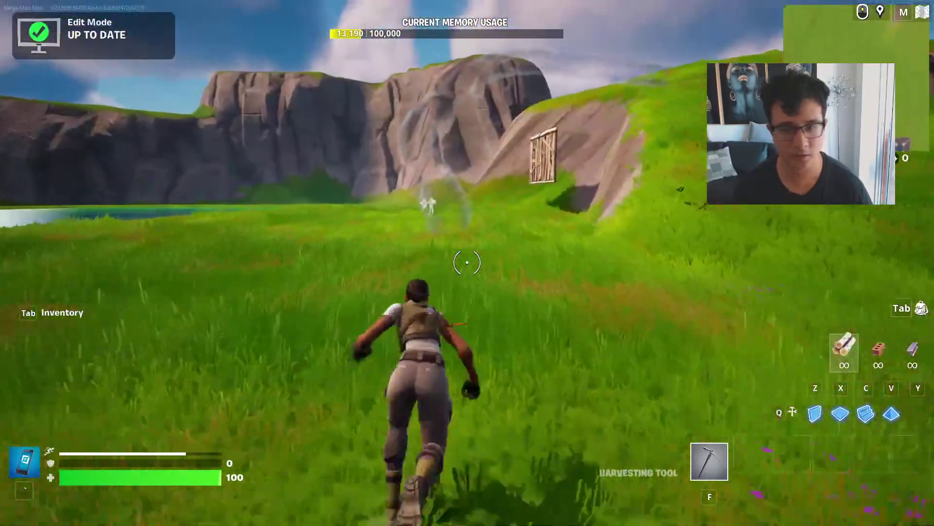
pyautogui.press('w')
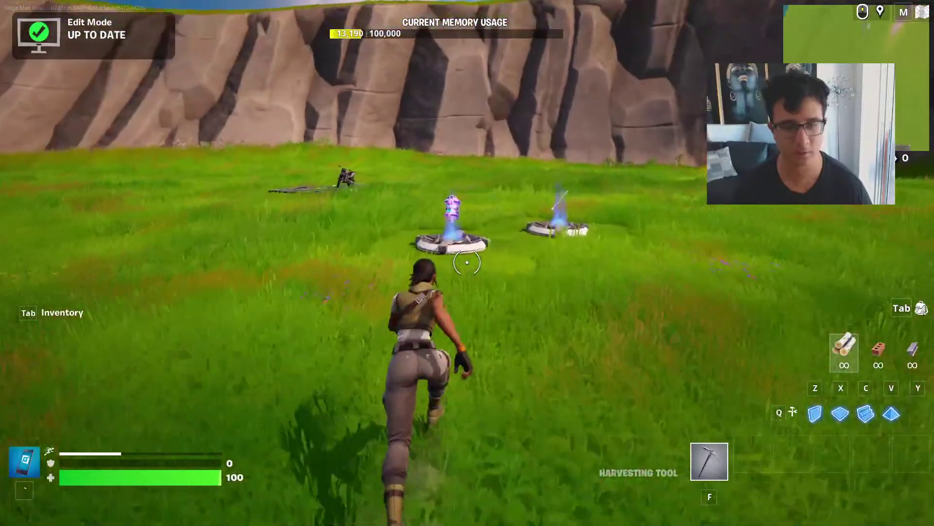
pyautogui.press('e')
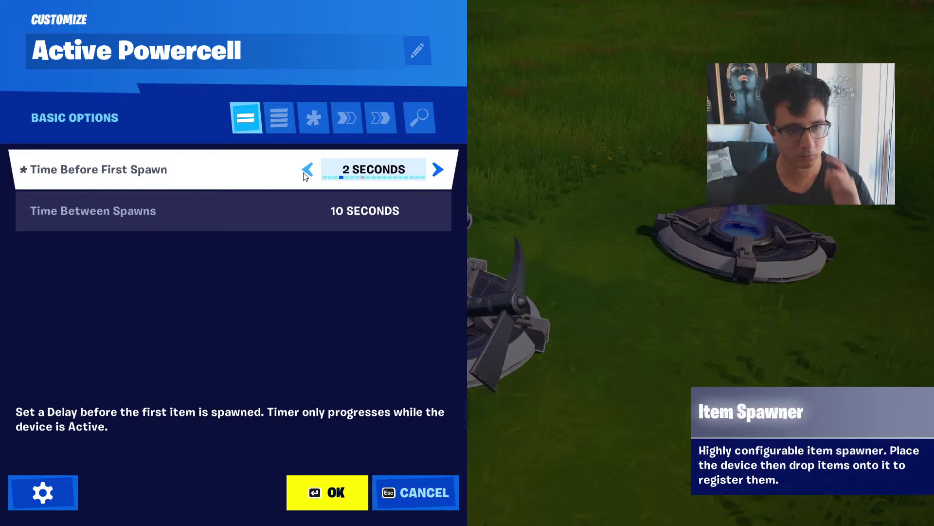
pyautogui.click(279, 124)
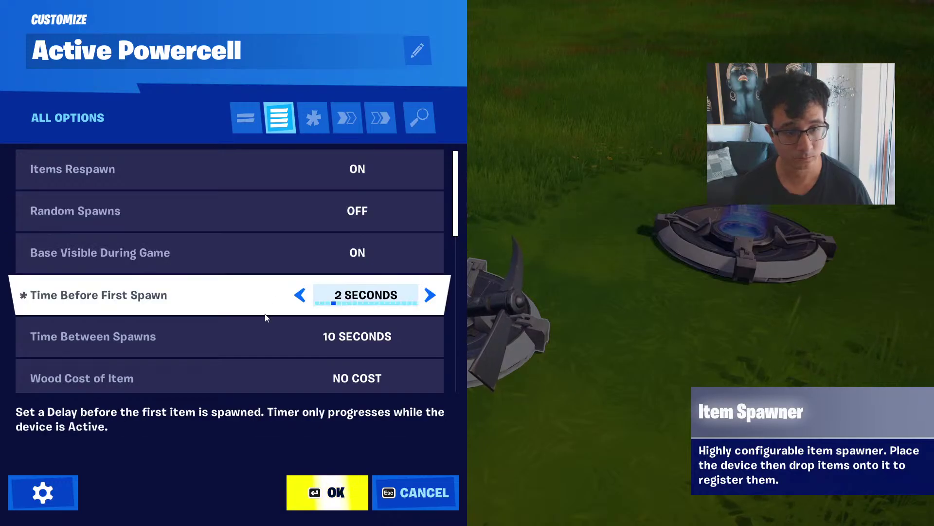
pyautogui.click(327, 493)
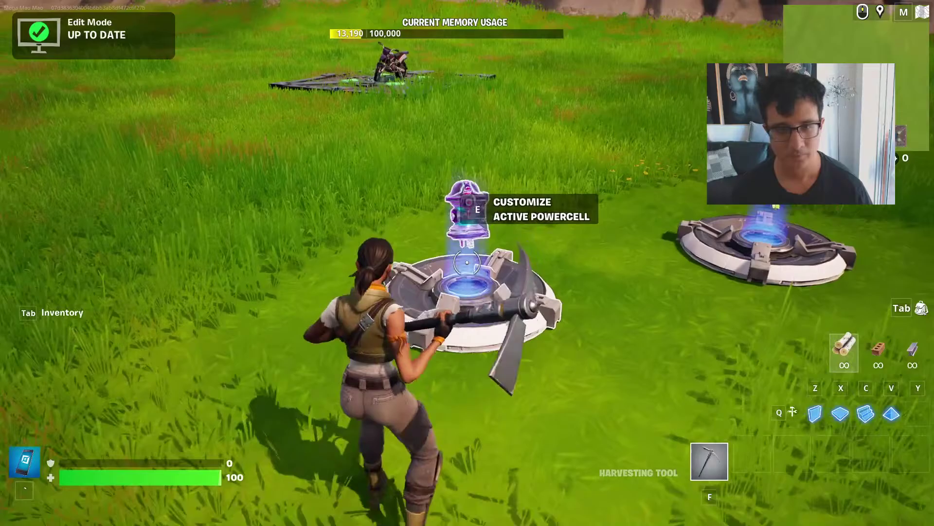
# Start the game session and run across the grass toward the item spawners
pyautogui.press('Escape')
pyautogui.click(184, 336)
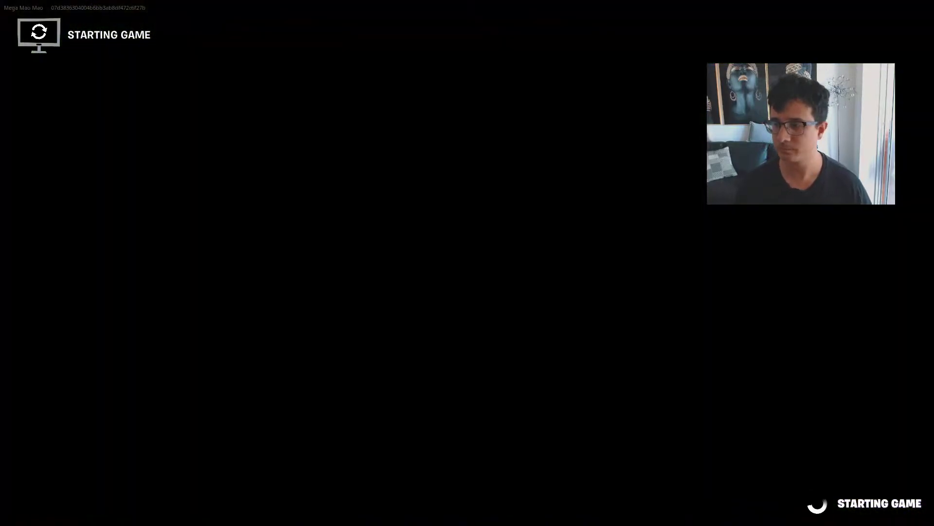
pyautogui.press('w')
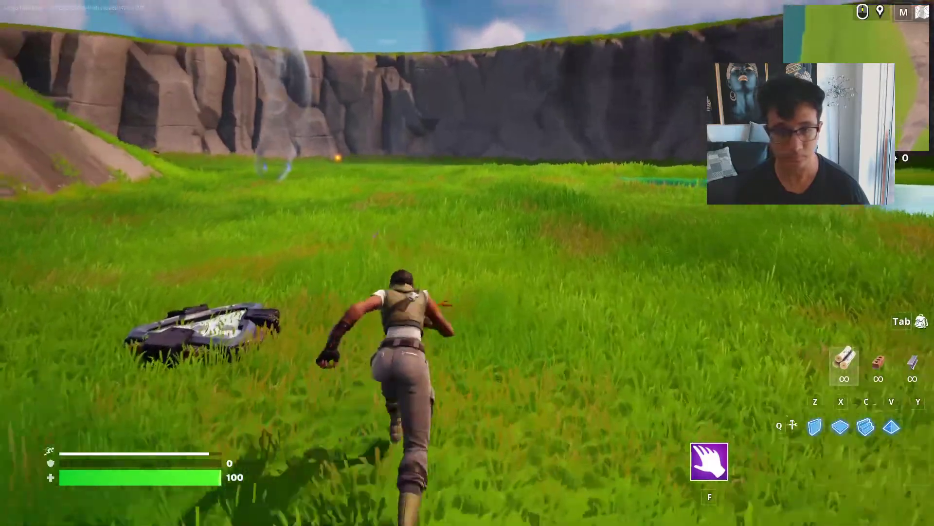
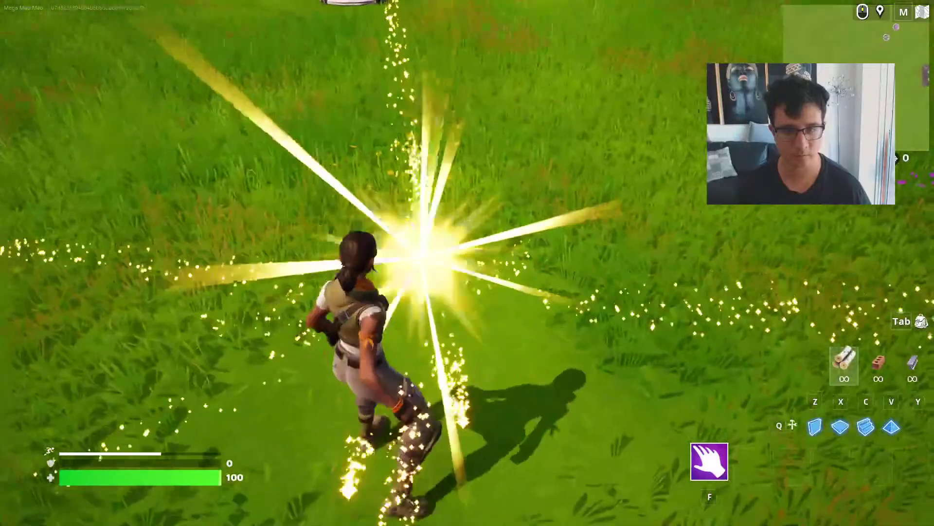
# Playtest the dirt bike by riding it across the grass, jumping, turning past the air stream and climbing the hillside
pyautogui.press('w')
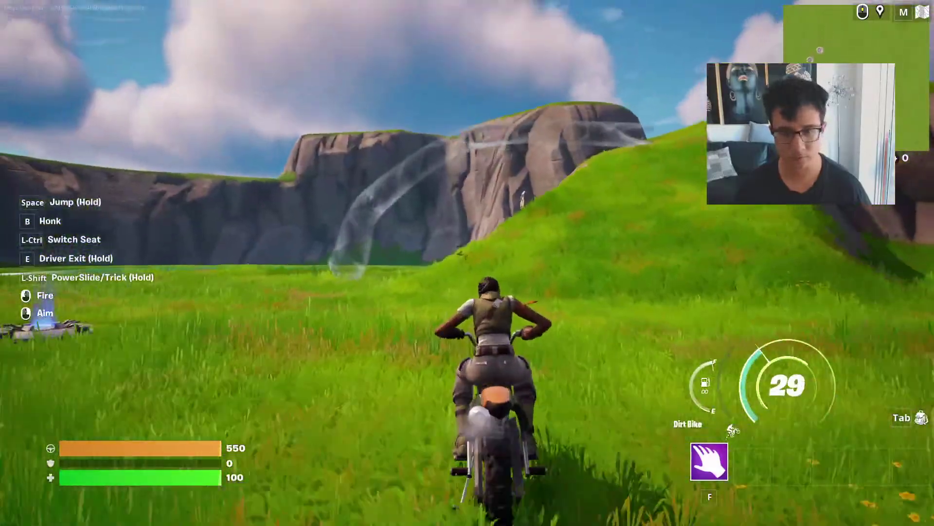
pyautogui.press('space')
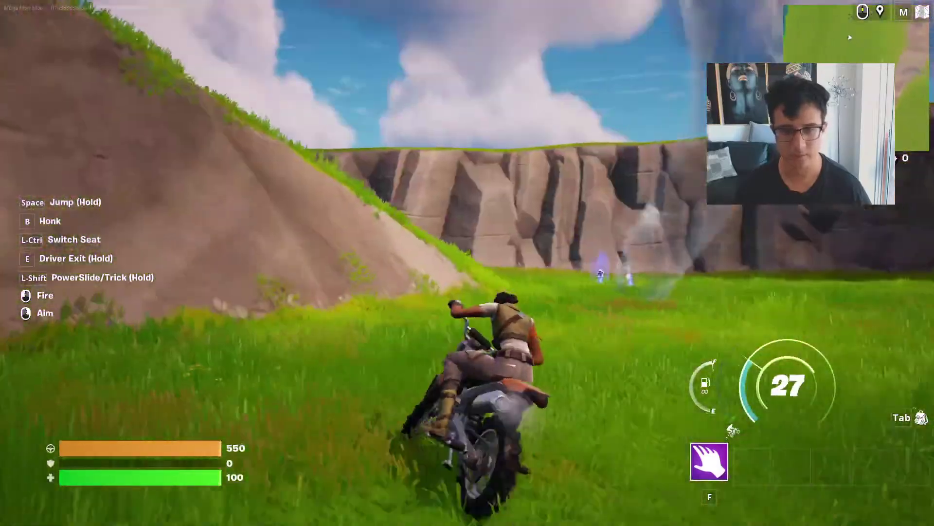
pyautogui.press('w')
pyautogui.press('a')
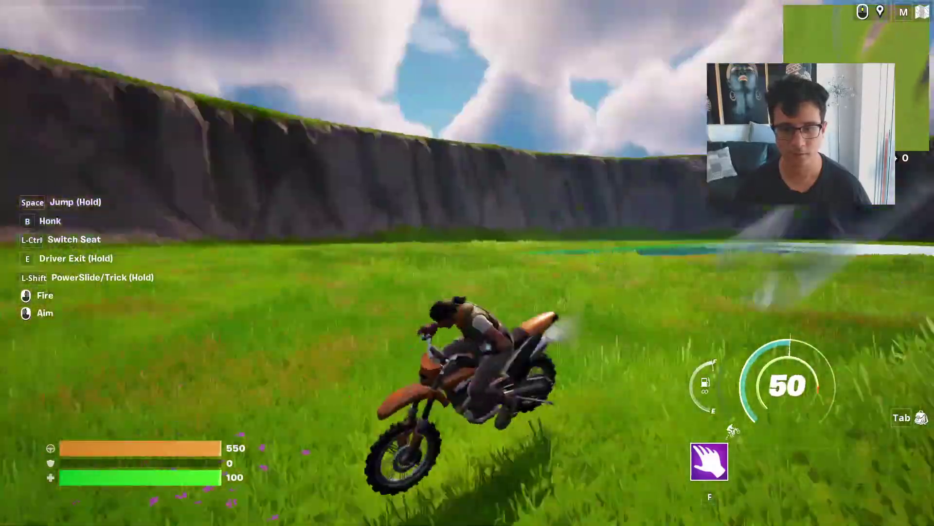
pyautogui.press('a')
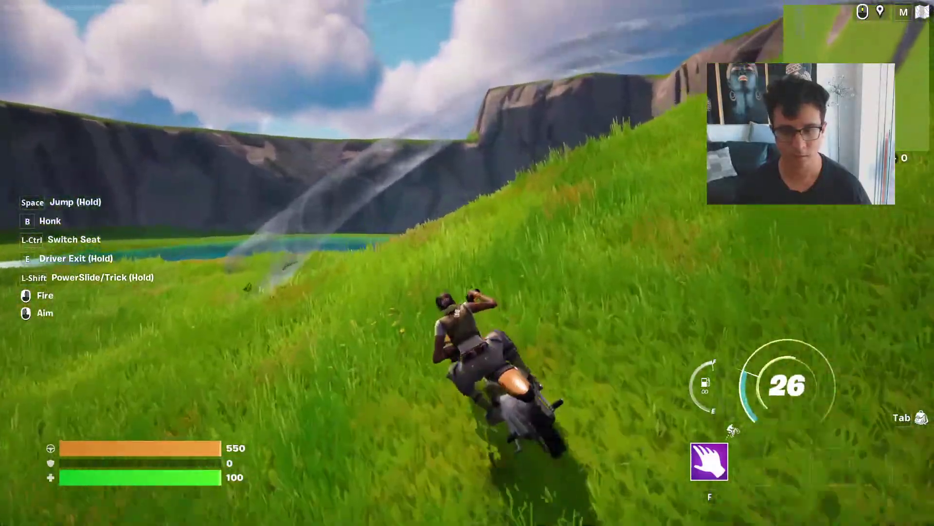
# Playtest the dirt bike by riding and jumping it across the island's hills and grass plateau
pyautogui.press('d')
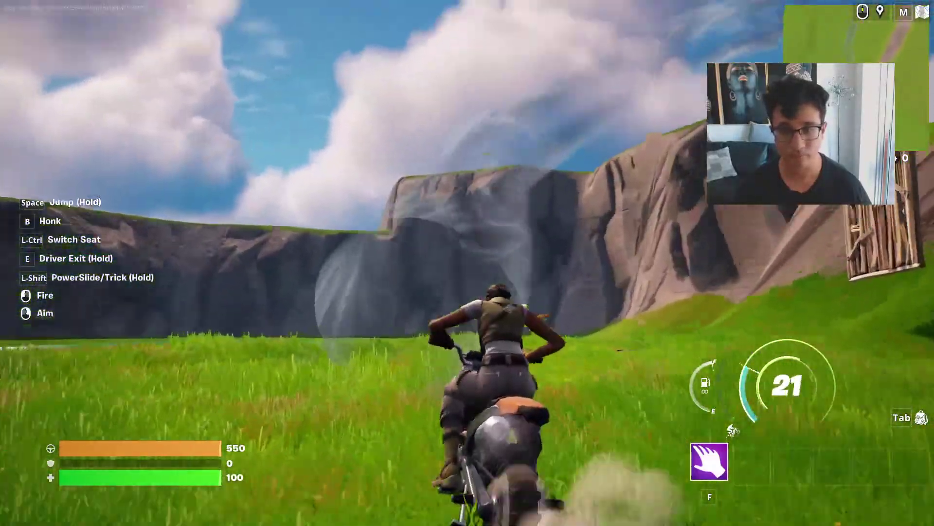
pyautogui.press('d')
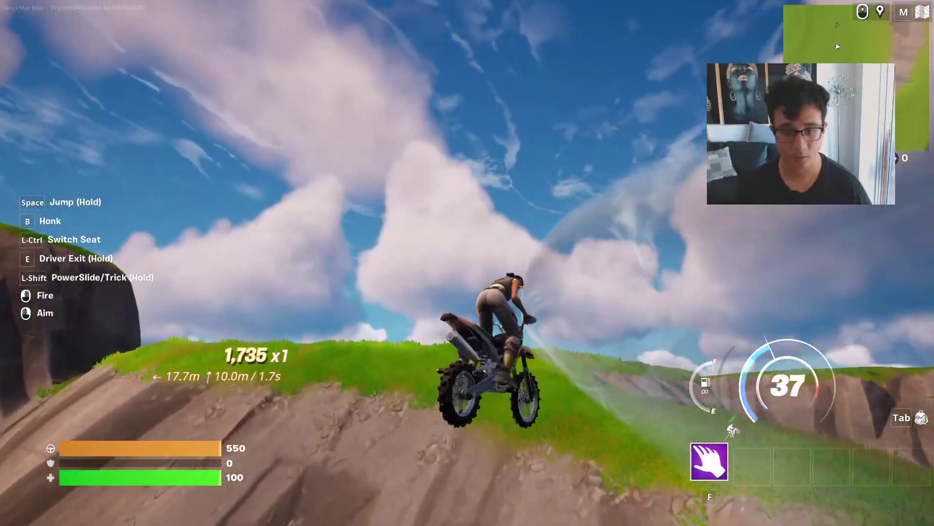
pyautogui.press('a')
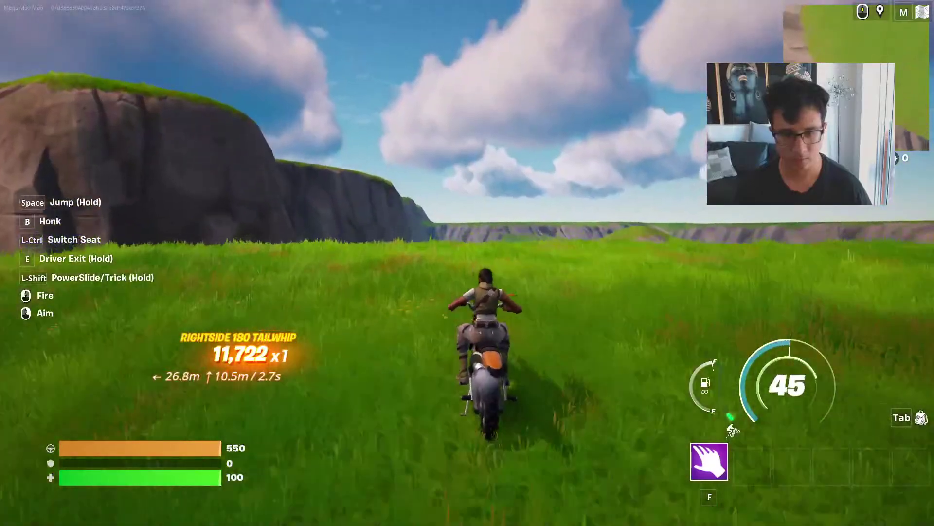
pyautogui.press('d')
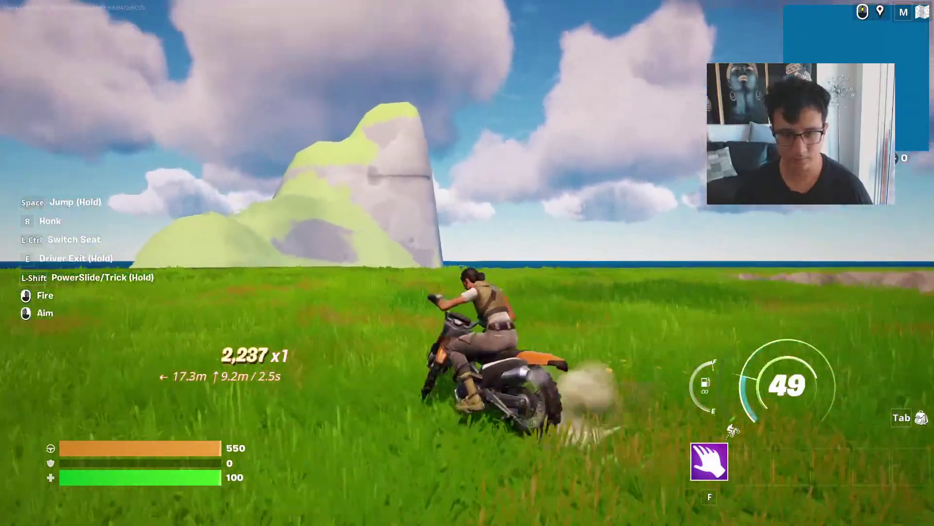
pyautogui.press('w')
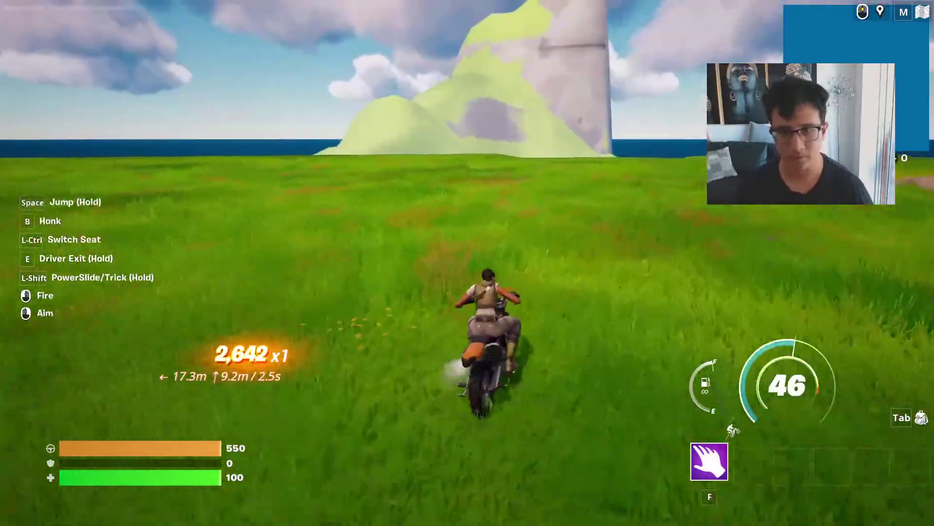
pyautogui.press('a')
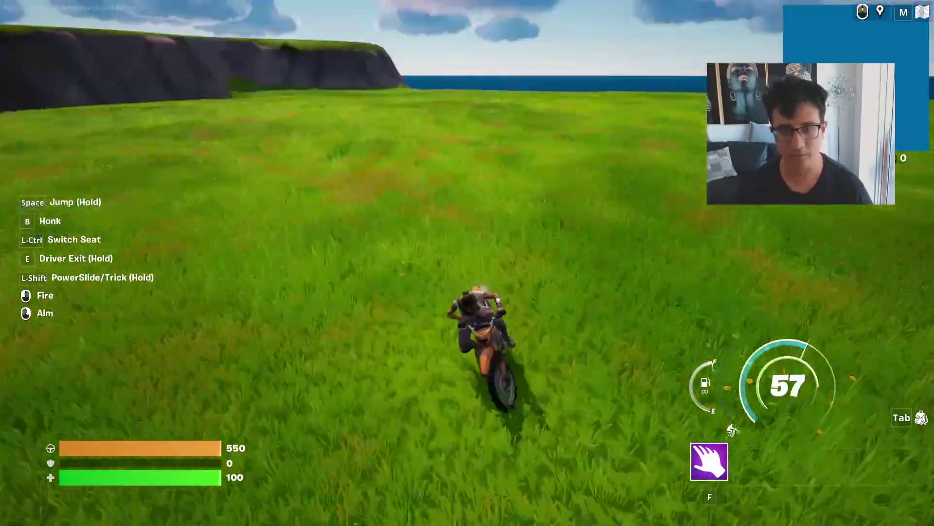
pyautogui.press('w')
pyautogui.press('space')
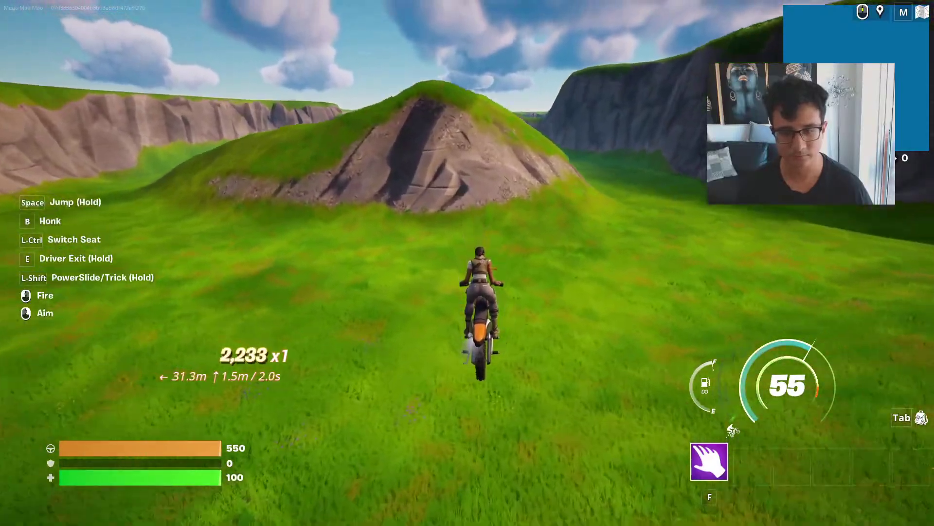
# Get off the dirt bike, walk around beside it, and switch from the running game to the Unreal Editor
pyautogui.press('e')
pyautogui.press('w')
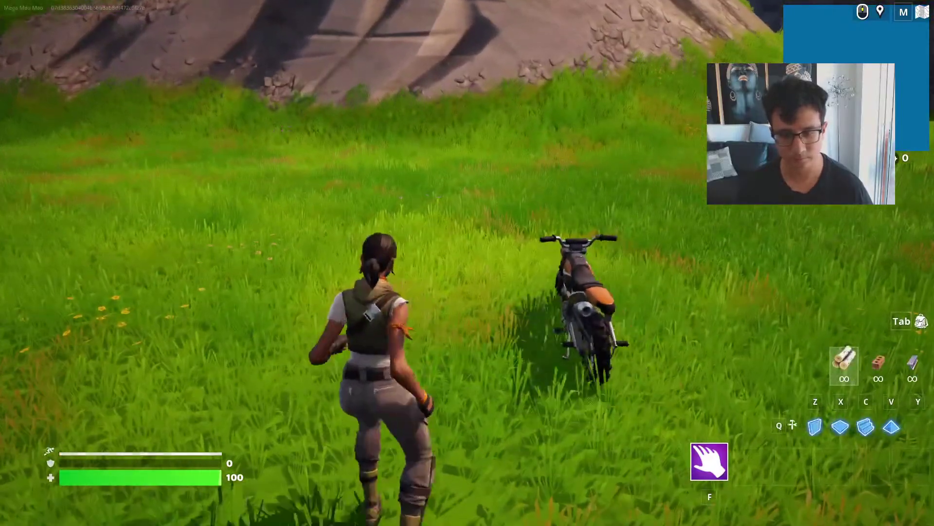
pyautogui.press('w')
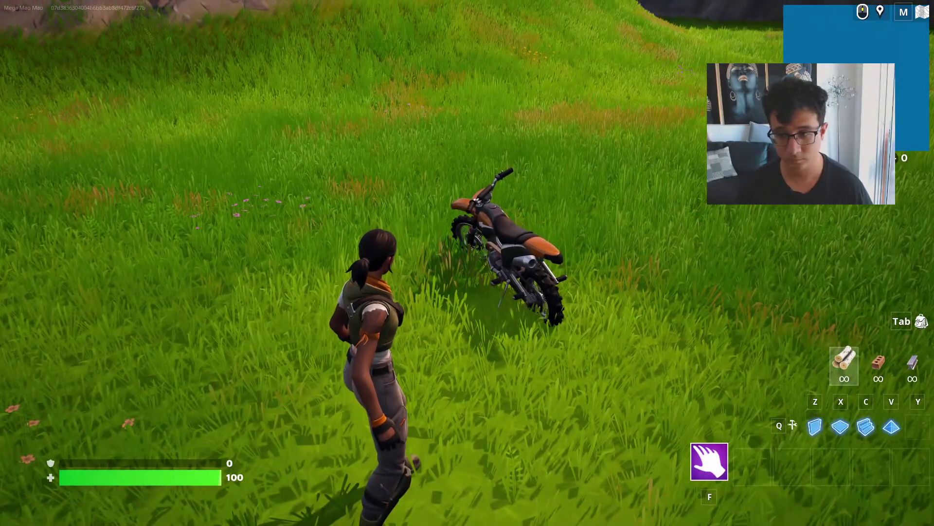
pyautogui.press('w')
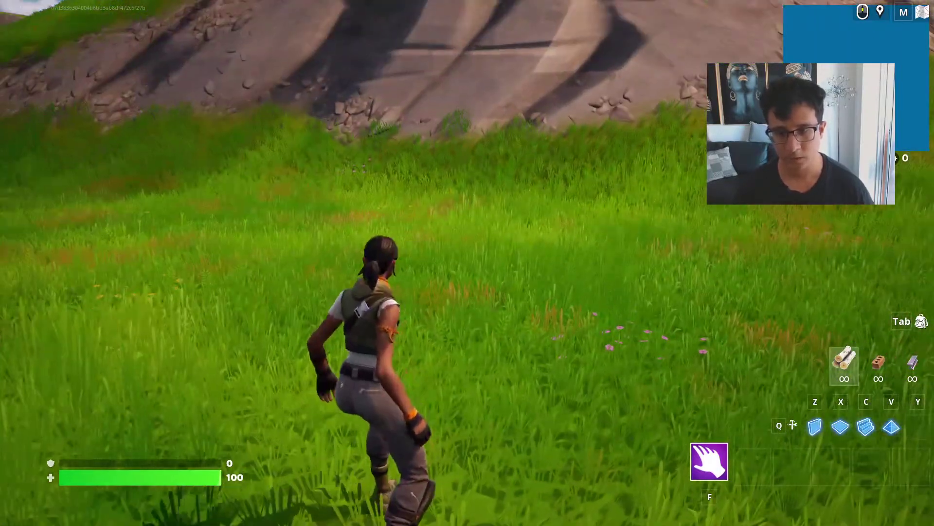
pyautogui.hotkey('alt', 'Tab')
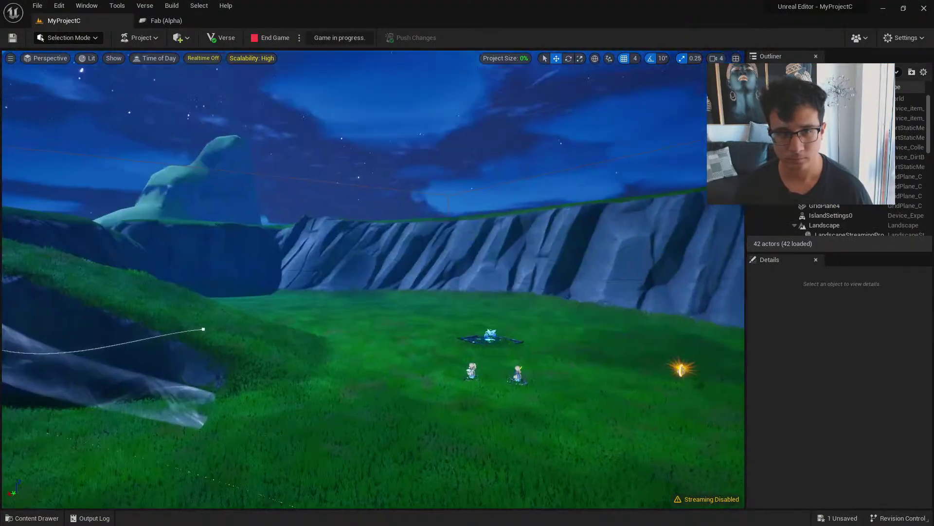
# Survey the island's cliffs and hills and open the Building folder of the Fortnite galleries
pyautogui.press('w')
pyautogui.moveTo(374, 279); pyautogui.dragTo(362, 297, button='right')
pyautogui.press('s')
pyautogui.press('w')
pyautogui.press('w')
pyautogui.moveTo(467, 294); pyautogui.dragTo(448, 286, button='right')
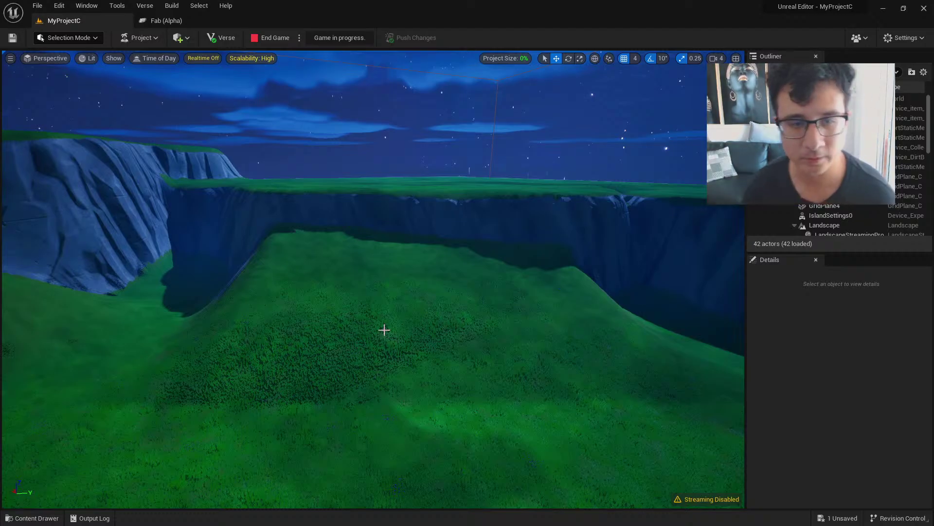
pyautogui.moveTo(389, 331); pyautogui.dragTo(479, 328, button='right')
pyautogui.hotkey('ctrl', 'space')
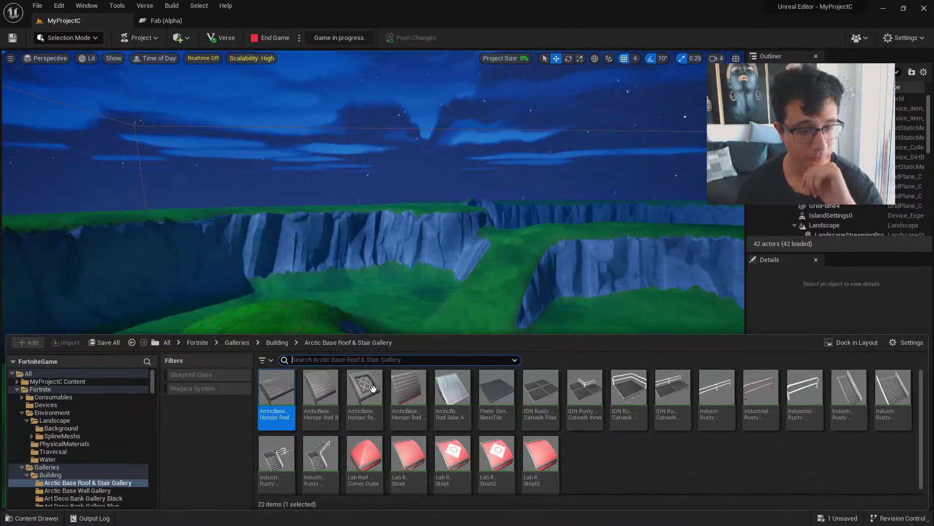
pyautogui.scroll(-2, 106, 463)
pyautogui.doubleClick(52, 445)
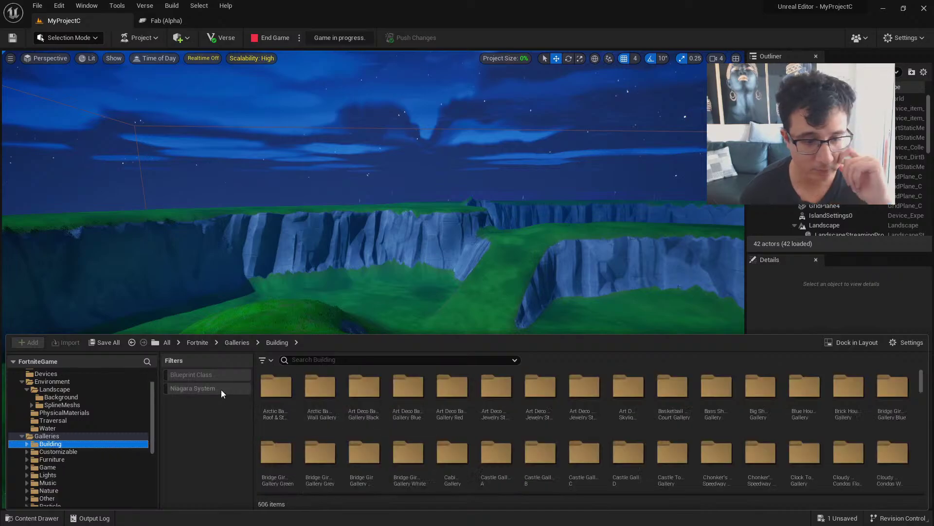
# Try filtering the Galleries content by Static Mesh and remove that filter again
pyautogui.click(266, 361)
pyautogui.click(309, 147)
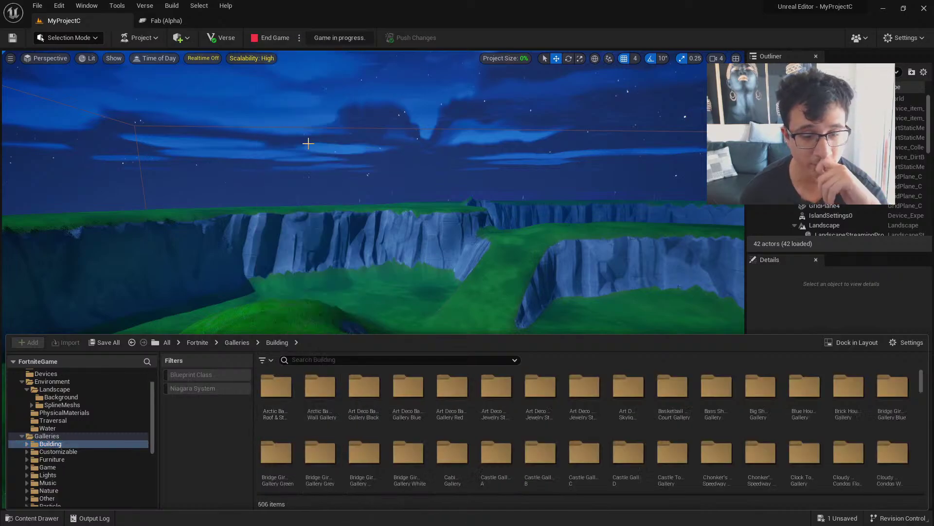
pyautogui.click(48, 436)
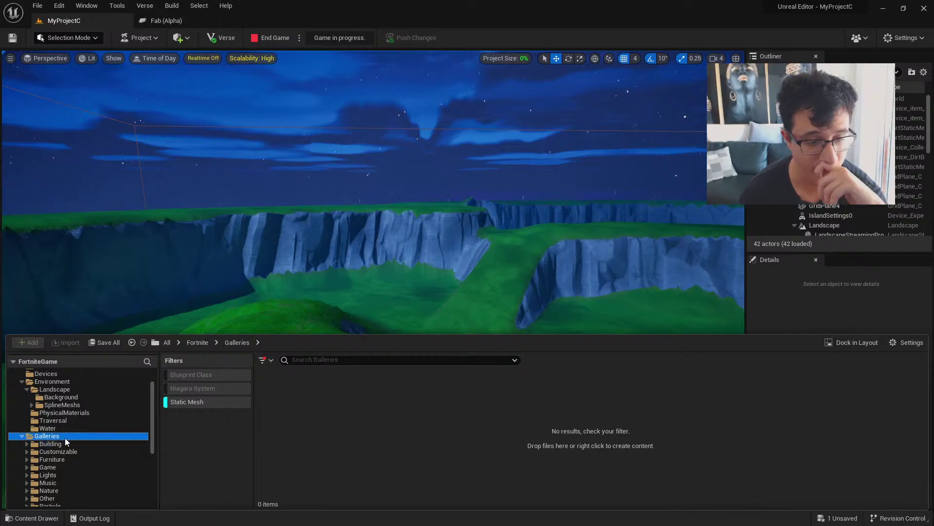
pyautogui.click(190, 402)
# Open the Furniture galleries folder and bring the grassy area beside the cliff into view for placing props
pyautogui.click(73, 460)
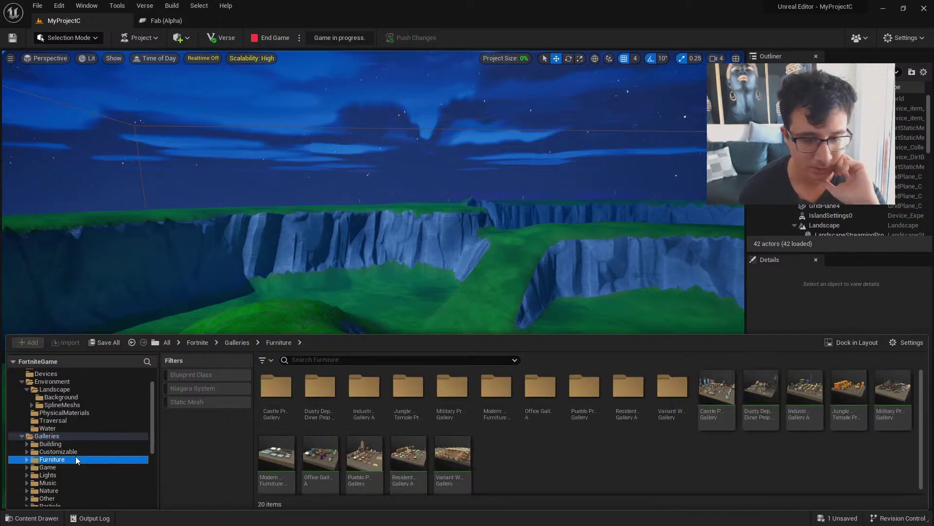
pyautogui.press('w')
pyautogui.moveTo(515, 261); pyautogui.dragTo(569, 253, button='right')
pyautogui.hotkey('ctrl', 'space')
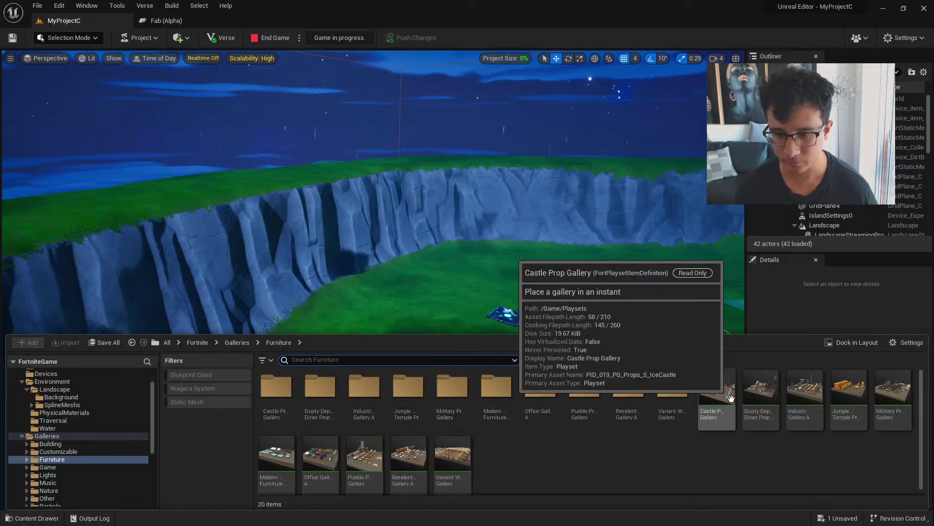
# Try placing the whole Castle Prop Gallery on the grass near the cliff and undo the placement
pyautogui.rightClick(361, 290)
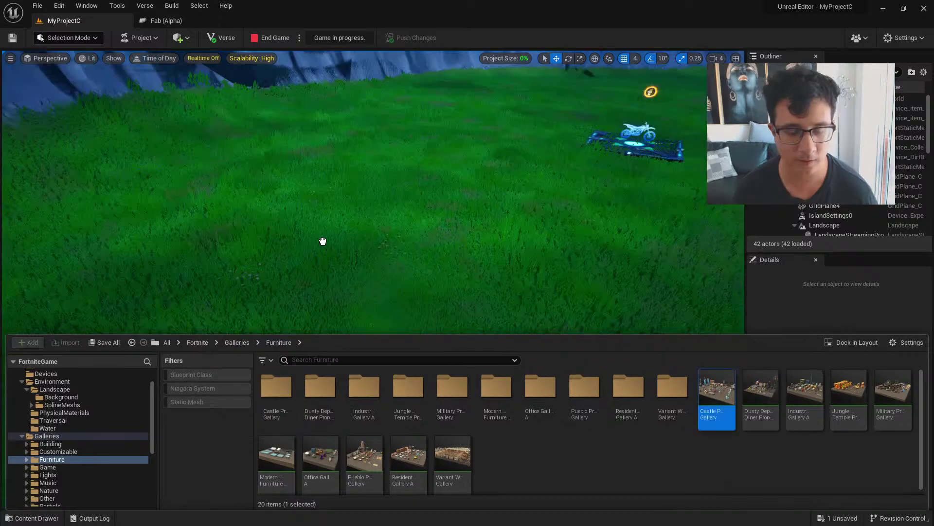
pyautogui.moveTo(323, 241); pyautogui.dragTo(322, 241)
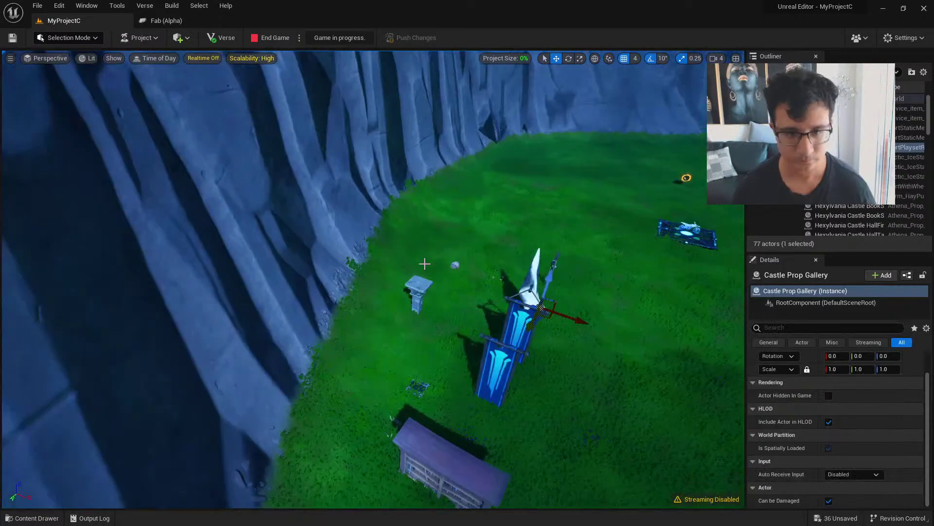
pyautogui.moveTo(424, 264); pyautogui.dragTo(424, 263, button='right')
pyautogui.hotkey('ctrl', 'z')
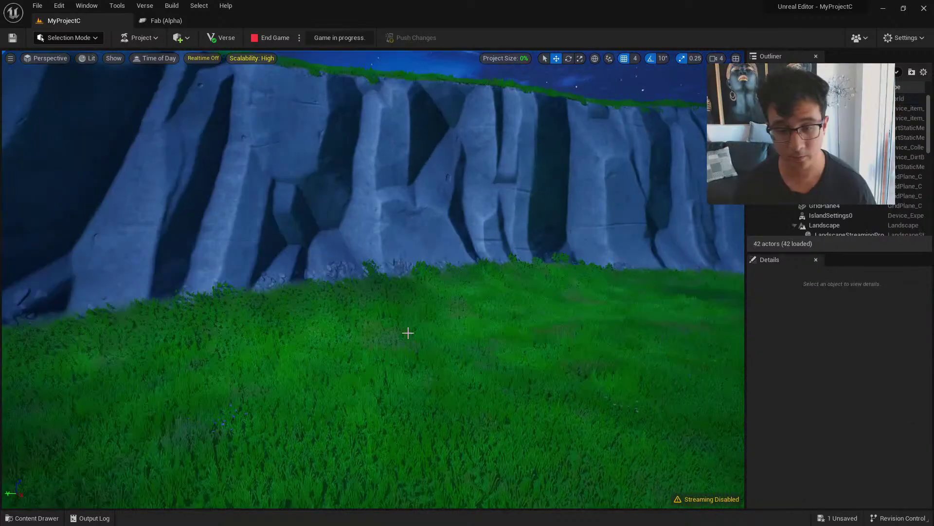
# Place the Arctic IceStatue Raven from the Castle Prop Gallery folder on the terrain and scale it up into a giant landmark
pyautogui.hotkey('ctrl', 'space')
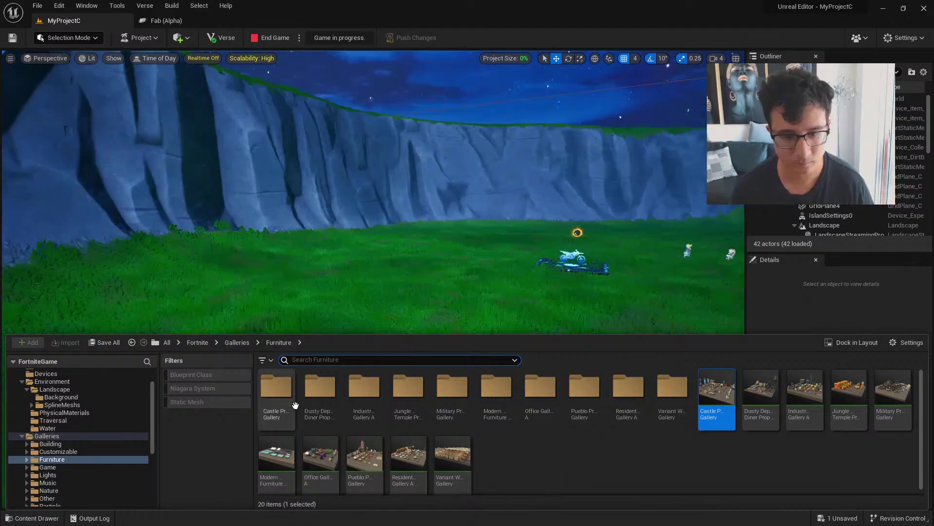
pyautogui.doubleClick(287, 399)
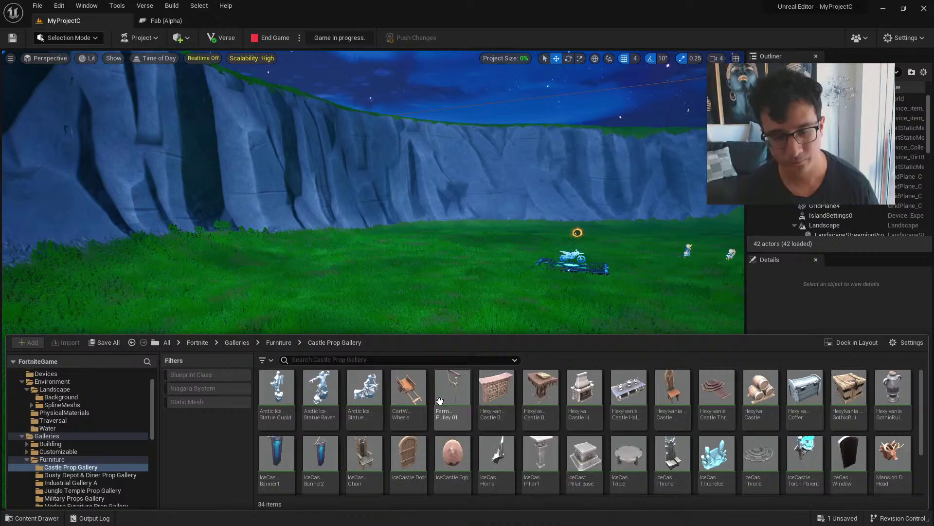
pyautogui.click(265, 360)
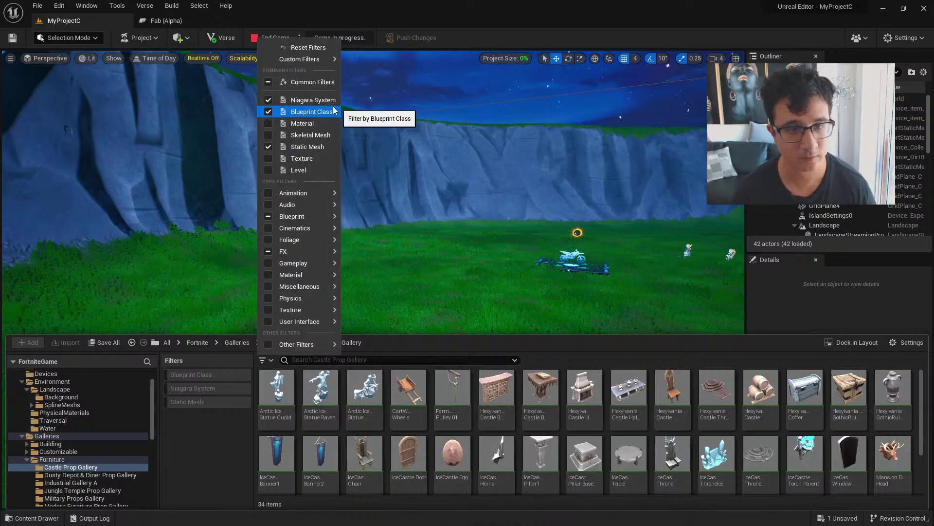
pyautogui.moveTo(324, 195)
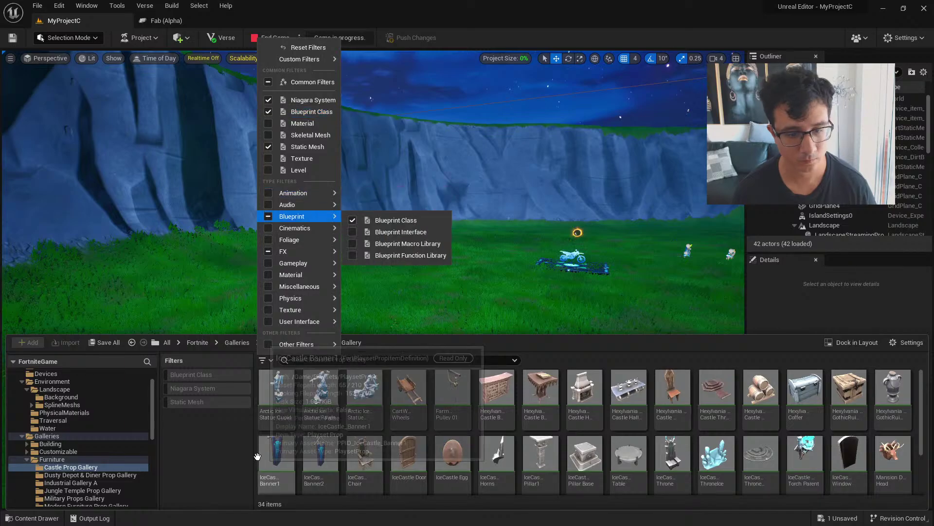
pyautogui.moveTo(276, 389); pyautogui.dragTo(490, 369)
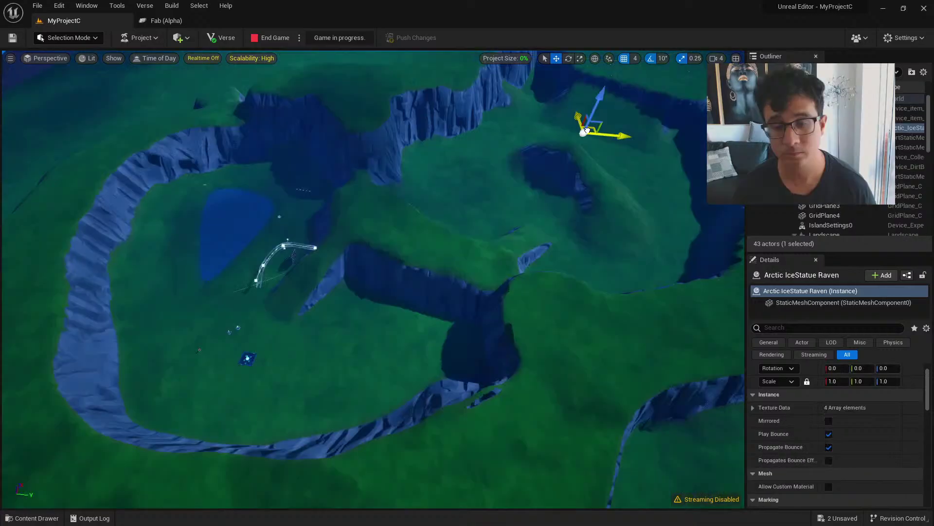
pyautogui.press('r')
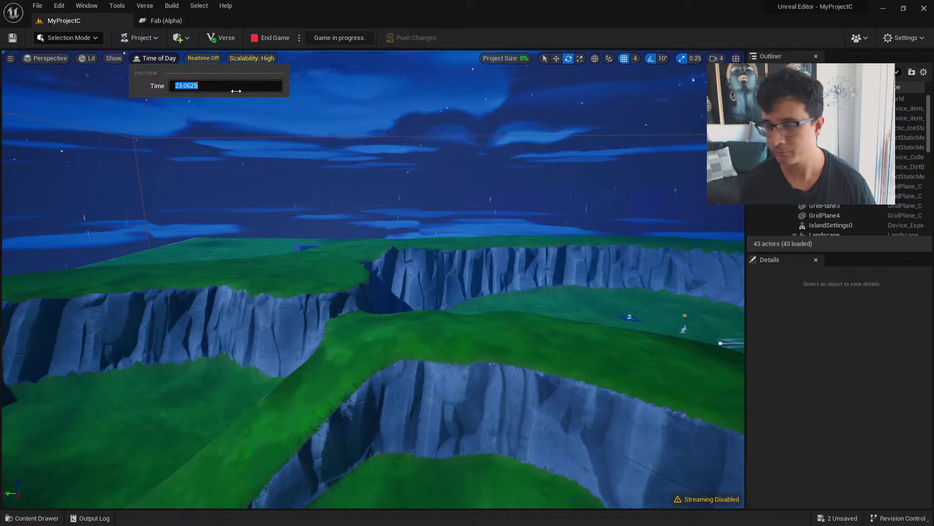
# Set the viewport's time of day preview to 14
pyautogui.write('14')
pyautogui.press('Return')
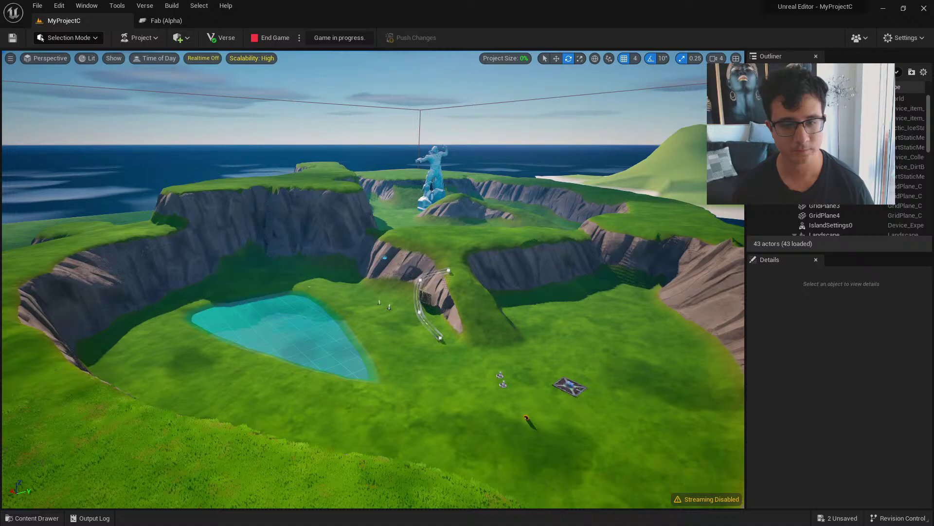
# Try placing the Craggy Cliffs Floor & Wall Gallery from the Building galleries on the grass and raising it
pyautogui.hotkey('ctrl', 'space')
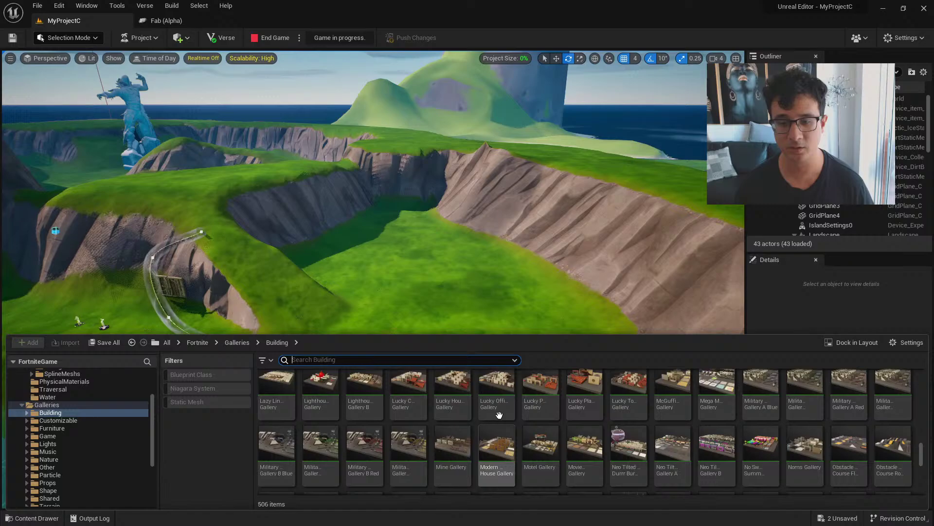
pyautogui.scroll(10, 771, 437)
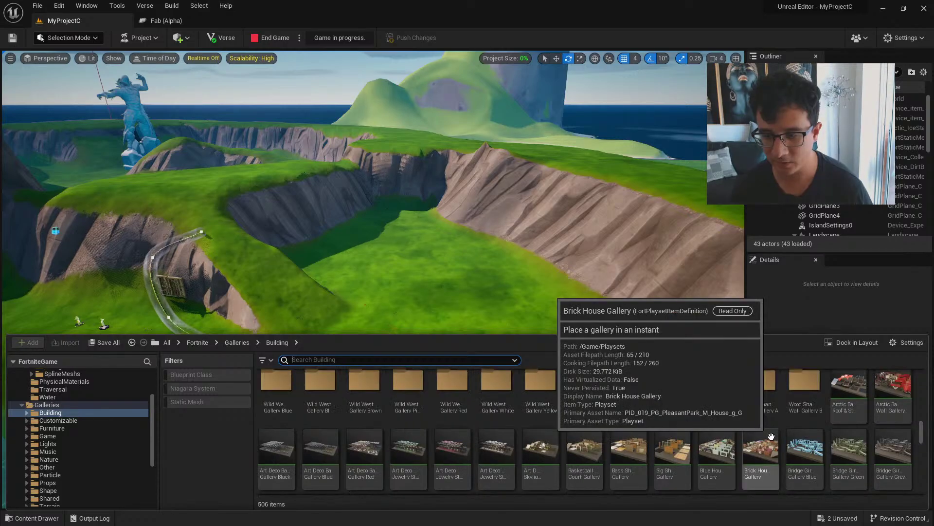
pyautogui.scroll(-3, 771, 436)
pyautogui.click(453, 443)
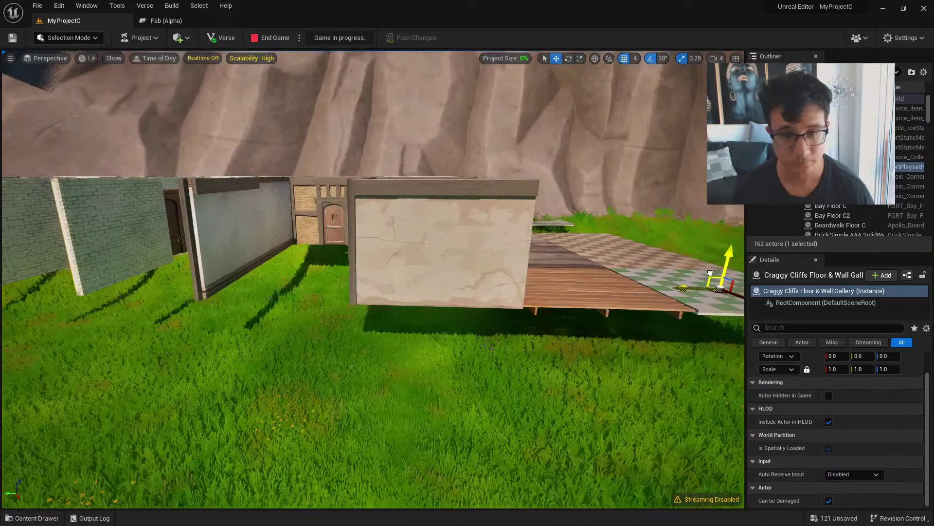
pyautogui.moveTo(705, 281); pyautogui.dragTo(727, 251)
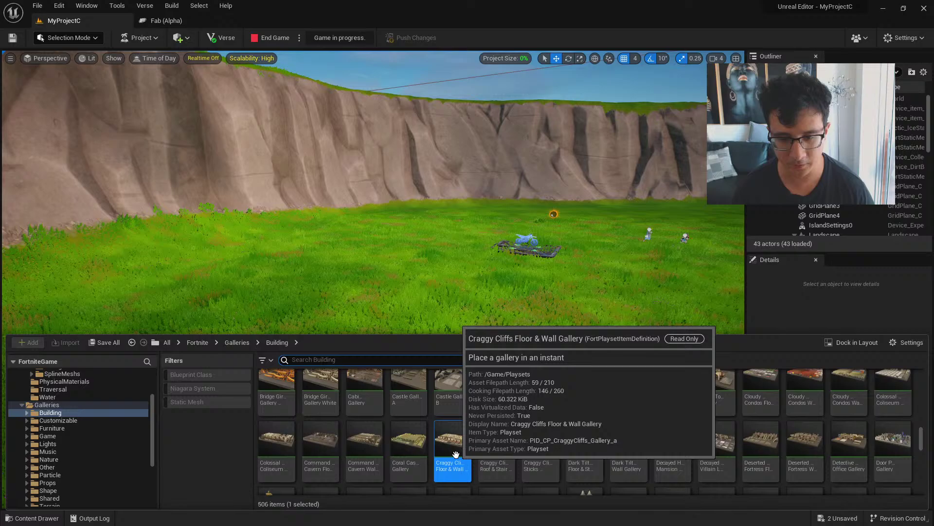
# Browse the individual gallery folders inside Building and place a single white wall piece on the grass near the cliff
pyautogui.click(27, 412)
pyautogui.scroll(-2, 85, 444)
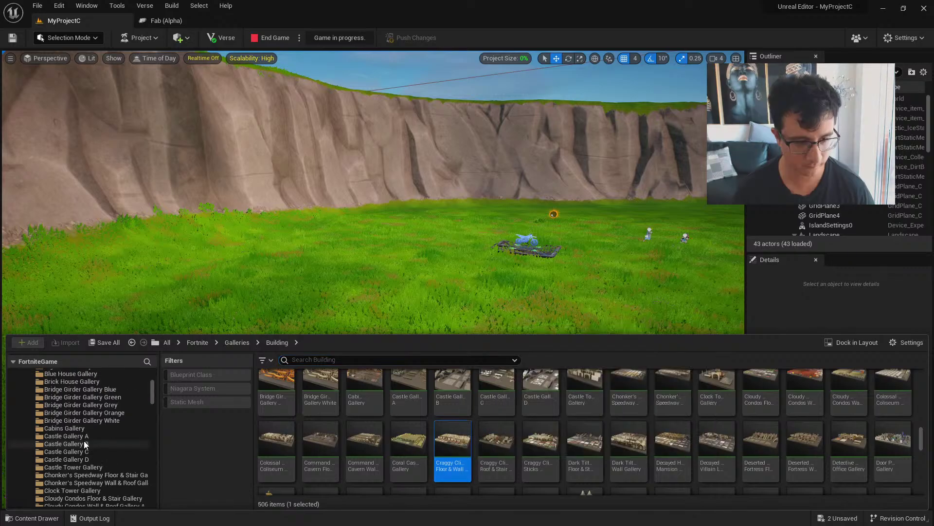
pyautogui.scroll(-2, 84, 443)
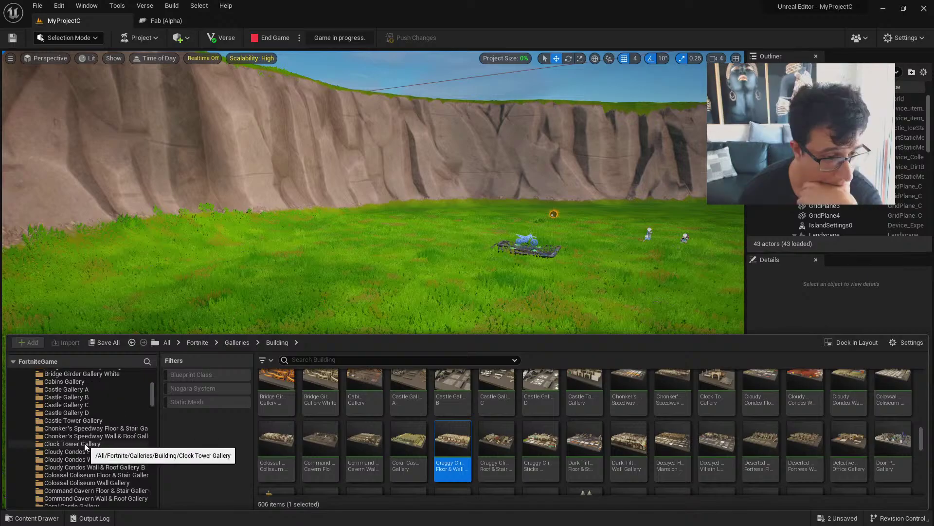
pyautogui.scroll(-2, 112, 462)
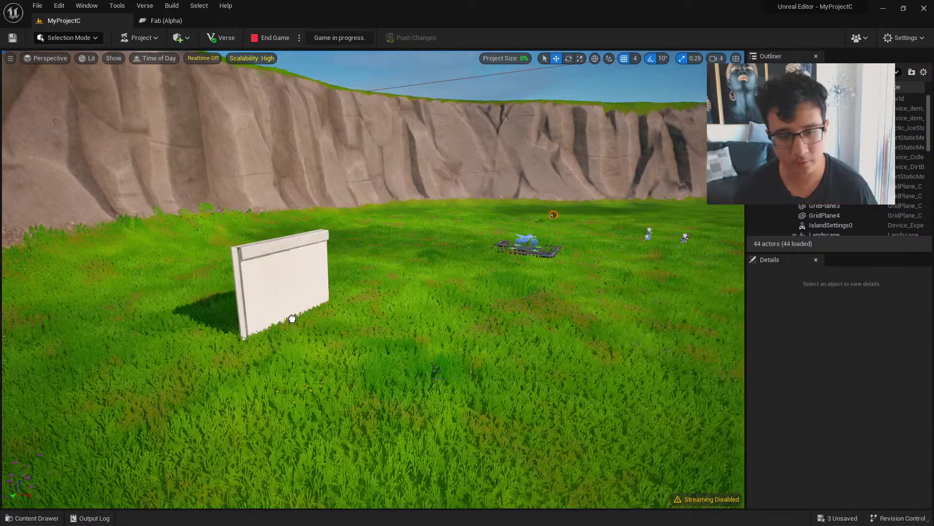
# Lower the white Winter Village Tudor wall partly into the grass and set a duplicate flush beside it to form one continuous wall
pyautogui.click(292, 318)
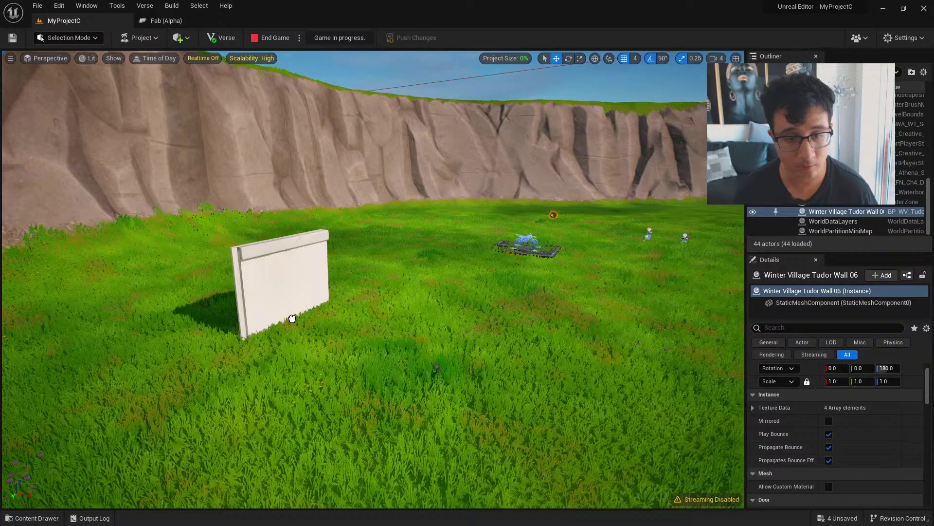
pyautogui.press('f')
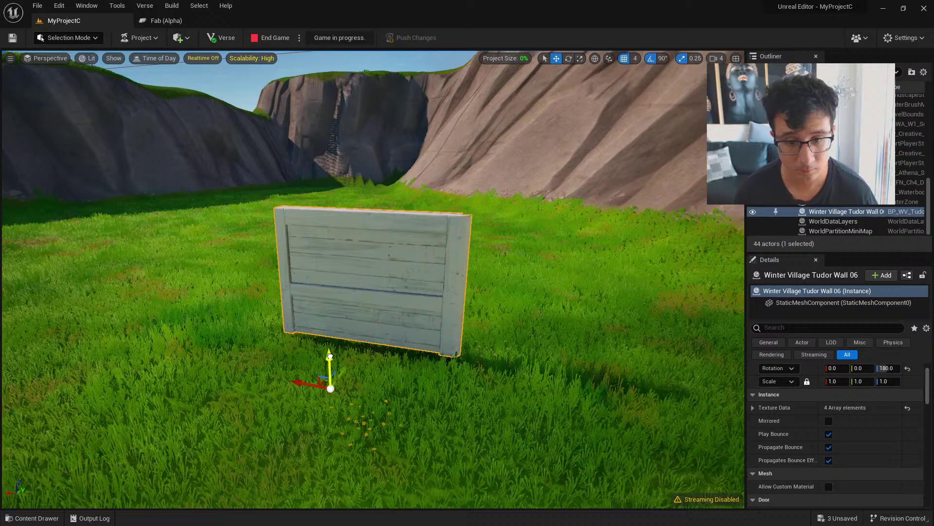
pyautogui.moveTo(326, 354); pyautogui.dragTo(327, 369)
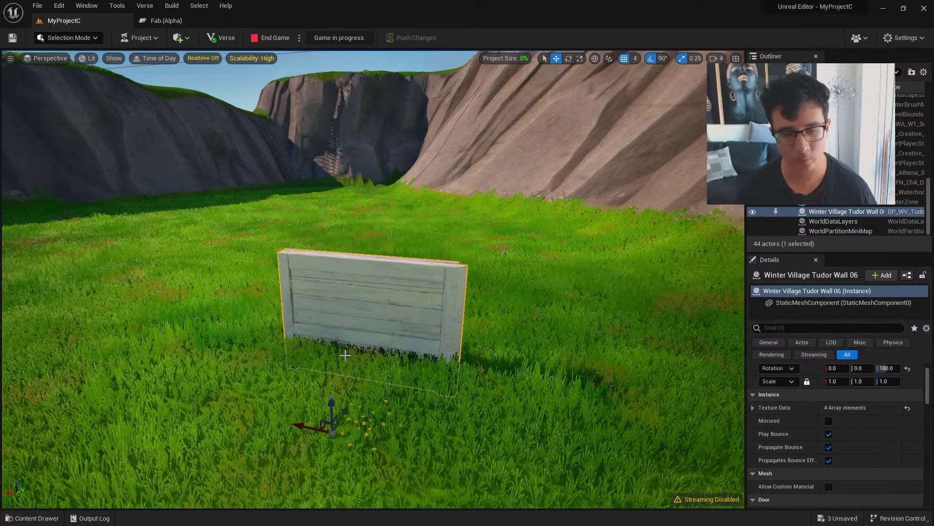
pyautogui.moveTo(346, 354); pyautogui.dragTo(384, 334, button='right')
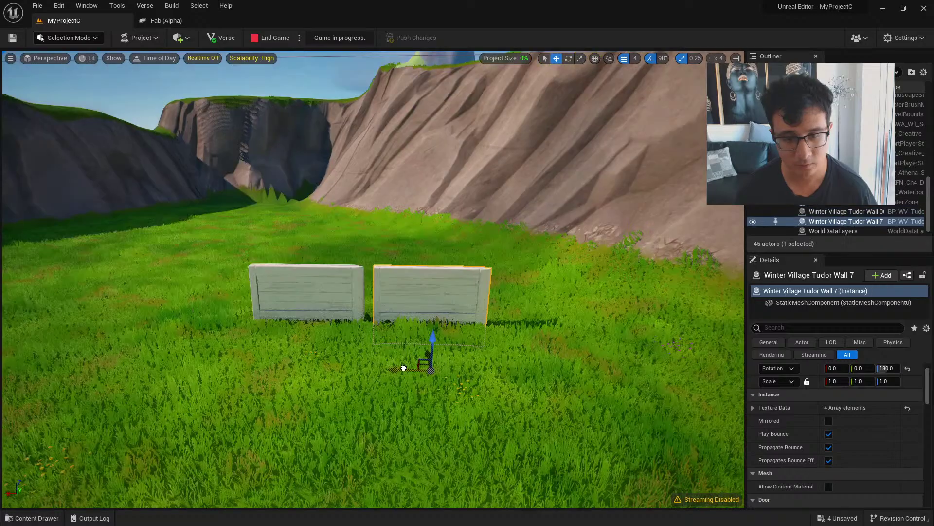
pyautogui.moveTo(404, 368); pyautogui.dragTo(432, 369)
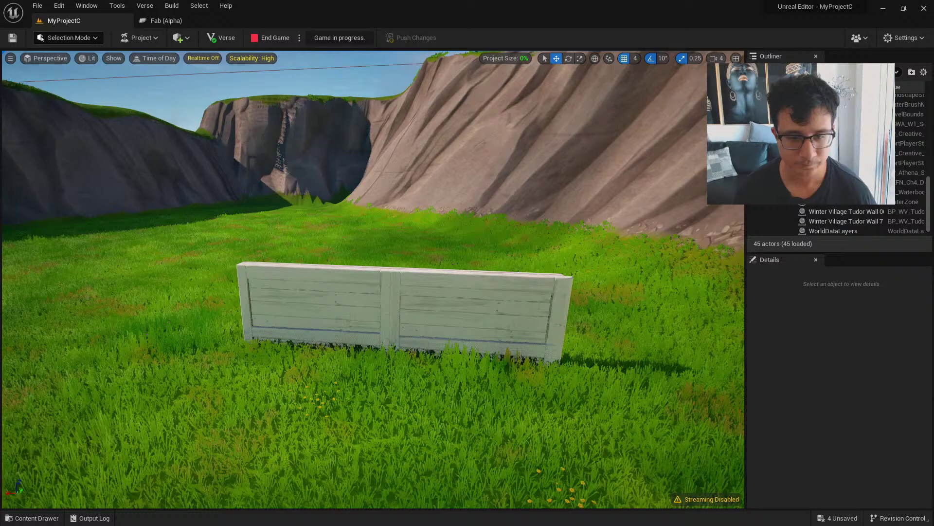
pyautogui.scroll(2, 372, 292)
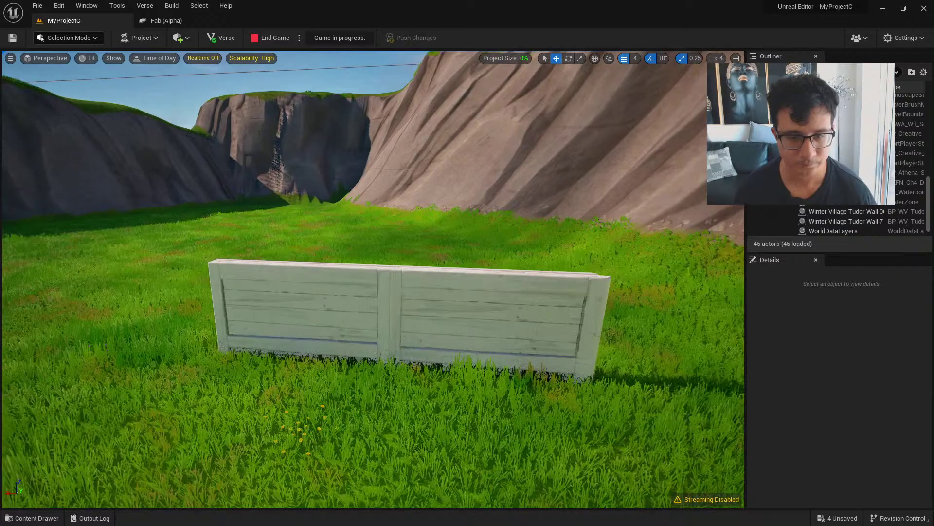
# Look through the Building galleries to the end of the list and check the contents of the Game galleries folder
pyautogui.hotkey('ctrl', 'space')
pyautogui.scroll(1, 662, 308)
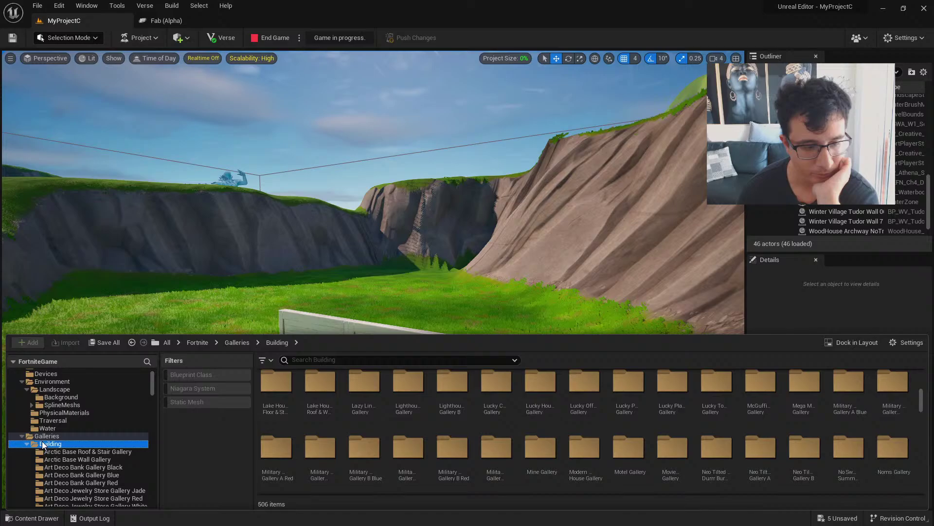
pyautogui.scroll(-10, 916, 486)
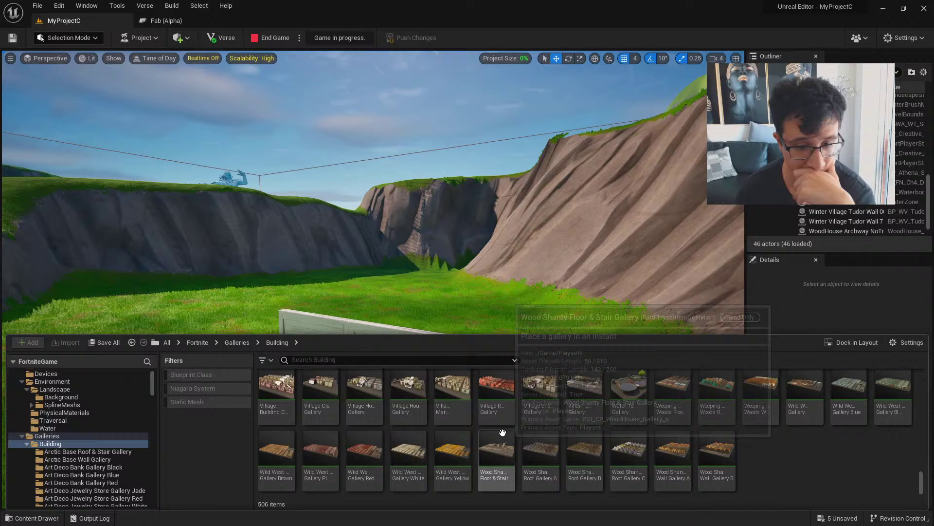
pyautogui.doubleClick(58, 444)
pyautogui.click(48, 467)
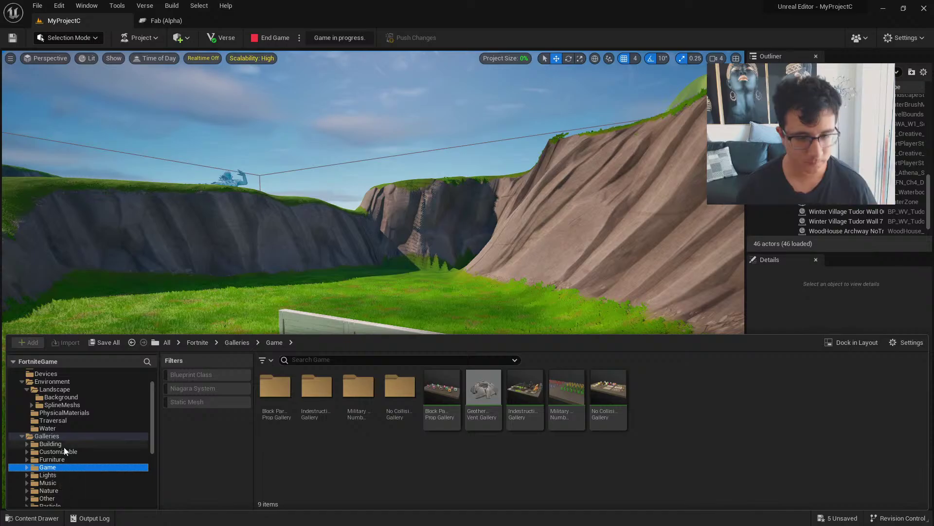
pyautogui.scroll(-5, 63, 447)
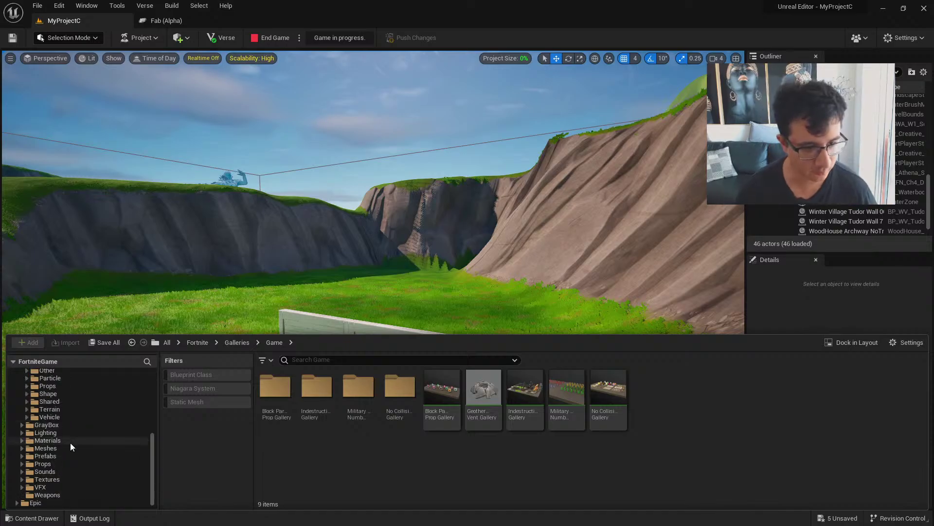
# Place the DJ Yonder flag from the Block Party Prop Gallery near the cliff, raise it to a height of 700 and scale it to 2.5
pyautogui.moveTo(429, 272); pyautogui.dragTo(384, 275, button='right')
pyautogui.moveTo(523, 262); pyautogui.dragTo(523, 341, button='right')
pyautogui.hotkey('ctrl', 'space')
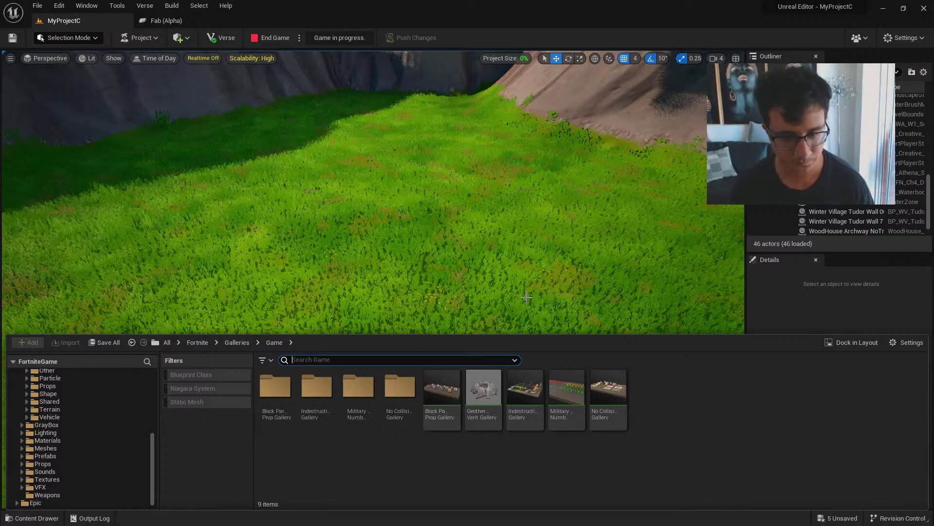
pyautogui.moveTo(519, 263); pyautogui.dragTo(467, 314, button='right')
pyautogui.hotkey('ctrl', 'space')
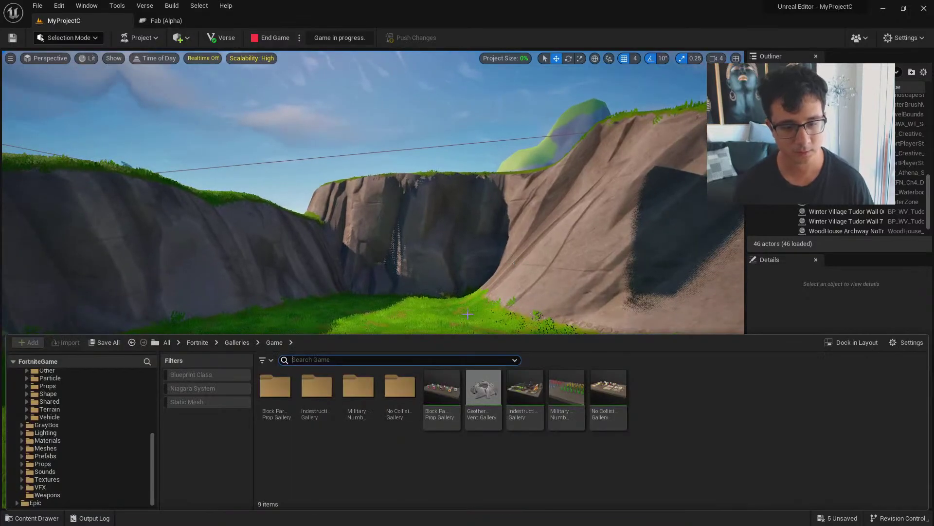
pyautogui.doubleClick(276, 387)
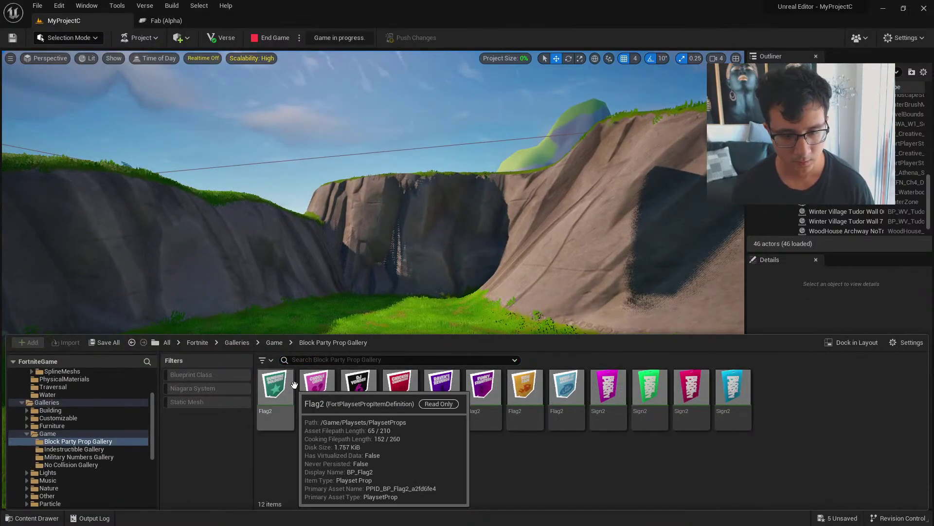
pyautogui.moveTo(358, 387); pyautogui.dragTo(397, 297)
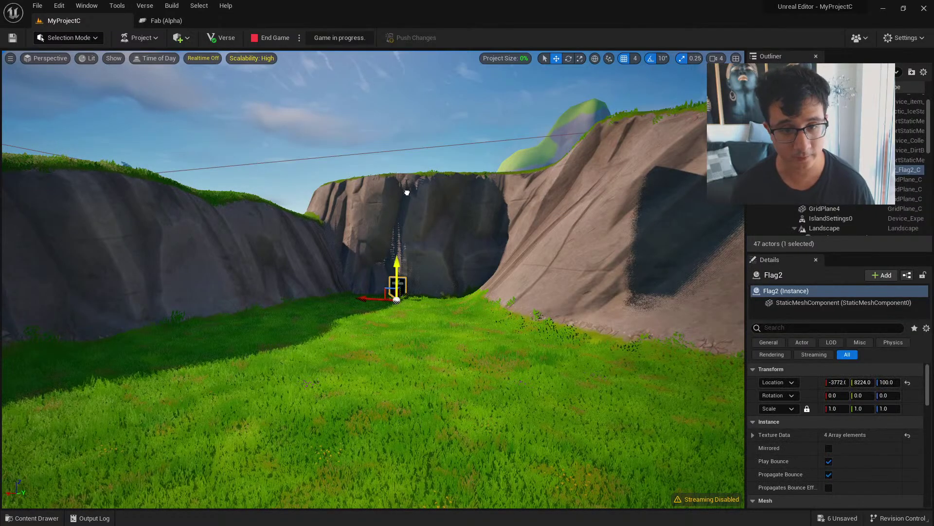
pyautogui.moveTo(407, 192); pyautogui.dragTo(381, 230)
pyautogui.press('r')
pyautogui.press('w')
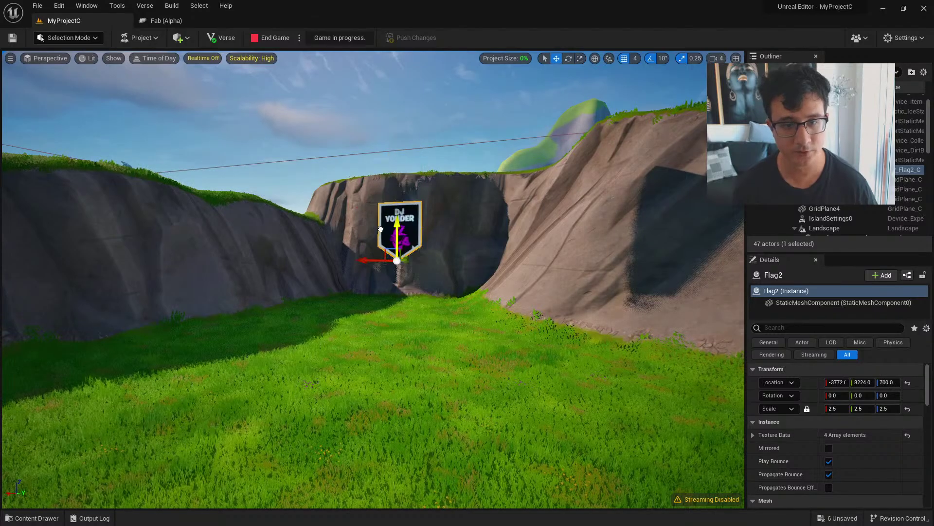
# Move the DJ Yonder flag against the cliff face at the end of the valley and deselect it
pyautogui.press('Escape')
pyautogui.press('w')
pyautogui.moveTo(381, 229); pyautogui.dragTo(358, 242, button='right')
pyautogui.click(368, 251)
pyautogui.moveTo(457, 268); pyautogui.dragTo(383, 261)
pyautogui.moveTo(384, 262); pyautogui.dragTo(390, 327, button='right')
pyautogui.press('Escape')
# Place Desert LargeRock 01 from the Indestructible Gallery on the grass near the player spawns and the lake
pyautogui.hotkey('ctrl', 'space')
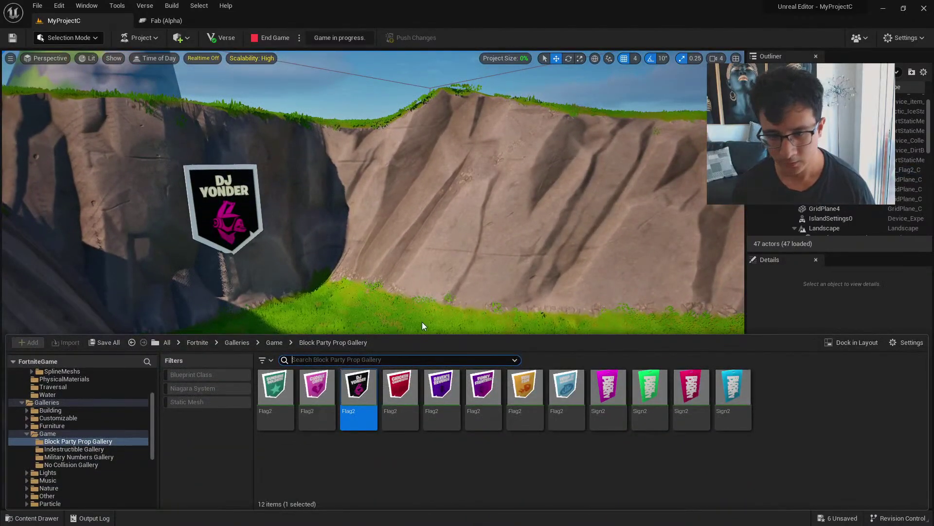
pyautogui.click(95, 449)
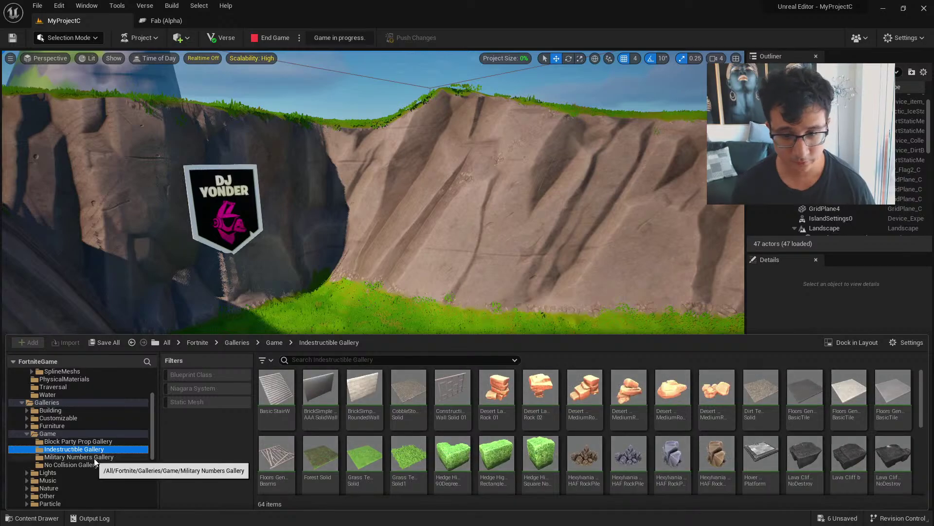
pyautogui.moveTo(519, 326); pyautogui.dragTo(497, 380, button='right')
pyautogui.hotkey('ctrl', 'space')
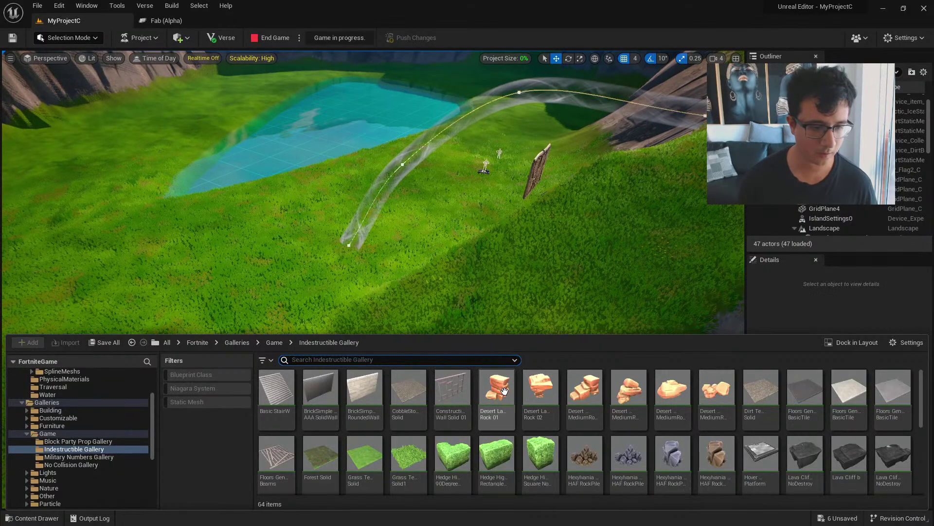
pyautogui.moveTo(499, 400); pyautogui.dragTo(85, 279)
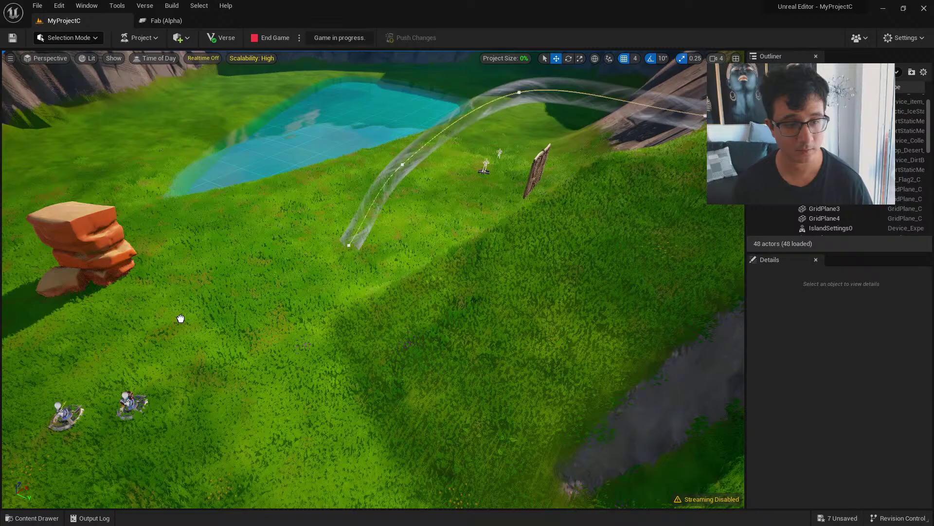
pyautogui.click(100, 269)
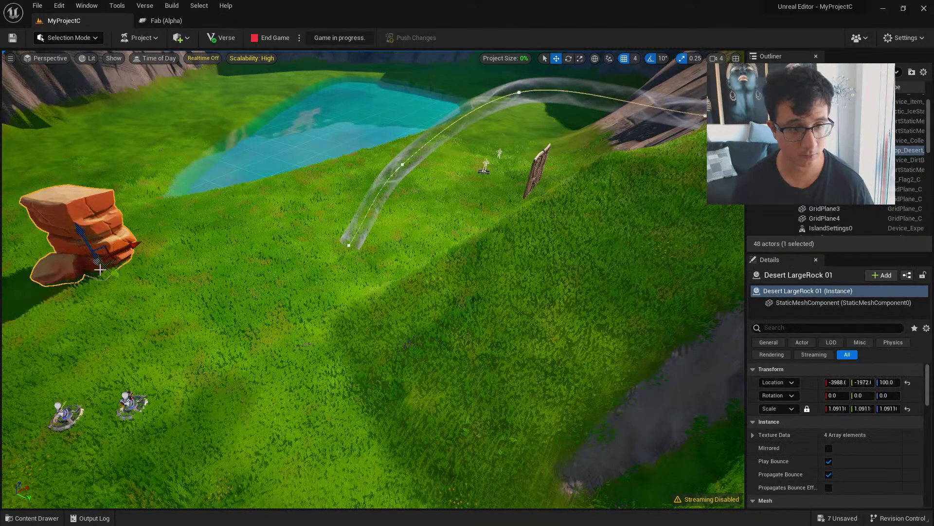
# Place the dark Hexylvania HAF RockPile on the grass between the orange desert rock and the cliff
pyautogui.hotkey('ctrl', 'space')
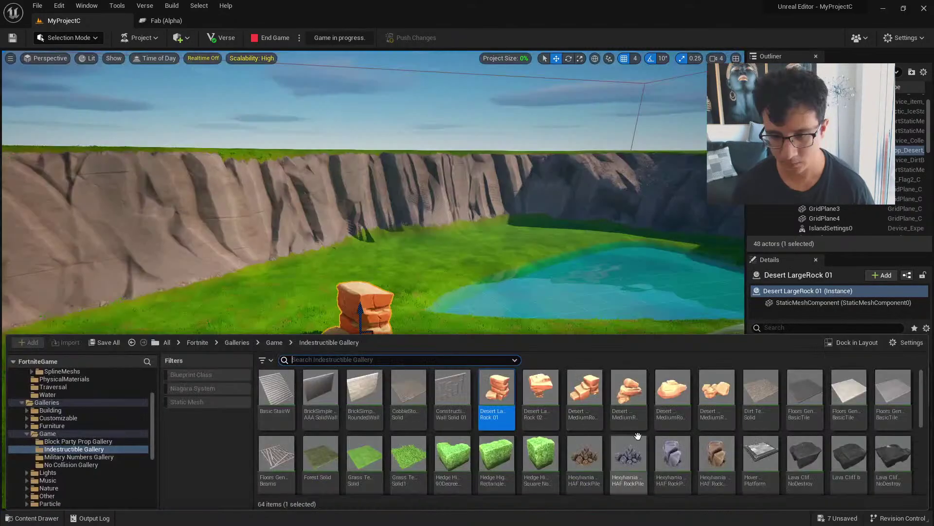
pyautogui.moveTo(638, 436); pyautogui.dragTo(192, 349)
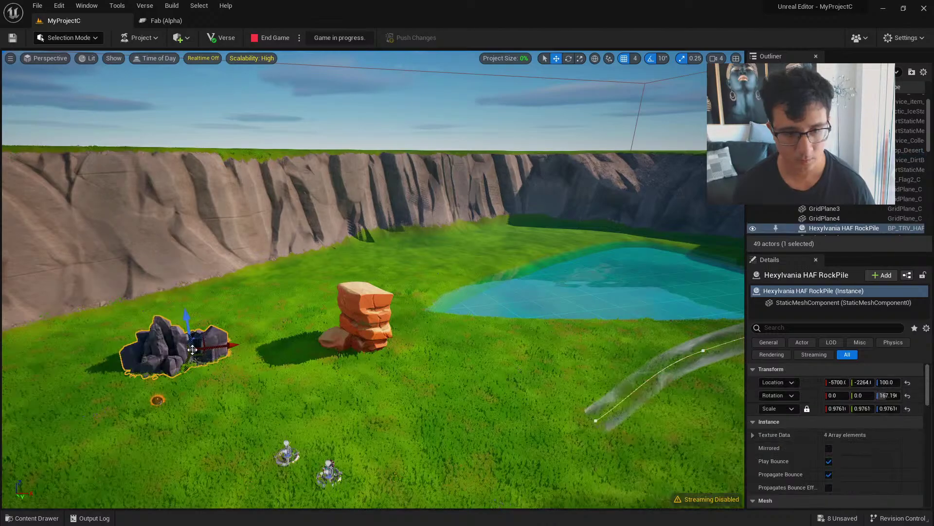
pyautogui.moveTo(192, 349); pyautogui.dragTo(175, 370, button='right')
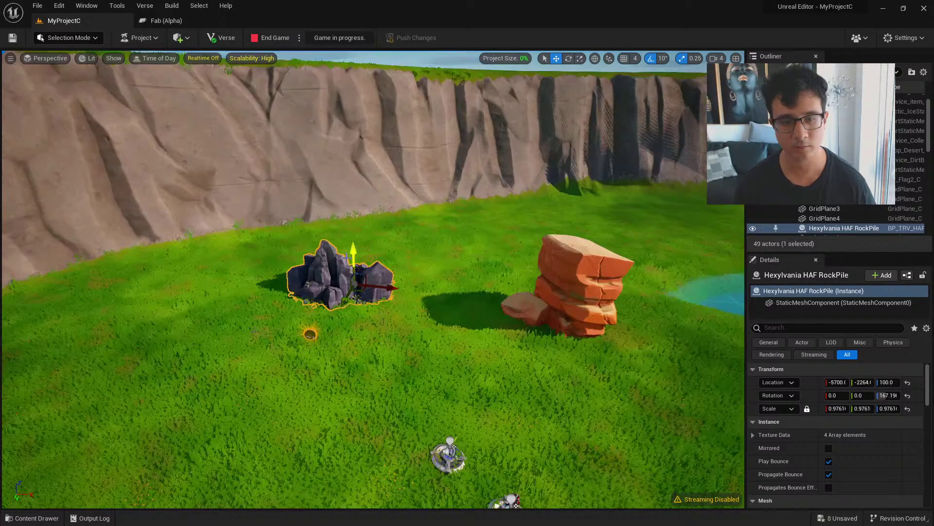
pyautogui.moveTo(437, 366); pyautogui.dragTo(437, 341, button='right')
# Place a Hedge High 90Degree NoDestroy piece on the grass near the rock pile and set a duplicate next to it
pyautogui.hotkey('ctrl', 'space')
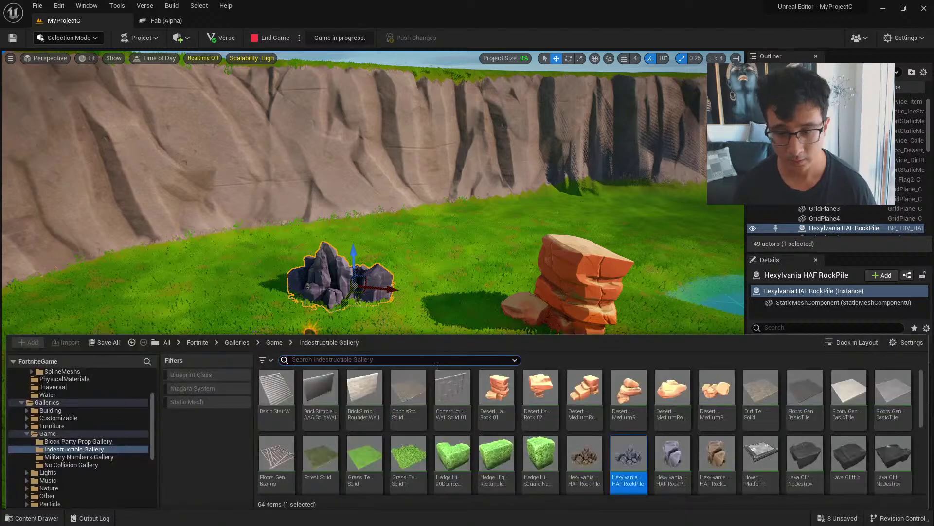
pyautogui.moveTo(453, 455); pyautogui.dragTo(65, 425)
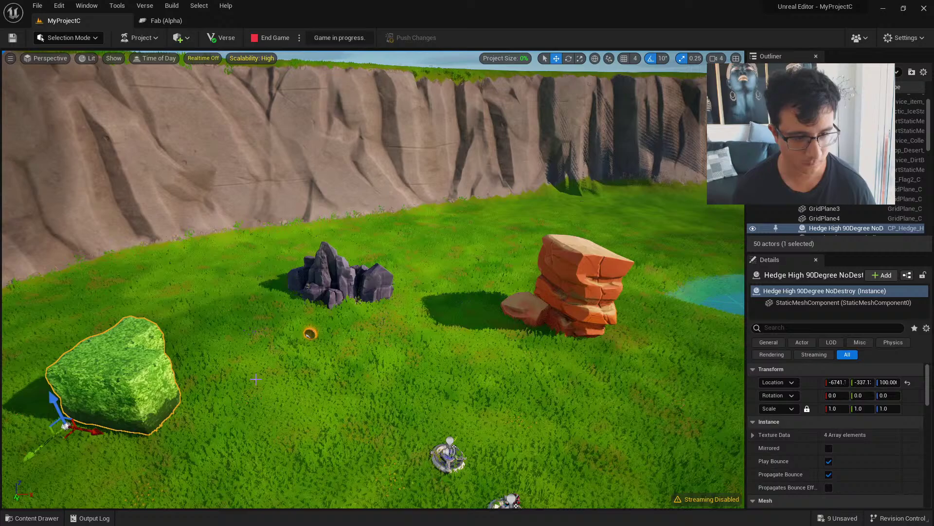
pyautogui.press('f')
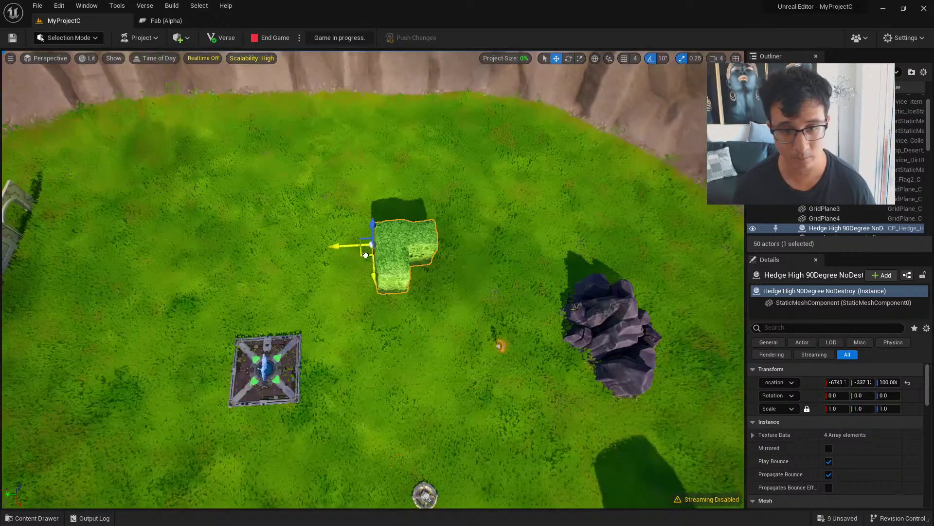
pyautogui.keyDown('alt'); pyautogui.moveTo(365, 256); pyautogui.dragTo(389, 183); pyautogui.keyUp('alt')
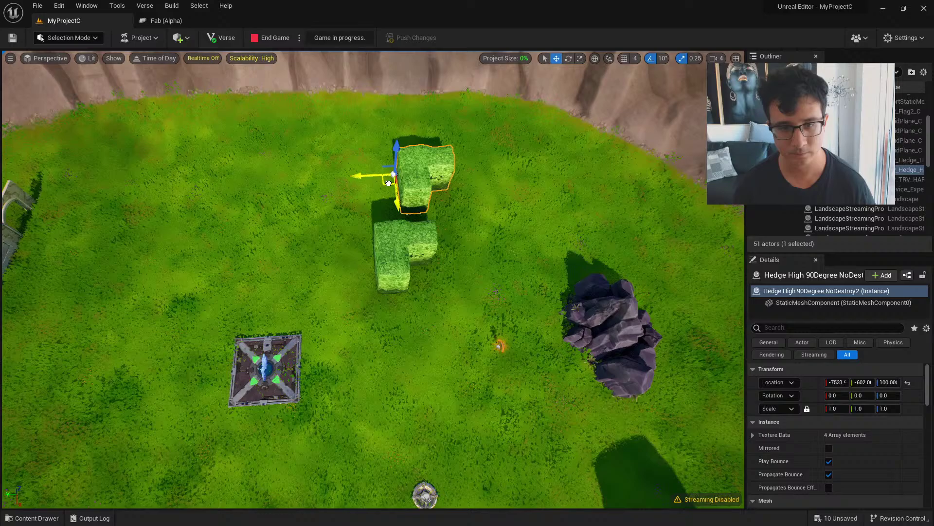
pyautogui.keyDown('alt'); pyautogui.moveTo(388, 183); pyautogui.dragTo(389, 181); pyautogui.keyUp('alt')
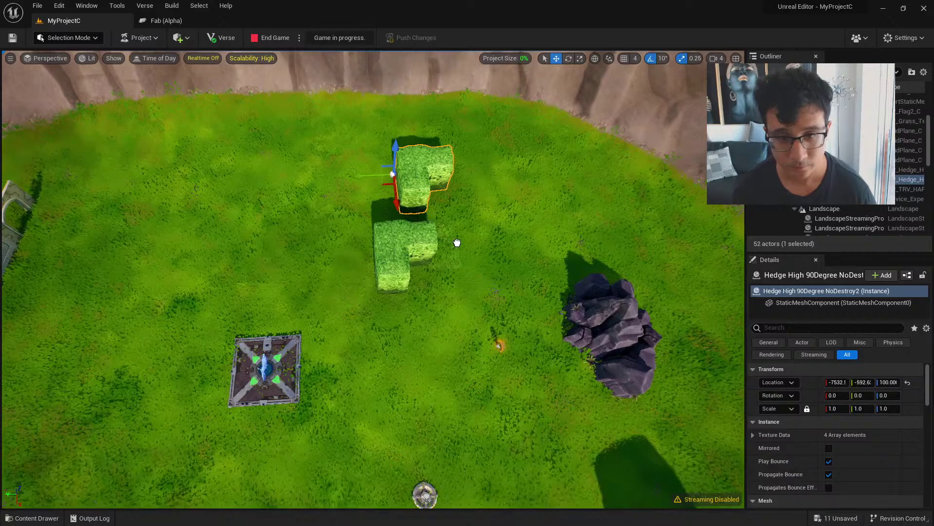
pyautogui.hotkey('ctrl', 'z')
# Place the Yacht Deck A floor piece from the Indestructible Gallery on the grassy hilltop and focus on it
pyautogui.hotkey('ctrl', 'space')
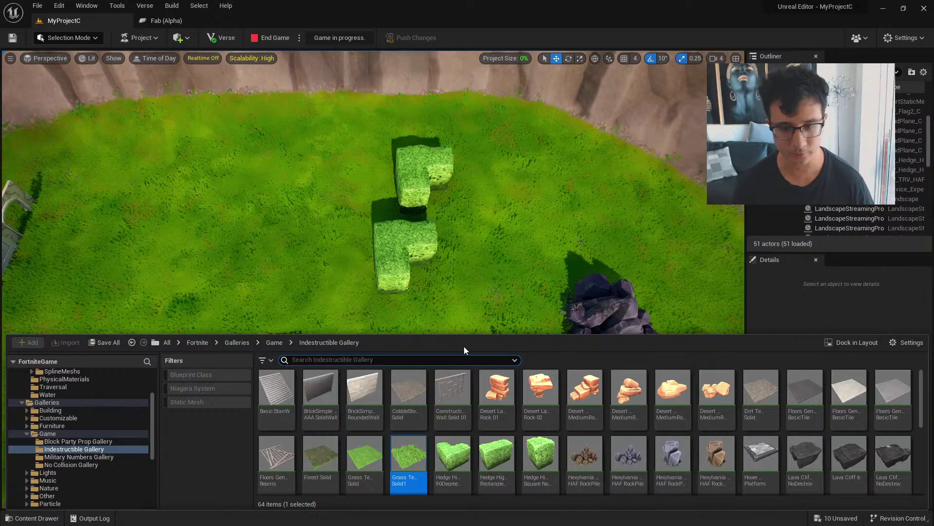
pyautogui.scroll(-4, 640, 470)
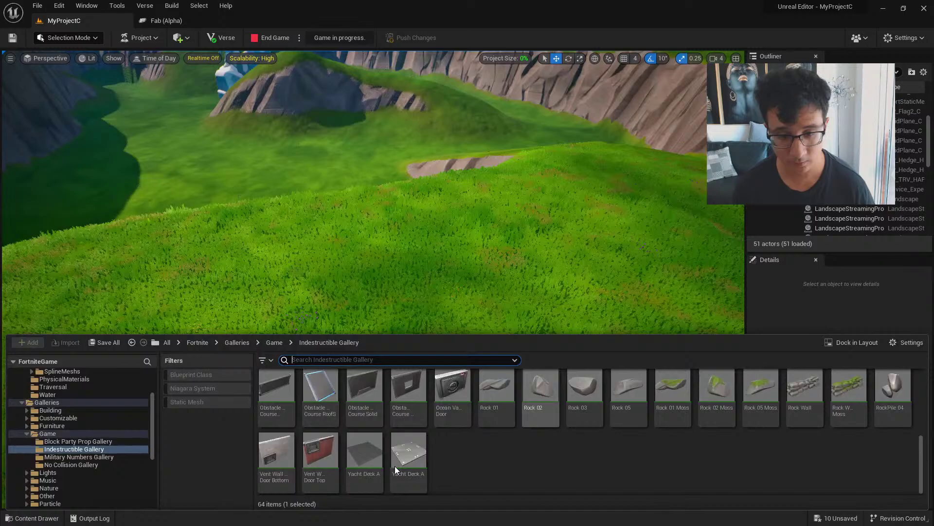
pyautogui.moveTo(395, 465); pyautogui.dragTo(307, 348)
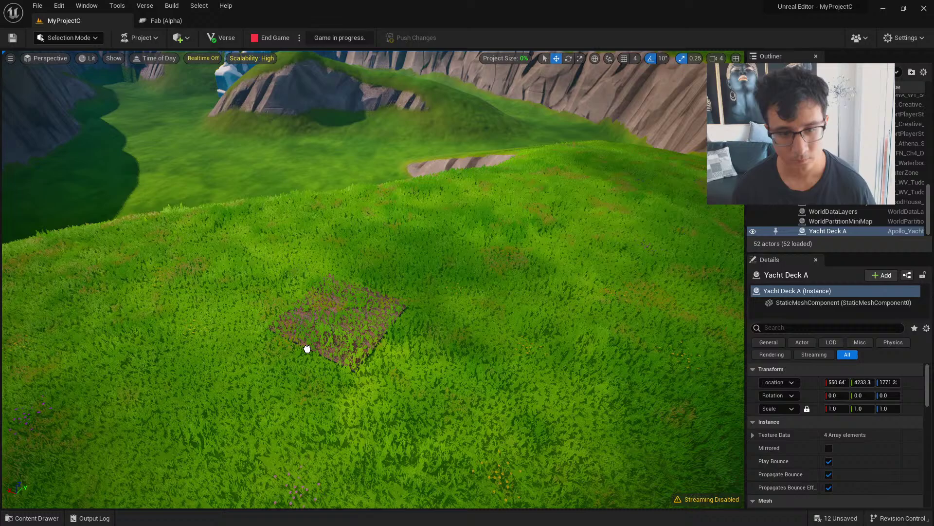
pyautogui.press('f')
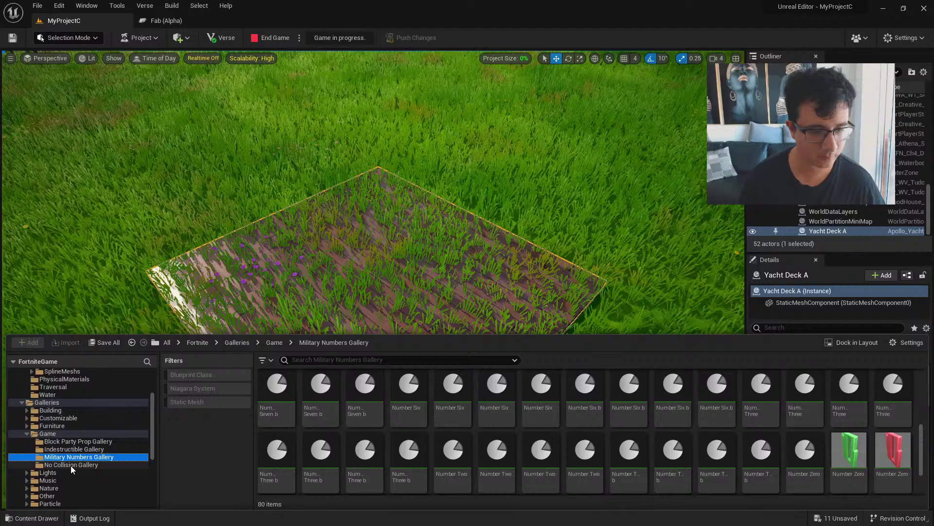
# Look through the props in the No Collision Gallery and the Military Numbers Gallery
pyautogui.click(71, 464)
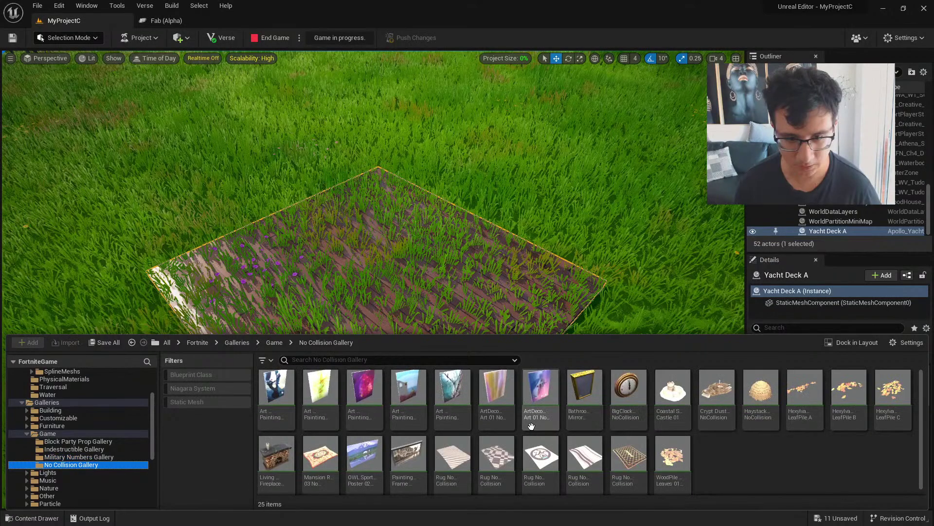
pyautogui.click(65, 457)
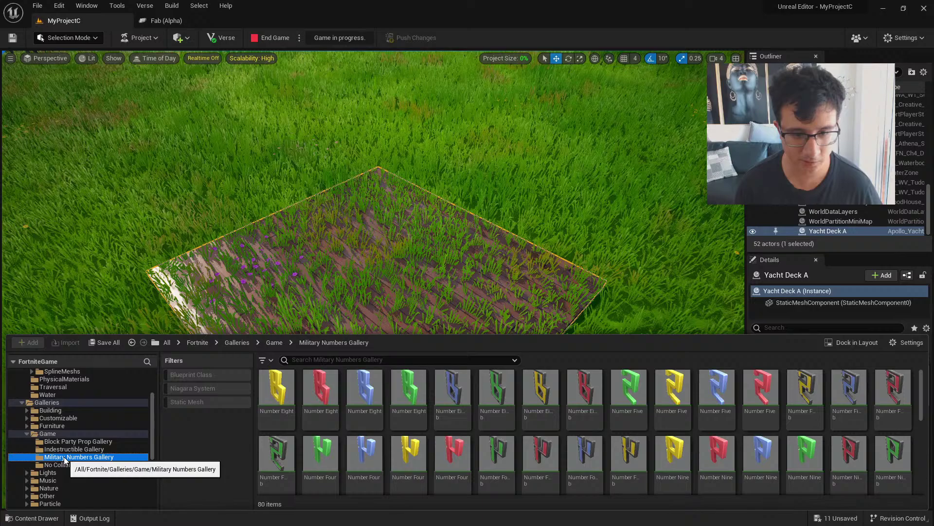
pyautogui.scroll(-2, 542, 423)
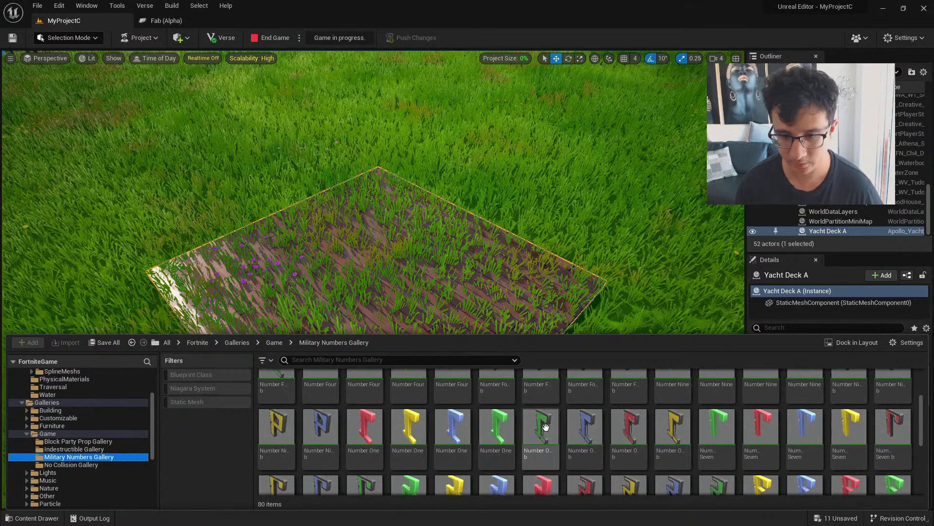
# Place the green Number One b prop from the Military Numbers Gallery beside the yacht deck floor and focus on it
pyautogui.moveTo(545, 427); pyautogui.dragTo(262, 118)
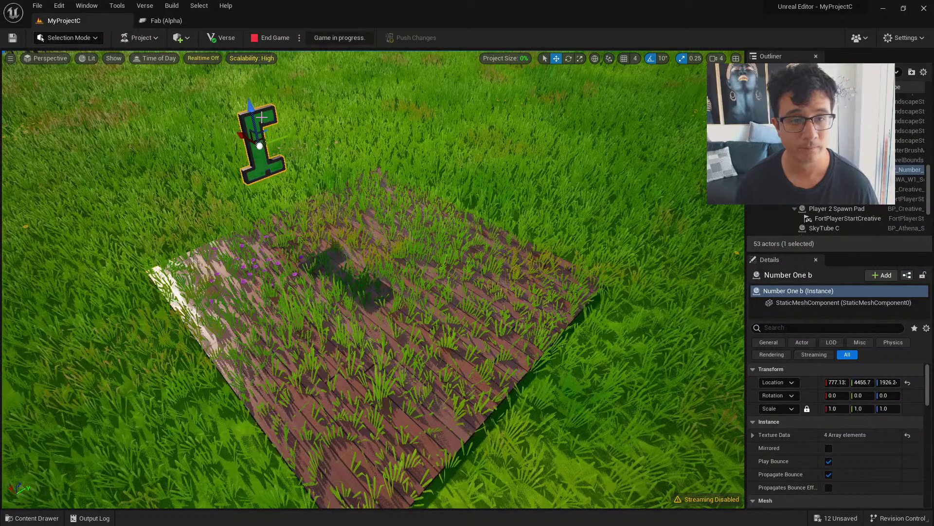
pyautogui.press('f')
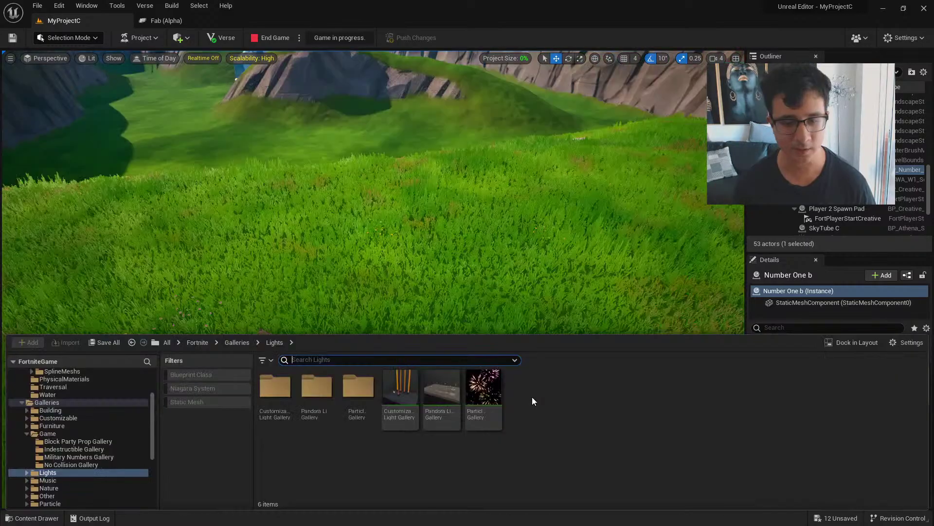
# Try placing the Customizable Light Gallery on the grass beside the deck and undo the placement
pyautogui.click(178, 38)
pyautogui.moveTo(213, 97)
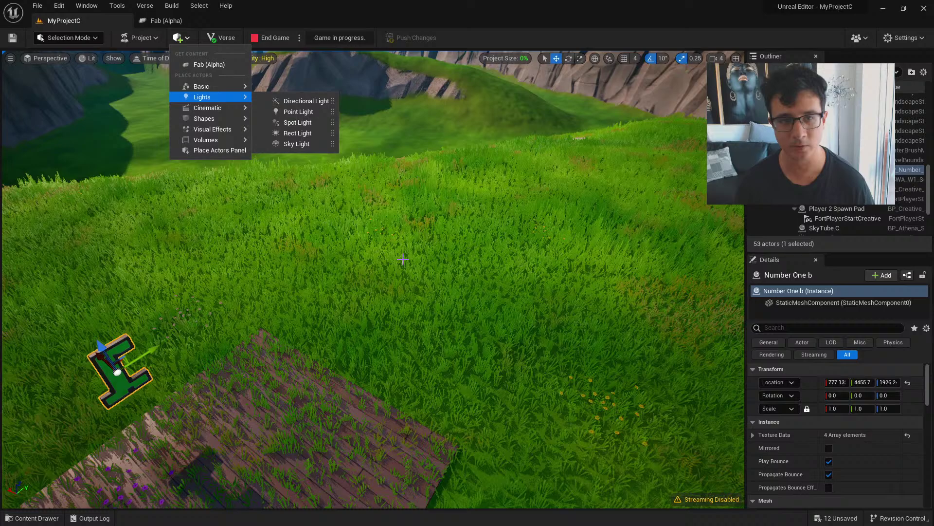
pyautogui.hotkey('ctrl', 'space')
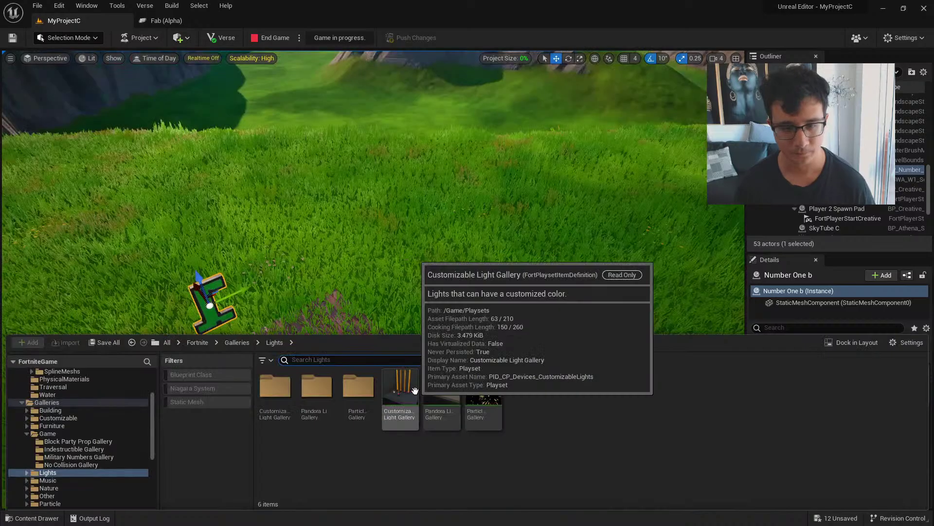
pyautogui.click(414, 390)
pyautogui.moveTo(406, 266); pyautogui.dragTo(404, 296)
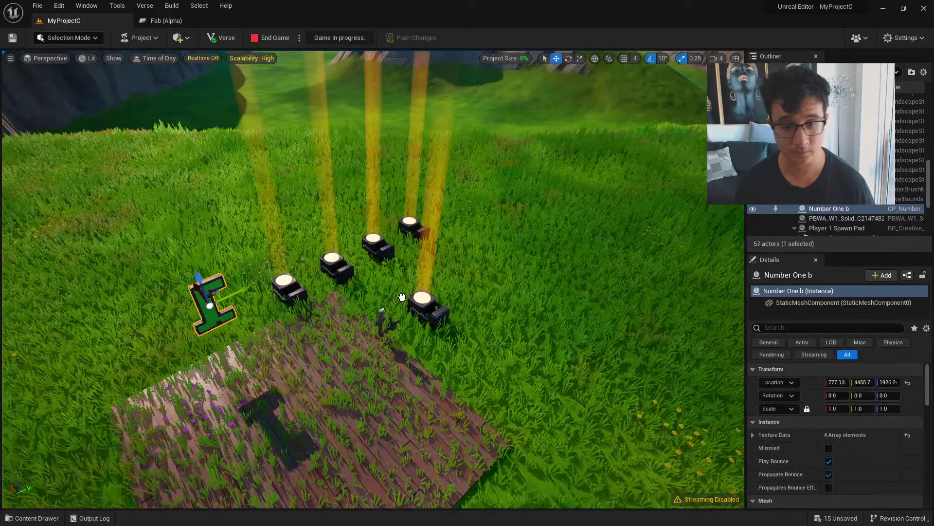
pyautogui.scroll(-5, 404, 296)
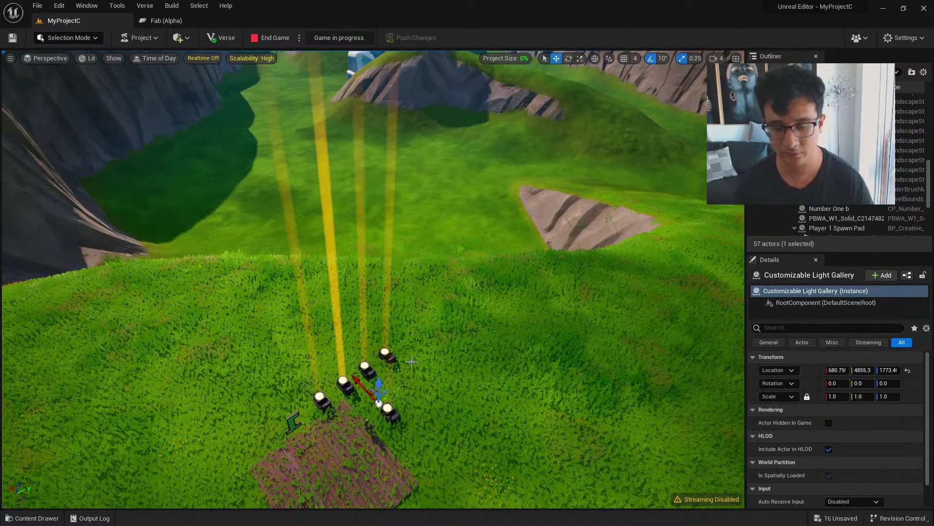
pyautogui.hotkey('ctrl', 'z')
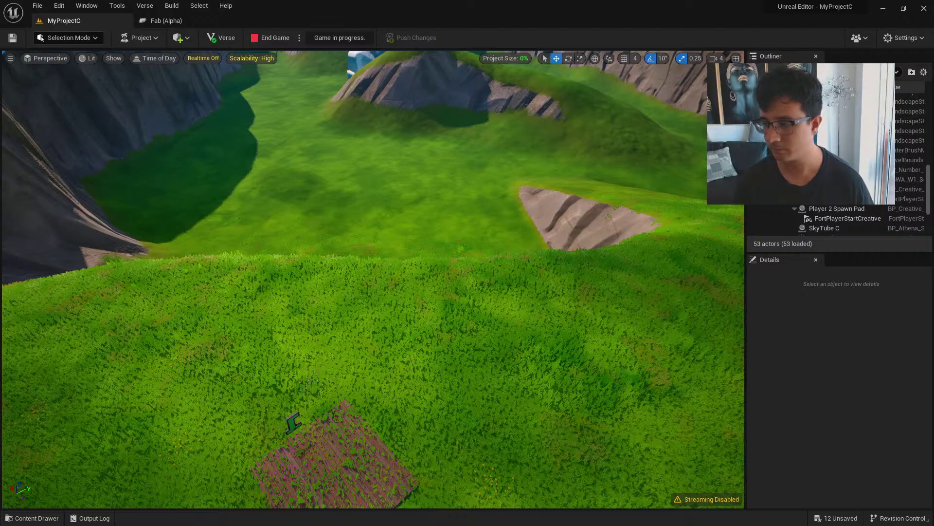
# Place the pink PCastle Tower Cap 01 from the Princess Castle Roof Gallery Purple beside the deck on the hilltop and focus on it
pyautogui.moveTo(404, 296); pyautogui.dragTo(410, 327, button='right')
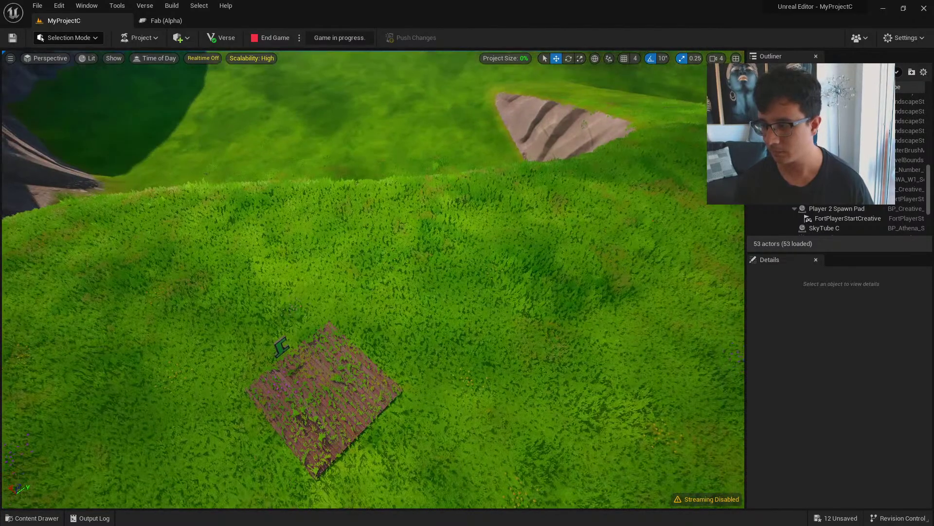
pyautogui.scroll(5, 373, 280)
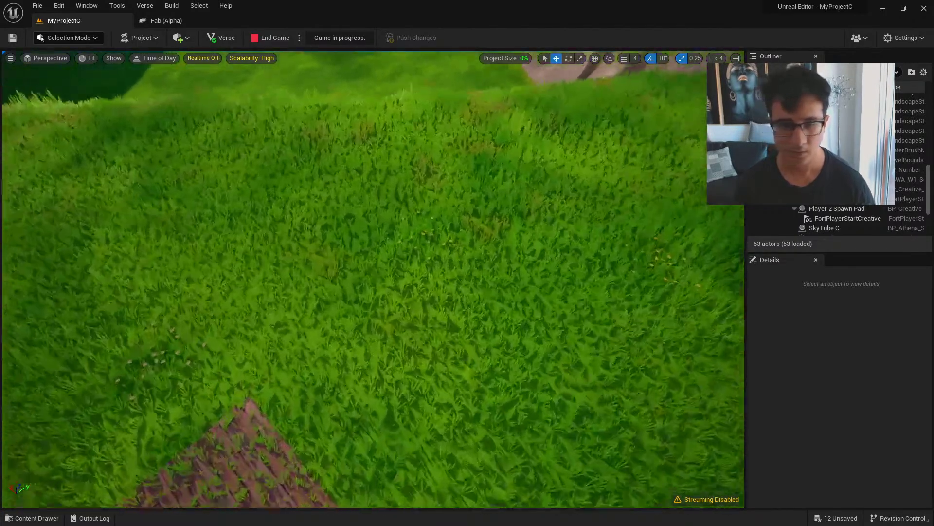
pyautogui.moveTo(411, 360)
pyautogui.mouseDown(button='right')
pyautogui.moveTo(377, 358)
pyautogui.moveTo(380, 385)
pyautogui.moveTo(411, 360)
pyautogui.mouseUp(button='right')
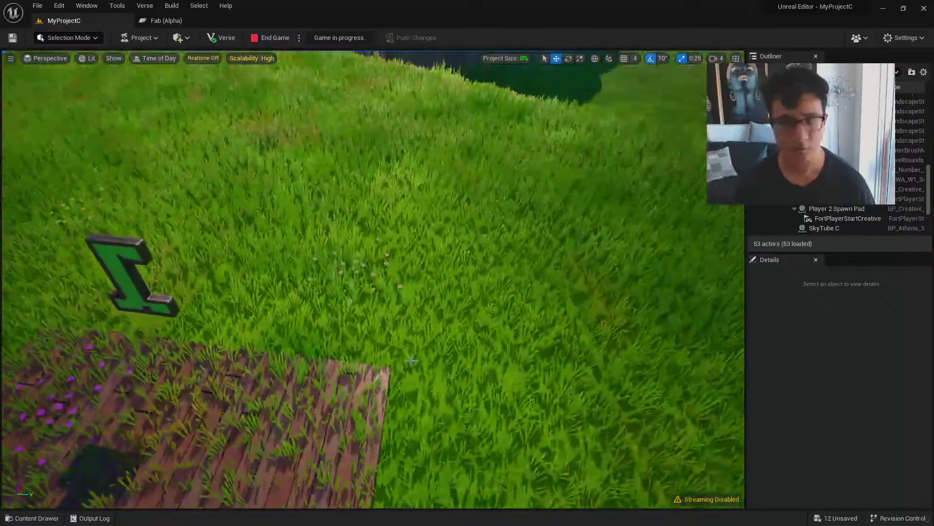
pyautogui.hotkey('ctrl', 'space')
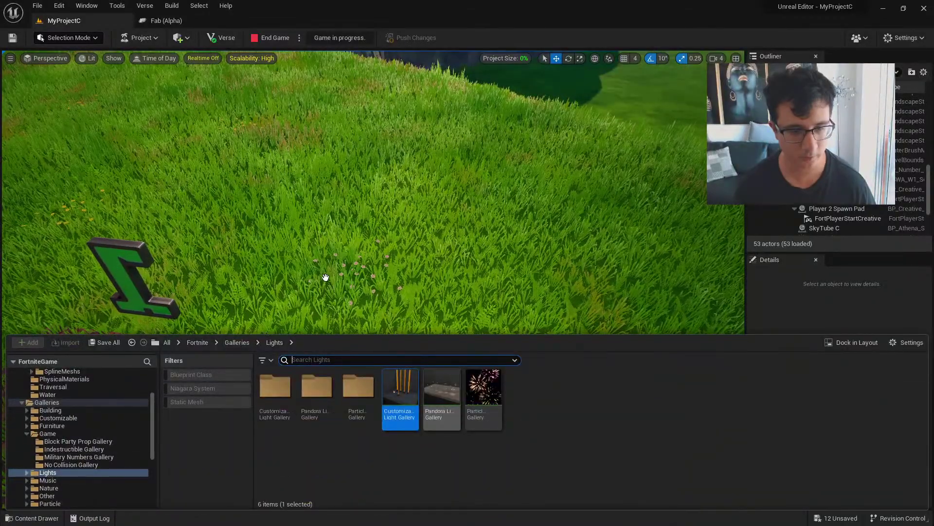
pyautogui.click(82, 441)
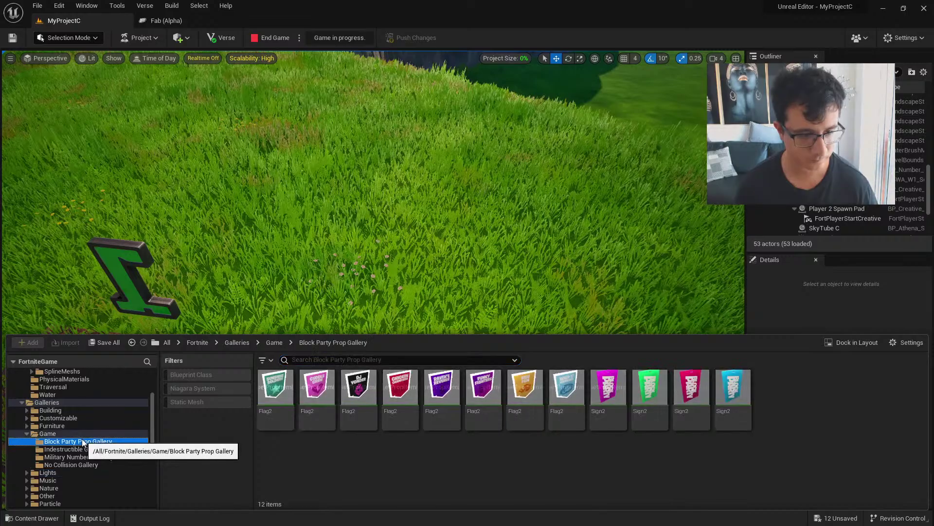
pyautogui.click(50, 410)
pyautogui.moveTo(921, 382); pyautogui.dragTo(930, 497)
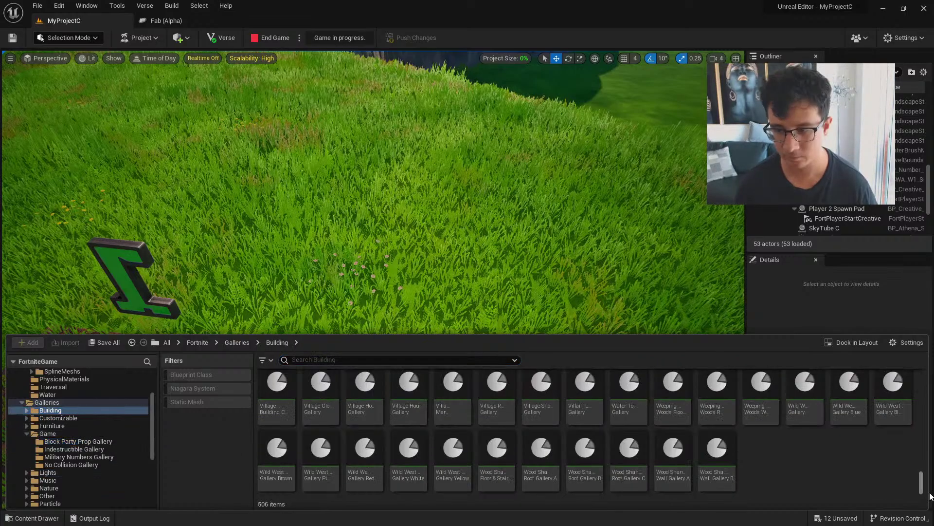
pyautogui.scroll(3, 924, 421)
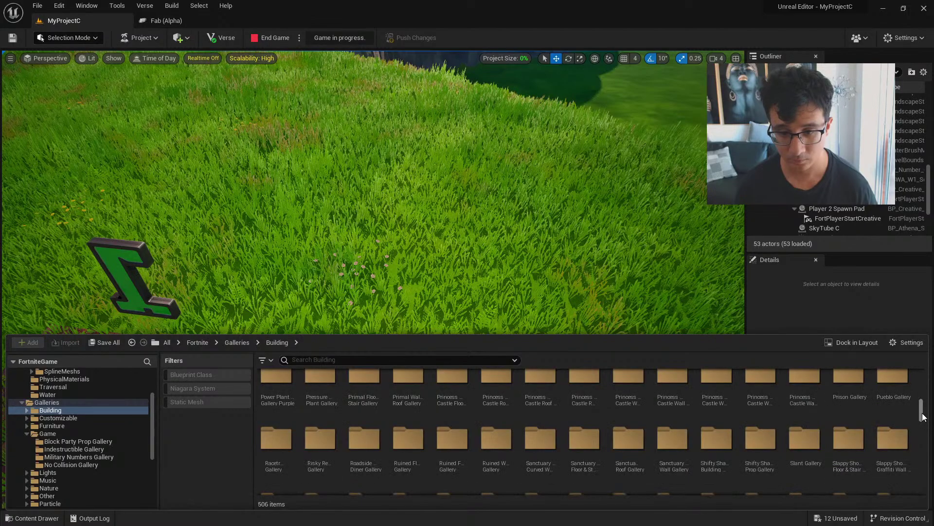
pyautogui.doubleClick(539, 382)
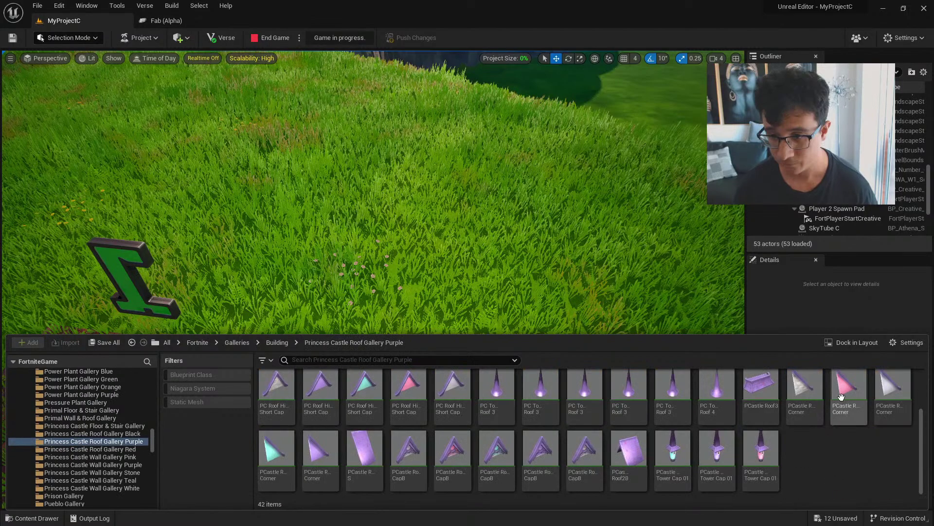
pyautogui.moveTo(761, 450); pyautogui.dragTo(341, 222)
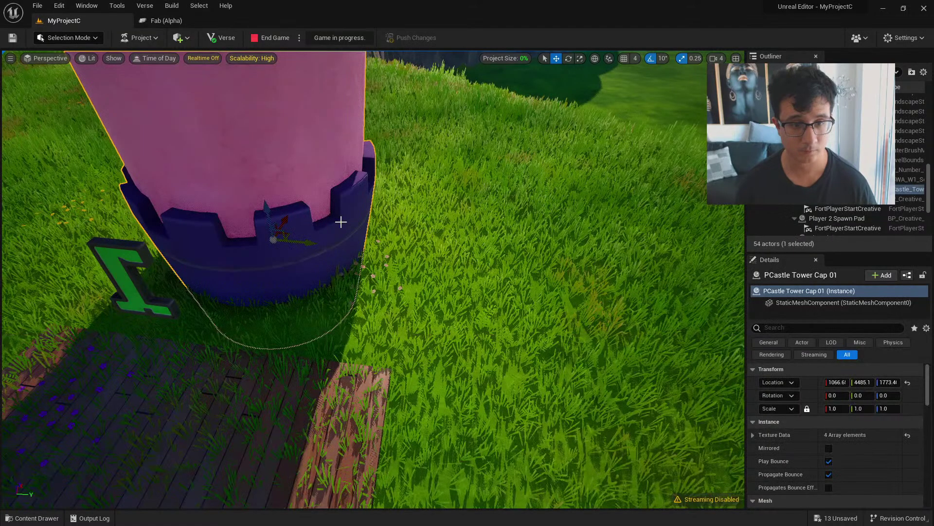
pyautogui.press('f')
pyautogui.moveTo(340, 222)
pyautogui.mouseDown(button='right')
pyautogui.moveTo(273, 258)
pyautogui.moveTo(340, 222)
pyautogui.mouseUp(button='right')
# Place a PCastle Curve Wall 04 piece from the Princess Castle Wall Gallery Pink against the tower's base behind the deck
pyautogui.hotkey('ctrl', 'space')
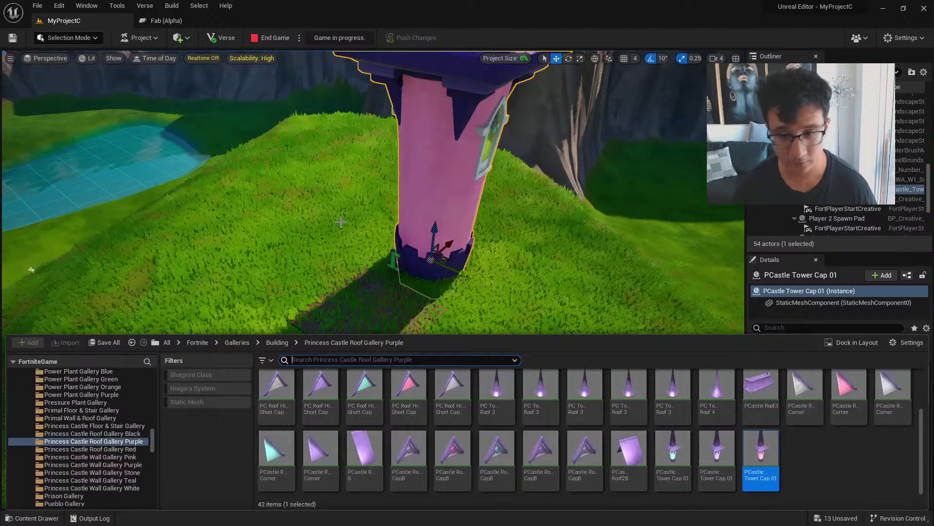
pyautogui.scroll(2, 583, 442)
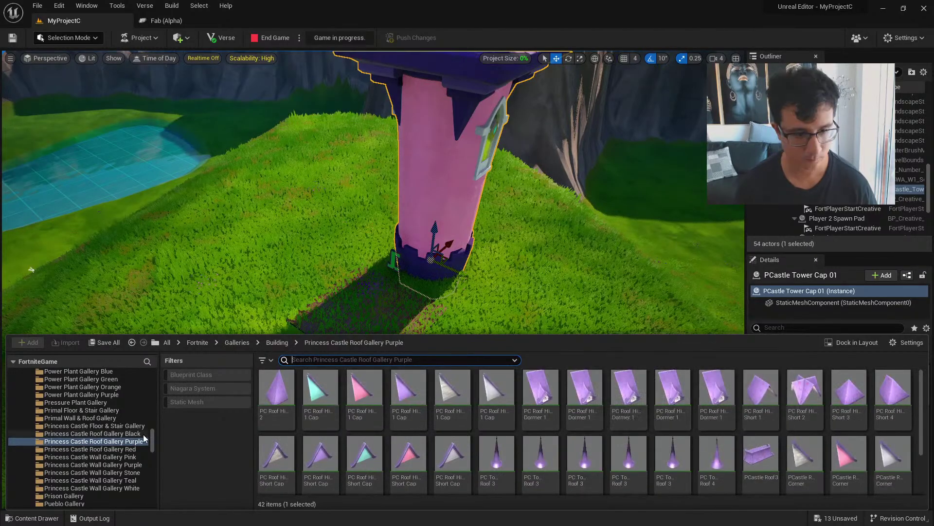
pyautogui.click(97, 457)
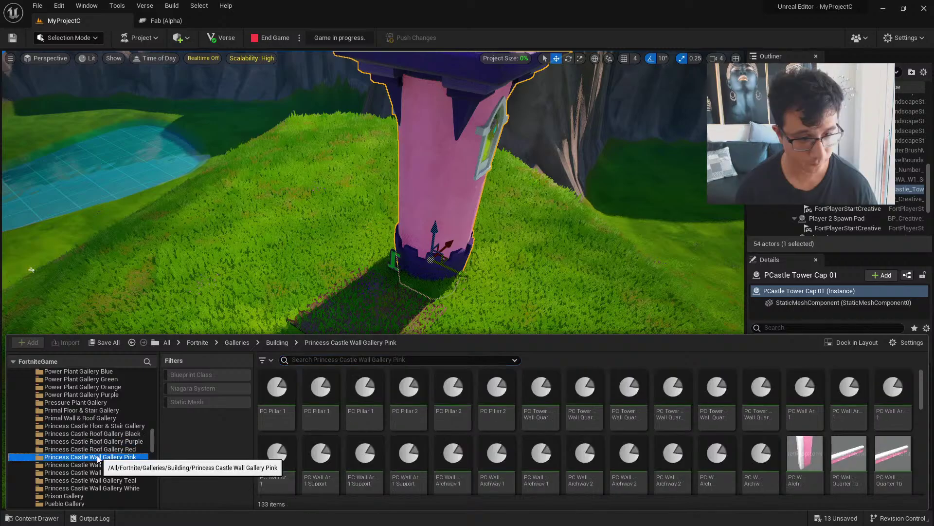
pyautogui.scroll(-2, 532, 440)
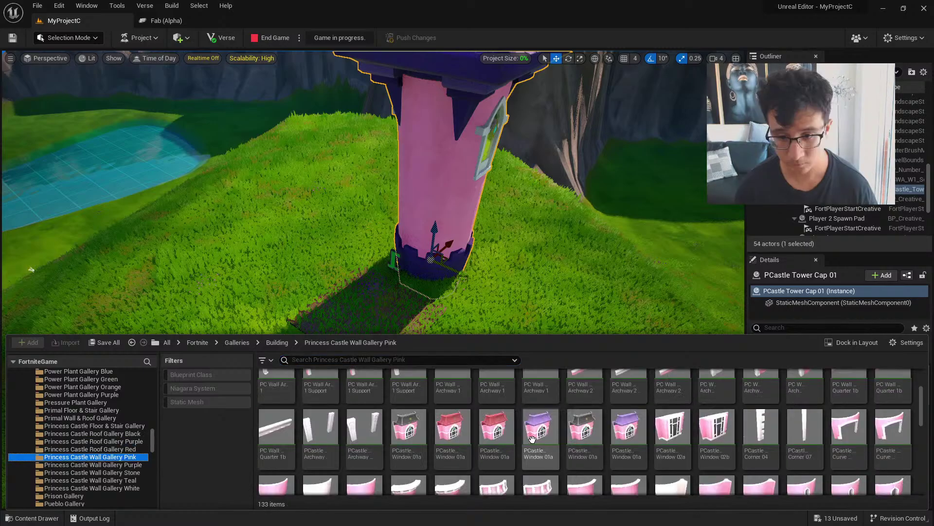
pyautogui.moveTo(849, 426); pyautogui.dragTo(398, 314)
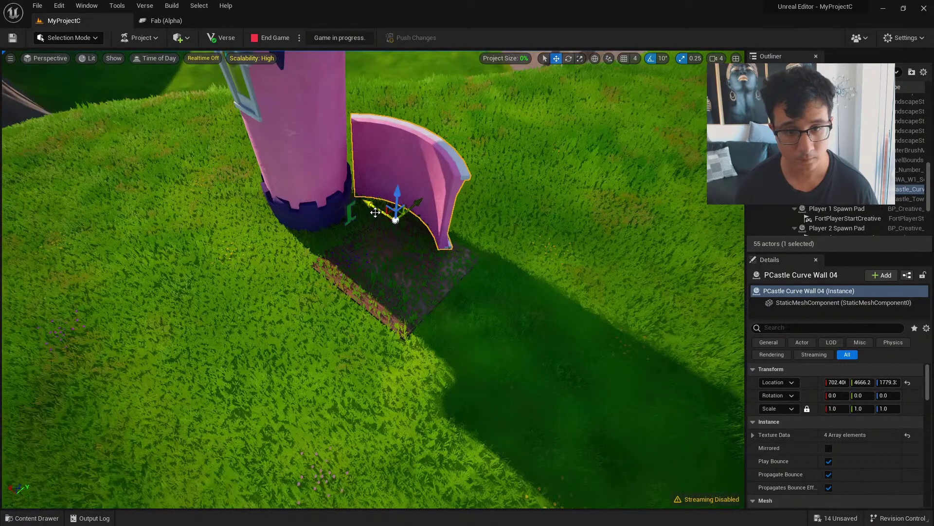
# Place a PCastle Curve Wall 03 piece on the tower's opposite side, rotated 210° to curve around its base, and shift it closer
pyautogui.hotkey('ctrl', 'space')
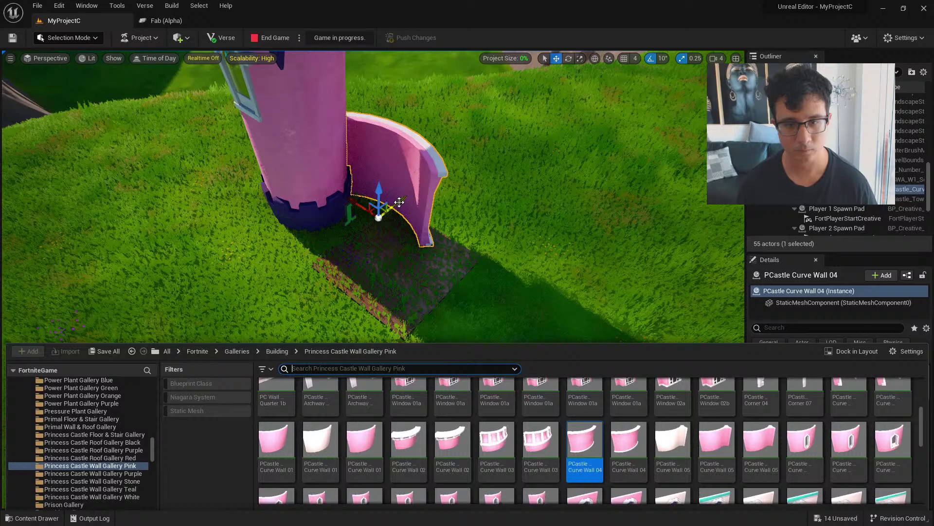
pyautogui.moveTo(585, 441); pyautogui.dragTo(329, 230)
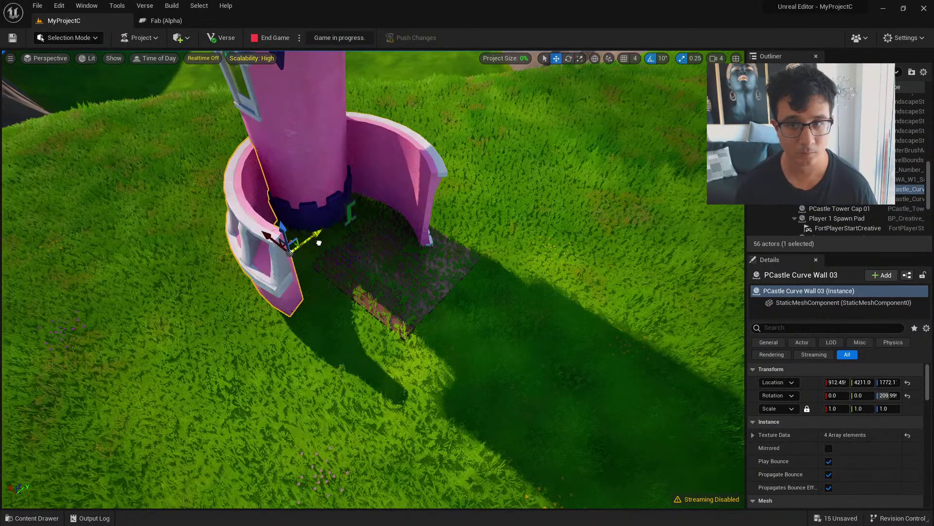
pyautogui.moveTo(319, 243); pyautogui.dragTo(331, 244)
# Place a PCastle Curve Window 03 piece in the gap between the two curved walls and rotate it 110°
pyautogui.hotkey('ctrl', 'space')
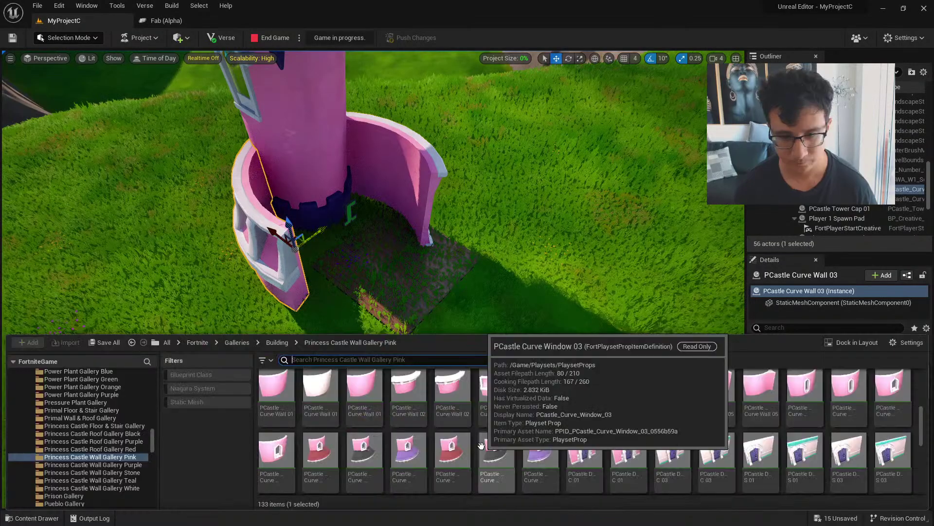
pyautogui.moveTo(480, 445); pyautogui.dragTo(367, 279)
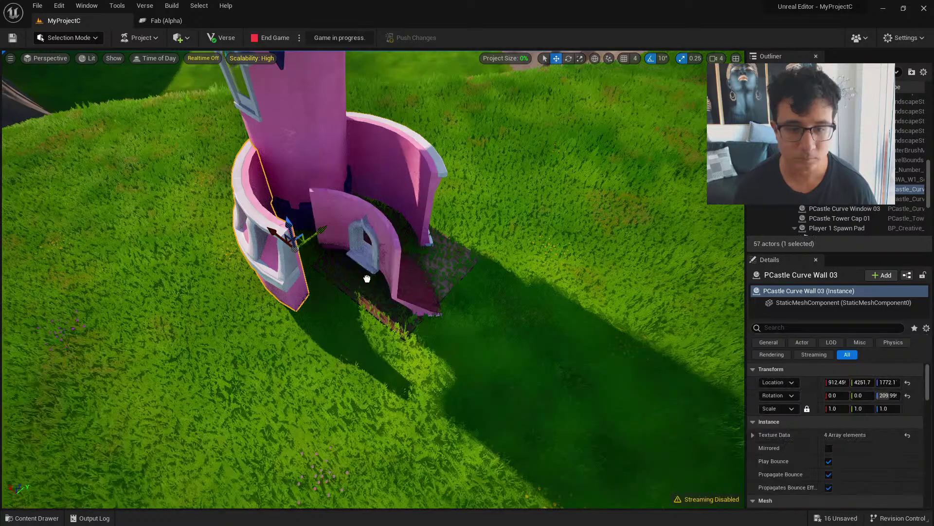
pyautogui.click(367, 278)
pyautogui.press('e')
pyautogui.moveTo(336, 248); pyautogui.dragTo(417, 256)
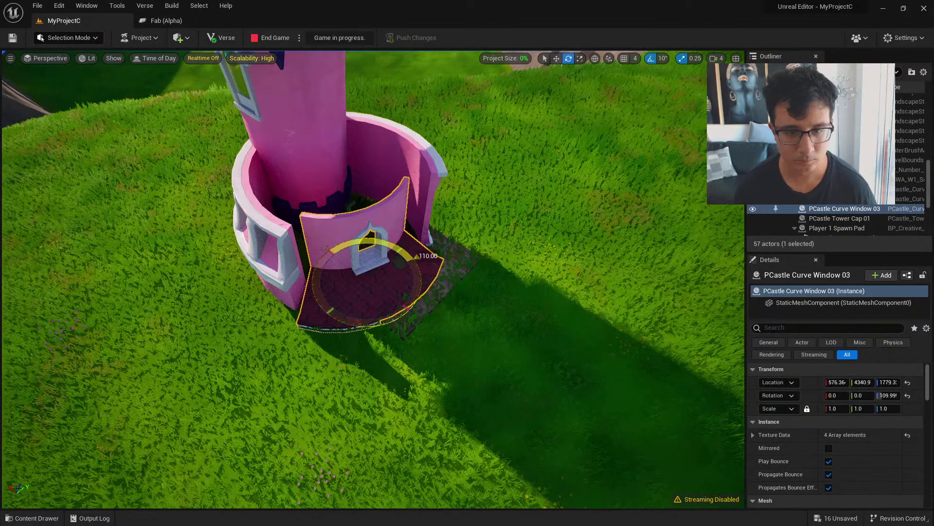
# Scale the curved window piece uniformly to 1.5 and lower it until its tiled roof sinks below the grass
pyautogui.press('r')
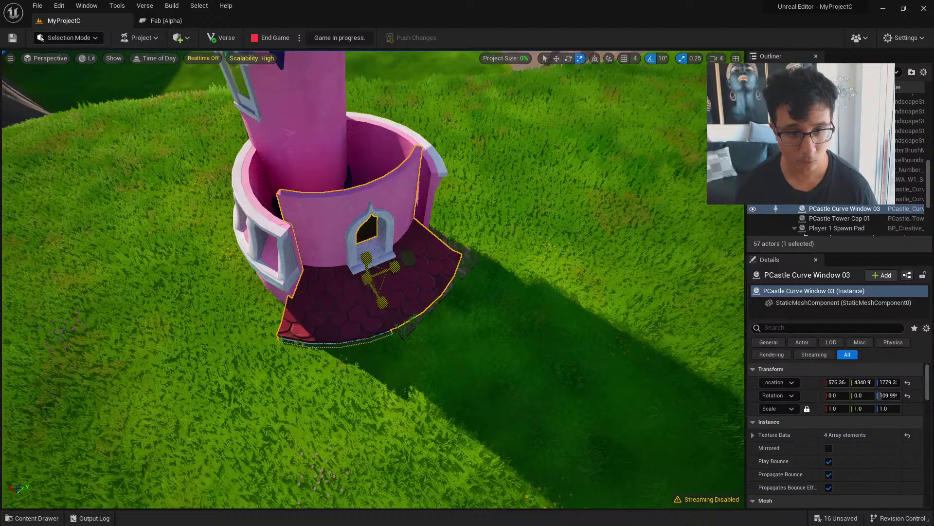
pyautogui.moveTo(370, 280); pyautogui.dragTo(357, 271)
pyautogui.press('w')
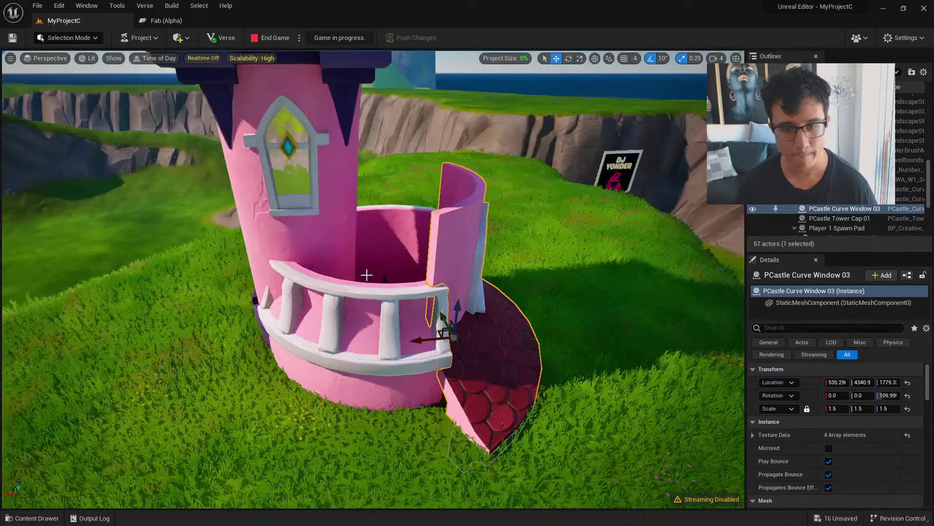
pyautogui.moveTo(457, 308); pyautogui.dragTo(458, 349)
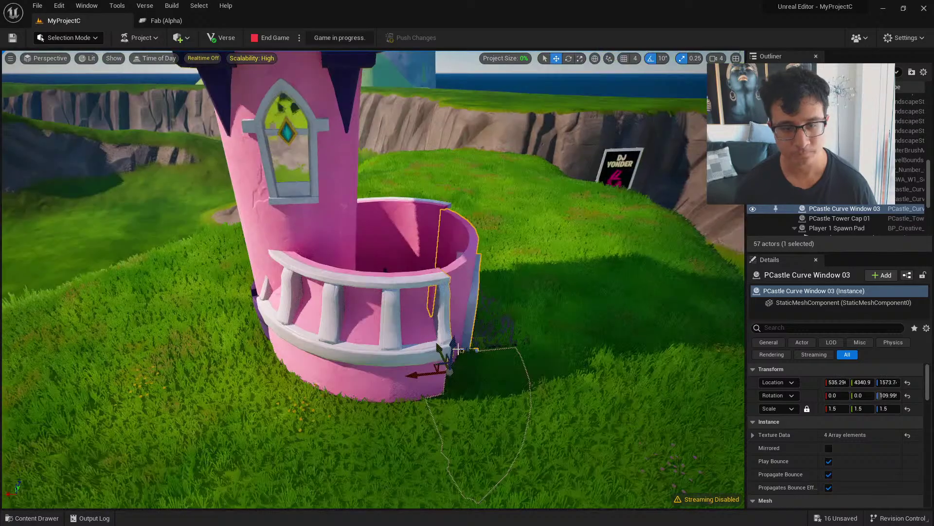
# Place a red Dormer 1 roof piece from the Princess Castle Roof Gallery Red at the curved castle walls, ready for rotation
pyautogui.hotkey('ctrl', 'space')
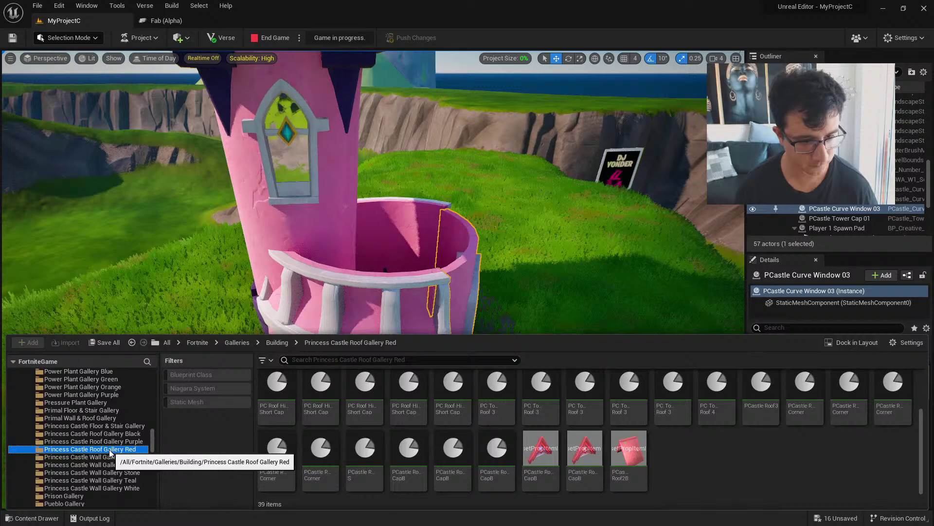
pyautogui.scroll(2, 645, 455)
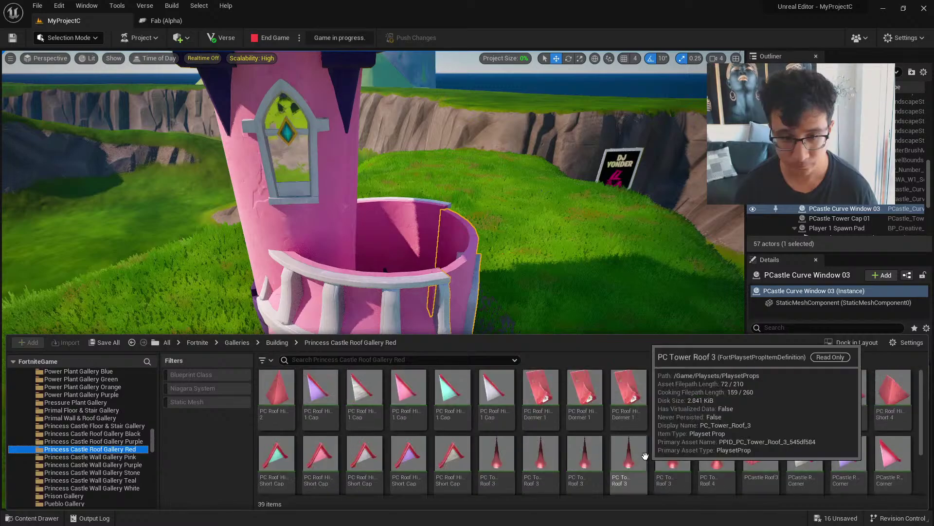
pyautogui.click(628, 392)
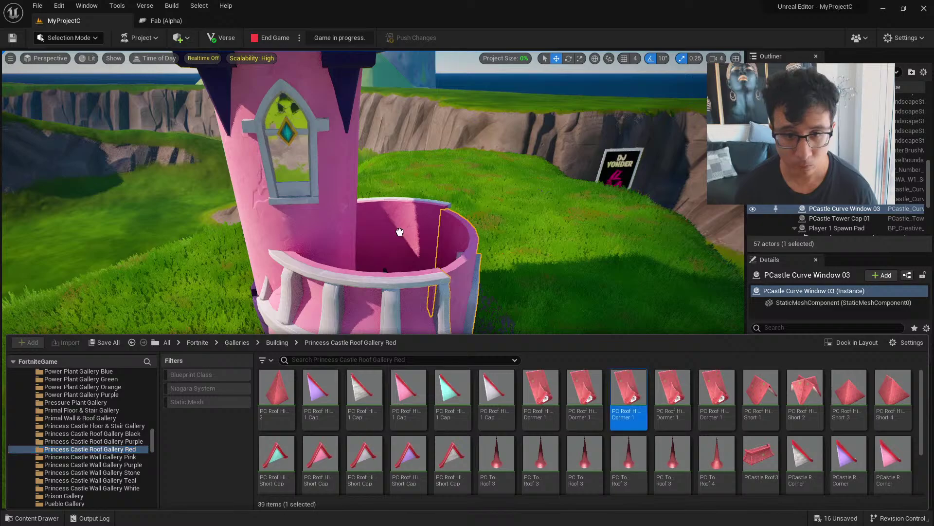
pyautogui.moveTo(400, 232); pyautogui.dragTo(384, 258)
pyautogui.press('e')
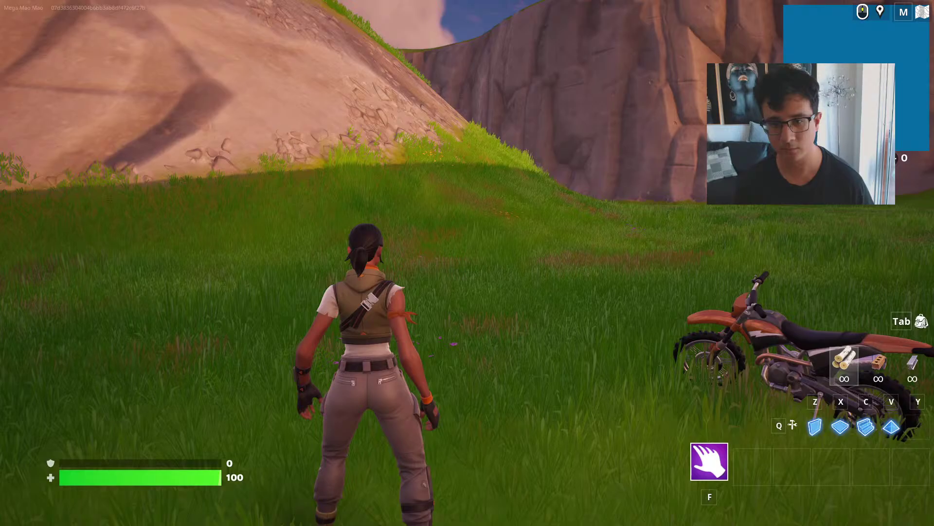
# Mount the dirt bike, test-ride it up the rocky slope and off the hilltop, and dismount on the grass below
pyautogui.press('e')
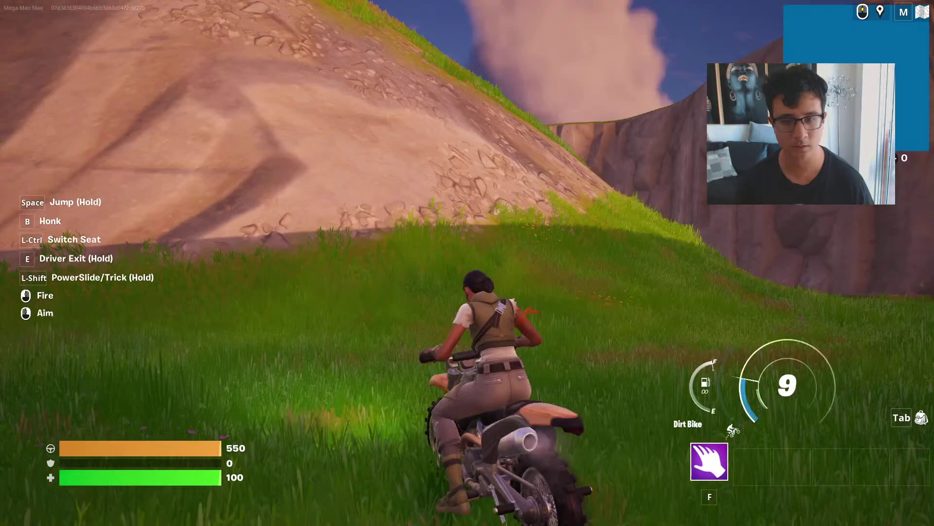
pyautogui.press('w')
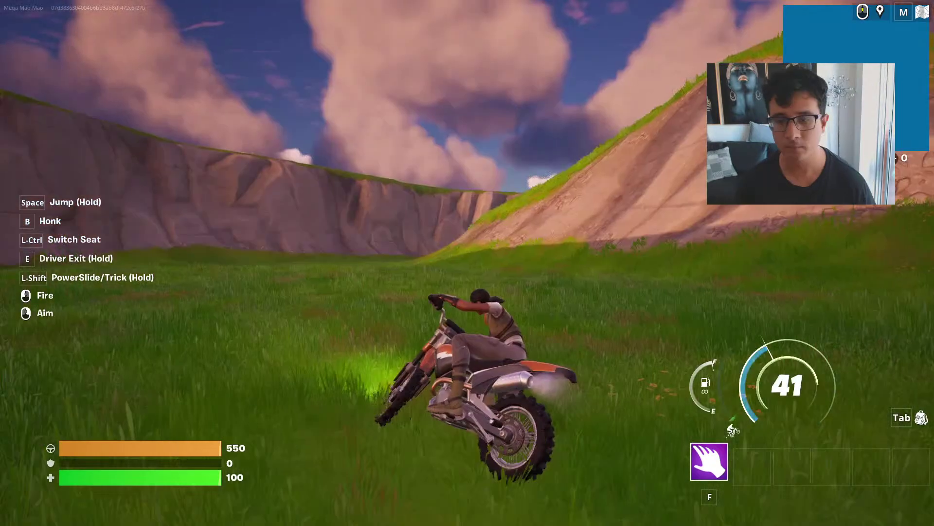
pyautogui.press('w')
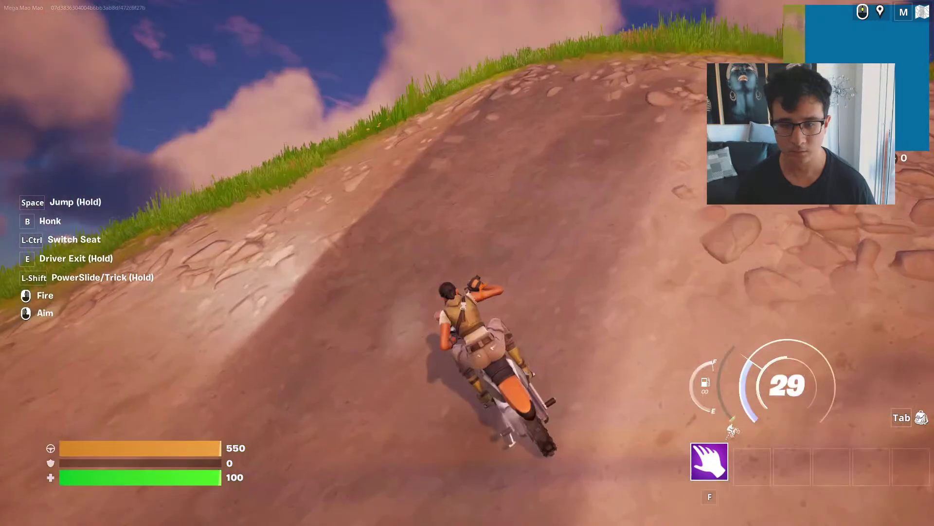
pyautogui.press('w')
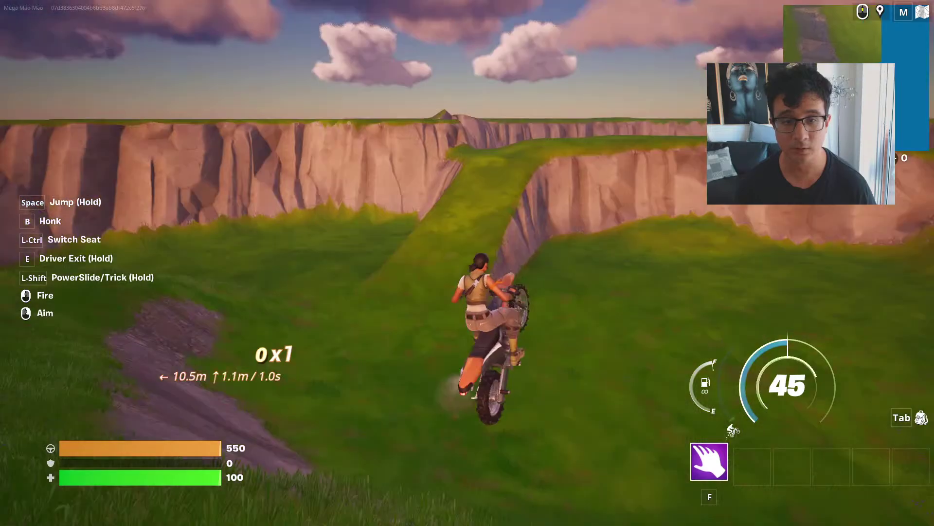
pyautogui.press('e')
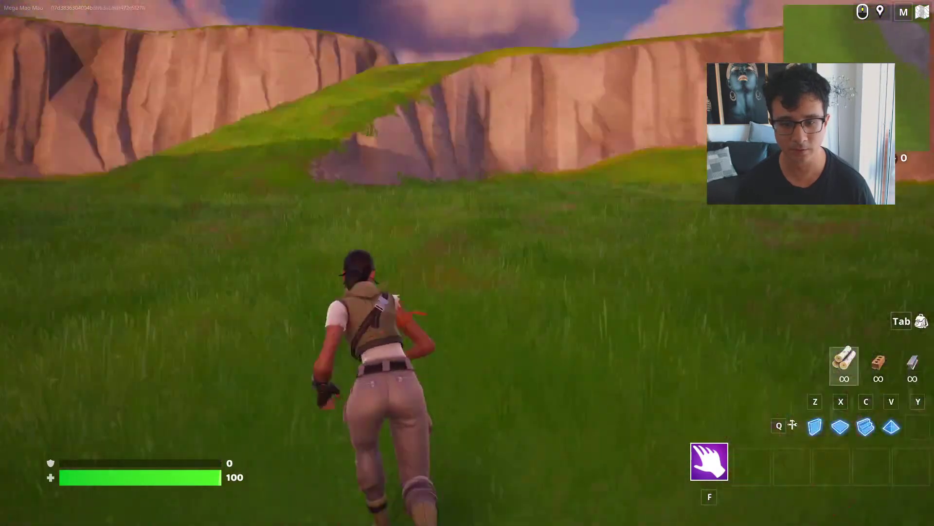
# Run on foot up the grassy slope and across the plateau to inspect the terrain, and end the game session
pyautogui.press('w')
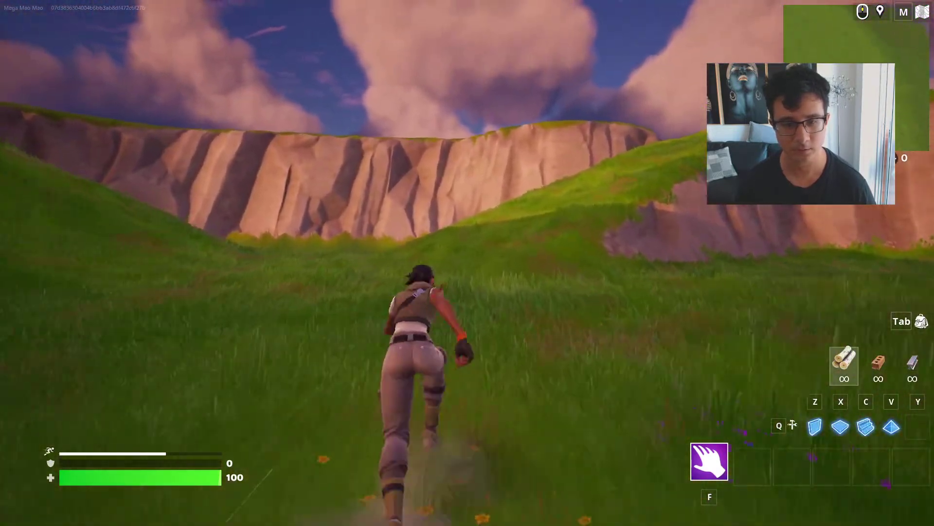
pyautogui.press('w')
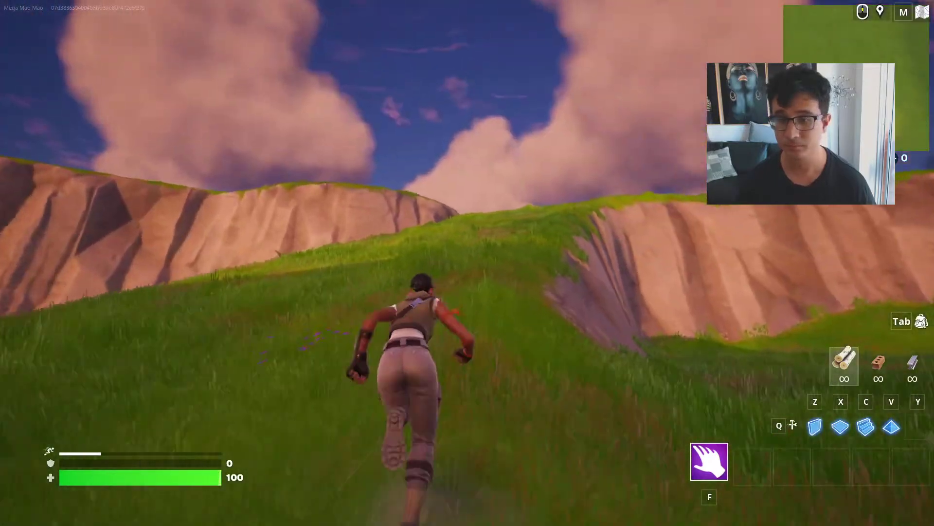
pyautogui.press('w')
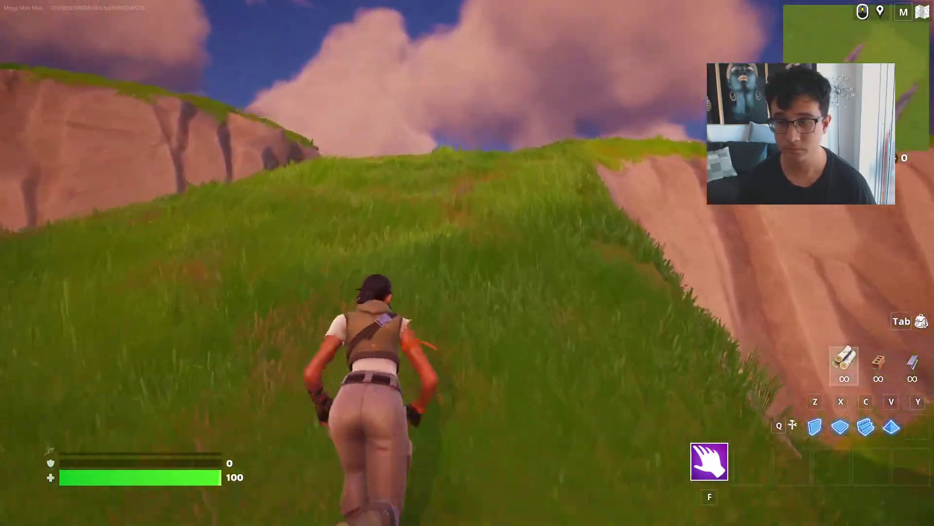
pyautogui.press('w')
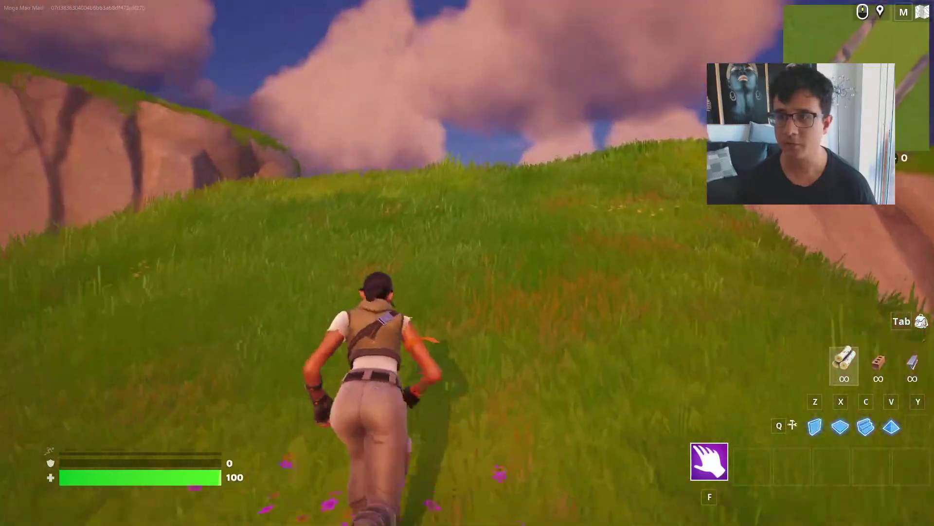
pyautogui.press('w')
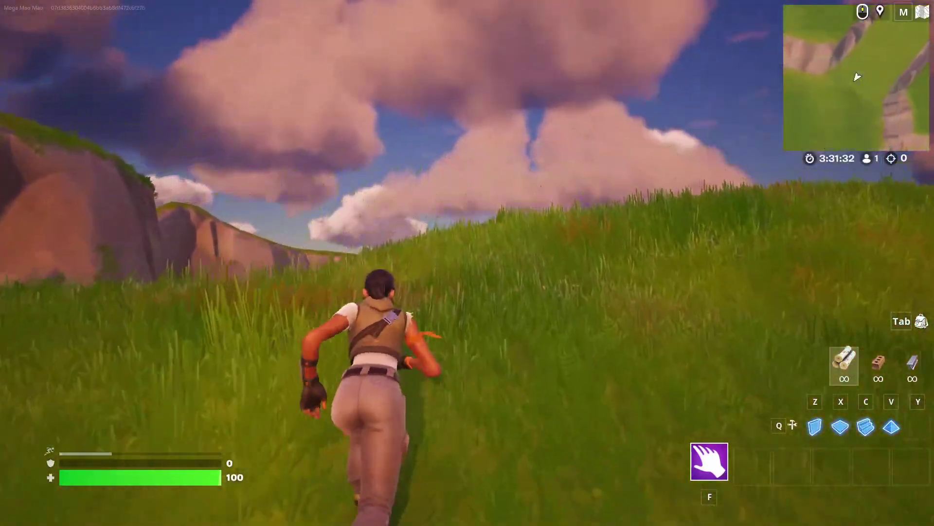
pyautogui.press('w')
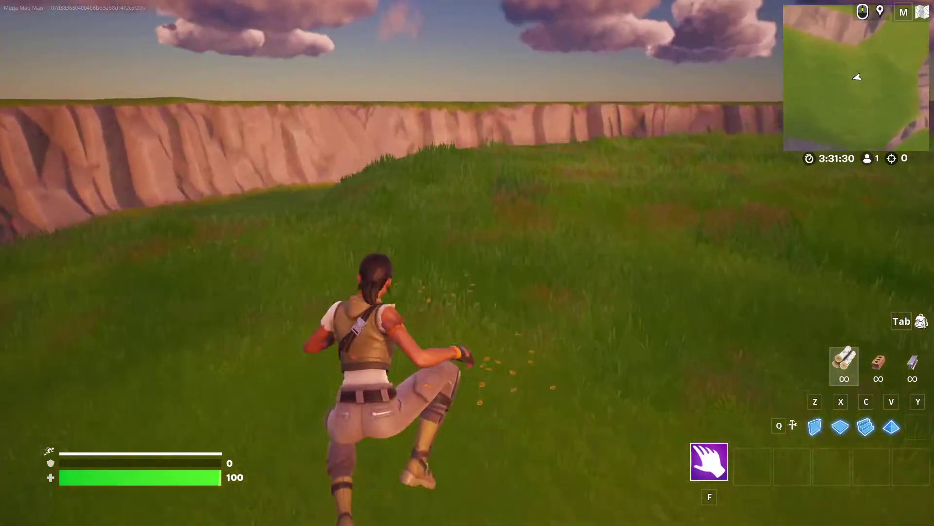
pyautogui.press('w')
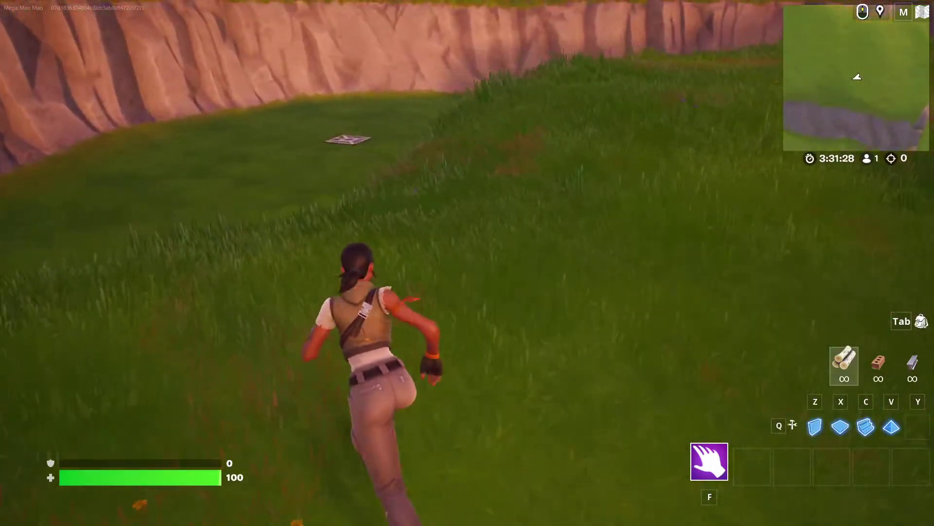
pyautogui.press('w')
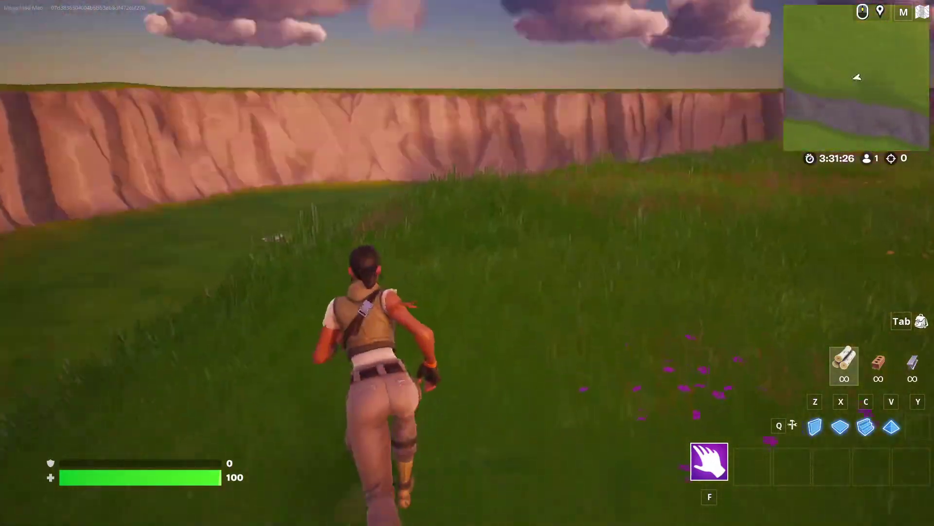
pyautogui.press('w')
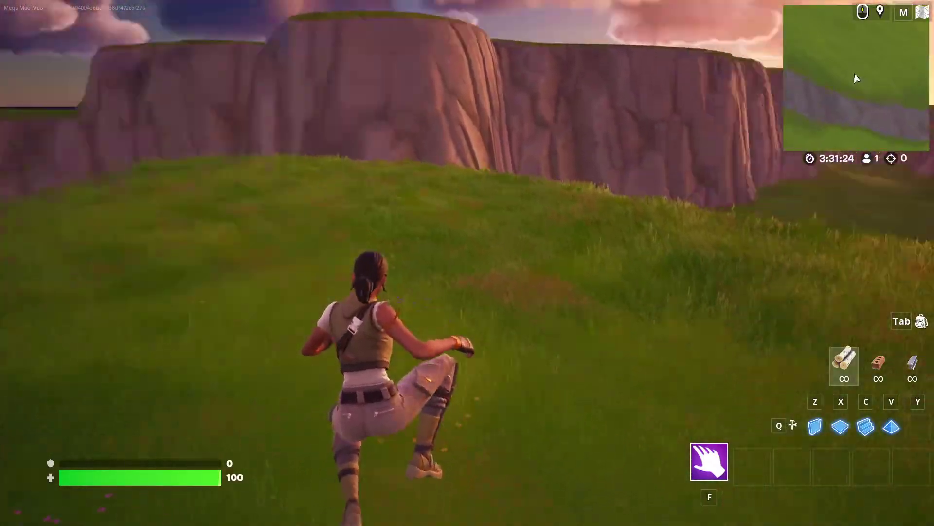
pyautogui.press('w')
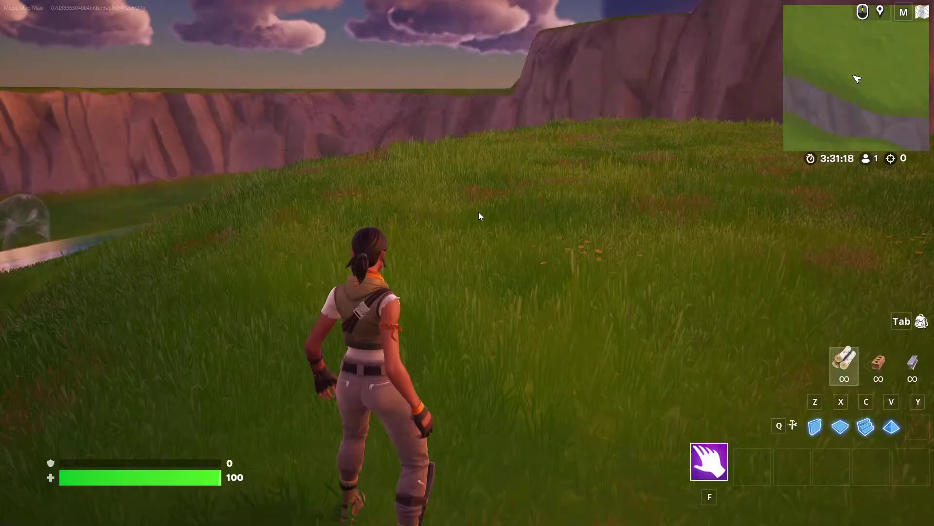
pyautogui.press('Escape')
pyautogui.click(281, 322)
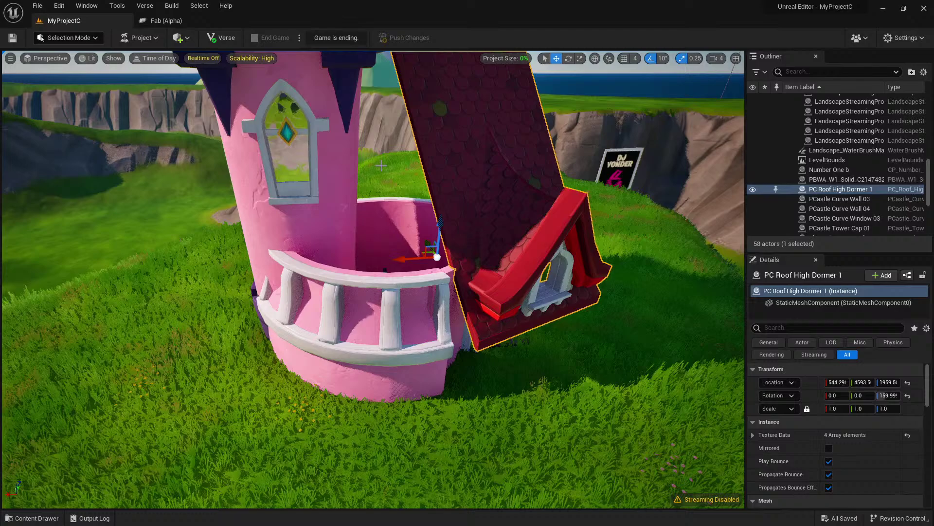
# Place a PC Pillar 1 from the Princess Castle Wall Gallery Teal on the grass a short distance from the castle tower
pyautogui.moveTo(373, 279); pyautogui.dragTo(373, 350, button='right')
pyautogui.press('e')
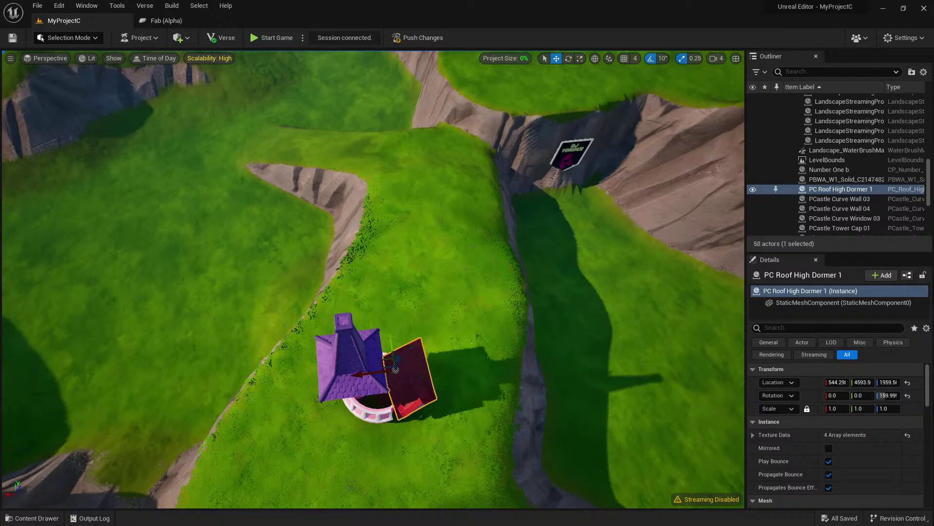
pyautogui.moveTo(374, 278); pyautogui.dragTo(331, 279, button='right')
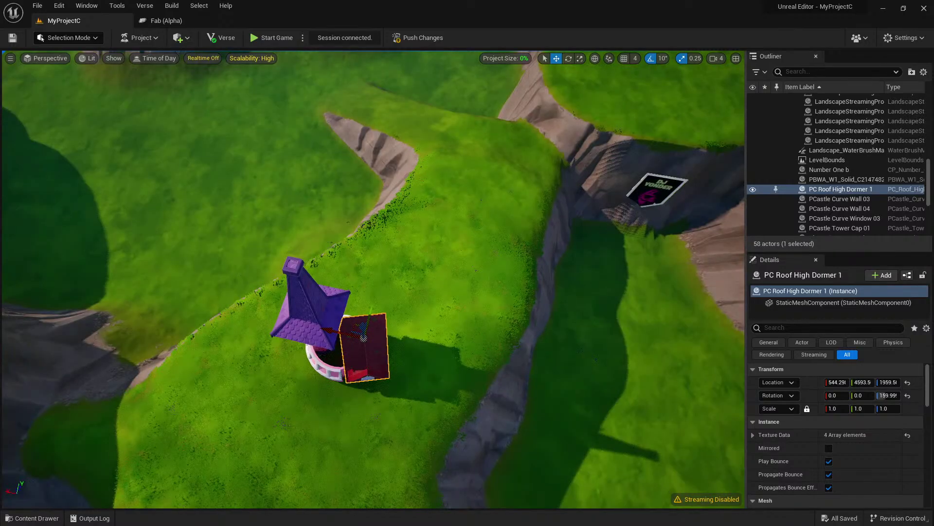
pyautogui.press('e')
pyautogui.press('f')
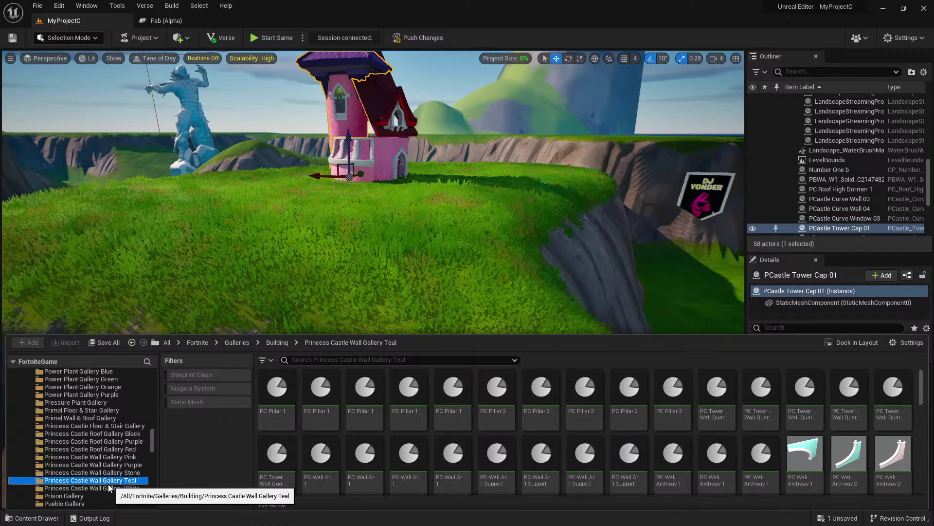
pyautogui.moveTo(277, 389); pyautogui.dragTo(223, 217)
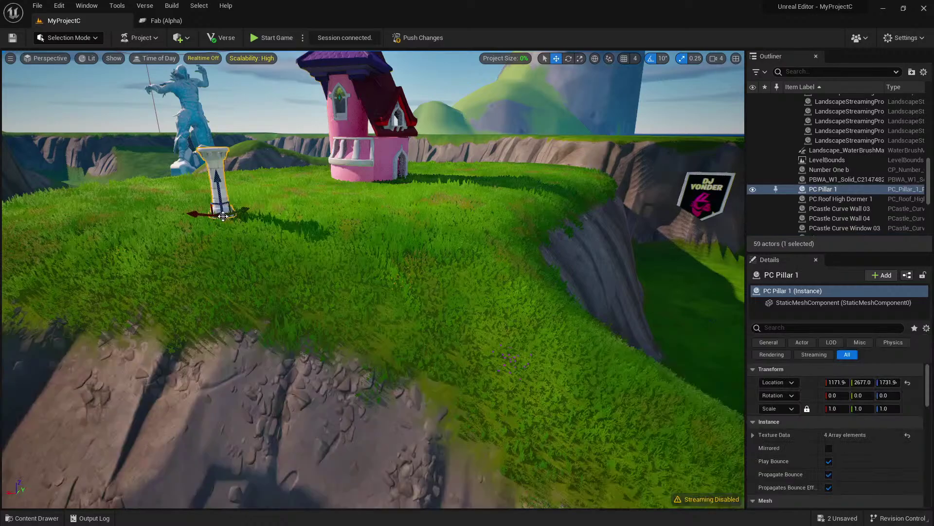
# Place a CryptWalls 02 ruined wall from the Prison Gallery beside the pillar and lower it slightly into the grass
pyautogui.click(33, 518)
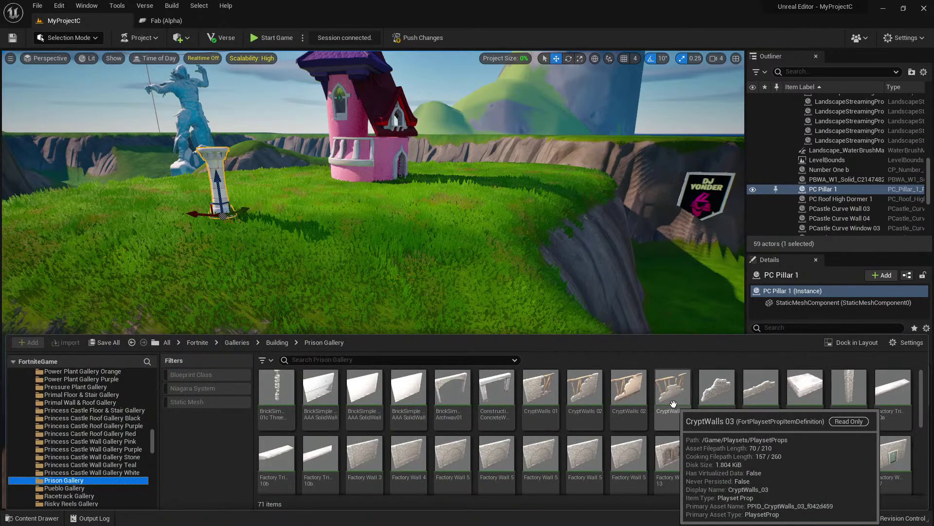
pyautogui.moveTo(673, 404); pyautogui.dragTo(310, 246)
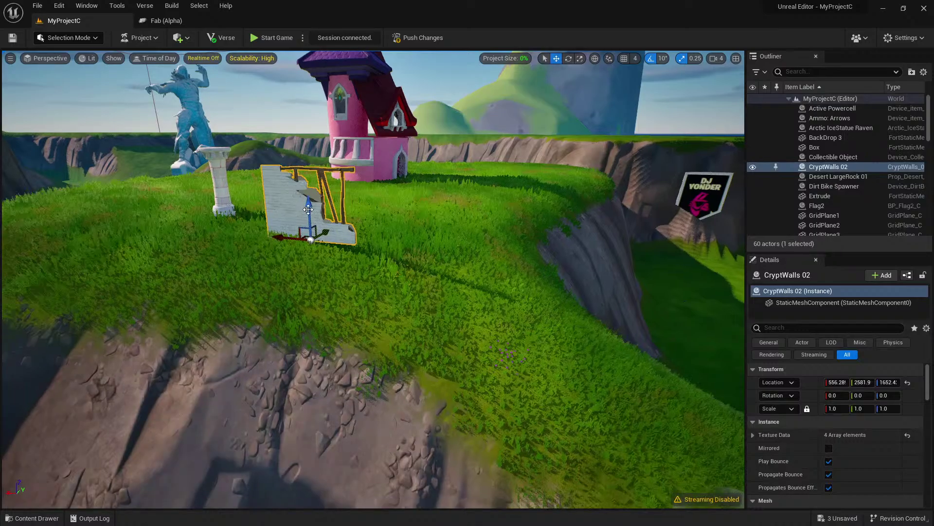
pyautogui.moveTo(308, 209); pyautogui.dragTo(309, 223)
# Build a straight wall near the castle from a Prison Gallery Factory Wall 5, an adjoining duplicate of it and a Factory Wall 13
pyautogui.hotkey('ctrl', 'space')
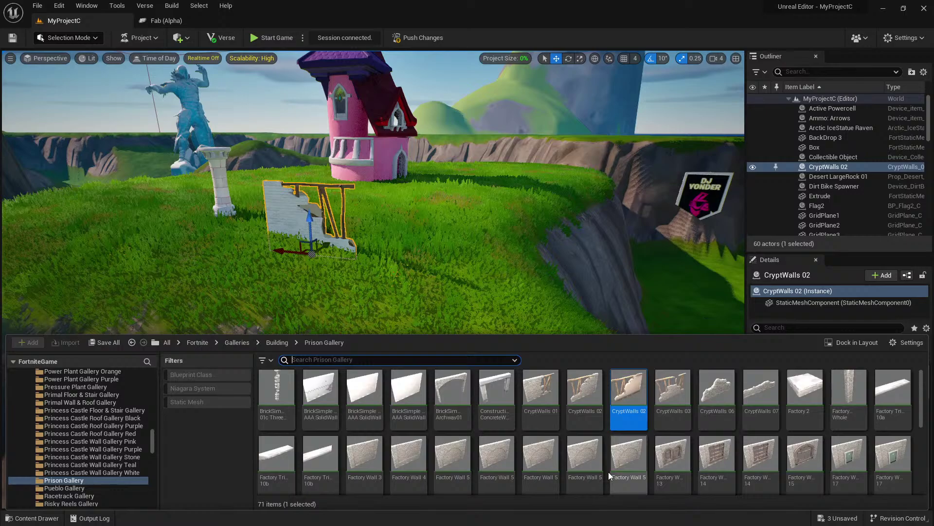
pyautogui.moveTo(609, 472); pyautogui.dragTo(411, 278)
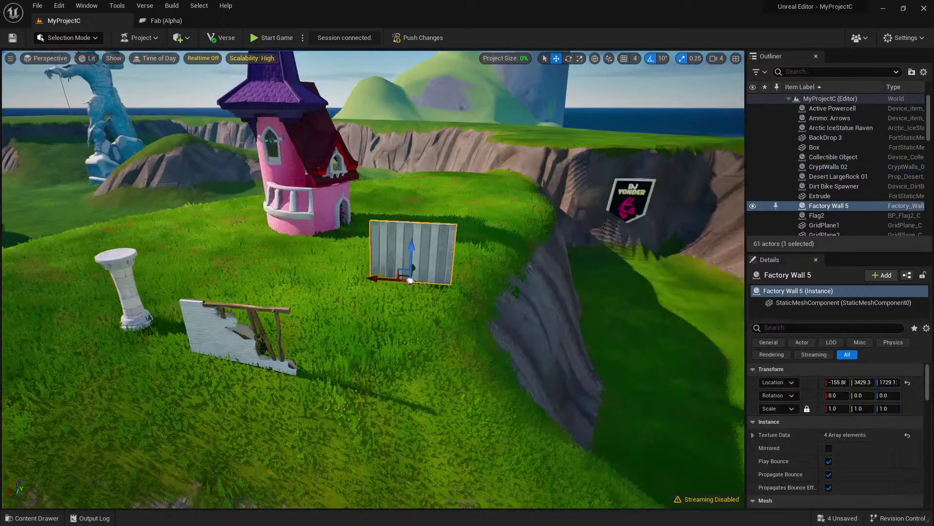
pyautogui.press('f')
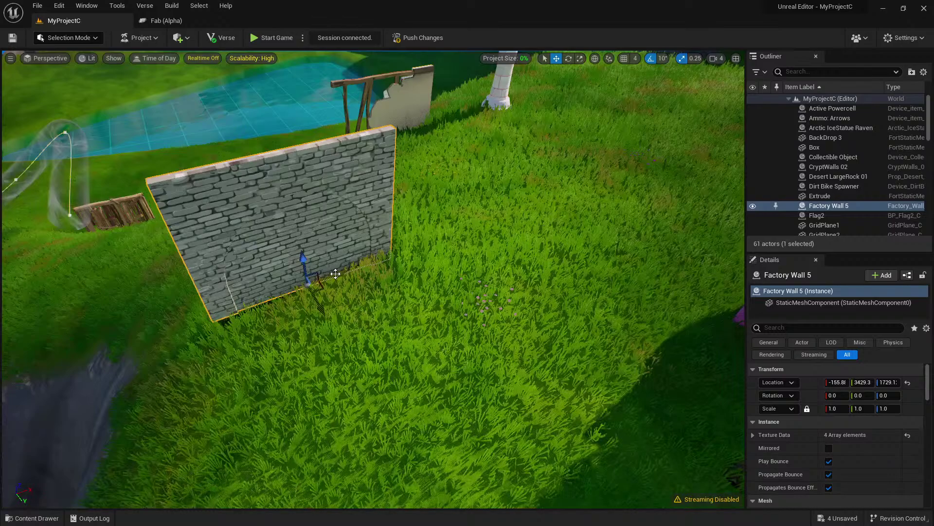
pyautogui.keyDown('alt'); pyautogui.moveTo(336, 274); pyautogui.dragTo(478, 225); pyautogui.keyUp('alt')
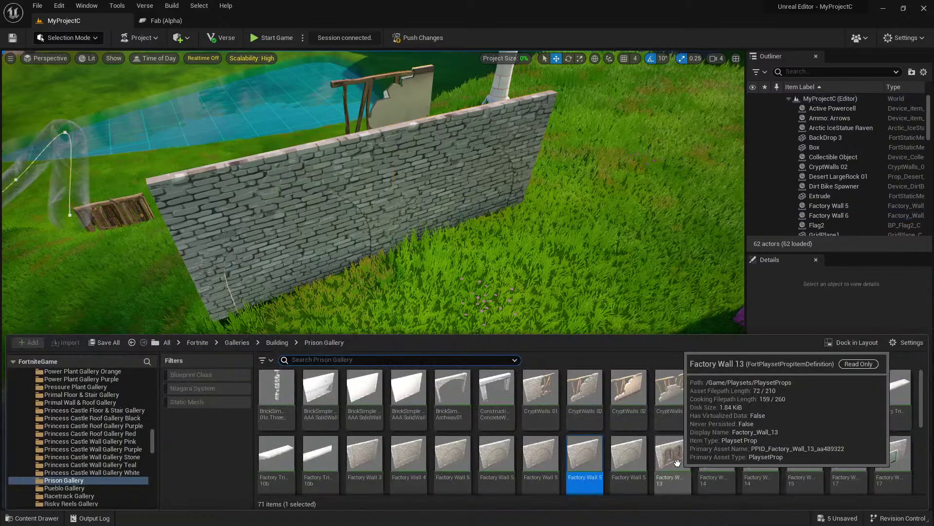
pyautogui.moveTo(677, 463); pyautogui.dragTo(571, 183)
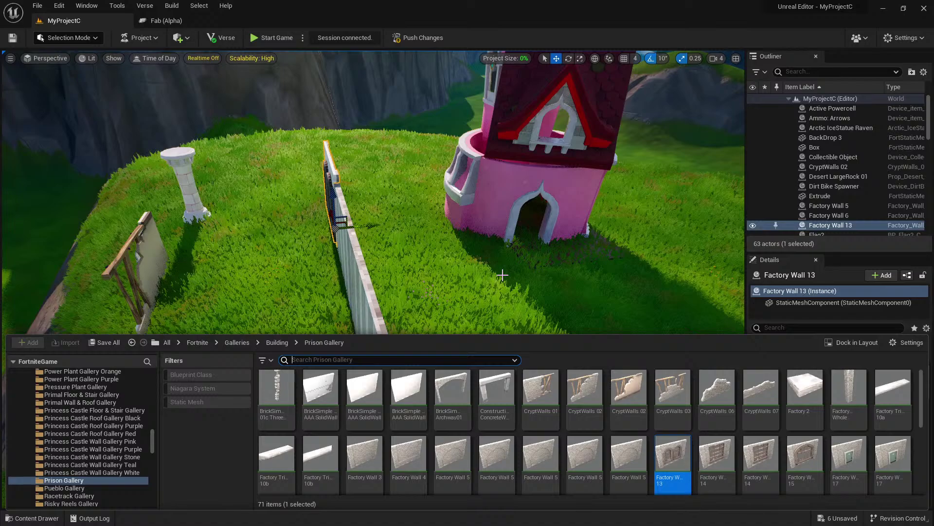
# Browse the remaining building galleries, including The Agency Floor & Stair and Village Hotel, plus the Customizable and Game galleries
pyautogui.scroll(-5, 438, 428)
pyautogui.scroll(-8, 85, 481)
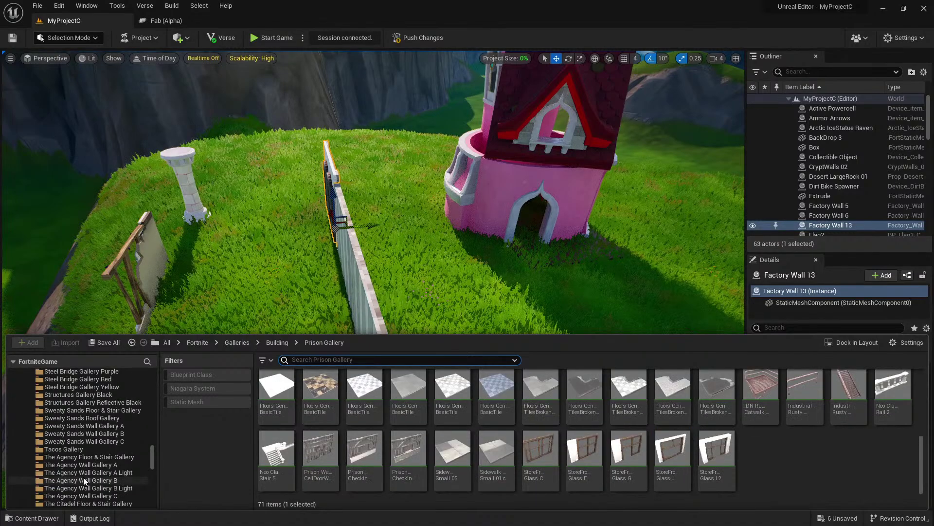
pyautogui.click(83, 457)
pyautogui.scroll(-10, 84, 461)
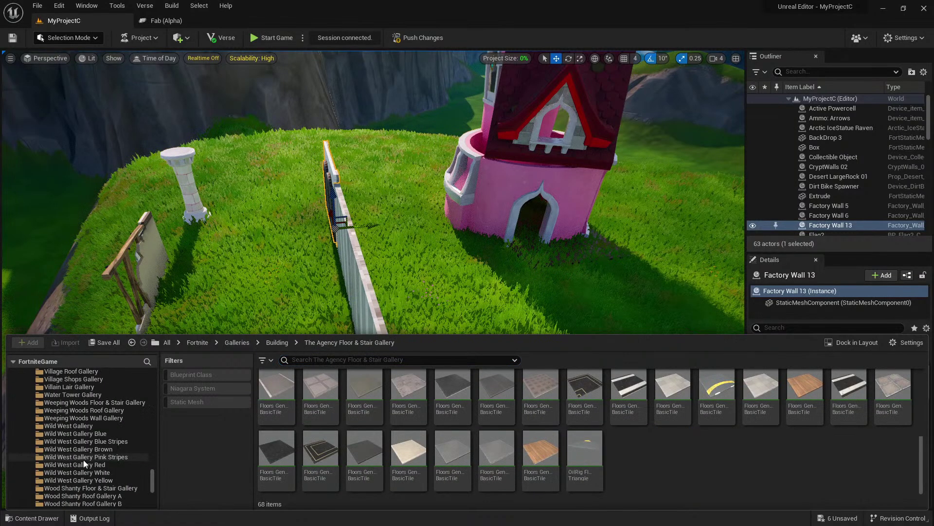
pyautogui.scroll(2, 83, 460)
pyautogui.click(80, 416)
pyautogui.click(80, 395)
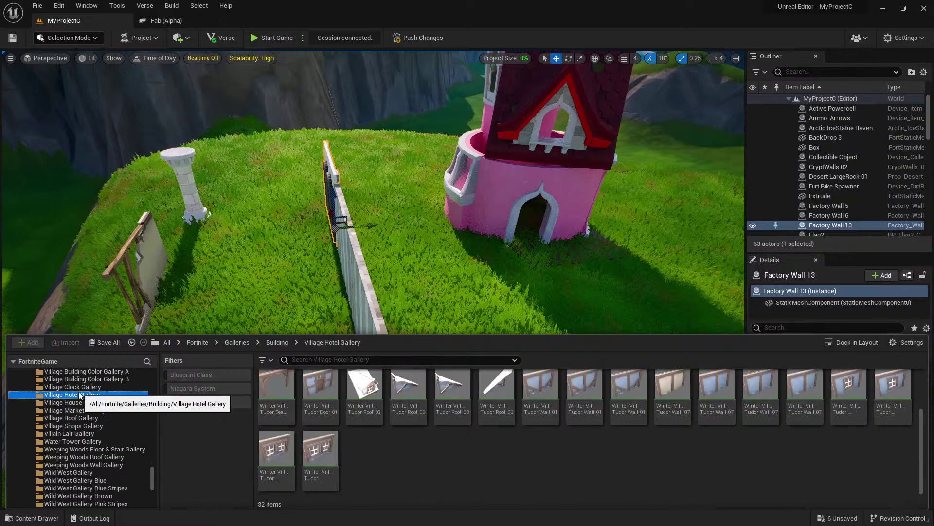
pyautogui.scroll(-7, 127, 458)
pyautogui.click(63, 416)
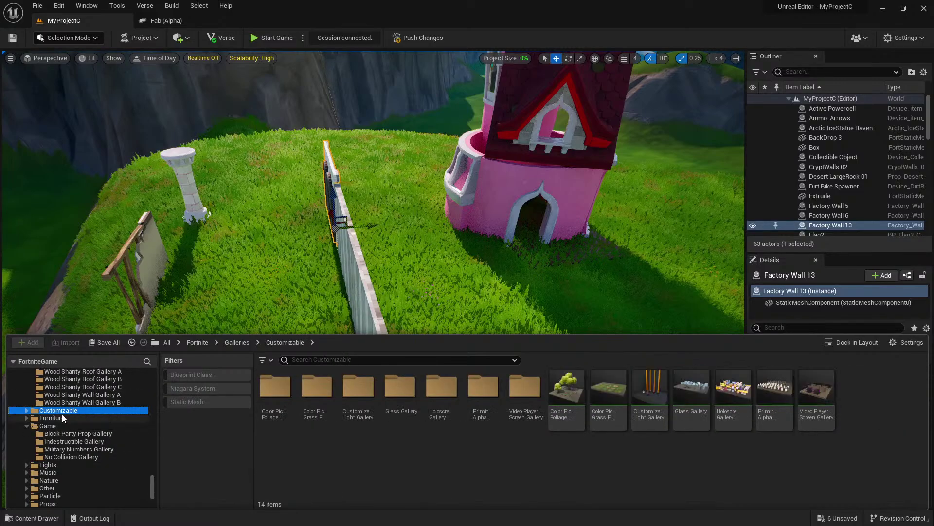
pyautogui.click(79, 442)
# Place a Customizable Light Concert Spotlight x1 from the Customizable Light Gallery on the grass before the castle doorway and set its color to Green
pyautogui.click(63, 466)
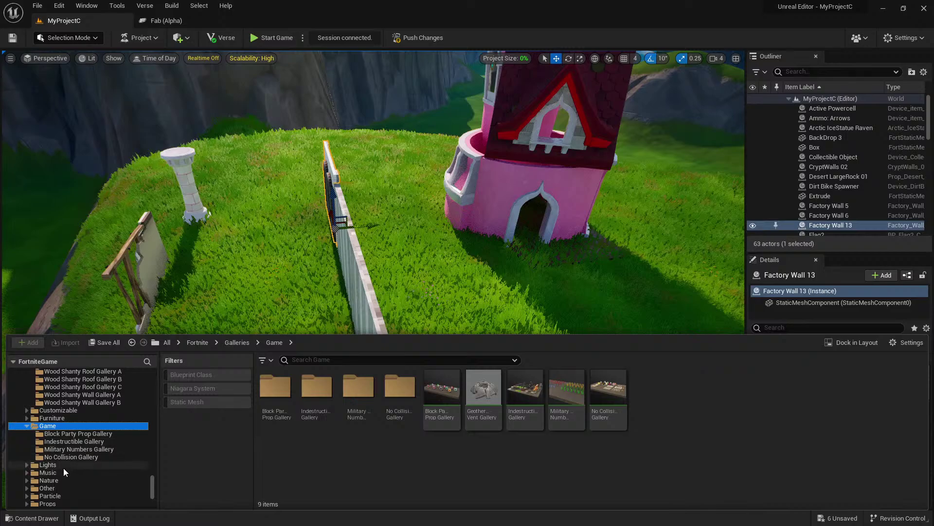
pyautogui.doubleClick(275, 387)
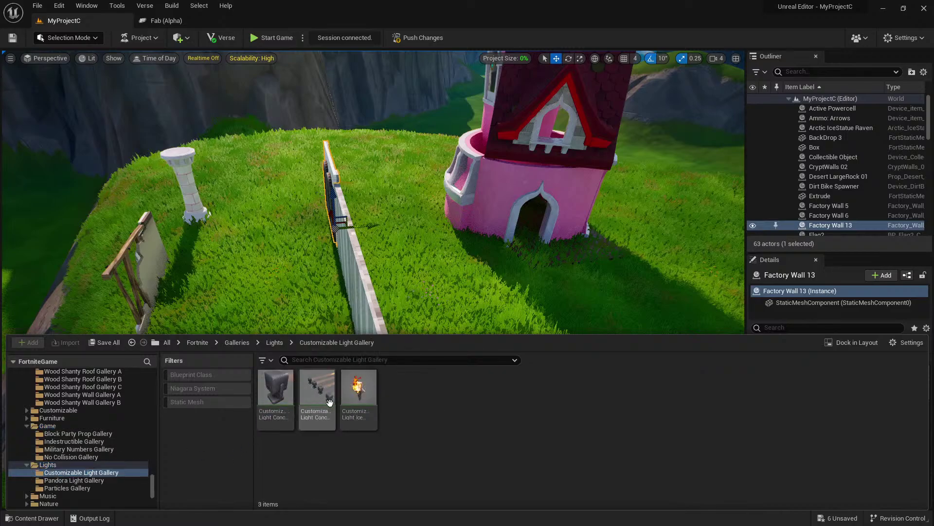
pyautogui.moveTo(276, 387); pyautogui.dragTo(609, 369)
pyautogui.moveTo(609, 369); pyautogui.dragTo(674, 389, button='right')
pyautogui.click(852, 447)
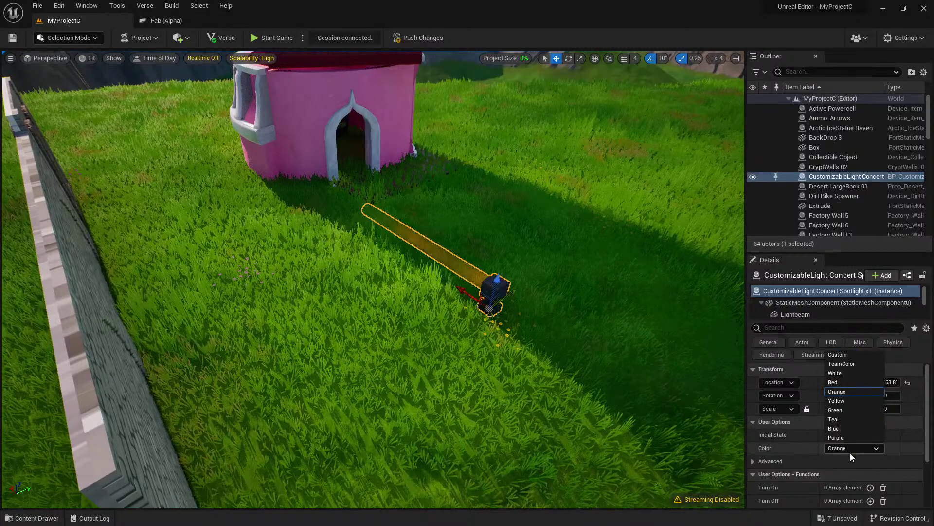
pyautogui.click(845, 409)
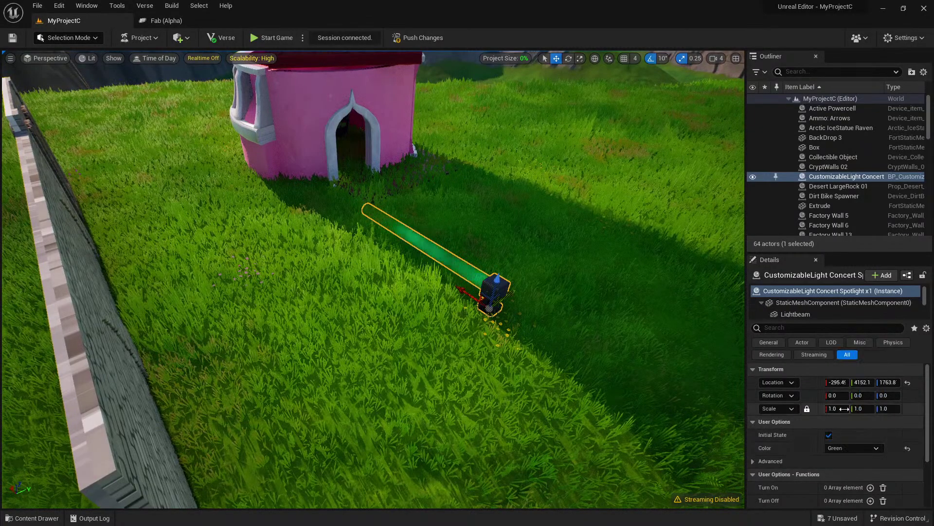
# Examine the concert spotlight's Turn On function binding and advanced options, leaving no function entry added
pyautogui.moveTo(720, 404); pyautogui.dragTo(664, 436, button='right')
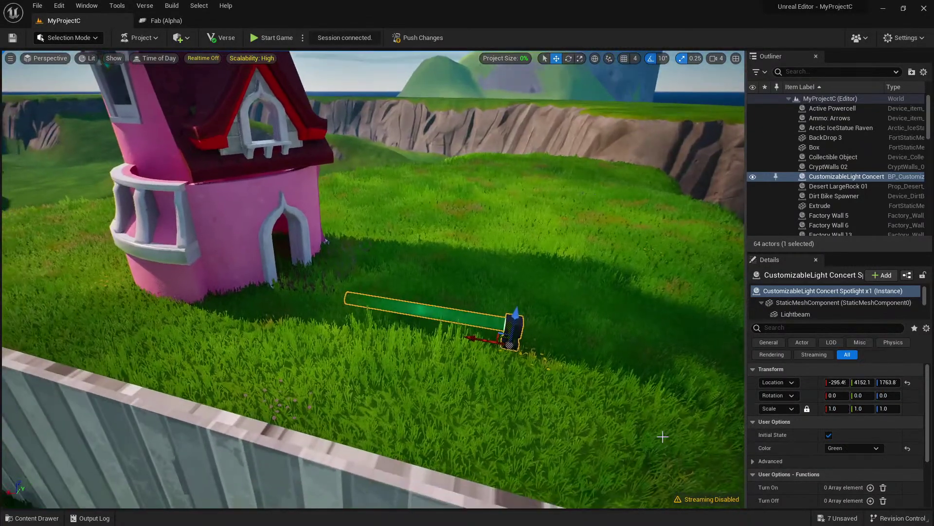
pyautogui.moveTo(731, 434)
pyautogui.mouseDown(button='right')
pyautogui.moveTo(725, 452)
pyautogui.moveTo(720, 438)
pyautogui.mouseUp(button='right')
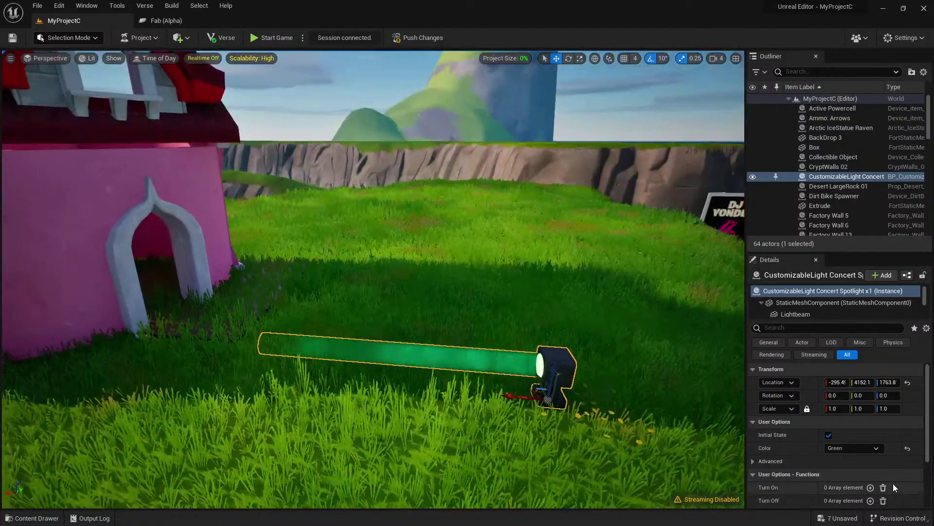
pyautogui.scroll(-3, 862, 453)
pyautogui.click(870, 411)
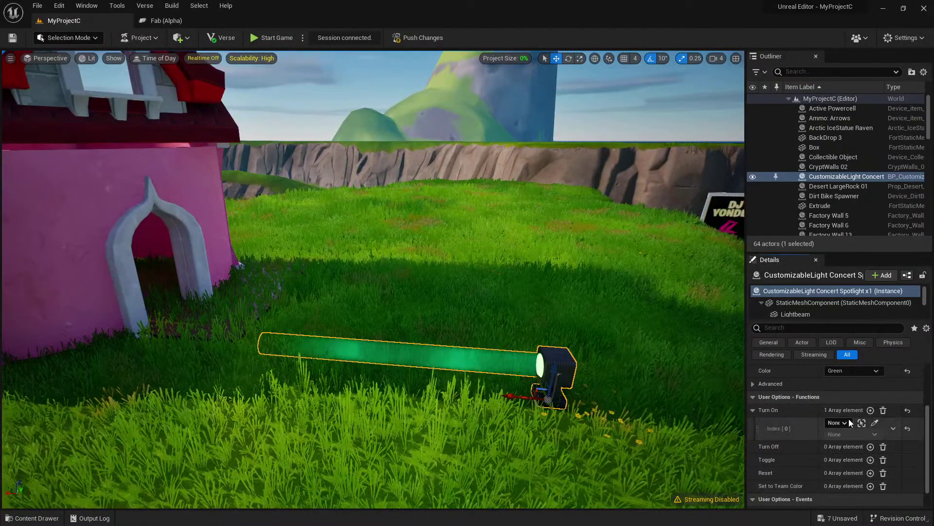
pyautogui.click(838, 425)
pyautogui.click(838, 425)
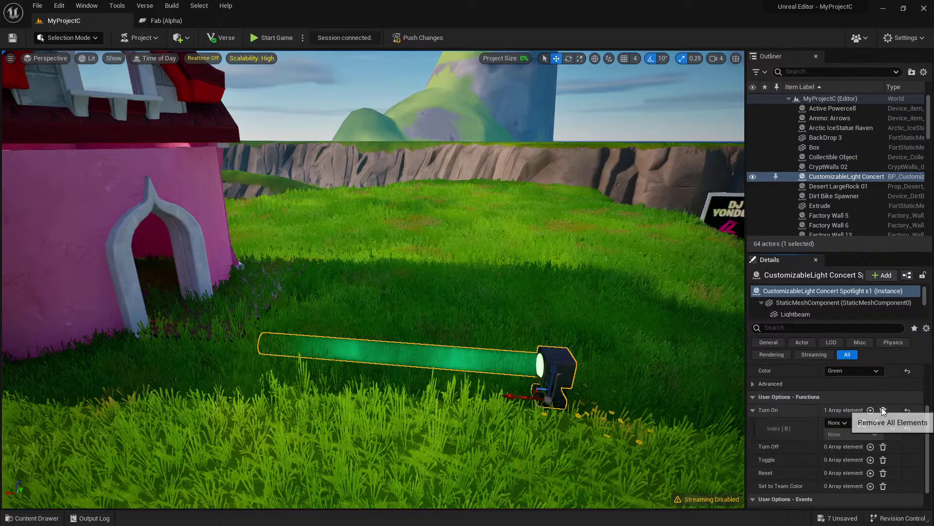
pyautogui.click(884, 410)
pyautogui.scroll(2, 803, 405)
pyautogui.click(758, 430)
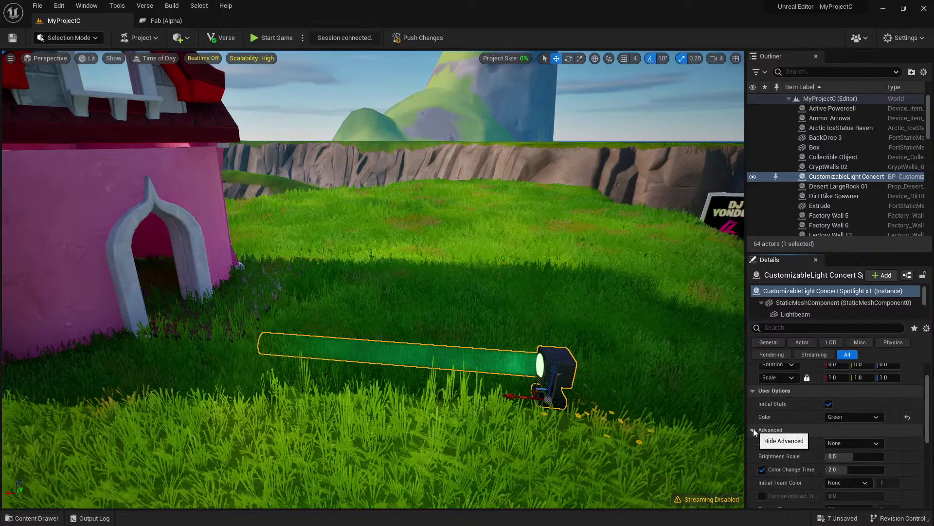
pyautogui.click(754, 430)
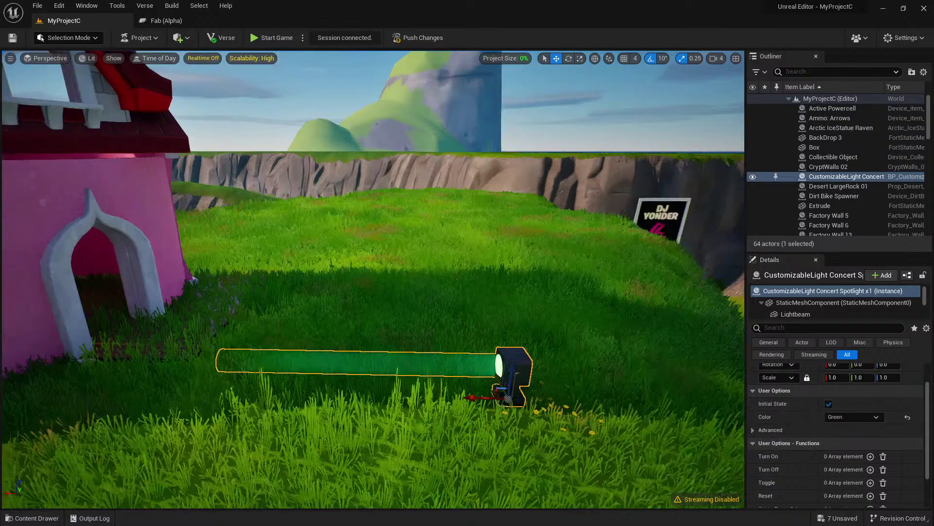
# Tilt the green concert spotlight slightly upward so its beam rises off the grass toward the castle doorway
pyautogui.press('e')
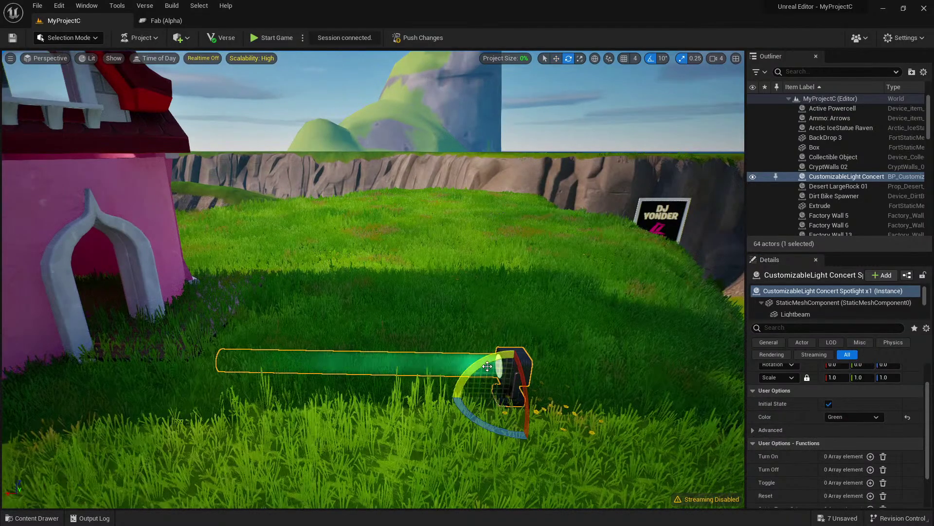
pyautogui.moveTo(457, 389); pyautogui.dragTo(467, 406)
pyautogui.press('Escape')
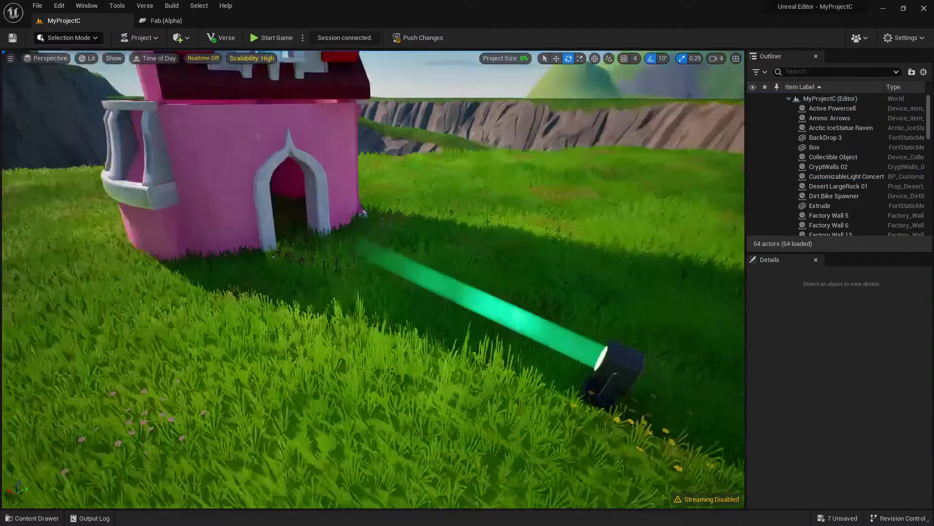
# Place the Ice Castle torch from the Customizable Light Gallery on the pink castle wall beside the doorway and rotate it to fit
pyautogui.moveTo(497, 386); pyautogui.dragTo(438, 395, button='right')
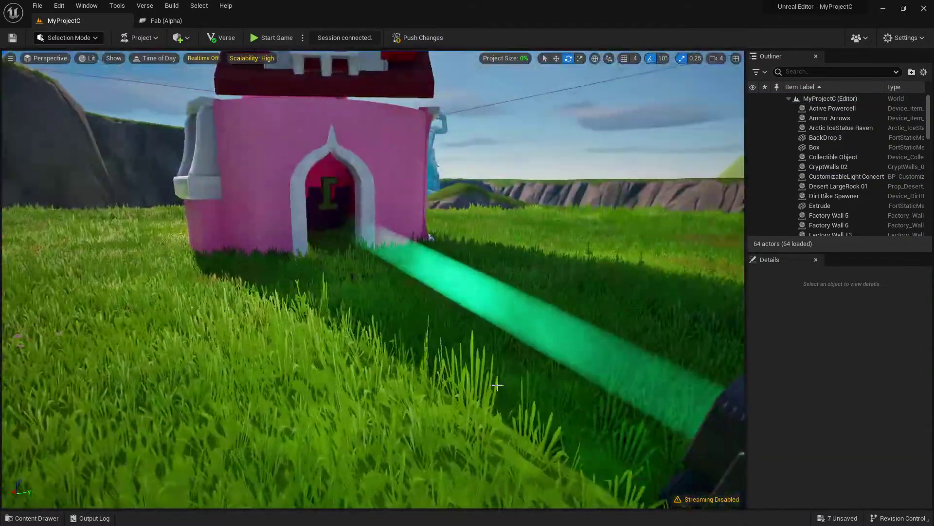
pyautogui.hotkey('ctrl', 'space')
pyautogui.moveTo(359, 391); pyautogui.dragTo(233, 182)
pyautogui.press('w')
pyautogui.moveTo(233, 182); pyautogui.dragTo(306, 305, button='right')
pyautogui.press('e')
pyautogui.moveTo(183, 361); pyautogui.dragTo(110, 392)
pyautogui.press('w')
pyautogui.moveTo(194, 340); pyautogui.dragTo(199, 331, button='right')
pyautogui.moveTo(263, 390); pyautogui.dragTo(272, 373, button='right')
pyautogui.moveTo(271, 372); pyautogui.dragTo(386, 169)
pyautogui.press('Escape')
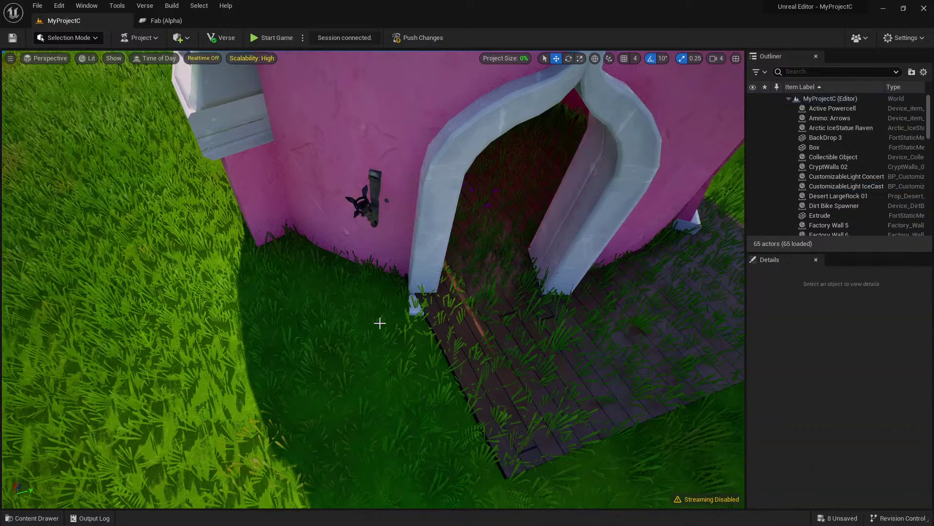
# Browse the Particles Gallery, the Music galleries and the Nature galleries for further props
pyautogui.moveTo(380, 323); pyautogui.dragTo(360, 292, button='right')
pyautogui.scroll(2, 382, 325)
pyautogui.hotkey('ctrl', 'space')
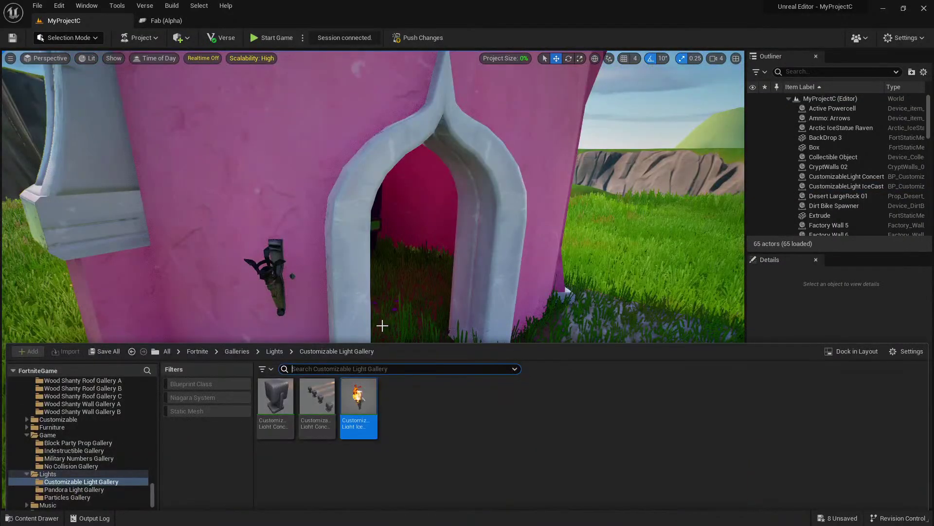
pyautogui.scroll(-3, 74, 485)
pyautogui.click(63, 442)
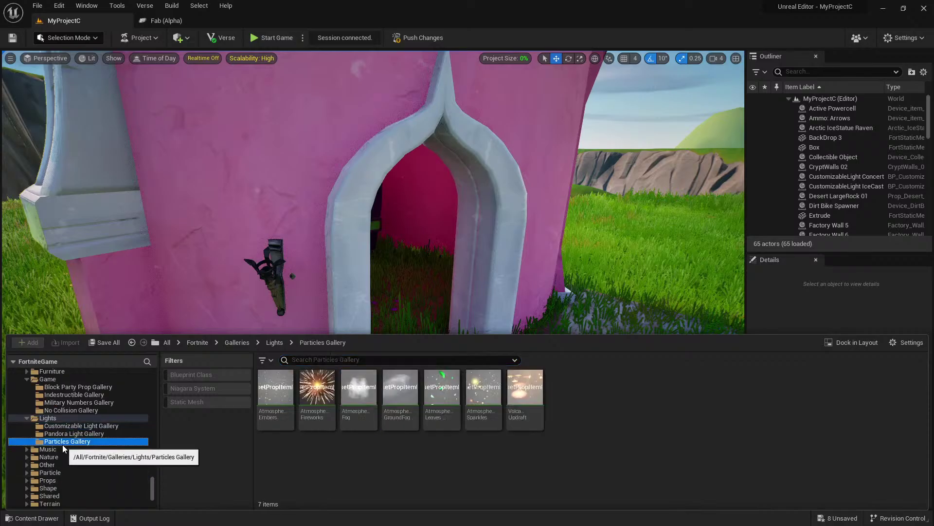
pyautogui.click(61, 450)
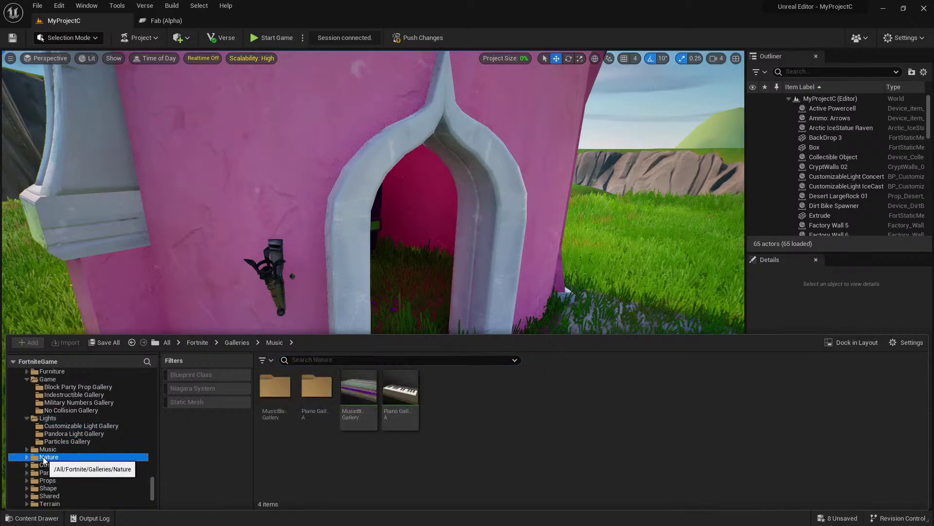
pyautogui.click(58, 457)
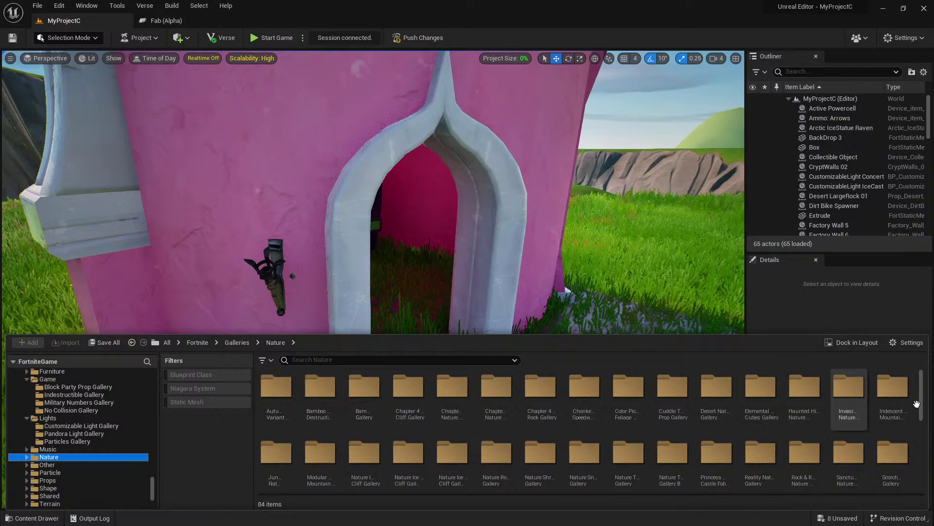
pyautogui.moveTo(921, 389); pyautogui.dragTo(906, 474)
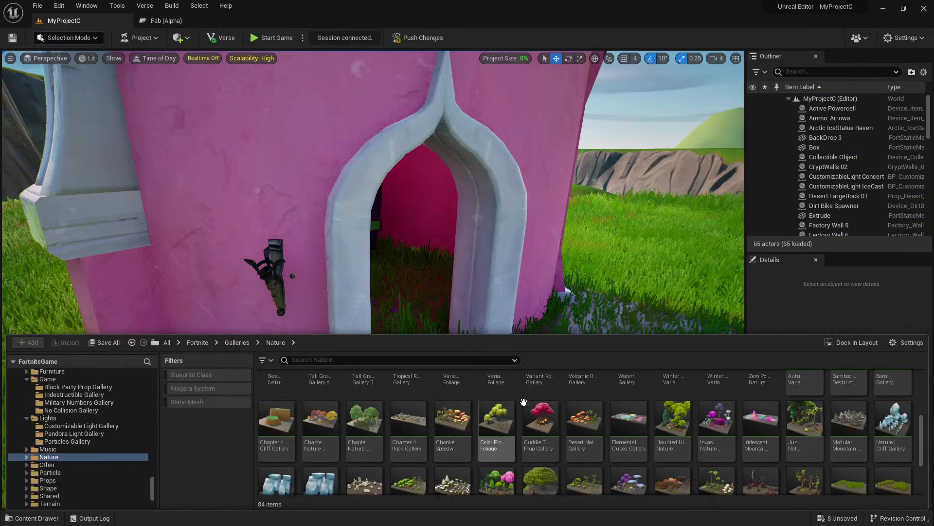
pyautogui.scroll(-1, 891, 428)
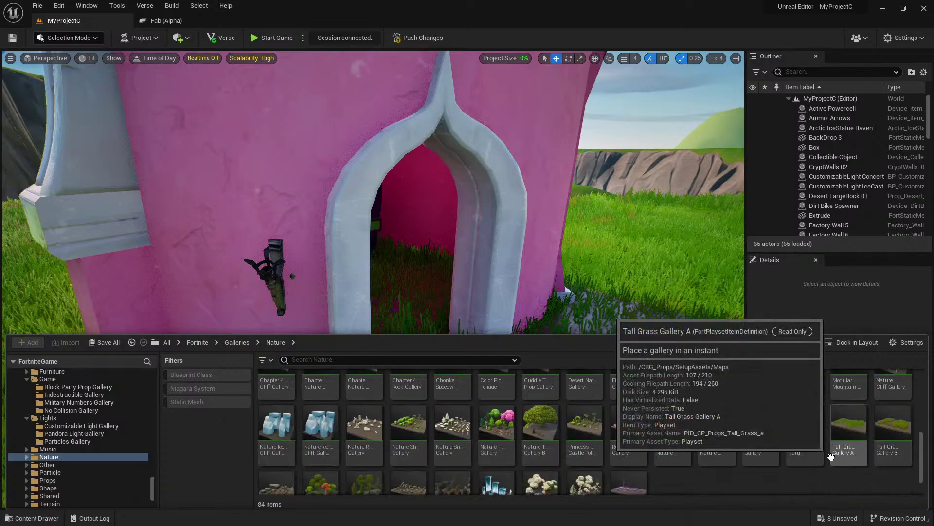
pyautogui.scroll(-1, 831, 456)
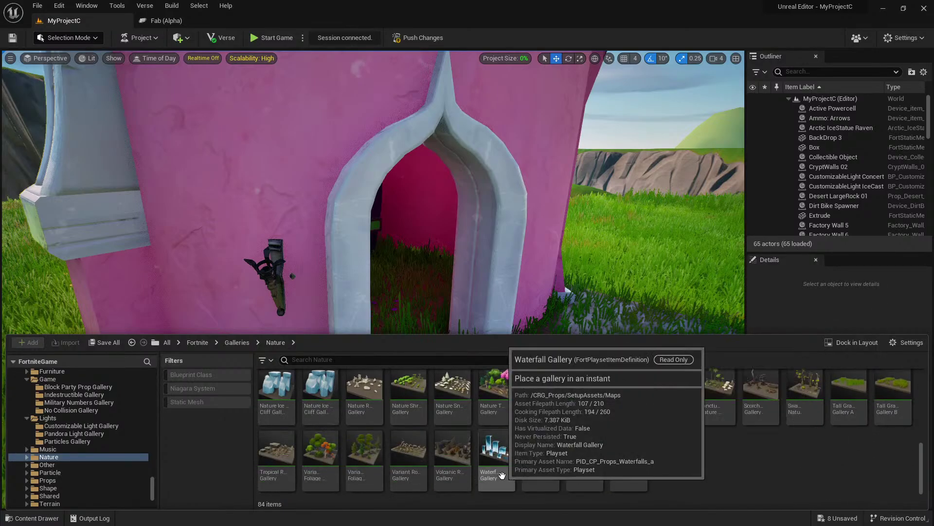
pyautogui.click(546, 321)
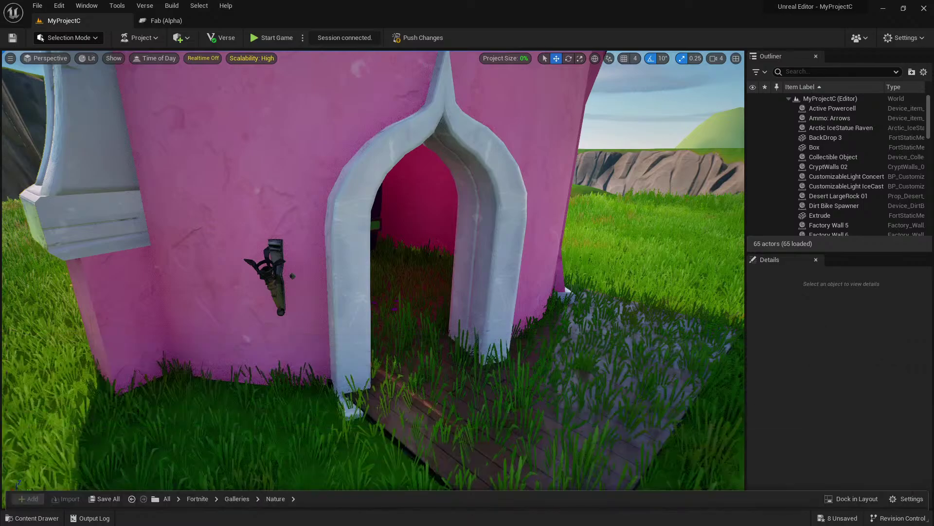
# Place a Waterfall 01 from the Nature Waterfall Gallery on the cliff edge near the ice statue
pyautogui.moveTo(546, 321); pyautogui.dragTo(584, 359, button='right')
pyautogui.press('e')
pyautogui.press('w')
pyautogui.hotkey('ctrl', 'space')
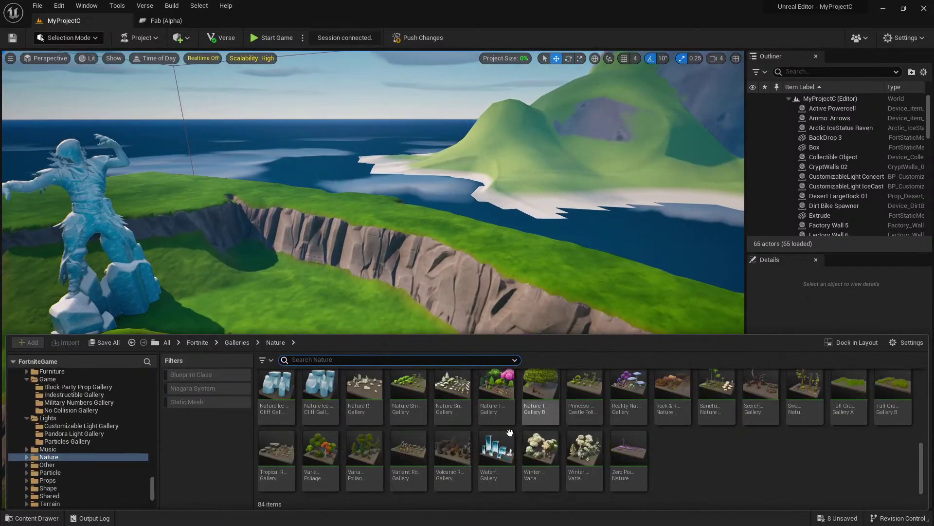
pyautogui.click(27, 426)
pyautogui.scroll(-10, 85, 493)
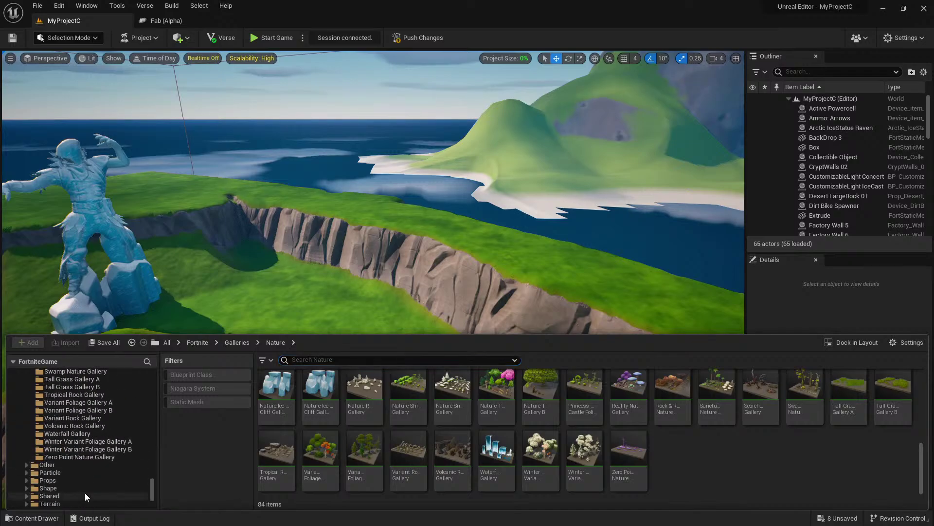
pyautogui.click(73, 434)
pyautogui.moveTo(525, 387); pyautogui.dragTo(504, 279)
# Scale Waterfall 01 uniformly to 1.5 and reposition it so it pours over the cliff edge
pyautogui.press('e')
pyautogui.press('r')
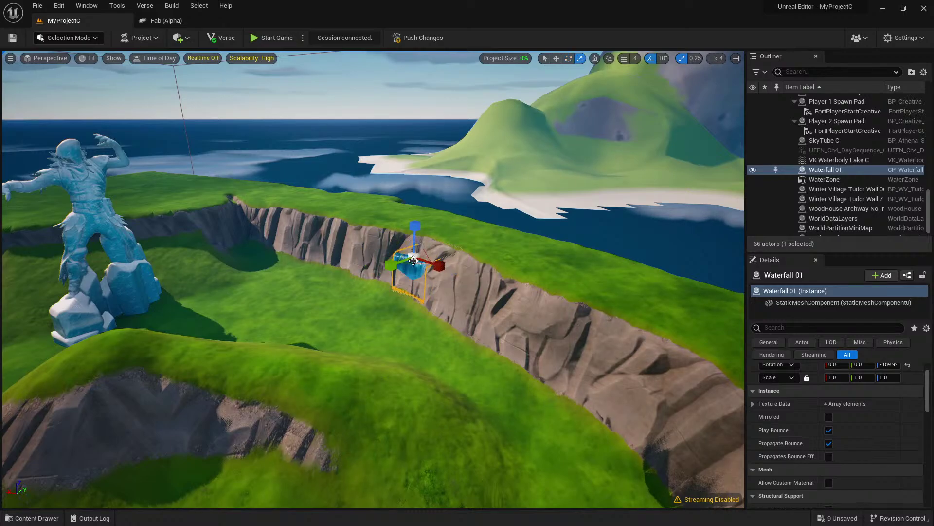
pyautogui.moveTo(414, 257); pyautogui.dragTo(415, 246)
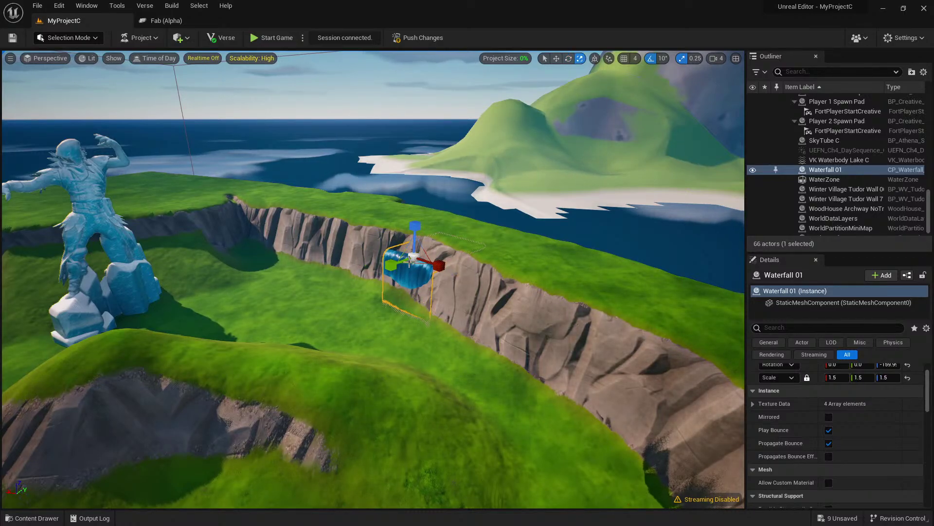
pyautogui.press('w')
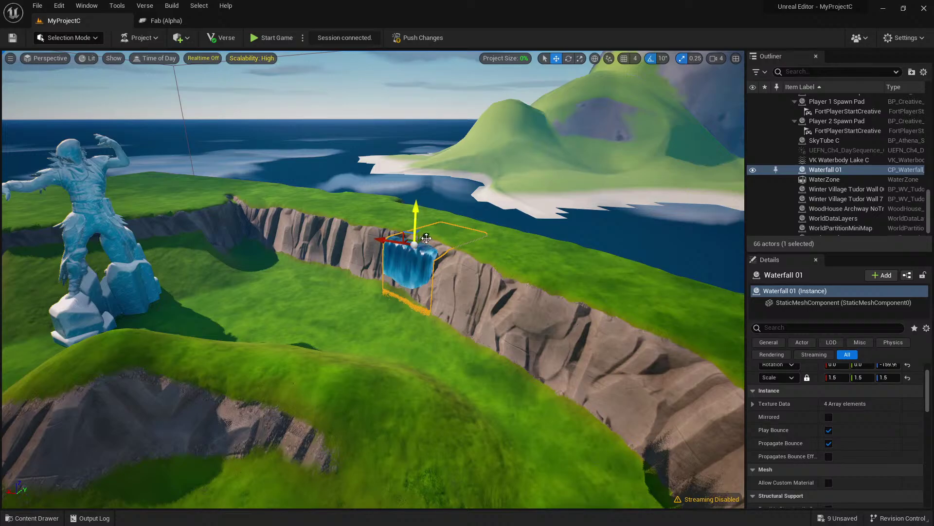
pyautogui.moveTo(423, 239); pyautogui.dragTo(401, 212)
pyautogui.press('Escape')
# Browse the nature galleries, including Variant Foliage A, Tropical Rock, Rock & Root, Nature Shrub and Haunted Hills
pyautogui.moveTo(402, 212); pyautogui.dragTo(331, 200, button='right')
pyautogui.hotkey('ctrl', 'space')
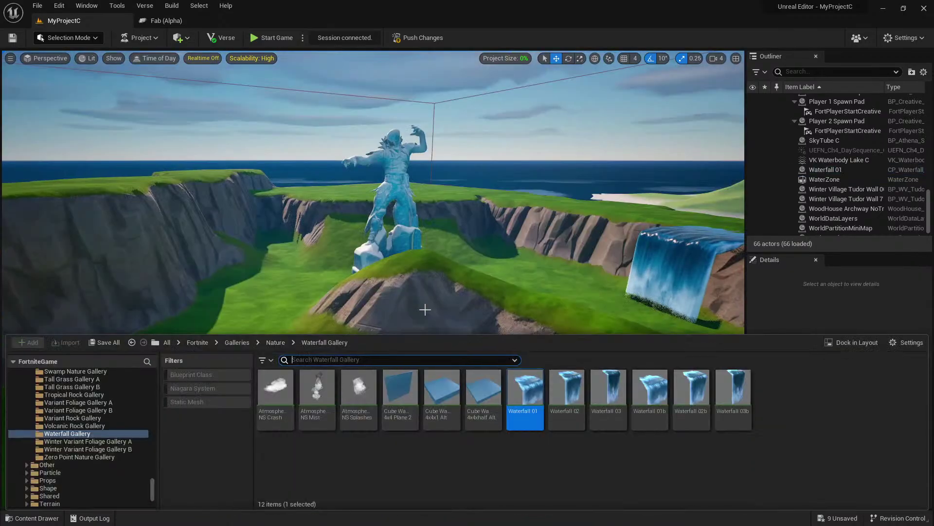
pyautogui.click(78, 402)
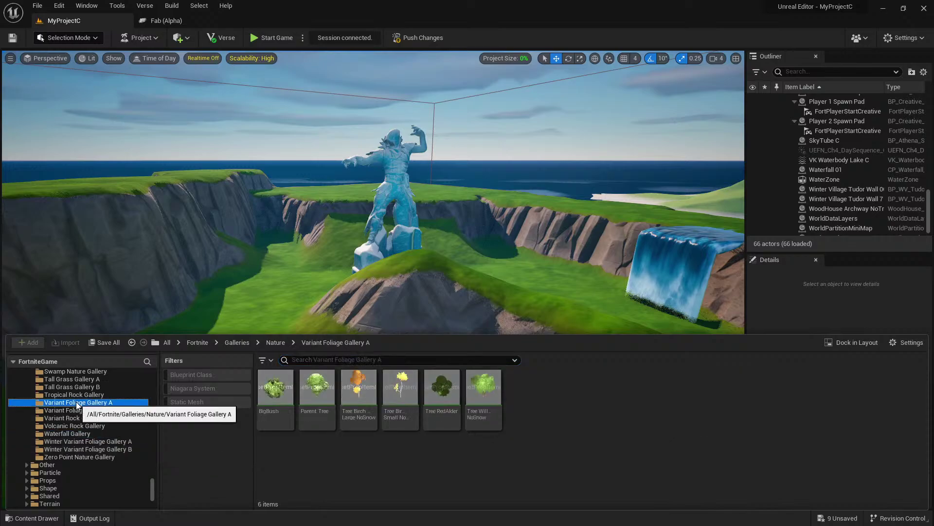
pyautogui.click(80, 395)
pyautogui.scroll(4, 85, 406)
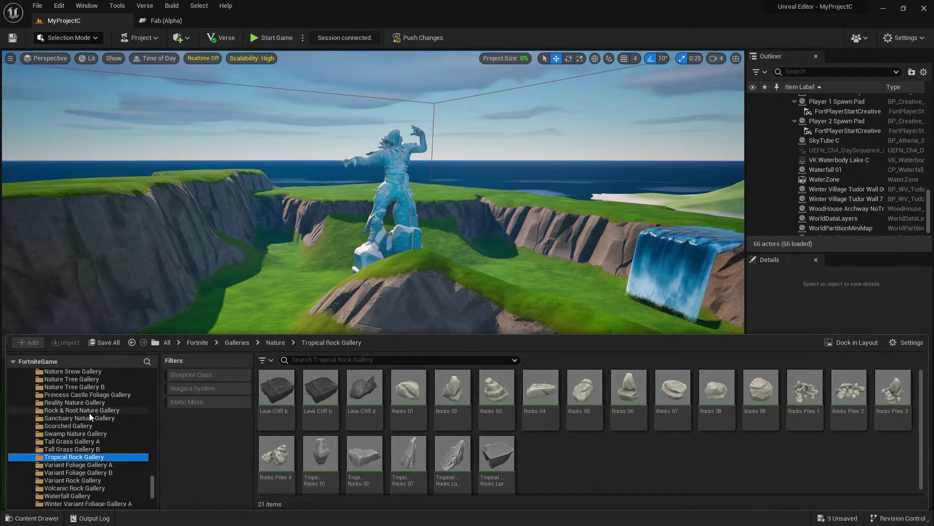
pyautogui.click(89, 410)
pyautogui.scroll(3, 86, 413)
pyautogui.click(86, 411)
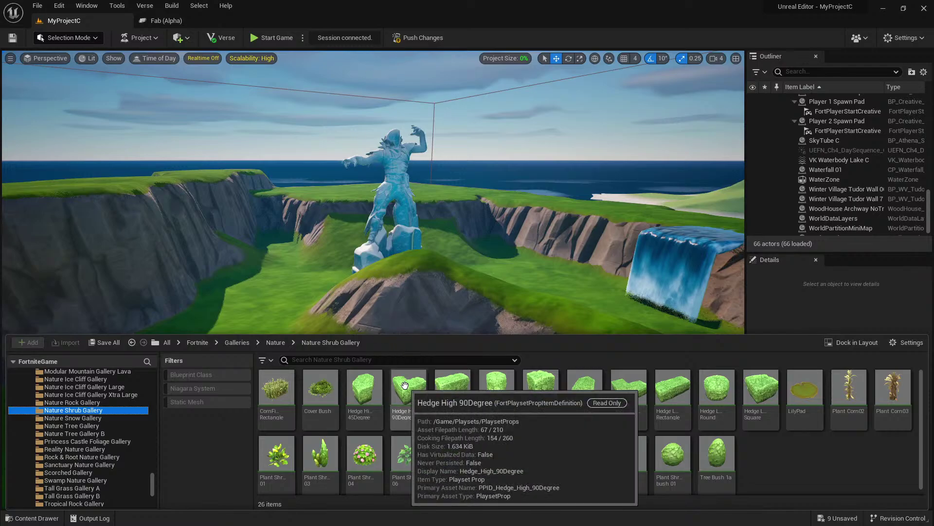
pyautogui.scroll(5, 91, 439)
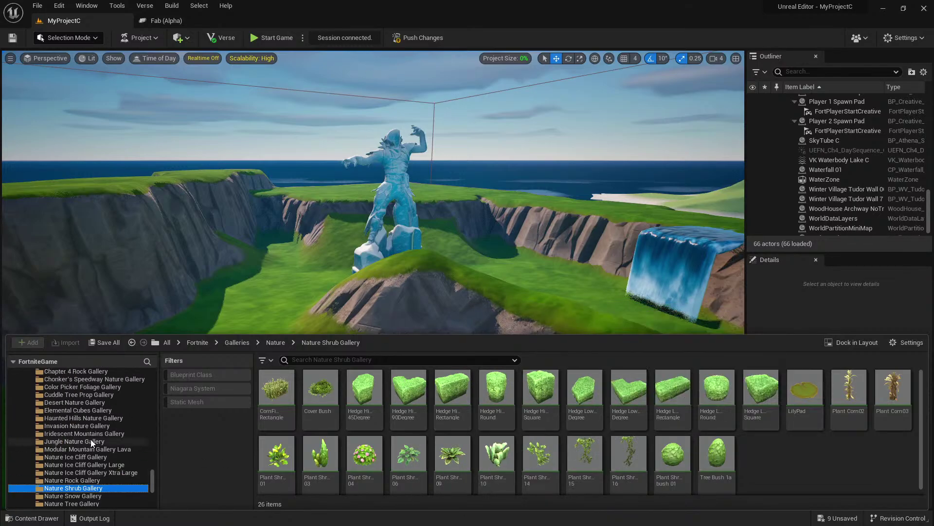
pyautogui.click(84, 418)
pyautogui.scroll(-10, 112, 463)
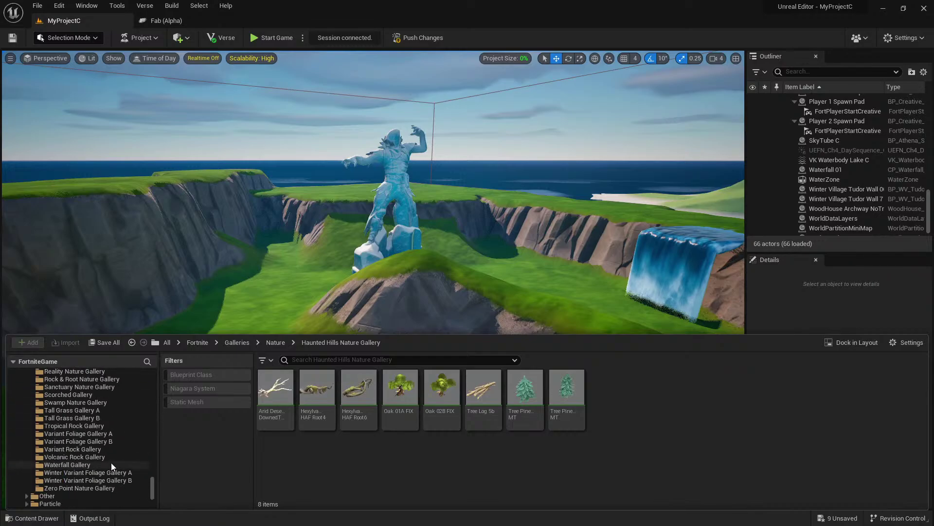
pyautogui.scroll(5, 111, 460)
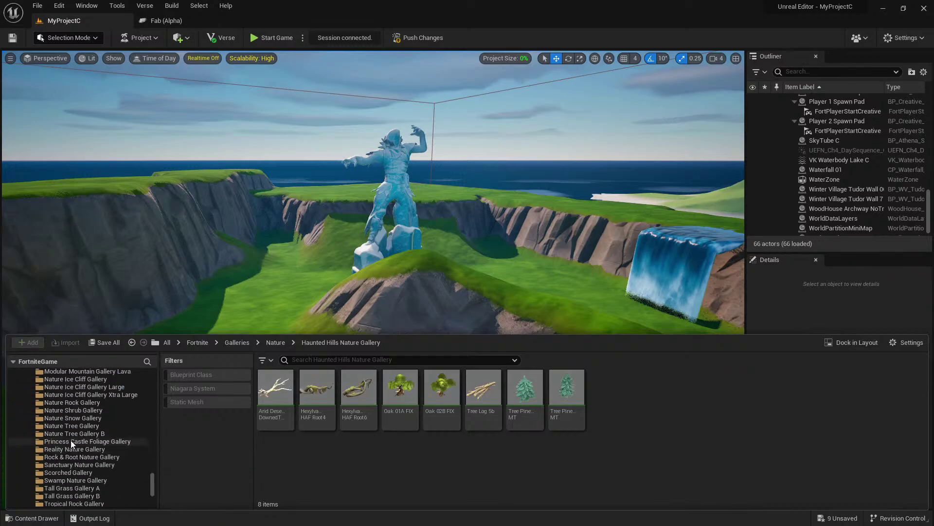
# Place a Rocks Piles 3 from the Nature Rock Gallery on the grass in front of the rocky mound
pyautogui.click(87, 402)
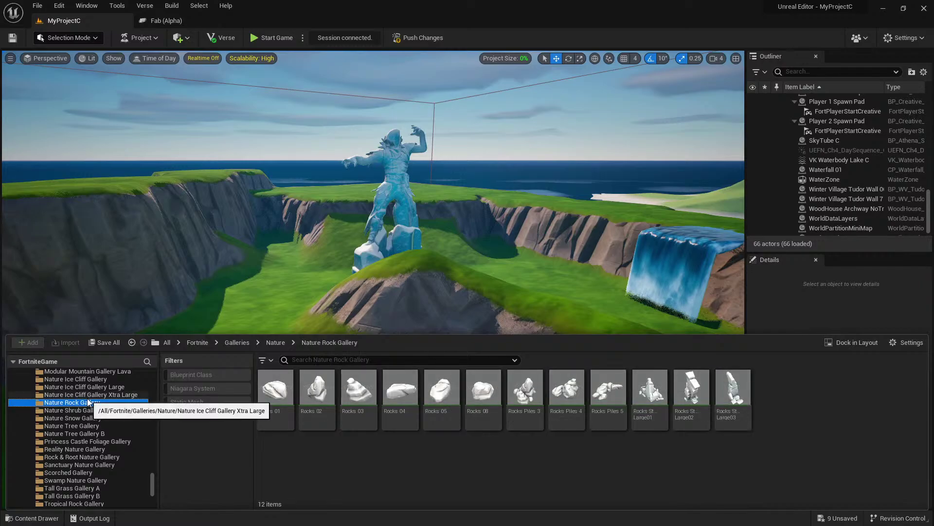
pyautogui.moveTo(526, 389); pyautogui.dragTo(257, 305)
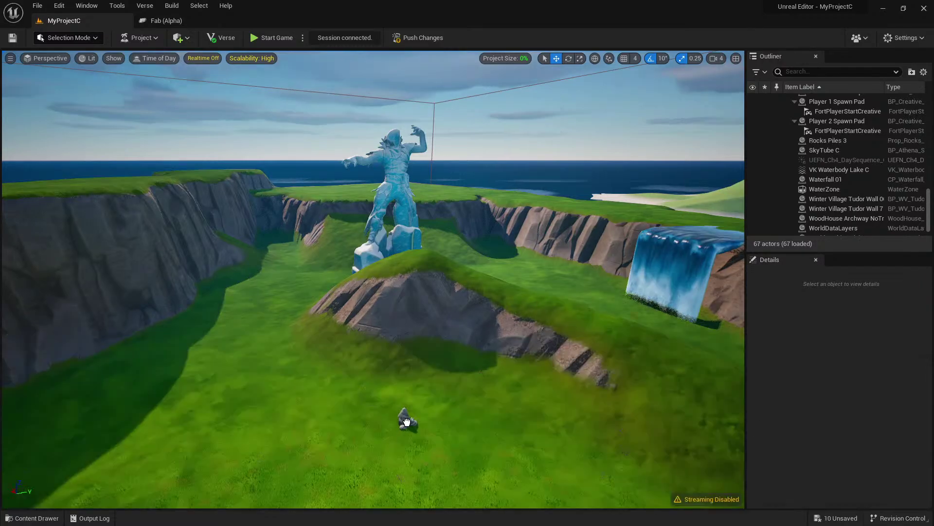
pyautogui.moveTo(407, 422); pyautogui.dragTo(407, 423)
# Place a Rocks Piles 4 from the Nature Rock Gallery between the dark rocks and the orange rock stack below the cliff
pyautogui.moveTo(407, 422); pyautogui.dragTo(548, 394, button='right')
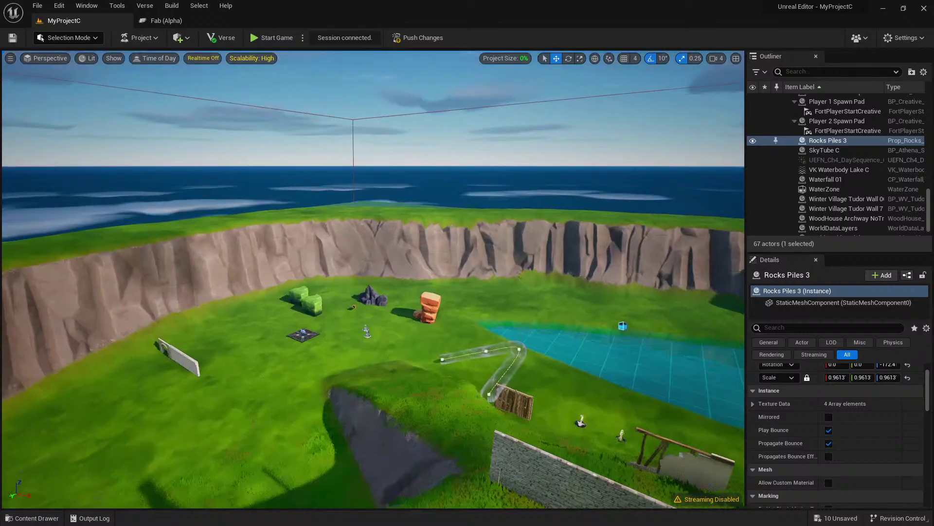
pyautogui.moveTo(473, 425); pyautogui.dragTo(479, 448, button='right')
pyautogui.hotkey('ctrl', 'space')
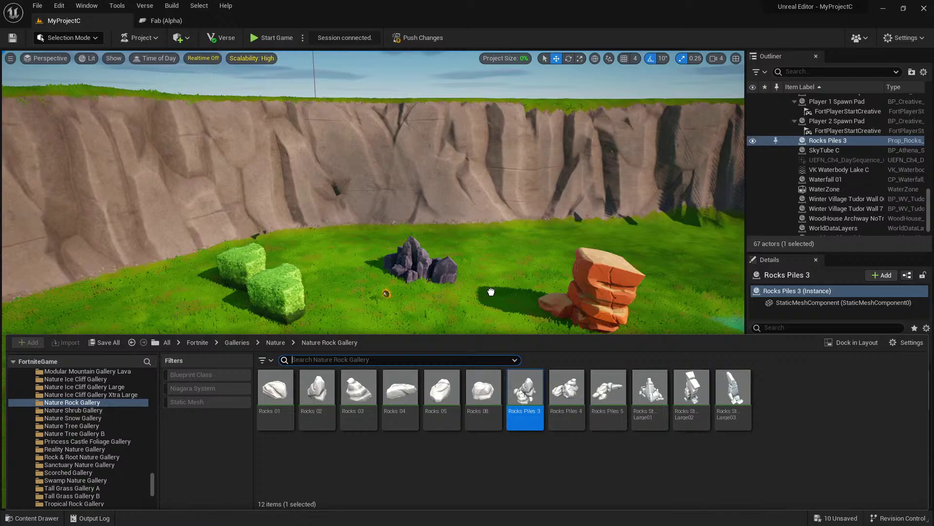
pyautogui.moveTo(490, 291); pyautogui.dragTo(485, 293)
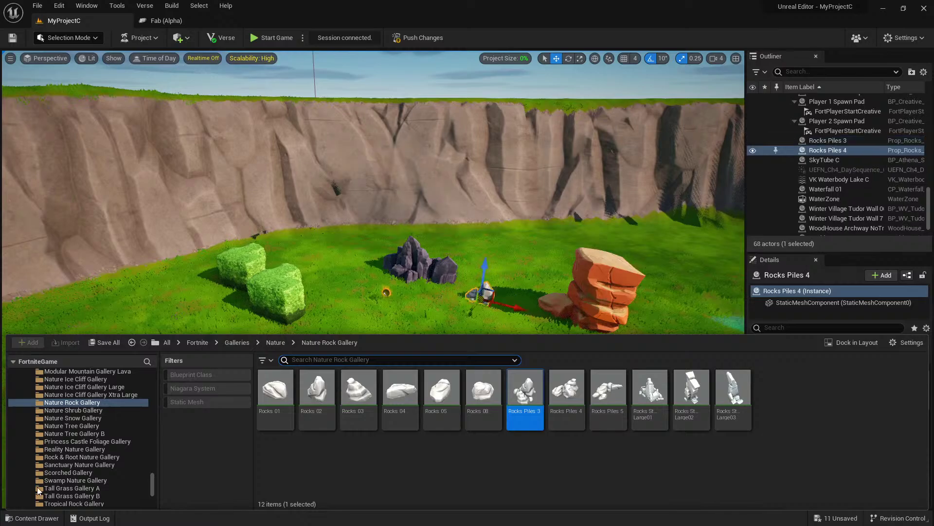
# Place a PineTree Large2 NoSnow from Variant Foliage Gallery B on the grass beside the two hedge blocks
pyautogui.scroll(-3, 38, 487)
pyautogui.click(63, 456)
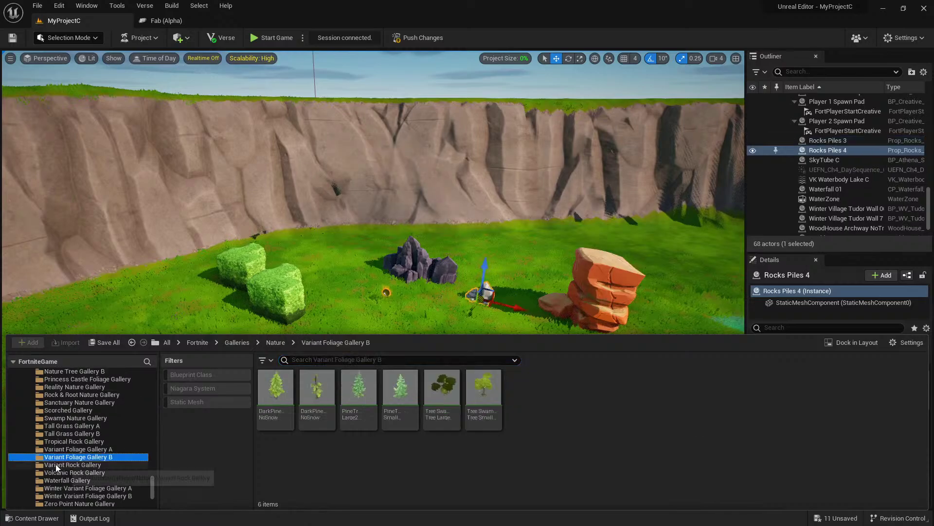
pyautogui.click(59, 465)
pyautogui.click(61, 456)
pyautogui.moveTo(365, 387); pyautogui.dragTo(173, 328)
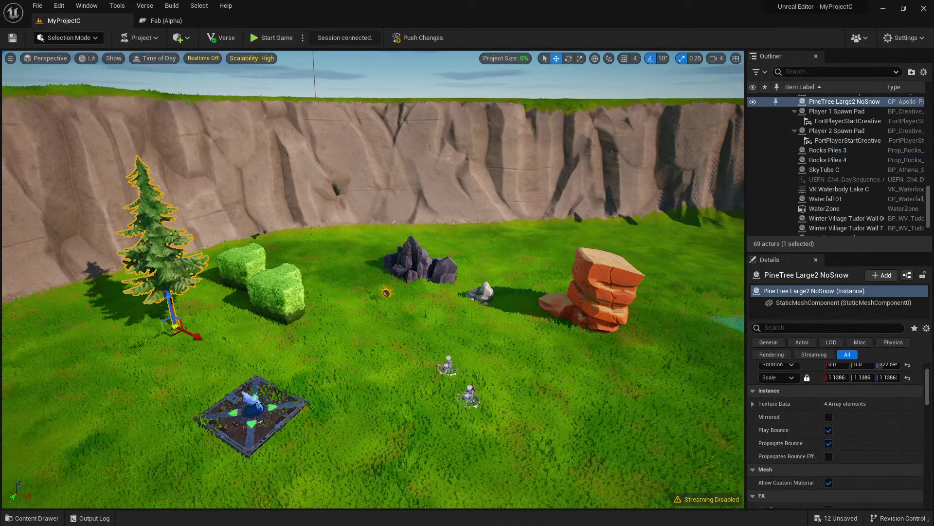
pyautogui.moveTo(174, 327); pyautogui.dragTo(147, 350, button='right')
# Browse the Other galleries, including Impostors Corridors, Impostors Weapons Lab and the Obstacle Course Grip Tape pieces
pyautogui.click(32, 518)
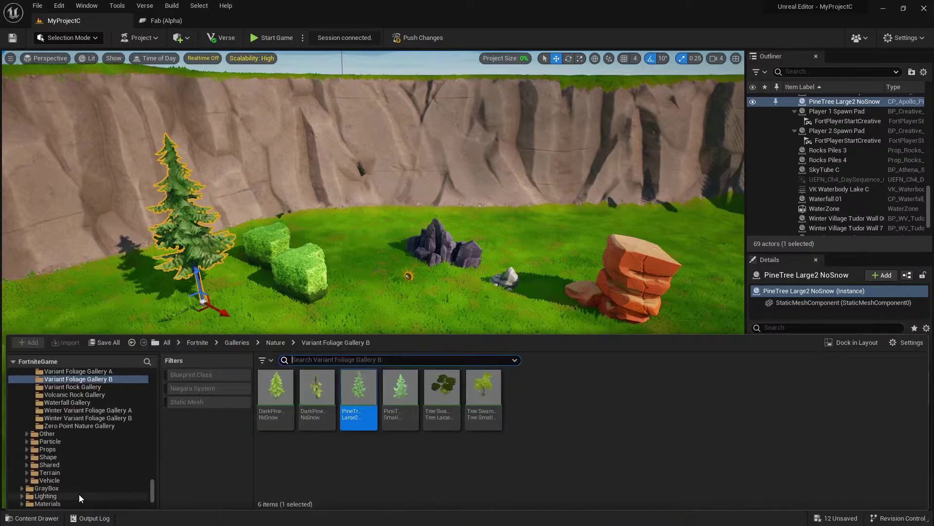
pyautogui.click(48, 434)
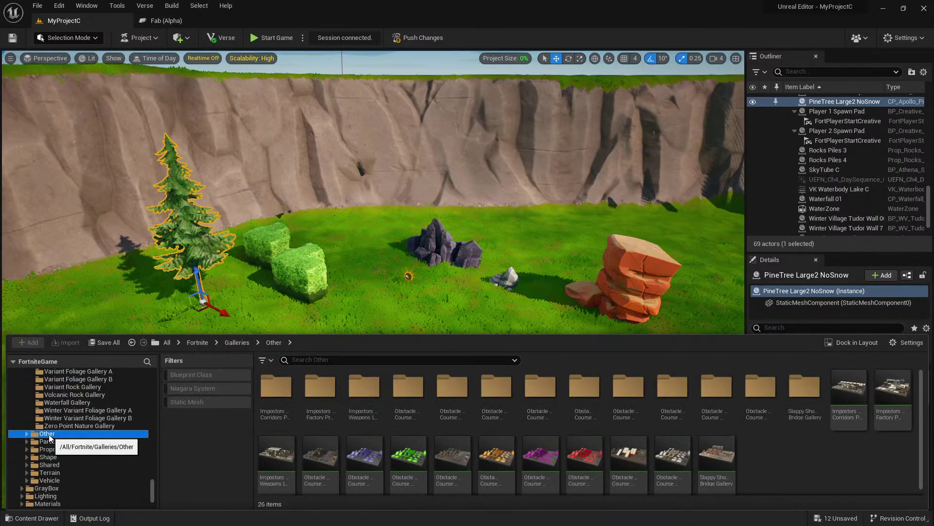
pyautogui.doubleClick(47, 434)
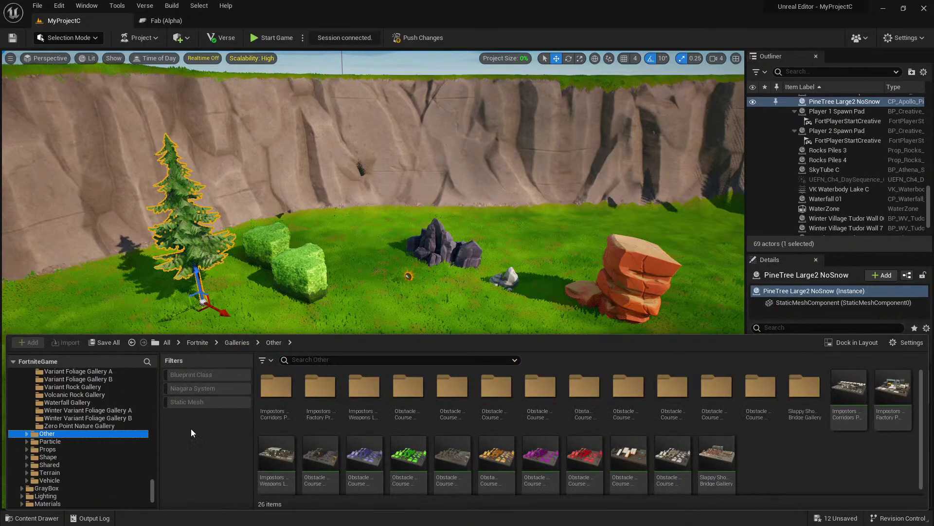
pyautogui.click(90, 441)
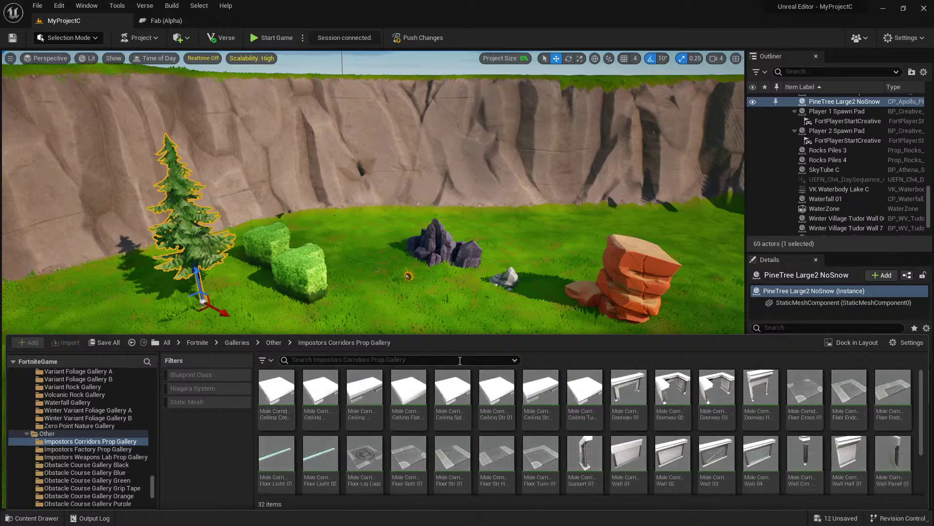
pyautogui.click(88, 457)
pyautogui.scroll(-4, 81, 433)
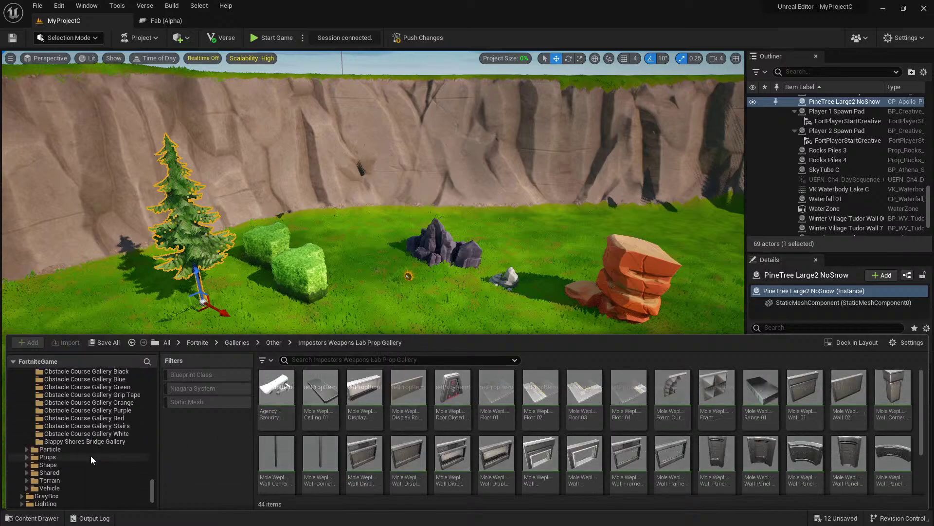
pyautogui.click(81, 426)
pyautogui.click(88, 395)
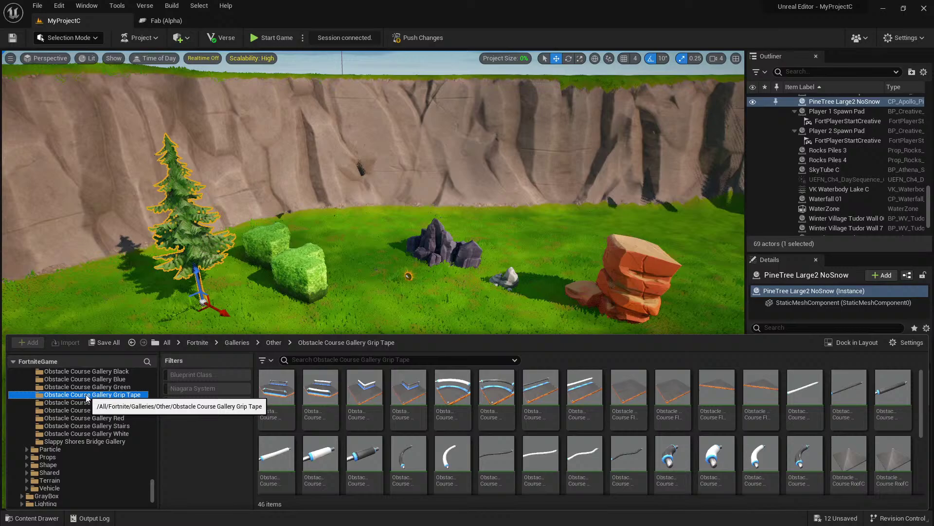
pyautogui.scroll(2, 85, 398)
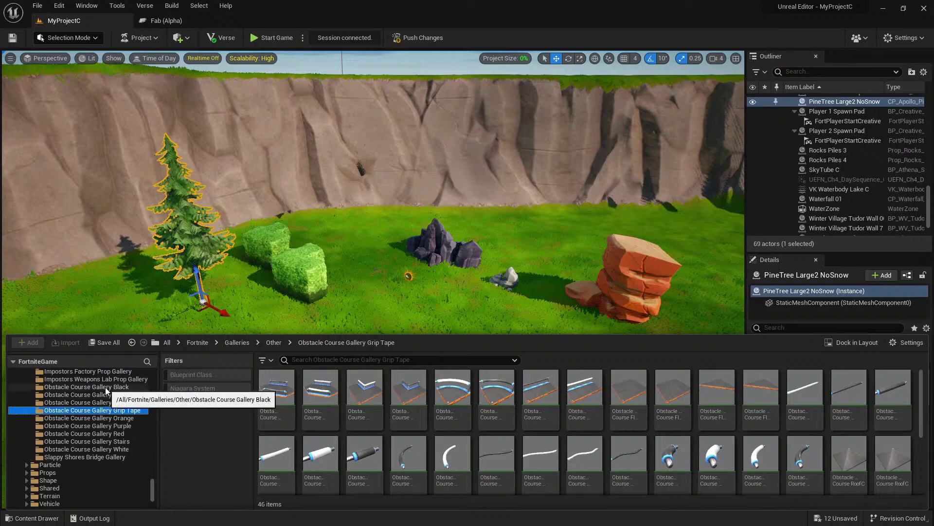
pyautogui.scroll(-3, 48, 487)
# Look through the Kevin Particle Gallery and the Alternate Lights Prop Gallery
pyautogui.click(60, 418)
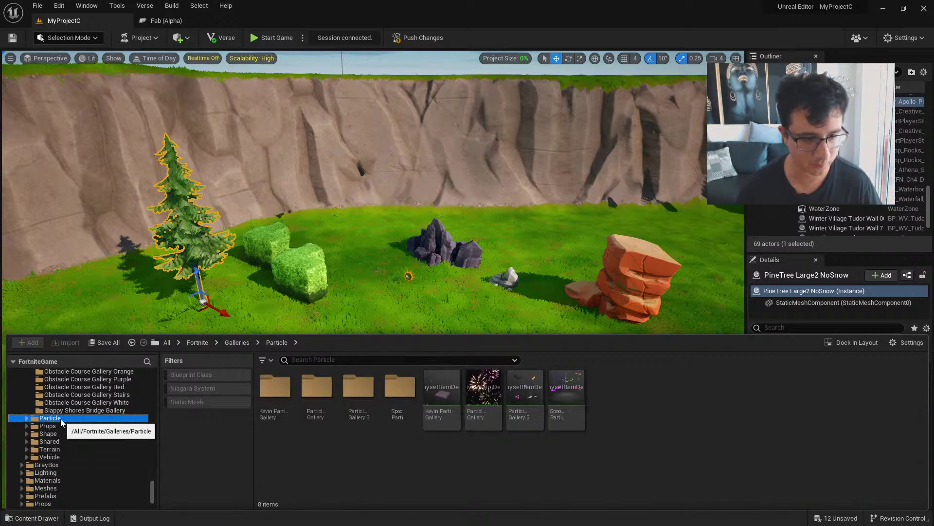
pyautogui.doubleClick(267, 403)
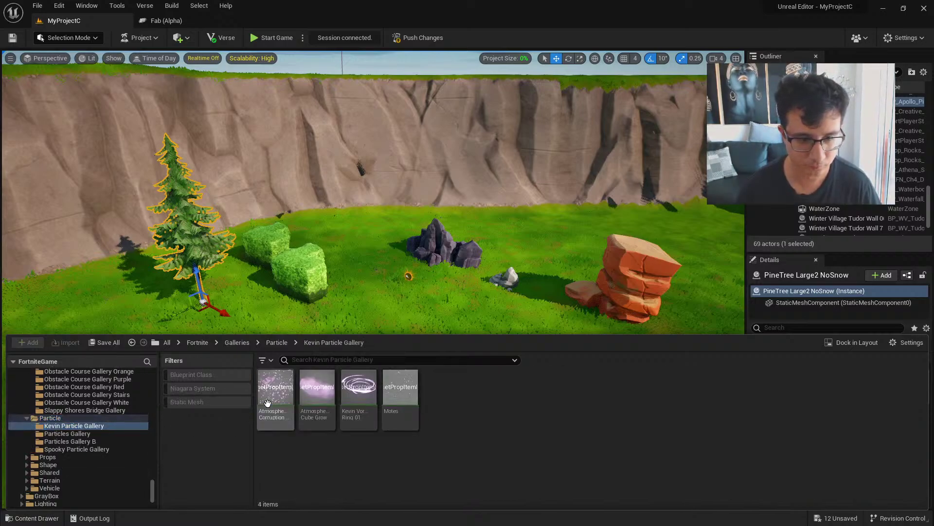
pyautogui.scroll(-1, 106, 462)
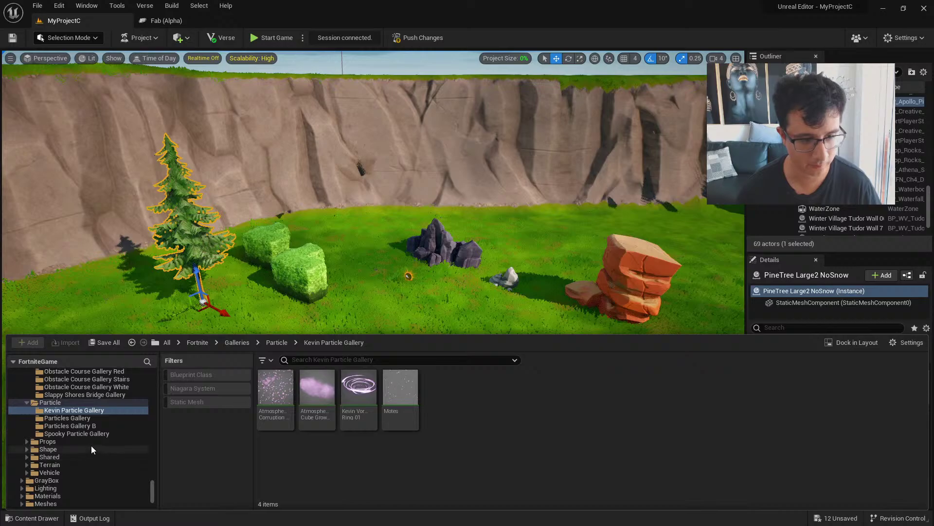
pyautogui.click(91, 442)
pyautogui.doubleClick(276, 389)
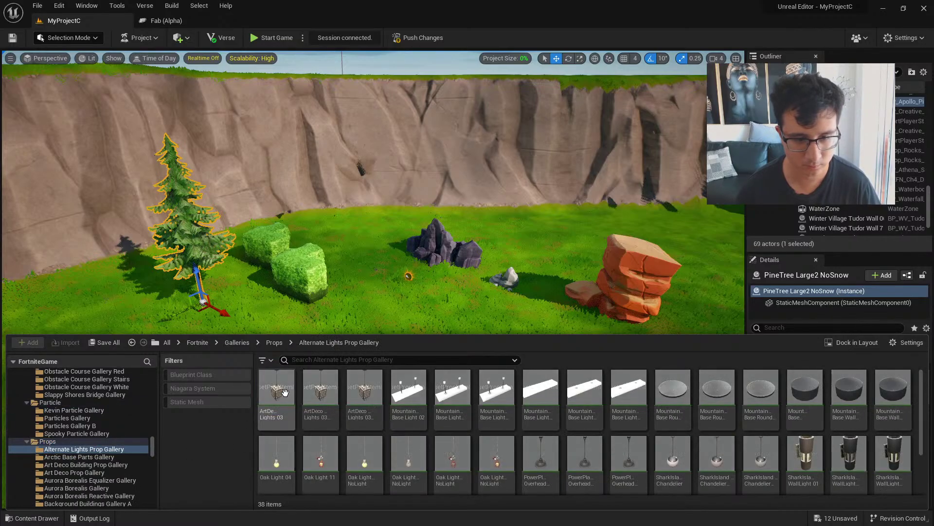
pyautogui.scroll(-5, 69, 468)
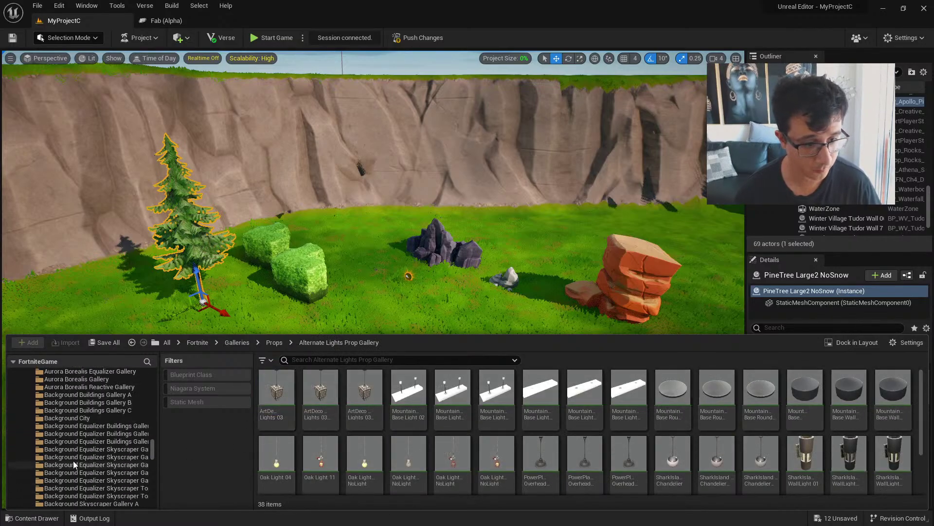
# Place a BG City Skyline 06 skyscraper from Background Equalizer Skyscraper Gallery B on the plateau behind the lake
pyautogui.click(73, 465)
pyautogui.scroll(-5, 83, 461)
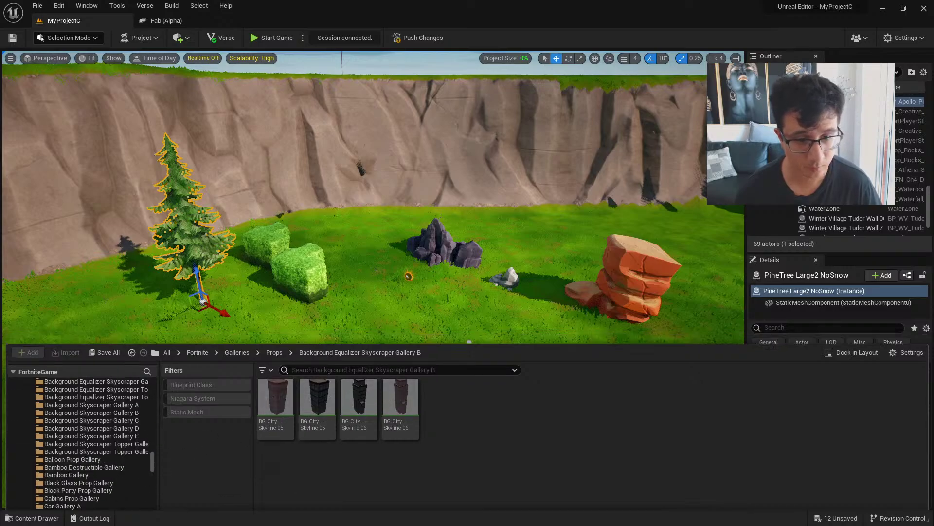
pyautogui.moveTo(408, 276); pyautogui.dragTo(437, 225, button='right')
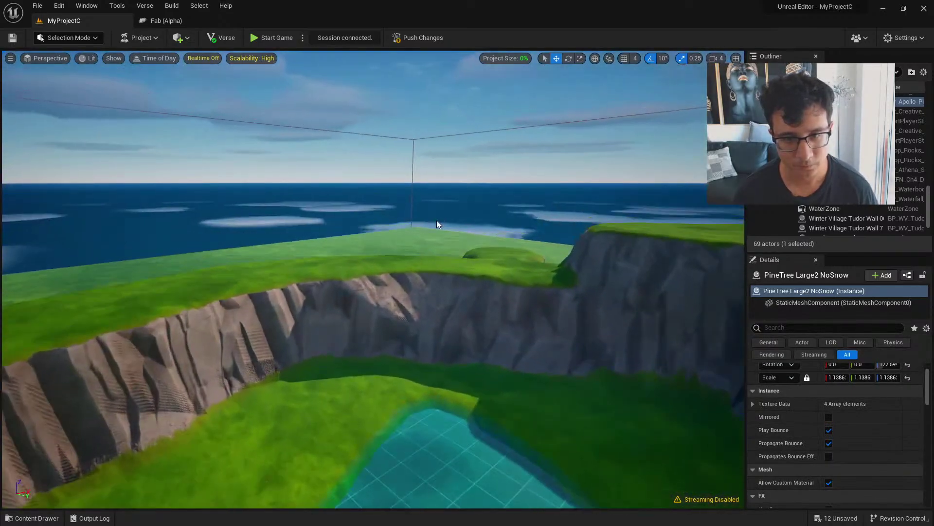
pyautogui.hotkey('ctrl', 'space')
pyautogui.moveTo(355, 385); pyautogui.dragTo(423, 260)
pyautogui.press('Escape')
pyautogui.moveTo(423, 260); pyautogui.dragTo(438, 273, button='right')
# Add the Sunburst SciFiCity Bldg 01 Top 02 from Cyber City Building Prop Gallery B and move it to the lake's far shore
pyautogui.hotkey('ctrl', 'space')
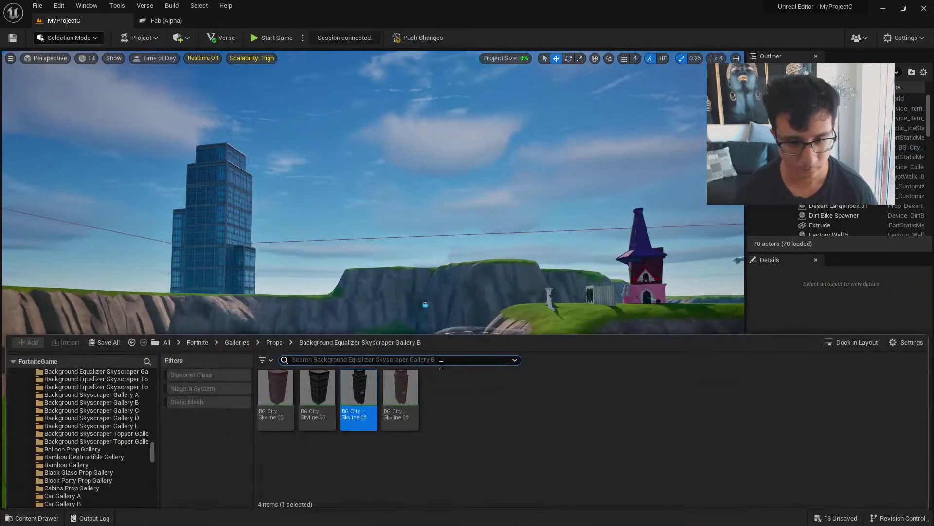
pyautogui.scroll(-10, 57, 459)
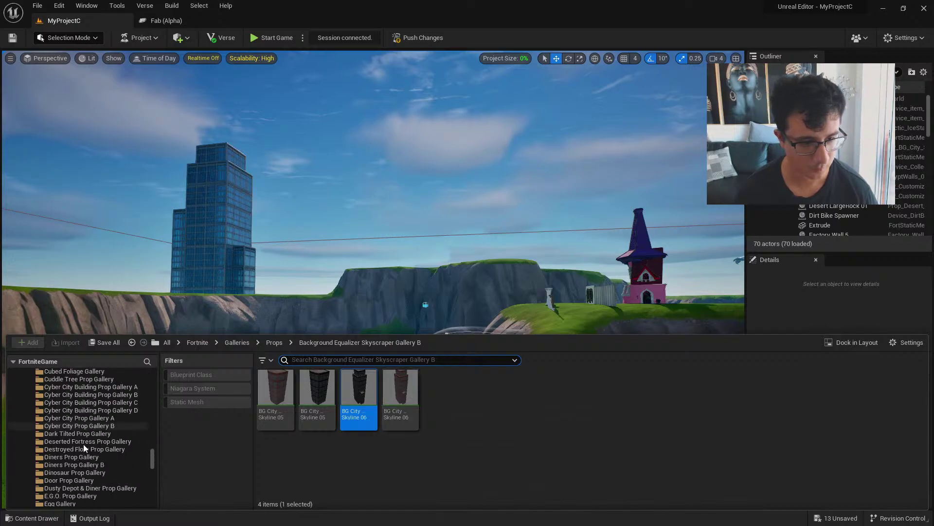
pyautogui.scroll(1, 84, 441)
pyautogui.click(86, 410)
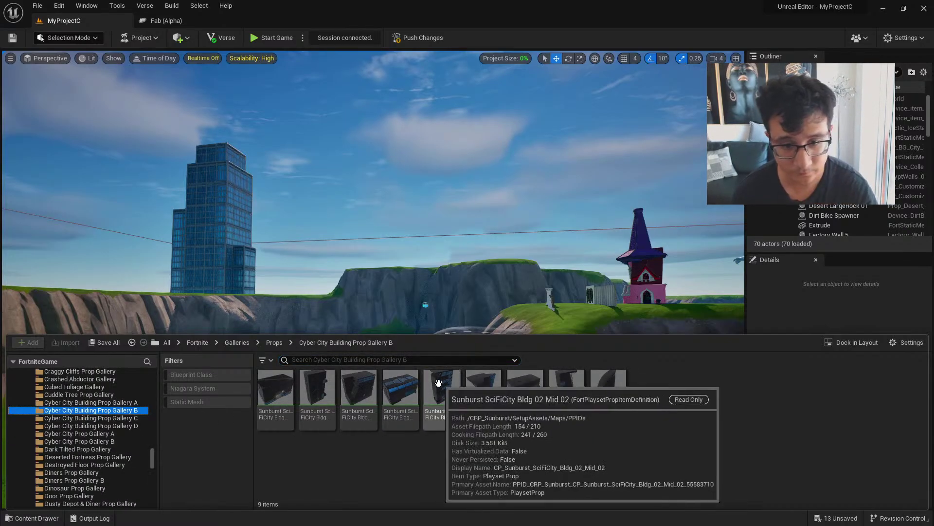
pyautogui.click(359, 389)
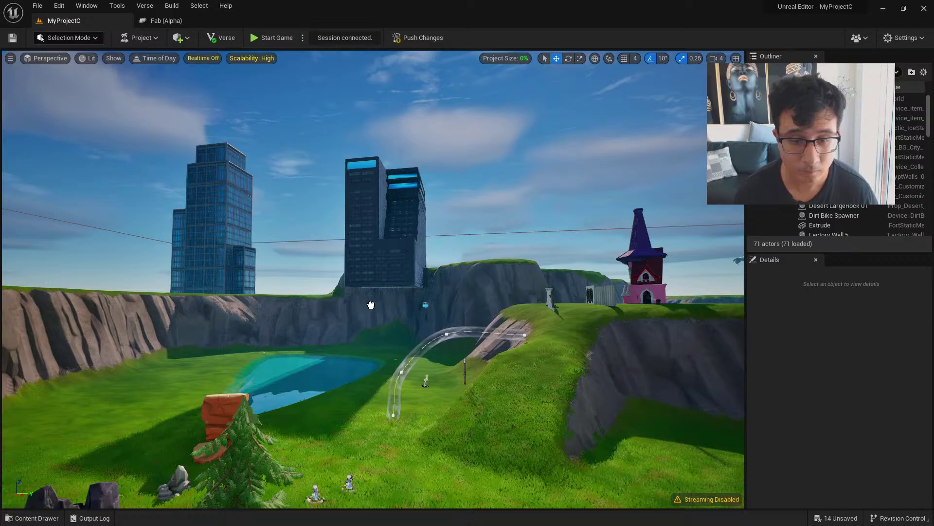
pyautogui.moveTo(371, 305); pyautogui.dragTo(344, 341)
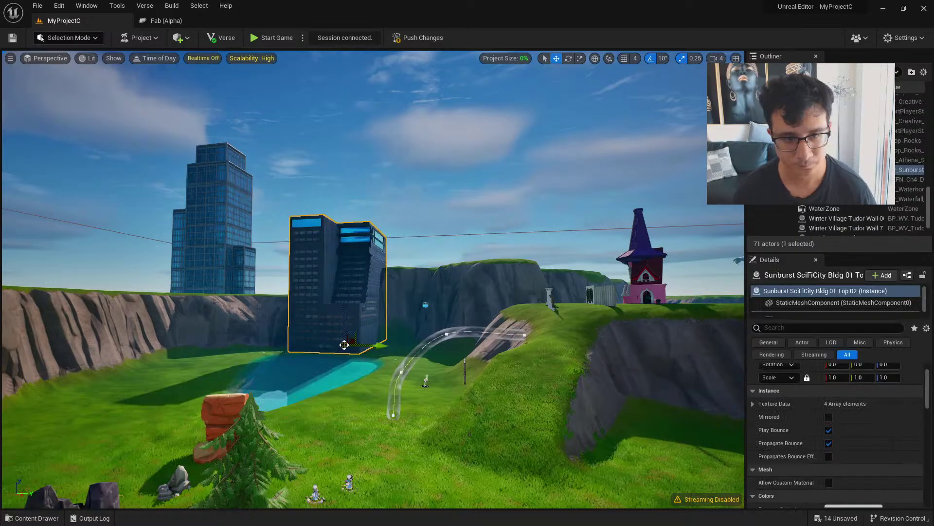
# Place a Coastal Channel Marker 01 from the Fortilla Prop Gallery on the grass at the foot of the hill
pyautogui.hotkey('ctrl', 'space')
pyautogui.scroll(-6, 113, 469)
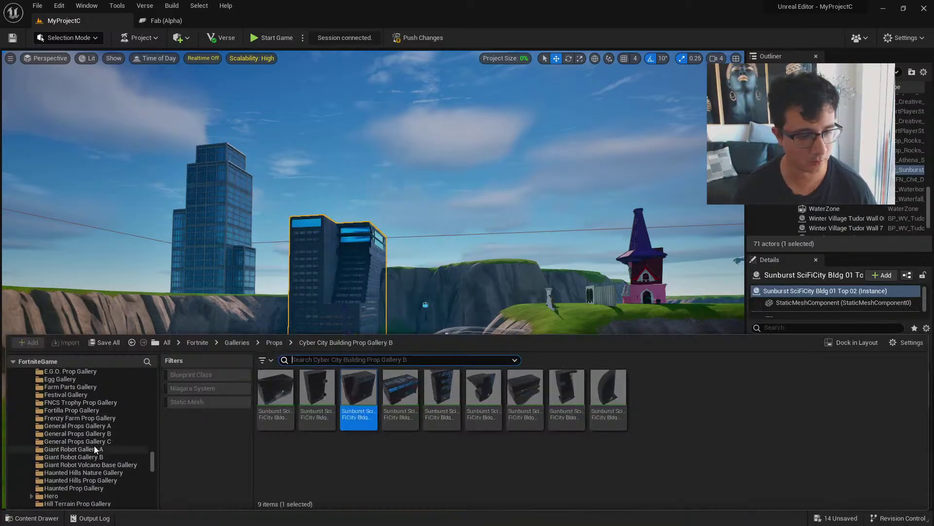
pyautogui.click(80, 411)
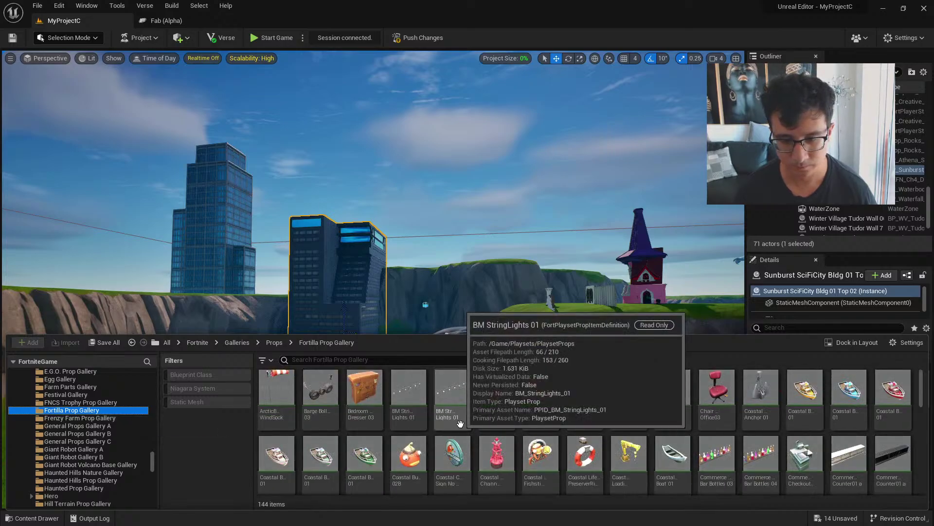
pyautogui.click(497, 456)
pyautogui.moveTo(497, 457)
pyautogui.mouseDown()
pyautogui.moveTo(495, 378)
pyautogui.moveTo(532, 368)
pyautogui.moveTo(476, 452)
pyautogui.mouseUp()
pyautogui.hotkey('ctrl', 'space')
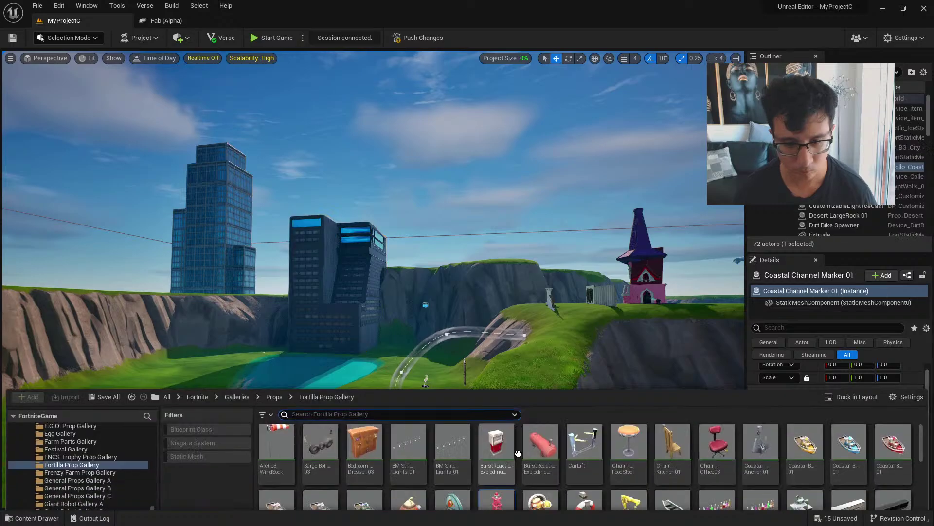
pyautogui.hotkey('ctrl', 'space')
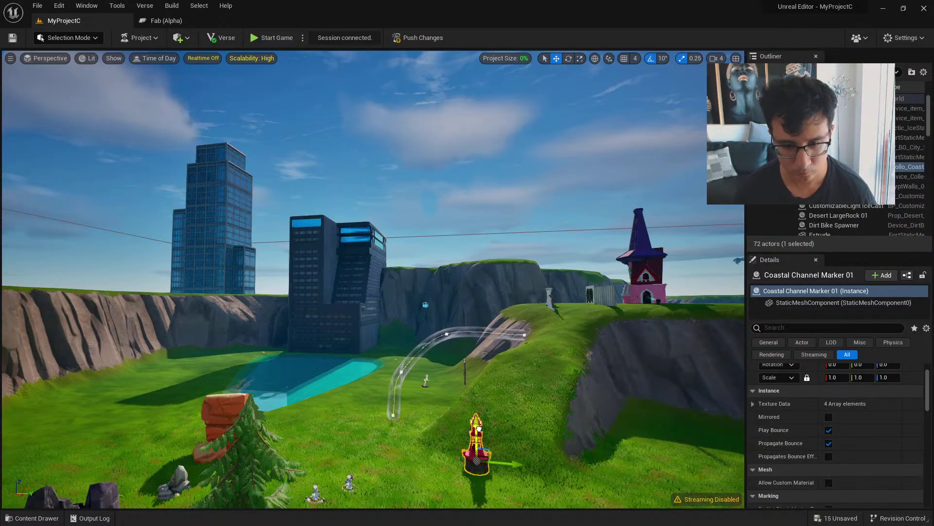
# Add a Coastal Buoy 02B from the Fortilla Prop Gallery beside the hill and scale it uniformly to 32.25
pyautogui.hotkey('ctrl', 'space')
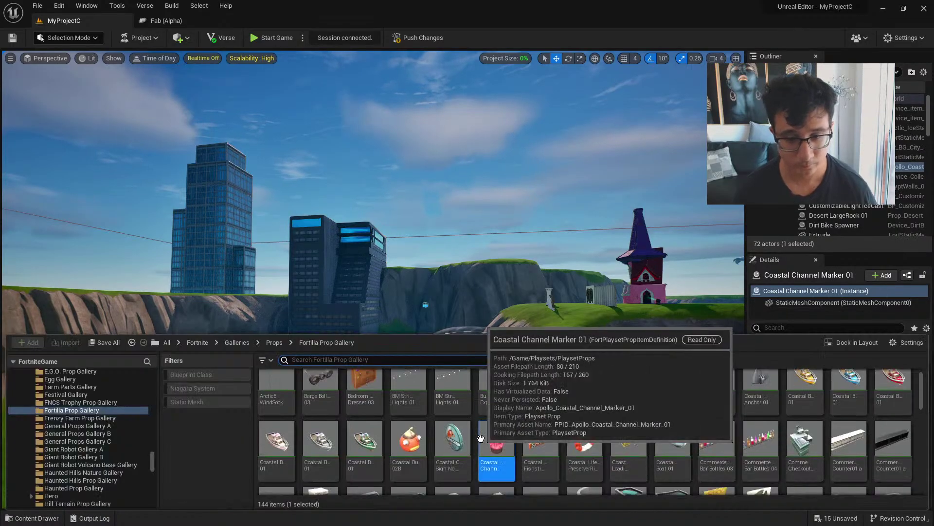
pyautogui.moveTo(409, 438); pyautogui.dragTo(483, 267)
pyautogui.press('r')
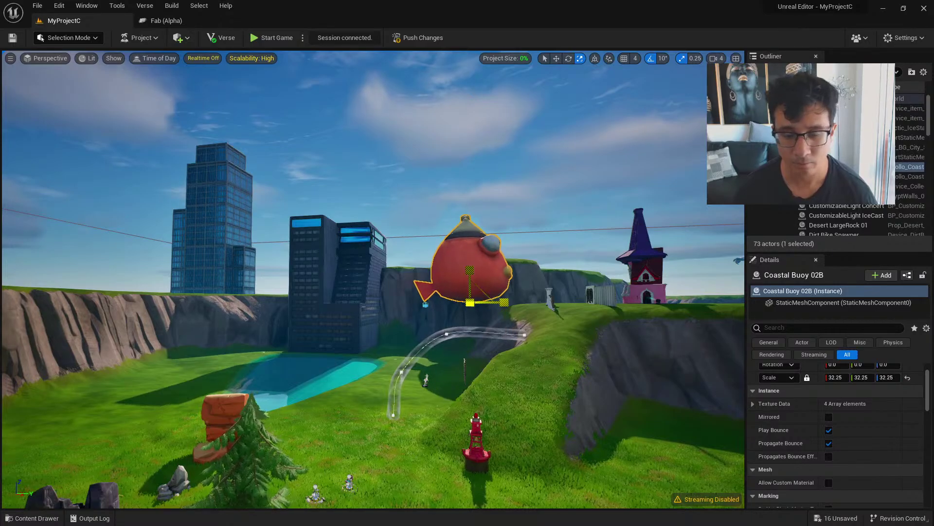
# Rotate the giant fish buoy 90 degrees about its vertical axis so its face looks toward the open grass
pyautogui.press('e')
pyautogui.moveTo(508, 302); pyautogui.dragTo(540, 304)
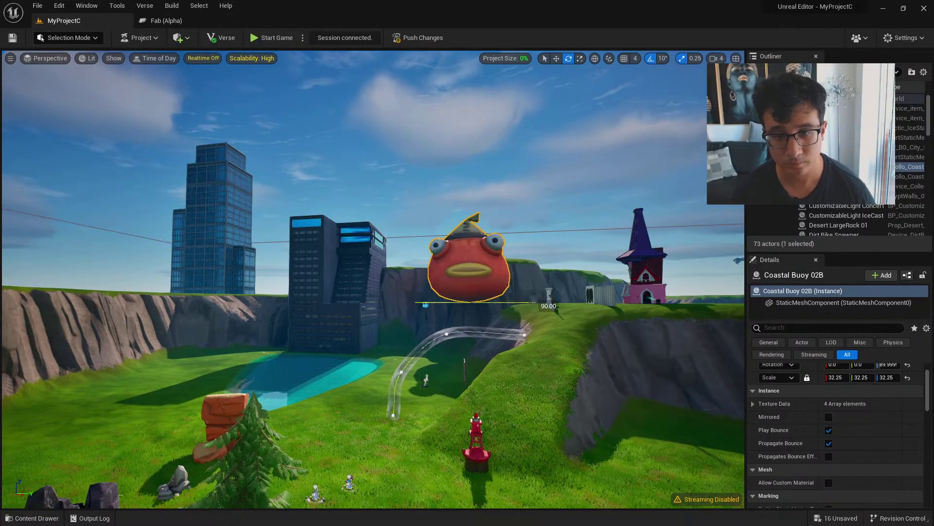
pyautogui.press('Escape')
pyautogui.press('w')
pyautogui.moveTo(417, 323)
pyautogui.mouseDown(button='right')
pyautogui.moveTo(486, 311)
pyautogui.moveTo(491, 361)
pyautogui.moveTo(477, 336)
pyautogui.moveTo(418, 326)
pyautogui.mouseUp(button='right')
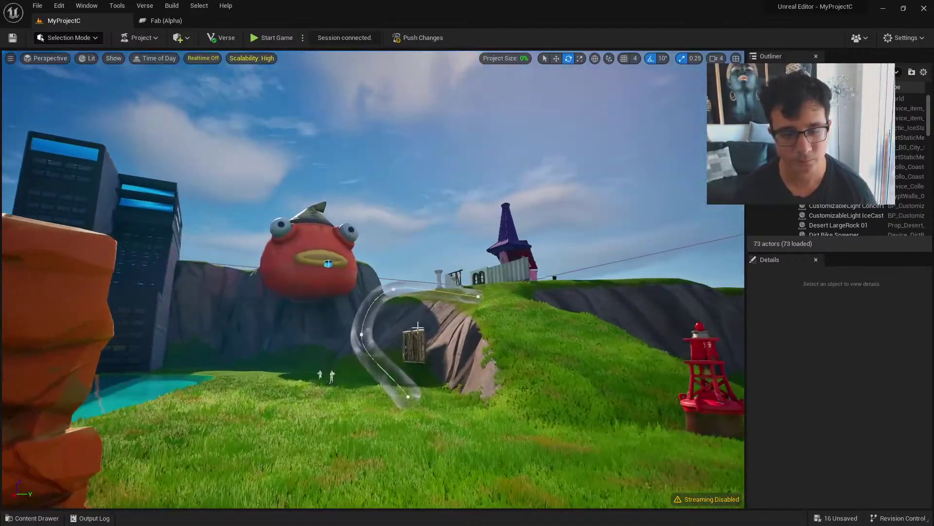
# Browse the Villain Prop Gallery in the Hero props from start to end
pyautogui.hotkey('ctrl', 'space')
pyautogui.scroll(-4, 87, 450)
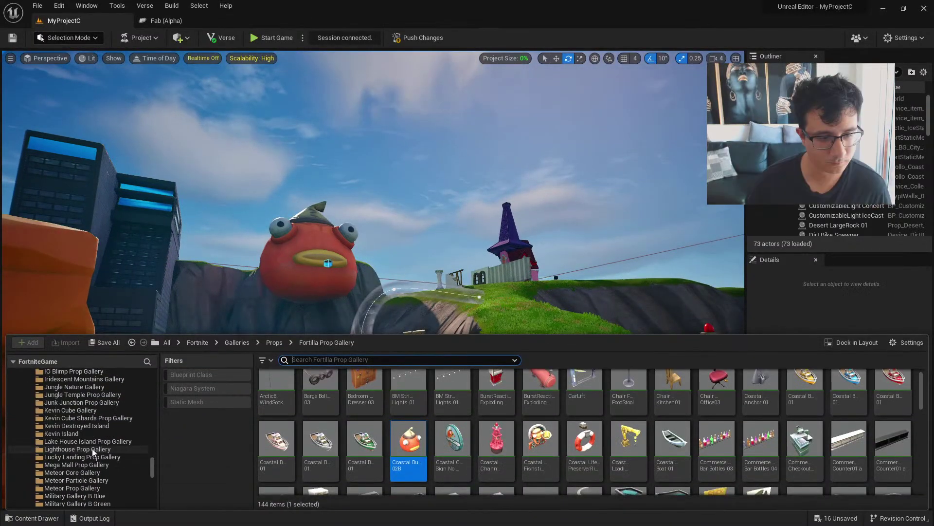
pyautogui.click(64, 418)
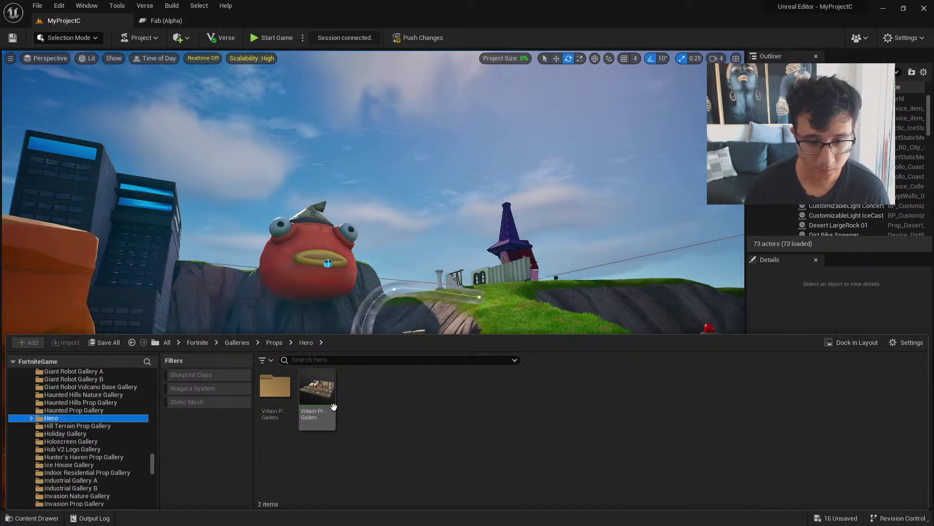
pyautogui.doubleClick(273, 388)
pyautogui.scroll(-10, 636, 438)
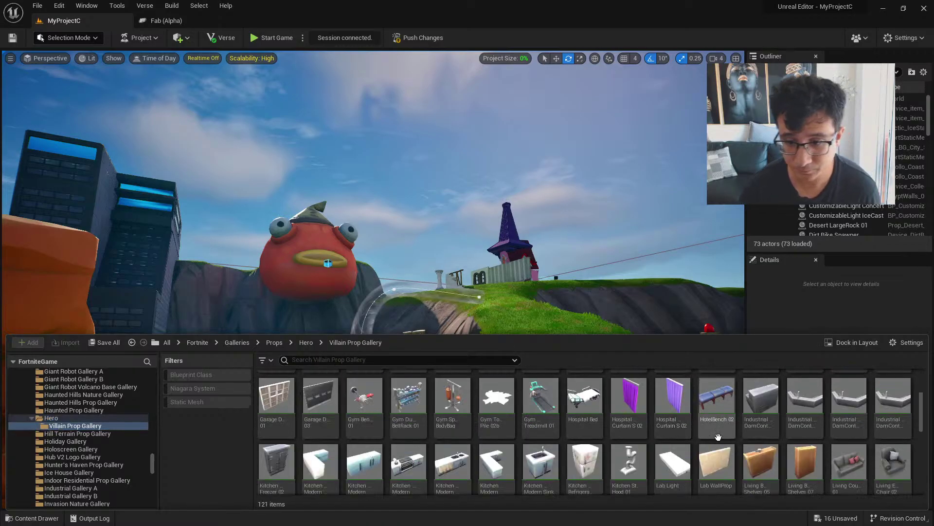
pyautogui.scroll(-15, 87, 463)
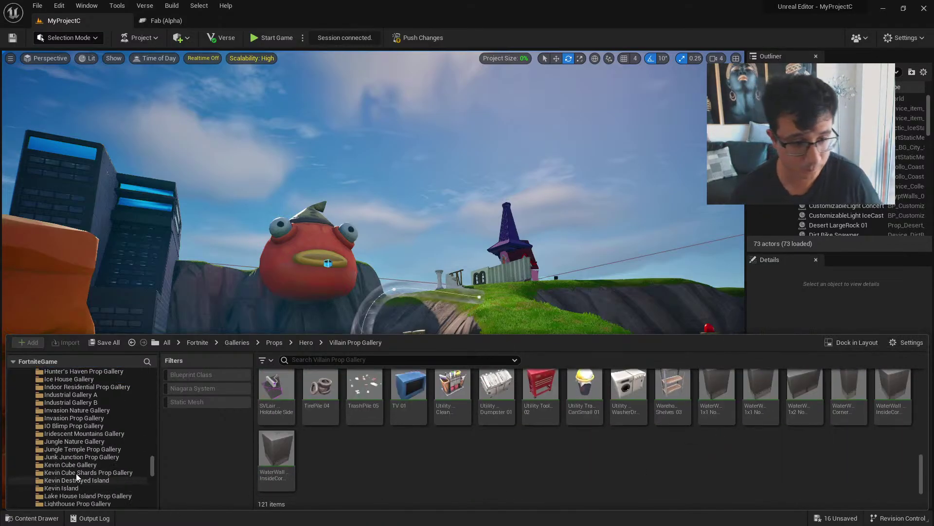
# Place a ModularCliff A Build from the Modular Rock Gallery Temperate Buildable A against the valley's cliff wall
pyautogui.click(95, 426)
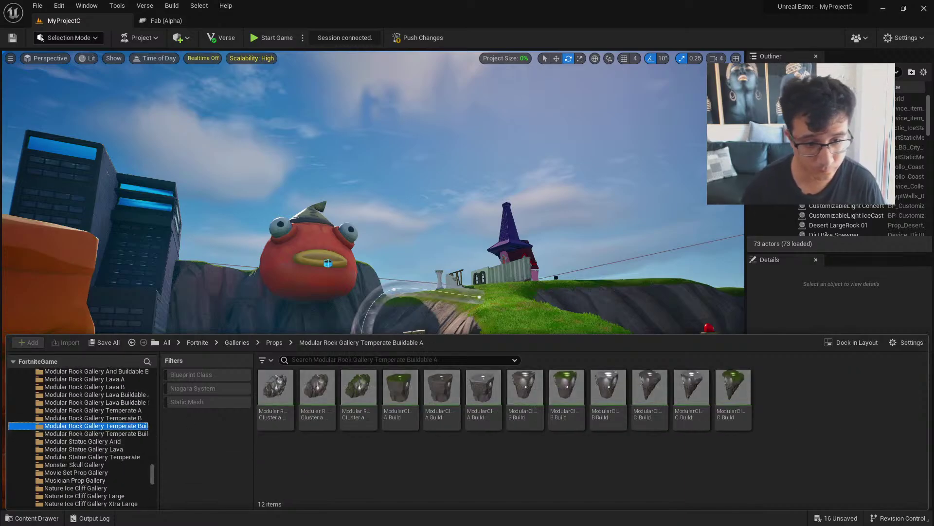
pyautogui.moveTo(341, 234); pyautogui.dragTo(463, 255, button='right')
pyautogui.moveTo(414, 362); pyautogui.dragTo(442, 377, button='right')
pyautogui.press('w')
pyautogui.hotkey('ctrl', 'space')
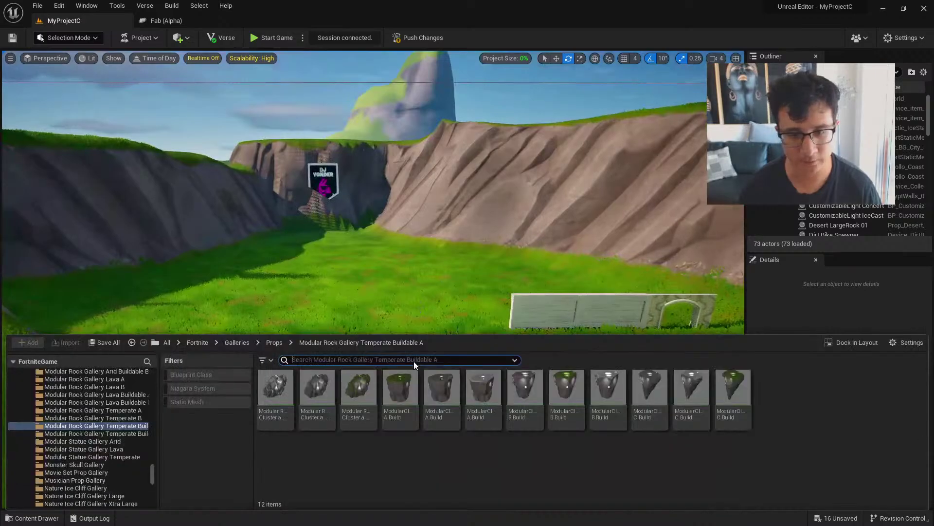
pyautogui.moveTo(406, 395); pyautogui.dragTo(384, 302)
pyautogui.moveTo(384, 302); pyautogui.dragTo(382, 327, button='right')
pyautogui.press('w')
pyautogui.moveTo(312, 377); pyautogui.dragTo(553, 314)
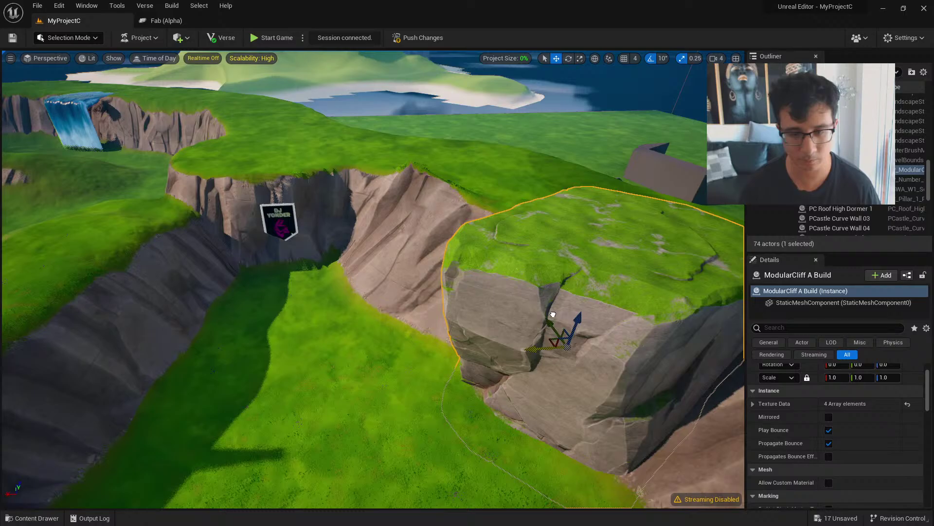
# Add the grass-topped Modular Rock Cluster a from the same gallery beside the placed cliff
pyautogui.hotkey('ctrl', 'b')
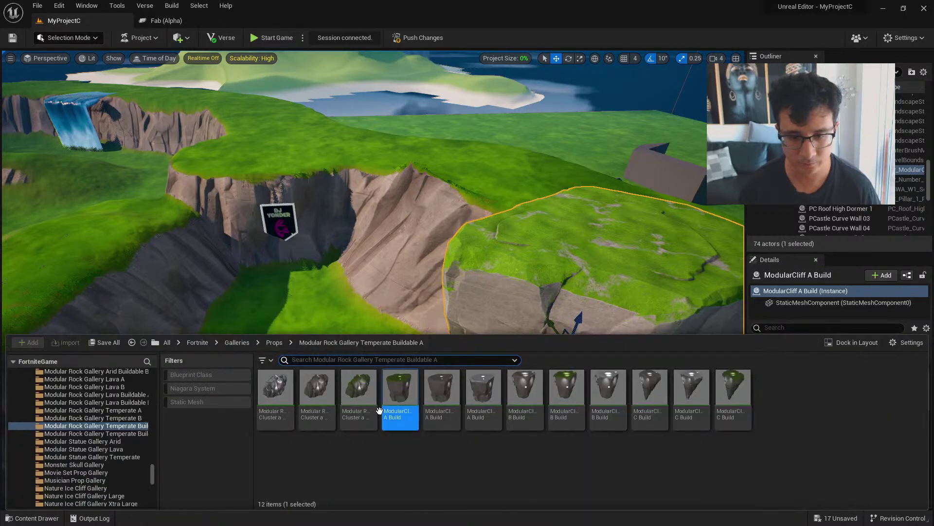
pyautogui.moveTo(380, 410); pyautogui.dragTo(441, 382)
pyautogui.moveTo(440, 382); pyautogui.dragTo(440, 323, button='right')
pyautogui.hotkey('alt', '3')
pyautogui.hotkey('alt', '4')
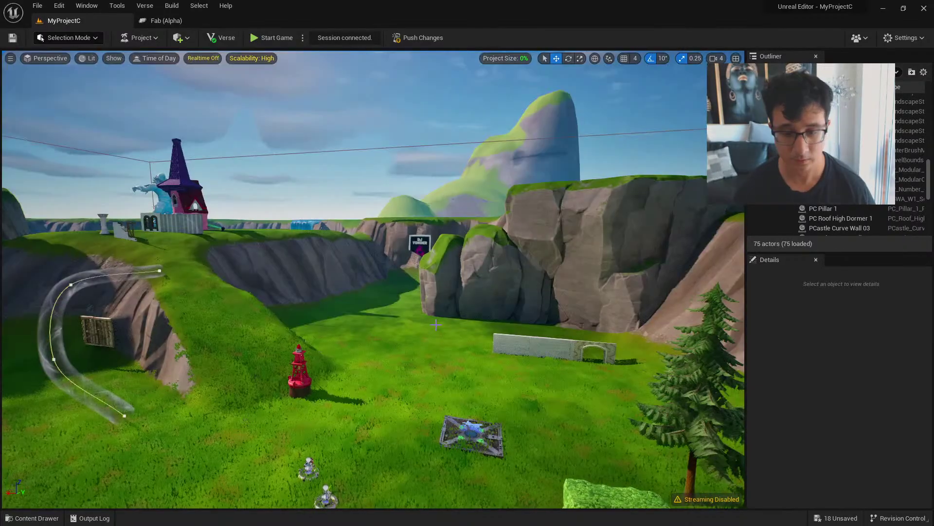
# Browse the prop galleries from Musician Prop Gallery through Pandora Container Gallery to the Racetrack galleries
pyautogui.hotkey('ctrl', 'space')
pyautogui.scroll(-2, 97, 429)
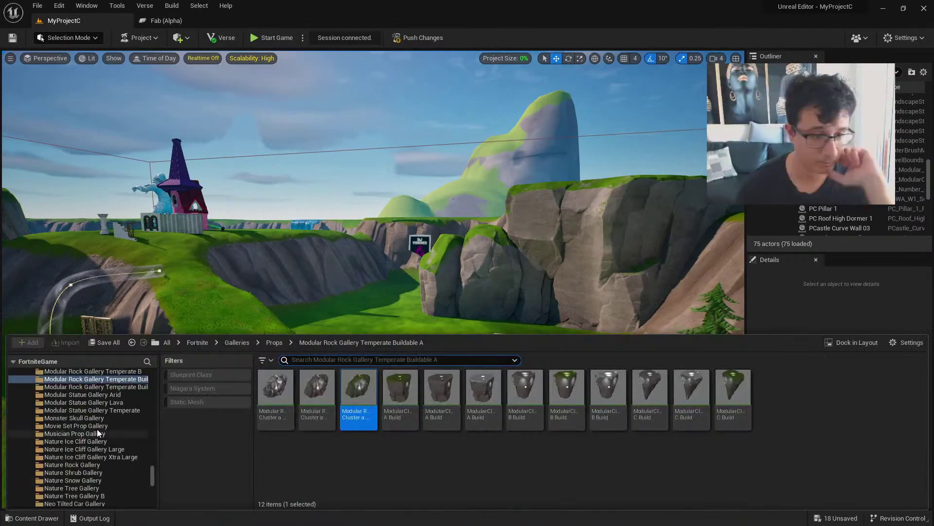
pyautogui.click(97, 429)
pyautogui.scroll(-4, 97, 433)
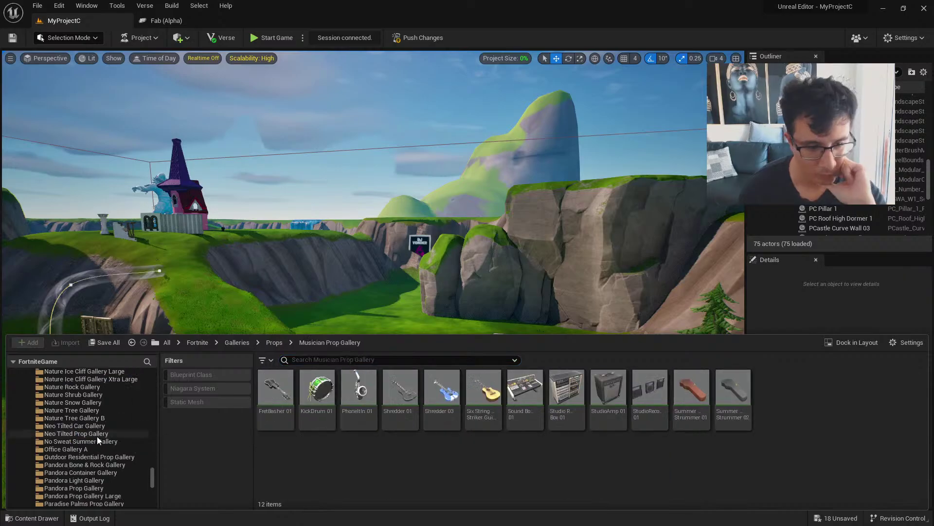
pyautogui.click(97, 440)
pyautogui.scroll(-5, 100, 448)
pyautogui.click(104, 464)
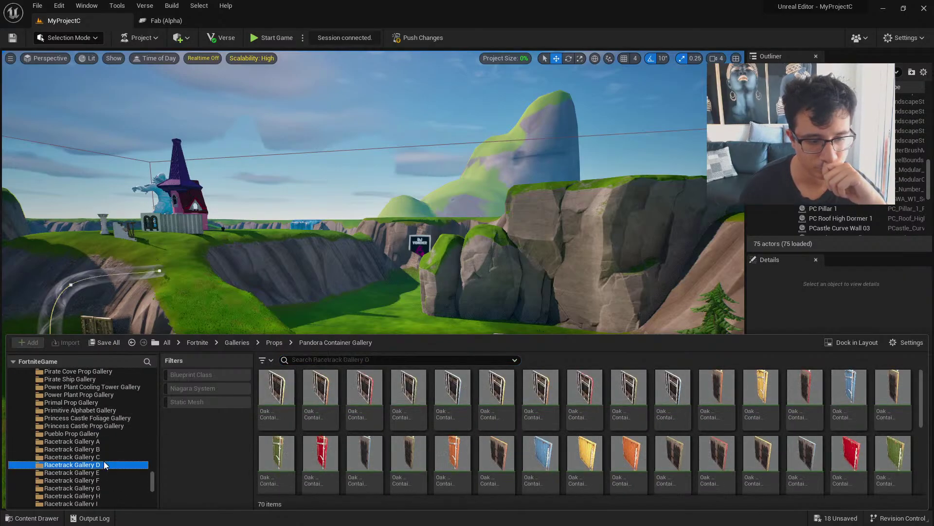
pyautogui.scroll(-5, 104, 464)
# Place a 7 Statue Sculpture 01 from the Sanctuary Mighty Monument Gallery on the grassy hill near the castle
pyautogui.click(85, 467)
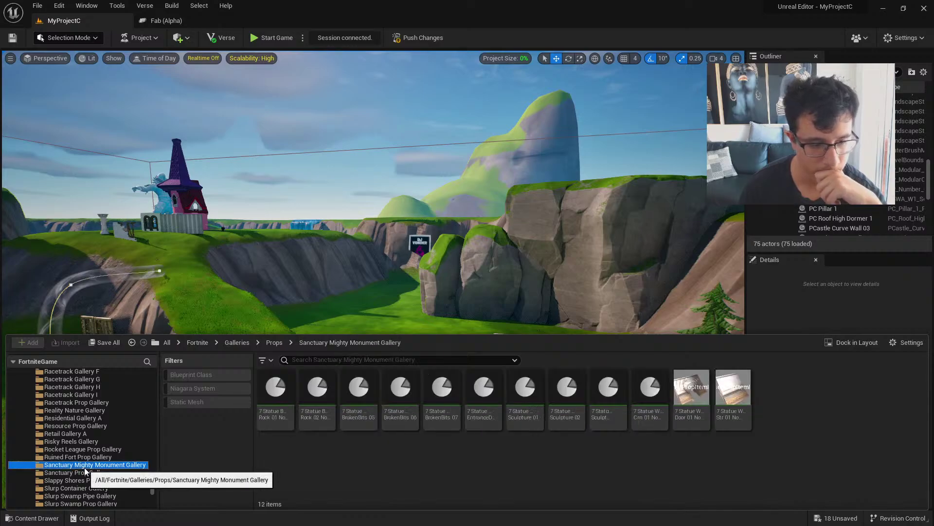
pyautogui.scroll(-5, 84, 468)
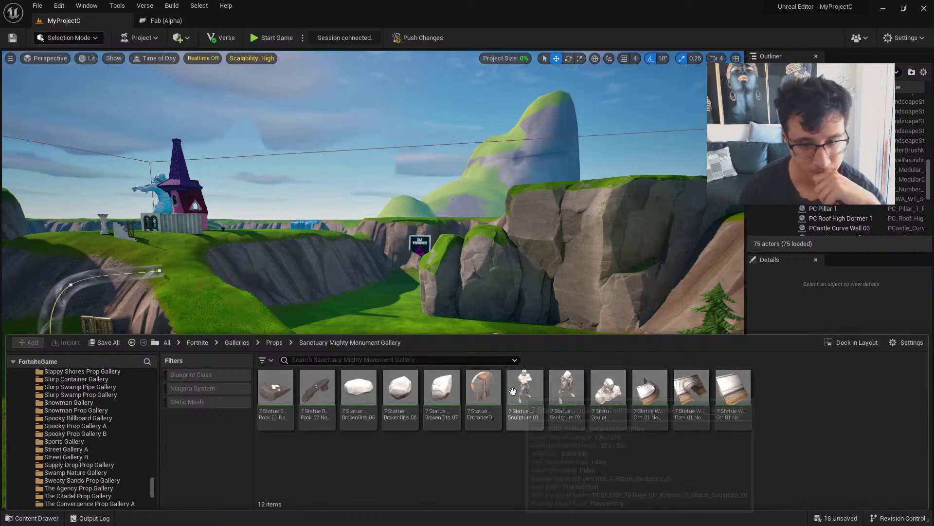
pyautogui.moveTo(525, 387); pyautogui.dragTo(167, 248)
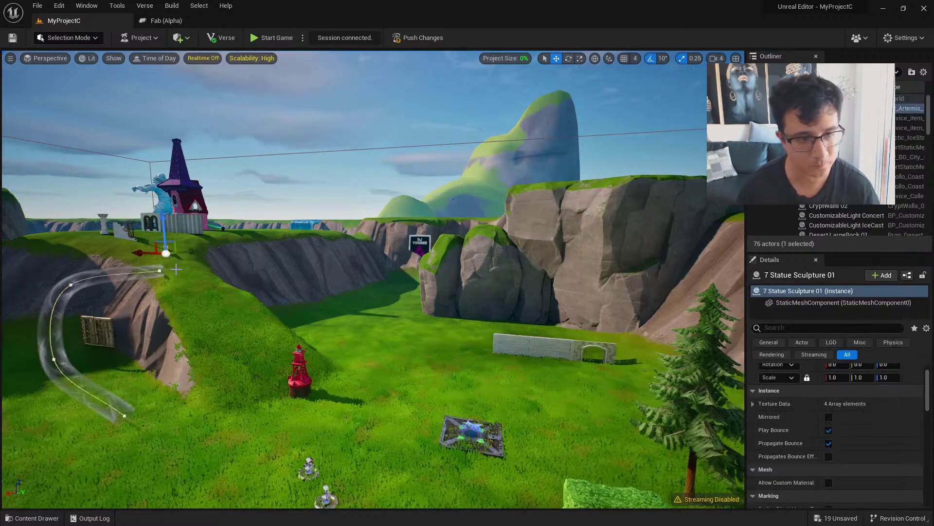
pyautogui.press('r')
pyautogui.press('Escape')
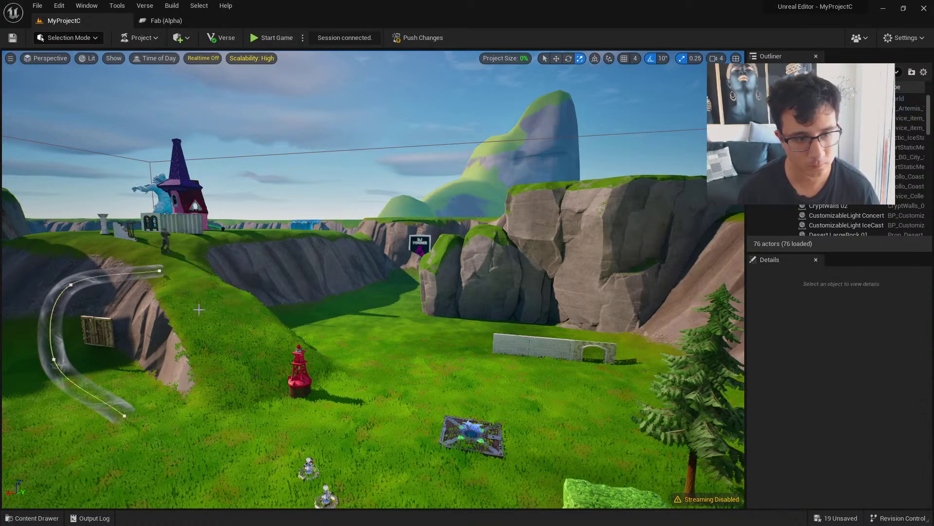
# Browse the Shape galleries, including Cube Gallery, Hub V2 Logo Gallery and Non-Right Triangular Pyramid Gallery
pyautogui.hotkey('ctrl', 'space')
pyautogui.scroll(1, 96, 461)
pyautogui.click(78, 465)
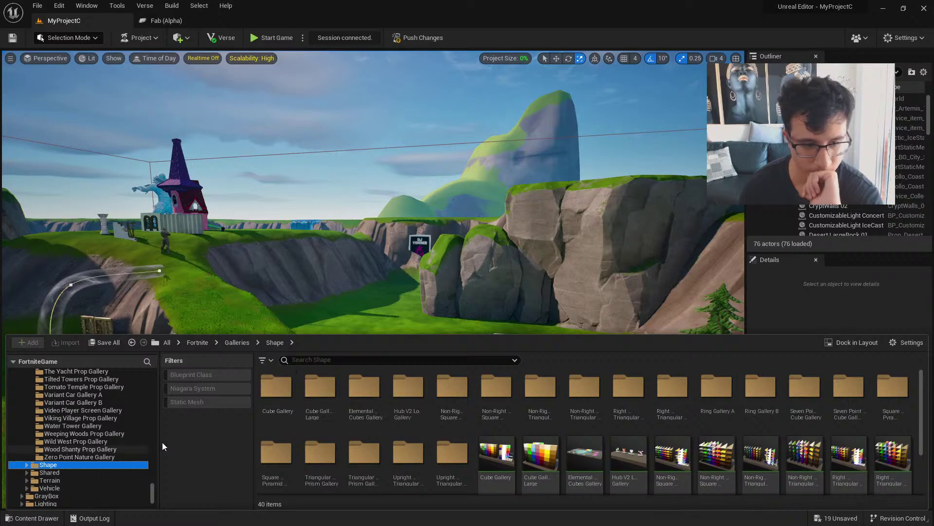
pyautogui.doubleClick(280, 392)
pyautogui.scroll(-5, 262, 397)
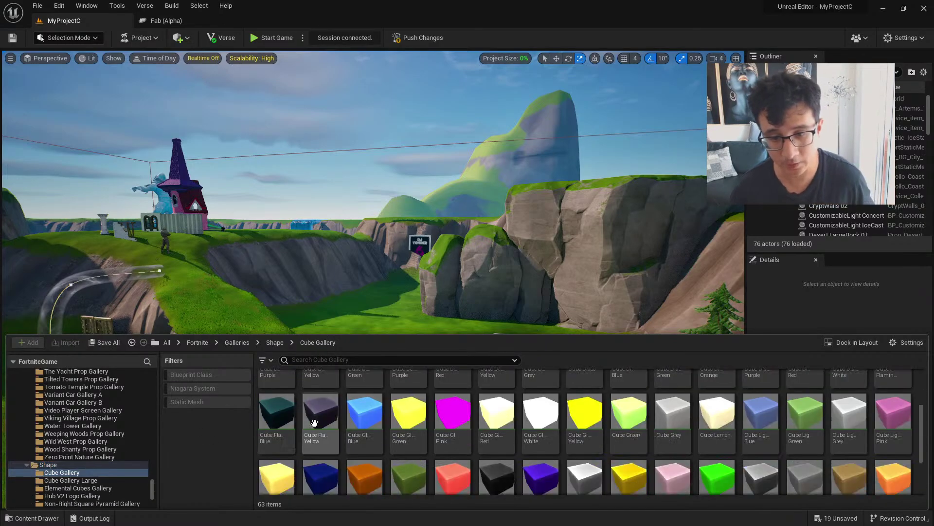
pyautogui.scroll(-4, 62, 459)
pyautogui.click(86, 403)
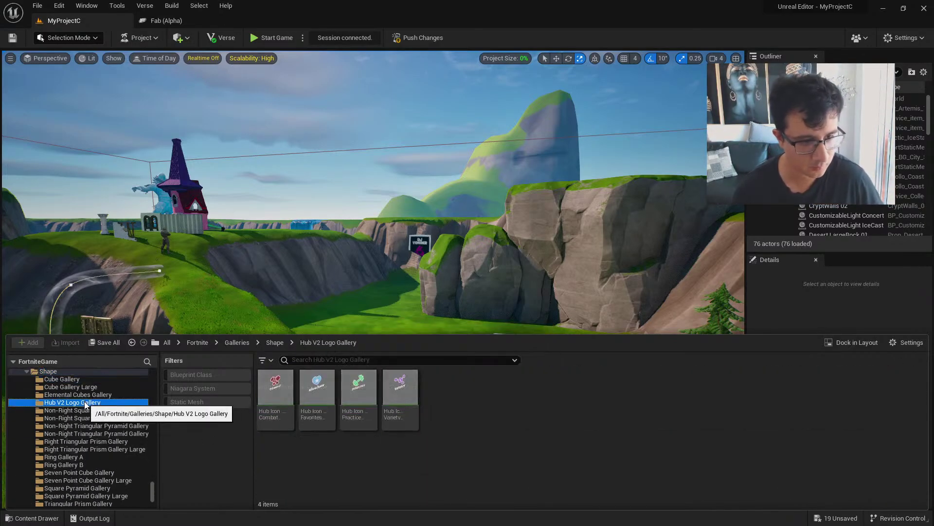
pyautogui.click(87, 426)
pyautogui.scroll(-5, 85, 433)
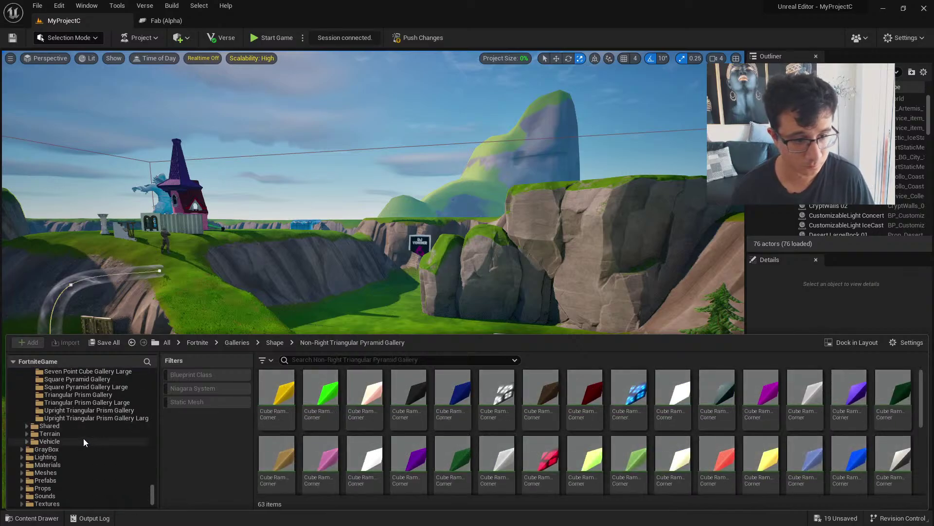
# Browse the Terrain galleries from Arid Cliff Gallery through the brown cliff sets to Grass & Sand Floor Gallery
pyautogui.click(60, 433)
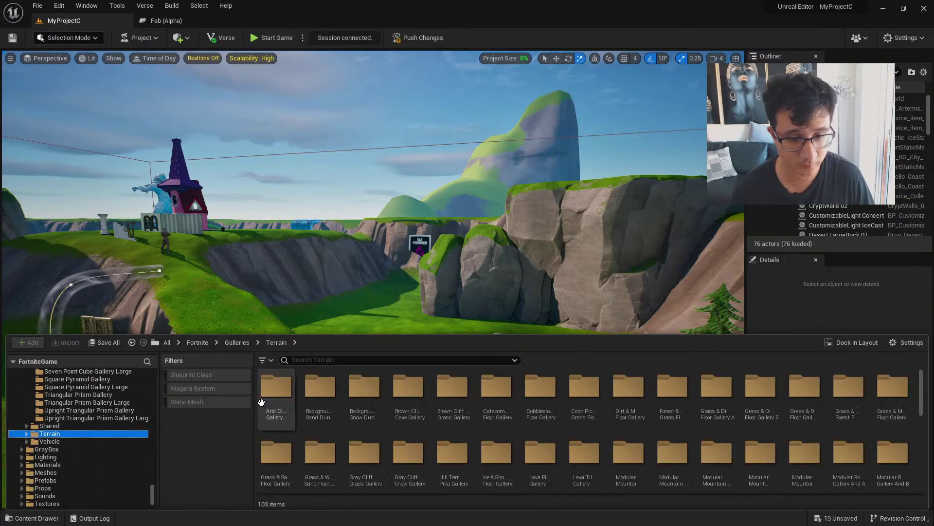
pyautogui.click(26, 434)
pyautogui.click(30, 441)
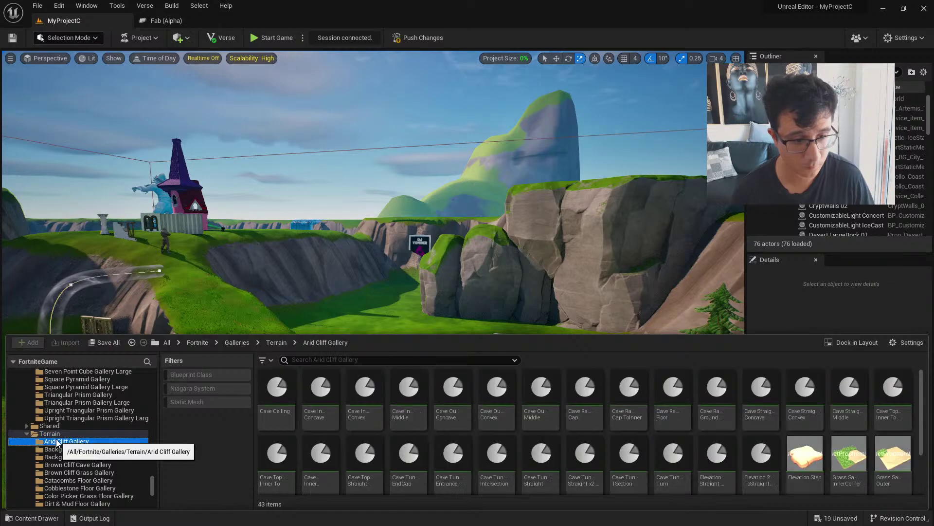
pyautogui.scroll(-1, 445, 430)
pyautogui.click(97, 449)
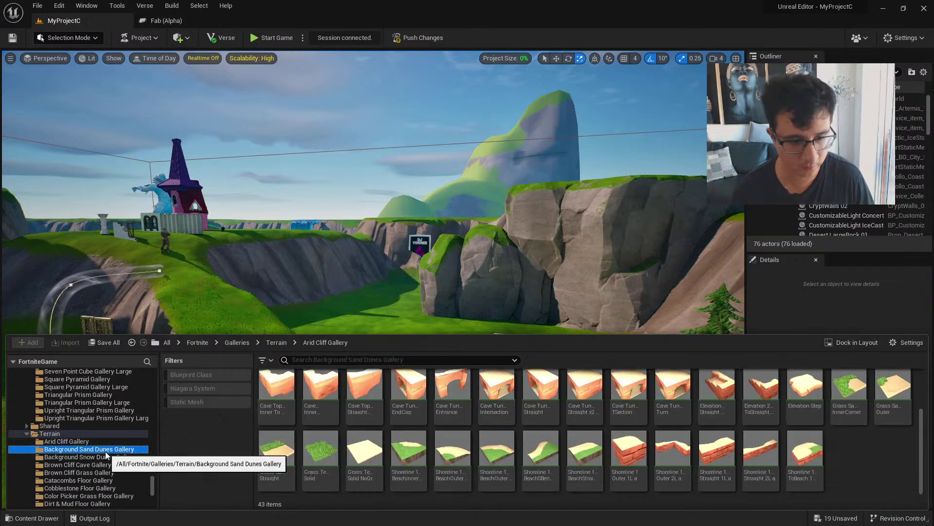
pyautogui.click(80, 465)
pyautogui.scroll(-3, 82, 474)
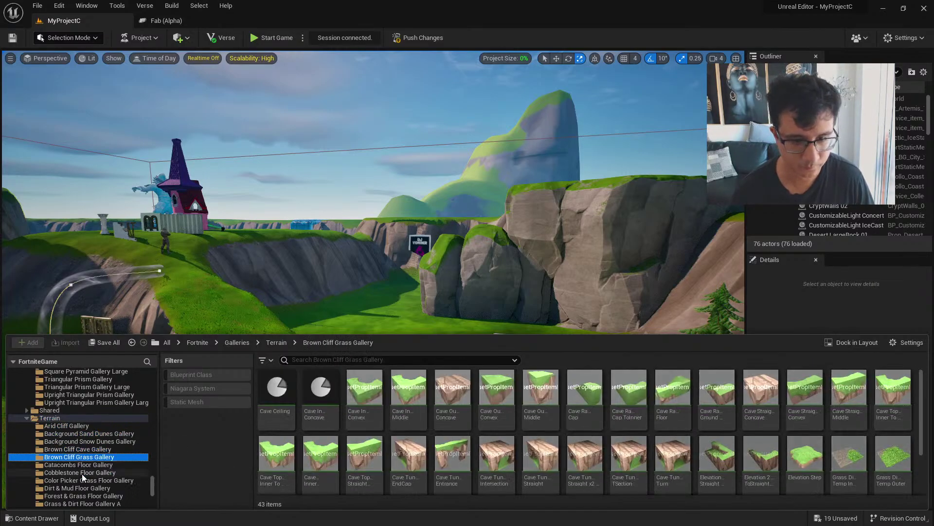
pyautogui.click(83, 474)
pyautogui.click(82, 480)
pyautogui.scroll(-1, 83, 479)
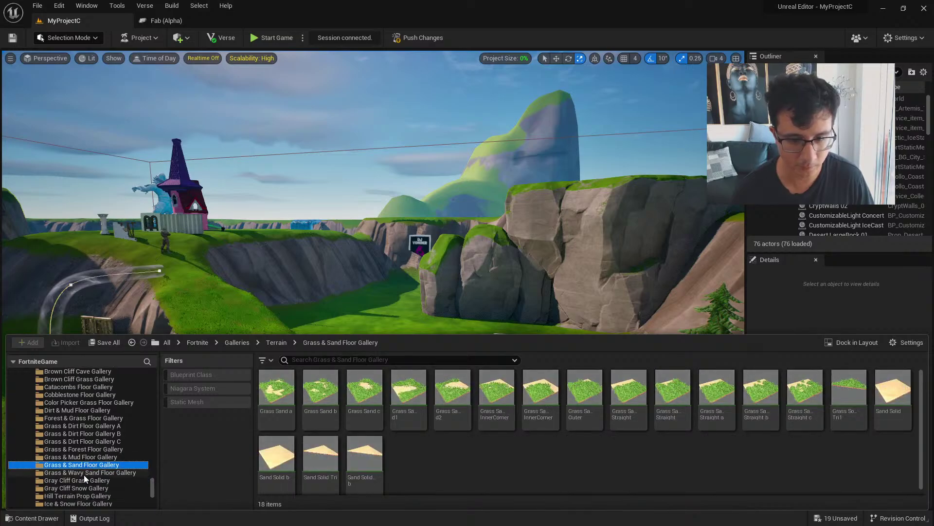
# Try out a Grass Sand a floor tile on the grass beside the red buoy and delete it
pyautogui.moveTo(320, 423); pyautogui.dragTo(409, 358)
pyautogui.moveTo(405, 408); pyautogui.dragTo(390, 307)
pyautogui.press('w')
pyautogui.press('f')
pyautogui.keyDown('alt'); pyautogui.moveTo(392, 365); pyautogui.dragTo(379, 414); pyautogui.keyUp('alt')
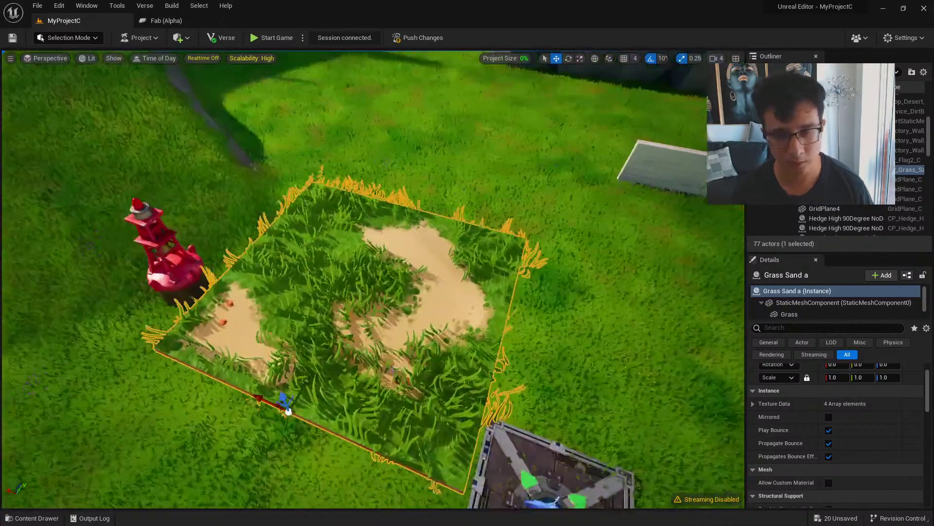
pyautogui.press('Delete')
# Place Modular Rock Mountain a1 and ModularRock Mountain A 02 from the Modular Mountain Gallery Arid side by side along the valley's slope
pyautogui.hotkey('ctrl', 'space')
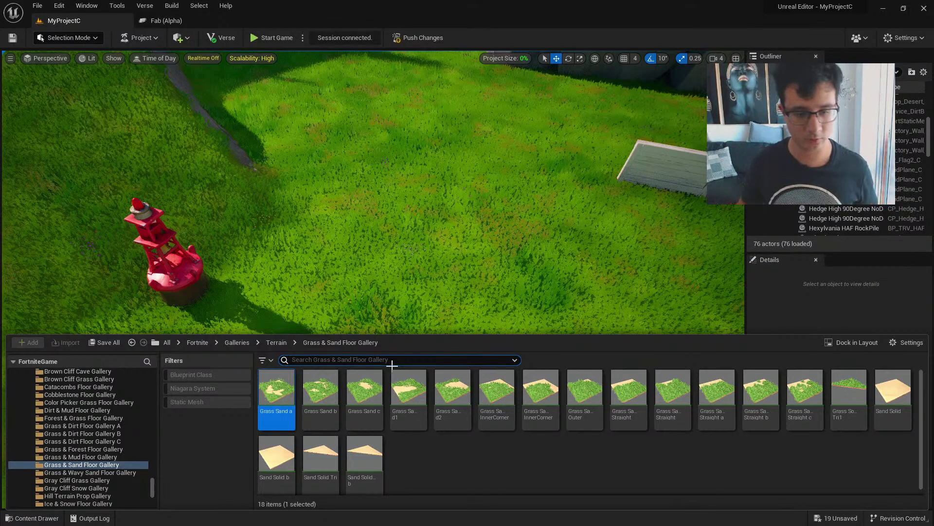
pyautogui.scroll(-5, 74, 490)
pyautogui.click(84, 450)
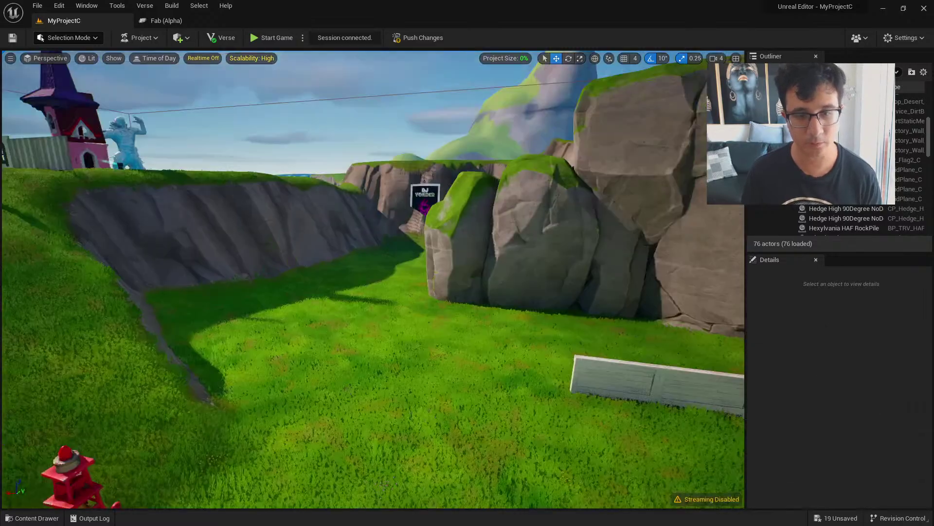
pyautogui.hotkey('ctrl', 'space')
pyautogui.moveTo(348, 413); pyautogui.dragTo(165, 291)
pyautogui.hotkey('ctrl', 'space')
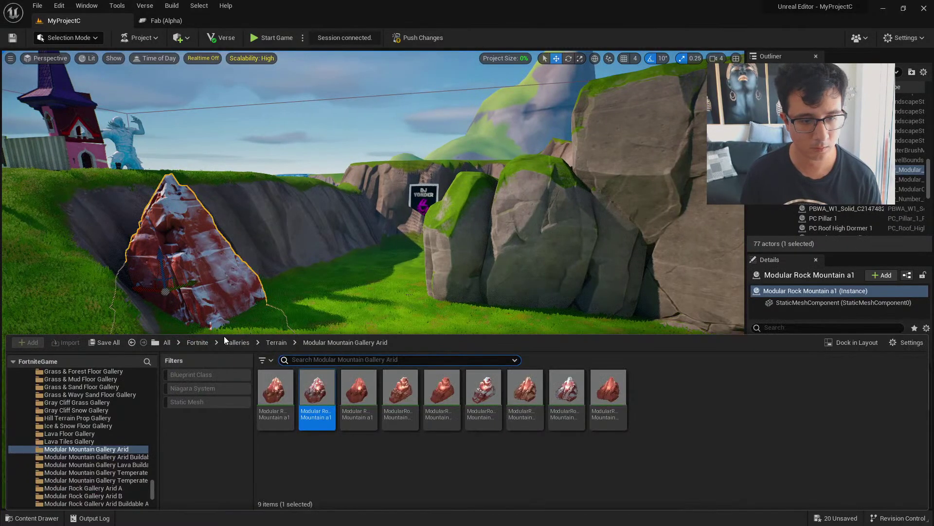
pyautogui.moveTo(403, 400); pyautogui.dragTo(302, 220)
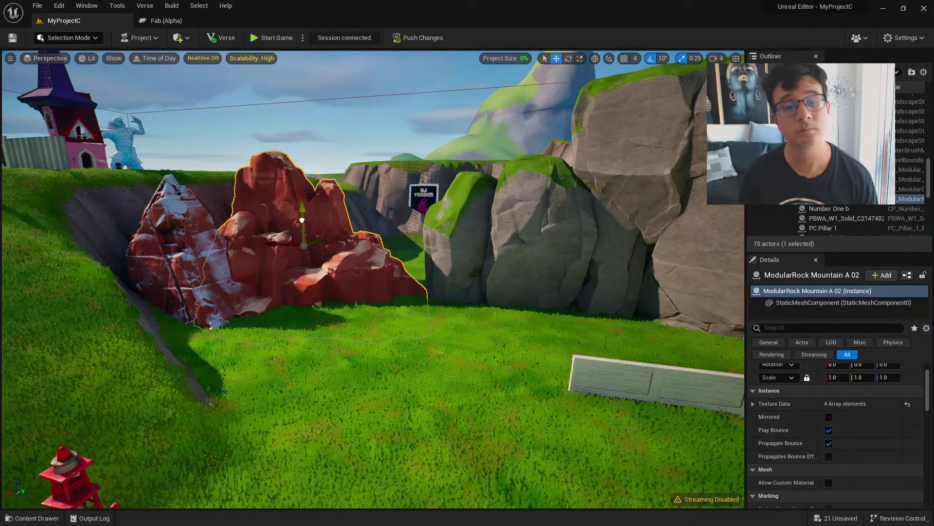
pyautogui.press('Escape')
# Place the Coral Castle Gatehouse prefab on the open grass in front of the ice statue and waterfall
pyautogui.hotkey('ctrl', 'space')
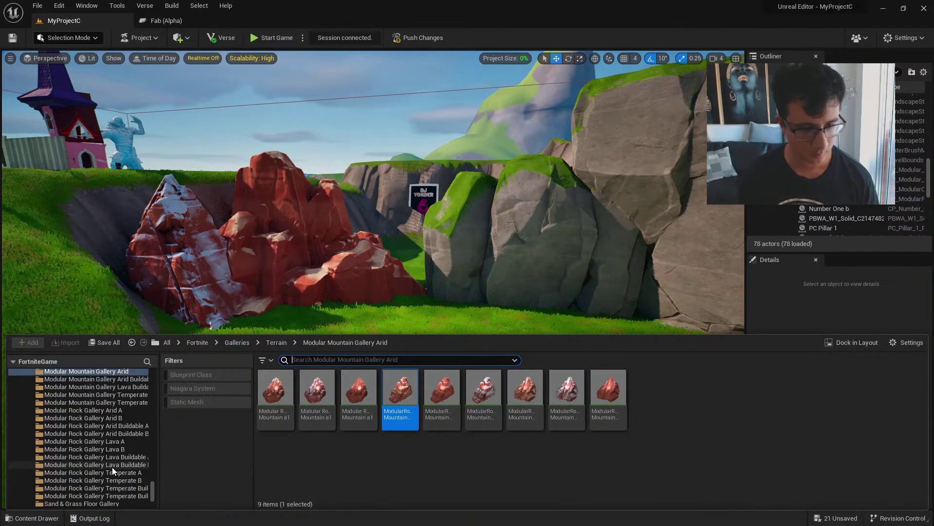
pyautogui.scroll(-5, 112, 466)
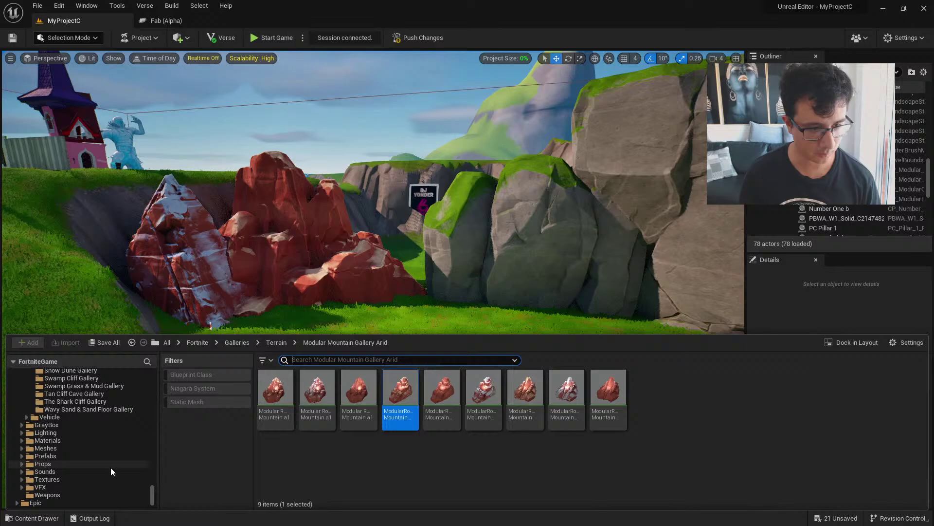
pyautogui.click(55, 456)
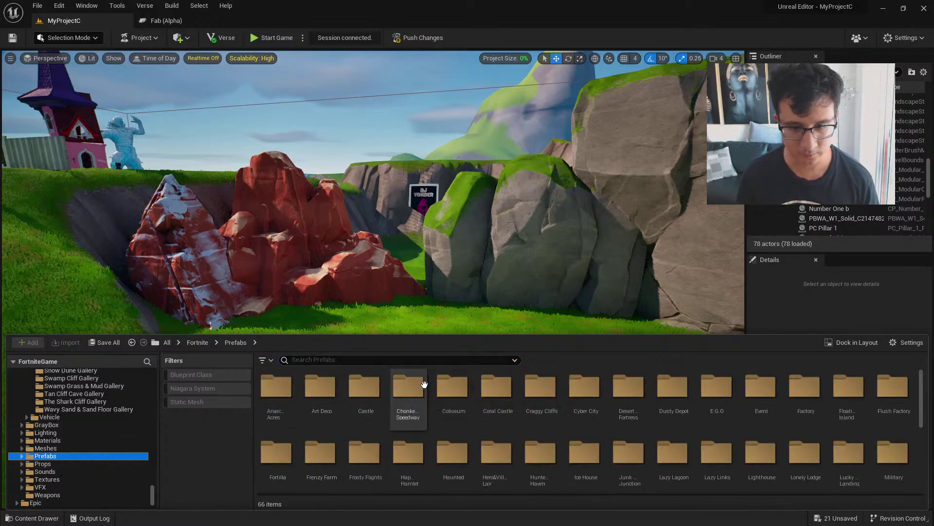
pyautogui.doubleClick(502, 397)
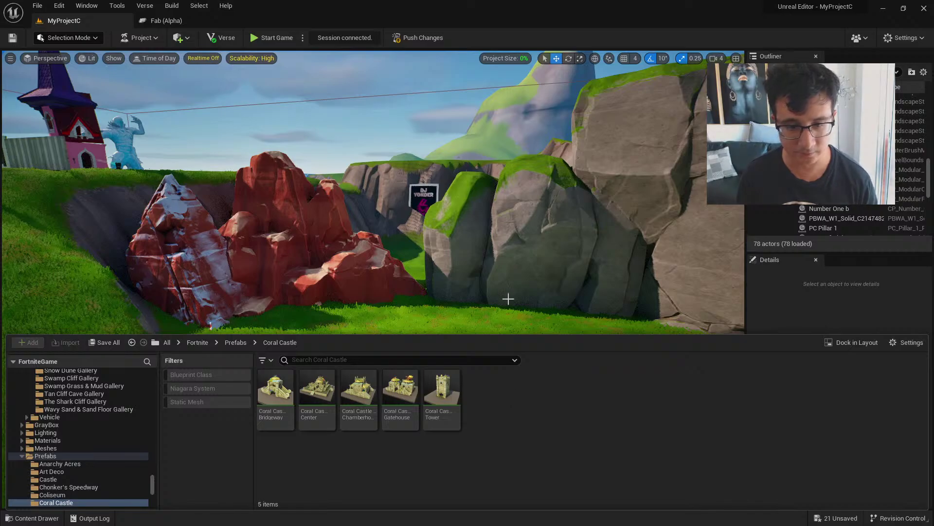
pyautogui.moveTo(506, 298); pyautogui.dragTo(506, 298, button='right')
pyautogui.moveTo(507, 349); pyautogui.dragTo(507, 349, button='right')
pyautogui.hotkey('ctrl', 'space')
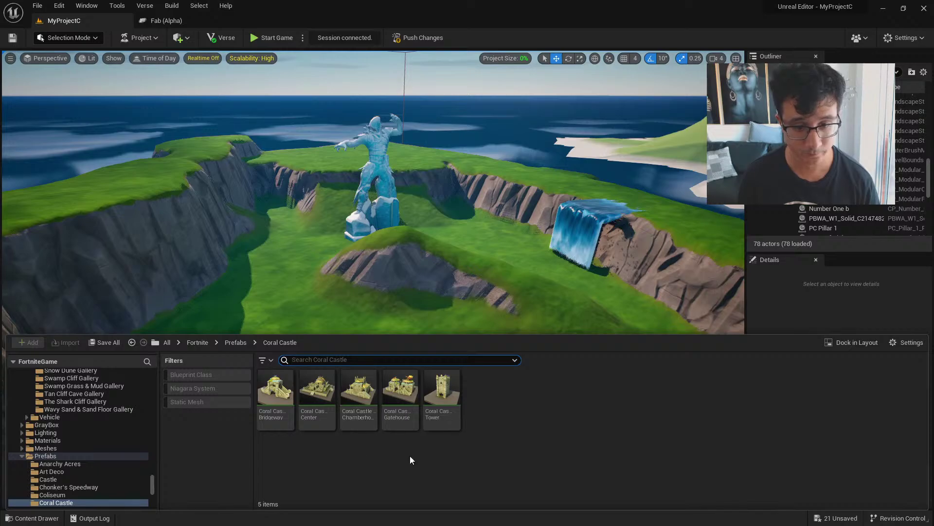
pyautogui.moveTo(400, 392); pyautogui.dragTo(257, 312)
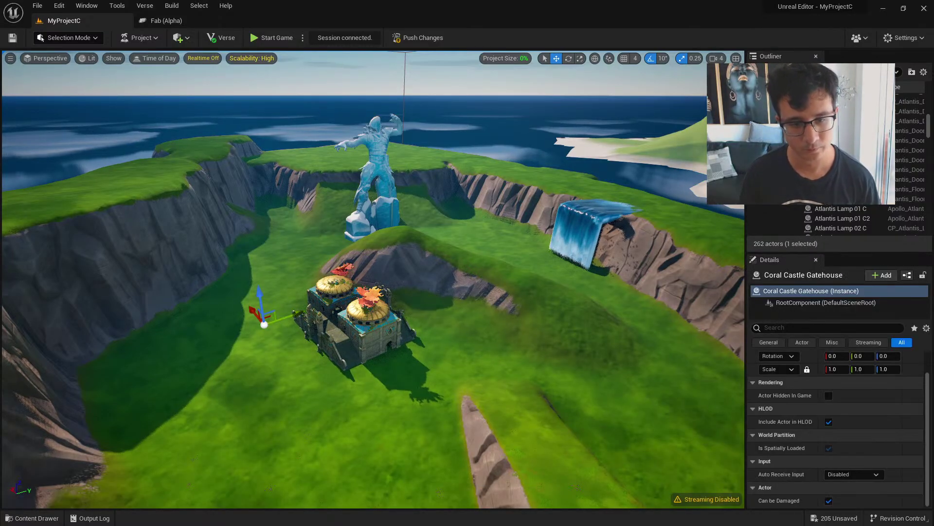
# Examine the Coral Castle Gatehouse from close to the ground, including its walls, stairs and domes
pyautogui.press('w')
pyautogui.moveTo(373, 279); pyautogui.dragTo(403, 298, button='right')
pyautogui.press('s')
pyautogui.press('q')
pyautogui.press('w')
pyautogui.press('e')
pyautogui.press('s')
pyautogui.press('a')
pyautogui.press('w')
# Try moving the Atlantis window wall piece out of the gatehouse's base, and undo the move
pyautogui.click(360, 290)
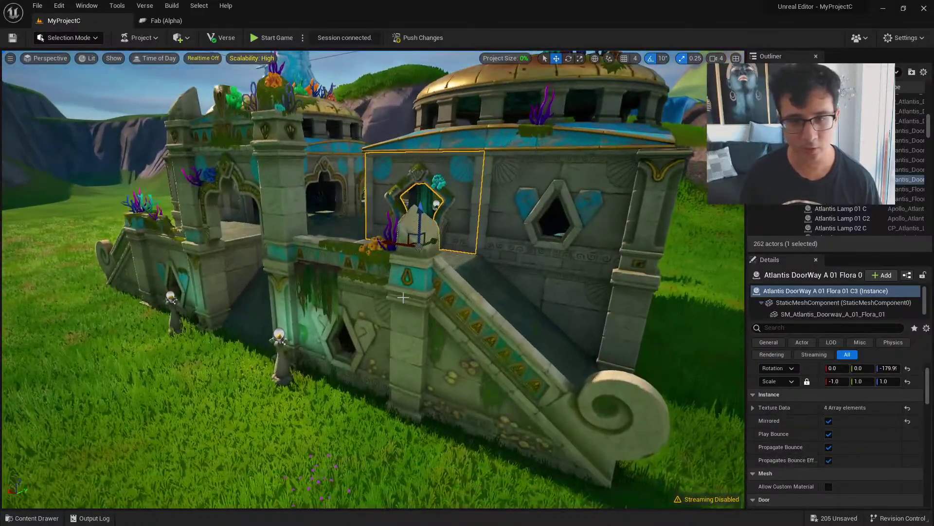
pyautogui.click(384, 324)
pyautogui.moveTo(361, 365); pyautogui.dragTo(347, 372)
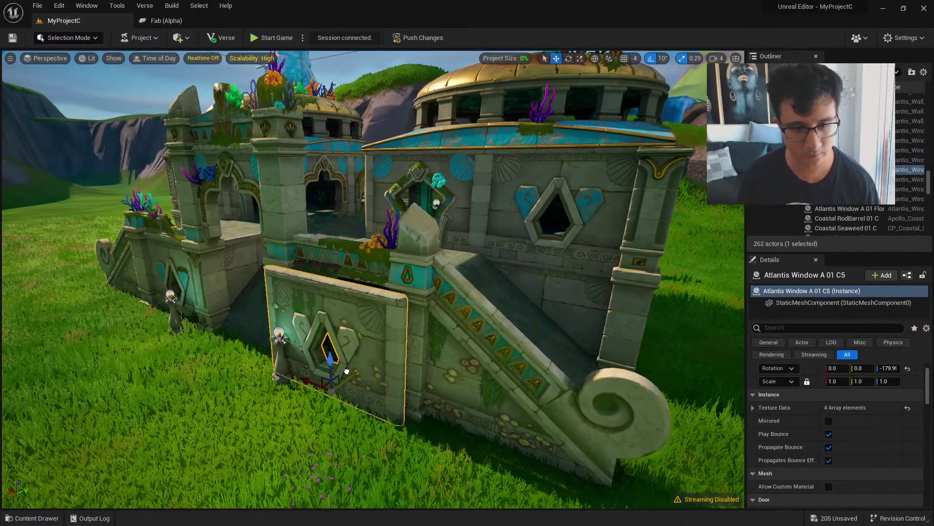
pyautogui.hotkey('ctrl', 'z')
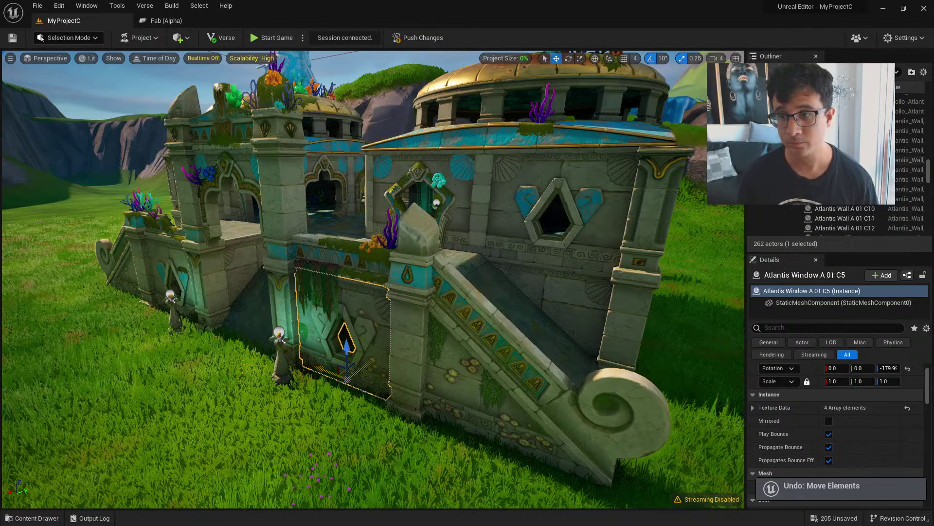
# Select the whole Coral Castle Gatehouse prefab through its root actor, try moving it, and undo the move
pyautogui.scroll(5, 922, 146)
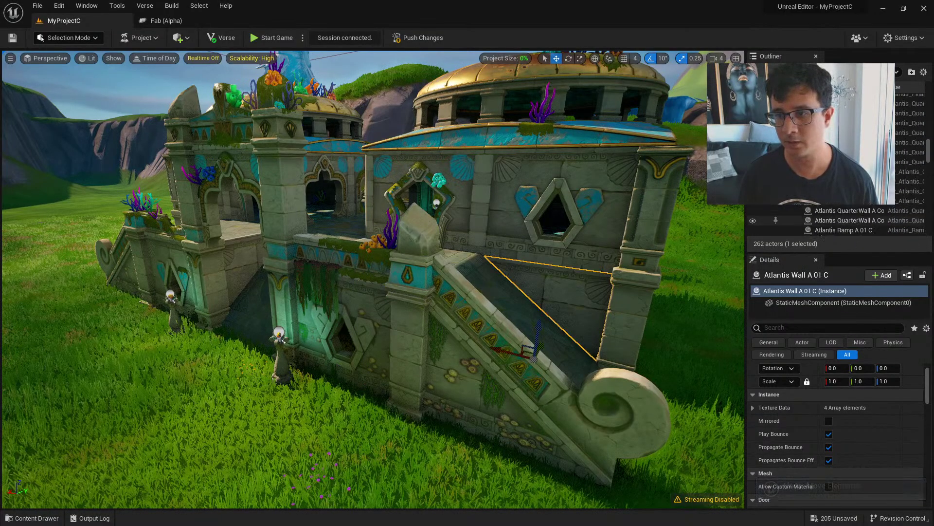
pyautogui.moveTo(926, 145); pyautogui.dragTo(920, 111)
pyautogui.doubleClick(910, 188)
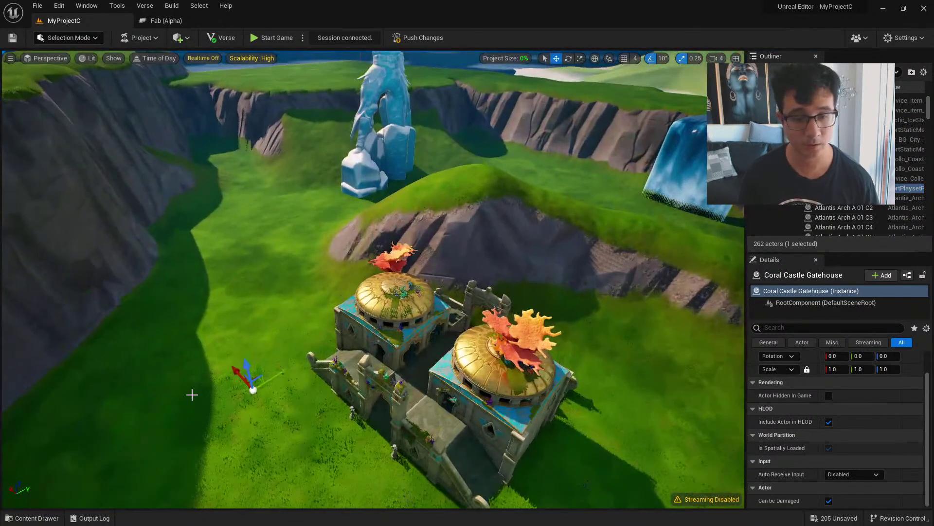
pyautogui.moveTo(236, 379); pyautogui.dragTo(207, 354)
pyautogui.hotkey('ctrl', 'z')
# Place the Barn prefab from Anarchy Acres on the open grass beside the Coral Castle Gatehouse, near the cliff
pyautogui.press('w')
pyautogui.moveTo(213, 329); pyautogui.dragTo(441, 360, button='right')
pyautogui.press('w')
pyautogui.press('s')
pyautogui.hotkey('ctrl', 'space')
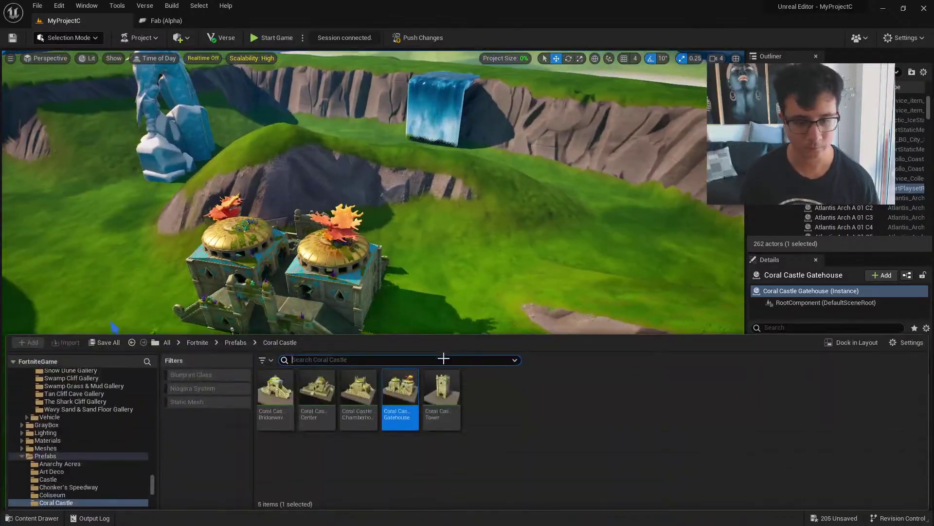
pyautogui.click(60, 464)
pyautogui.moveTo(279, 388); pyautogui.dragTo(532, 269)
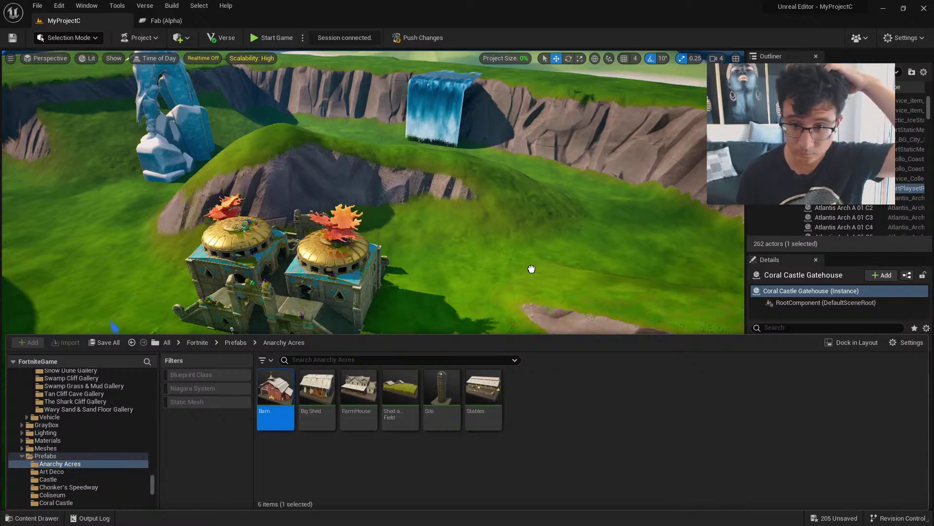
pyautogui.moveTo(627, 237); pyautogui.dragTo(618, 246)
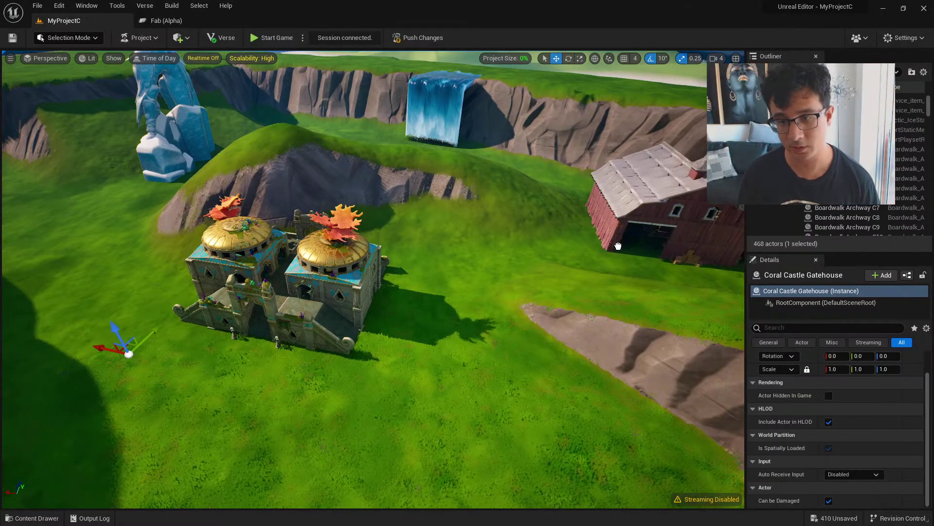
pyautogui.moveTo(535, 274); pyautogui.dragTo(534, 276)
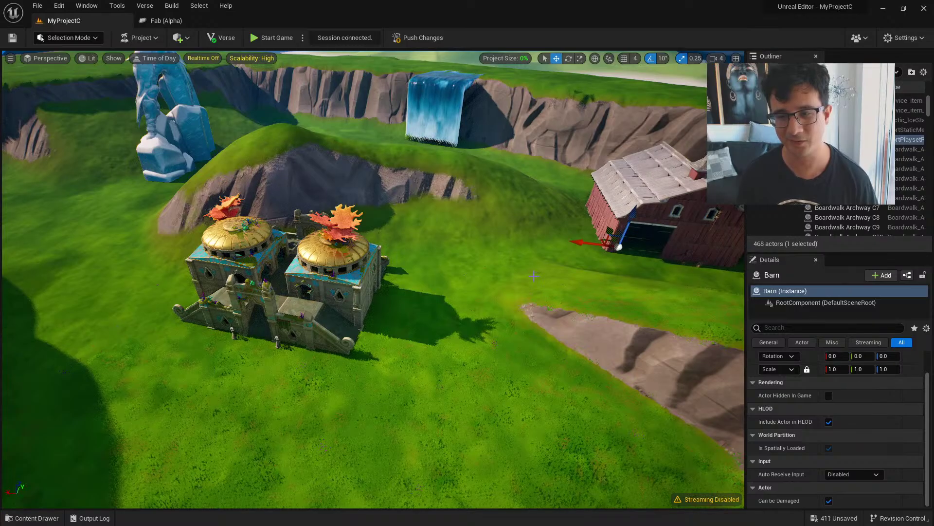
# Place the Fort Crumpet prefab from the Castle prefabs over the water pool next to the leaning skyscraper
pyautogui.press('w')
pyautogui.moveTo(534, 276)
pyautogui.mouseDown(button='right')
pyautogui.moveTo(595, 251)
pyautogui.moveTo(569, 249)
pyautogui.moveTo(534, 276)
pyautogui.mouseUp(button='right')
pyautogui.press('s')
pyautogui.hotkey('ctrl', 'space')
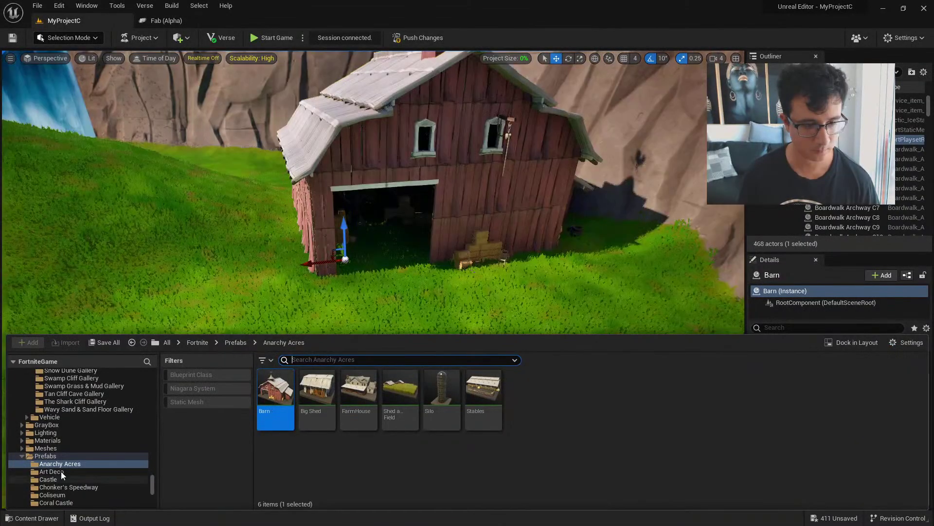
pyautogui.click(60, 471)
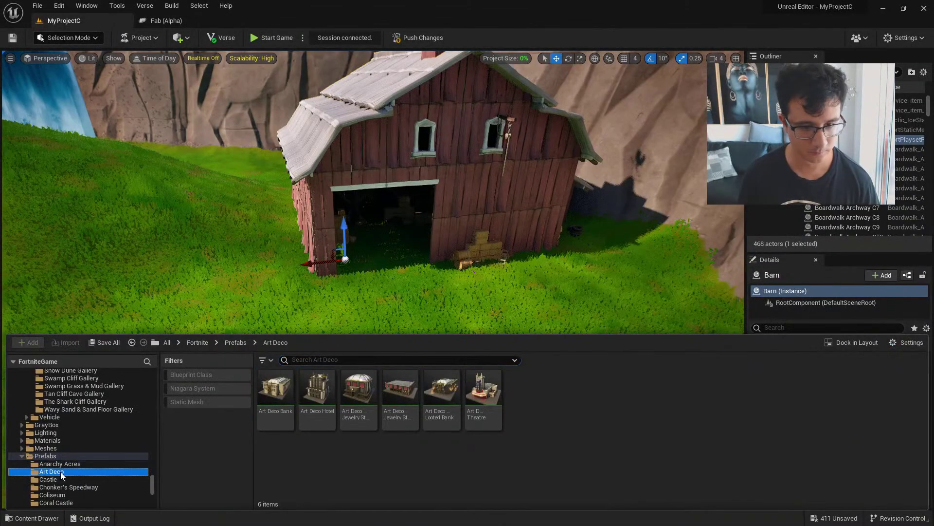
pyautogui.click(58, 479)
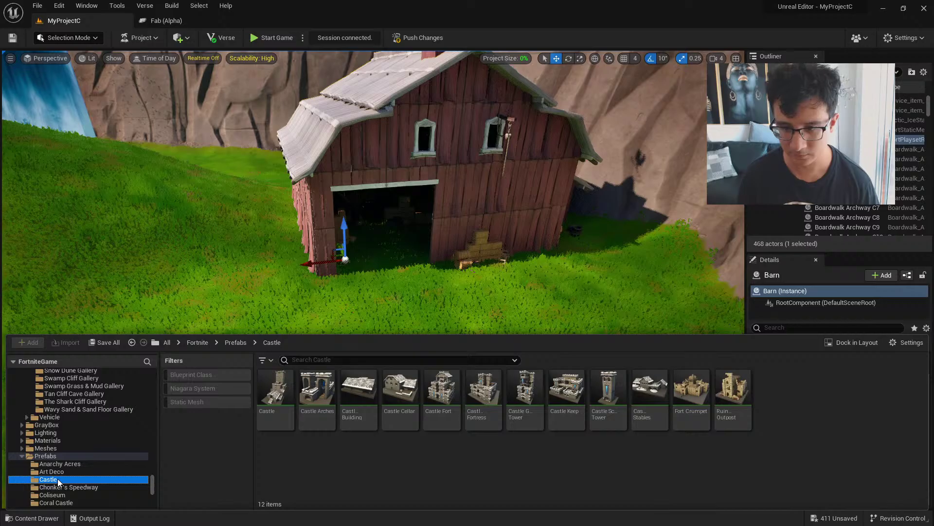
pyautogui.moveTo(509, 237); pyautogui.dragTo(296, 316, button='right')
pyautogui.hotkey('ctrl', 'space')
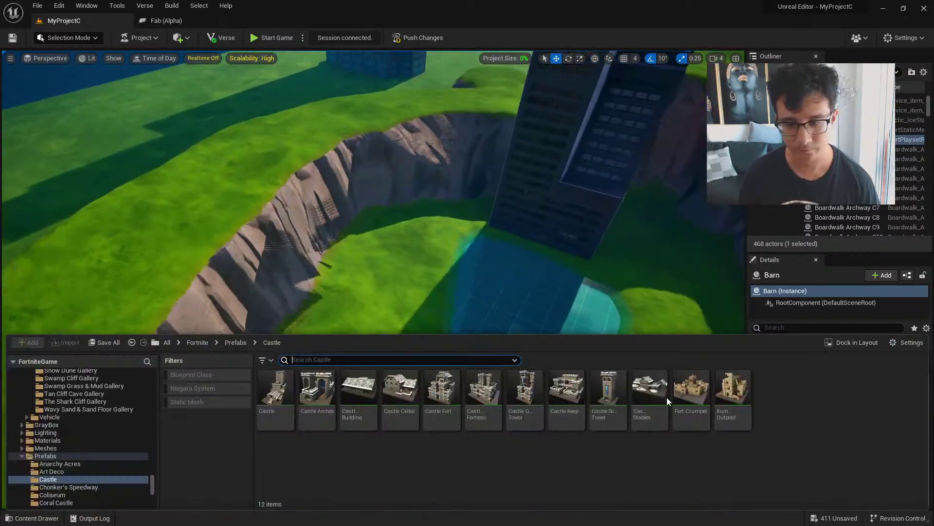
pyautogui.moveTo(702, 400); pyautogui.dragTo(379, 254)
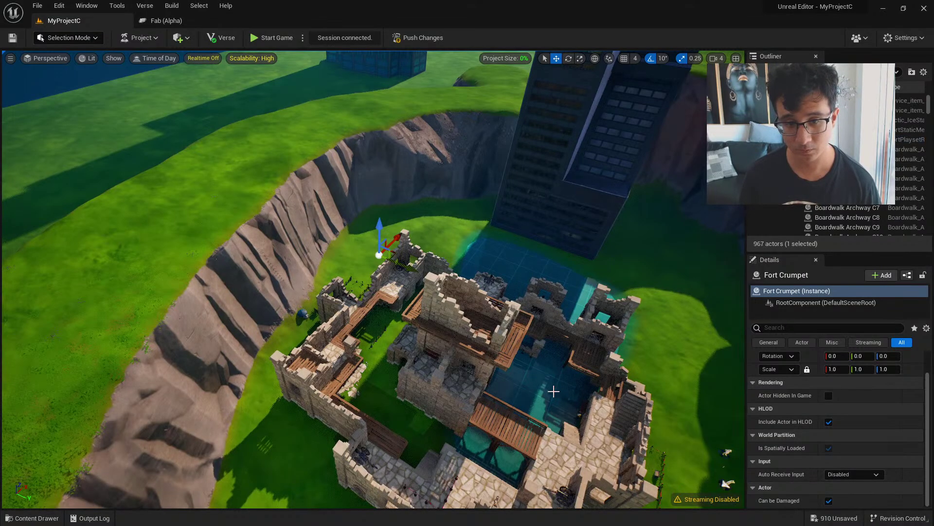
# Browse the remaining prefab folders, including Princess Castle and Top Secret, and the Sounds, VFX and Weapons content
pyautogui.press('s')
pyautogui.moveTo(373, 279); pyautogui.dragTo(549, 391, button='right')
pyautogui.press('d')
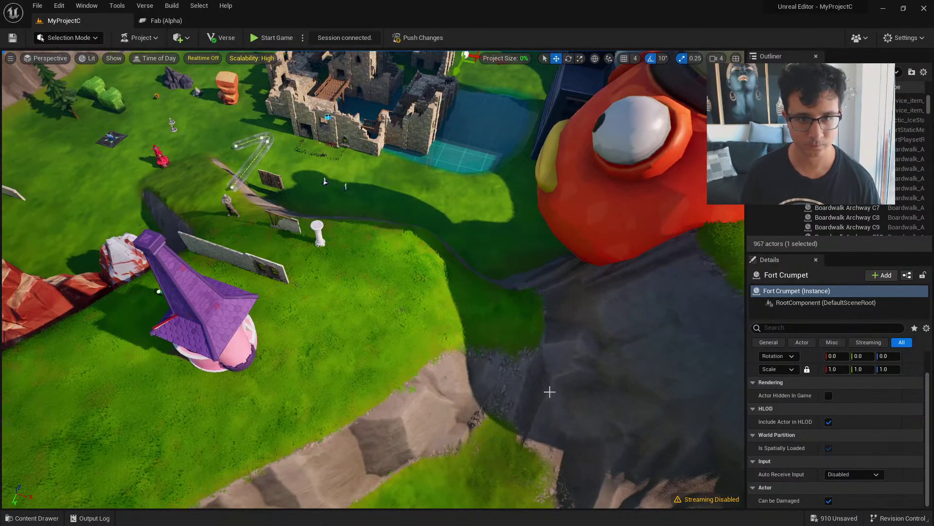
pyautogui.hotkey('ctrl', 'space')
pyautogui.scroll(-3, 36, 477)
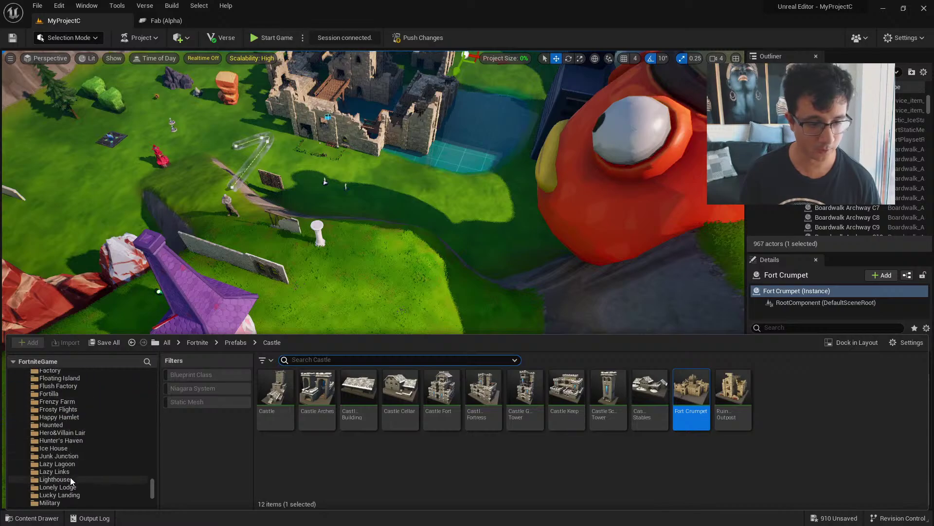
pyautogui.click(69, 474)
pyautogui.scroll(-7, 68, 476)
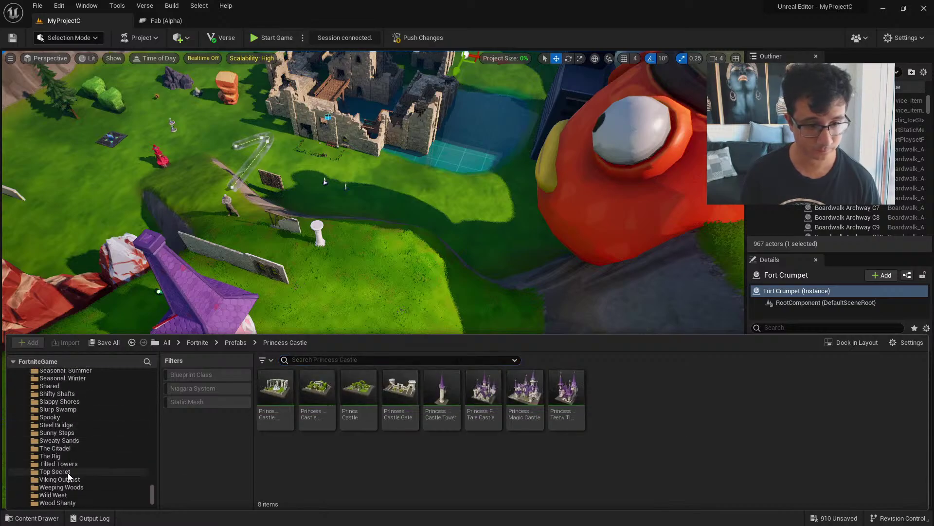
pyautogui.click(76, 418)
pyautogui.click(75, 425)
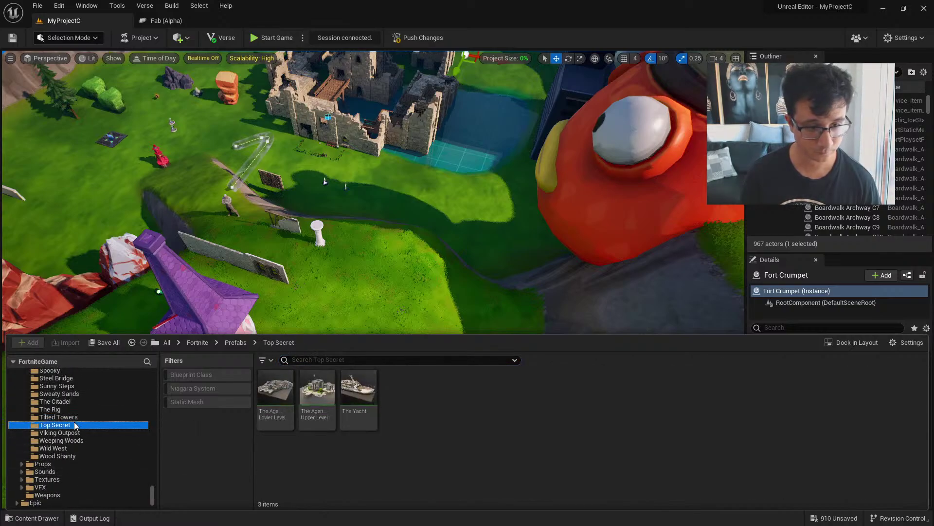
pyautogui.click(51, 472)
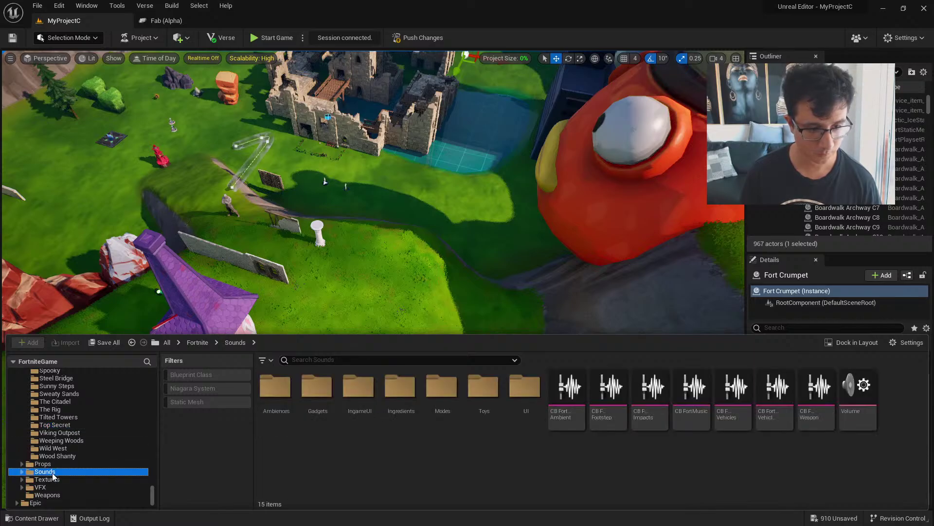
pyautogui.click(41, 487)
pyautogui.click(47, 495)
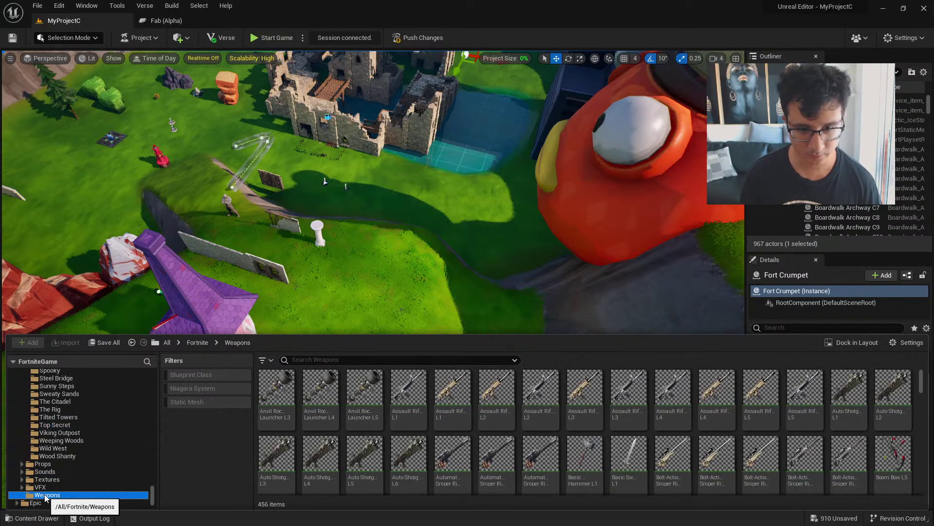
# Place the Burst Quad Launcher weapon on the grass beside the dirt bike spawner and focus on it
pyautogui.moveTo(385, 268); pyautogui.dragTo(285, 263, button='right')
pyautogui.press('w')
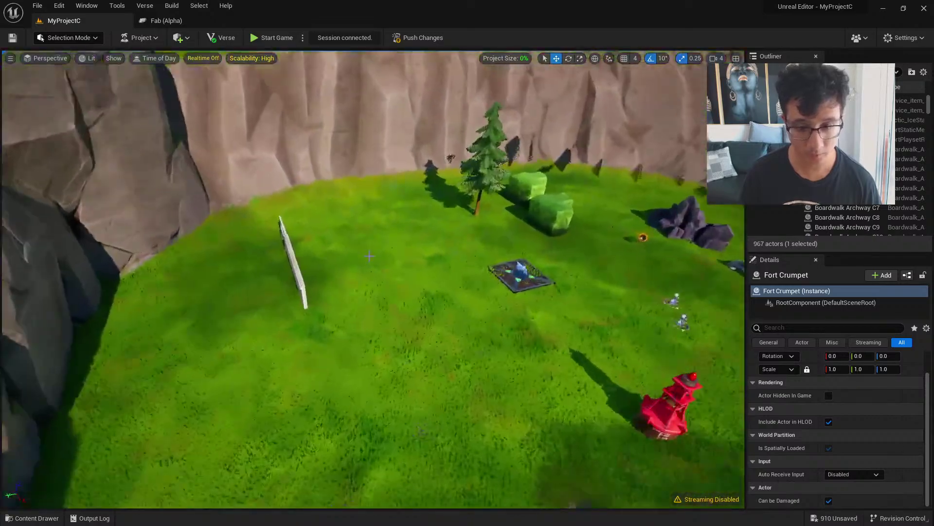
pyautogui.hotkey('ctrl', 'space')
pyautogui.scroll(-2, 608, 438)
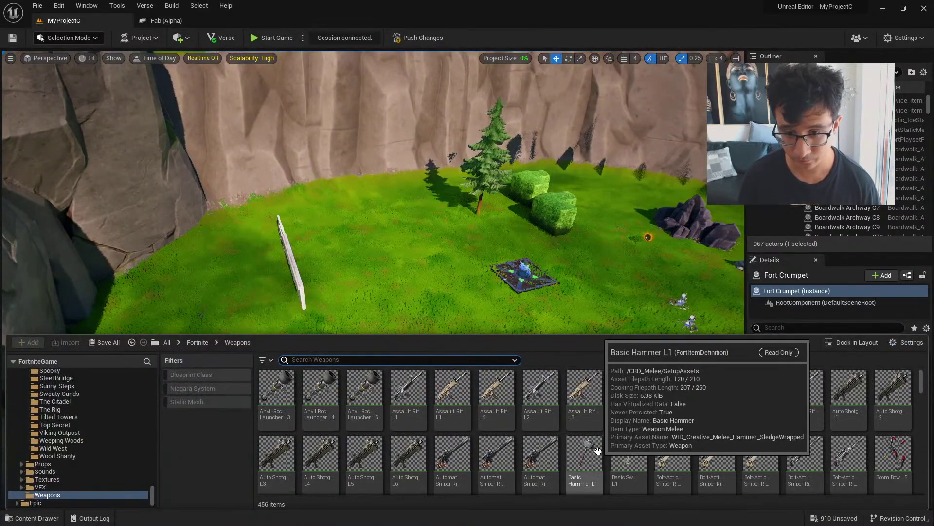
pyautogui.moveTo(666, 435); pyautogui.dragTo(496, 319)
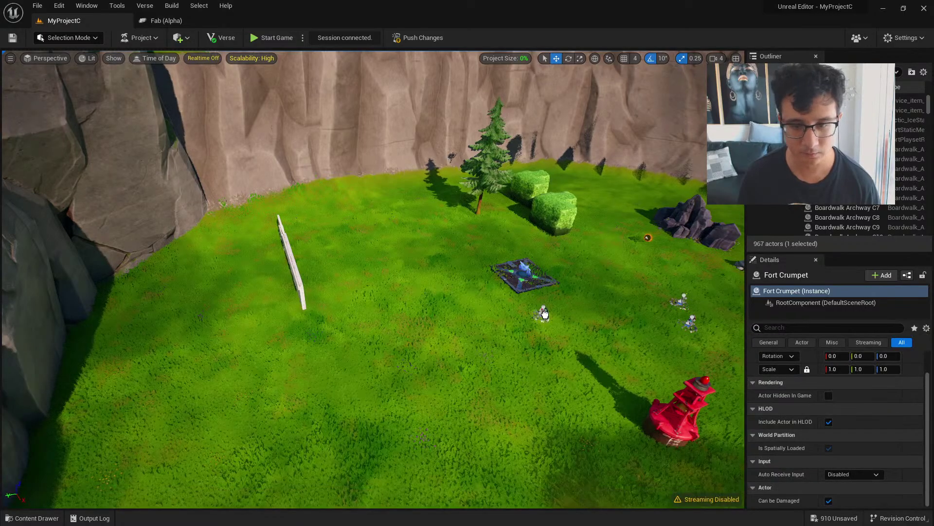
pyautogui.moveTo(580, 274); pyautogui.dragTo(581, 275)
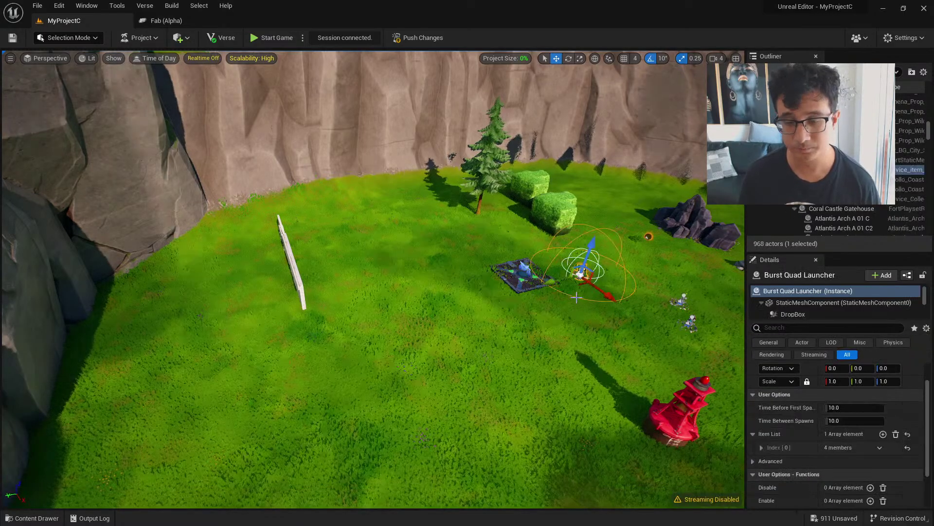
pyautogui.press('f')
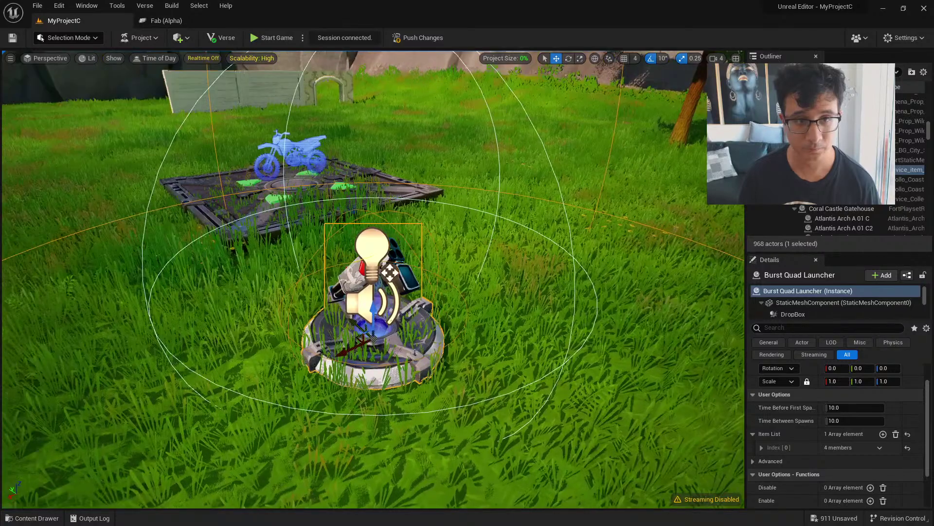
# Push the level changes to the connected session, saving all the selected content
pyautogui.click(415, 38)
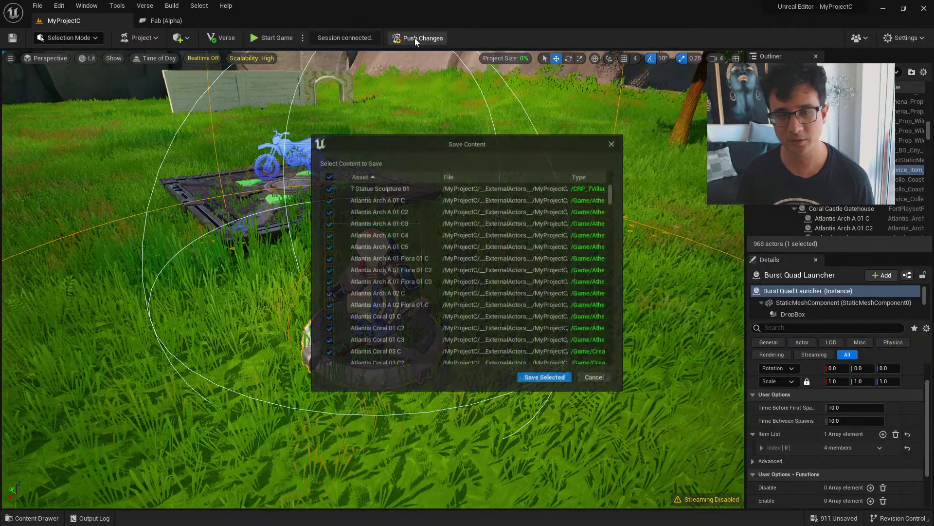
pyautogui.click(529, 382)
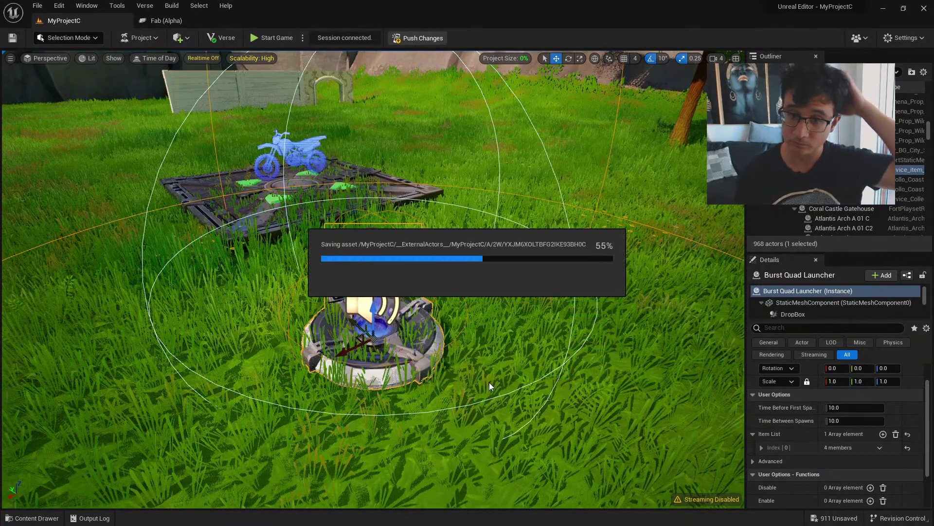
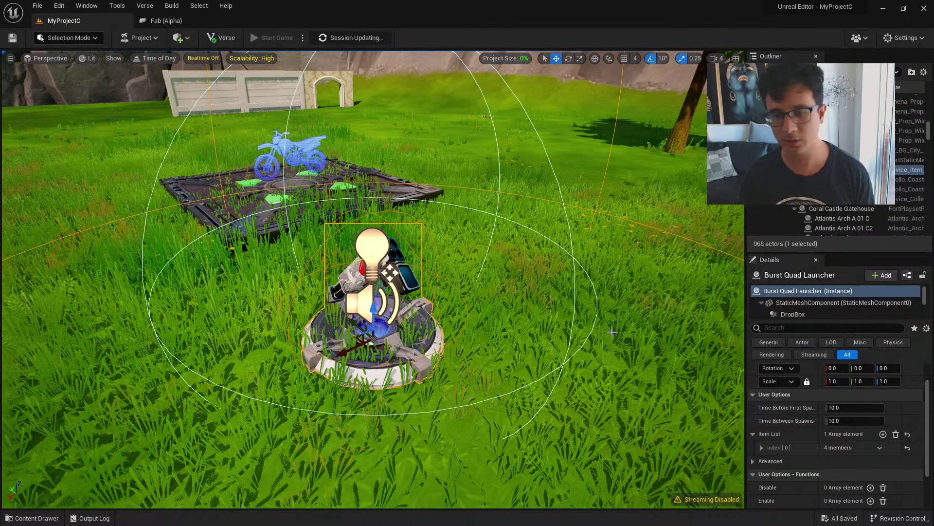
pyautogui.moveTo(389, 273); pyautogui.dragTo(258, 256, button='right')
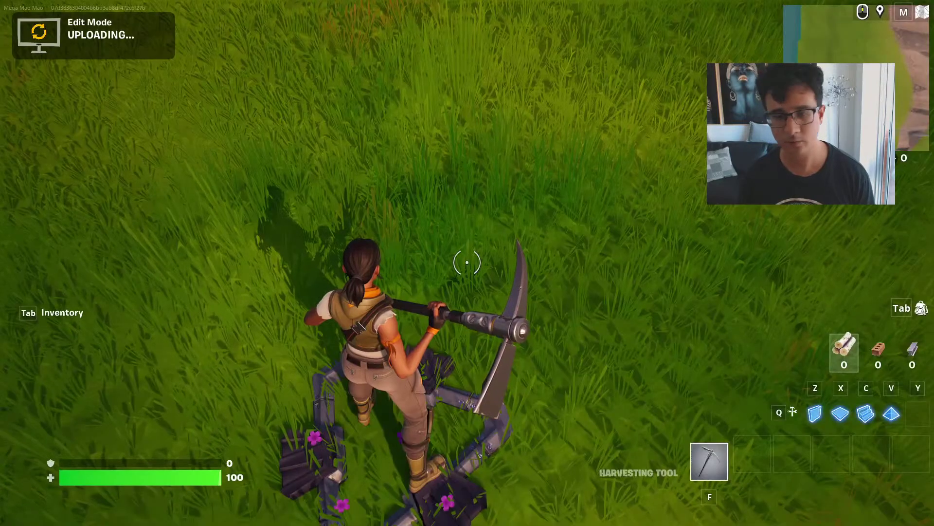
# Switch to the Fortnite session, walk up to Fort Crumpet's outer wall and strike the yellow bin with the harvesting tool
pyautogui.click(599, 368)
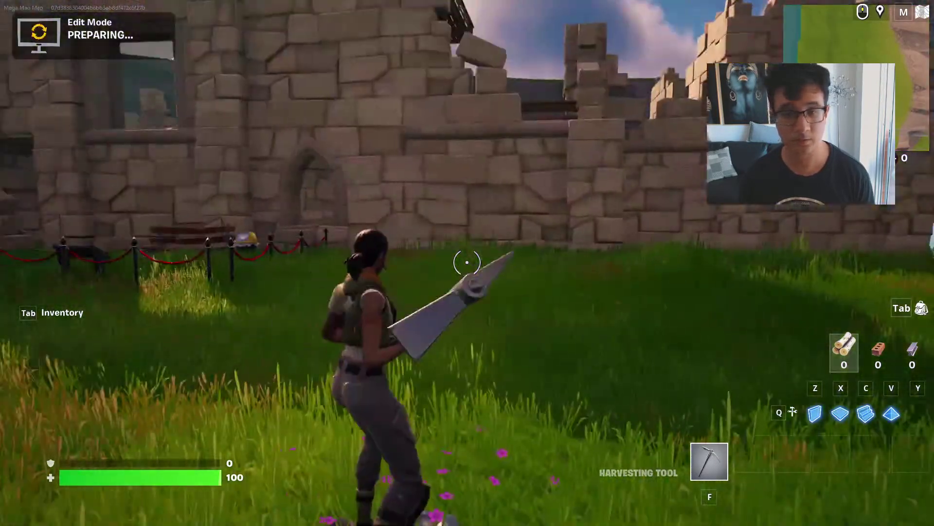
pyautogui.press('w')
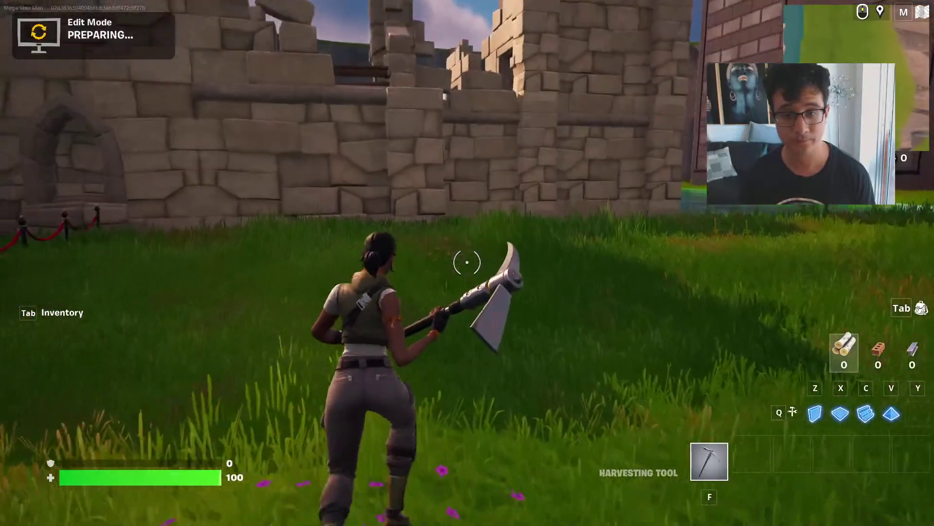
pyautogui.press('w')
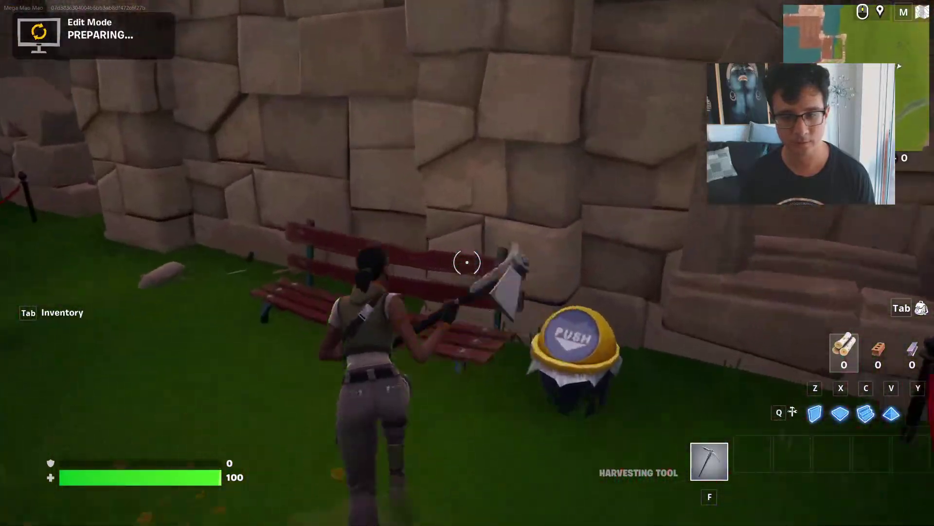
pyautogui.press('w')
pyautogui.click(466, 262)
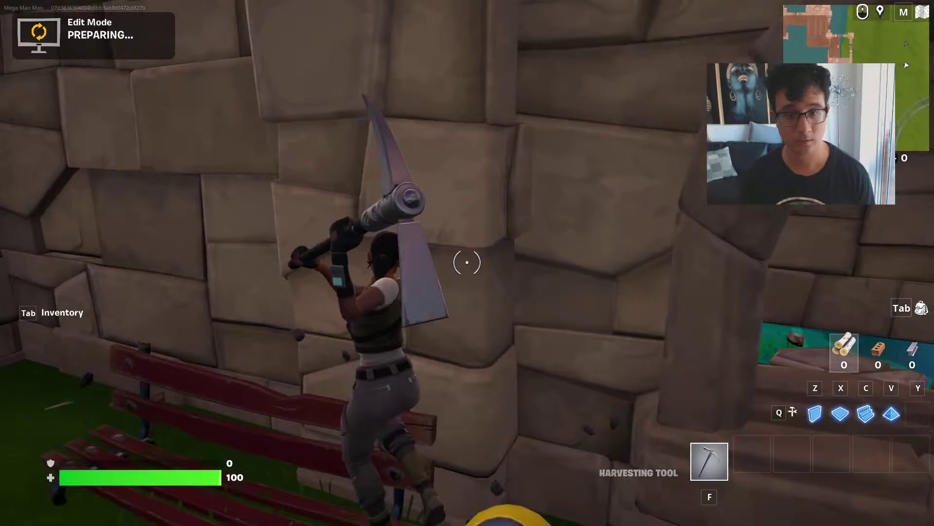
pyautogui.click(466, 262)
pyautogui.press('s')
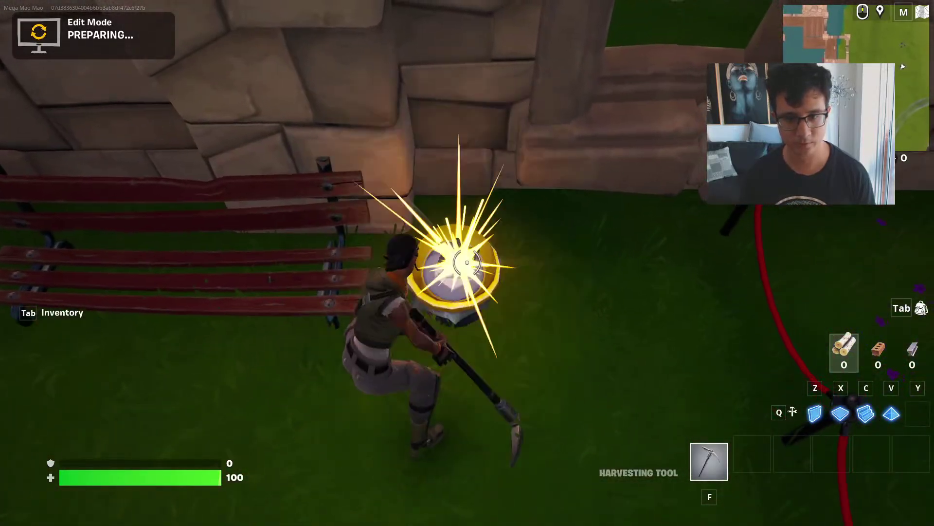
pyautogui.click(466, 263)
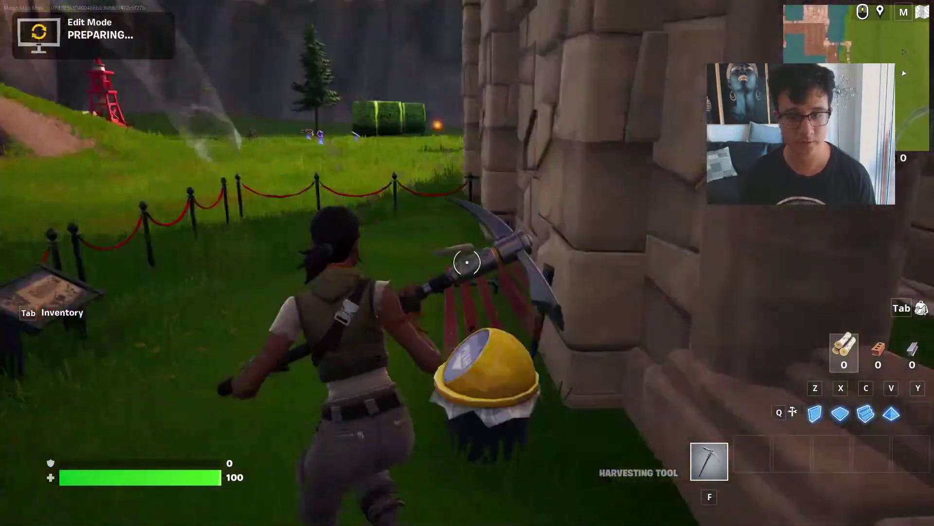
# Run around Fort Crumpet in the Fortnite session and explore its wooden walkways and ruined walls
pyautogui.press('w')
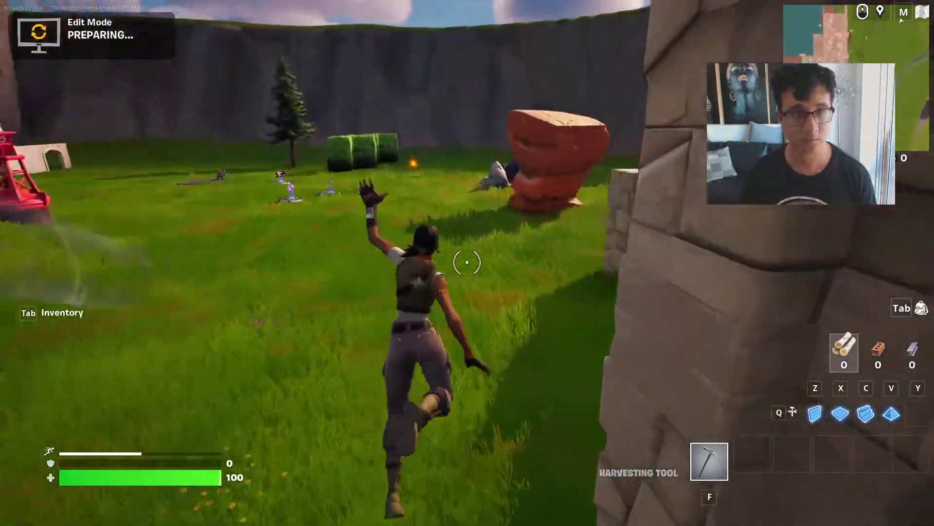
pyautogui.press('w')
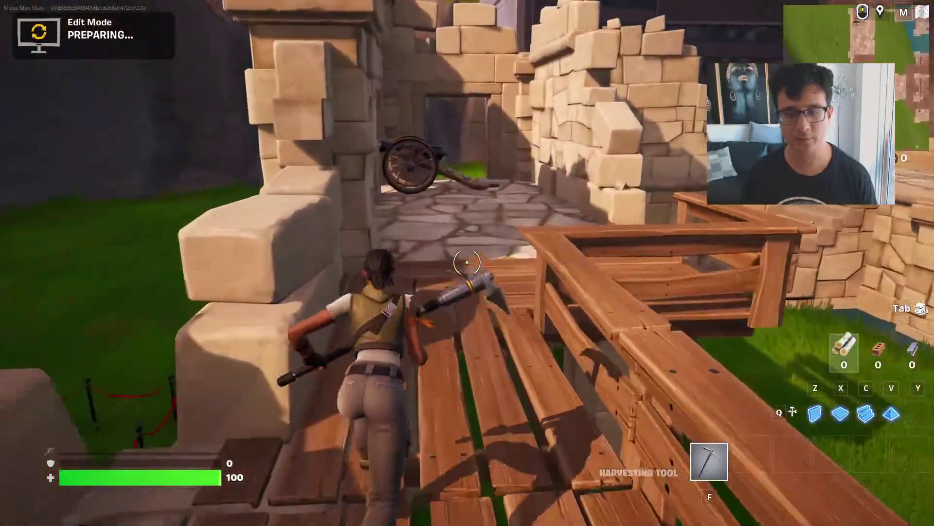
pyautogui.press('w')
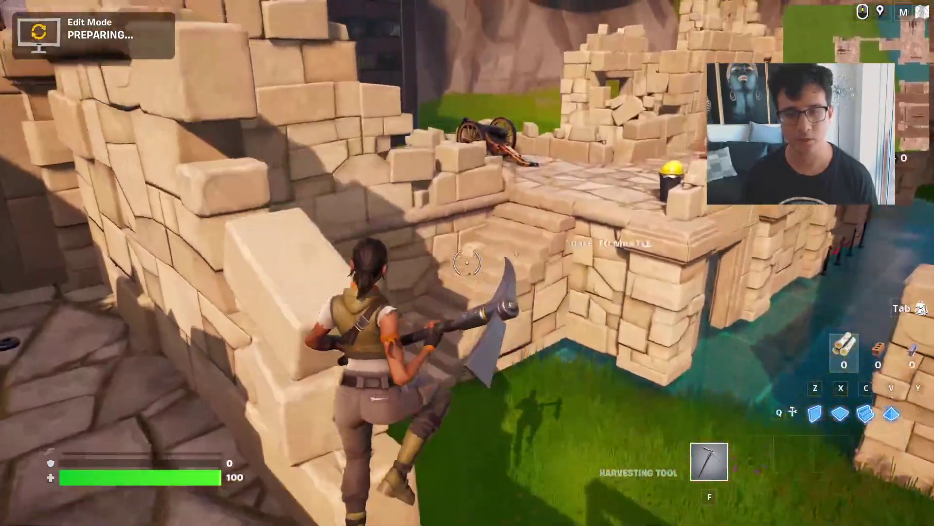
# Run through Fort Crumpet's stone terraces and wooden walkways, exit by the stone doorway, and strike the outer wall with the harvesting tool
pyautogui.press('w')
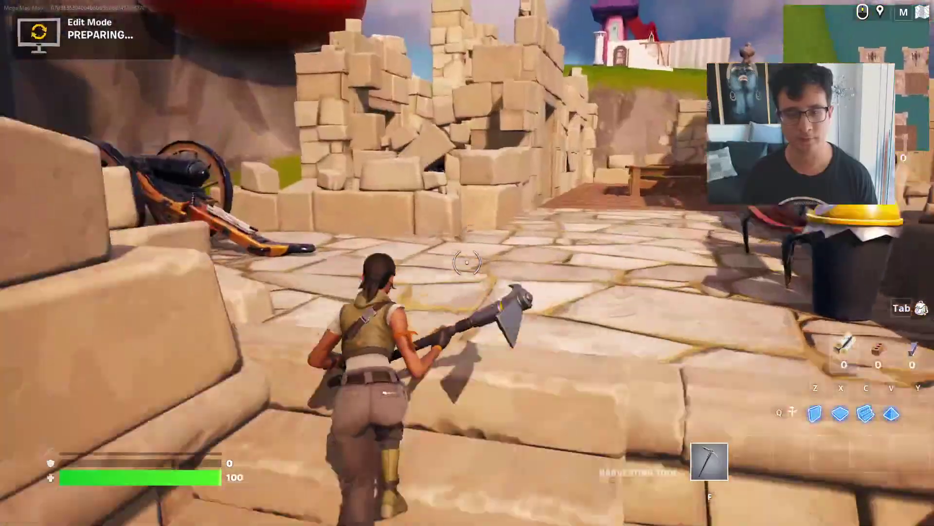
pyautogui.press('w')
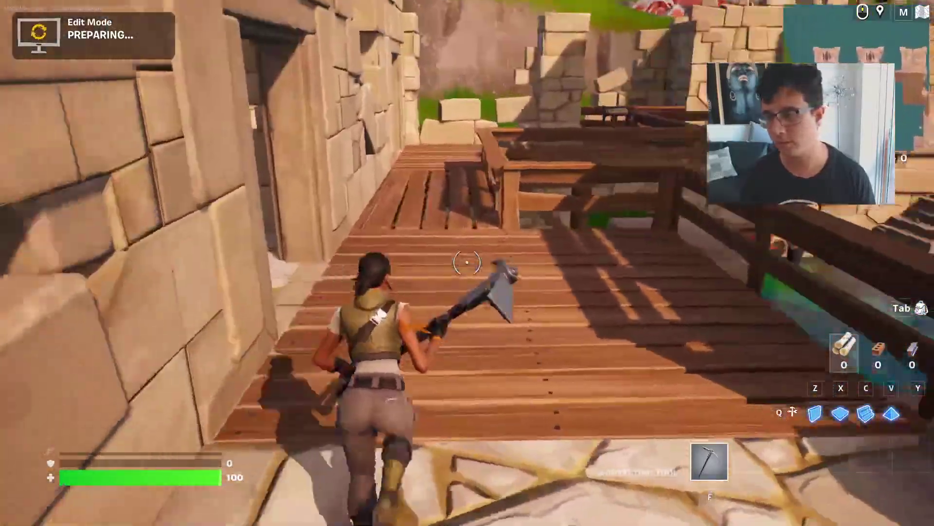
pyautogui.press('w')
pyautogui.press('shift')
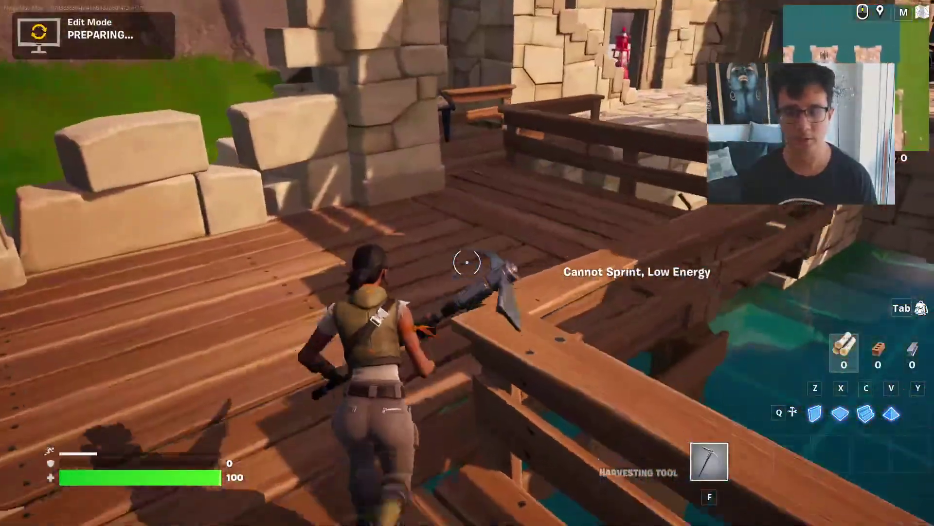
pyautogui.press('w')
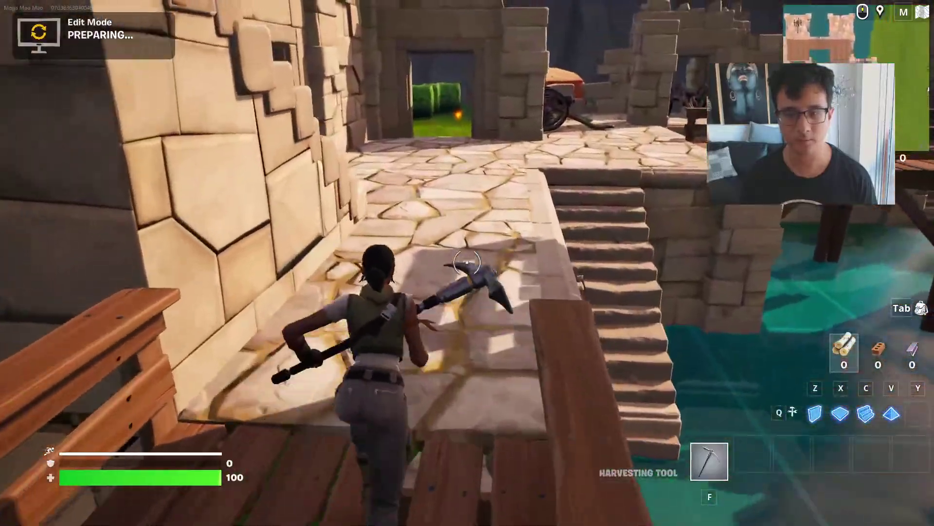
pyautogui.press('w')
pyautogui.press('shift')
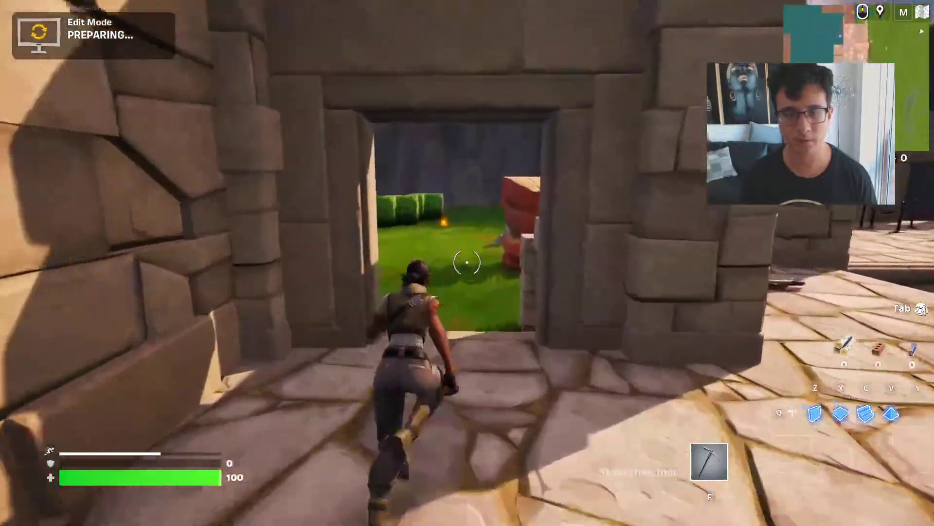
pyautogui.press('w')
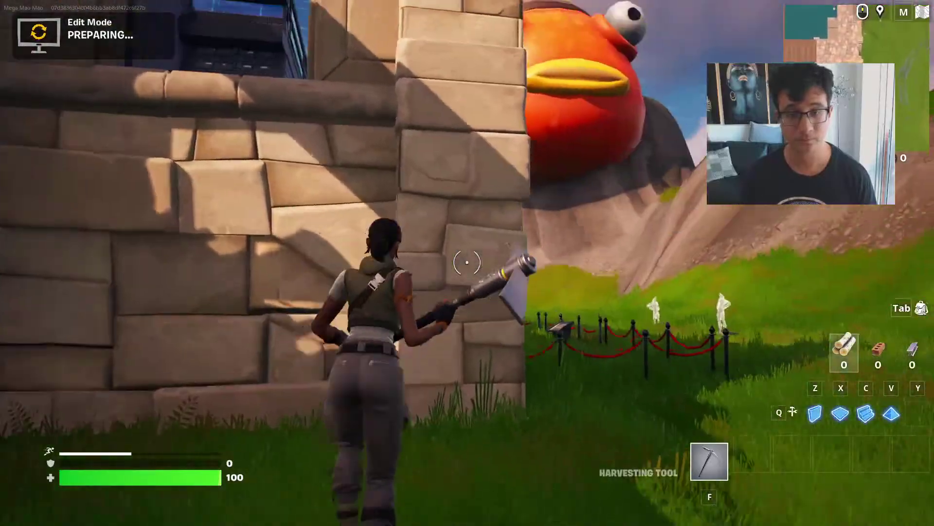
pyautogui.click(468, 263)
pyautogui.click(467, 263)
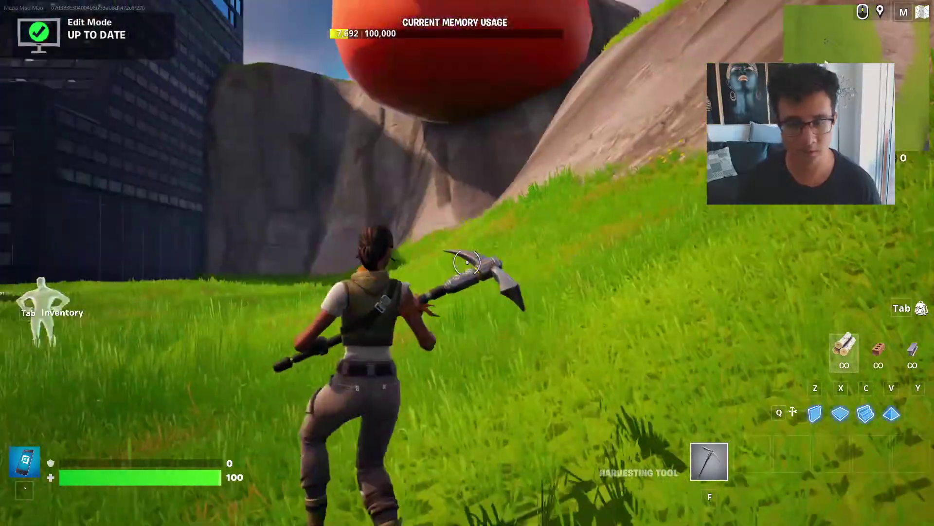
# Sprint across the meadow to the Burst Quad Launcher spawner, and open and close its customization options
pyautogui.press('w')
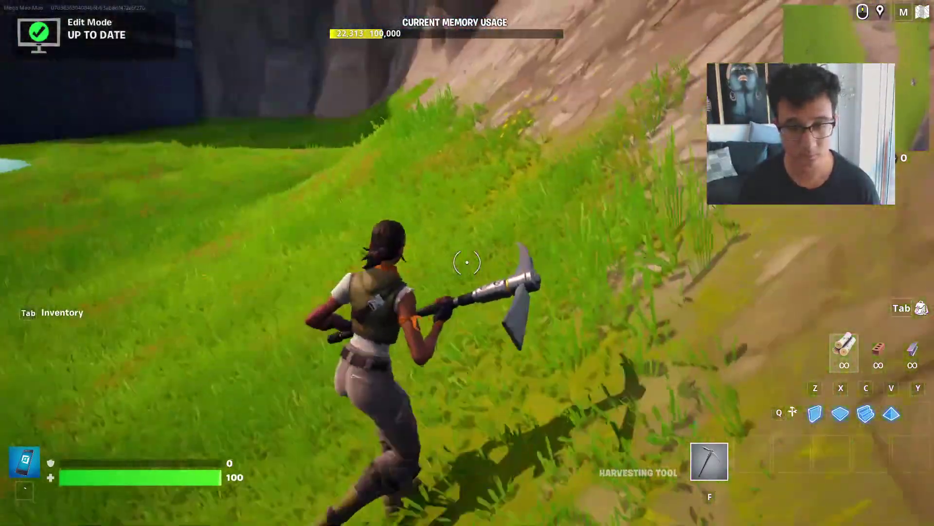
pyautogui.press('w')
pyautogui.press('shift')
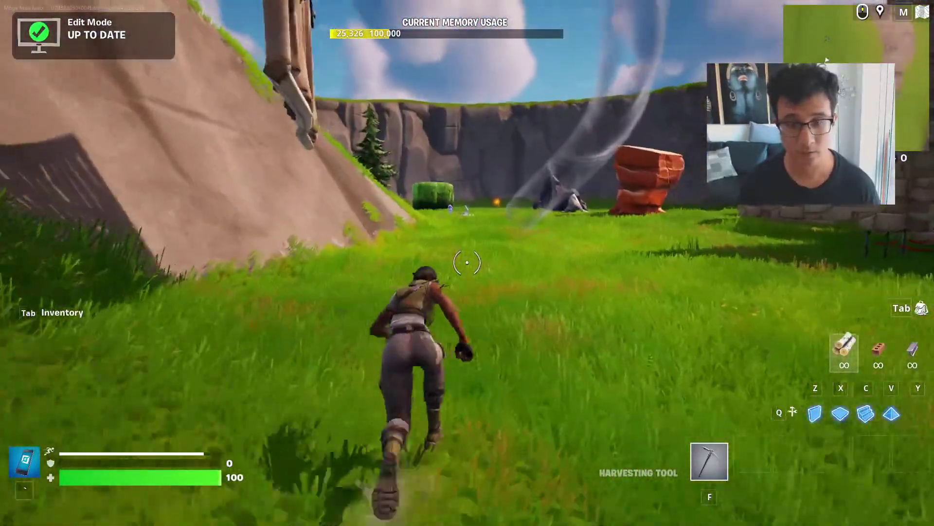
pyautogui.press('w')
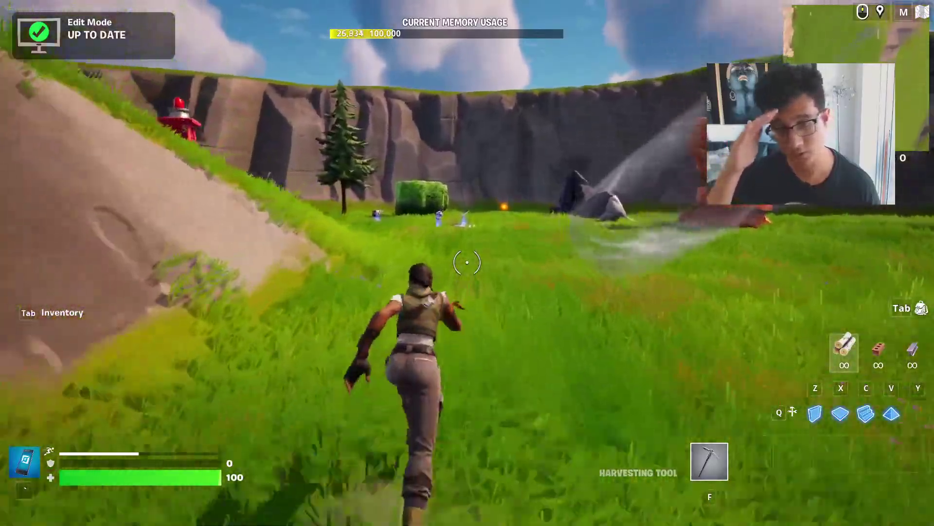
pyautogui.press('w')
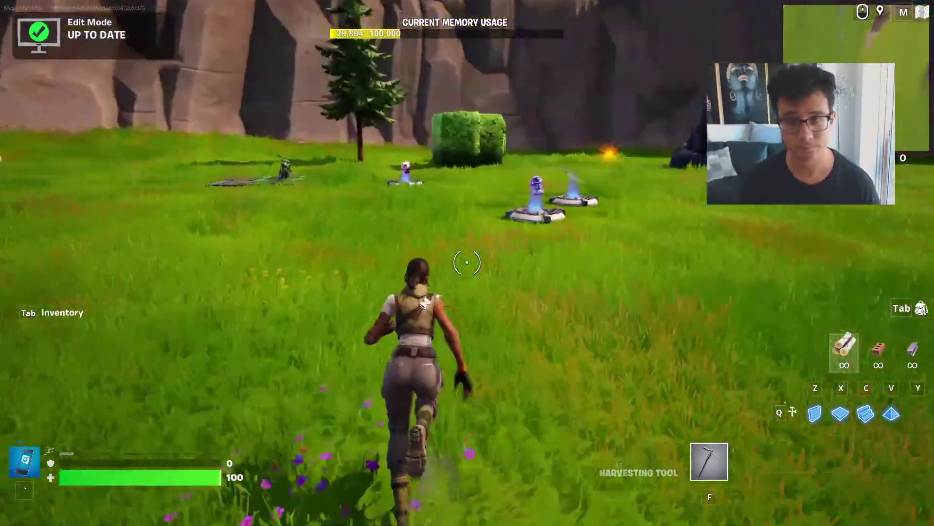
pyautogui.press('w')
pyautogui.click(467, 262)
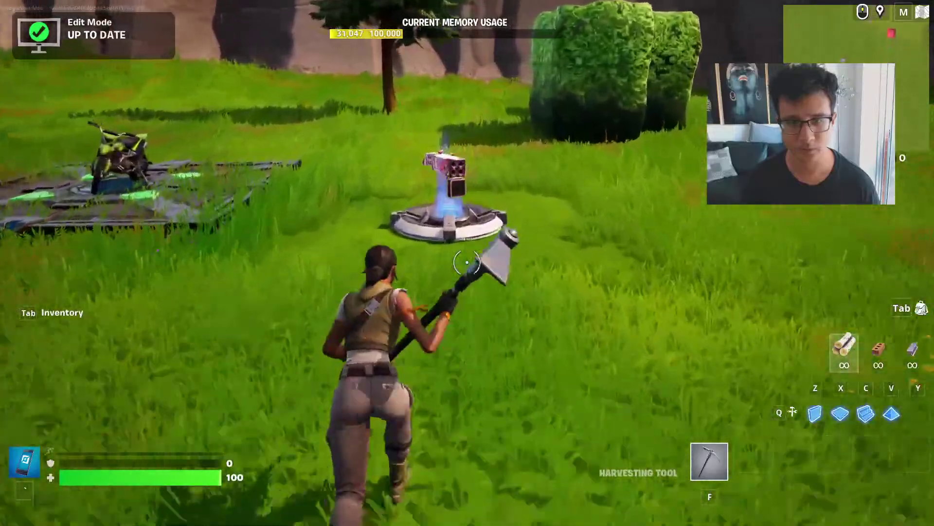
pyautogui.press('w')
pyautogui.press('e')
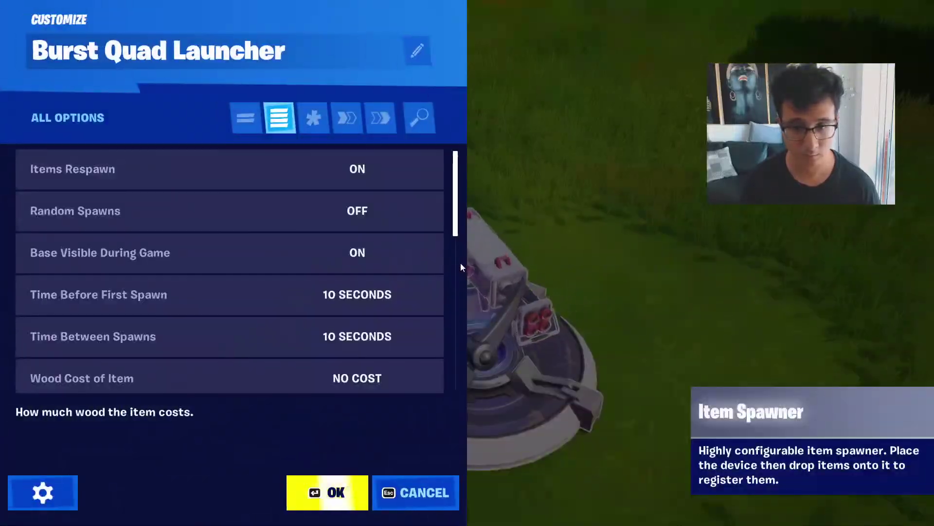
pyautogui.press('Escape')
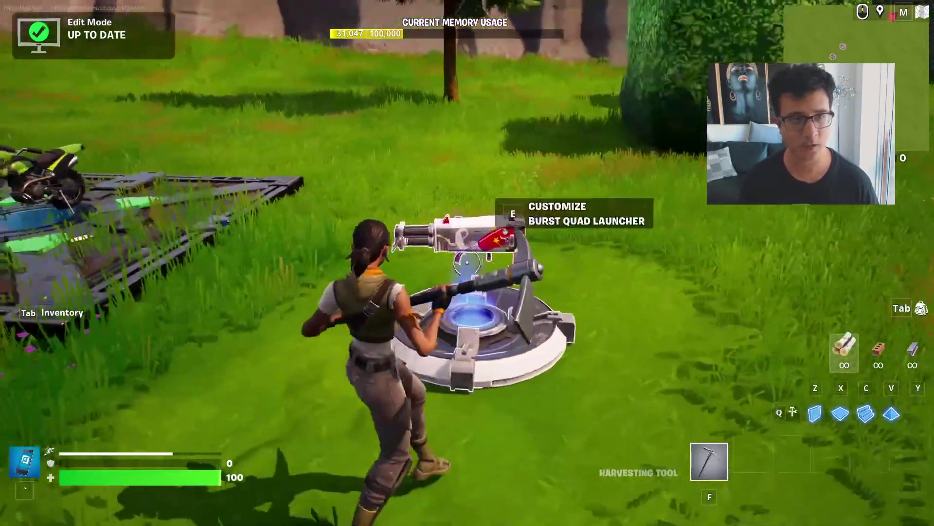
# Walk around the item spawners and dirt bike pad to inspect the surrounding props, returning to the Burst Quad Launcher
pyautogui.press('w')
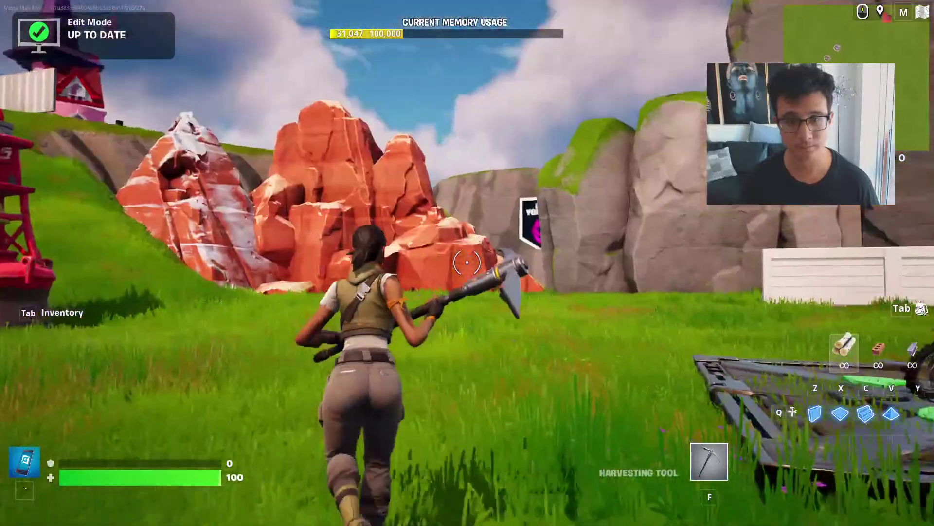
pyautogui.press('w')
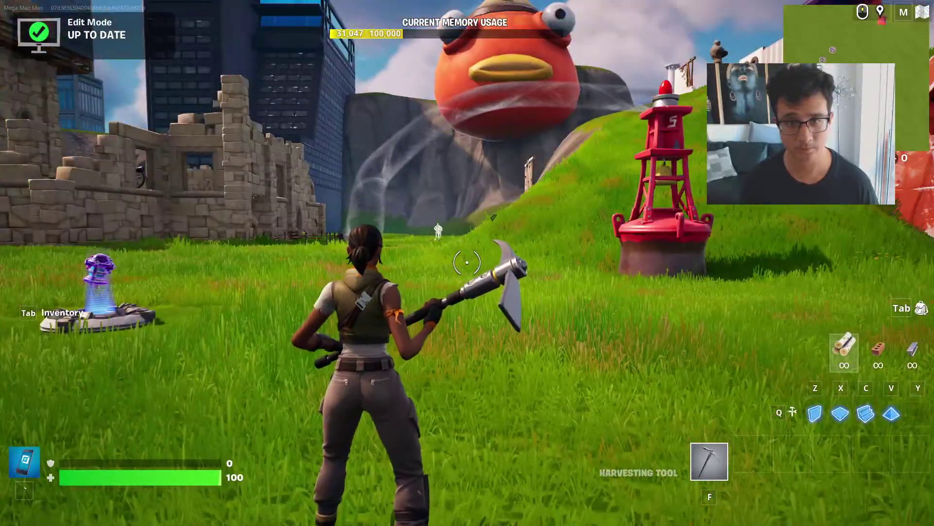
pyautogui.press('w')
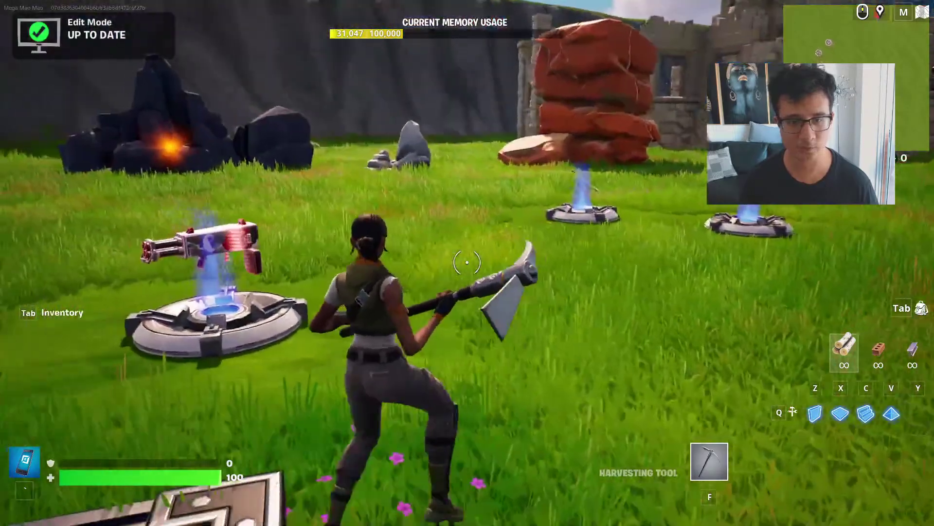
pyautogui.press('w')
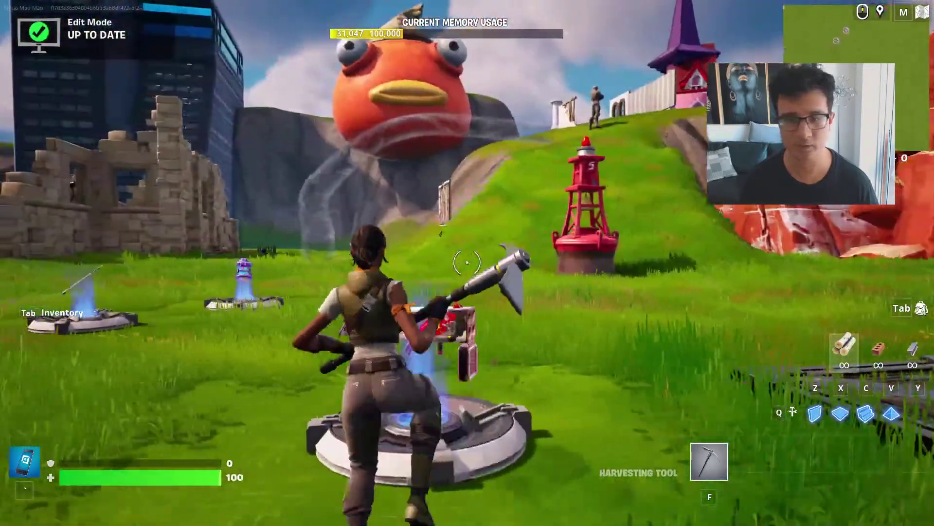
pyautogui.press('w')
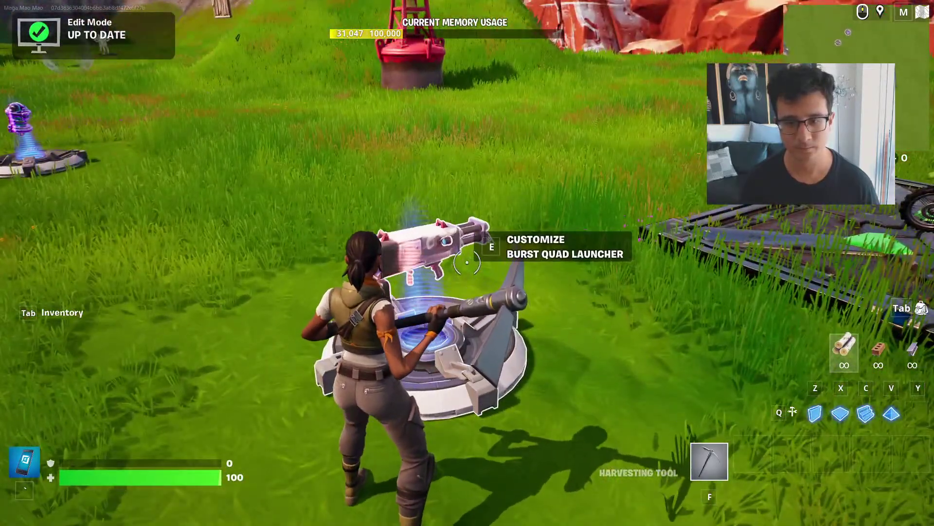
# Review all options and the modified options of the Burst Quad Launcher's item spawner, and cancel without changes
pyautogui.press('e')
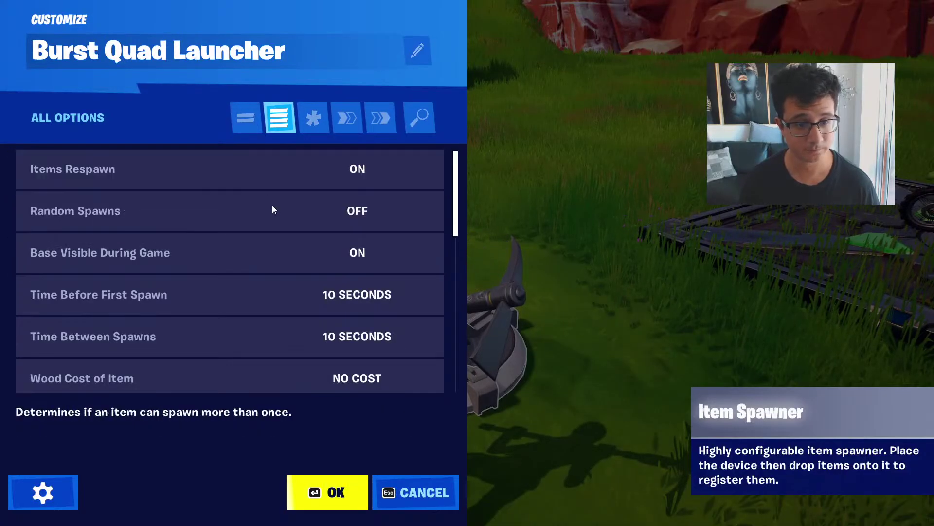
pyautogui.scroll(-2, 277, 244)
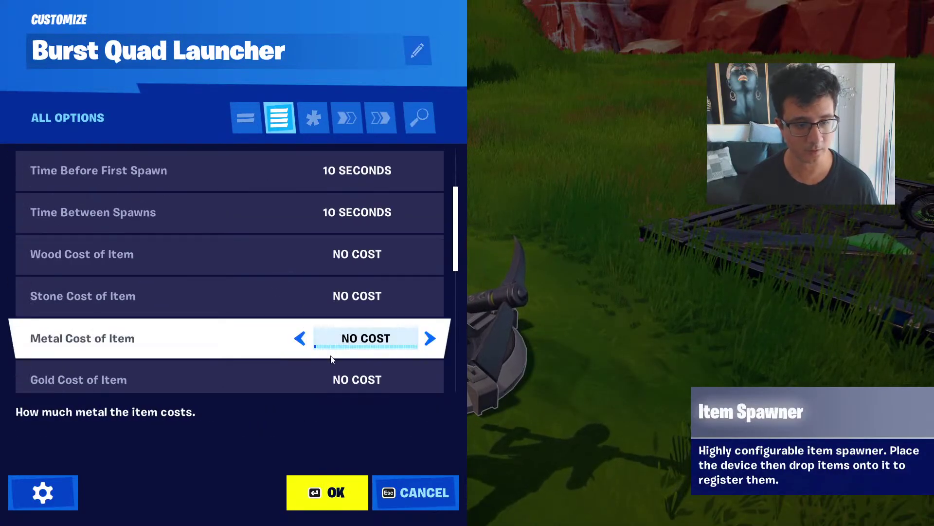
pyautogui.scroll(3, 280, 336)
pyautogui.click(313, 118)
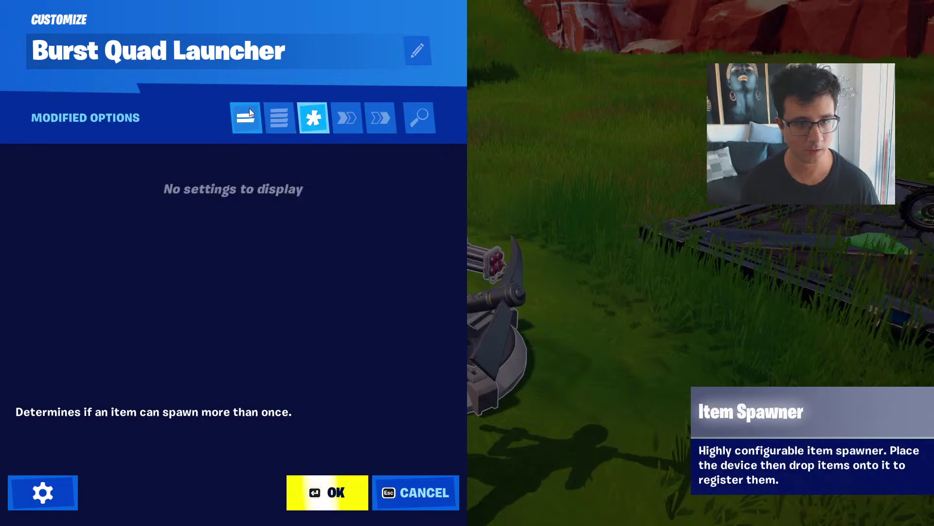
pyautogui.click(249, 108)
pyautogui.click(396, 479)
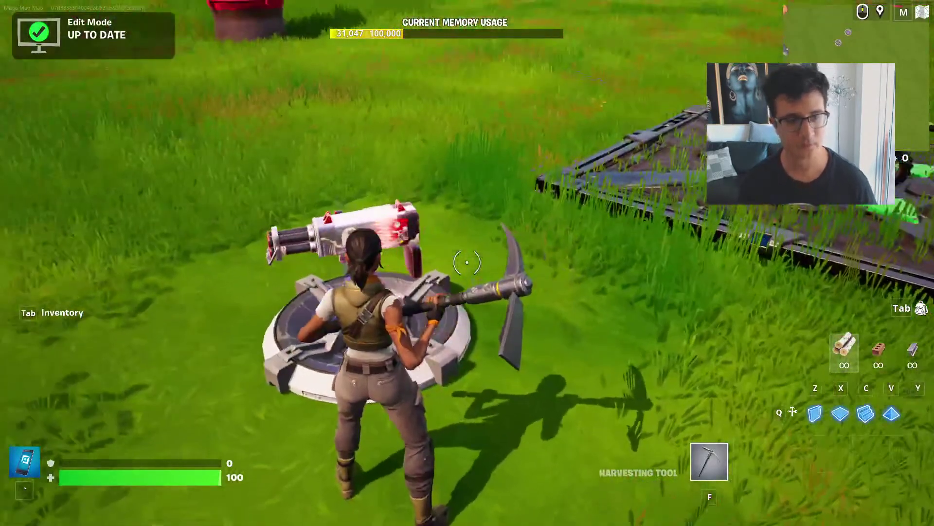
# Start the game from the Fortnite session, checking Unreal Editor briefly while it loads
pyautogui.press('Escape')
pyautogui.click(190, 336)
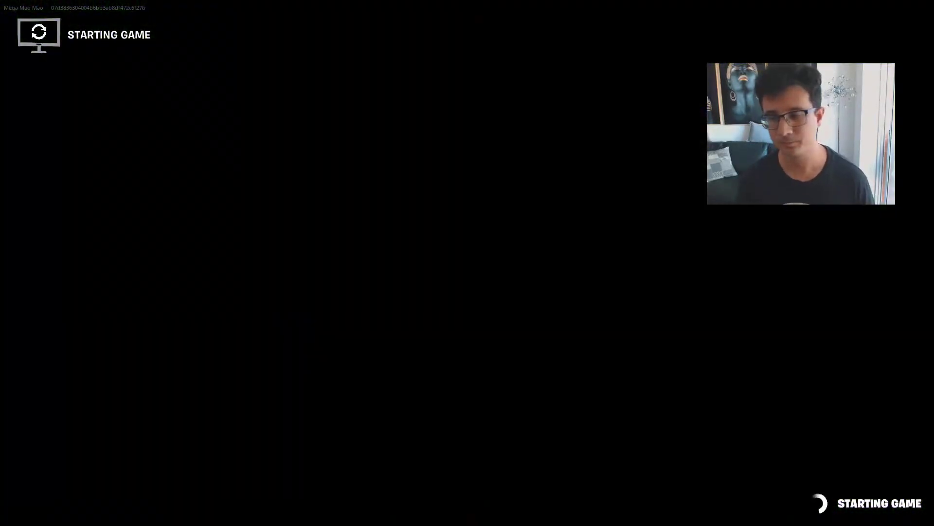
pyautogui.hotkey('alt', 'Tab')
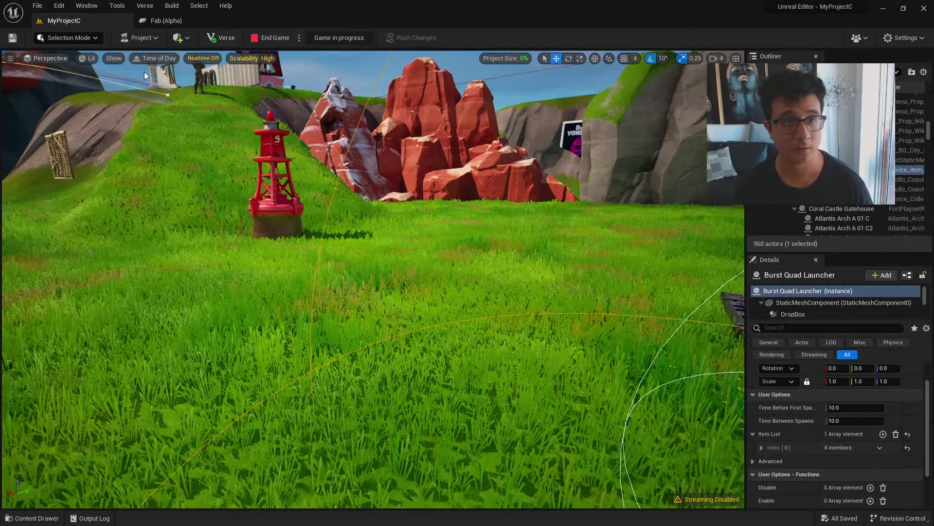
pyautogui.hotkey('alt', 'Tab')
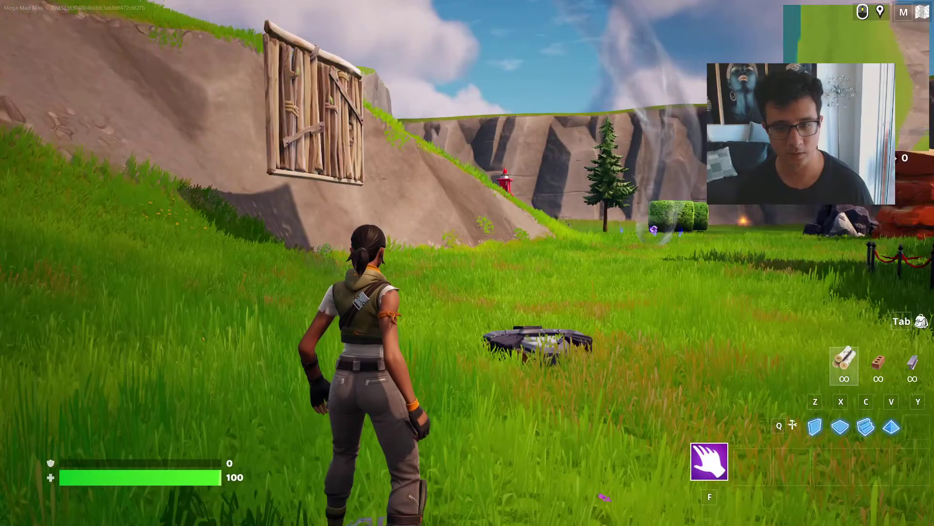
# Sprint to the item spawner beside the dirt bike, pick up the Burst Quad Launcher and equip it
pyautogui.press('w')
pyautogui.press('shift')
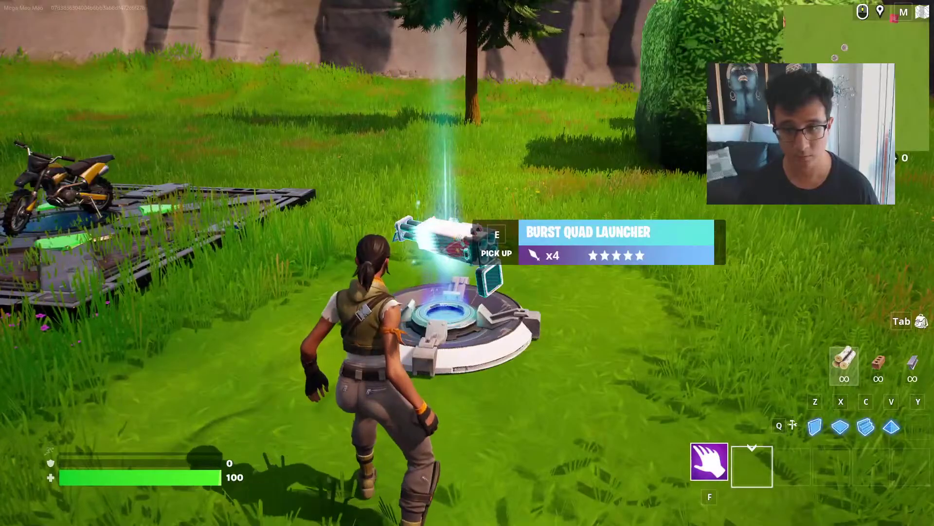
pyautogui.press('e')
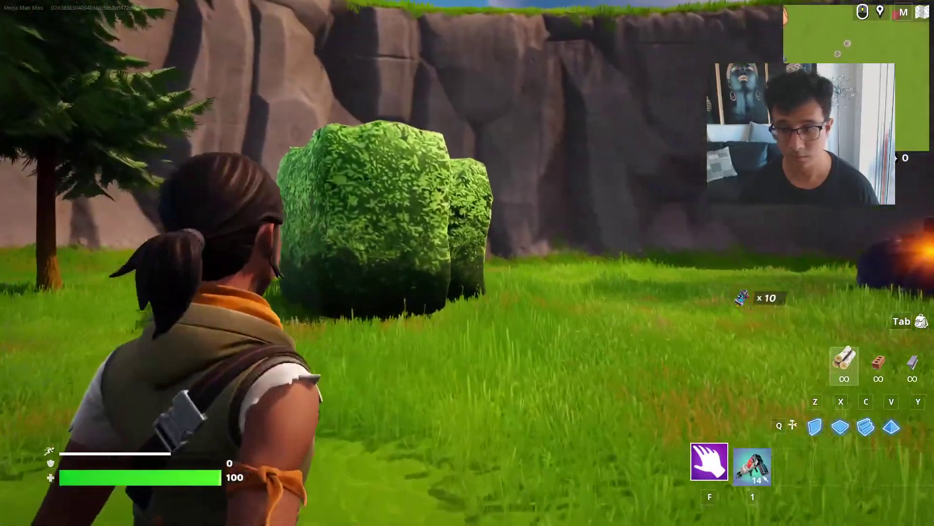
pyautogui.press('1')
pyautogui.press('f')
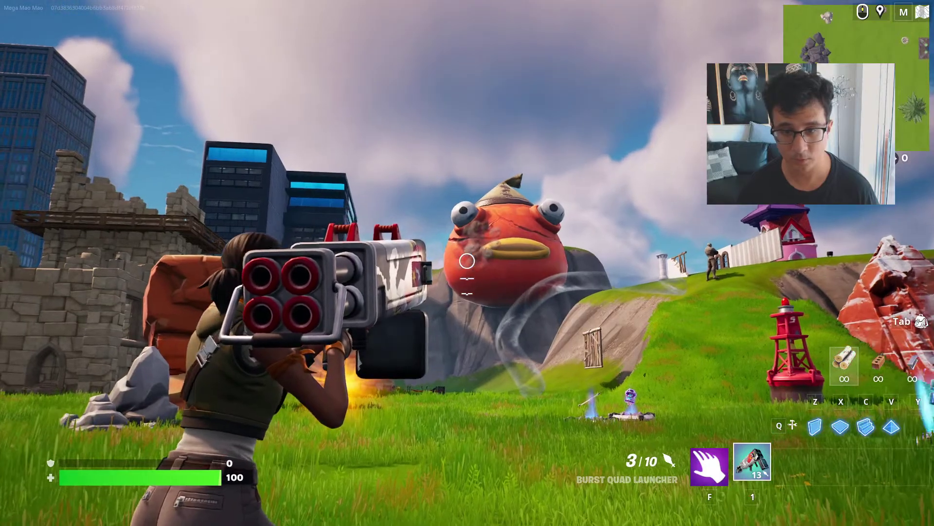
# Fire the Burst Quad Launcher at the giant fish head, the castle ruins and the red buoy to test the weapon
pyautogui.press('w')
pyautogui.click(468, 261)
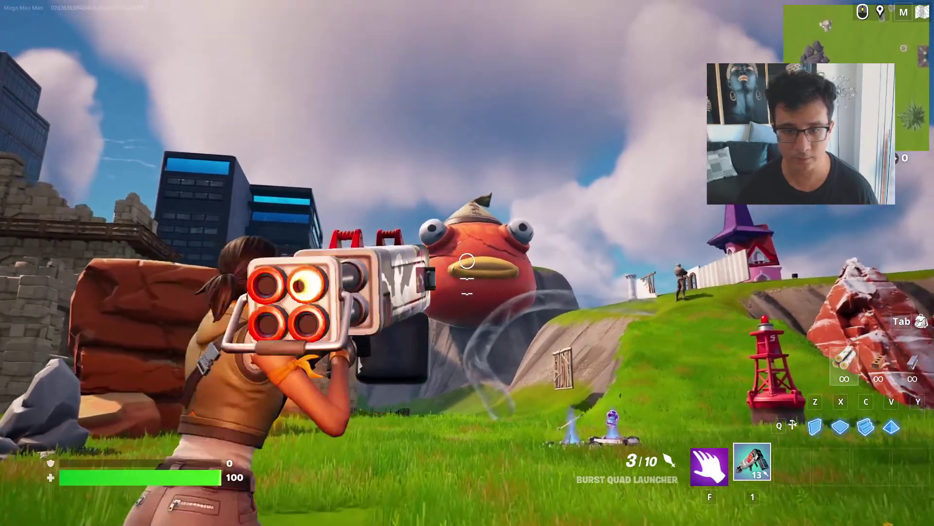
pyautogui.click(467, 261)
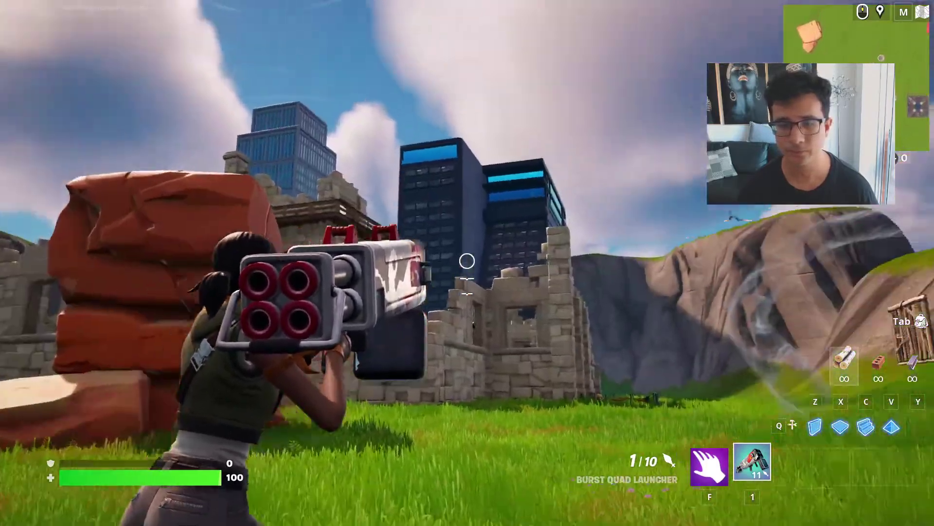
pyautogui.click(467, 261)
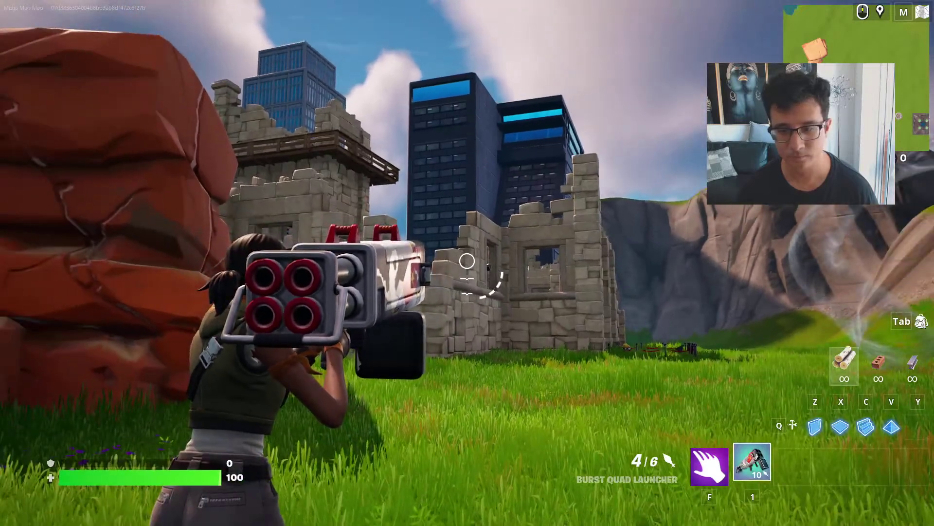
pyautogui.click(468, 261)
pyautogui.press('w')
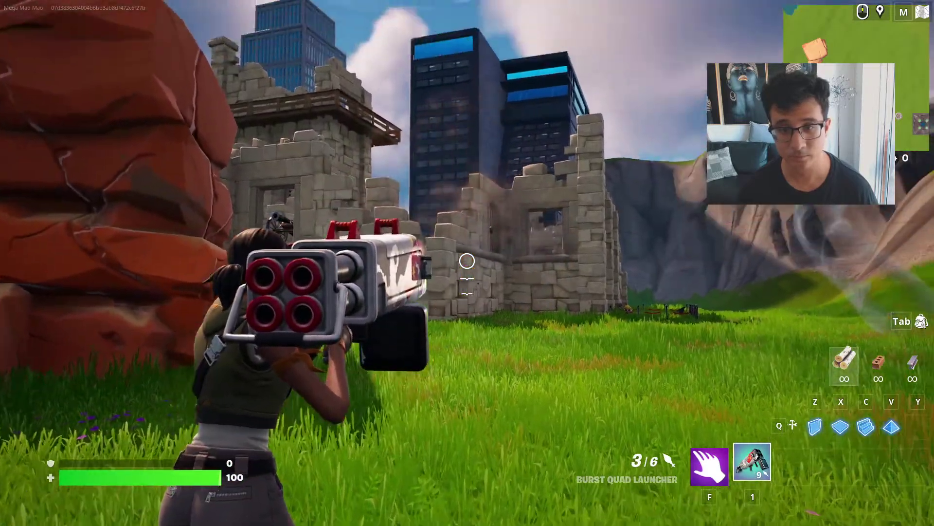
pyautogui.click(467, 261)
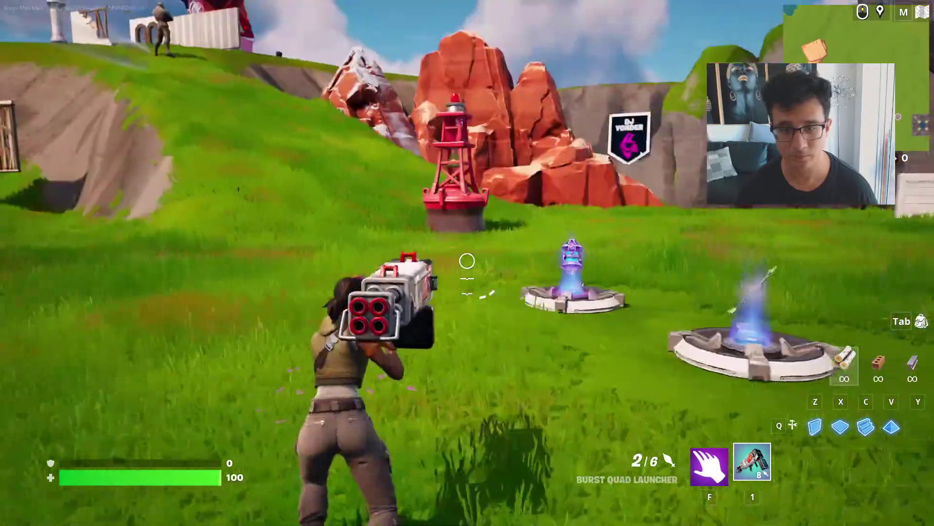
pyautogui.press('w')
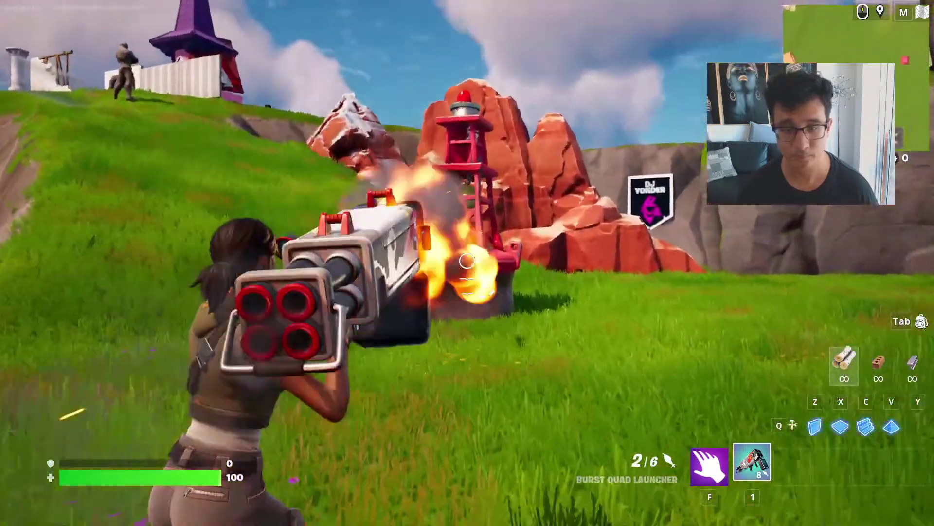
# Fire the remaining loaded Burst Quad Launcher rockets at the red buoy up close, re-equip the launcher and aim at the red rocks
pyautogui.click(466, 262)
pyautogui.press('w')
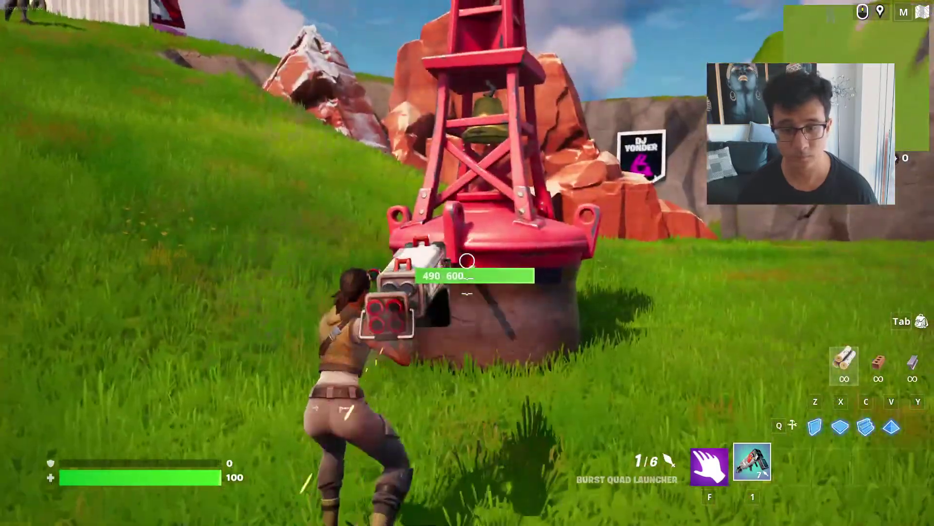
pyautogui.click(467, 261)
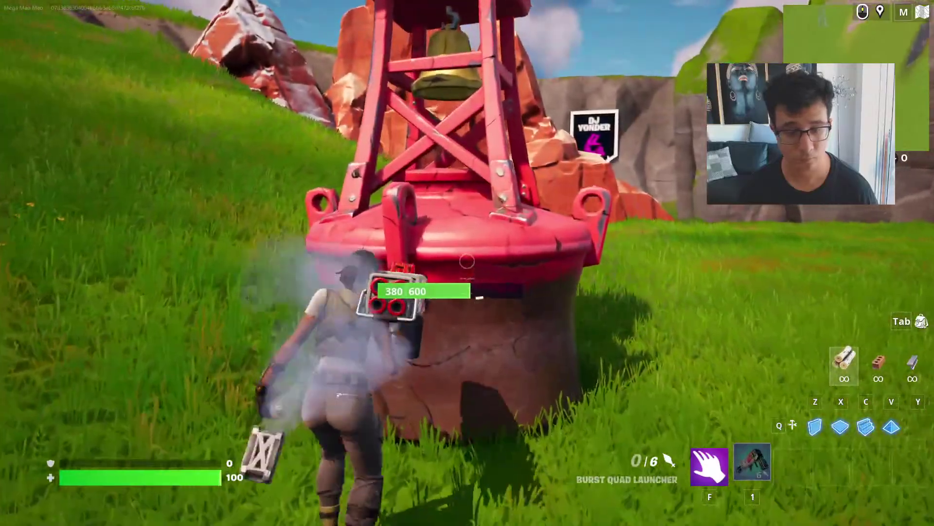
pyautogui.rightClick(467, 261)
pyautogui.press('f')
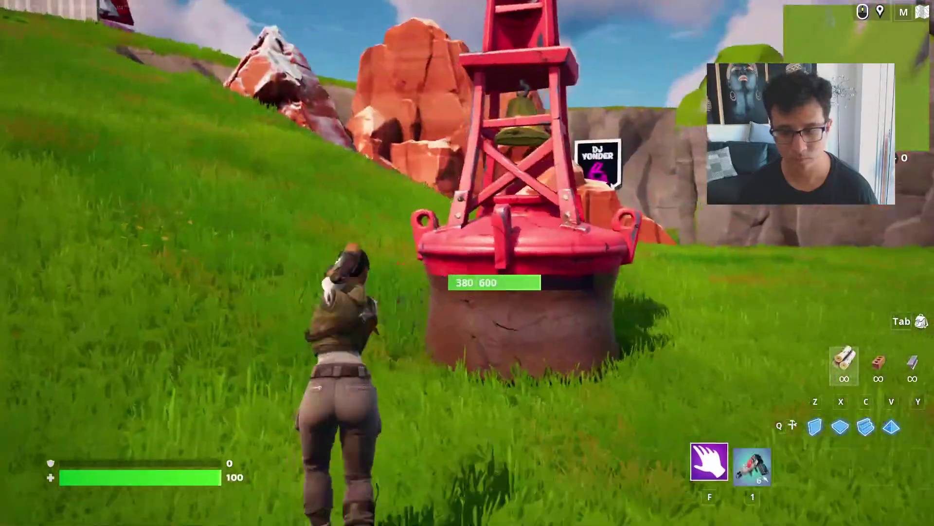
pyautogui.press('w')
pyautogui.press('1')
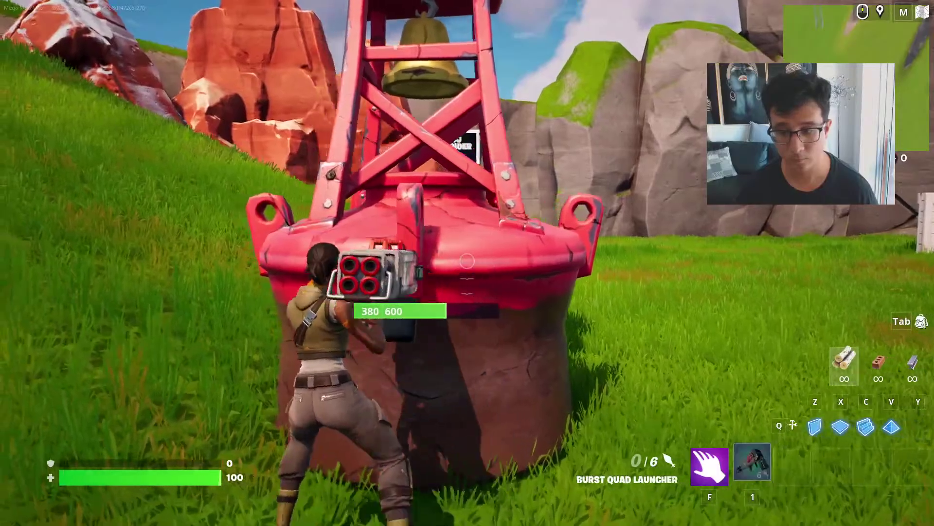
pyautogui.press('s')
pyautogui.rightClick(467, 262)
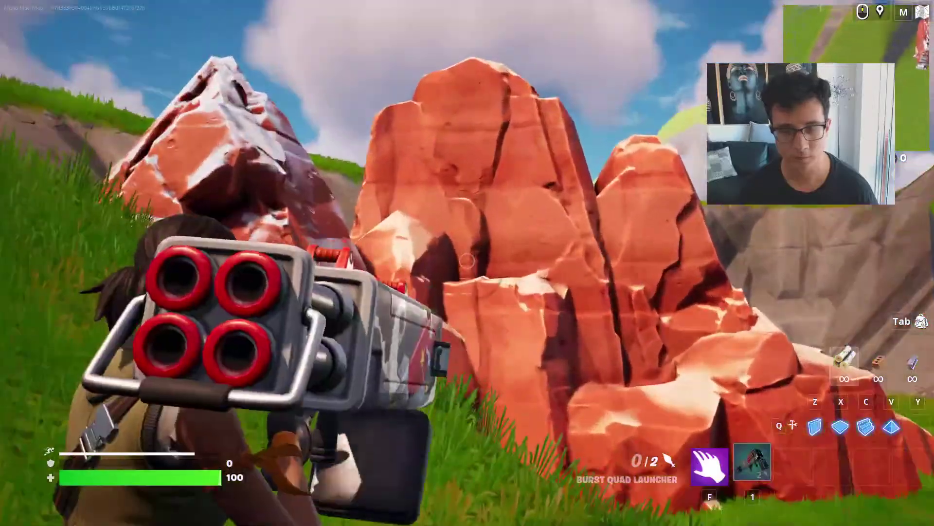
# Run across the grassy hill to the pink castle tower, look around inside it and go back out
pyautogui.press('w')
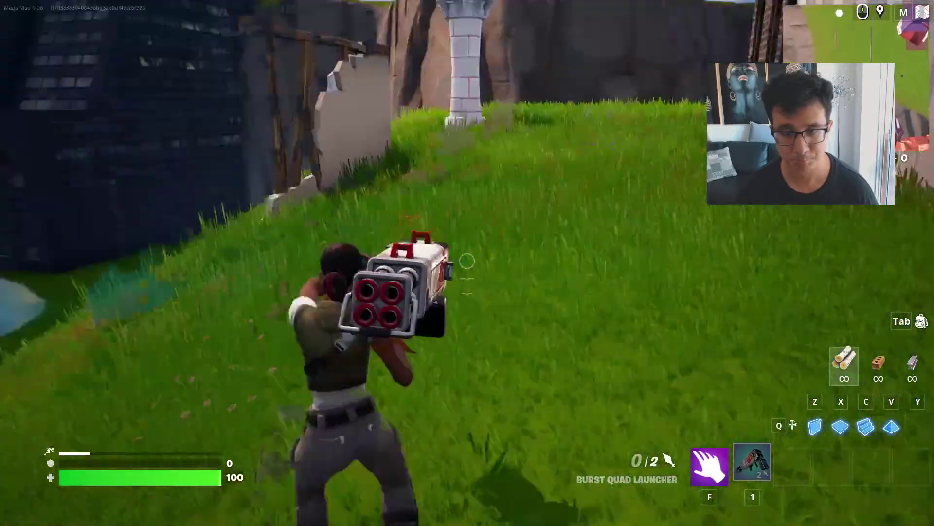
pyautogui.press('w')
pyautogui.press('w')
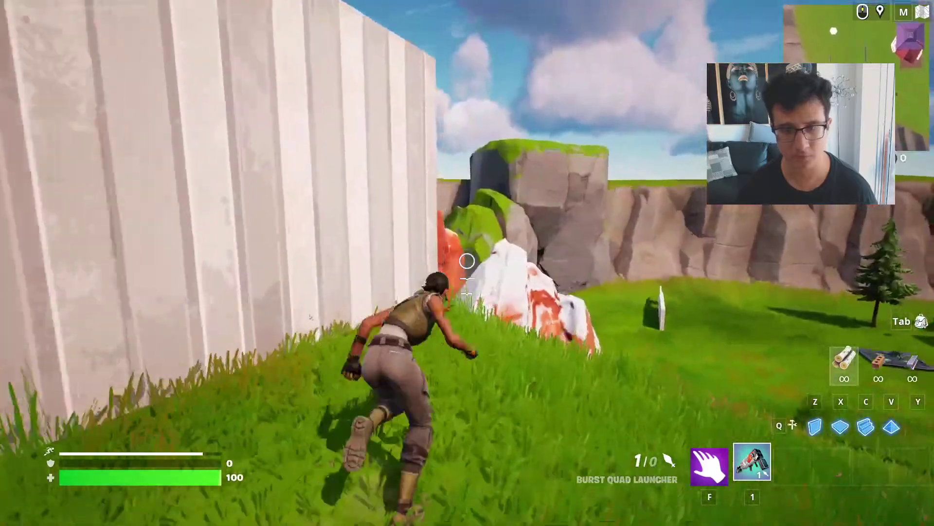
pyautogui.press('w')
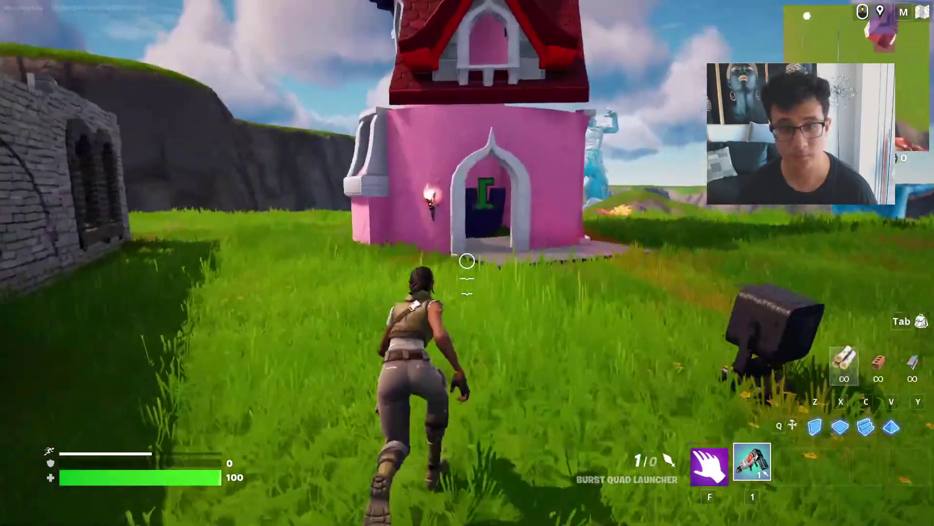
pyautogui.press('w')
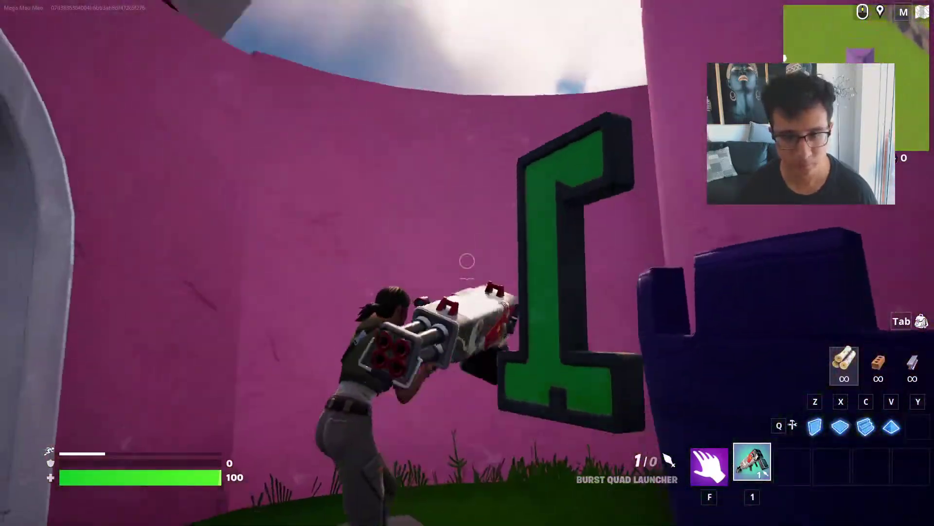
pyautogui.press('s')
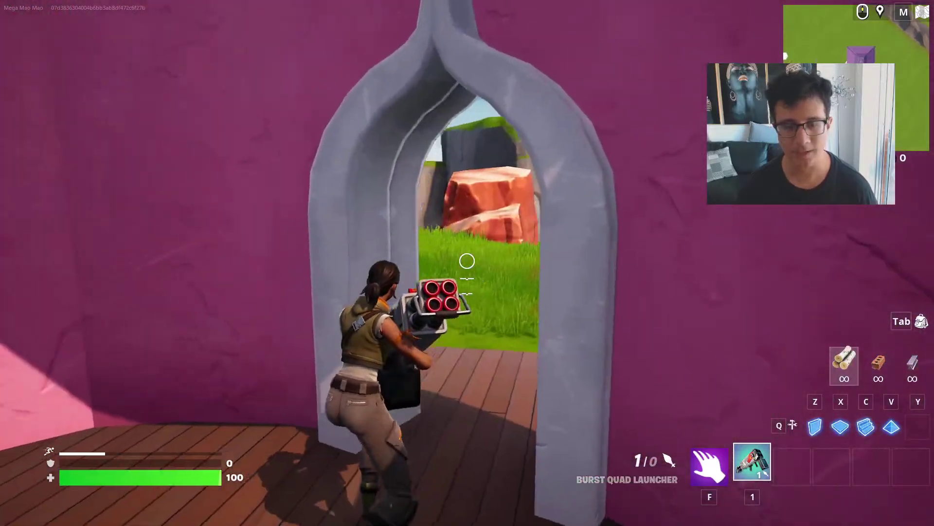
pyautogui.press('w')
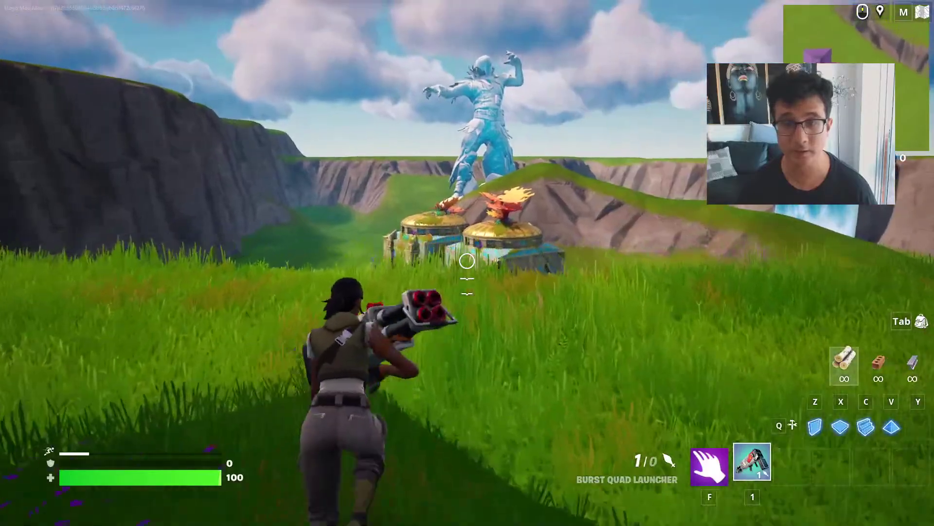
# Cross the meadow to the coral castle and explore its outer walls, staircases and interior
pyautogui.press('space')
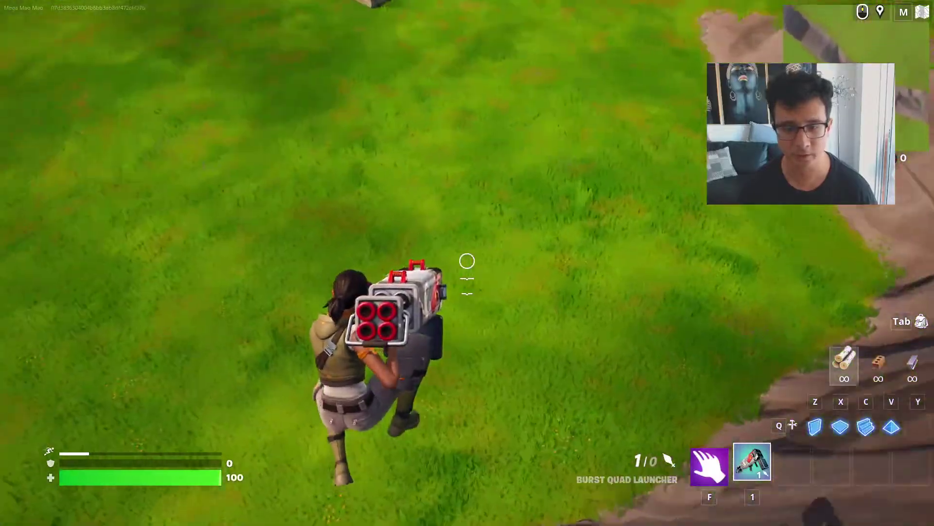
pyautogui.press('w')
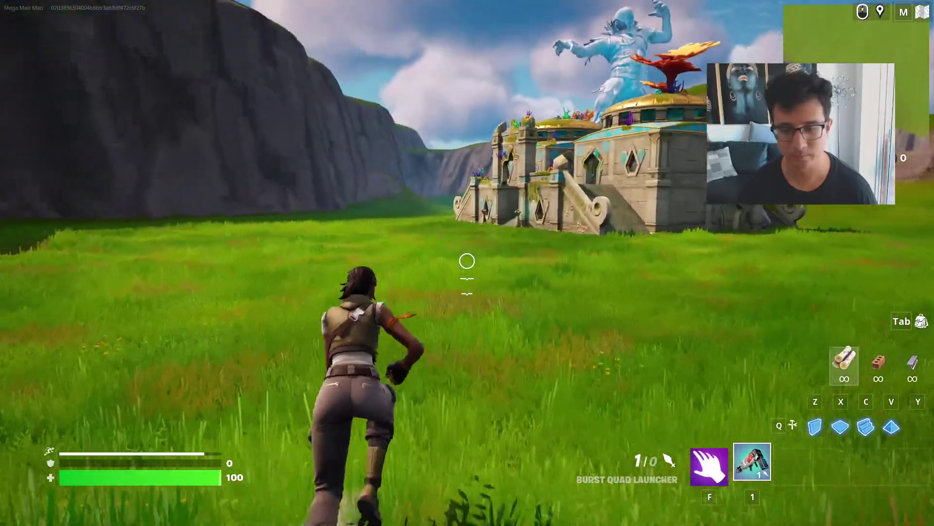
pyautogui.press('w')
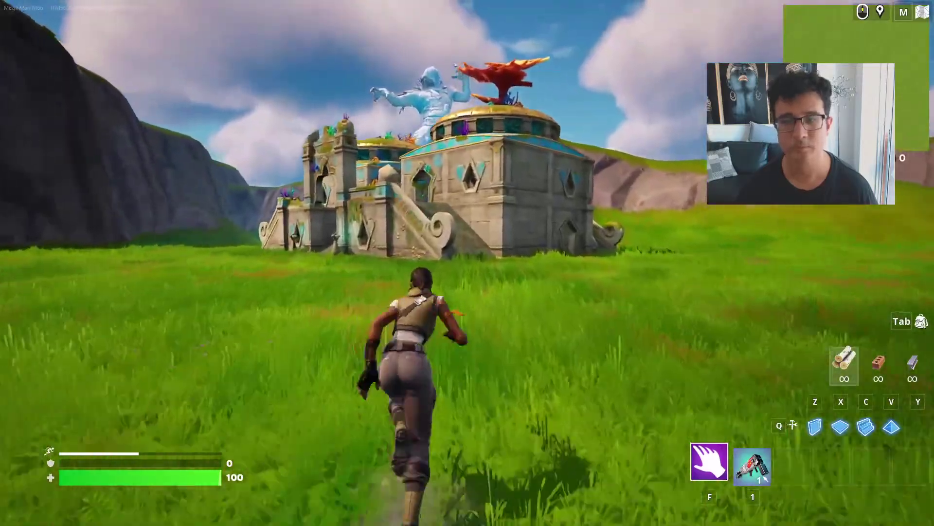
pyautogui.press('w')
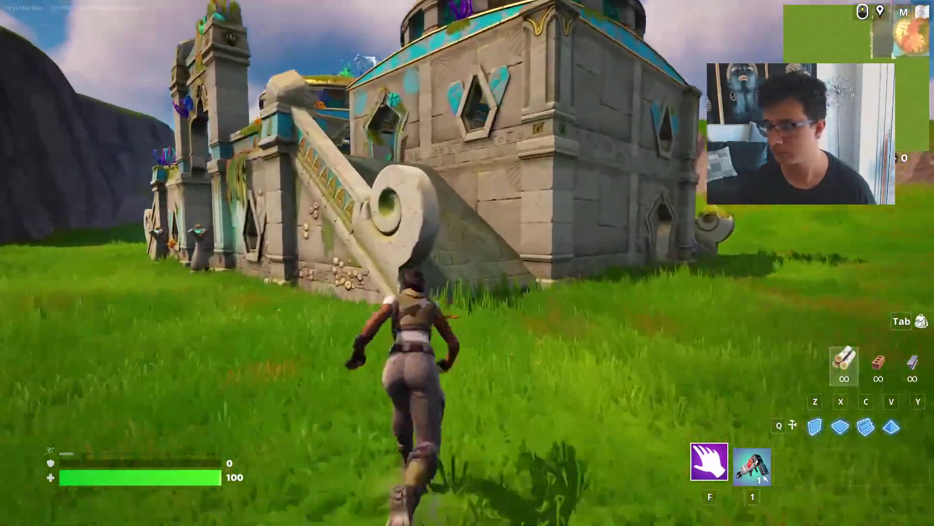
pyautogui.press('w')
pyautogui.press('space')
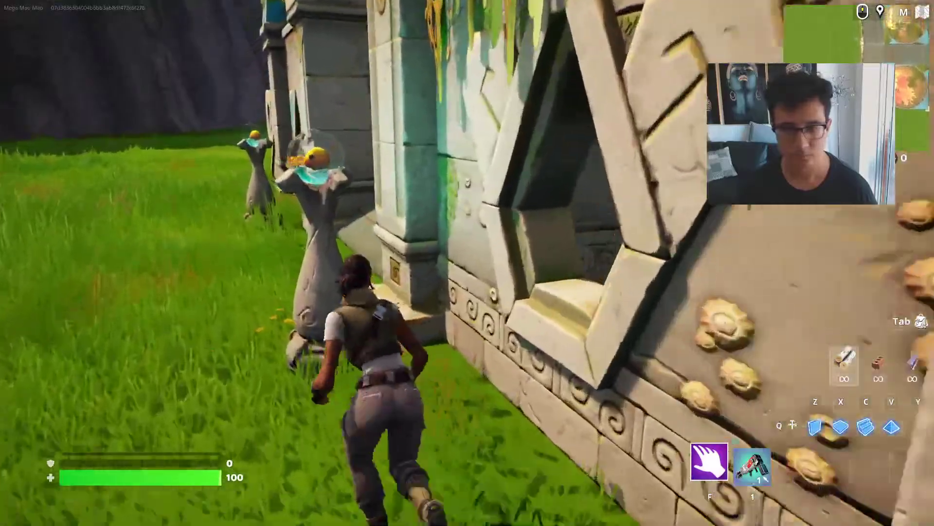
pyautogui.press('w')
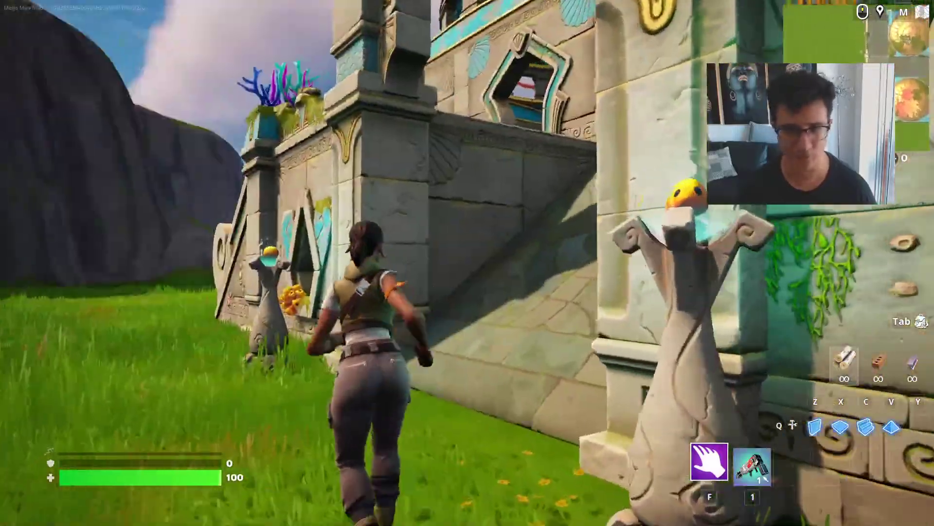
pyautogui.press('w')
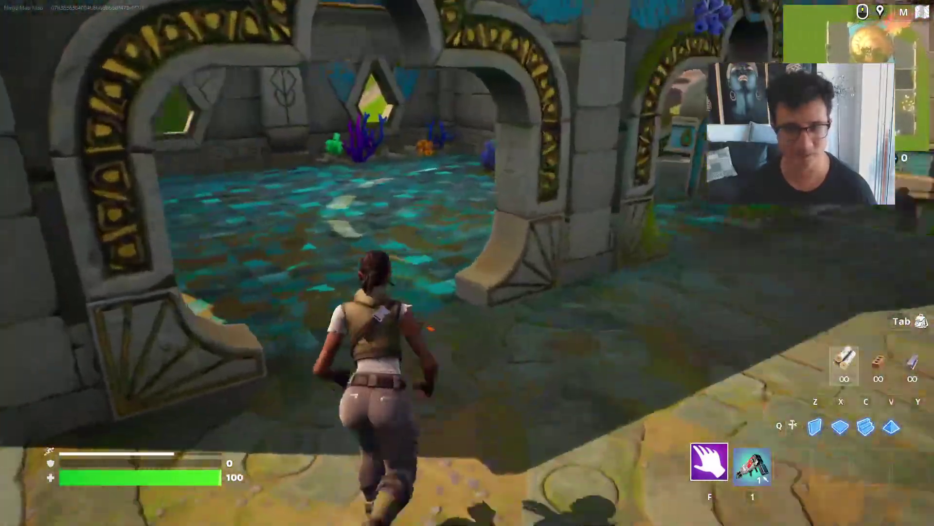
pyautogui.press('w')
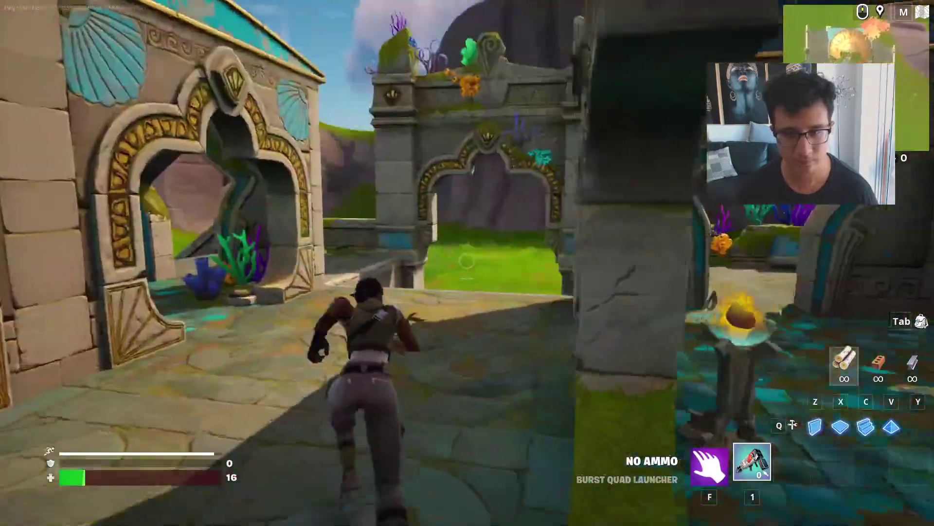
# Leave the coral castle, run toward the ice statue and try to fire the Burst Quad Launcher at it
pyautogui.press('w')
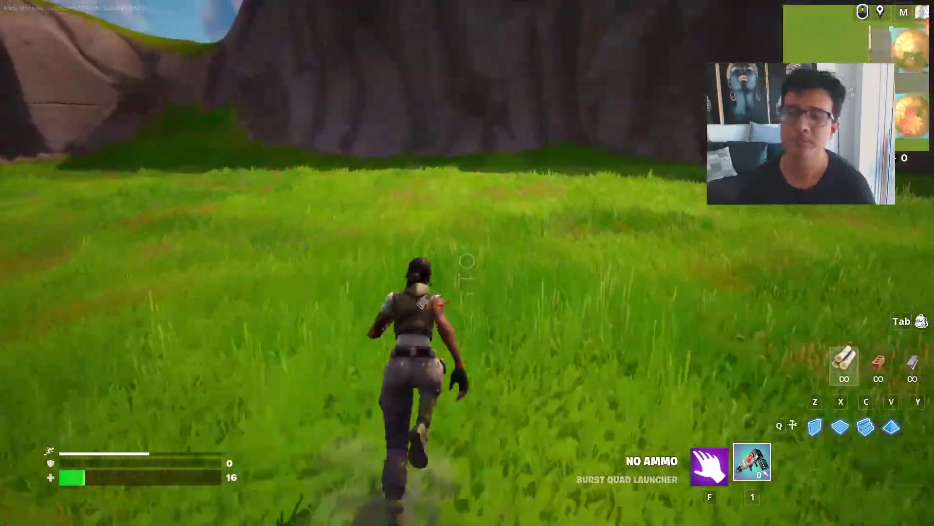
pyautogui.press('w')
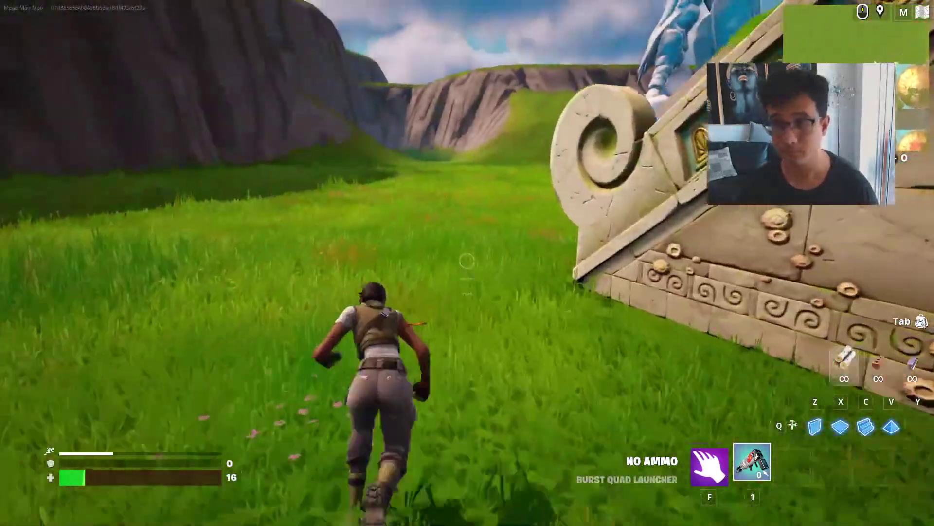
pyautogui.press('w')
pyautogui.press('e')
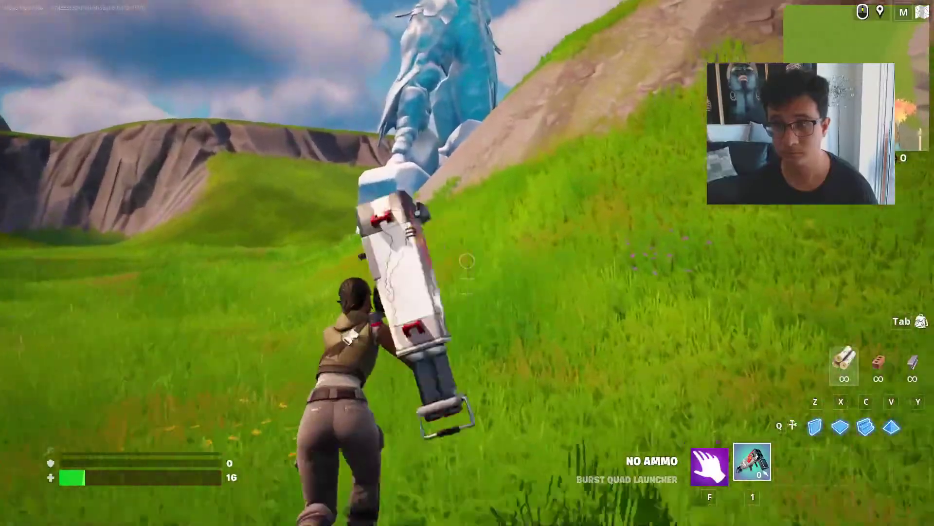
pyautogui.press('w')
pyautogui.click(466, 261)
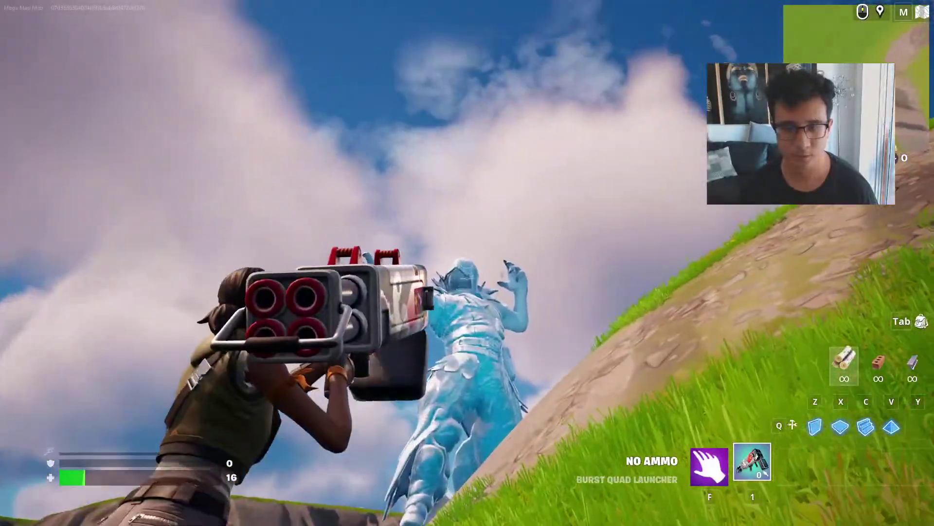
pyautogui.click(467, 260)
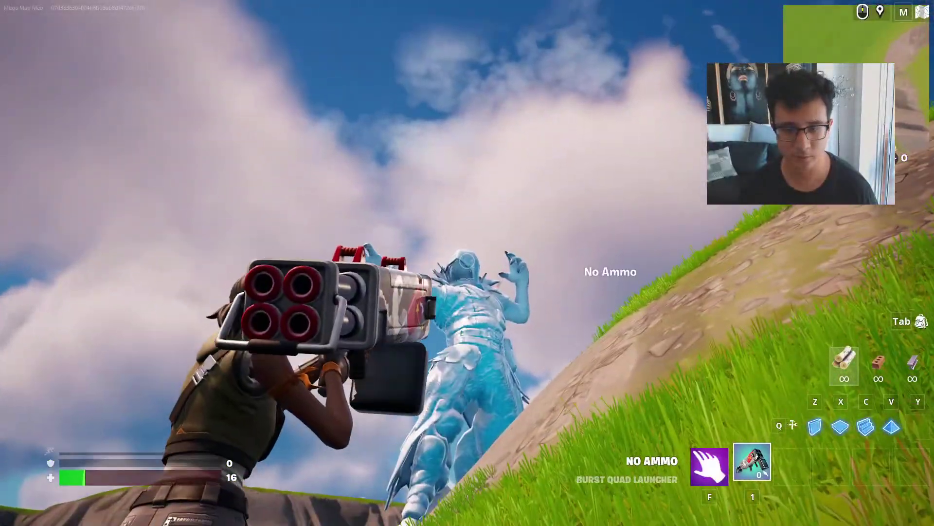
# Put the launcher away and walk up to the base of the giant ice statue to inspect it
pyautogui.press('w')
pyautogui.press('f')
pyautogui.press('shift')
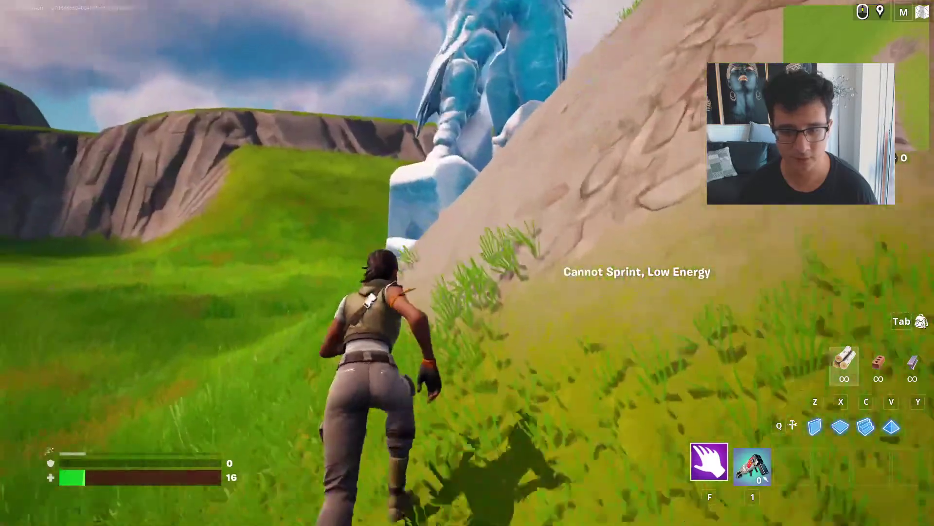
pyautogui.press('w')
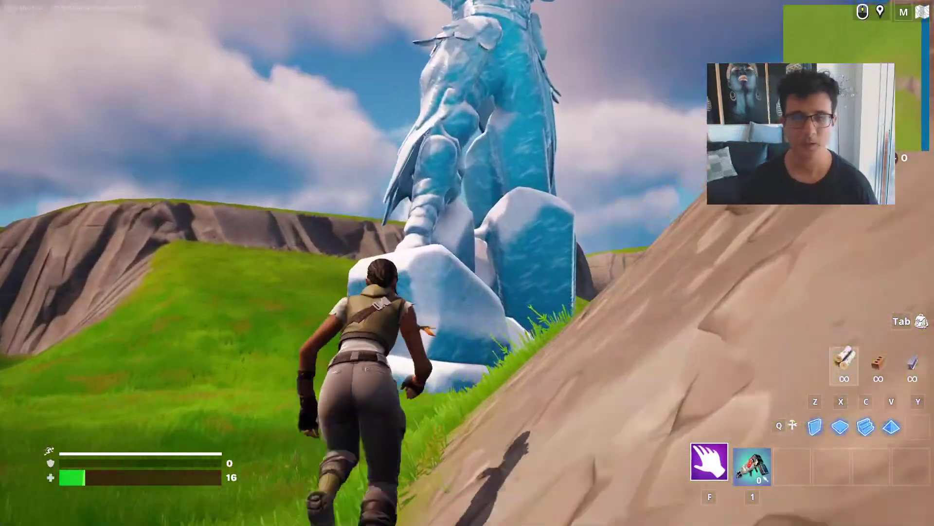
pyautogui.press('w')
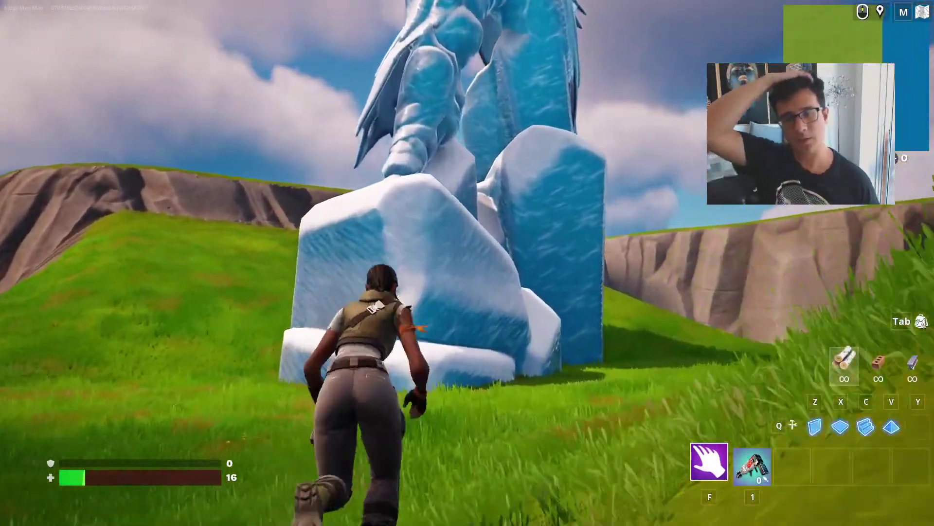
pyautogui.press('w')
# End the running game from Unreal Editor and leave the Fortnite session
pyautogui.hotkey('alt', 'Tab')
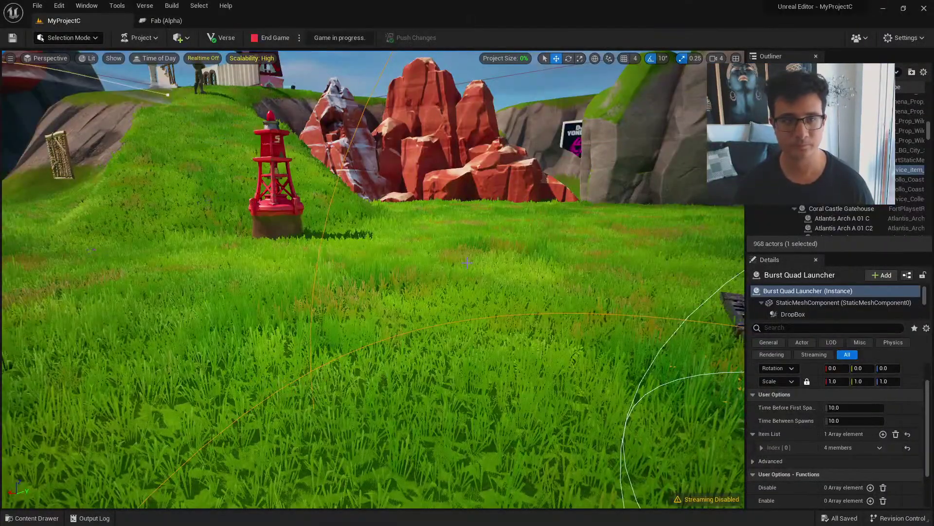
pyautogui.click(286, 36)
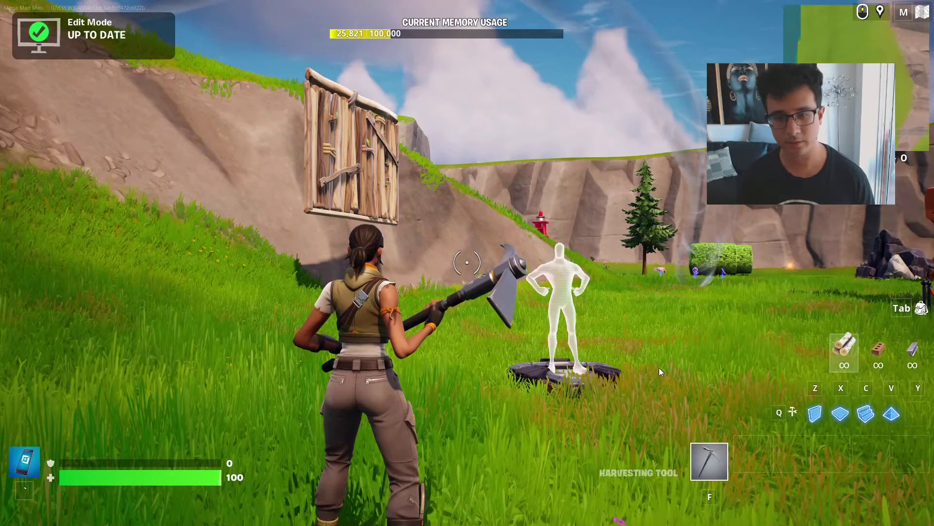
pyautogui.press('Escape')
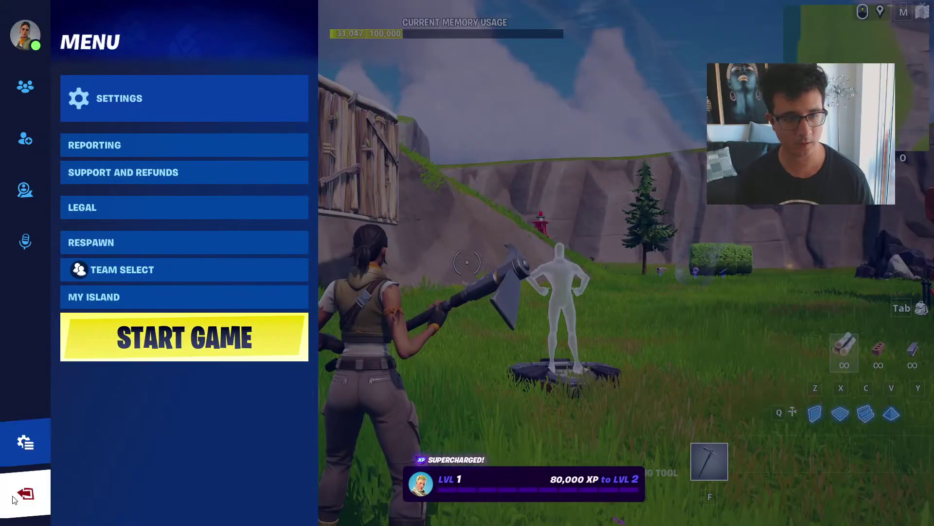
pyautogui.press('Escape')
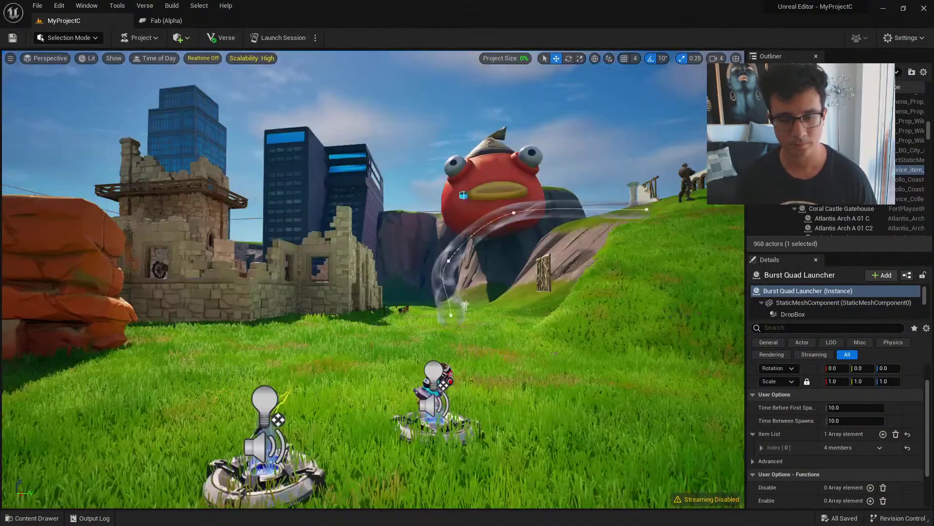
# Survey the decorated island in the editor viewport, turn on realtime rendering, and switch to the Fortnite Creative glossary in the browser
pyautogui.moveTo(463, 230); pyautogui.dragTo(419, 236, button='right')
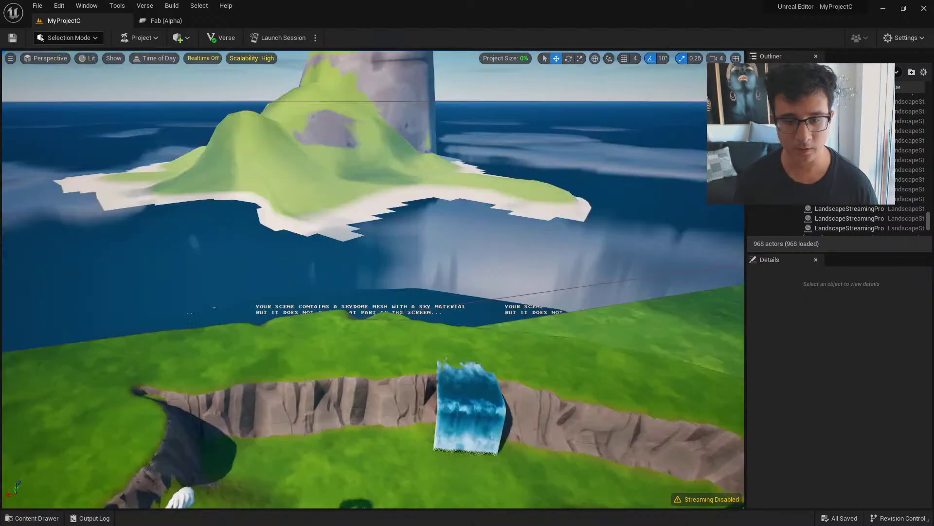
pyautogui.moveTo(363, 286); pyautogui.dragTo(370, 310, button='right')
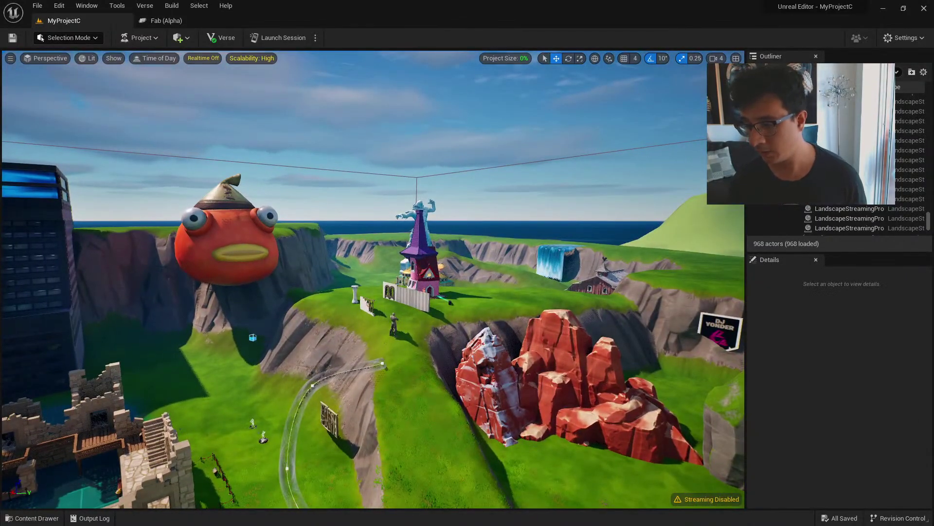
pyautogui.hotkey('ctrl', 'r')
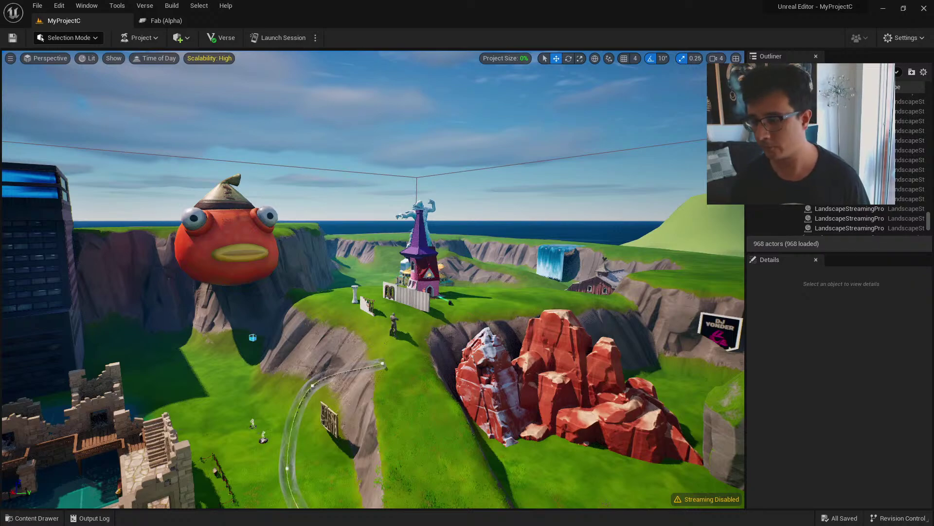
pyautogui.hotkey('alt', 'Tab')
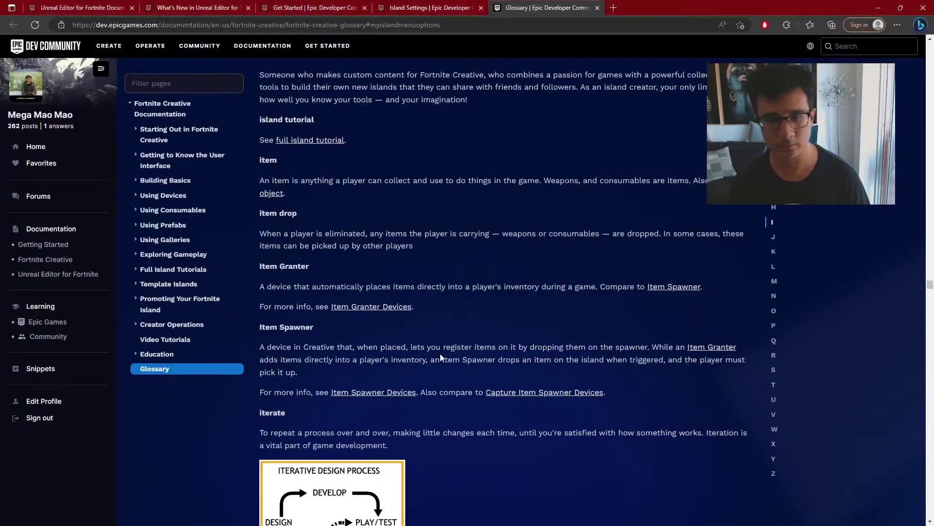
# Browse the glossary and Get Started documentation, and open the Island Settings page in a new browser tab
pyautogui.scroll(15, 434, 356)
pyautogui.scroll(5, 433, 350)
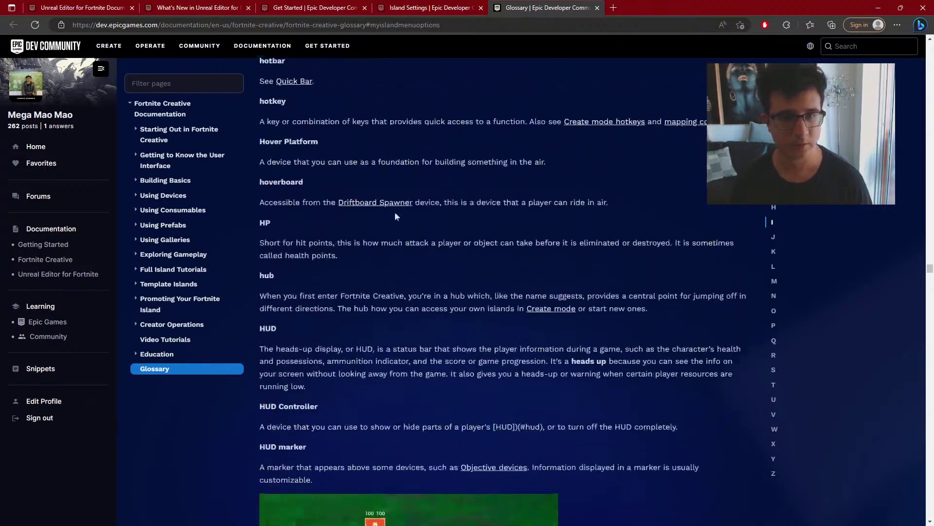
pyautogui.click(439, 6)
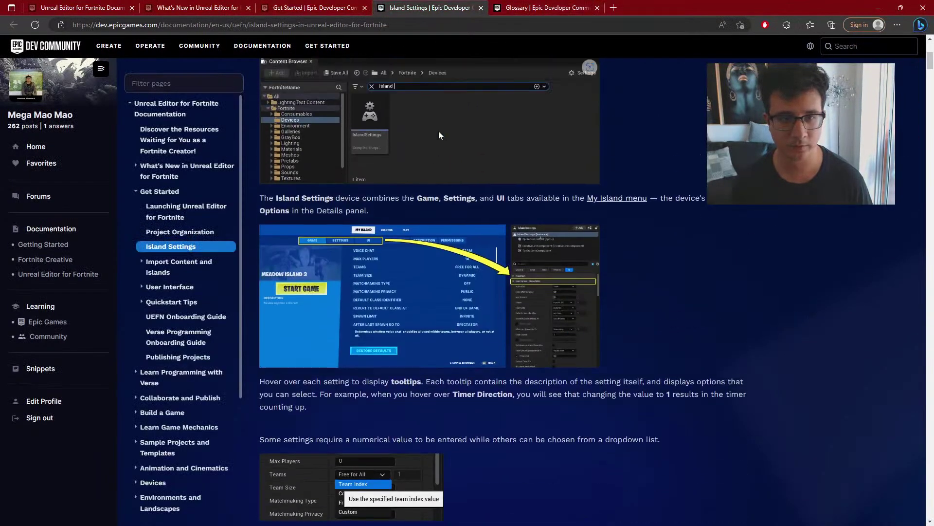
pyautogui.click(322, 6)
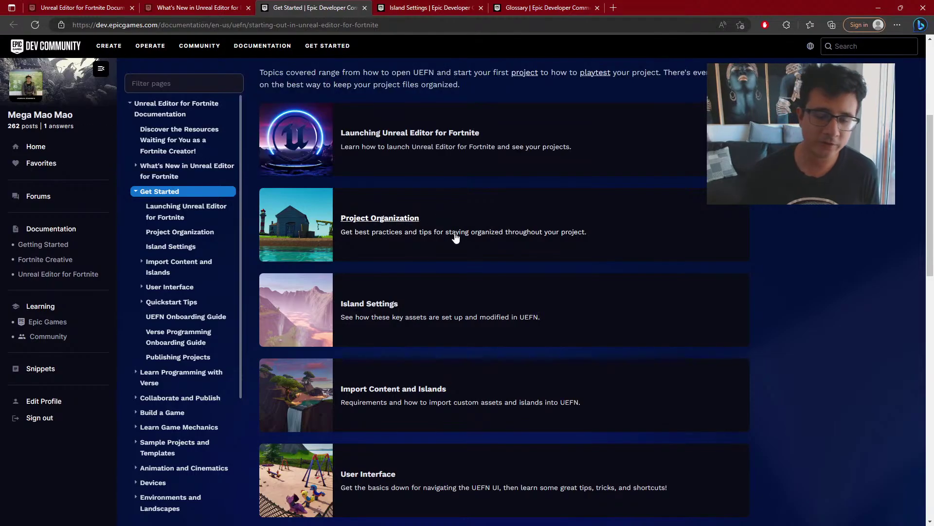
pyautogui.scroll(5, 456, 235)
pyautogui.scroll(-5, 492, 216)
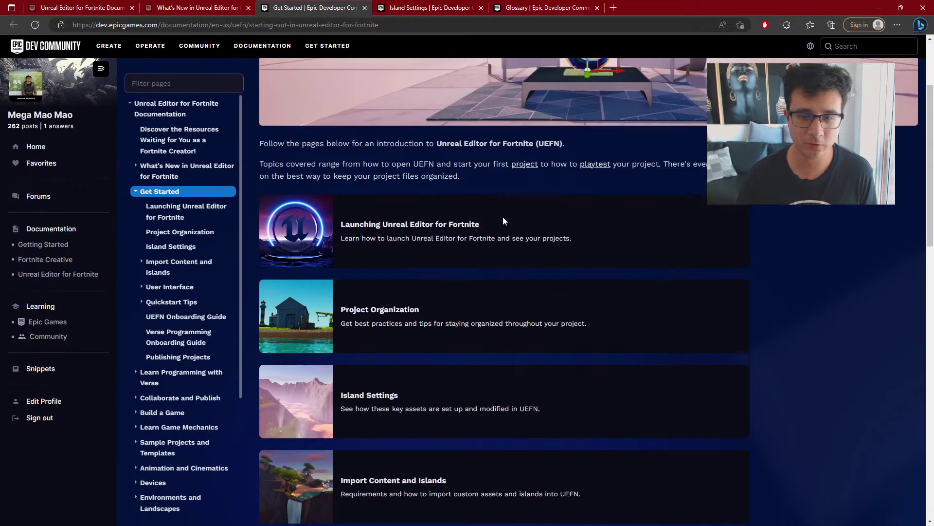
pyautogui.scroll(-2, 426, 278)
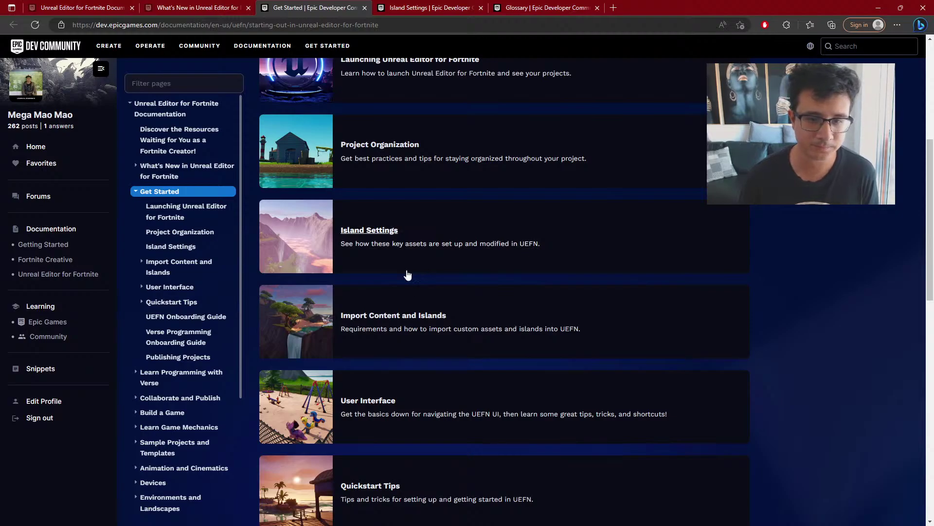
pyautogui.middleClick(373, 242)
pyautogui.click(648, 8)
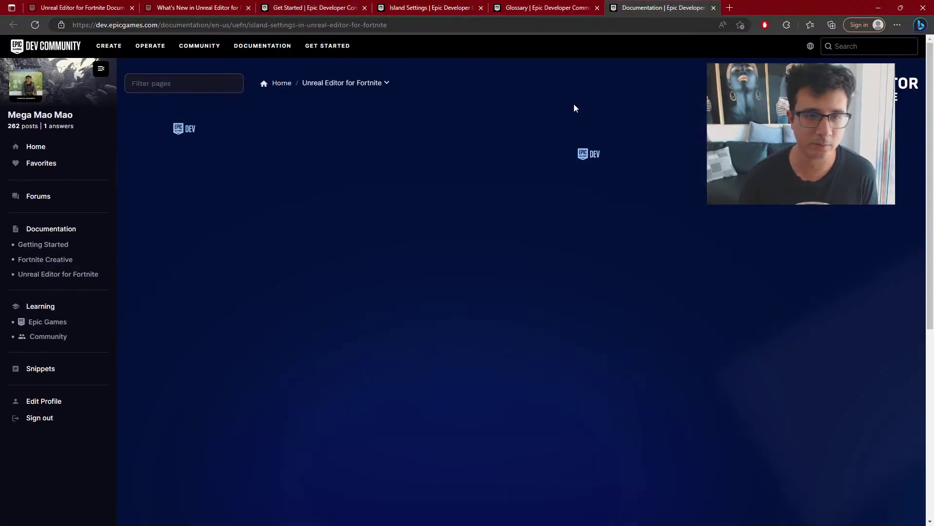
pyautogui.scroll(-3, 382, 239)
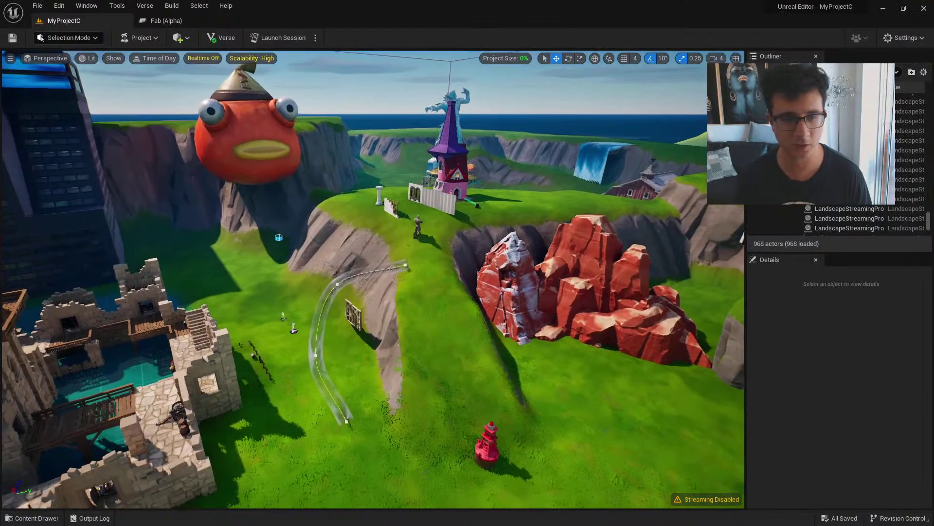
# Switch to Unreal Editor, try placing an Island Settings device from the Fortnite Devices folder on the grass, and delete that duplicate
pyautogui.hotkey('ctrl', 'space')
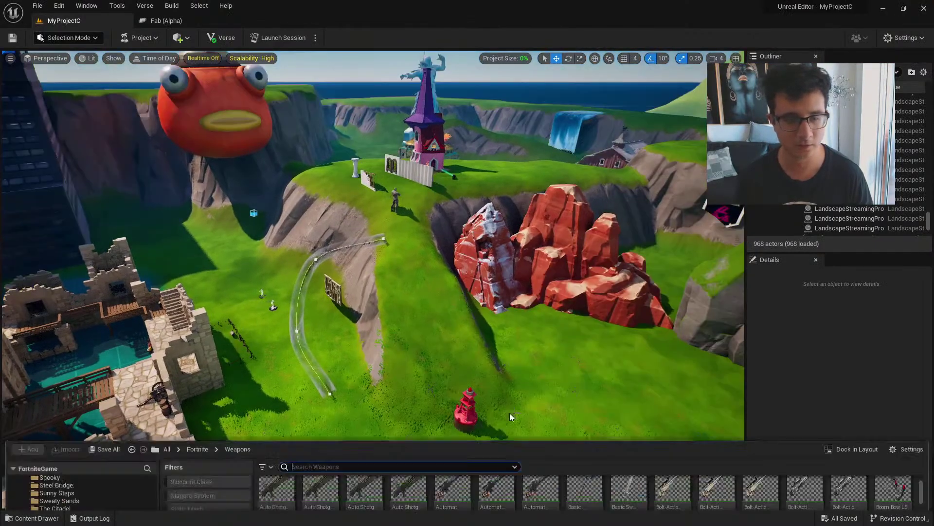
pyautogui.scroll(15, 151, 488)
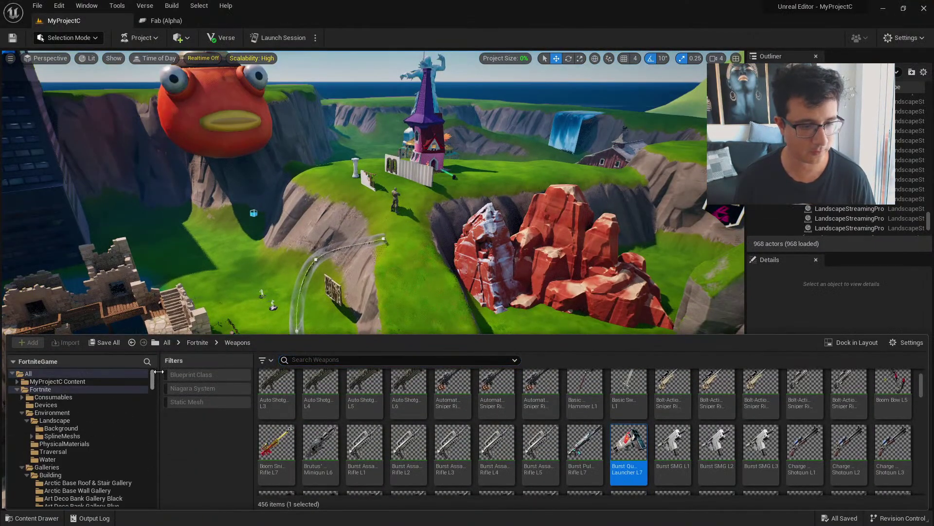
pyautogui.click(48, 405)
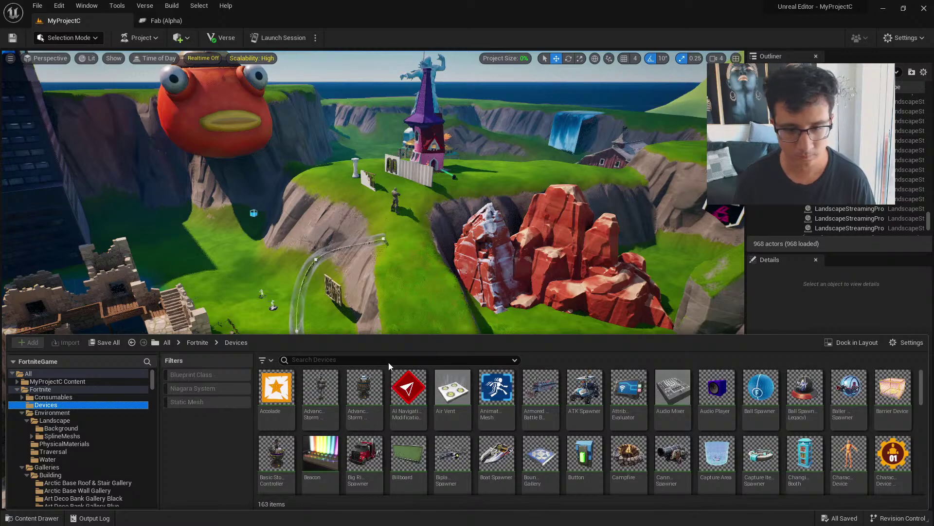
pyautogui.click(383, 363)
pyautogui.write('isl')
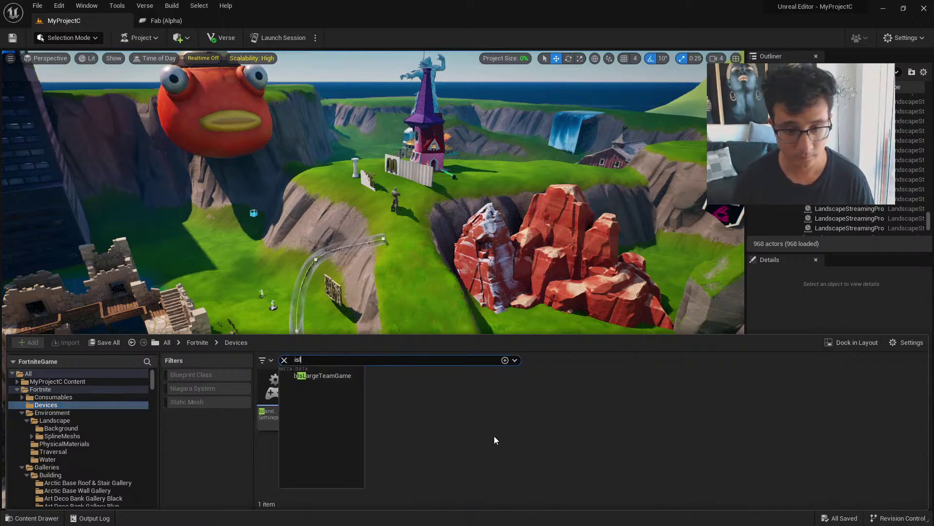
pyautogui.moveTo(273, 406); pyautogui.dragTo(347, 444)
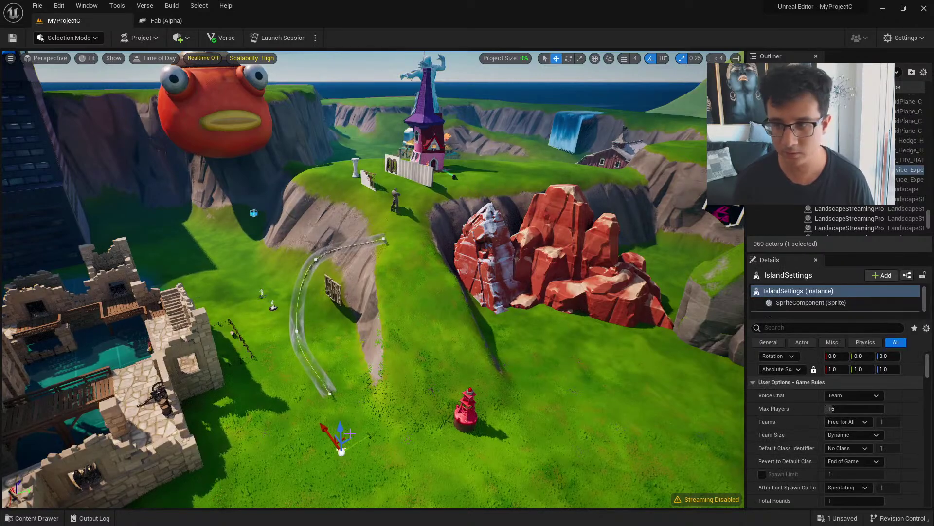
pyautogui.press('f')
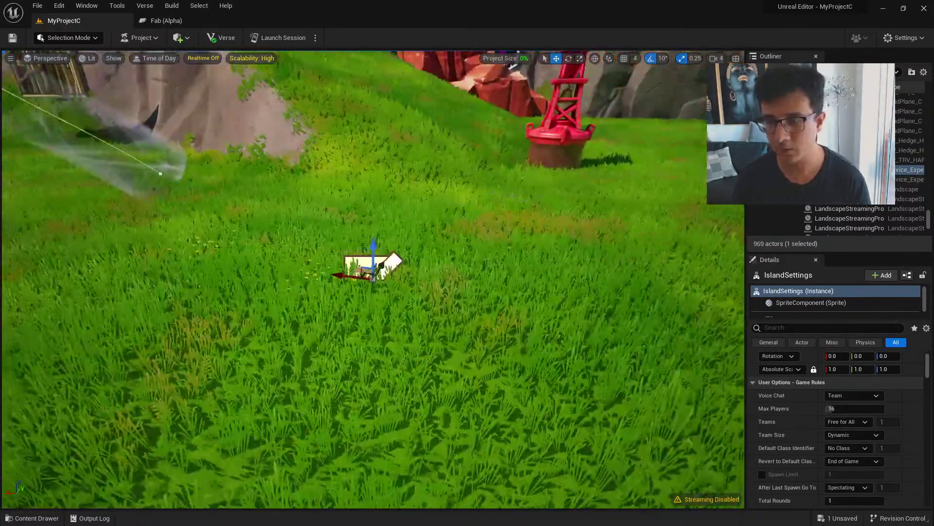
pyautogui.press('Delete')
# Select the island's existing IslandSettings0 actor and review its Game Rules options, from voice chat and teams to scoring and vehicle impacts
pyautogui.click(909, 169)
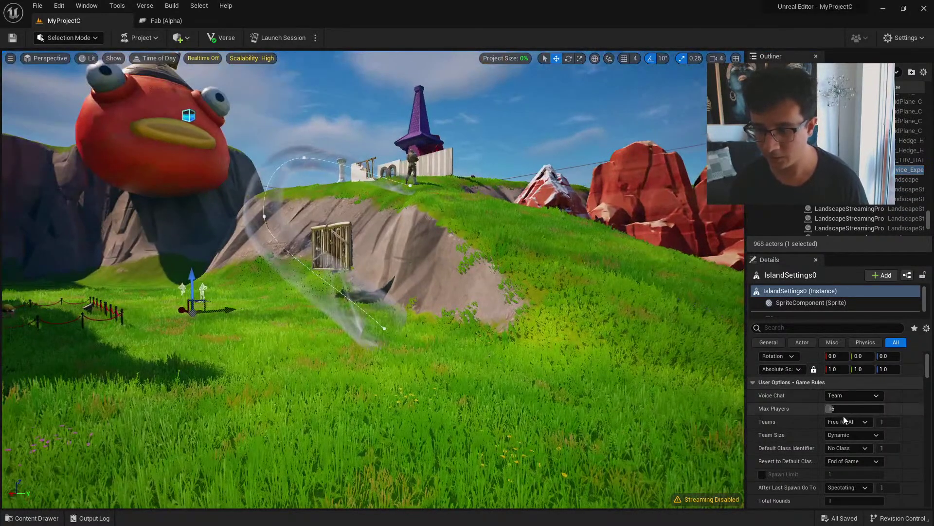
pyautogui.scroll(-2, 828, 425)
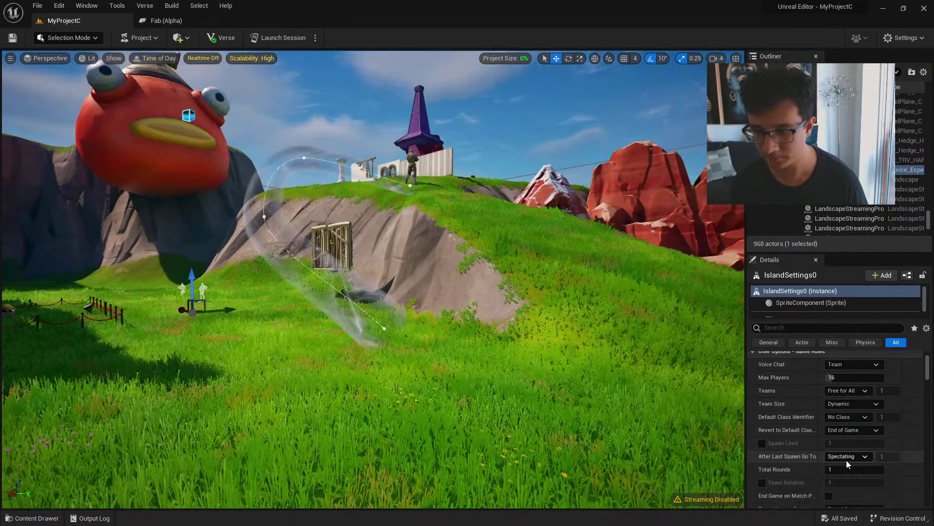
pyautogui.scroll(-3, 827, 460)
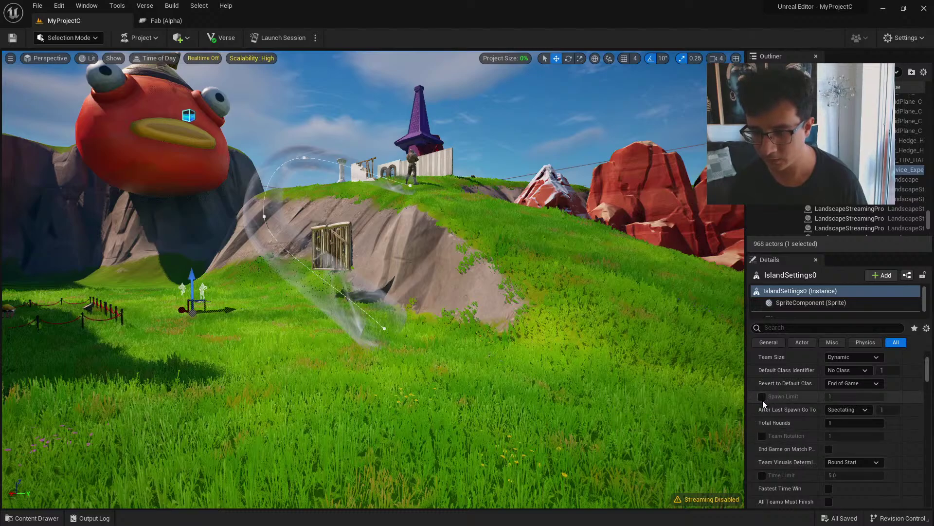
pyautogui.scroll(-2, 764, 403)
pyautogui.scroll(-4, 803, 426)
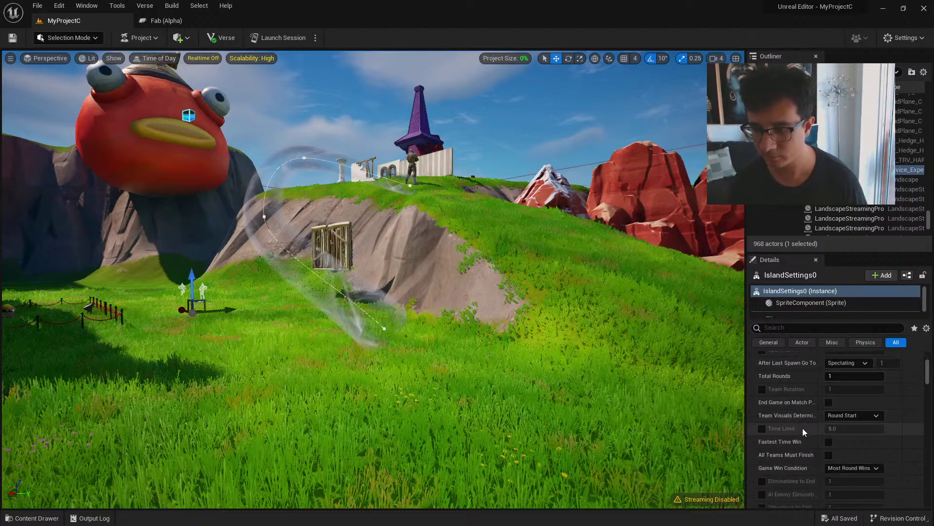
pyautogui.scroll(-7, 823, 419)
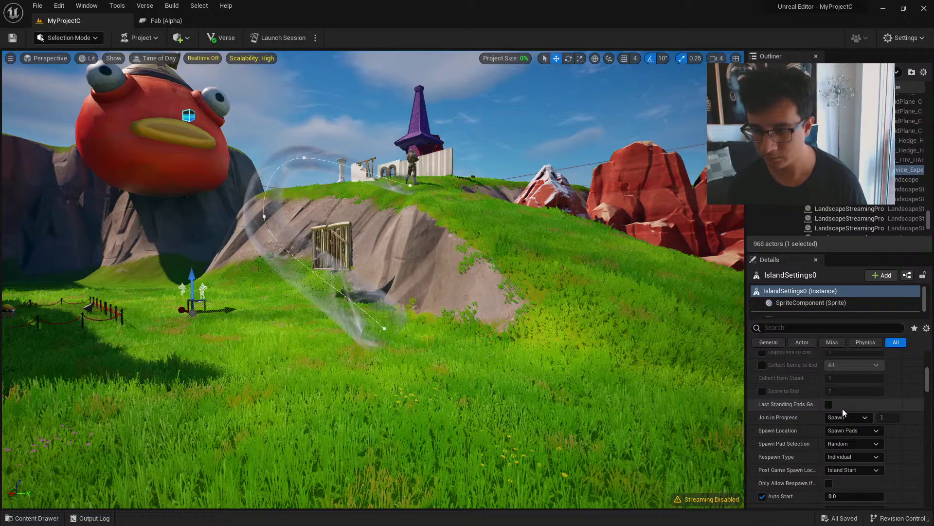
pyautogui.scroll(-3, 842, 408)
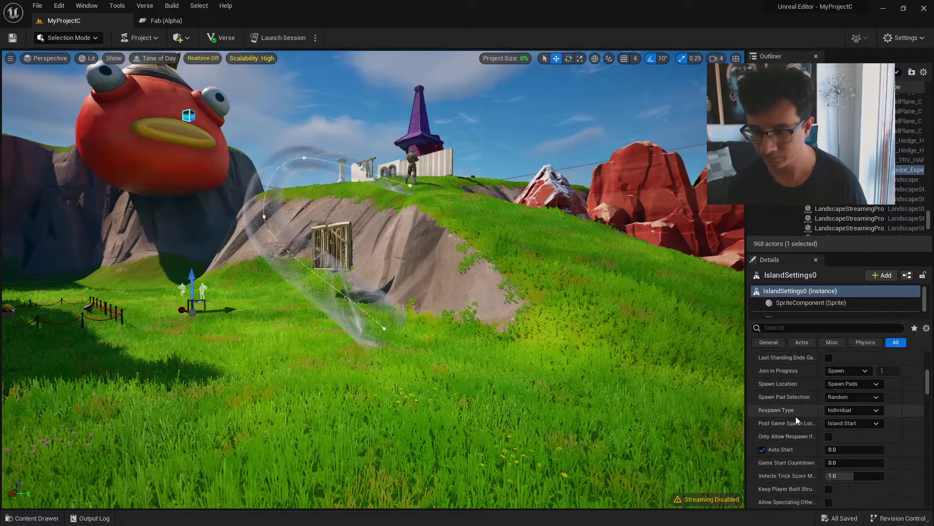
pyautogui.scroll(-4, 848, 421)
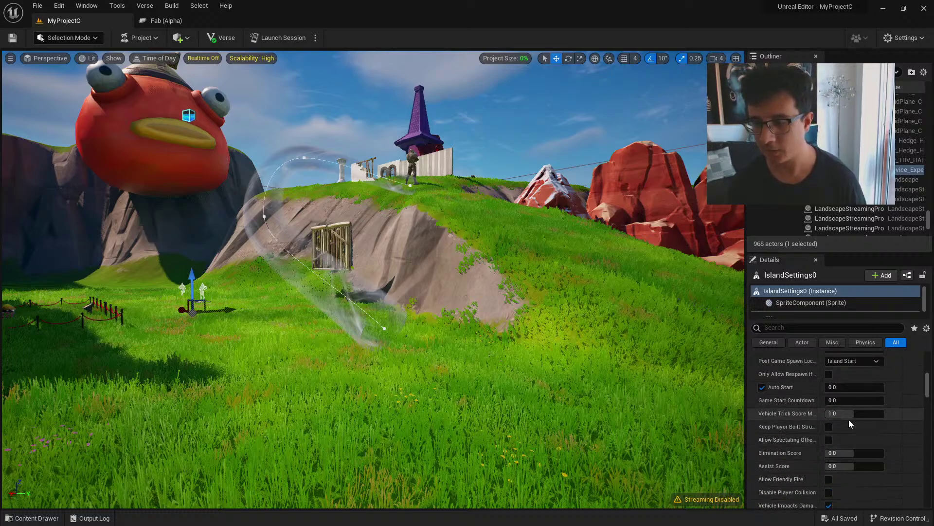
pyautogui.scroll(-2, 813, 410)
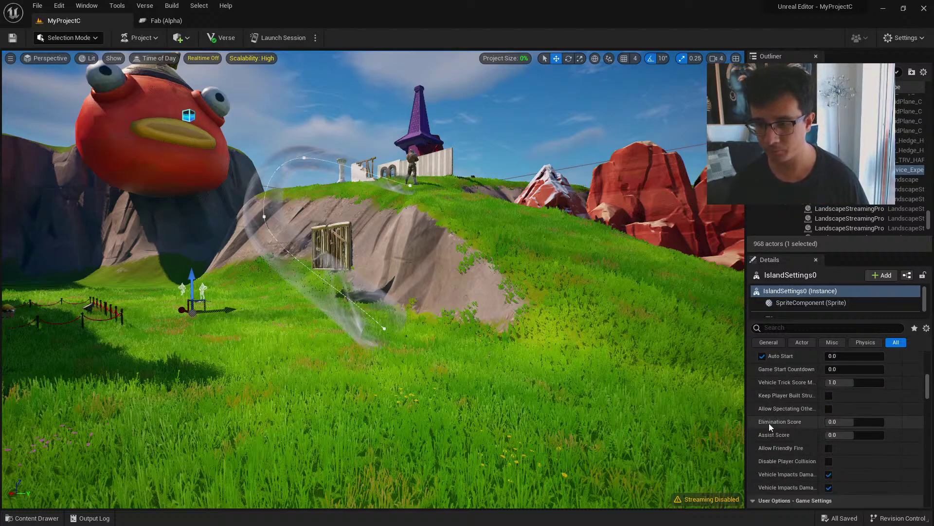
pyautogui.scroll(-3, 781, 429)
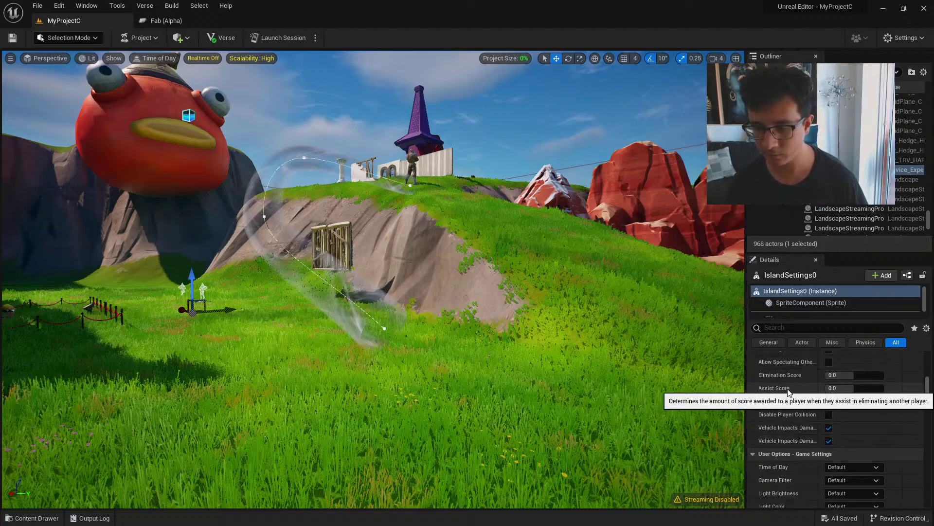
pyautogui.scroll(-2, 779, 416)
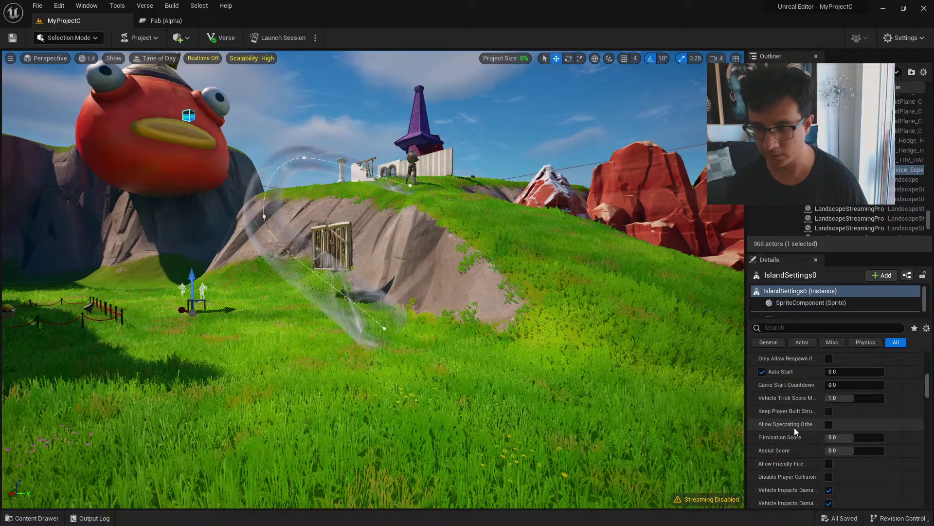
pyautogui.scroll(-3, 794, 427)
pyautogui.scroll(-1, 780, 445)
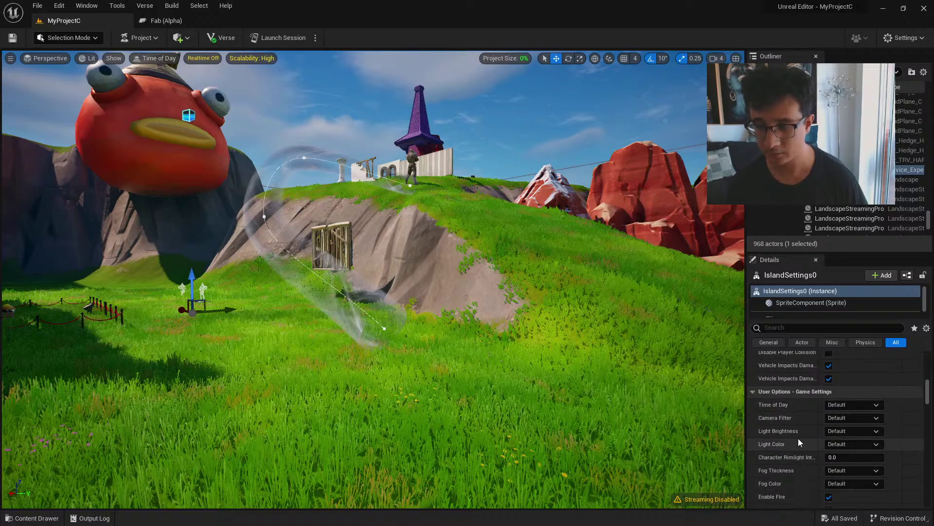
# Try the Film Noir and Low Exposure camera filters in the Game Settings options and restore the filter to Default
pyautogui.click(840, 404)
pyautogui.click(840, 403)
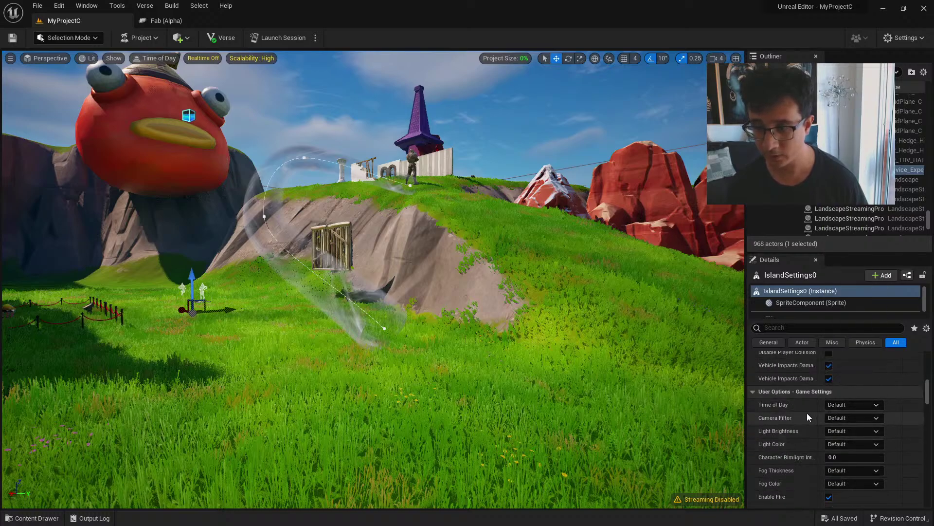
pyautogui.click(845, 419)
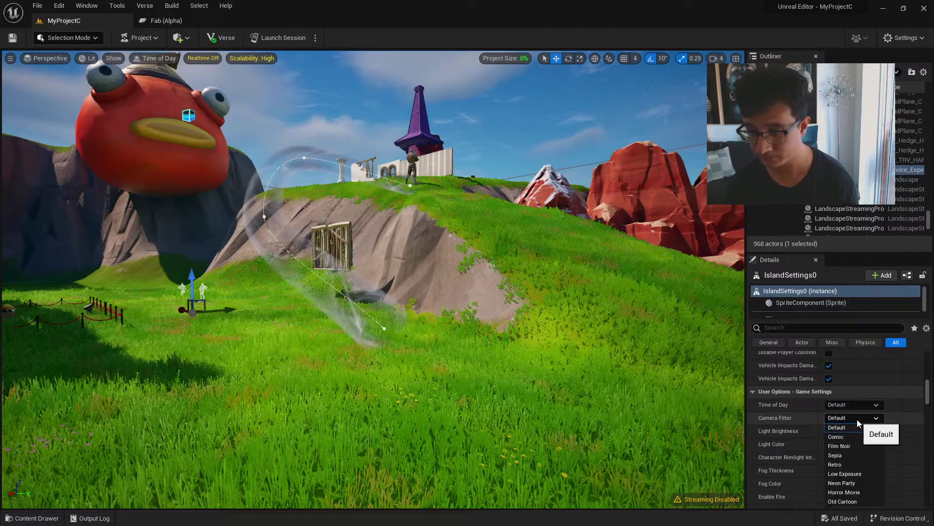
pyautogui.click(848, 446)
pyautogui.click(849, 419)
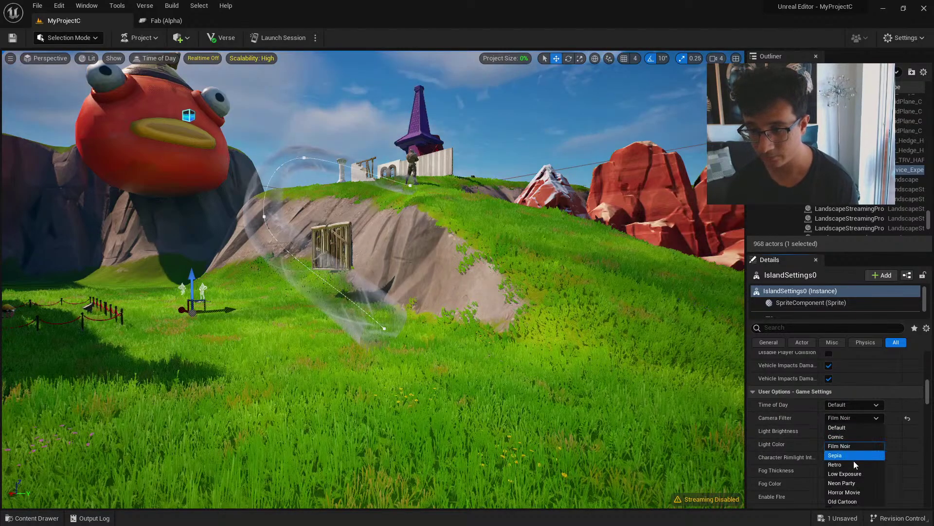
pyautogui.click(855, 475)
pyautogui.click(847, 418)
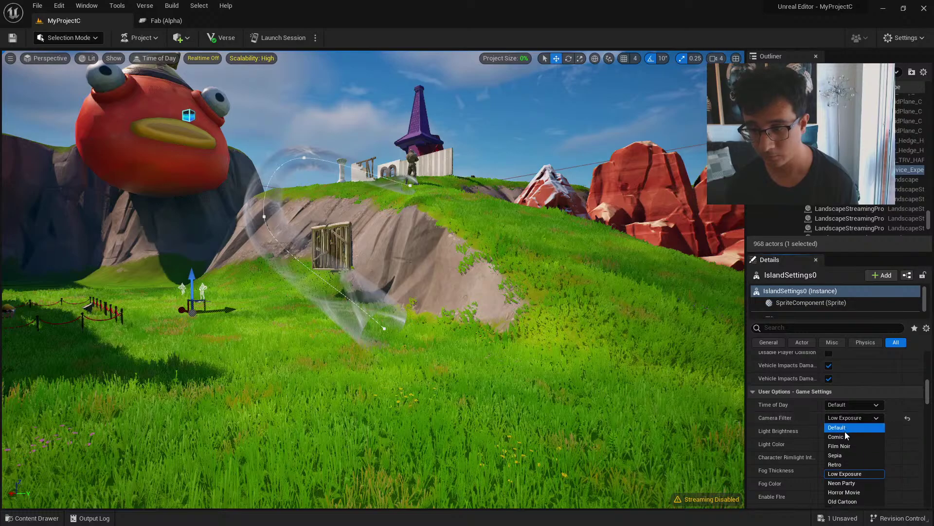
pyautogui.click(845, 432)
pyautogui.click(845, 422)
pyautogui.click(844, 428)
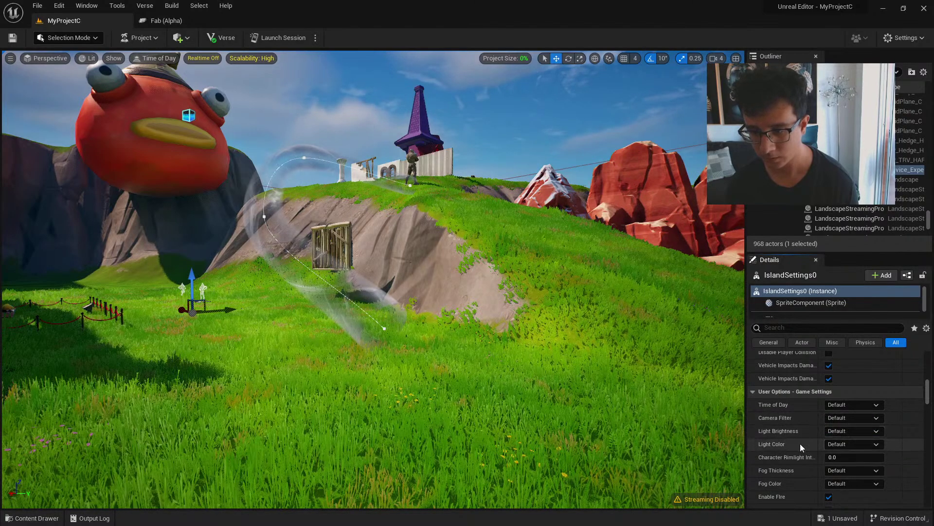
# Set the Light Color in the island's Game Settings options to Red
pyautogui.scroll(-2, 800, 443)
pyautogui.click(835, 411)
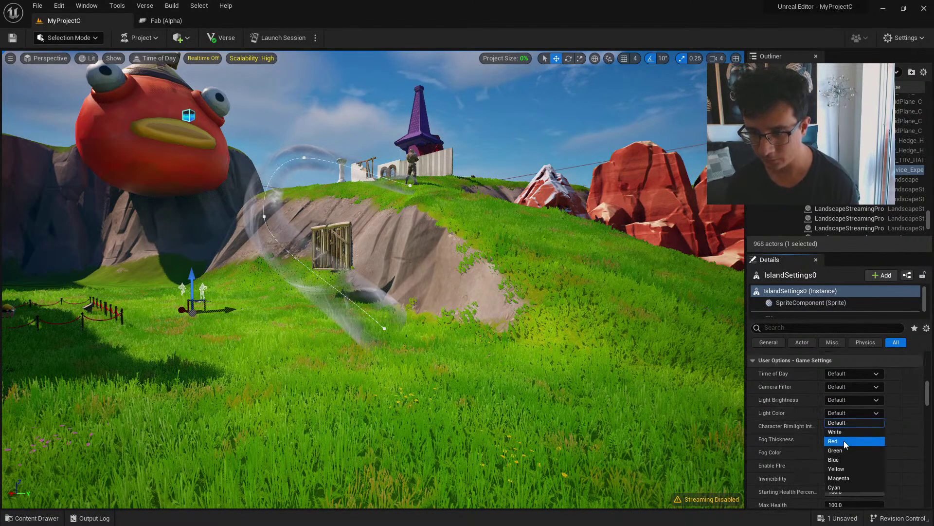
pyautogui.click(843, 441)
pyautogui.click(845, 412)
pyautogui.click(795, 440)
# Review the remaining Game Settings options of IslandSettings0, from fog, health and building to name plates, and the first UI Settings
pyautogui.scroll(-10, 795, 440)
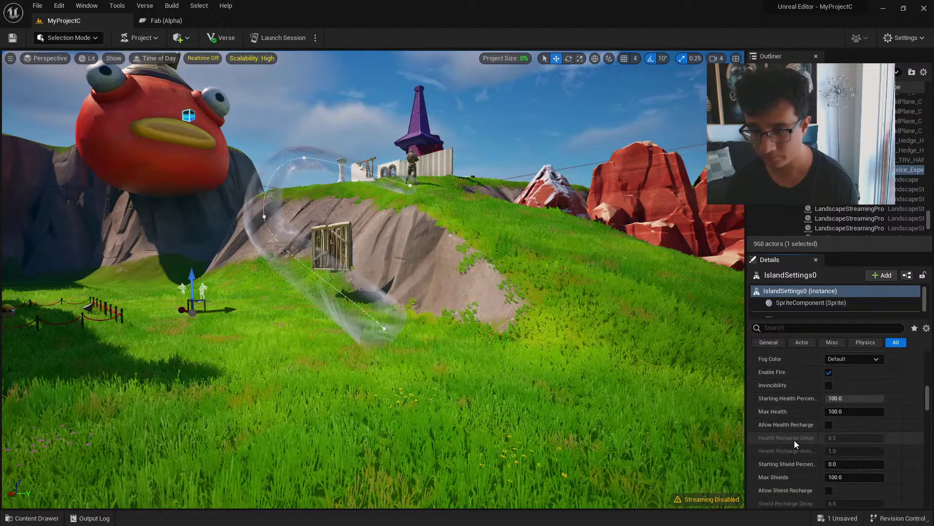
pyautogui.scroll(-5, 795, 442)
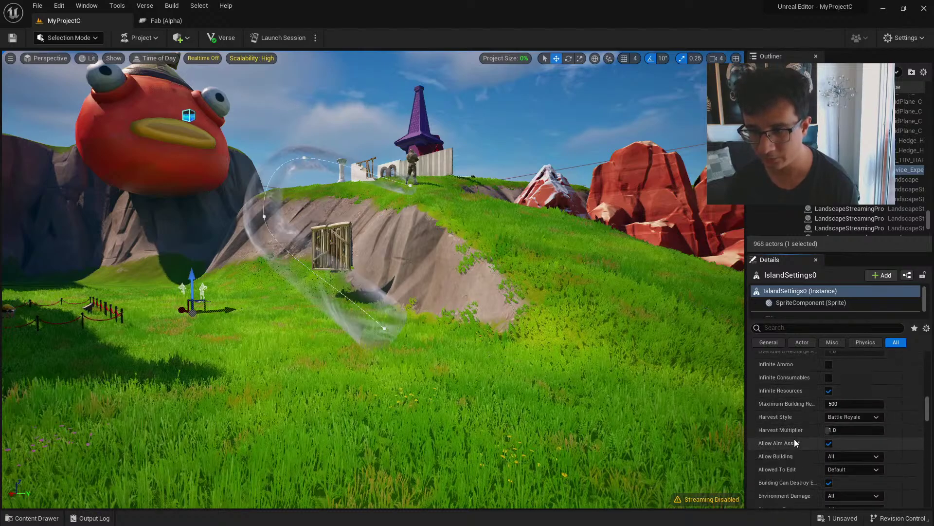
pyautogui.scroll(-6, 795, 439)
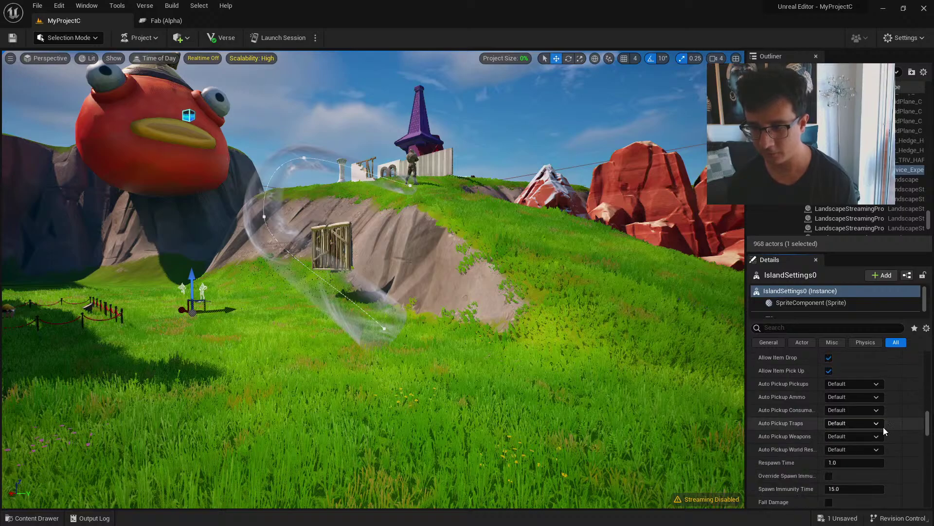
pyautogui.scroll(-4, 926, 438)
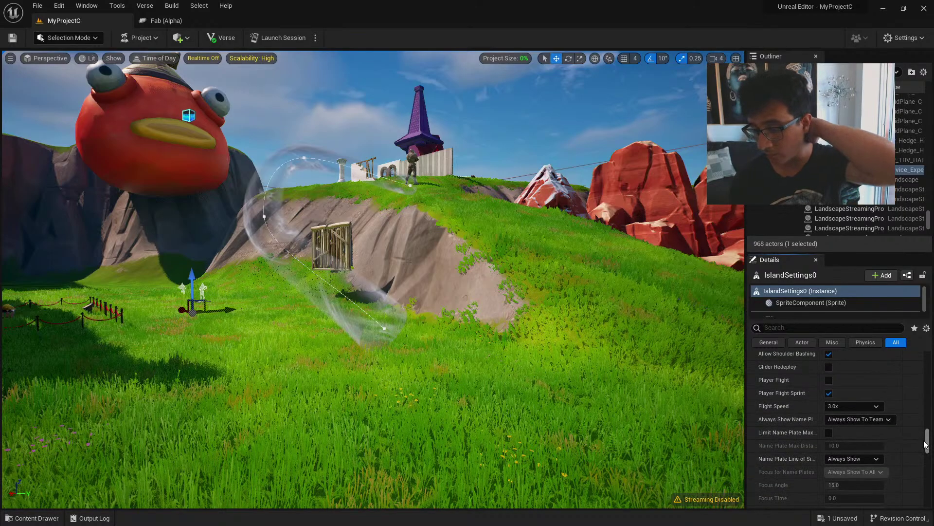
pyautogui.moveTo(923, 442); pyautogui.dragTo(909, 457)
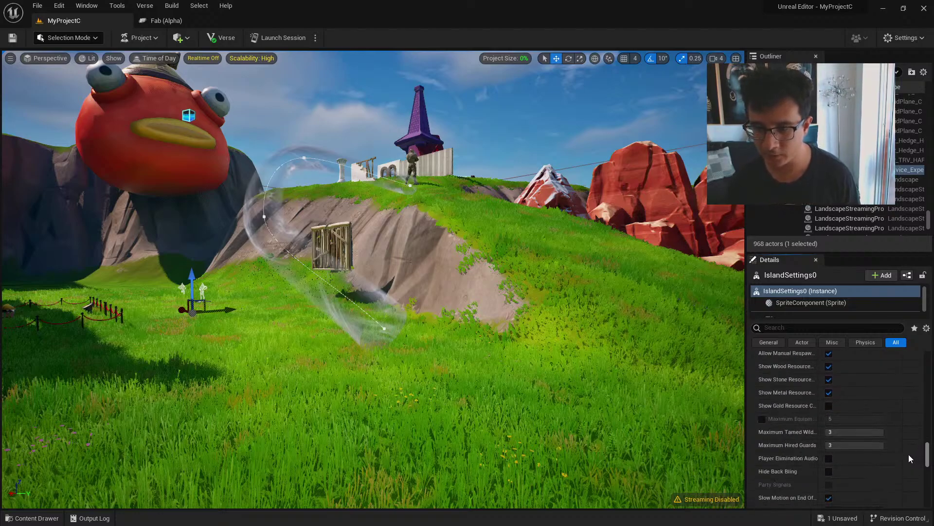
pyautogui.scroll(-3, 909, 454)
pyautogui.scroll(-2, 905, 463)
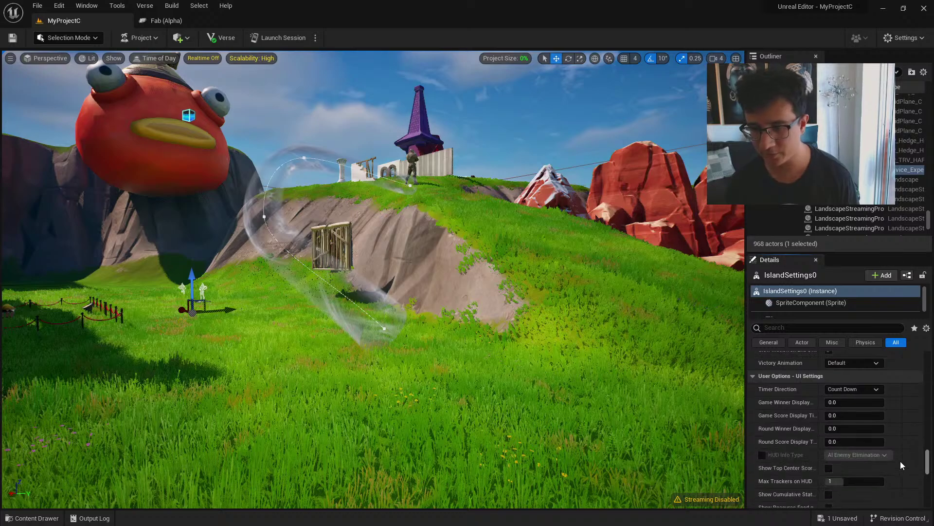
pyautogui.scroll(15, 898, 438)
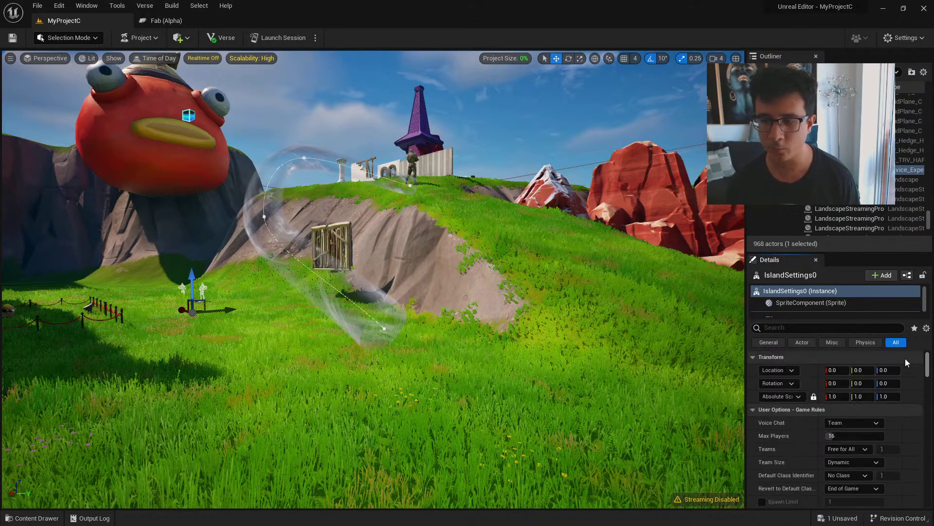
# Fly around the island to inspect the skyscrapers, the giant fish head and the castle ruins from several angles
pyautogui.moveTo(629, 331); pyautogui.dragTo(599, 349, button='right')
pyautogui.hotkey('ctrl', 'space')
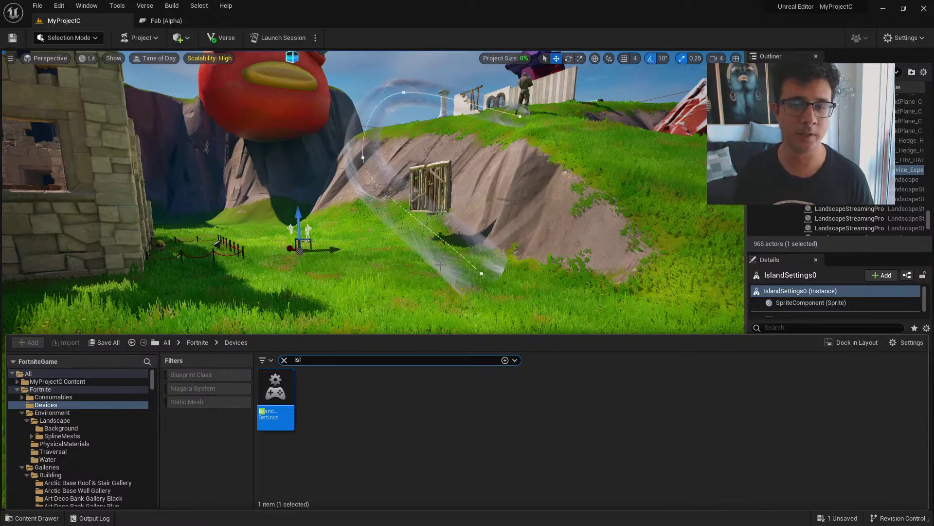
pyautogui.moveTo(374, 205); pyautogui.dragTo(489, 292, button='right')
pyautogui.press('w')
pyautogui.press('s')
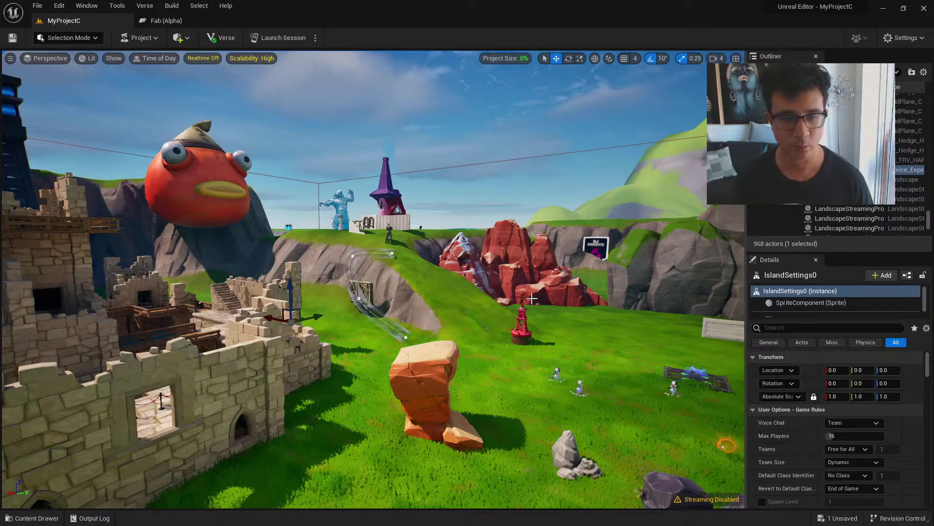
pyautogui.moveTo(532, 299); pyautogui.dragTo(462, 299, button='right')
pyautogui.press('w')
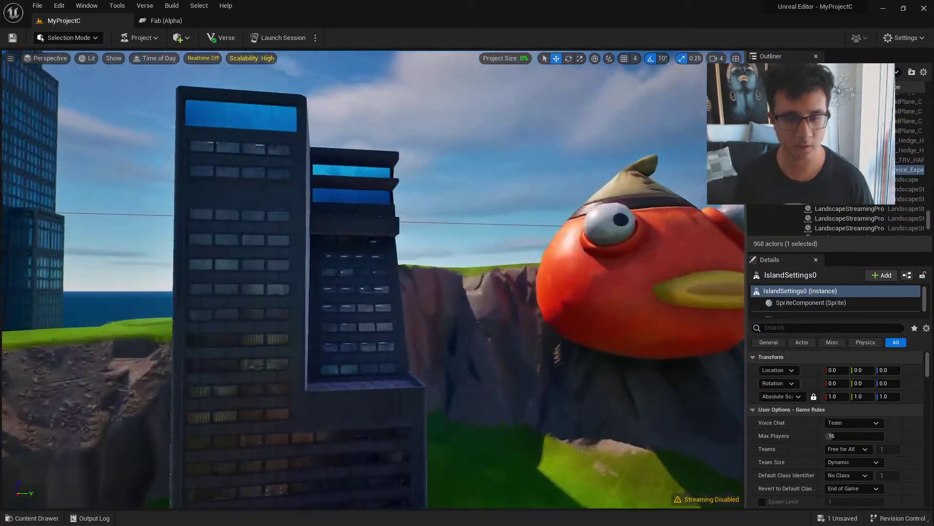
pyautogui.press('e')
pyautogui.moveTo(374, 279); pyautogui.dragTo(599, 317, button='right')
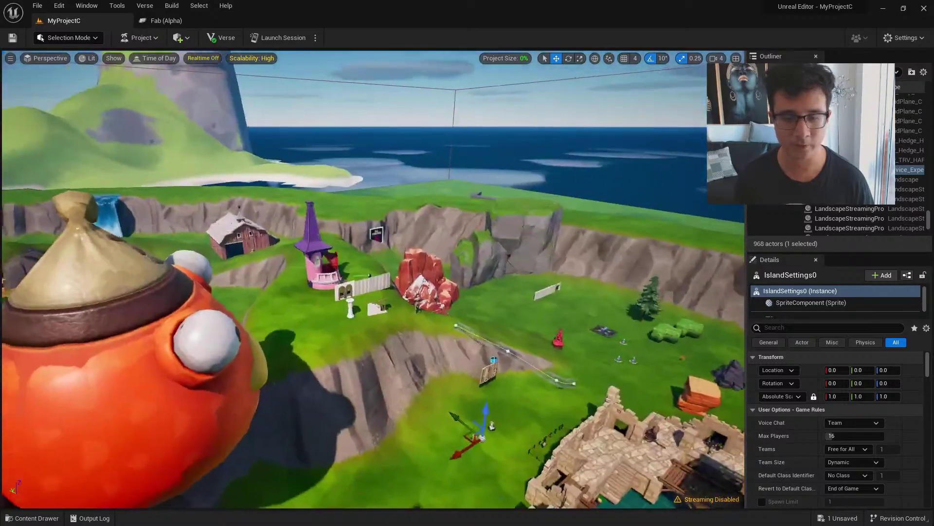
pyautogui.press('s')
pyautogui.press('w')
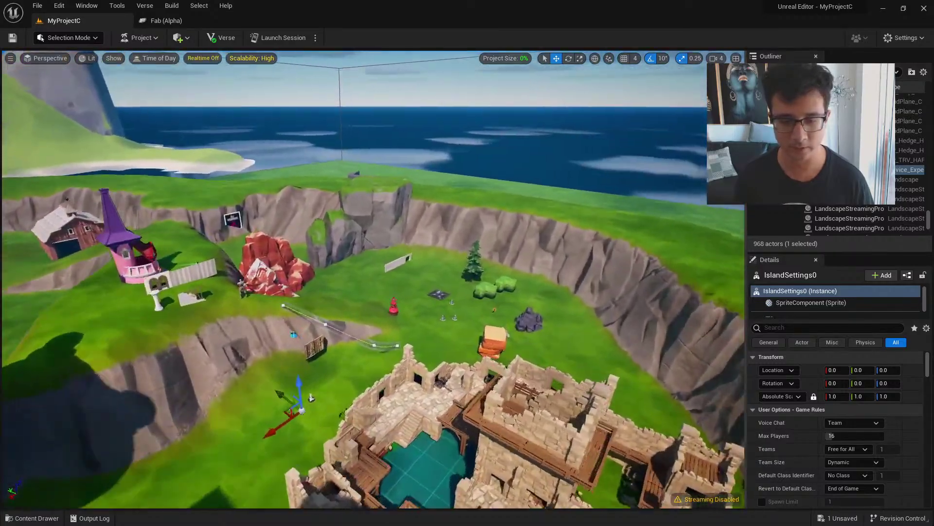
pyautogui.press('w')
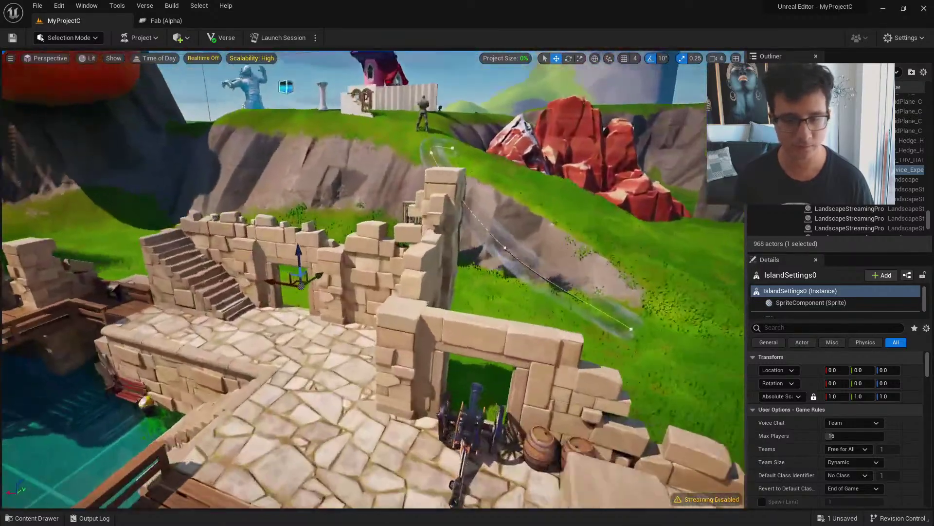
# Inspect the far end of the island around the ice statue, temple and barn, and return to an overview near the ruins
pyautogui.press('s')
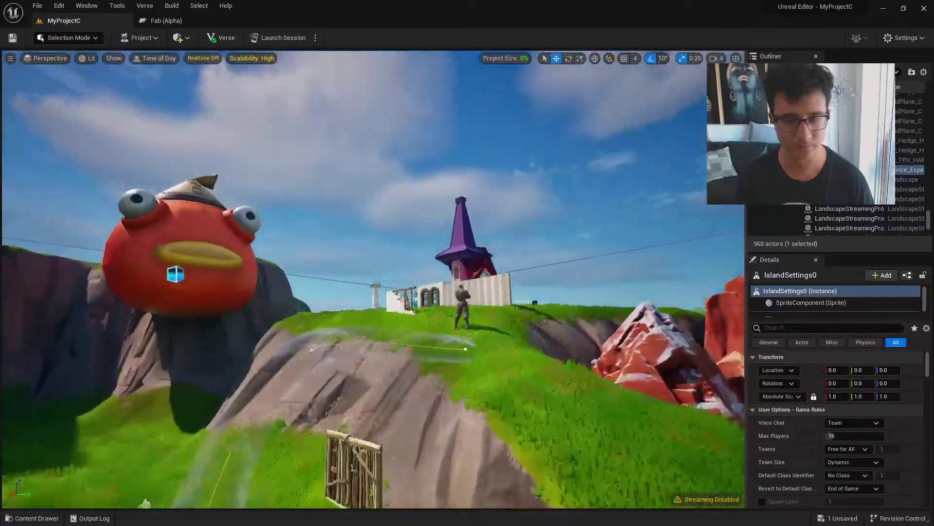
pyautogui.press('w')
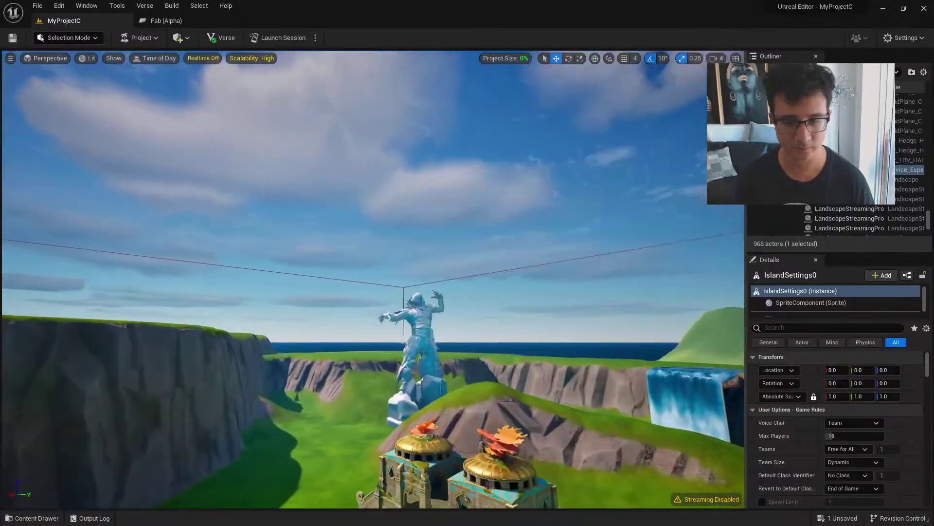
pyautogui.press('w')
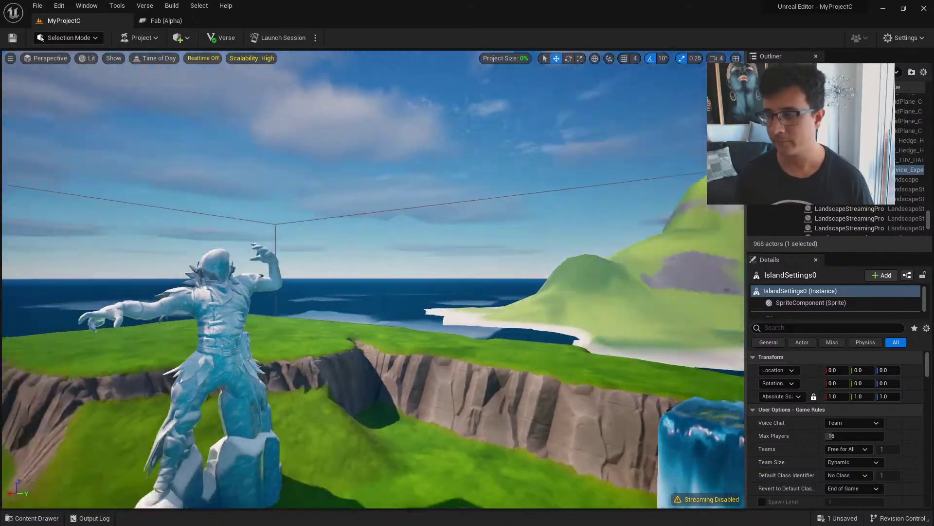
pyautogui.press('s')
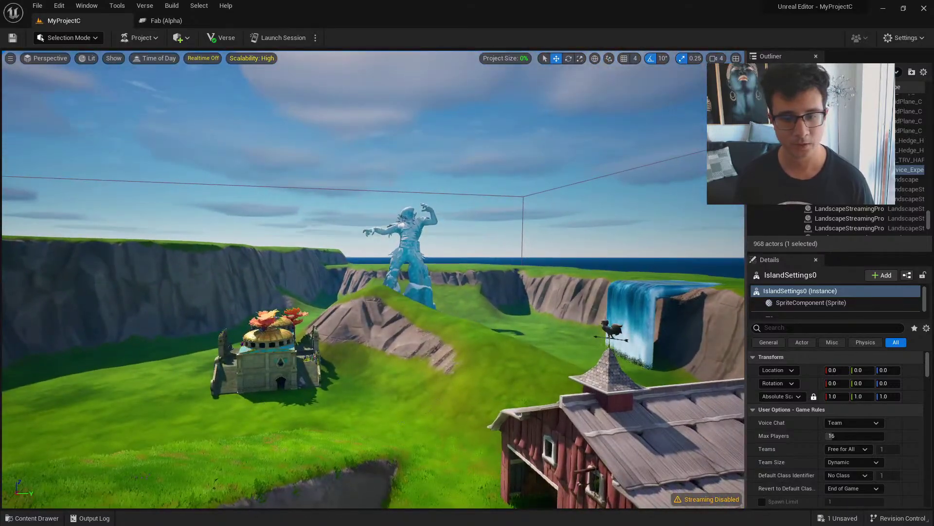
pyautogui.press('s')
pyautogui.press('w')
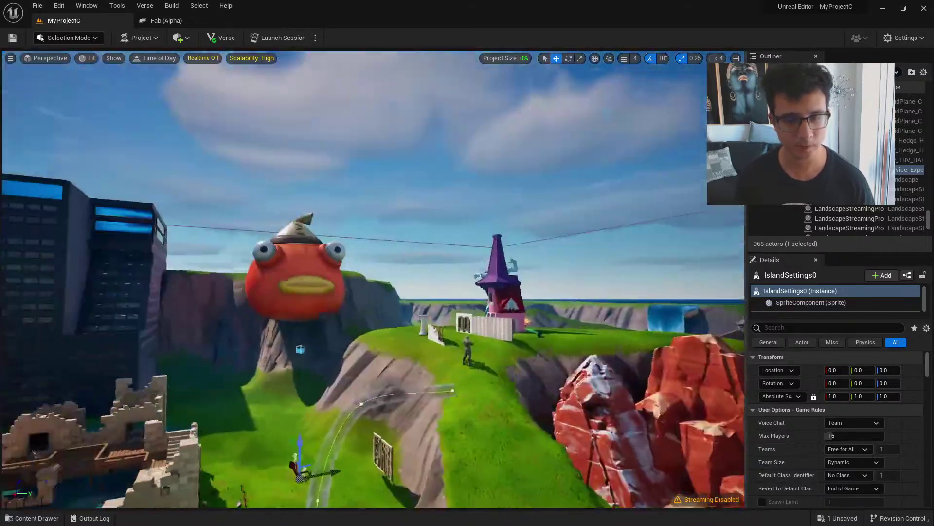
pyautogui.press('s')
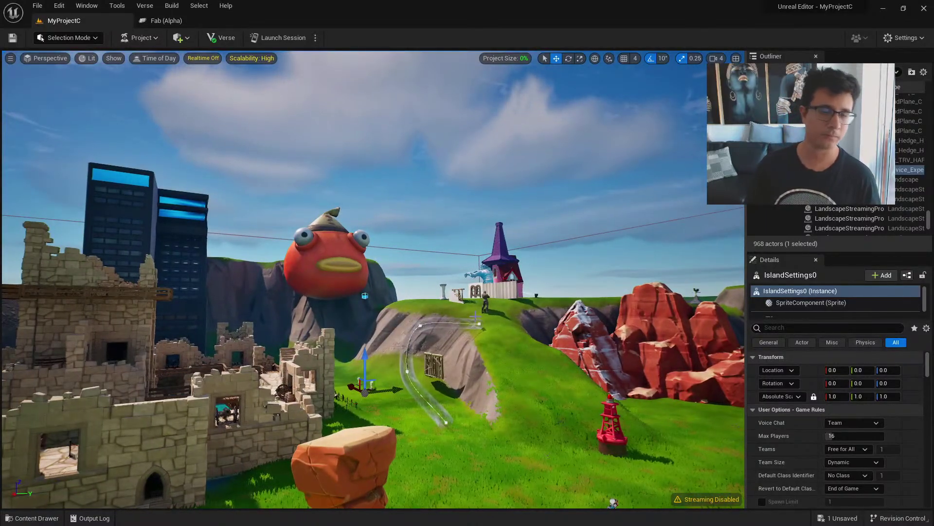